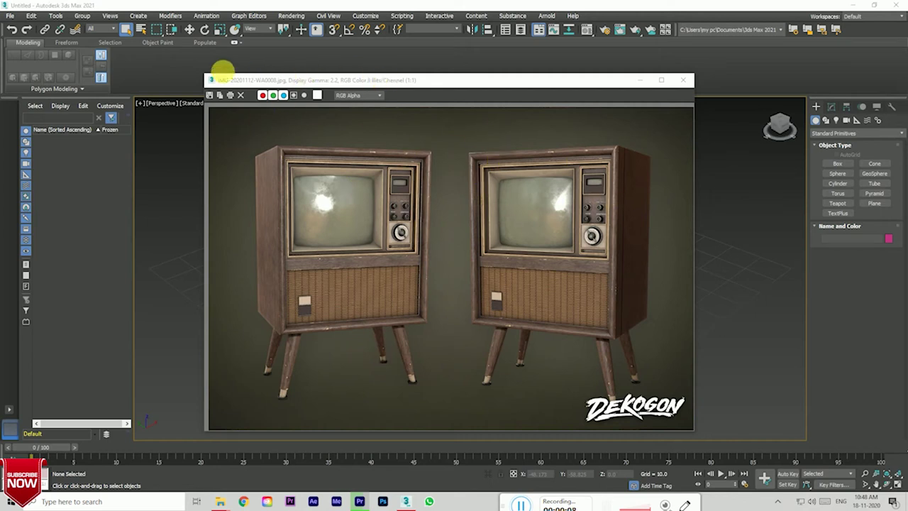
Step: Dock the IMG-20201112-WA0008.jpg reference window at the far left, sized and panned to one TV
left_click_drag(213, 80, 282, 157)
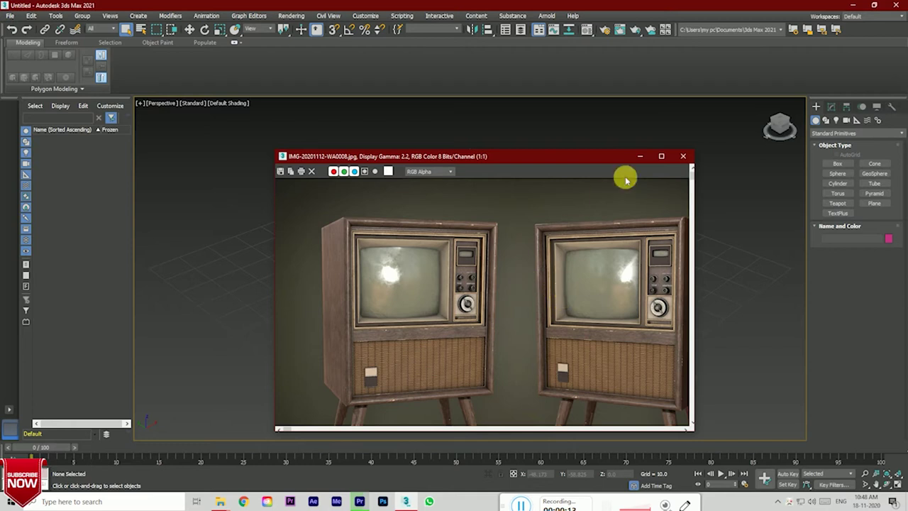
mouse_move(619, 156)
left_mouse_down()
mouse_move(491, 142)
mouse_move(388, 88)
left_mouse_up()
left_click_drag(396, 219, 263, 197)
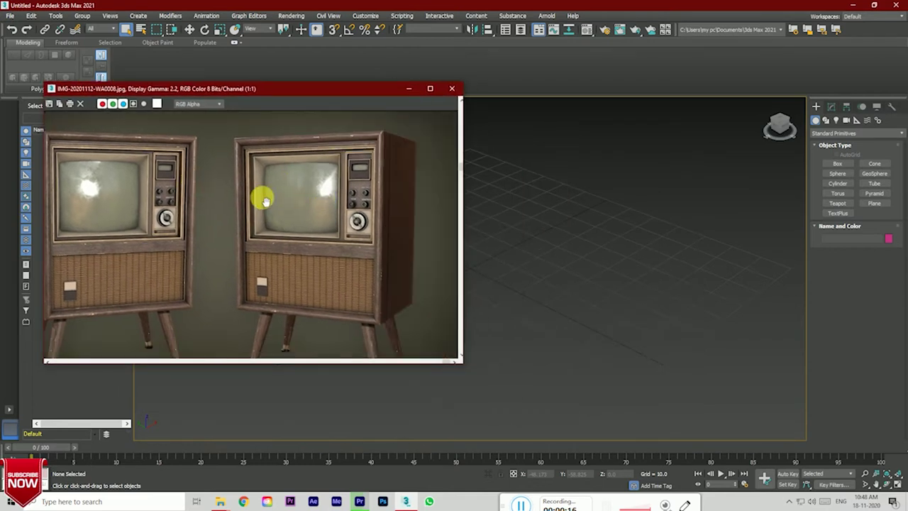
left_click_drag(188, 189, 191, 194)
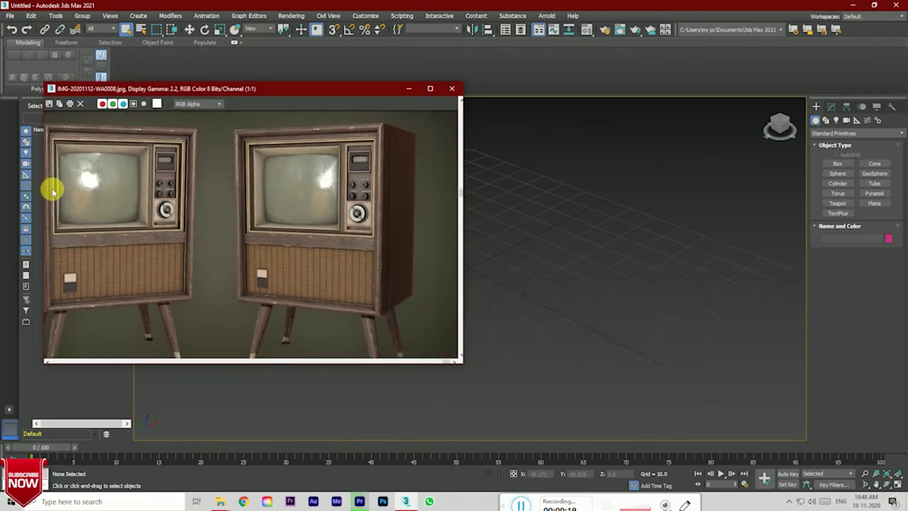
left_click_drag(43, 193, 93, 201)
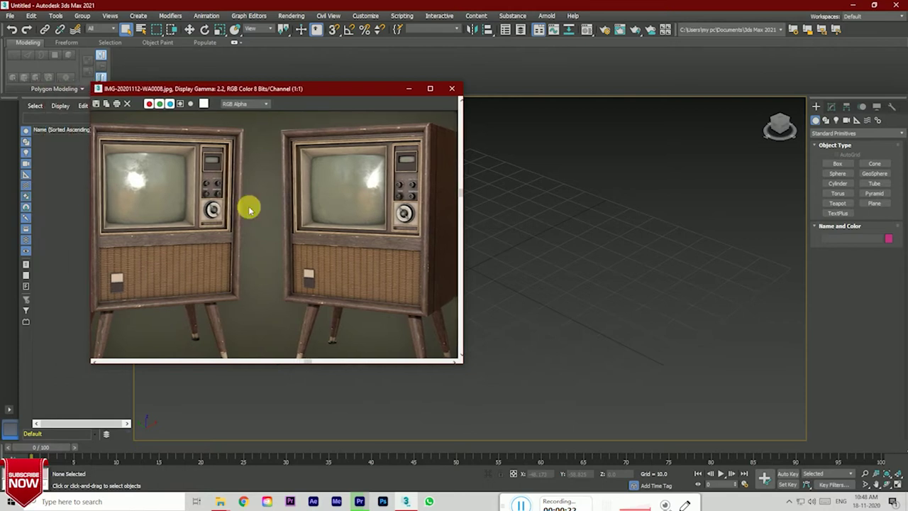
left_click_drag(350, 210, 264, 205)
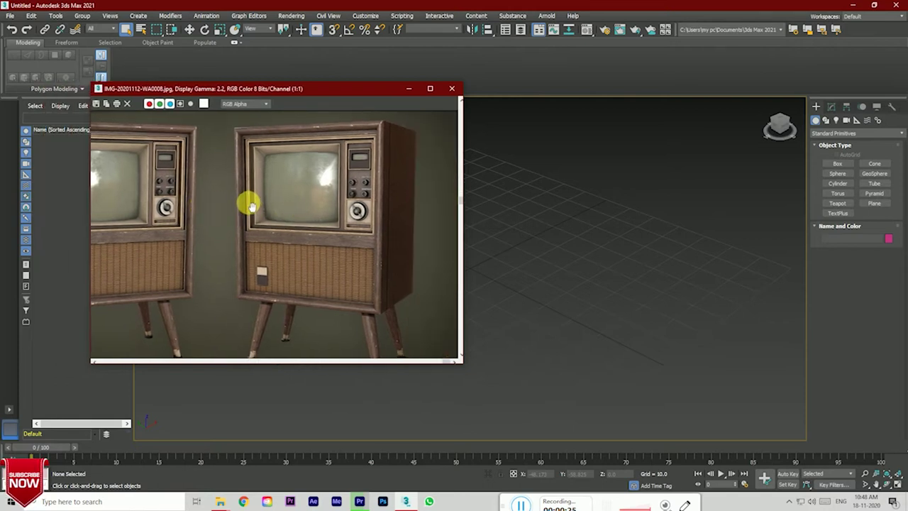
left_click_drag(348, 371, 348, 395)
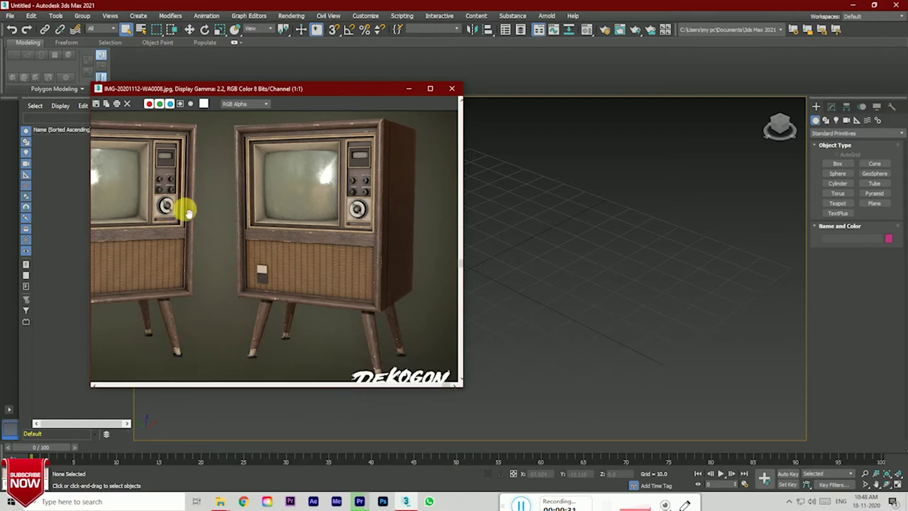
left_click_drag(188, 211, 290, 217)
left_click_drag(345, 222, 369, 227)
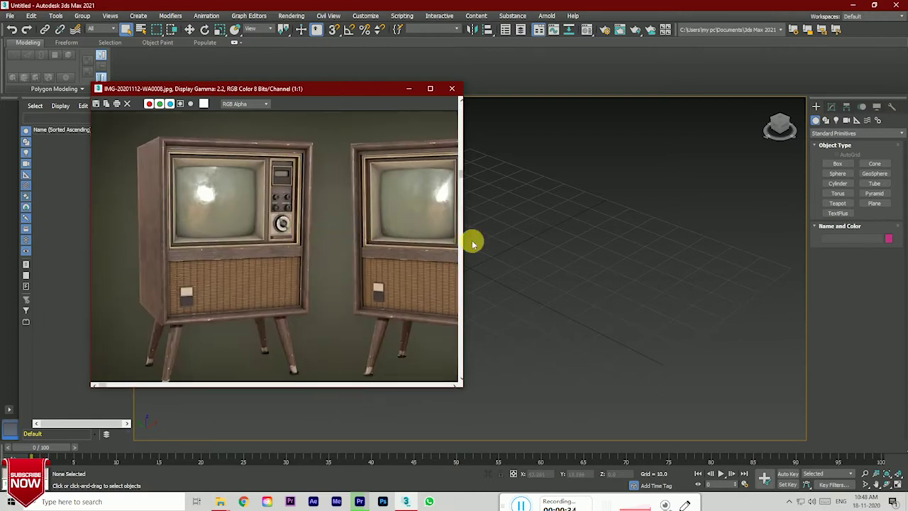
left_click_drag(470, 244, 353, 250)
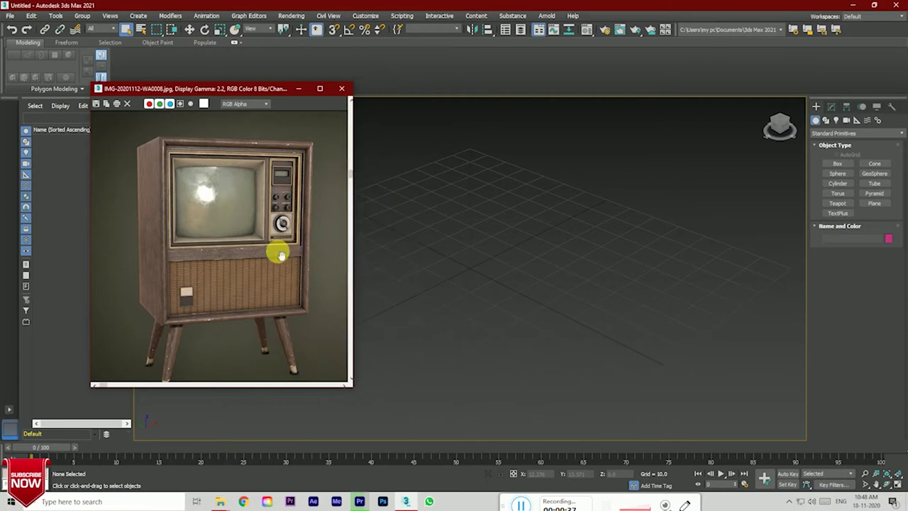
left_click_drag(276, 252, 280, 244)
left_click_drag(258, 91, 124, 89)
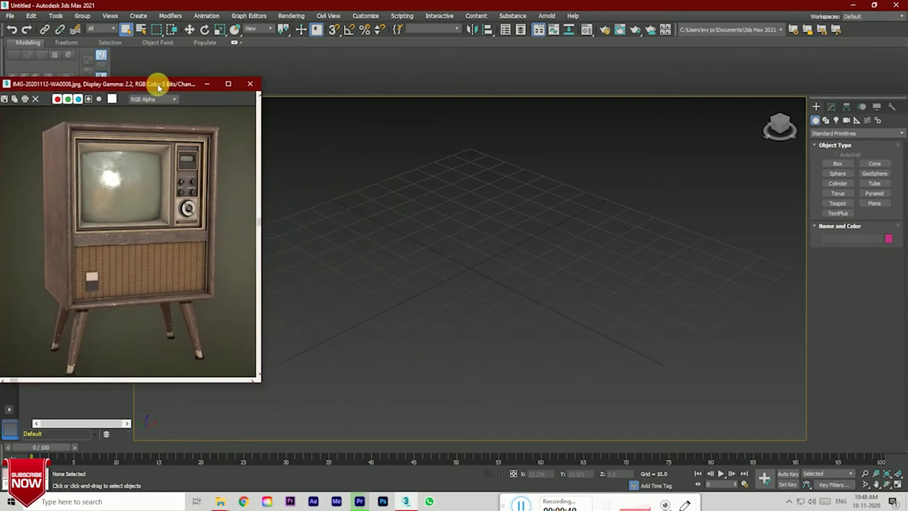
Step: Draw a tall box, Box001, on the grid as the cabinet block
left_click(838, 164)
left_click_drag(503, 278, 498, 334)
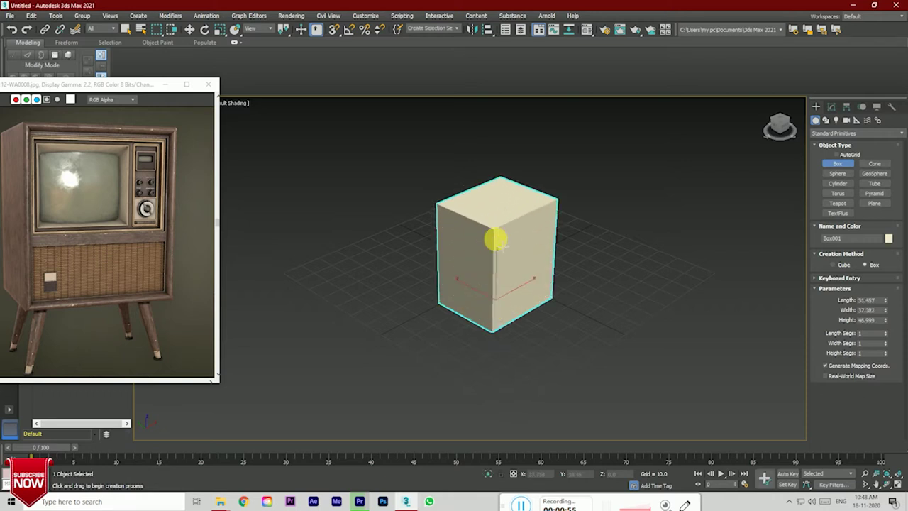
right_click(645, 304)
Step: Orbit to the box's left side and turn on Edged Faces display
left_click(781, 122)
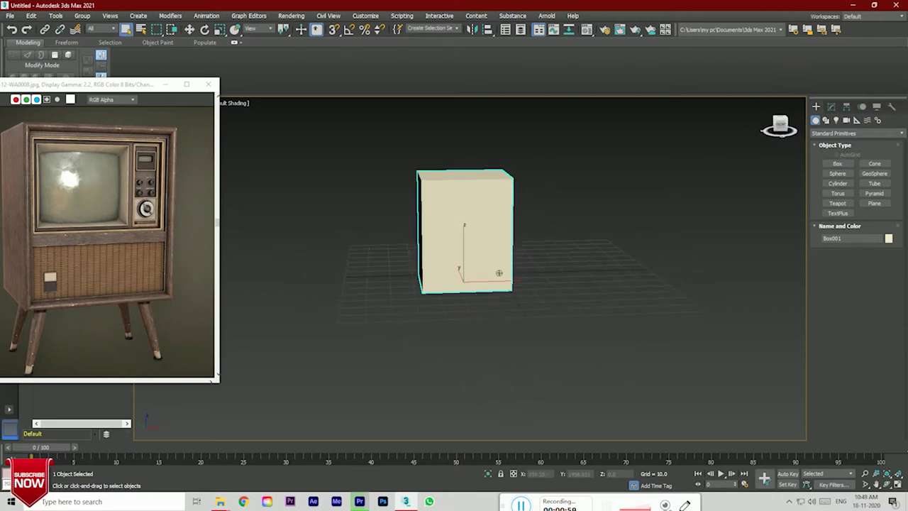
scroll(497, 204, "up", 2)
scroll(504, 220, "up", 3)
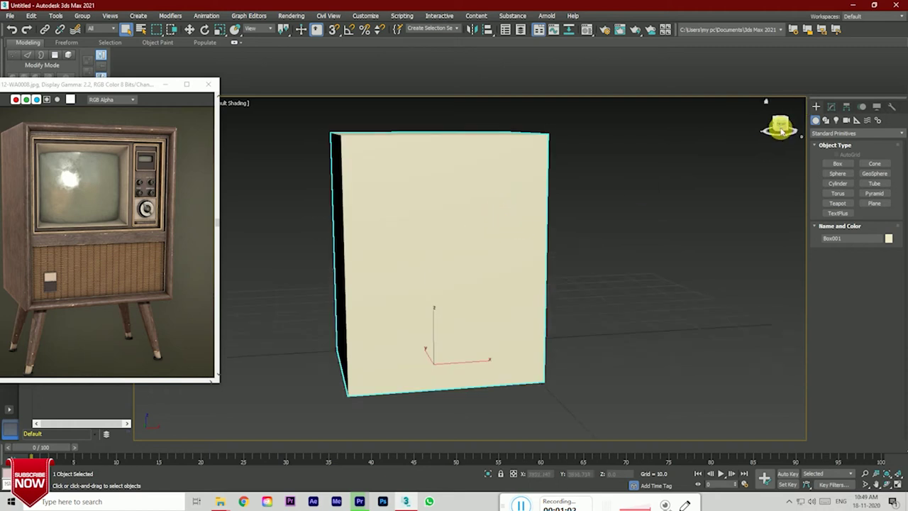
left_click_drag(782, 131, 772, 129)
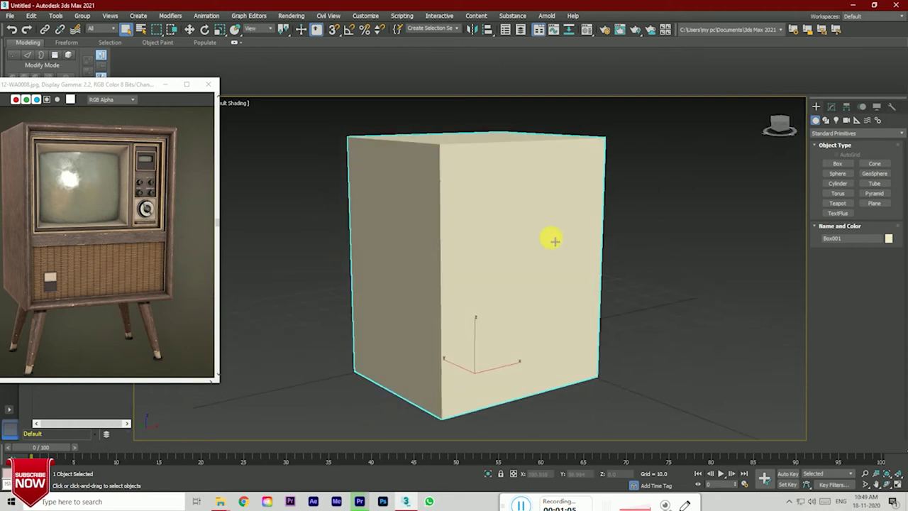
key("F4")
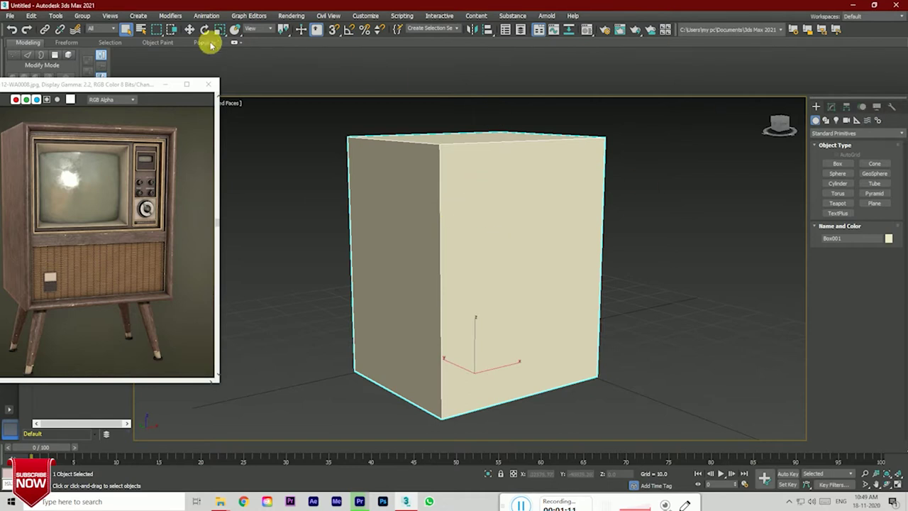
Step: Convert Box001 to an Editable Poly and nudge the reference window lower
right_click(471, 179)
mouse_move(490, 277)
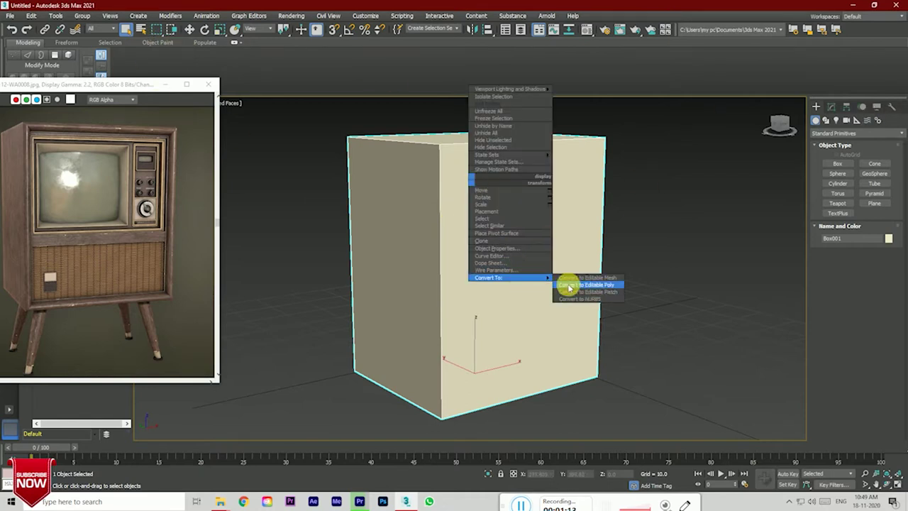
left_click(595, 287)
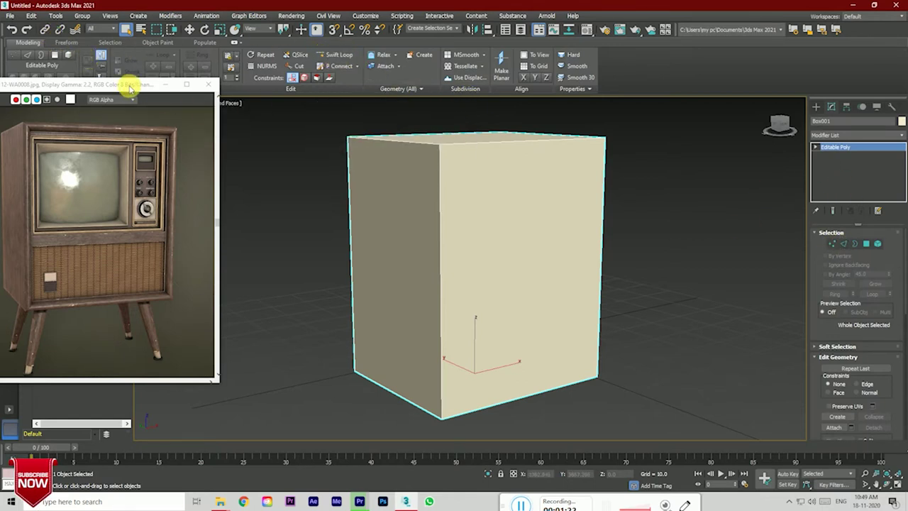
left_click_drag(130, 87, 125, 122)
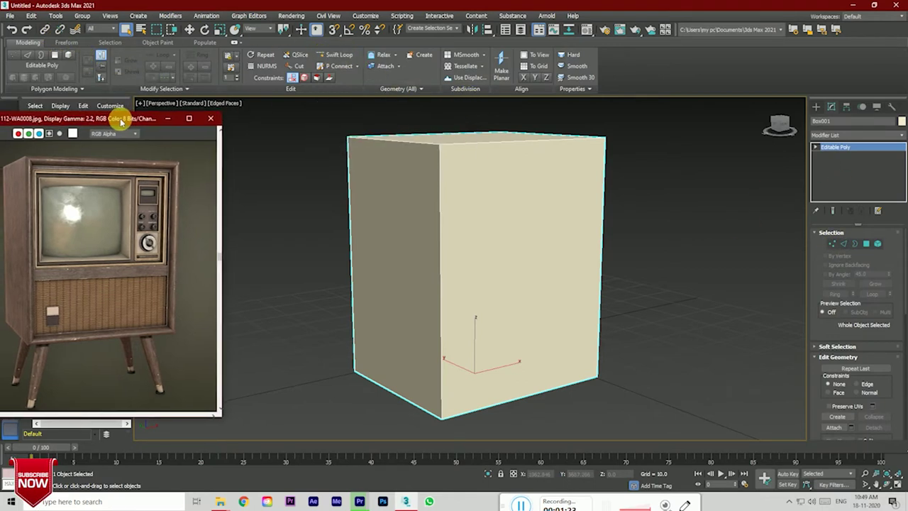
Step: Switch to Move with a frontal view and enter Polygon sub-object level
left_click(326, 56)
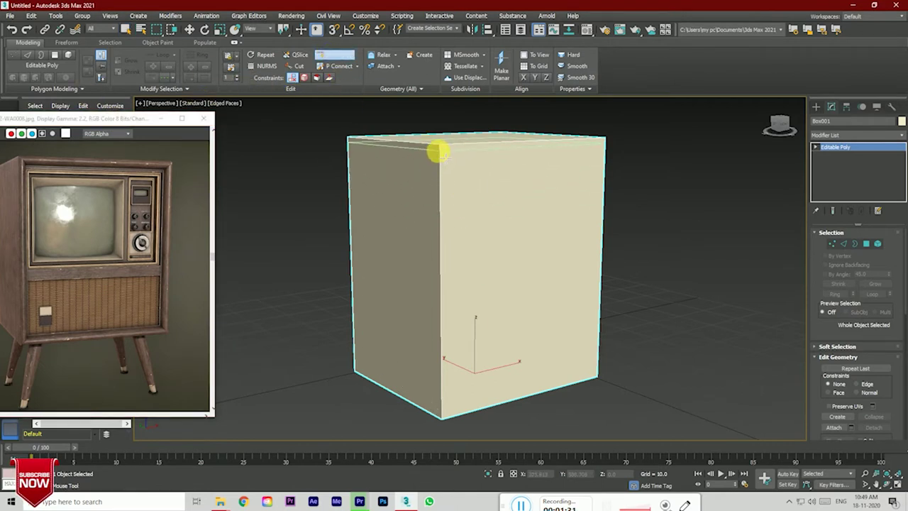
left_click(332, 51)
key("w")
left_click(776, 125)
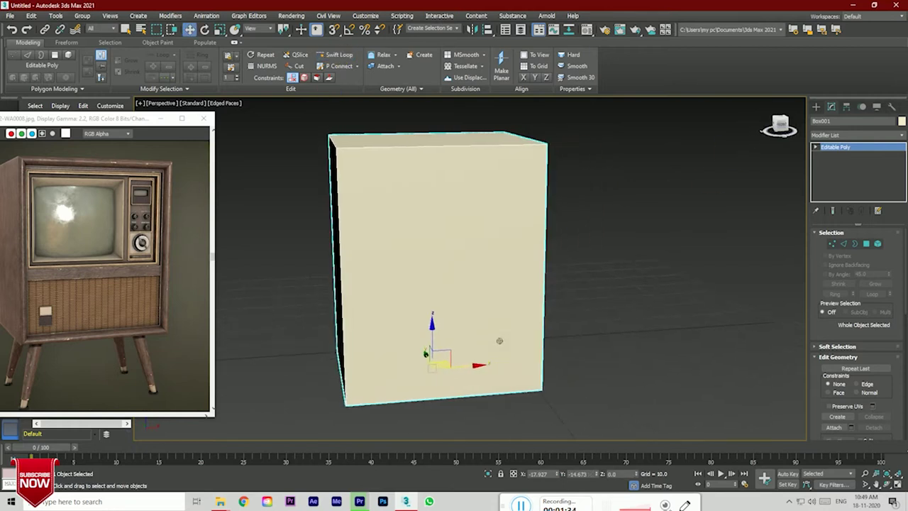
left_click(866, 244)
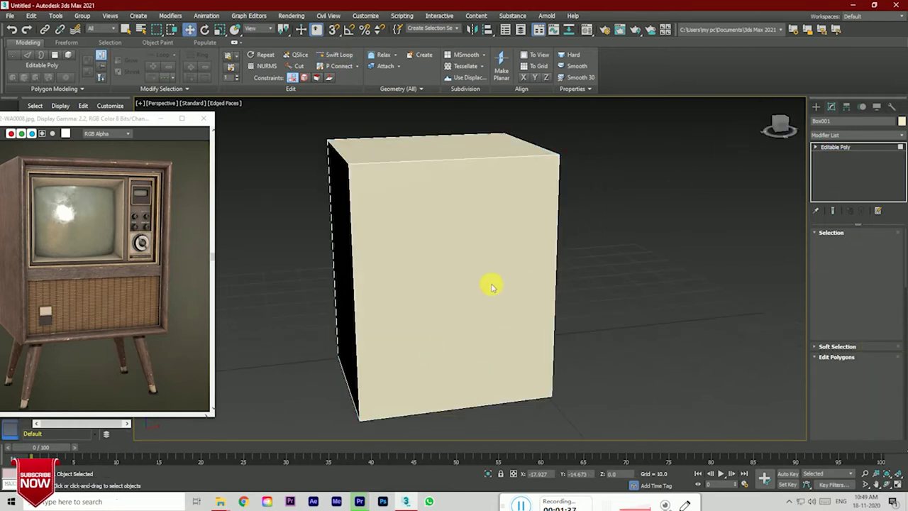
Step: Inset the box's front polygon by 1.117
left_click(459, 264)
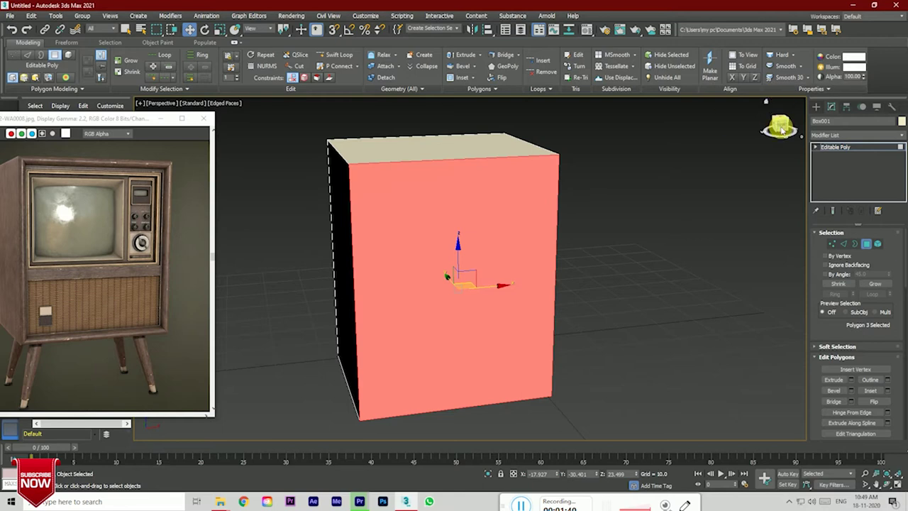
left_click(887, 391)
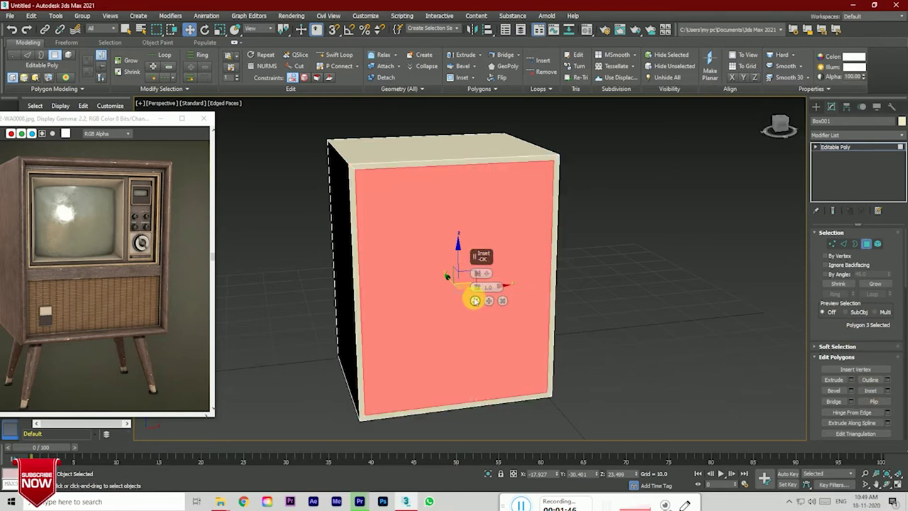
left_click_drag(477, 293, 477, 292)
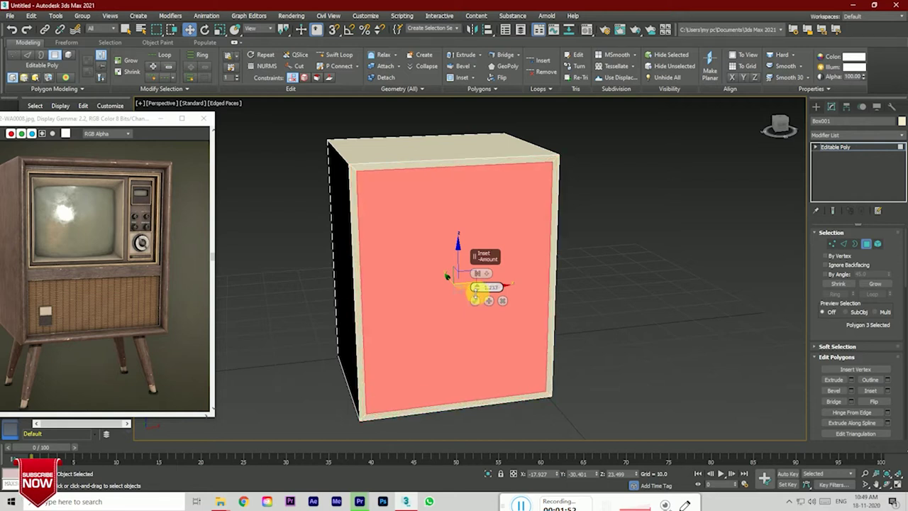
left_click(474, 300)
Step: Orbit to a front-right angle and reselect the inner front polygon
left_click(606, 268)
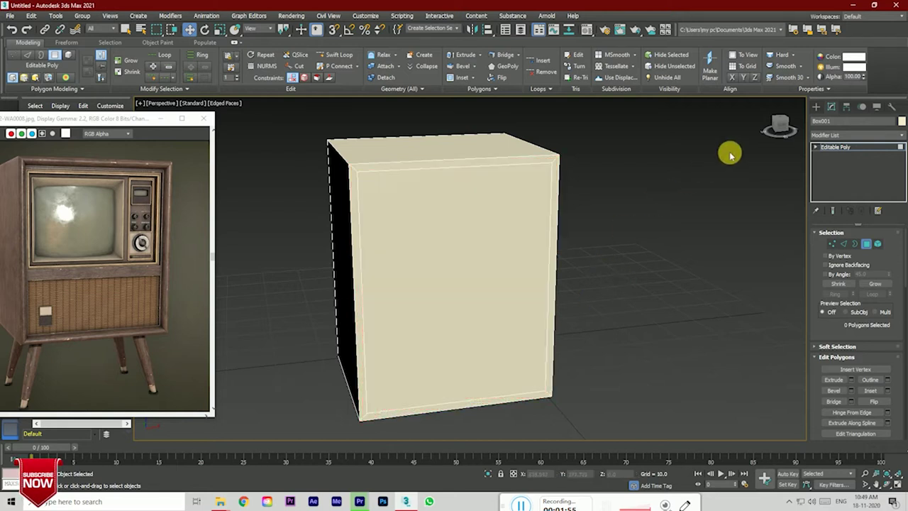
left_click_drag(779, 122, 753, 126)
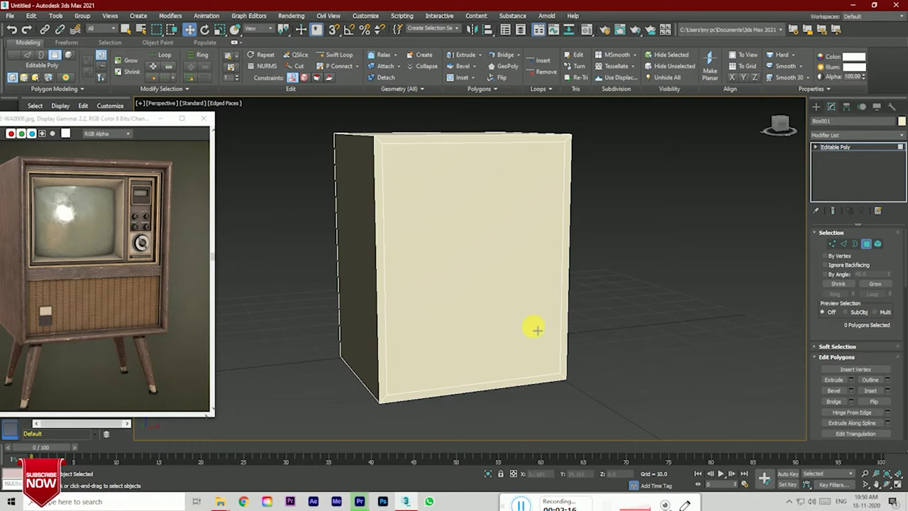
left_click(488, 290)
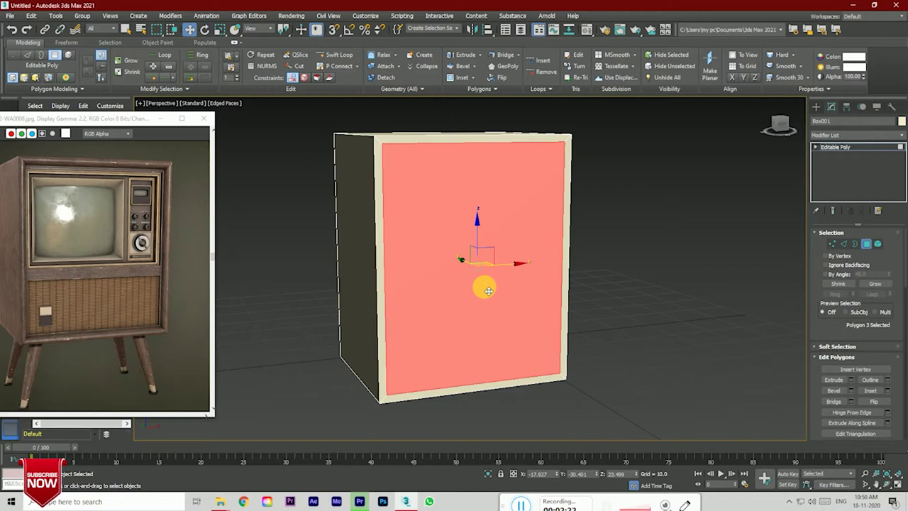
Step: Add a second, thinner inset to the inner front polygon
left_click(886, 394)
left_click_drag(478, 292, 482, 300)
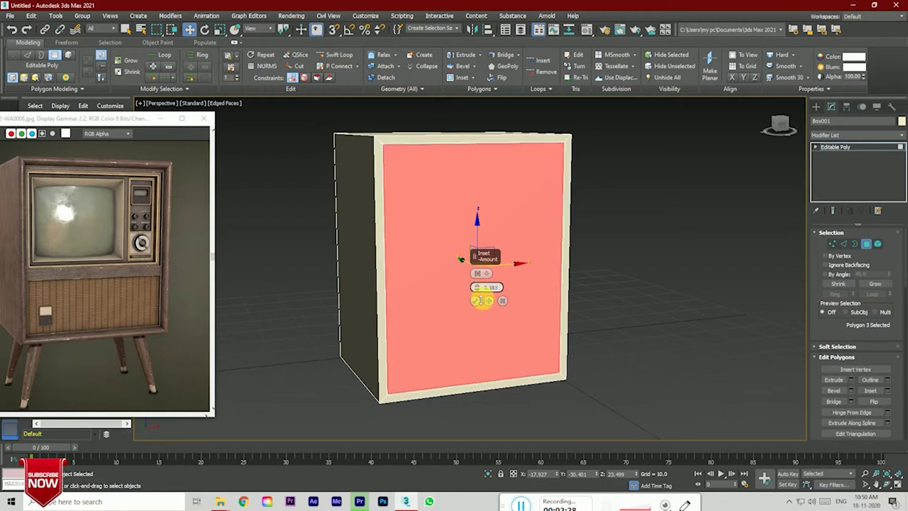
left_click(482, 299)
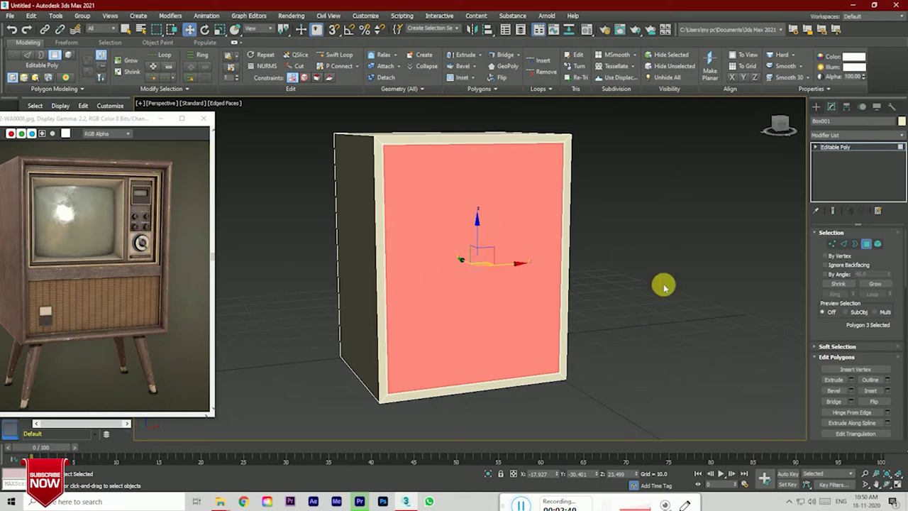
Step: Extrude the inner front panel inward by -0.968, then view the box from the front
left_click(852, 381)
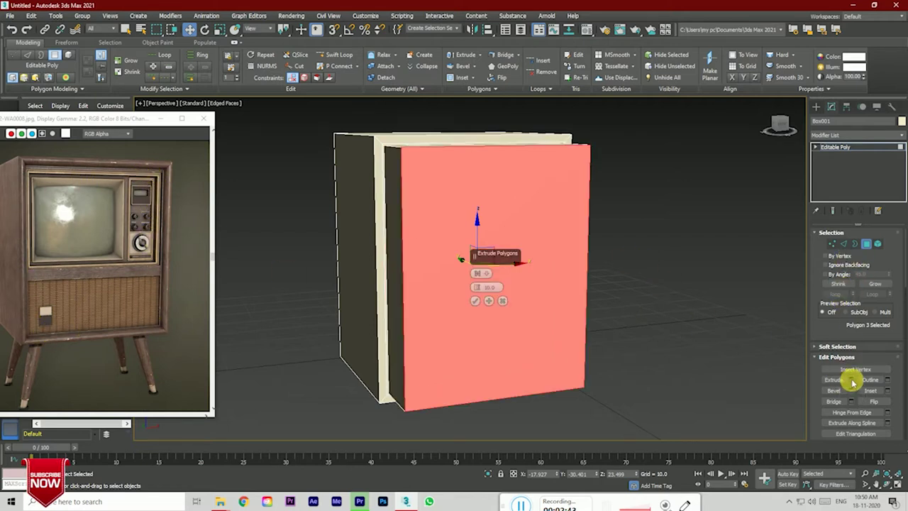
left_click_drag(477, 287, 484, 338)
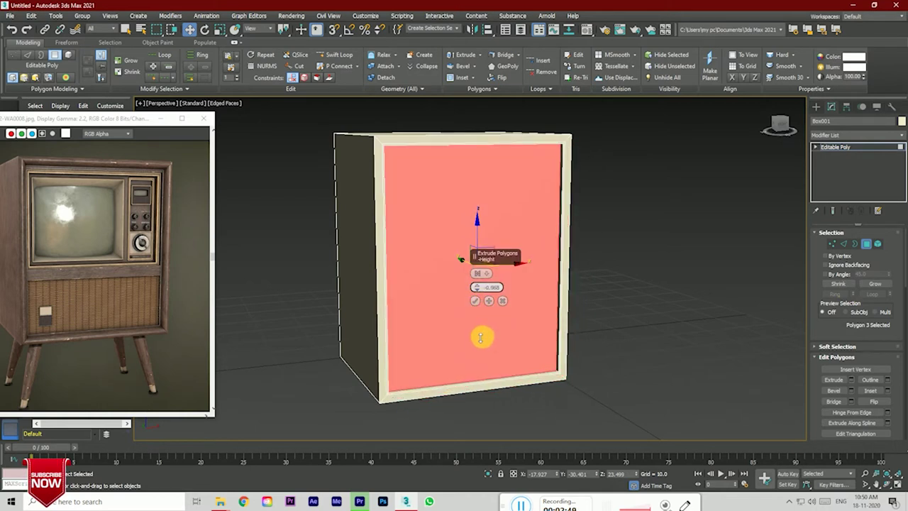
left_click(475, 301)
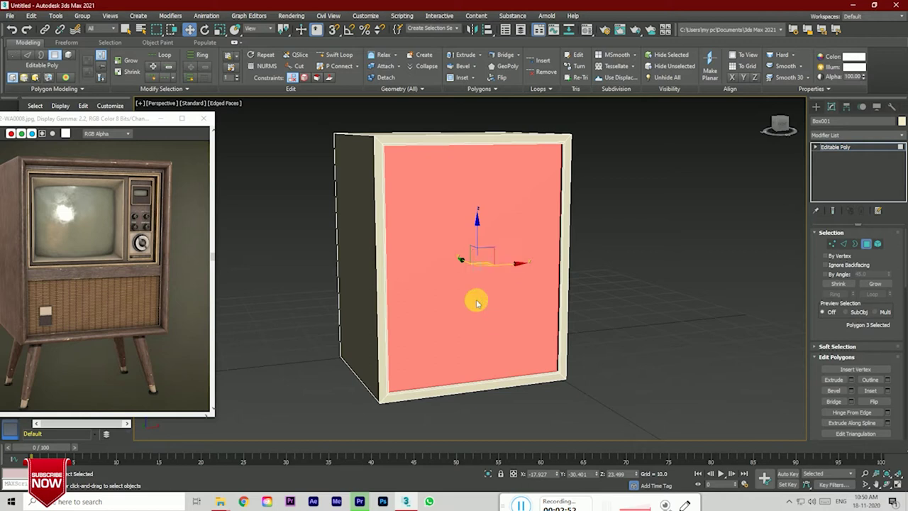
left_click(702, 285)
middle_click_drag(501, 336, 500, 341, "alt")
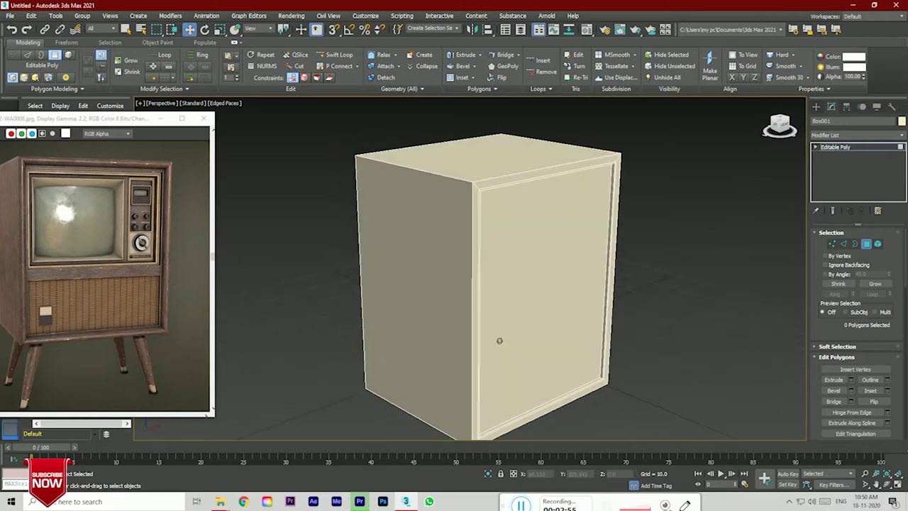
left_click(775, 130)
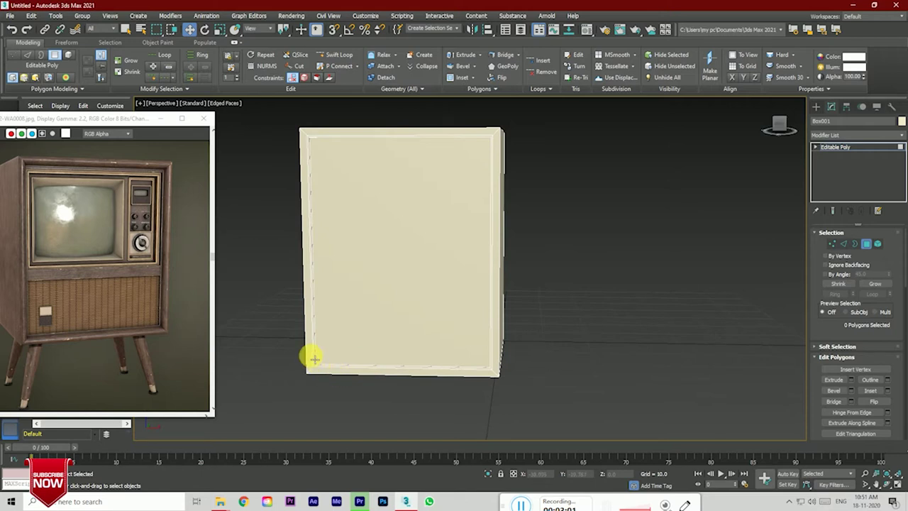
Step: In Edge mode, select the four depth edges at the box's corners
scroll(313, 359, "up", 2)
scroll(344, 360, "down", 2)
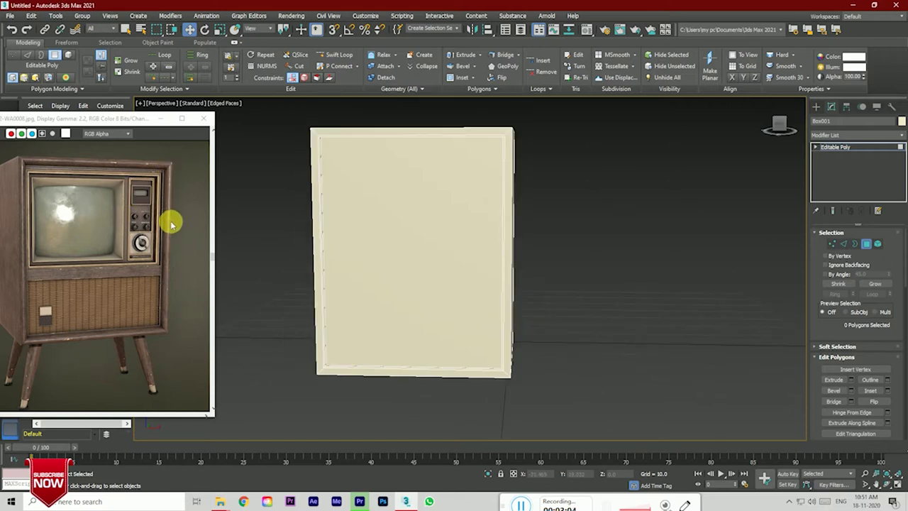
left_click(780, 121)
left_click(845, 246)
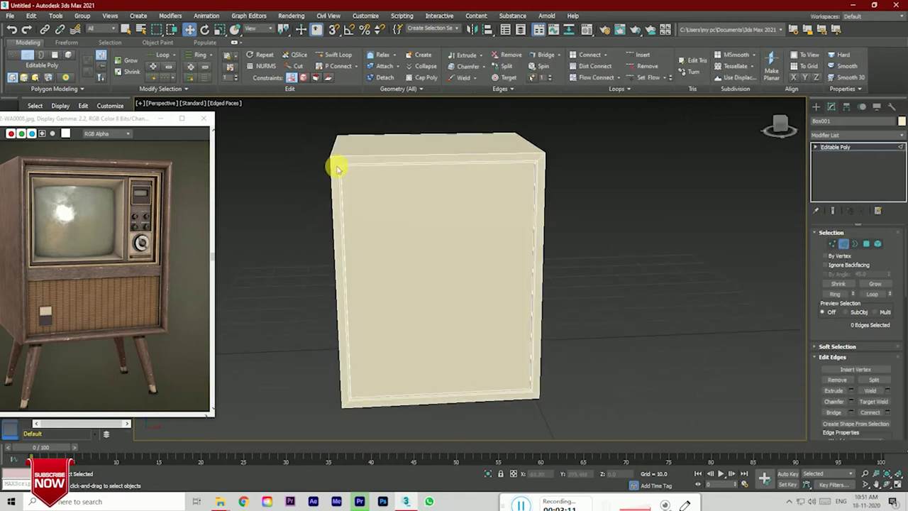
left_click(338, 162)
scroll(356, 331, "up", 3)
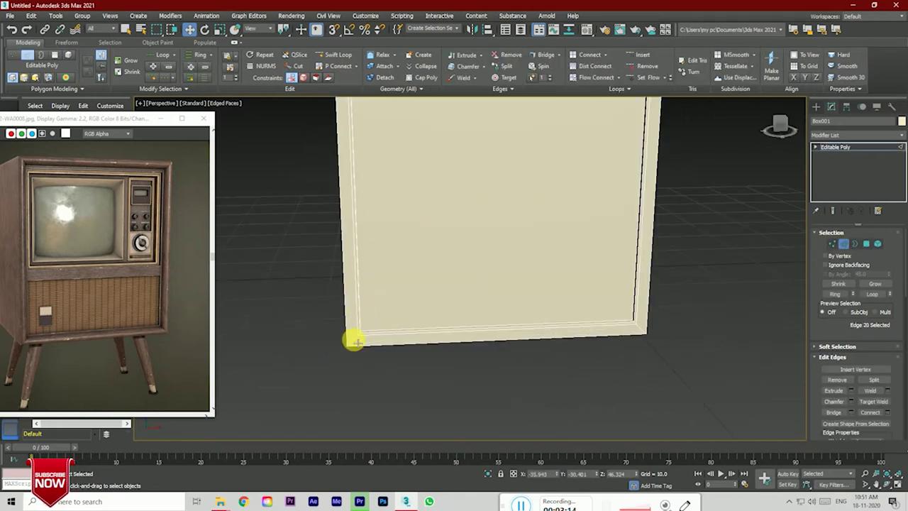
left_click(357, 342, "ctrl")
scroll(376, 319, "down", 1)
scroll(395, 300, "down", 3)
scroll(501, 344, "up", 3)
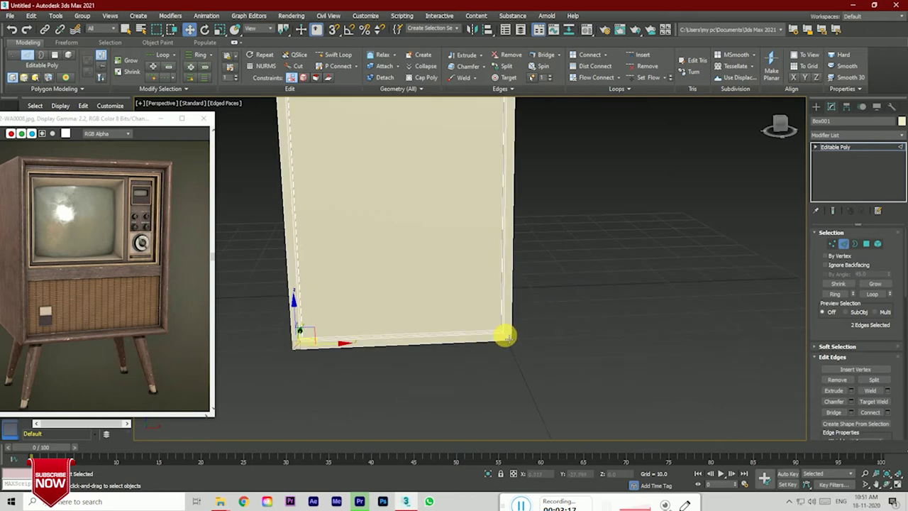
scroll(483, 281, "down", 3)
middle_click_drag(481, 324, 480, 299)
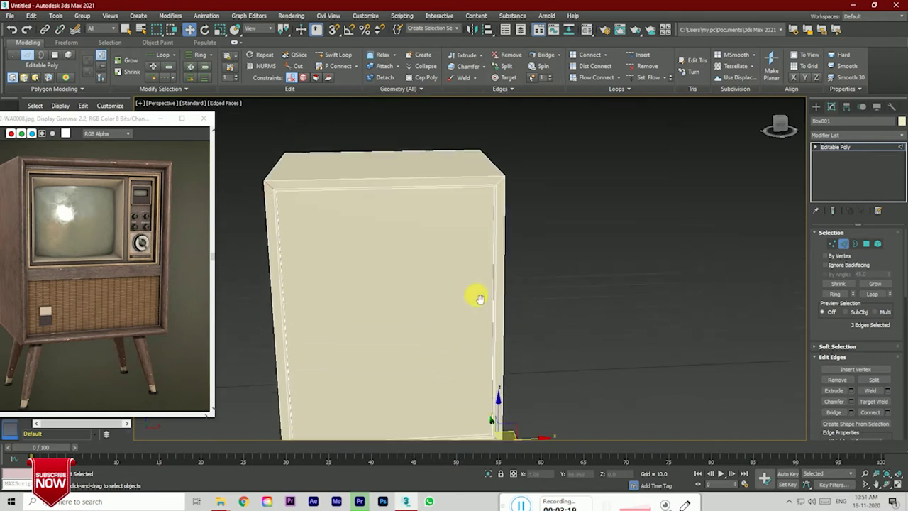
left_click(501, 184, "ctrl")
Step: Connect the four edges with 3 segments pinched at 41
left_click(870, 412)
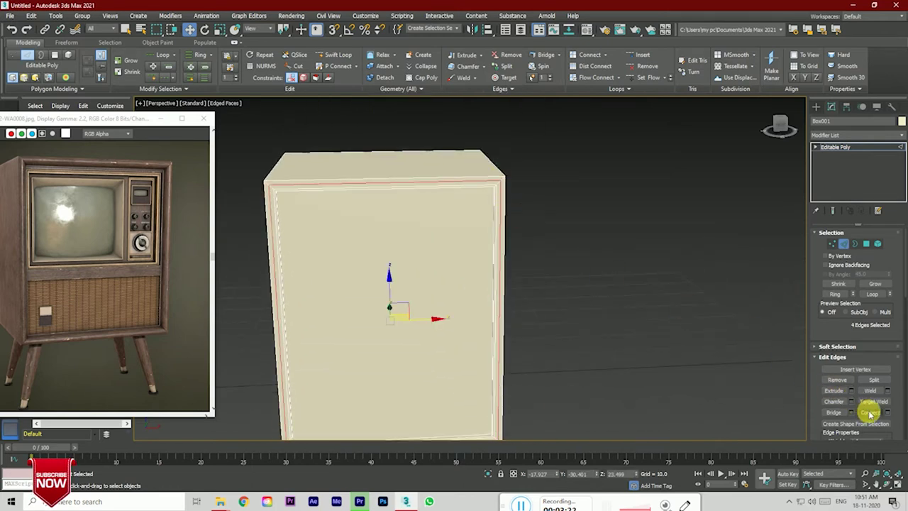
left_click(720, 367)
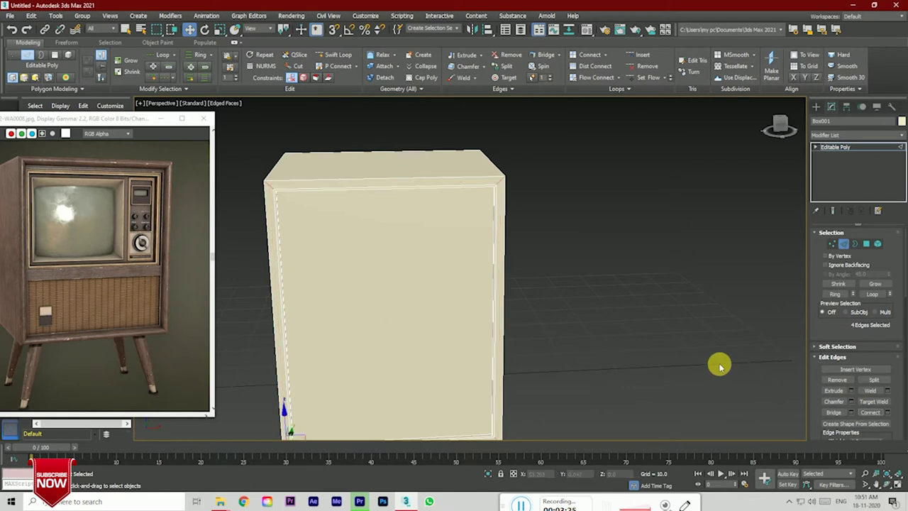
left_click(888, 412)
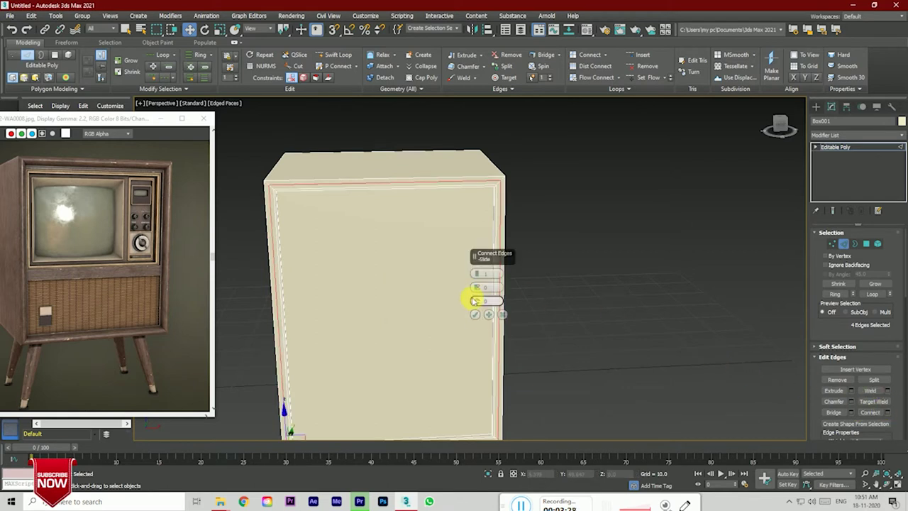
mouse_move(474, 274)
left_mouse_down()
mouse_move(478, 287)
mouse_move(479, 238)
left_mouse_up()
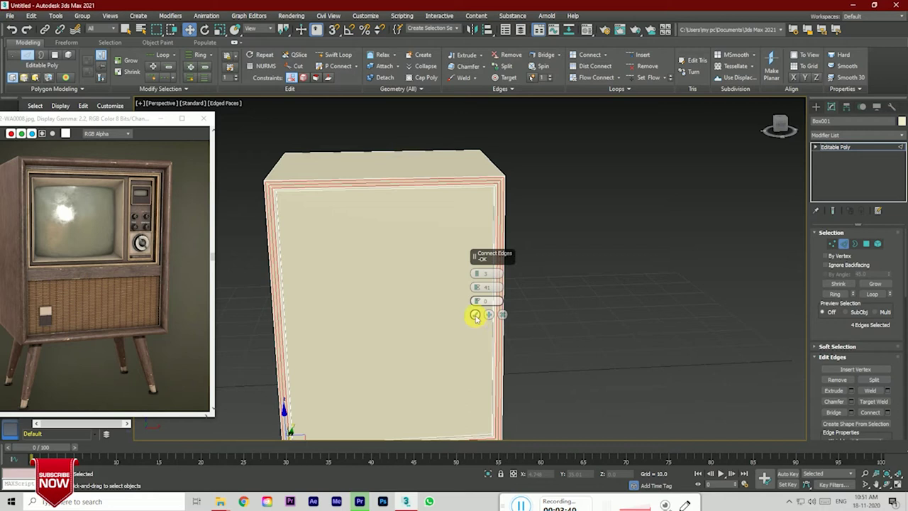
left_click(476, 316)
left_click_drag(780, 124, 720, 254)
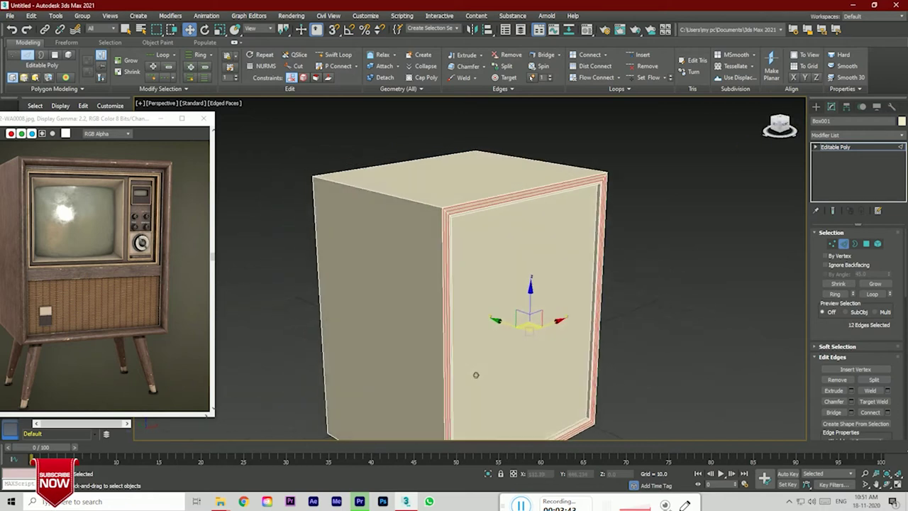
Step: Select the corner edge loop and check the box from front and angled views
left_click(721, 254)
scroll(474, 287, "up", 5)
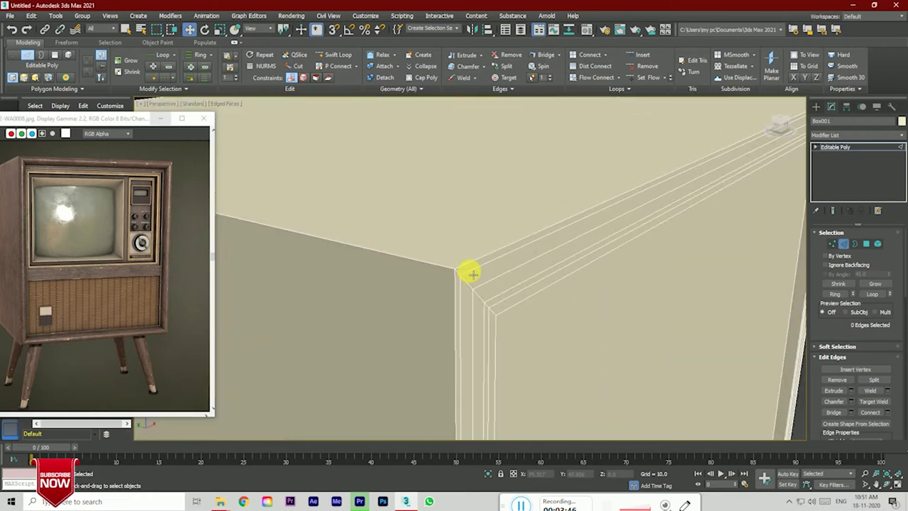
double_click(473, 274)
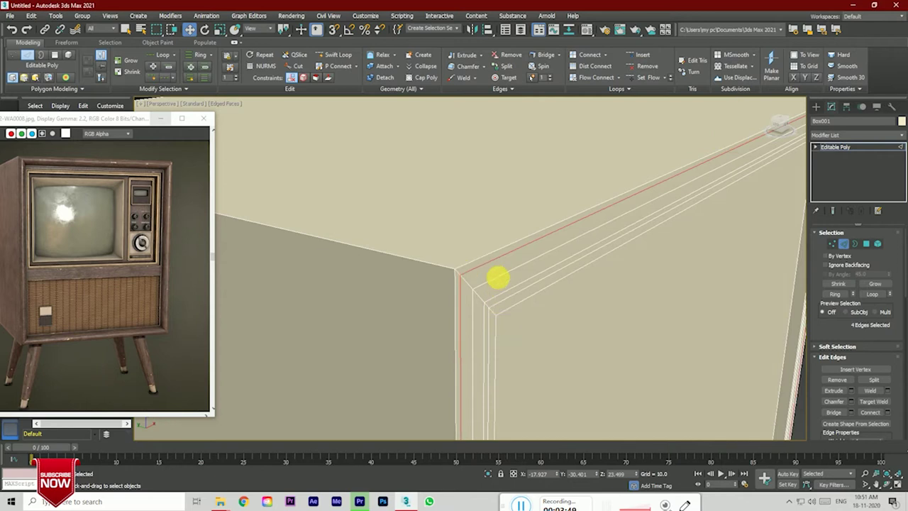
scroll(498, 278, "down", 3)
left_click(780, 124)
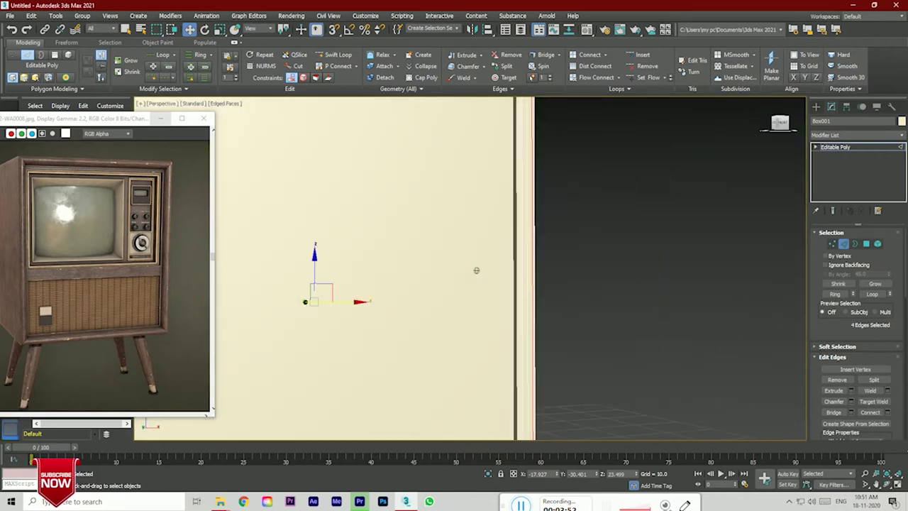
left_click(781, 132)
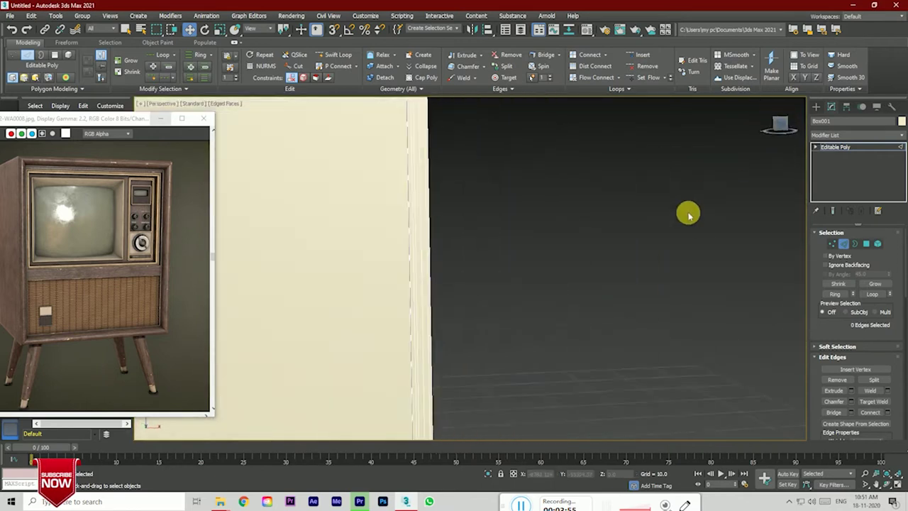
scroll(626, 305, "up", 5)
scroll(635, 303, "down", 5)
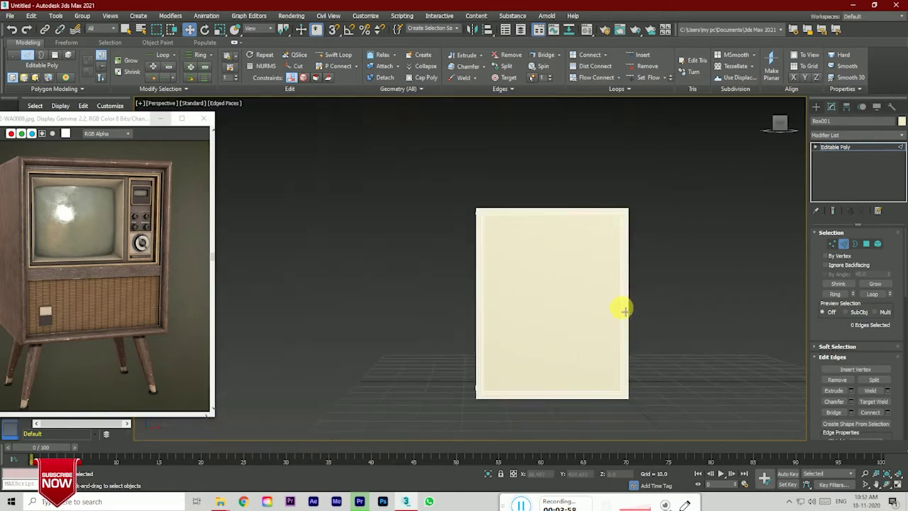
left_click(778, 125)
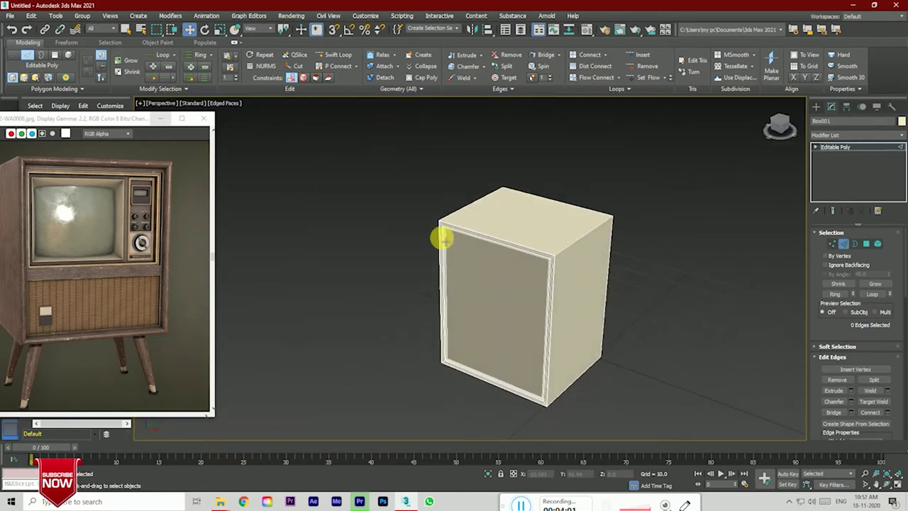
scroll(440, 237, "up", 5)
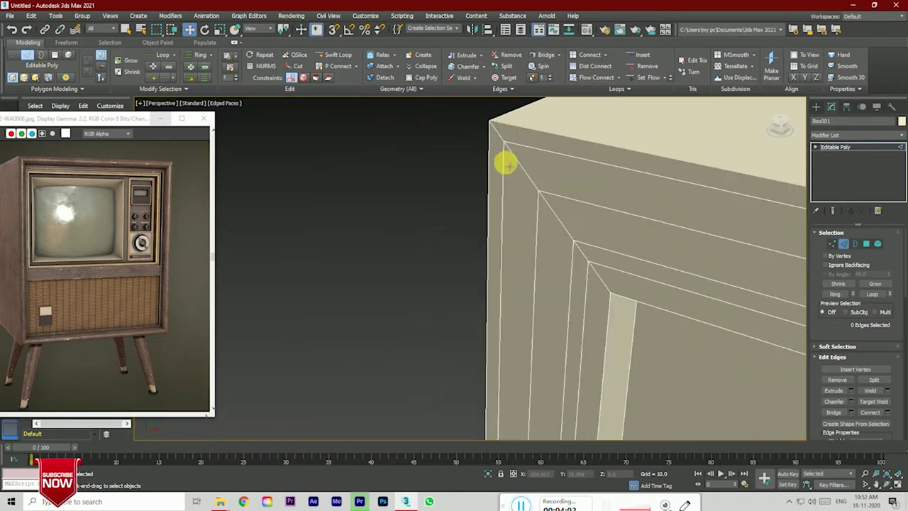
Step: Try selecting the inset frame's edge loops, then clear the selection
double_click(573, 275)
double_click(500, 239, "ctrl")
scroll(474, 262, "down", 5)
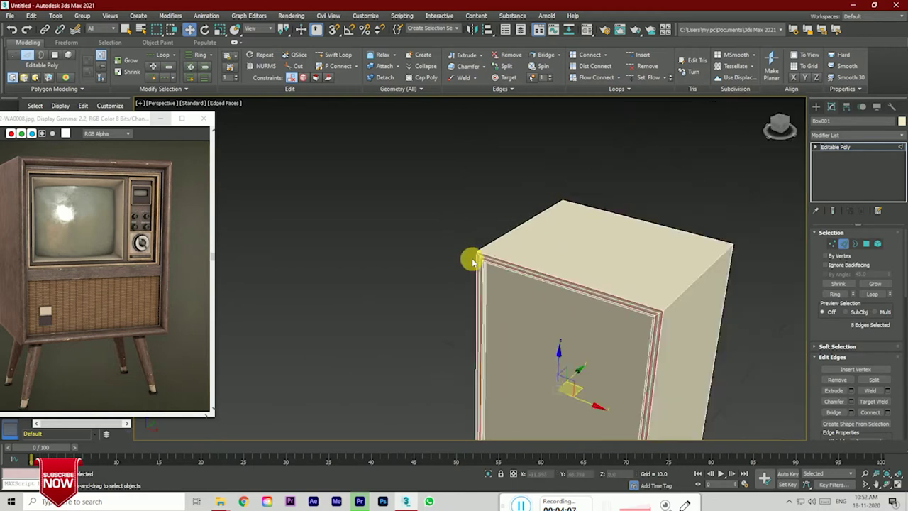
scroll(489, 290, "down", 3)
scroll(517, 326, "up", 4)
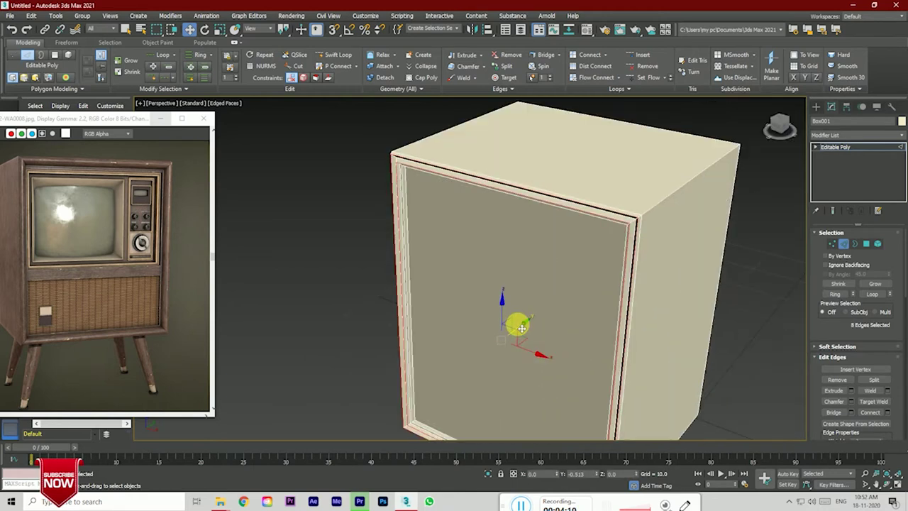
scroll(383, 184, "up", 5)
scroll(416, 209, "down", 2)
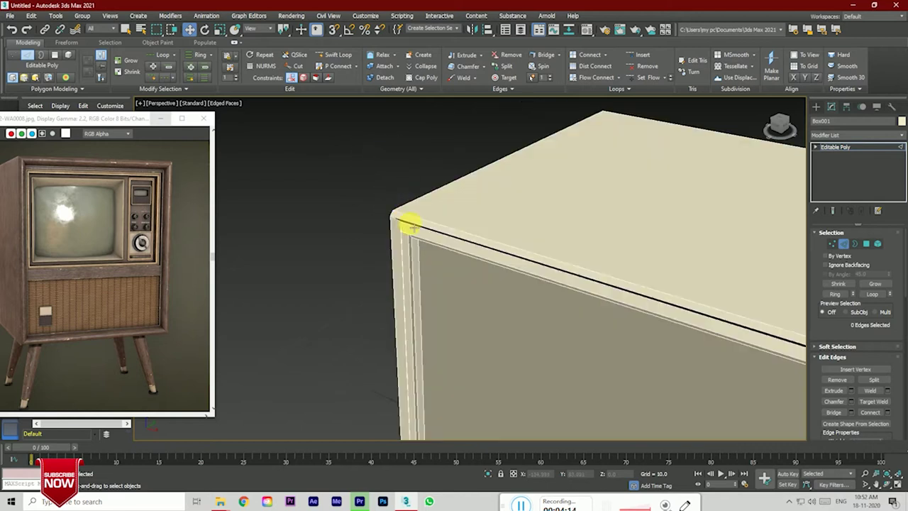
double_click(401, 226)
left_click(360, 225)
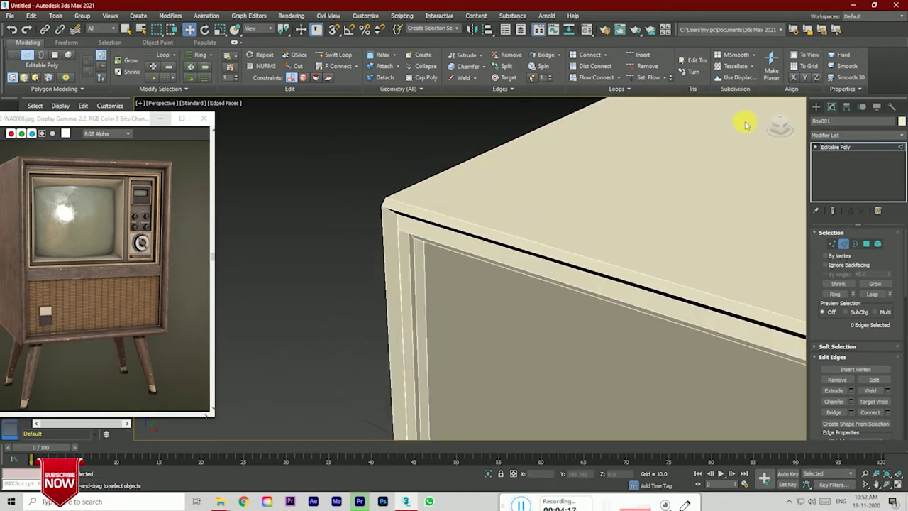
middle_click_drag(395, 239, 396, 239, "alt")
Step: Select the outer front edge loop and move it -1.198 along Y
left_click(436, 201)
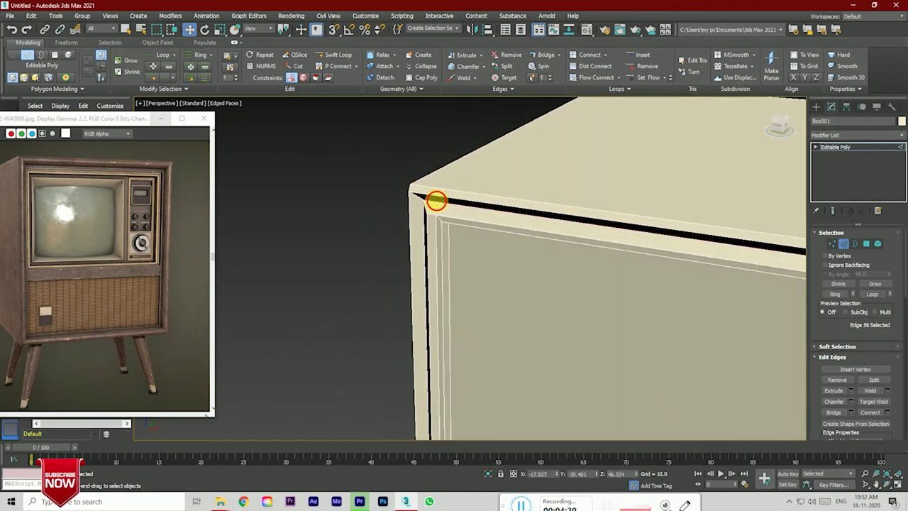
scroll(429, 252, "down", 5)
left_click_drag(507, 360, 503, 362)
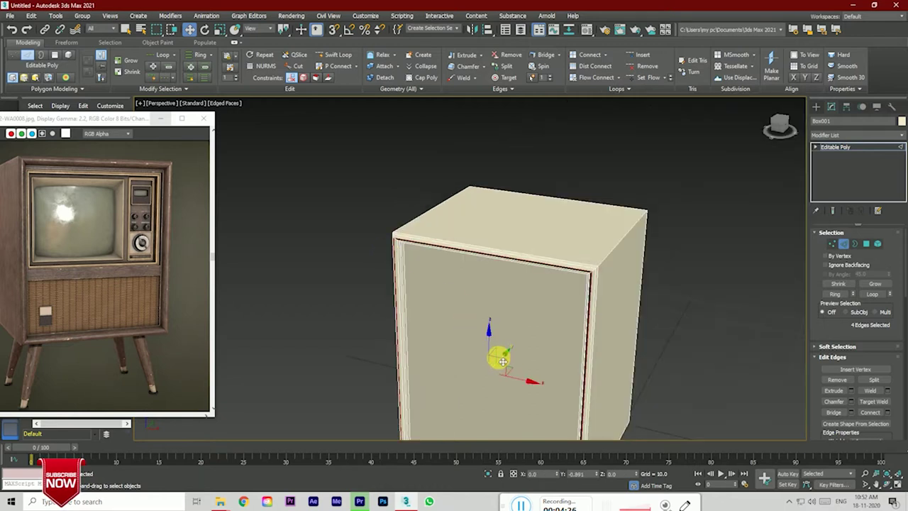
left_click(732, 261)
left_click_drag(765, 101, 780, 119)
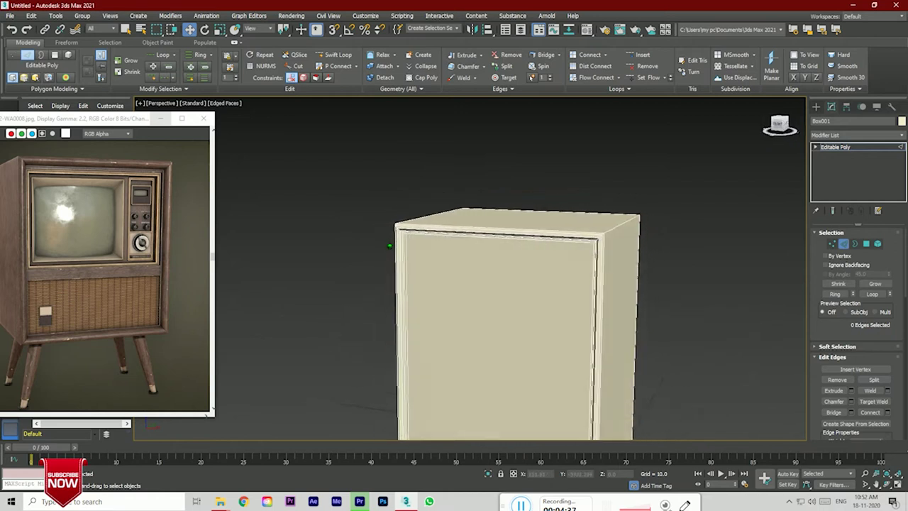
Step: Connect the front's vertical edges with 2 horizontal loops, pinch -63
left_click(778, 124)
scroll(461, 330, "down", 4)
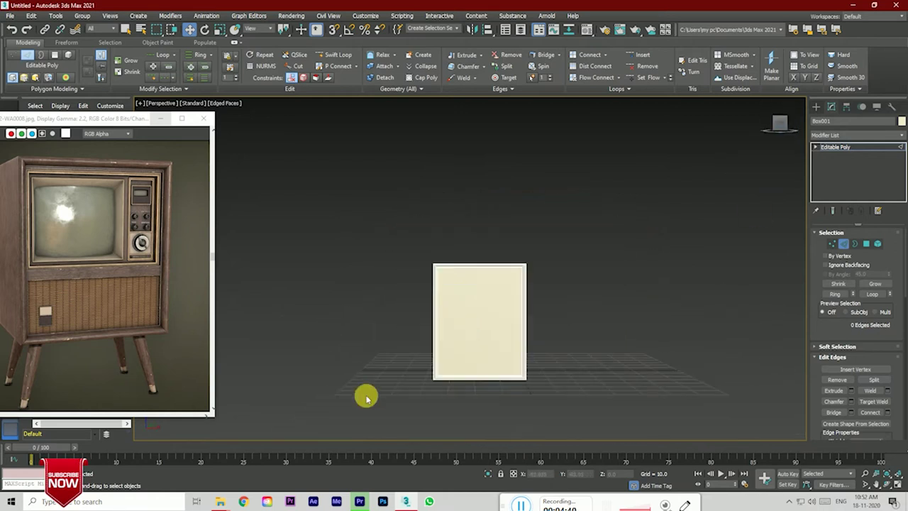
scroll(454, 366, "up", 2)
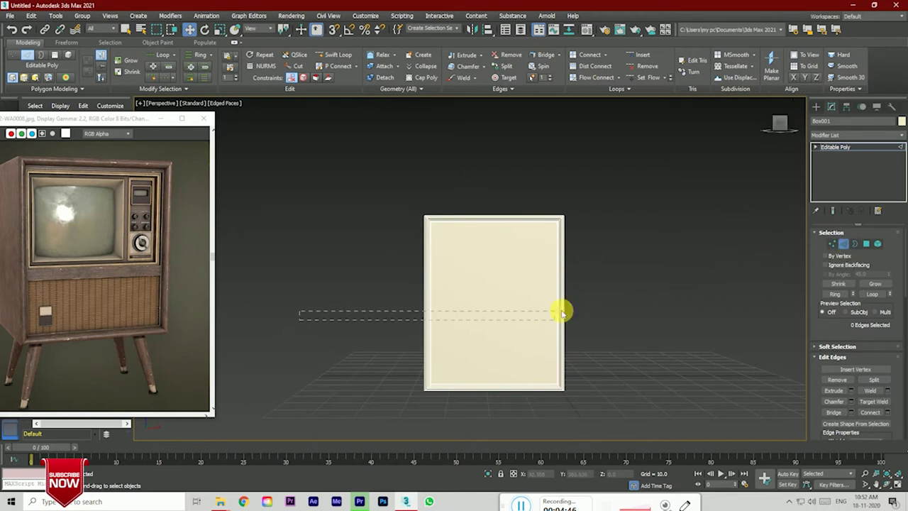
left_click_drag(562, 312, 628, 312)
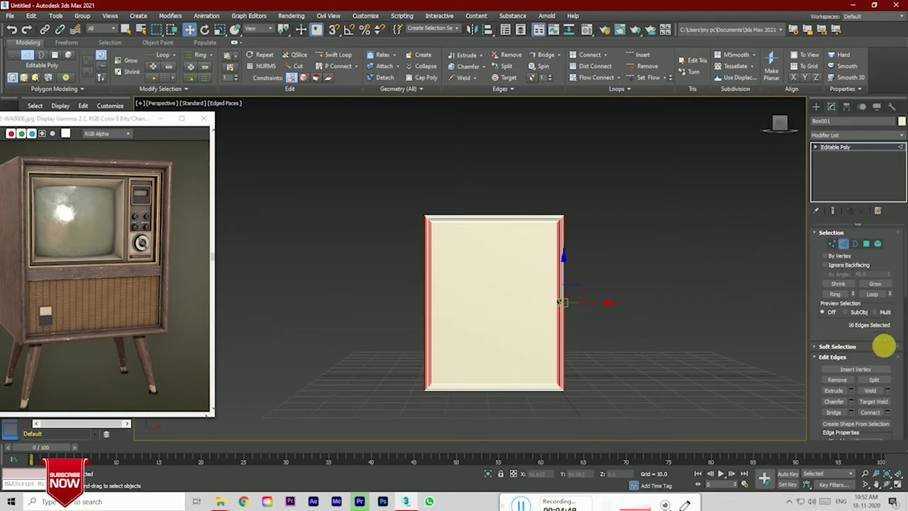
left_click(887, 412)
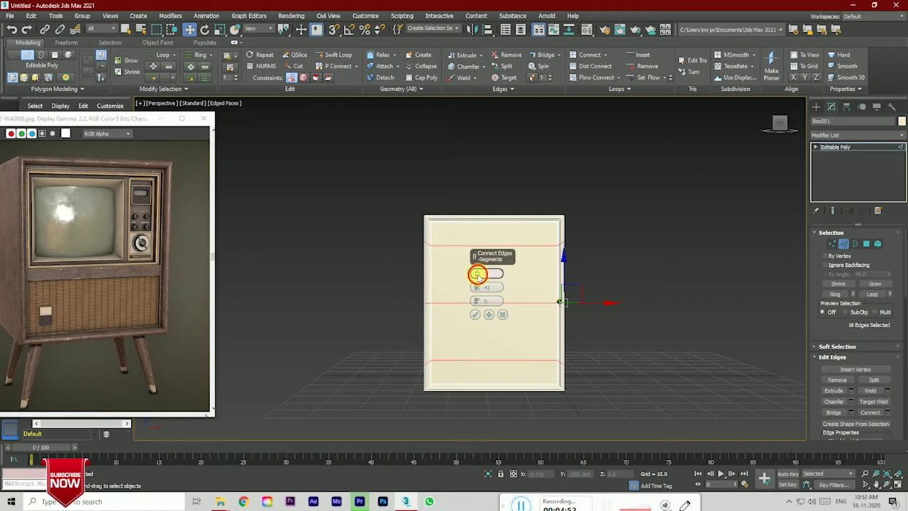
left_click_drag(477, 274, 473, 490)
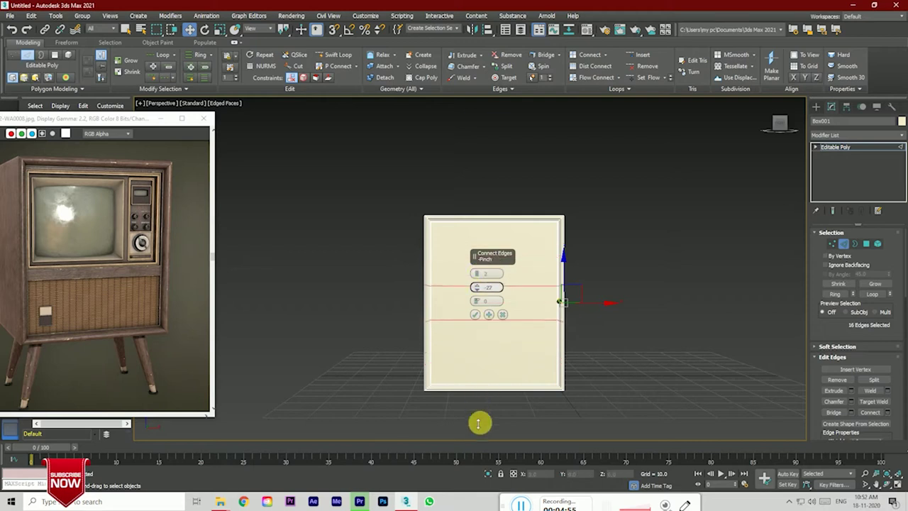
left_click(475, 315)
Step: Shift the new horizontal edge loops slightly lower
scroll(878, 406, "down", 2)
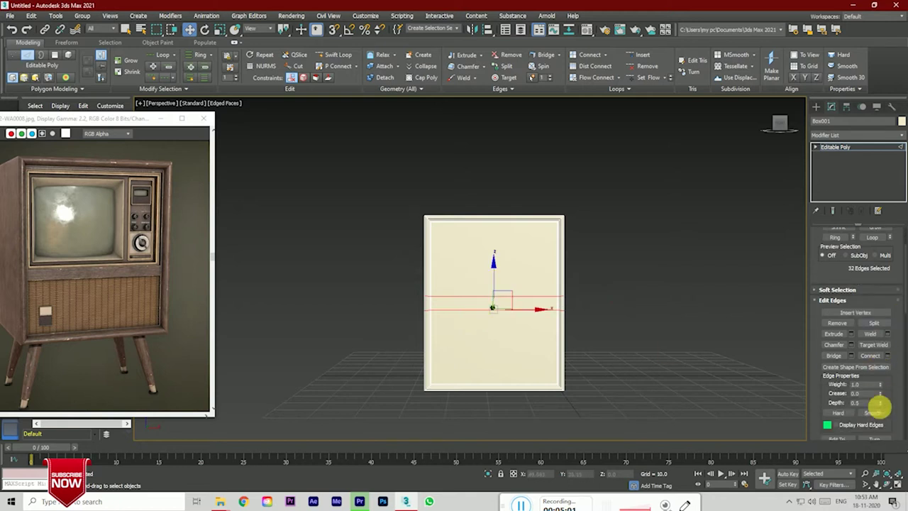
scroll(870, 410, "down", 2)
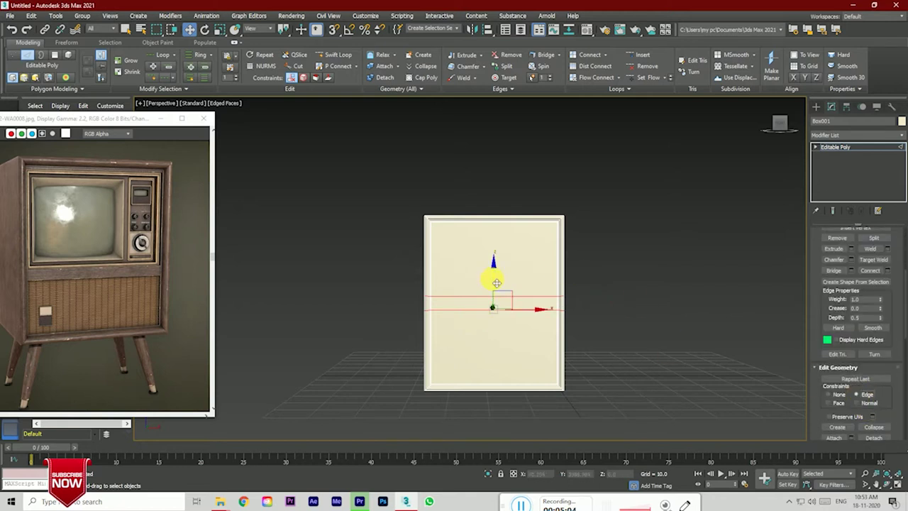
left_click_drag(497, 283, 500, 304)
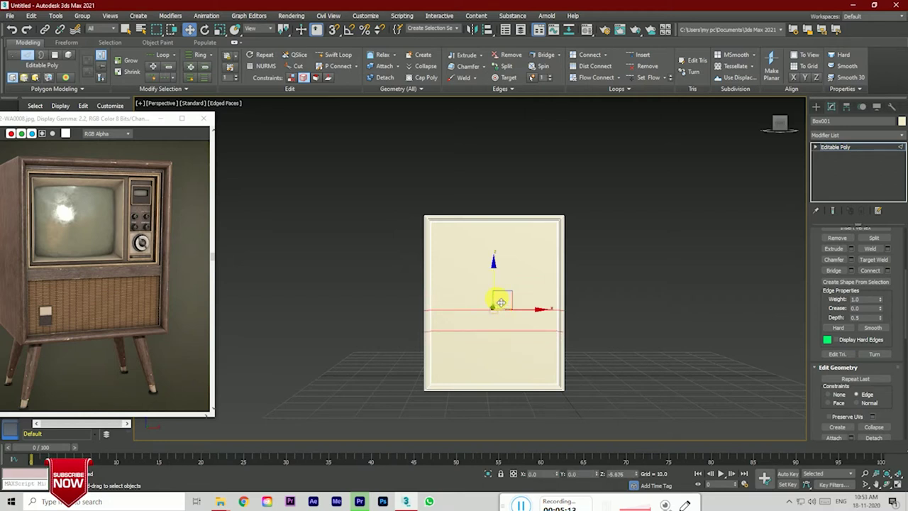
Step: Select both new edge loops and scale them close together vertically
left_click(648, 339)
left_click(533, 310)
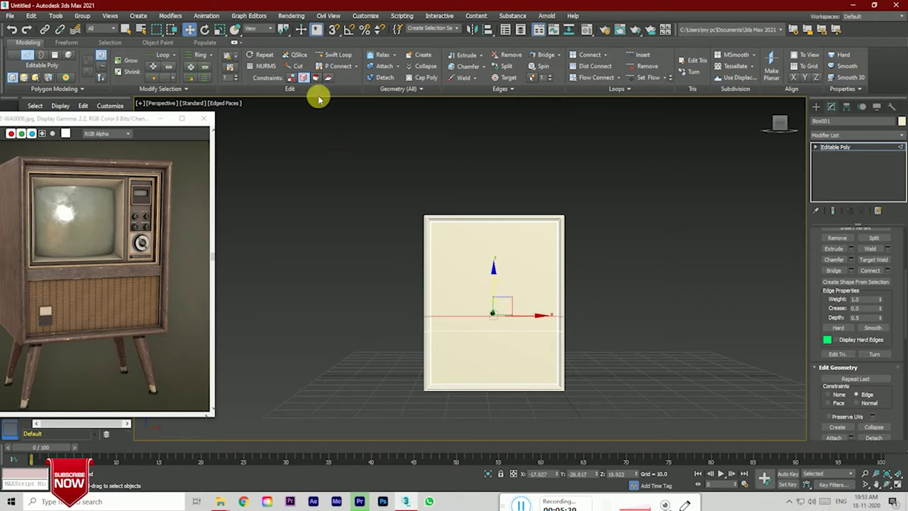
left_click(521, 340)
left_click(518, 331)
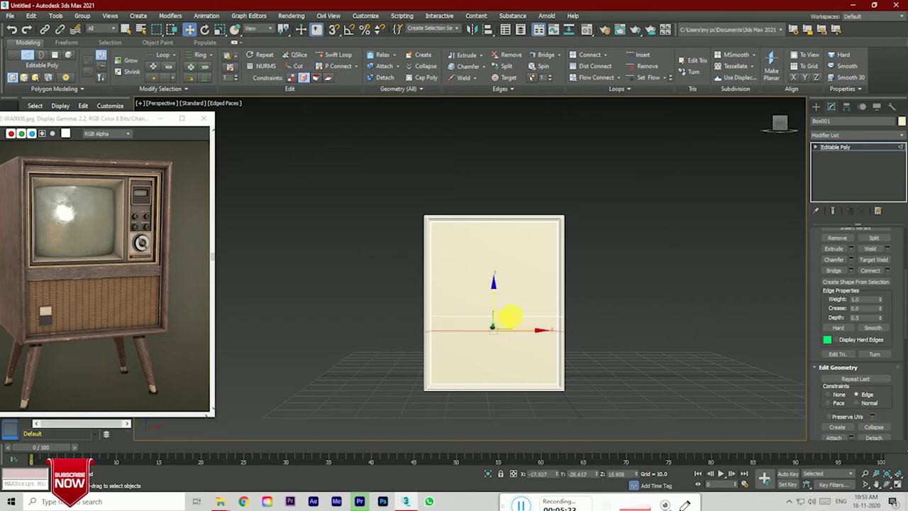
left_click(220, 30)
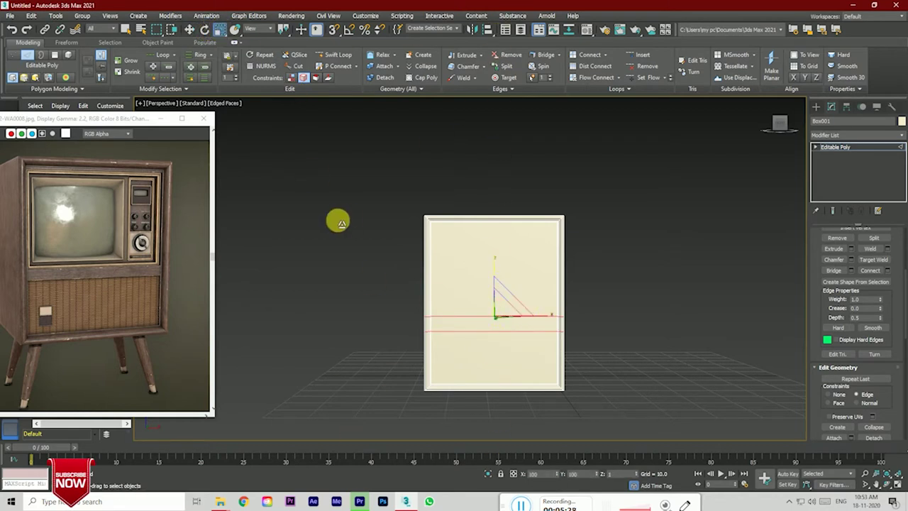
left_click_drag(440, 311, 436, 19)
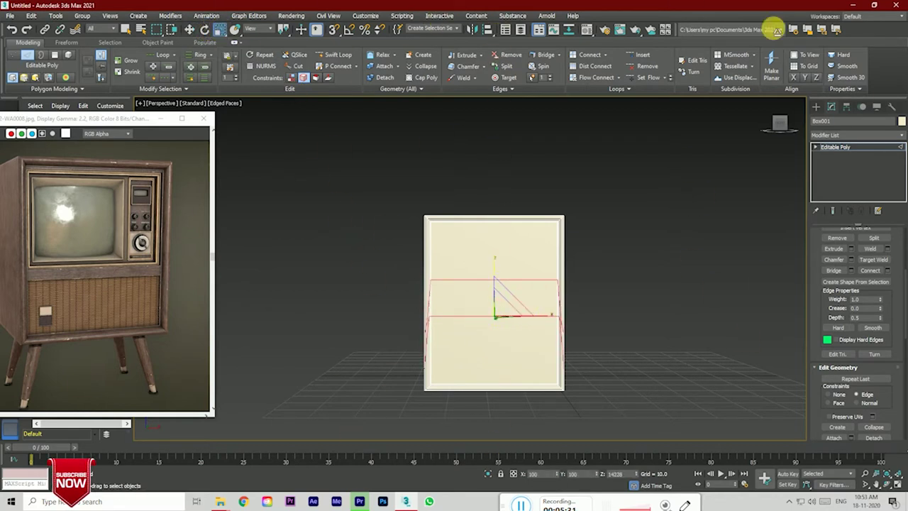
left_click_drag(538, 263, 526, 257)
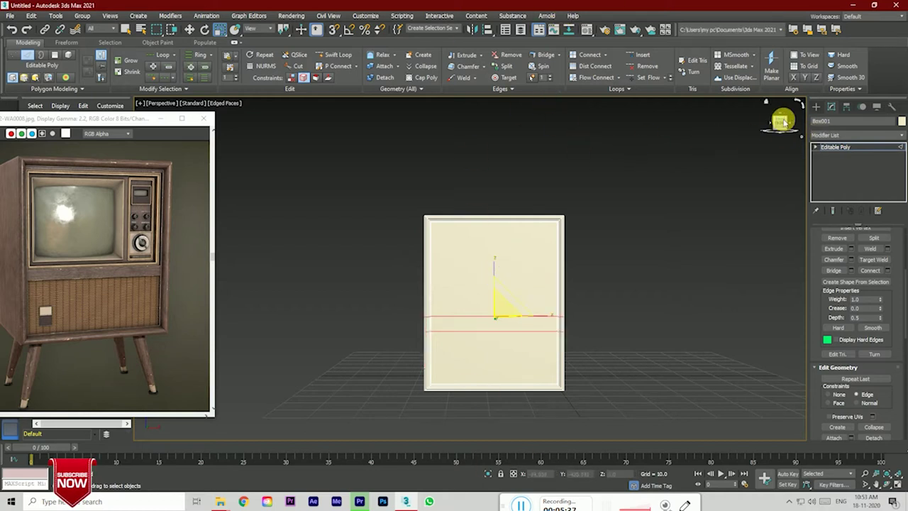
Step: Orbit to a three-quarter view and switch to Polygon level
left_click_drag(781, 124, 728, 158)
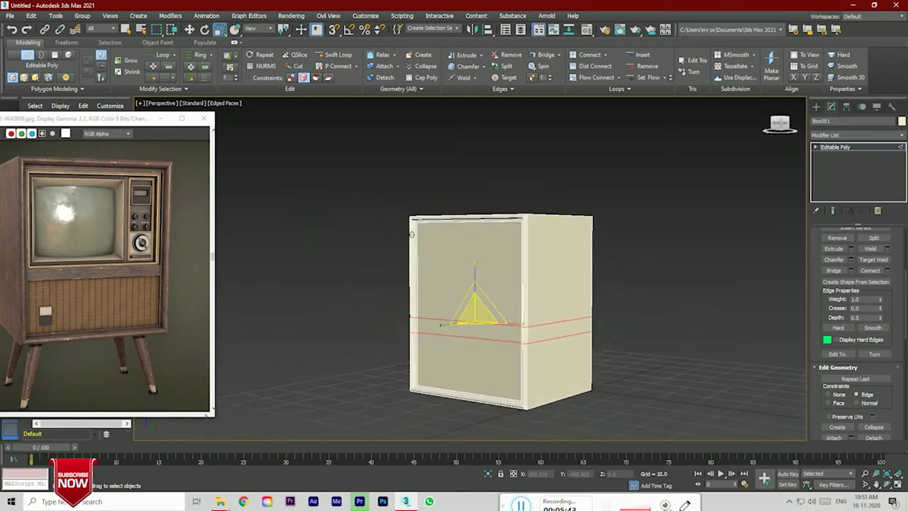
left_click(774, 122)
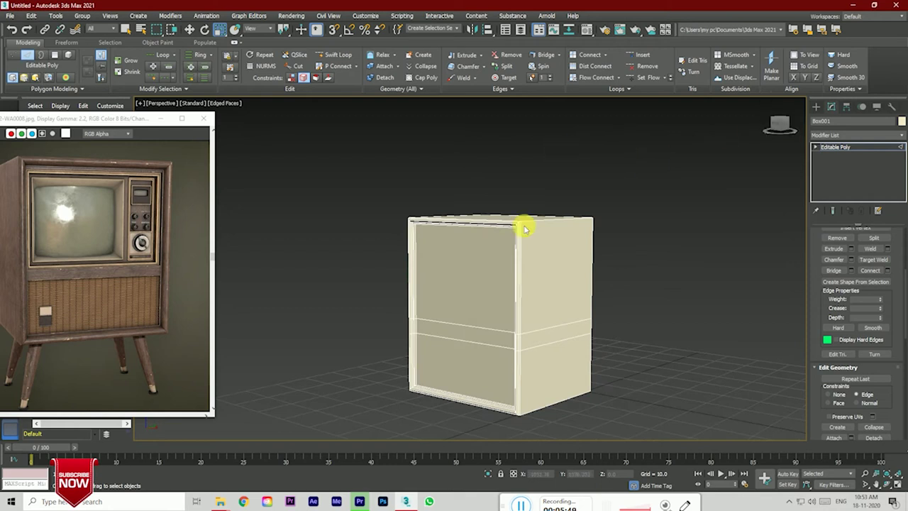
scroll(426, 325, "up", 3)
scroll(416, 318, "down", 2)
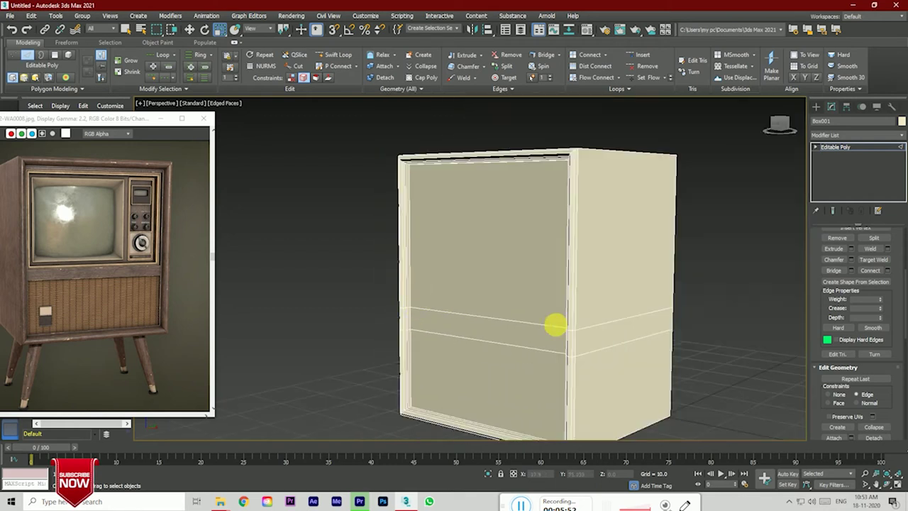
scroll(855, 296, "up", 1)
scroll(855, 284, "up", 3)
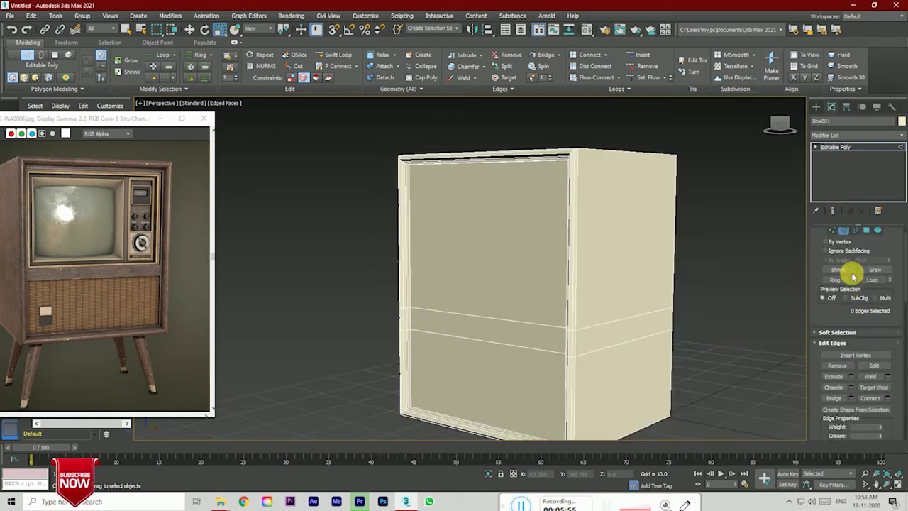
left_click(867, 243)
Step: Extrude the narrow front band of faces inward by about -0.735, then go to Vertex level
scroll(420, 327, "up", 3)
left_click(423, 321)
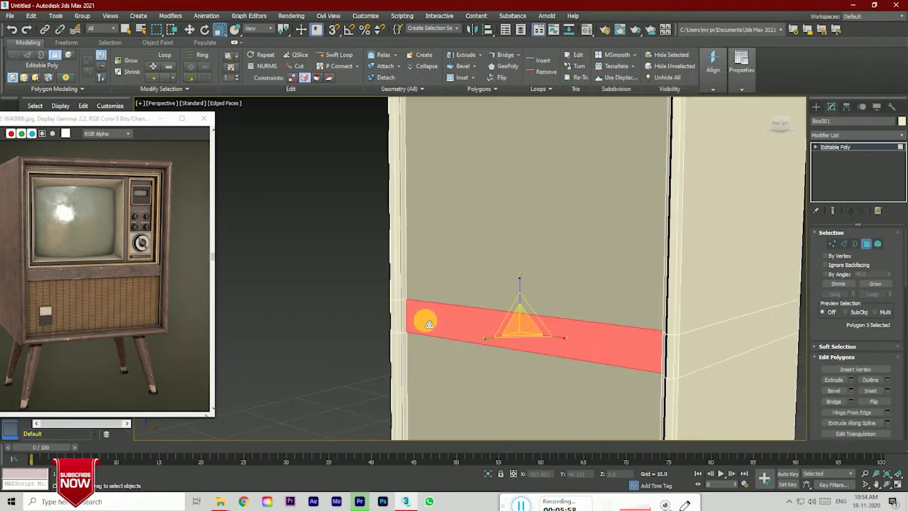
left_click(851, 380)
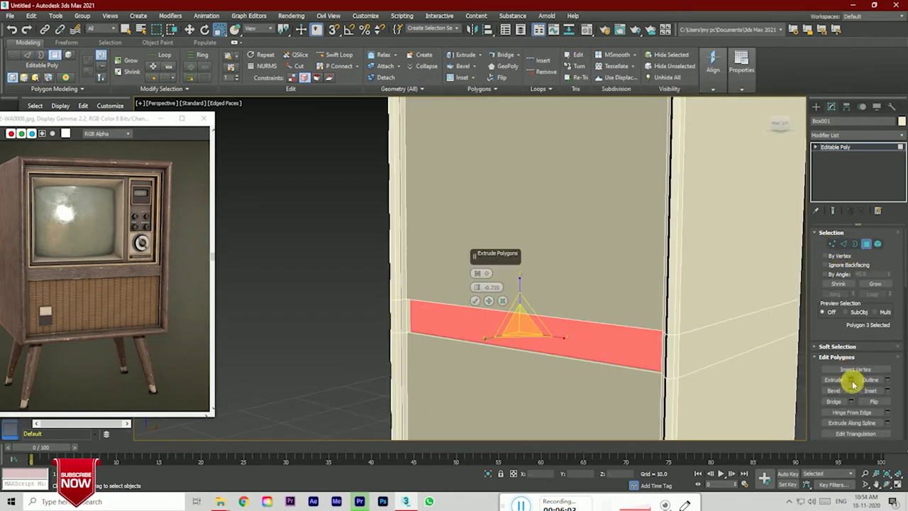
left_click_drag(477, 287, 486, 286)
left_click(477, 301)
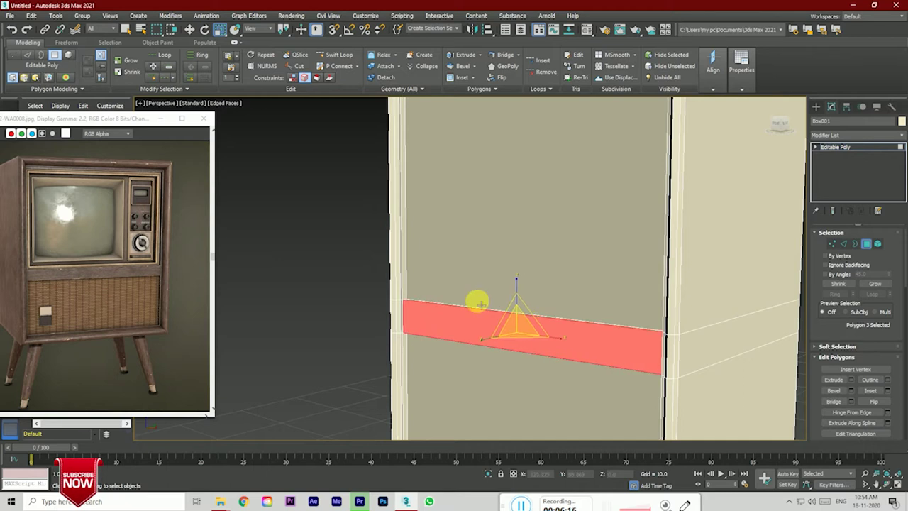
left_click(830, 243)
scroll(402, 300, "up", 3)
Step: Delete the narrow vertical strip polygon where the groove meets the recess wall
scroll(411, 277, "up", 2)
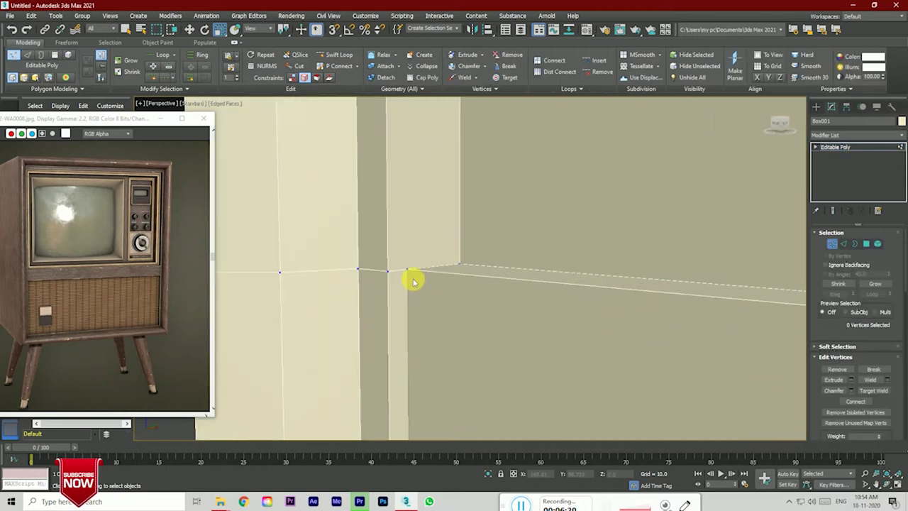
scroll(866, 384, "down", 2)
left_click(874, 376)
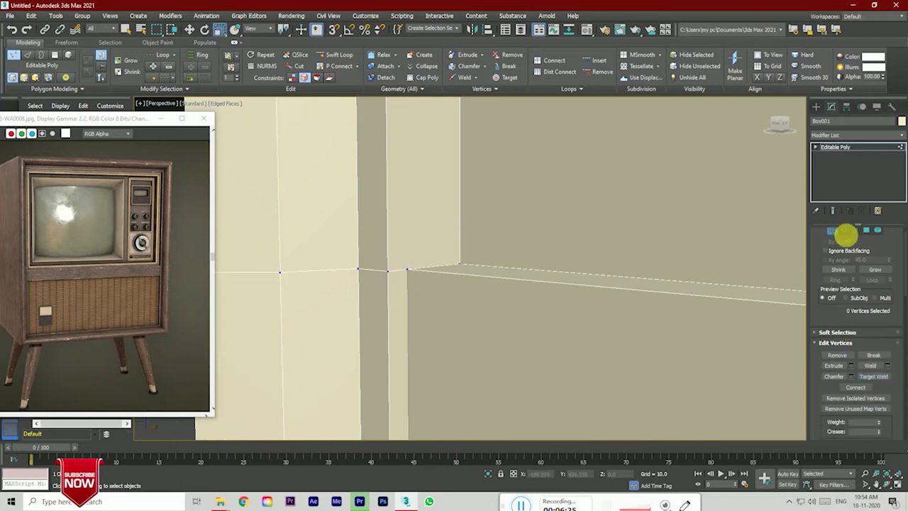
scroll(844, 237, "up", 2)
left_click(866, 244)
left_click(625, 284)
left_click(394, 299)
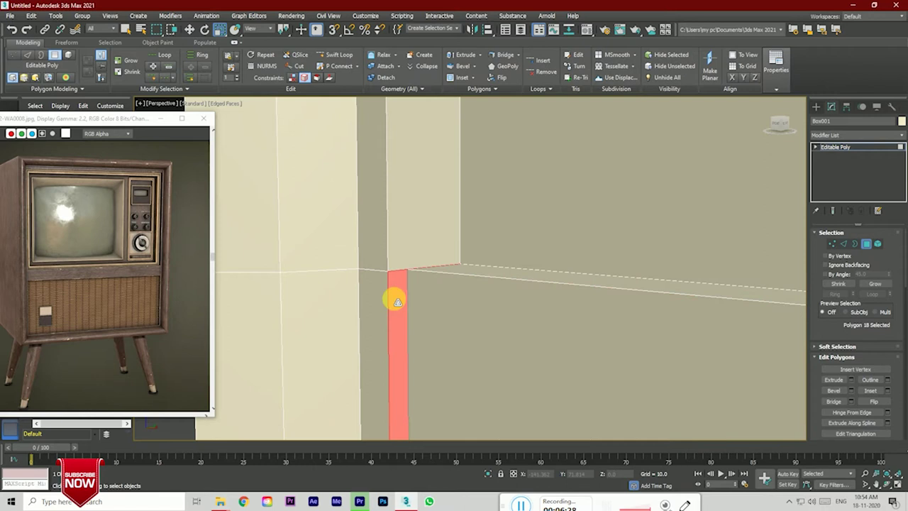
key("Delete")
middle_click_drag(396, 263, 632, 308, "alt")
Step: In Vertex mode, turn on Target Weld and view the wall's leftover vertices straight on
left_click(833, 243)
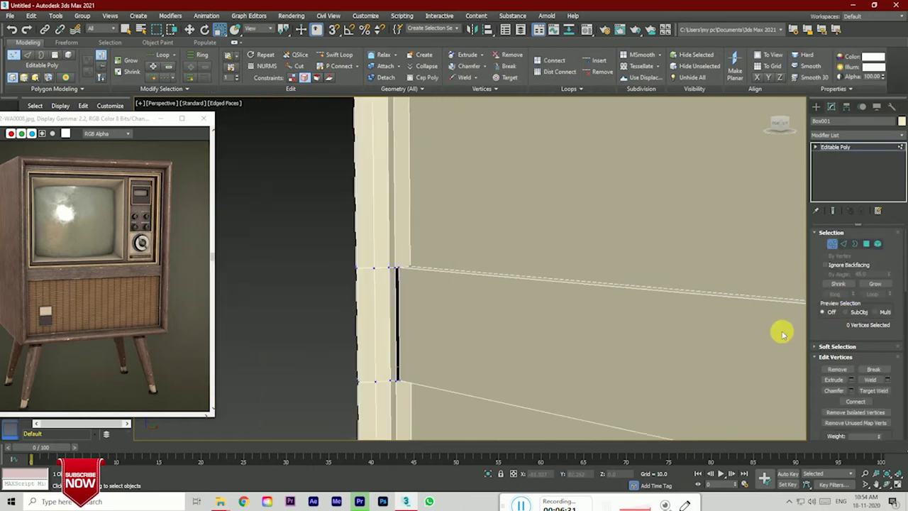
left_click(866, 391)
scroll(397, 275, "up", 5)
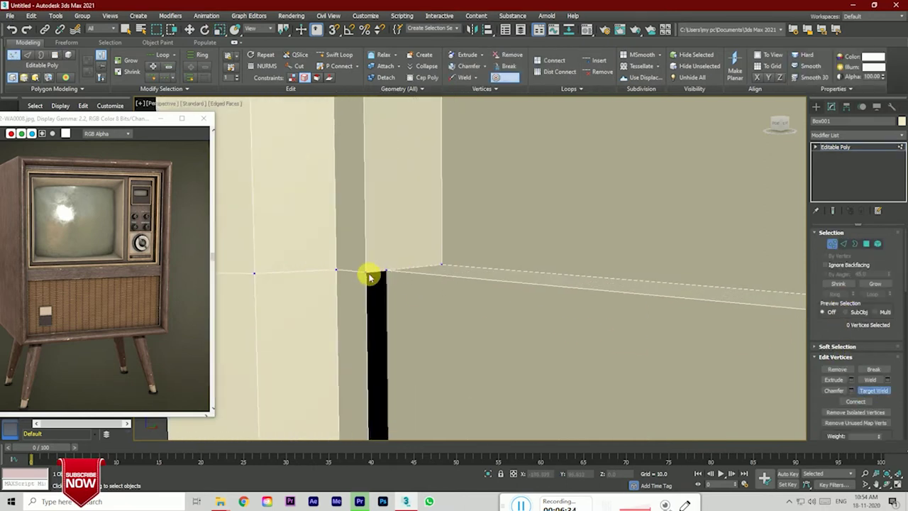
left_click(780, 124)
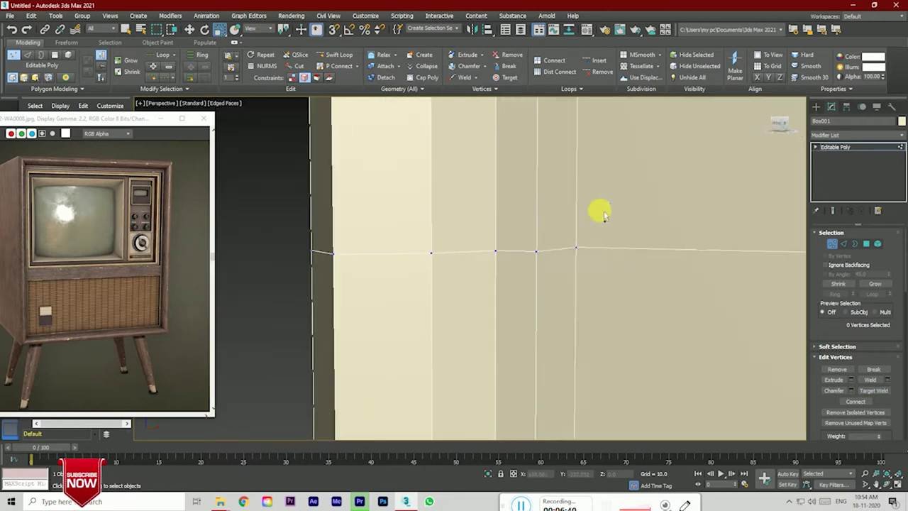
scroll(425, 252, "down", 5)
scroll(417, 252, "down", 4)
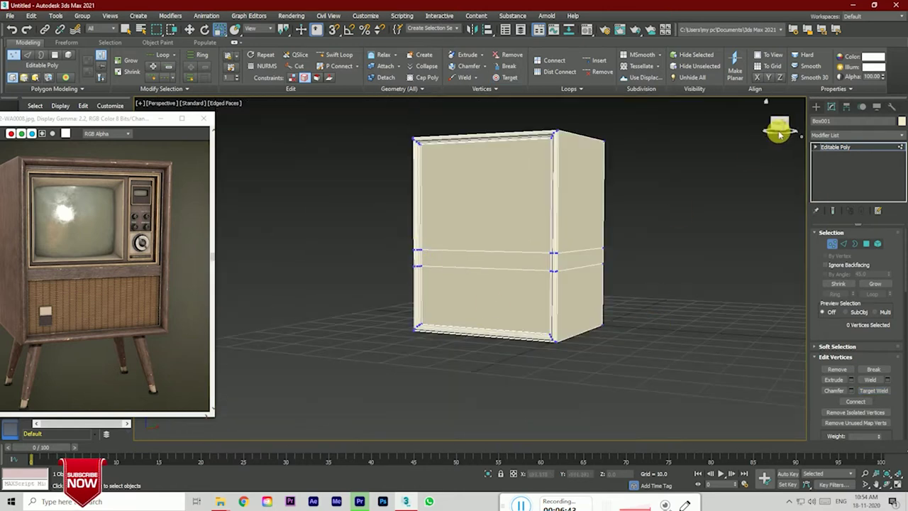
left_click(777, 125)
scroll(417, 262, "up", 5)
scroll(397, 262, "down", 1)
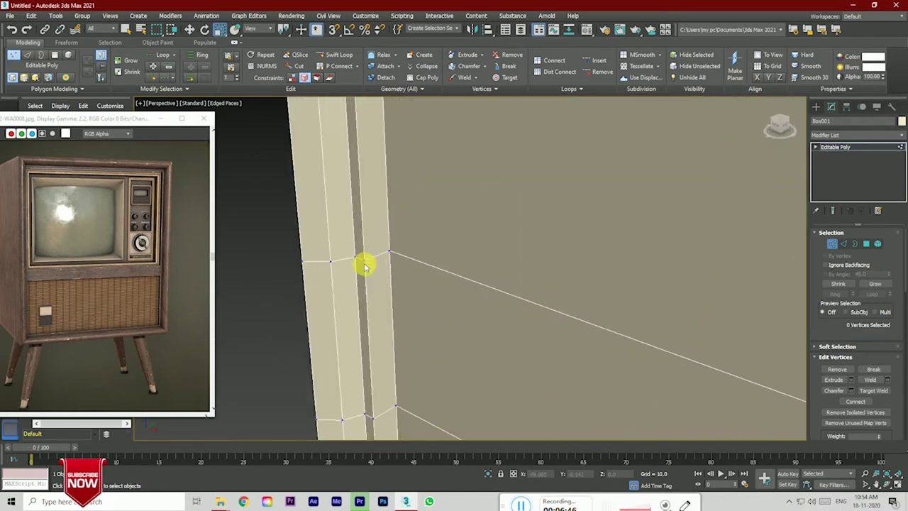
scroll(369, 259, "down", 1)
scroll(372, 253, "down", 1)
scroll(374, 256, "up", 1)
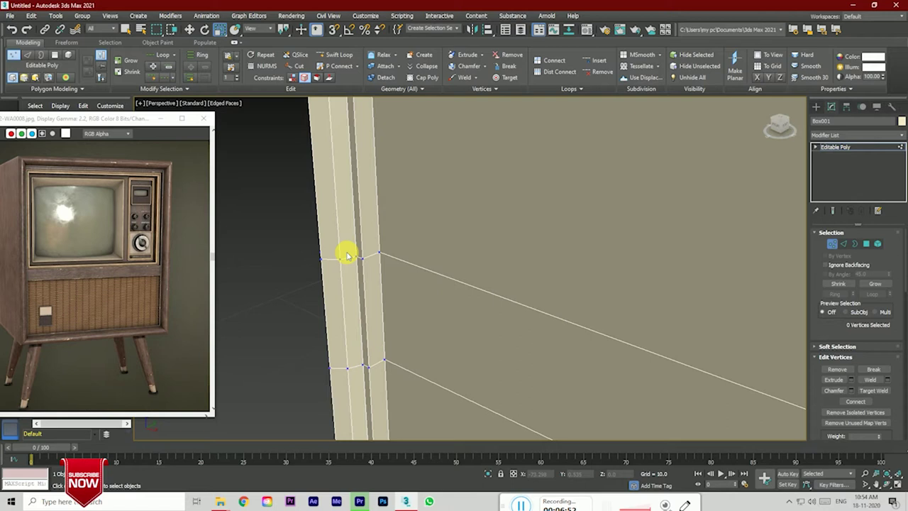
Step: Toggle the edge-loop insertion tool on and off, returning to the Move tool
left_click(335, 55)
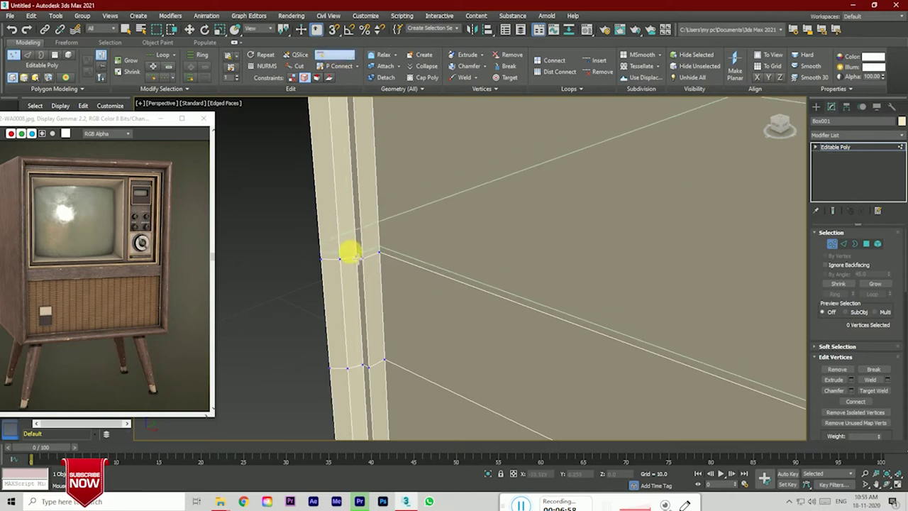
scroll(350, 253, "down", 5)
scroll(316, 227, "up", 5)
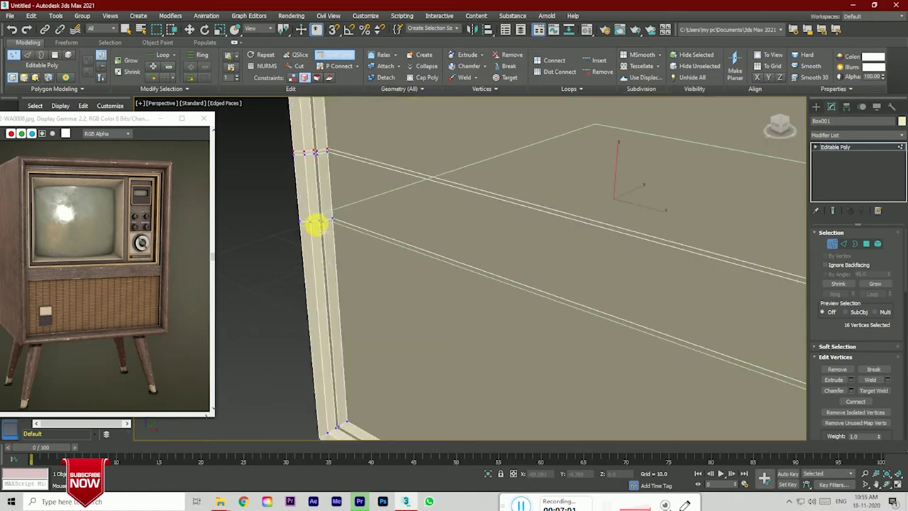
left_click(335, 55)
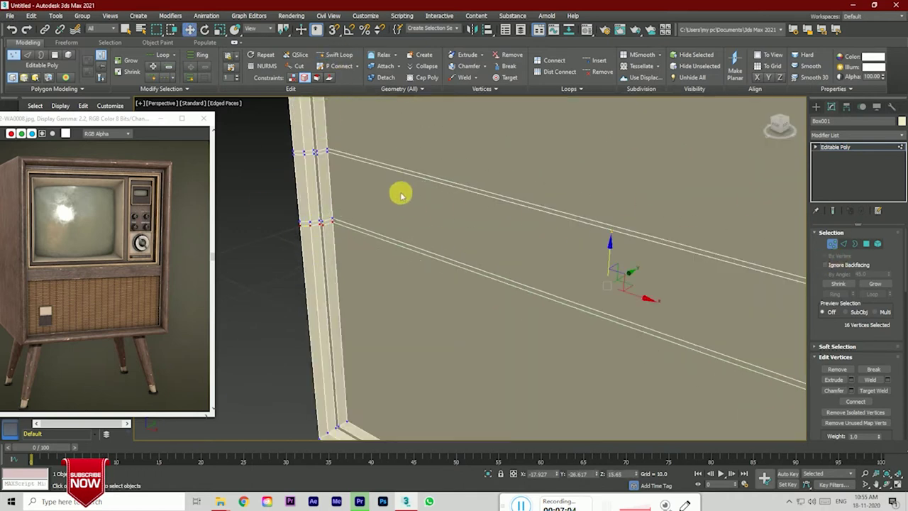
Step: Enable Target Weld in Edit Vertices and zoom along the wall edge loops to inspect vertices
left_click(874, 390)
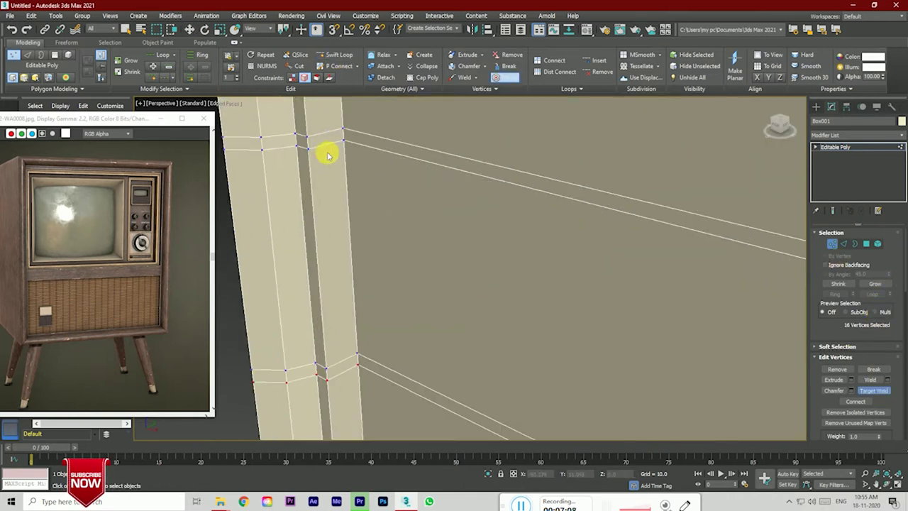
scroll(327, 149, "up", 4)
scroll(309, 149, "down", 2)
scroll(345, 126, "down", 1)
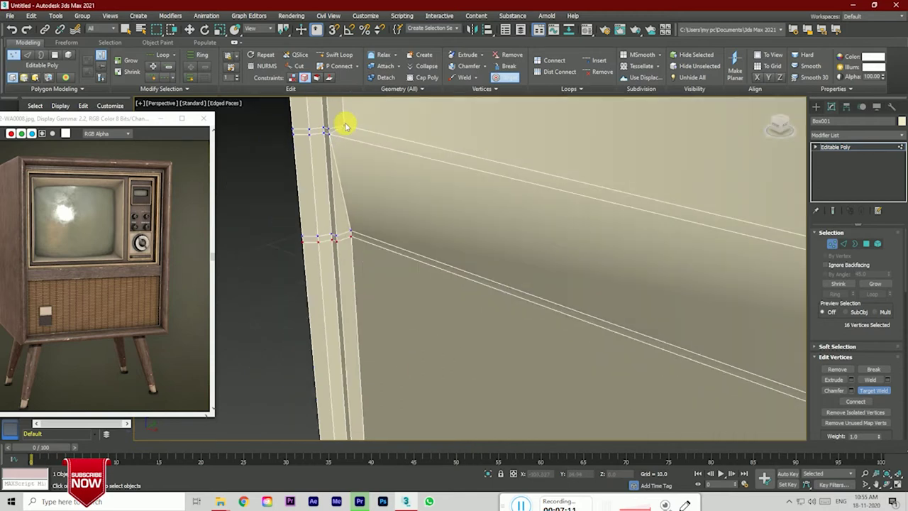
scroll(347, 133, "up", 1)
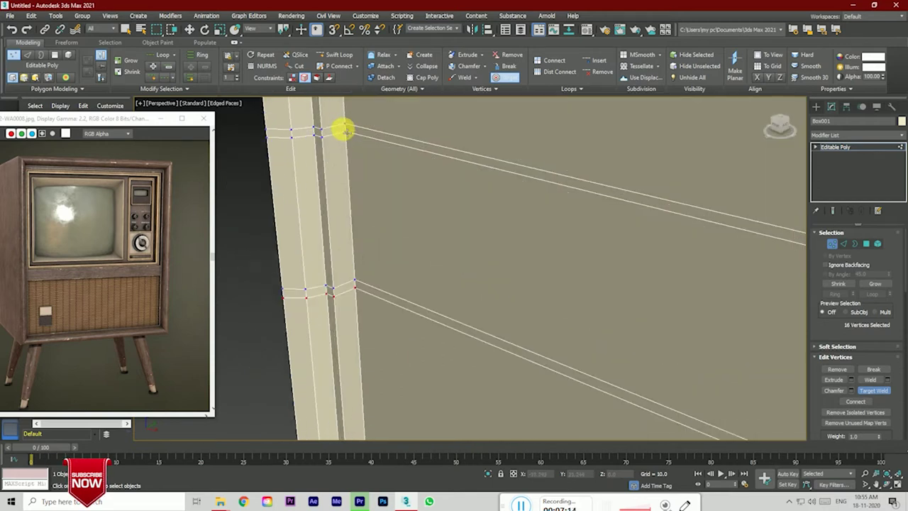
scroll(336, 132, "up", 1)
scroll(325, 132, "down", 2)
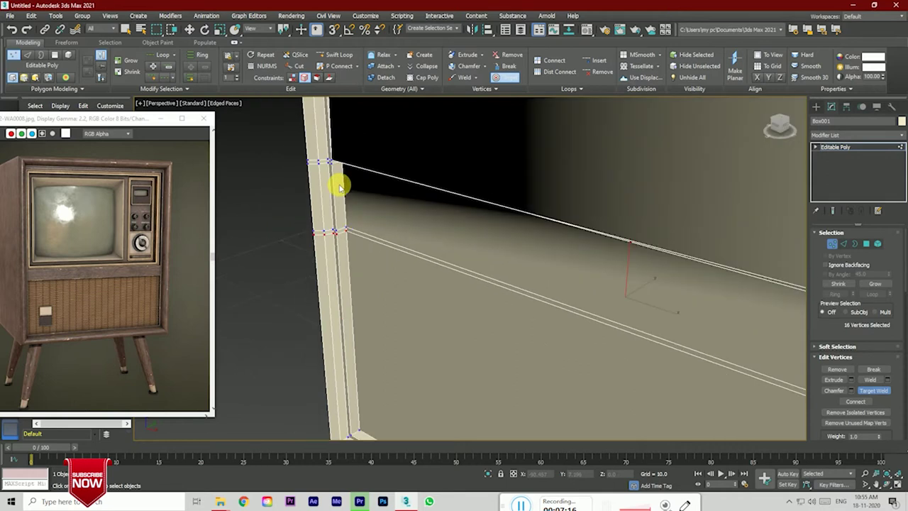
scroll(338, 183, "up", 1)
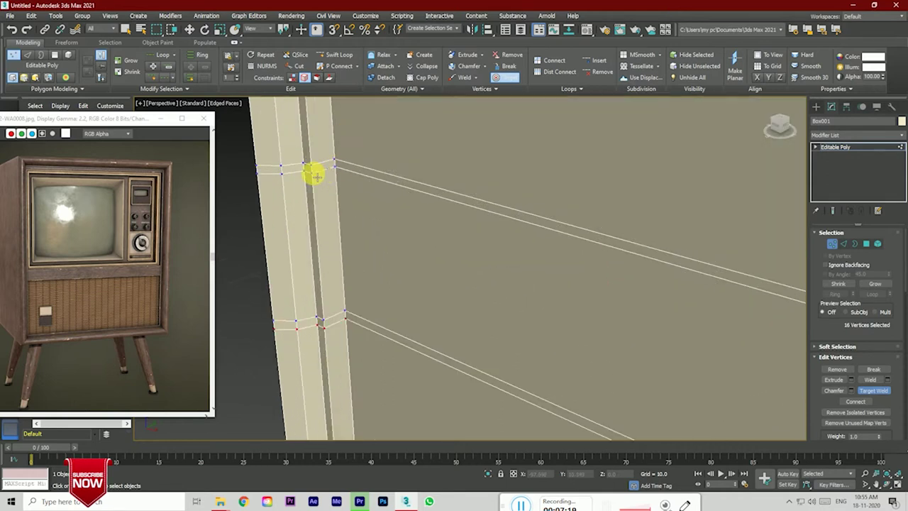
scroll(314, 175, "down", 1)
scroll(344, 188, "up", 1)
scroll(341, 238, "down", 1)
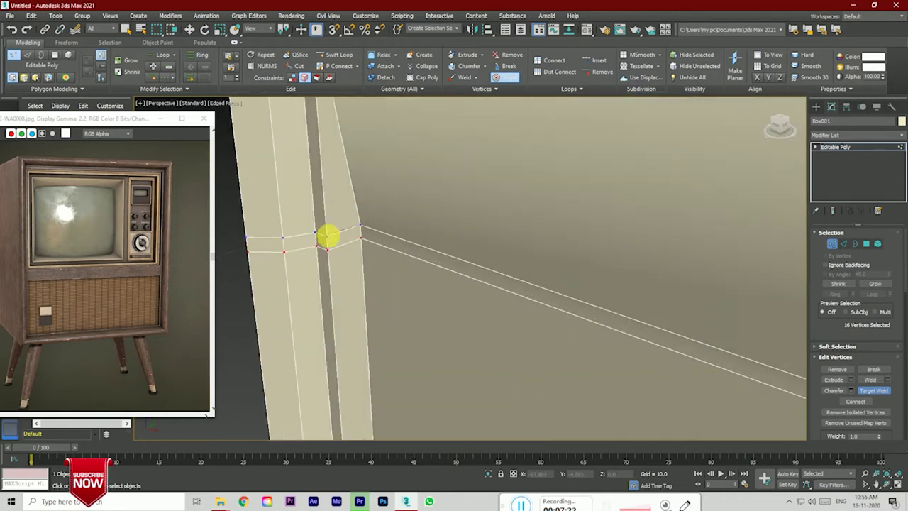
scroll(327, 240, "down", 2)
scroll(320, 223, "down", 2)
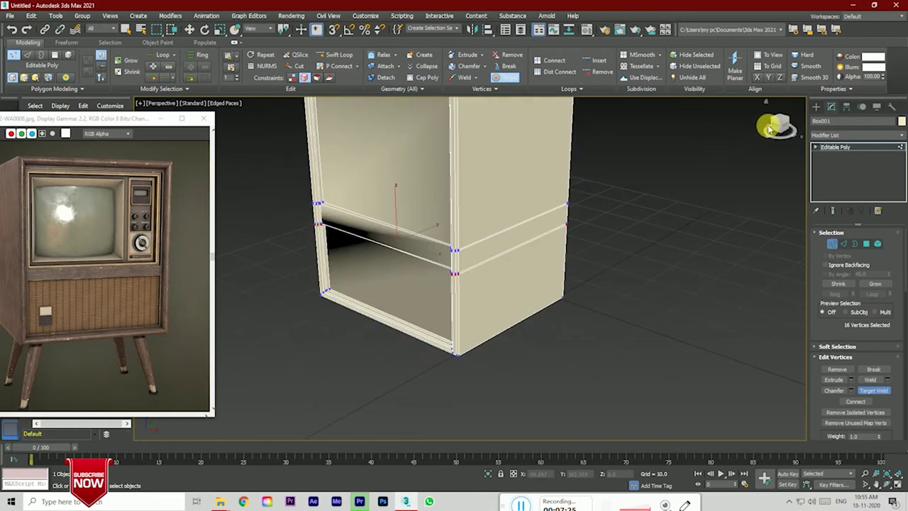
Step: Pick the stray corner vertex at the front wall's edge loop for merging
left_click_drag(781, 126, 770, 135)
scroll(442, 151, "up", 3)
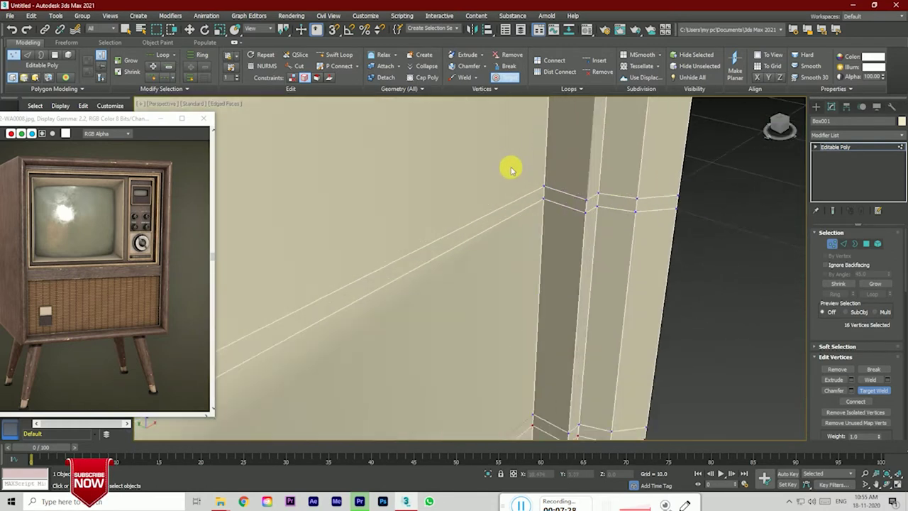
scroll(511, 168, "up", 2)
left_click(559, 215)
scroll(621, 234, "down", 2)
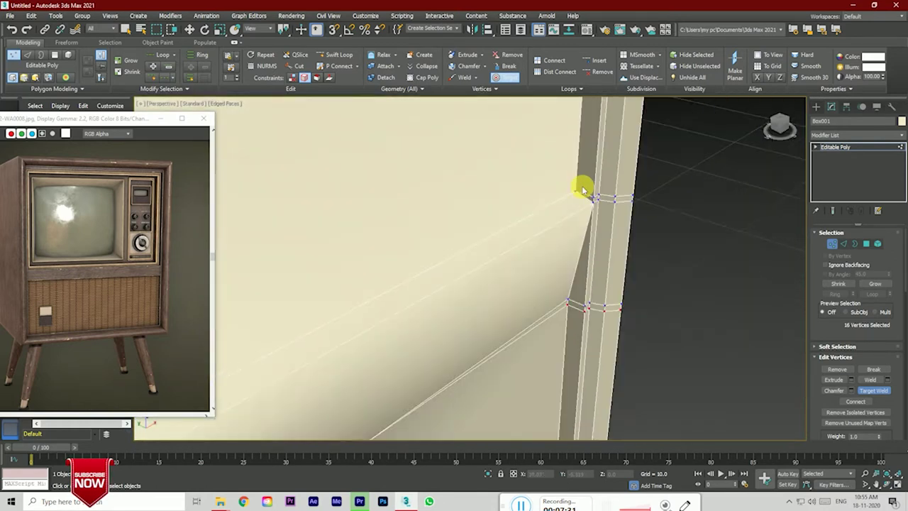
scroll(570, 264, "up", 2)
scroll(642, 276, "down", 1)
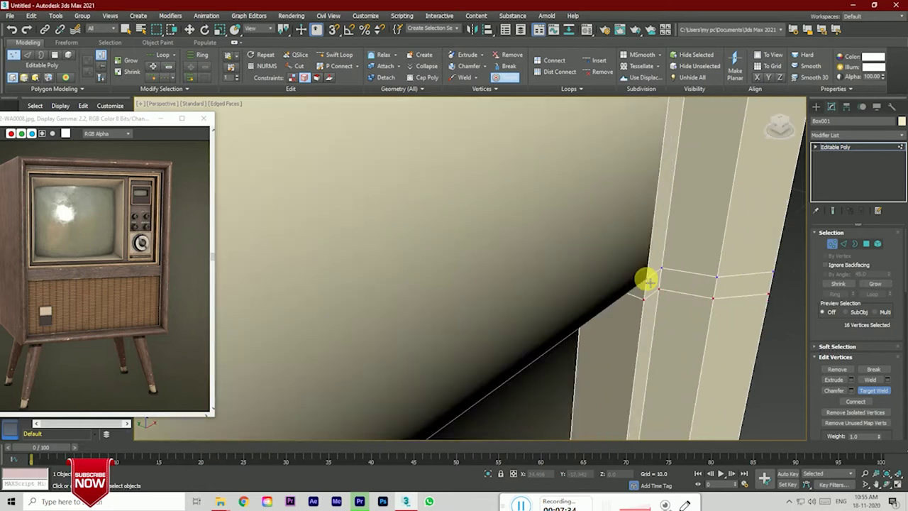
scroll(600, 274, "down", 1)
scroll(638, 279, "down", 2)
scroll(610, 264, "up", 3)
scroll(607, 263, "up", 2)
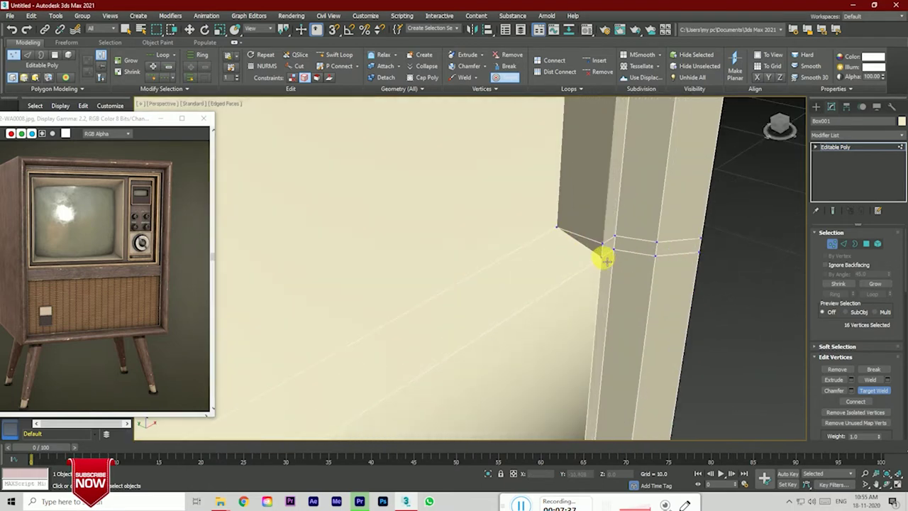
scroll(639, 195, "down", 1)
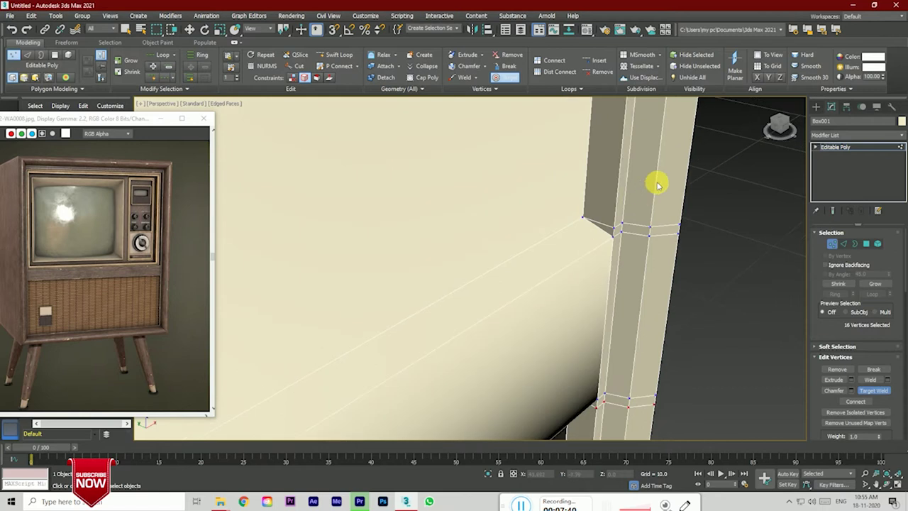
Step: Re-enable Target Weld from the quad menu, weld the wall vertex onto the column vertex, and view the front
right_click(604, 242)
right_click(700, 296)
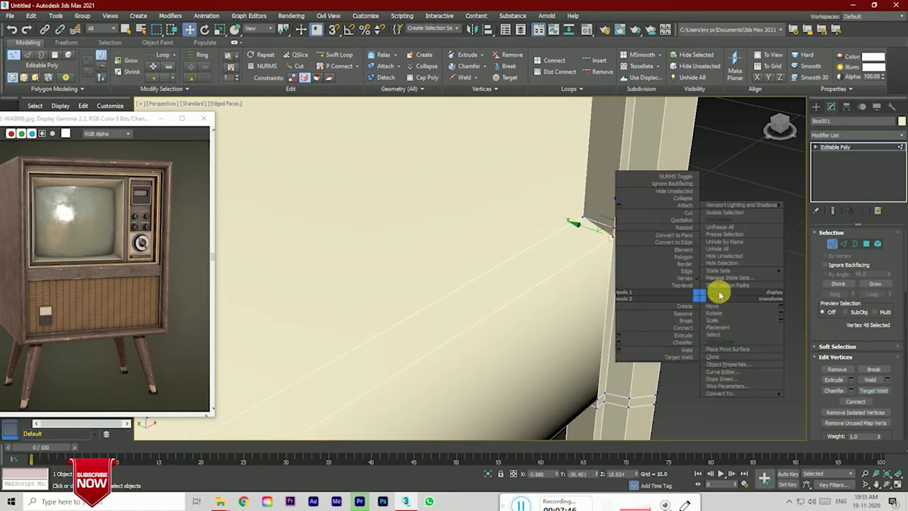
left_click(692, 403)
left_click(873, 391)
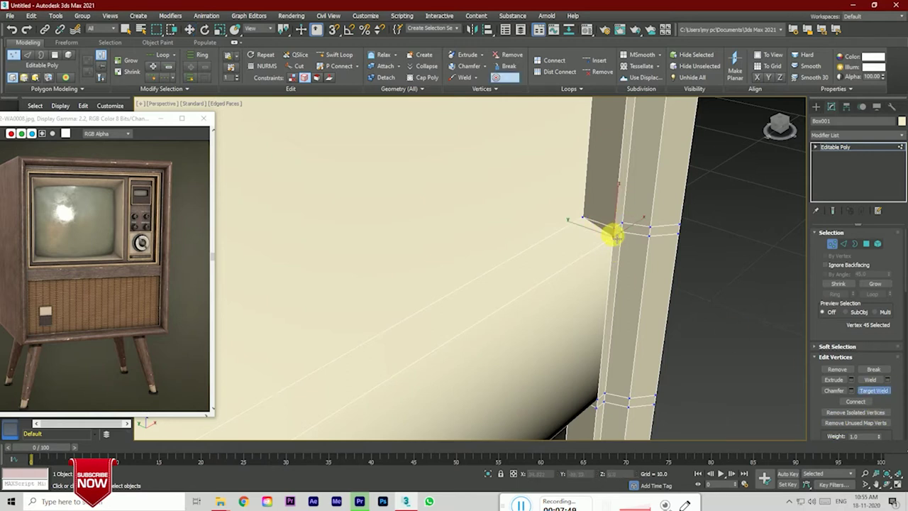
left_click(614, 230)
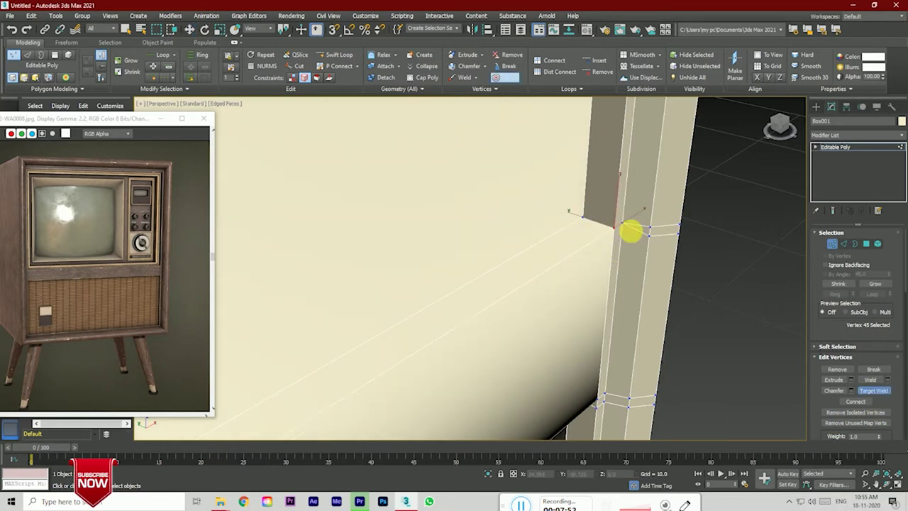
left_click(629, 228)
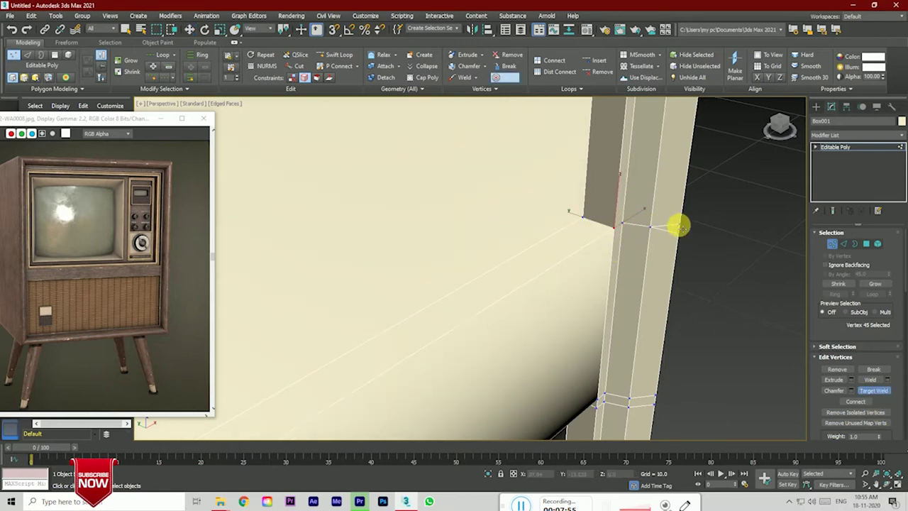
scroll(699, 226, "down", 5)
left_click(781, 132)
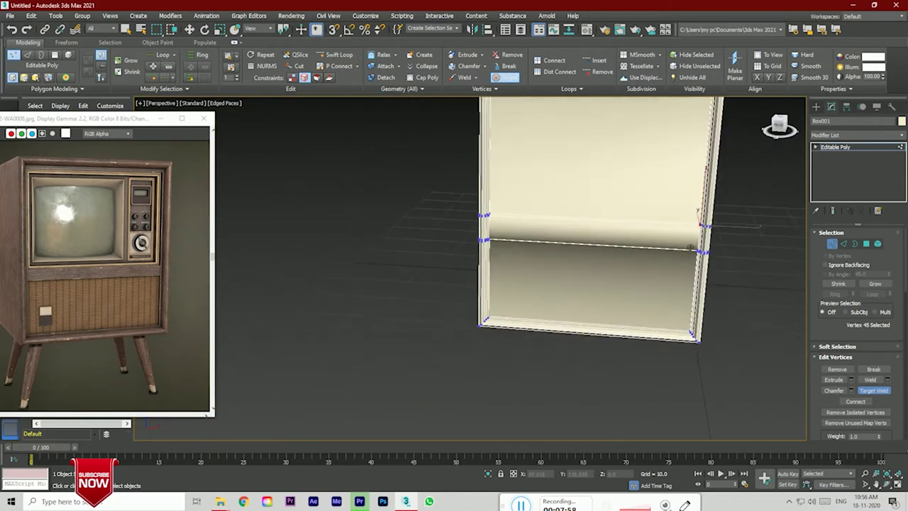
Step: Weld the leftover shelf-corner vertex onto its neighbouring vertex
scroll(501, 239, "up", 3)
scroll(484, 146, "up", 3)
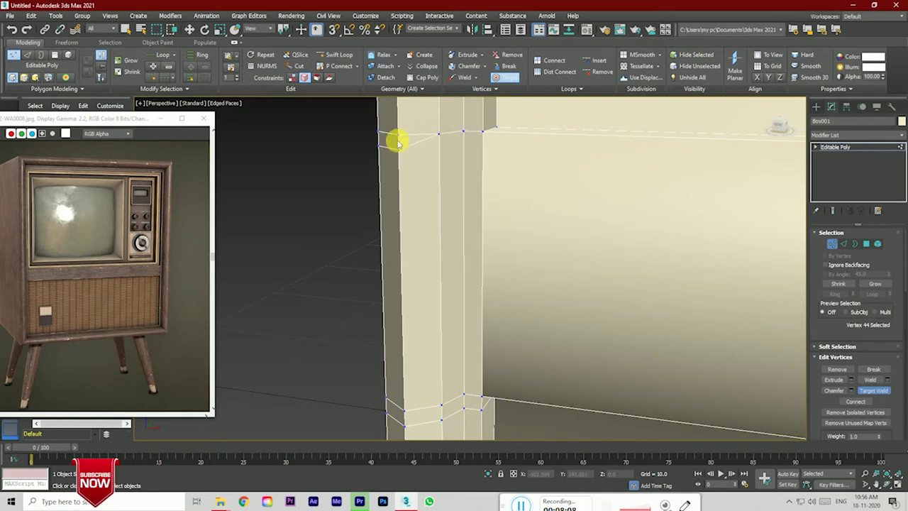
middle_click_drag(400, 140, 406, 193, "alt")
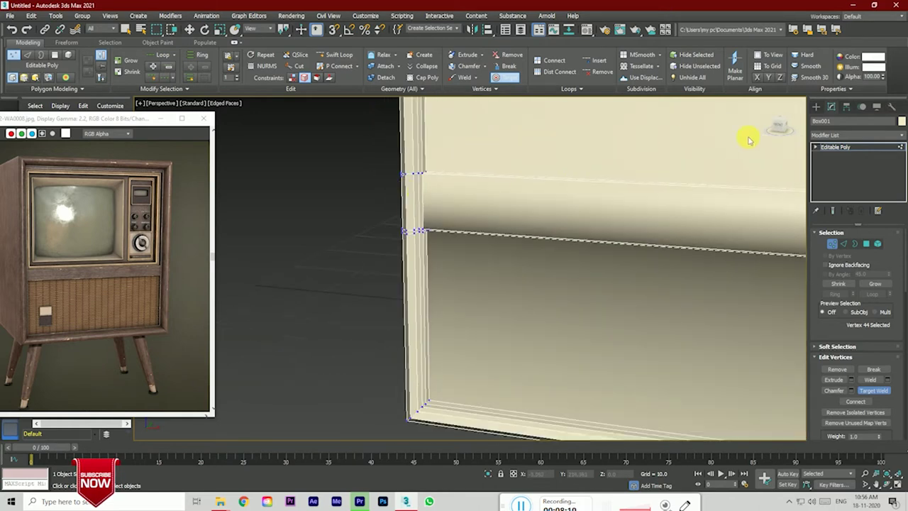
left_click_drag(780, 125, 752, 135)
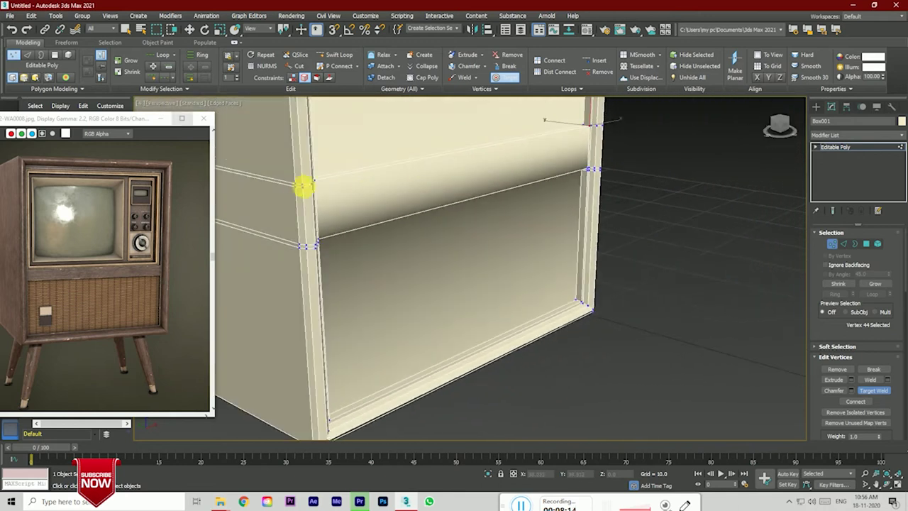
scroll(473, 272, "down", 3)
scroll(397, 229, "up", 6)
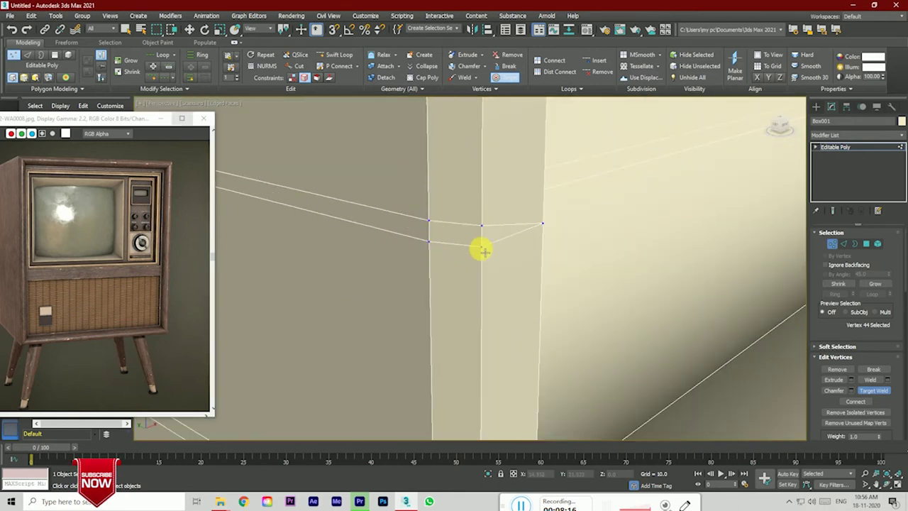
left_click(430, 223)
scroll(423, 220, "down", 2)
scroll(426, 217, "down", 3)
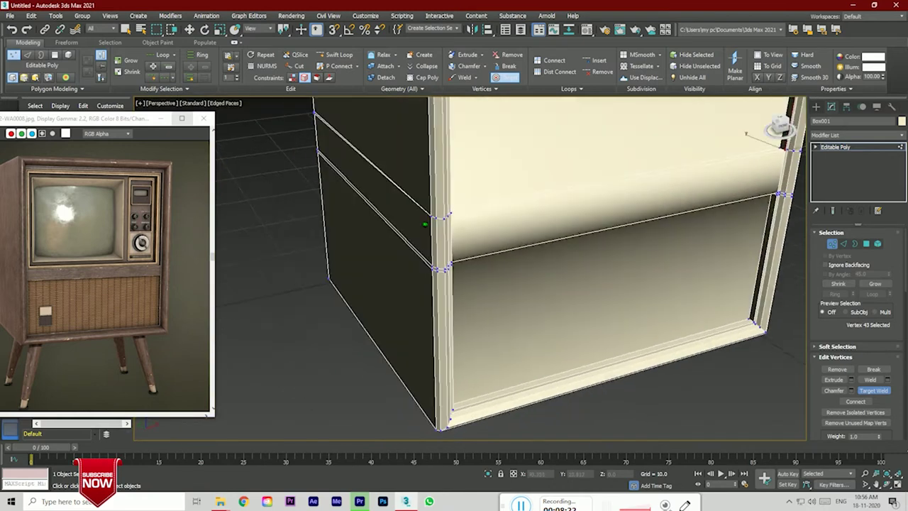
Step: Orbit and zoom to check the front face and right-edge loops after the weld
left_click_drag(747, 134, 781, 127)
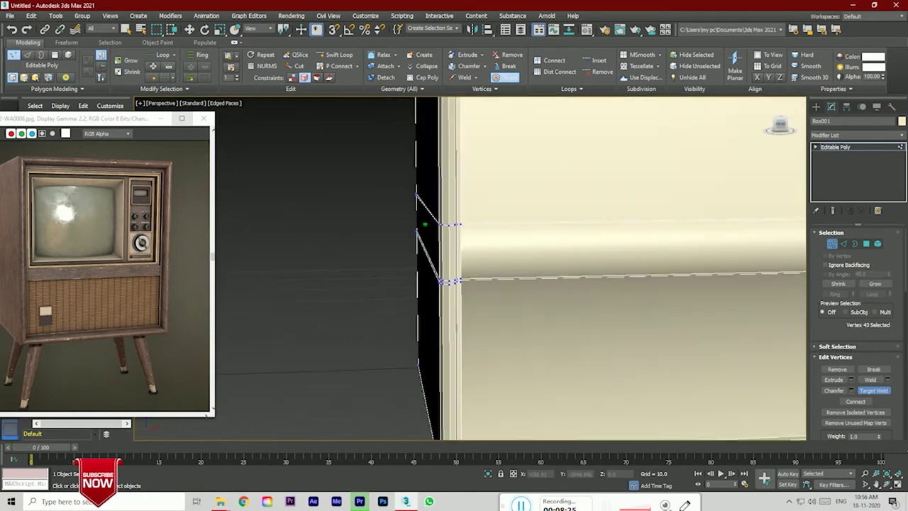
scroll(376, 308, "down", 5)
scroll(570, 281, "up", 5)
scroll(625, 278, "up", 2)
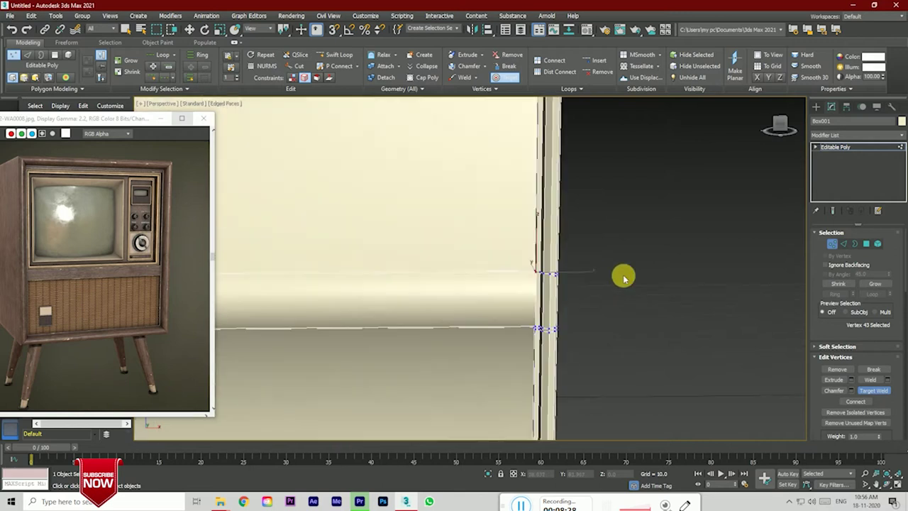
scroll(611, 283, "up", 2)
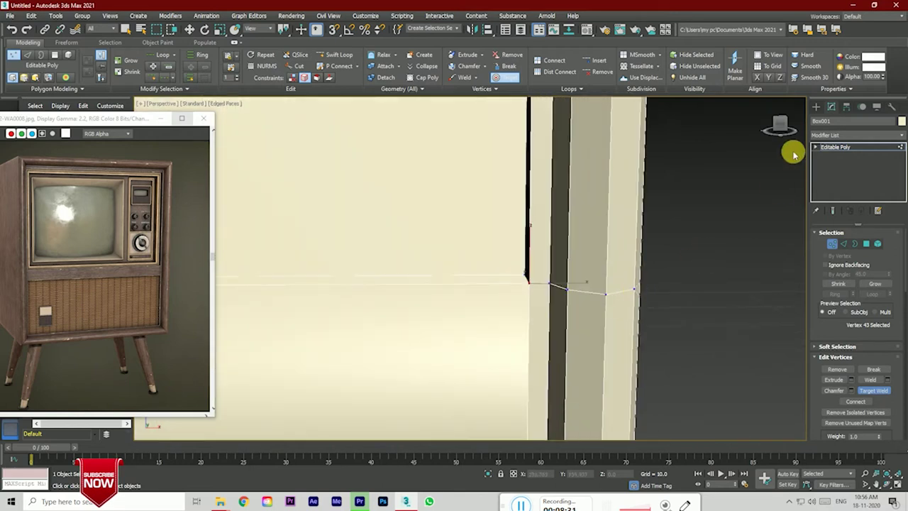
left_click_drag(778, 122, 787, 132)
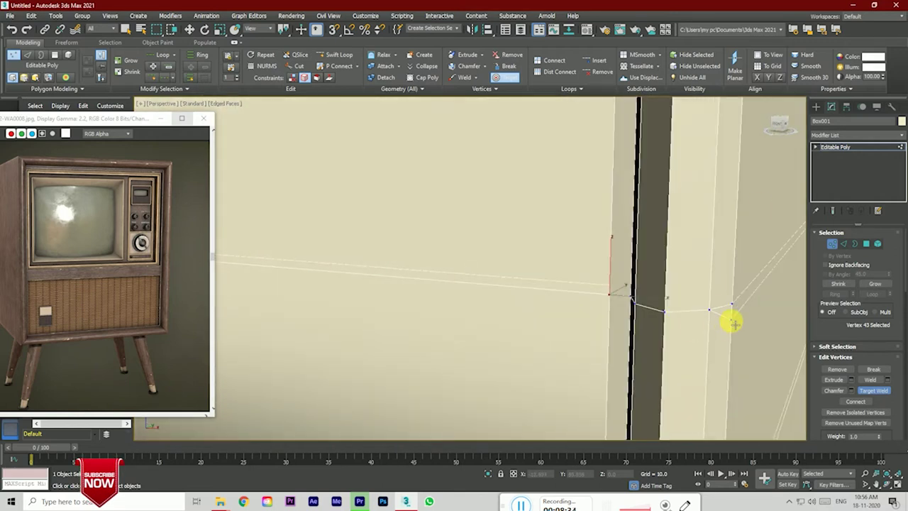
scroll(653, 306, "down", 3)
scroll(649, 329, "up", 3)
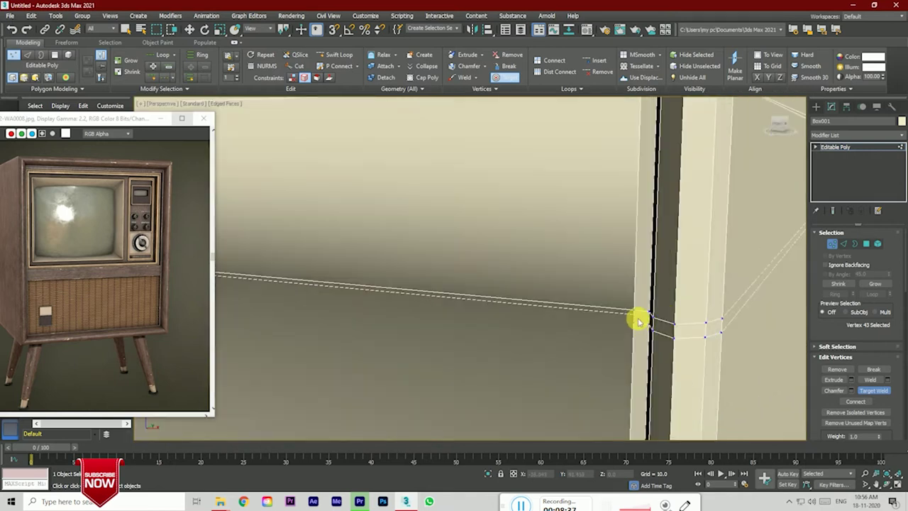
scroll(631, 320, "down", 3)
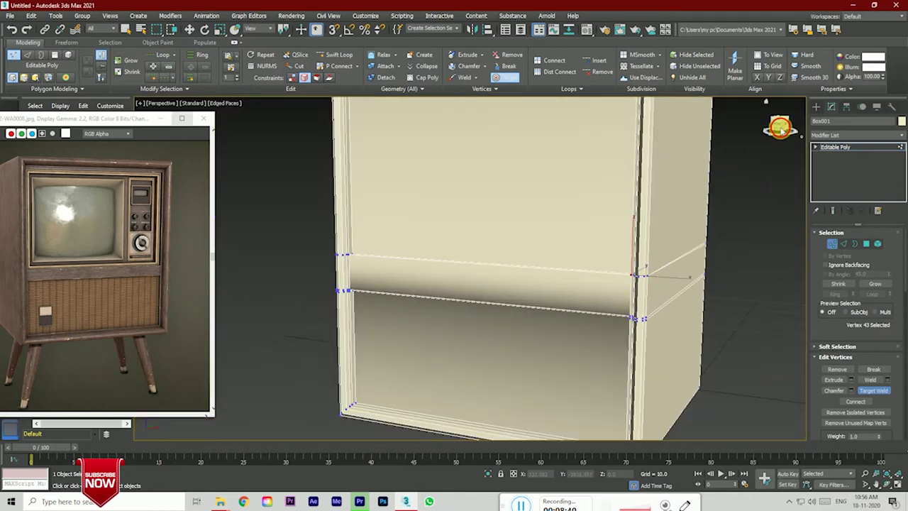
left_click_drag(781, 128, 783, 132)
scroll(639, 213, "down", 4)
scroll(598, 262, "up", 5)
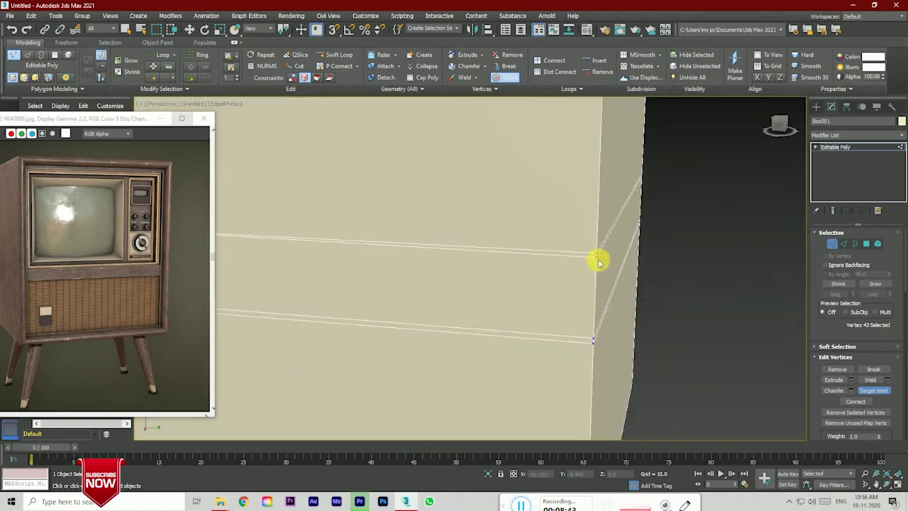
scroll(597, 254, "down", 2)
Step: Orbit and zoom around the cabinet box to locate stray vertices at the inner frame corners
scroll(608, 265, "down", 3)
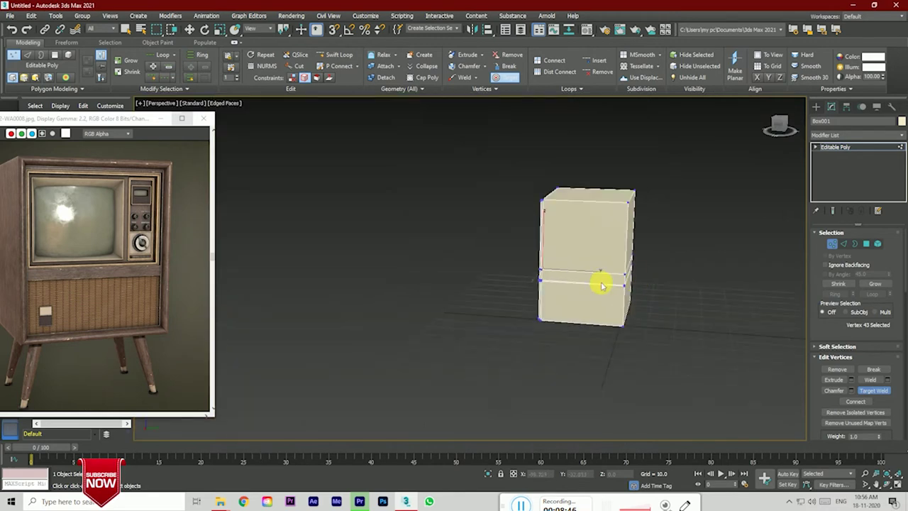
left_click_drag(784, 127, 570, 301)
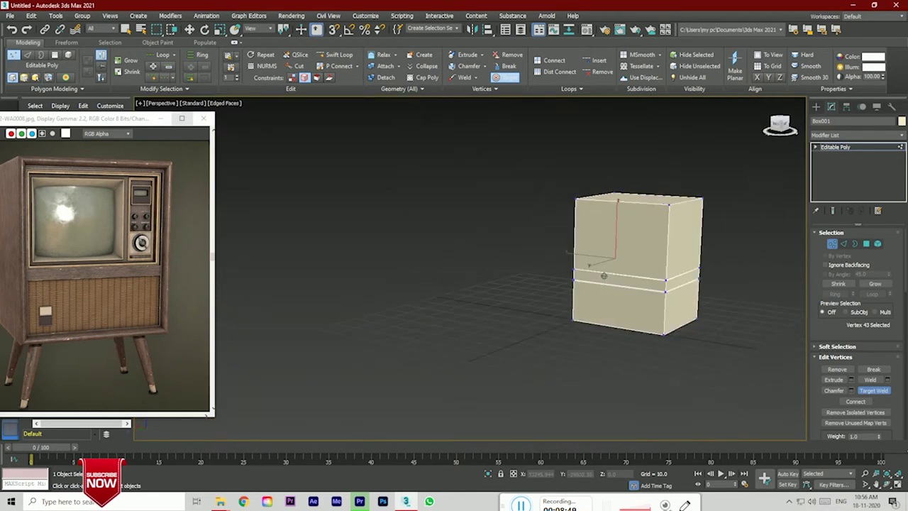
scroll(570, 301, "up", 5)
scroll(579, 275, "down", 3)
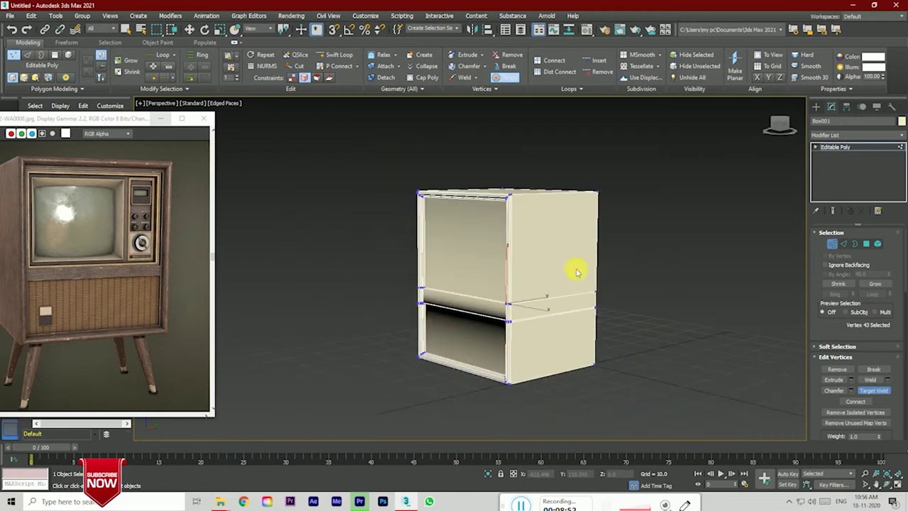
left_click_drag(788, 125, 547, 304)
scroll(600, 337, "up", 3)
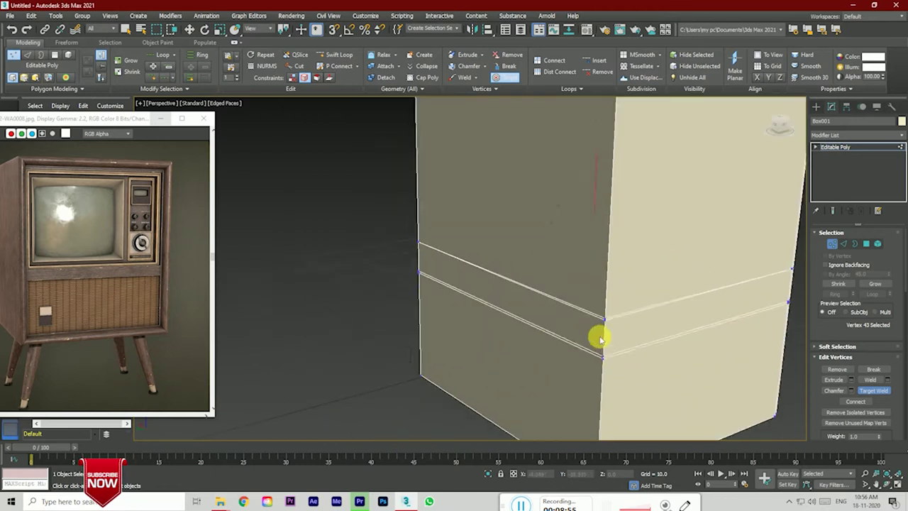
scroll(607, 317, "up", 3)
scroll(645, 345, "down", 4)
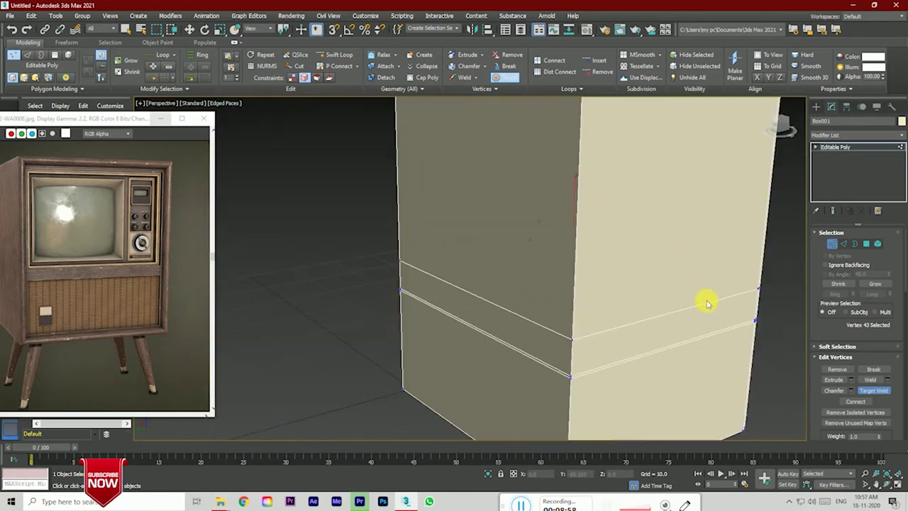
left_click_drag(782, 127, 480, 286)
scroll(487, 367, "up", 2)
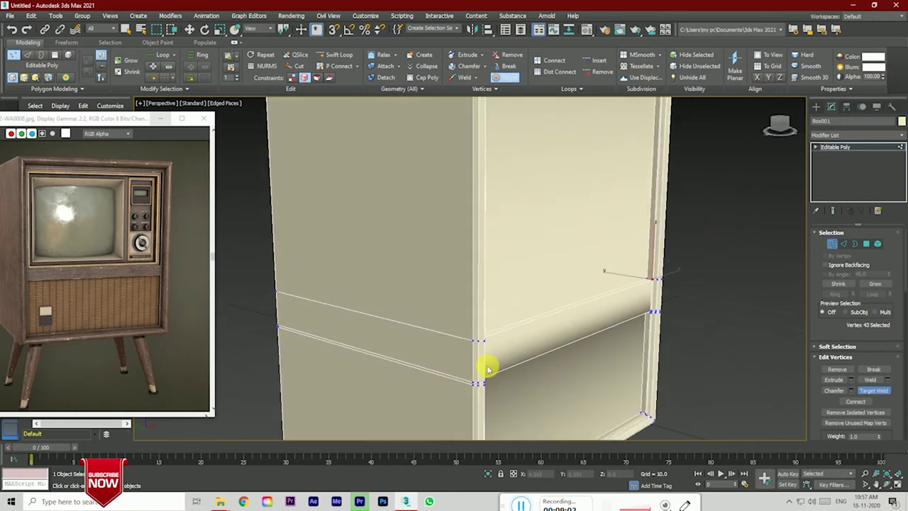
scroll(478, 304, "up", 2)
scroll(738, 217, "down", 5)
left_click_drag(779, 126, 359, 335)
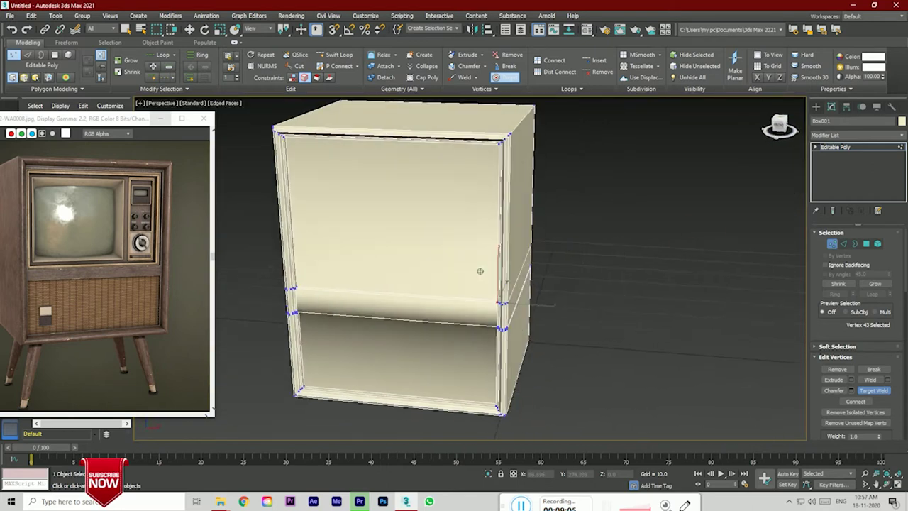
scroll(284, 316, "up", 5)
scroll(363, 319, "down", 2)
scroll(391, 319, "up", 3)
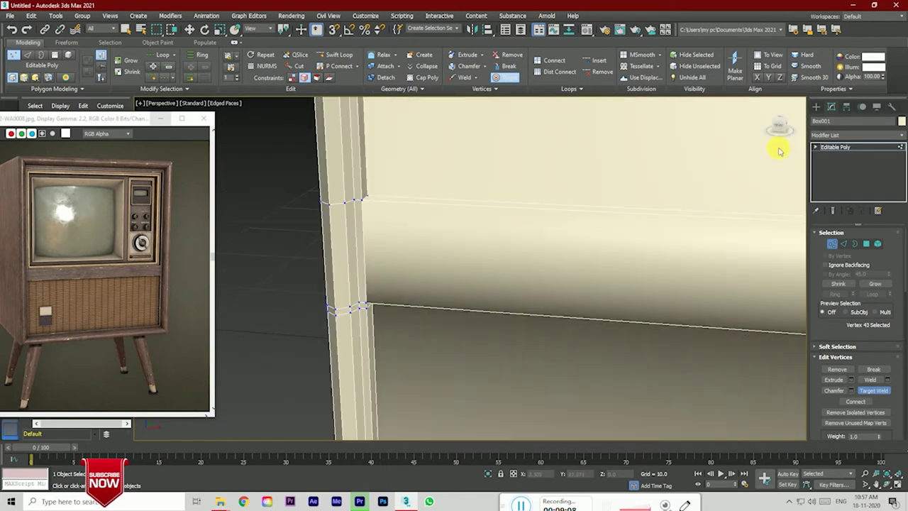
scroll(470, 266, "down", 2)
scroll(501, 239, "up", 2)
scroll(450, 229, "down", 3)
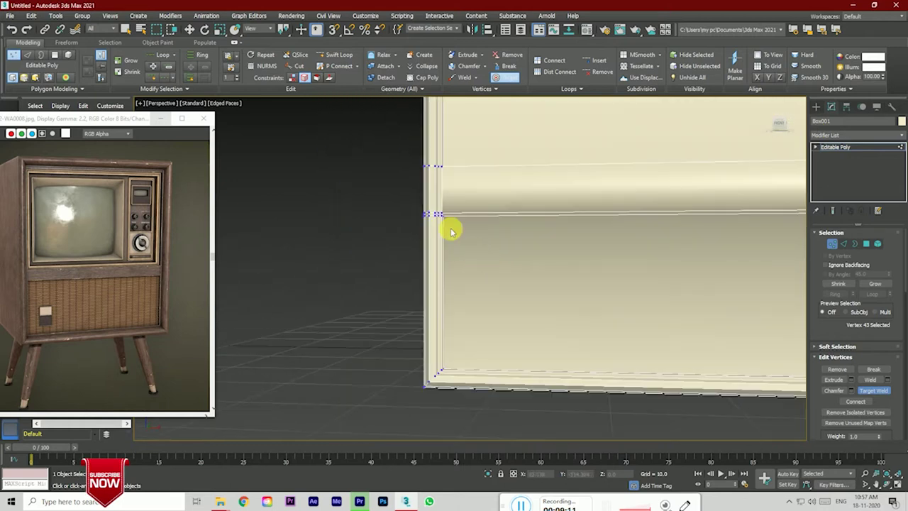
scroll(438, 203, "up", 3)
scroll(438, 204, "up", 2)
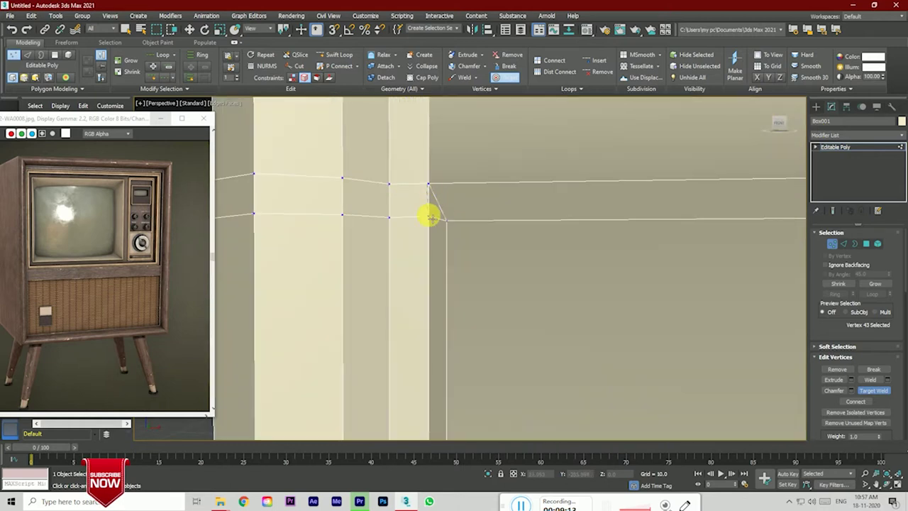
Step: Target-weld the upper middle column vertex onto the lower one
middle_click_drag(431, 217, 462, 260, "alt")
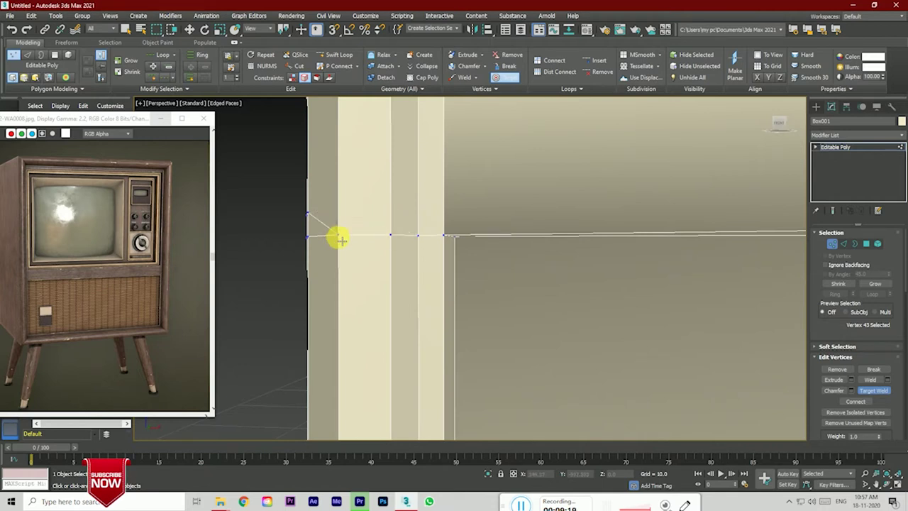
middle_click_drag(339, 239, 370, 277, "alt")
middle_click_drag(778, 128, 565, 312, "alt")
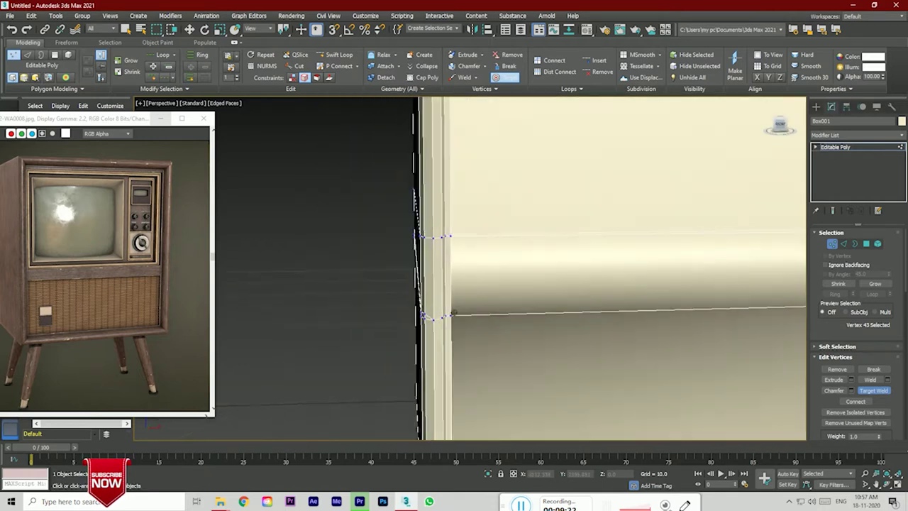
left_click(565, 316)
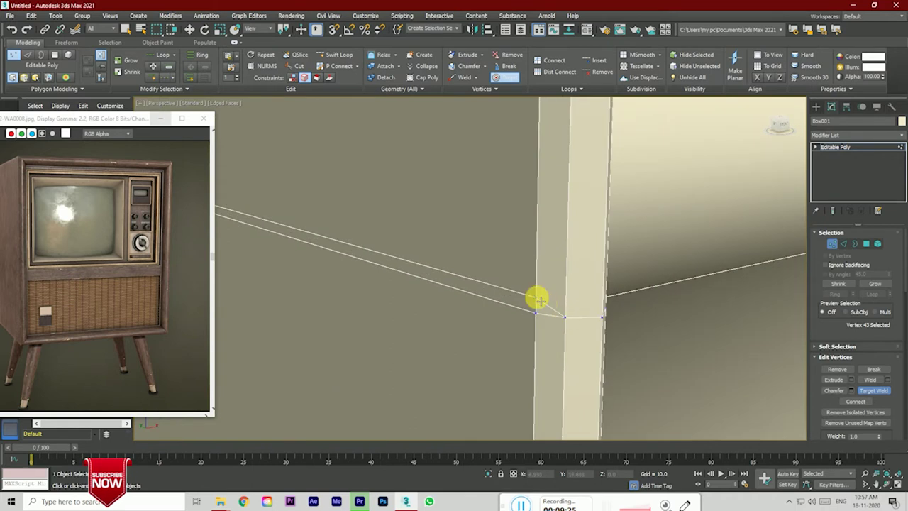
scroll(534, 313, "down", 3)
scroll(488, 310, "down", 5)
Step: Weld the front corner vertex and the right-side corner vertex onto their neighbouring edge vertices
left_click_drag(771, 121, 781, 124)
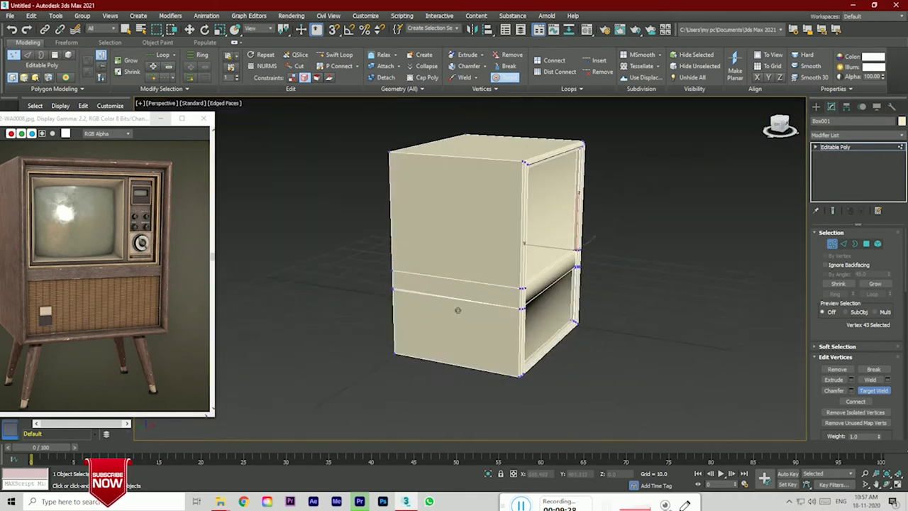
scroll(395, 304, "up", 5)
left_click(450, 256)
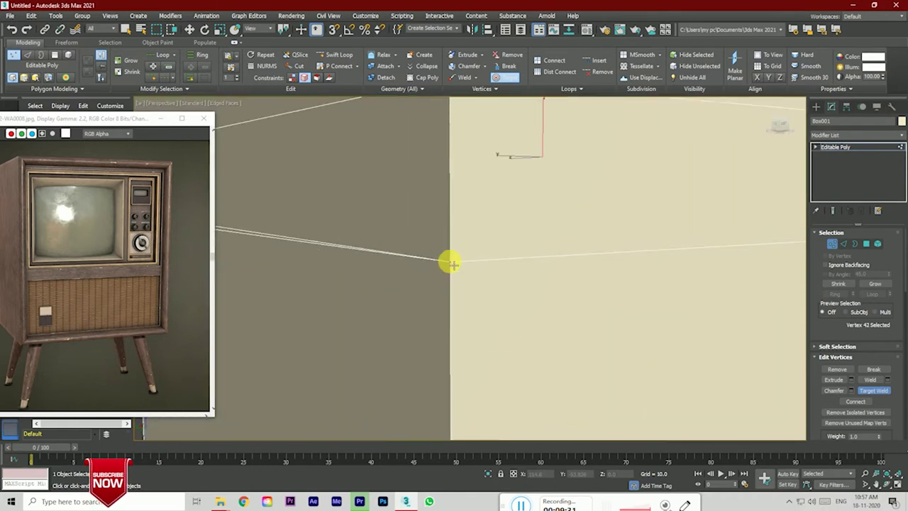
scroll(450, 260, "down", 2)
scroll(778, 121, "up", 5)
left_click_drag(778, 121, 784, 124)
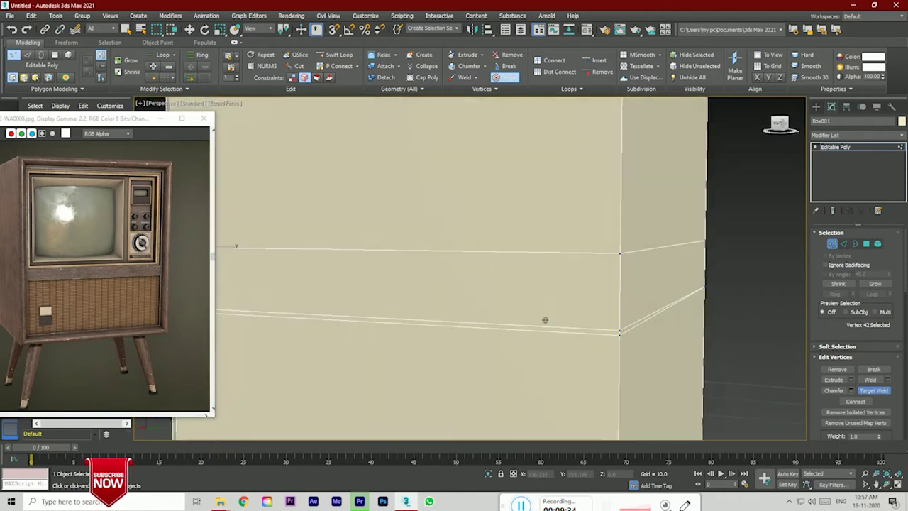
scroll(653, 281, "up", 2)
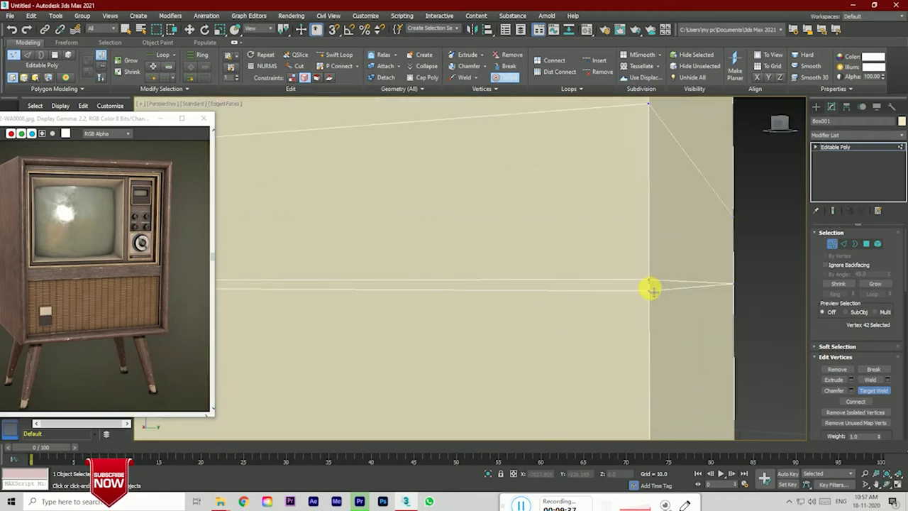
left_click(652, 287)
scroll(663, 324, "down", 3)
Step: On the dark side face, weld the top vertex onto the lower edge and the last stray corner vertex
left_click_drag(781, 122, 784, 123)
scroll(681, 287, "up", 3)
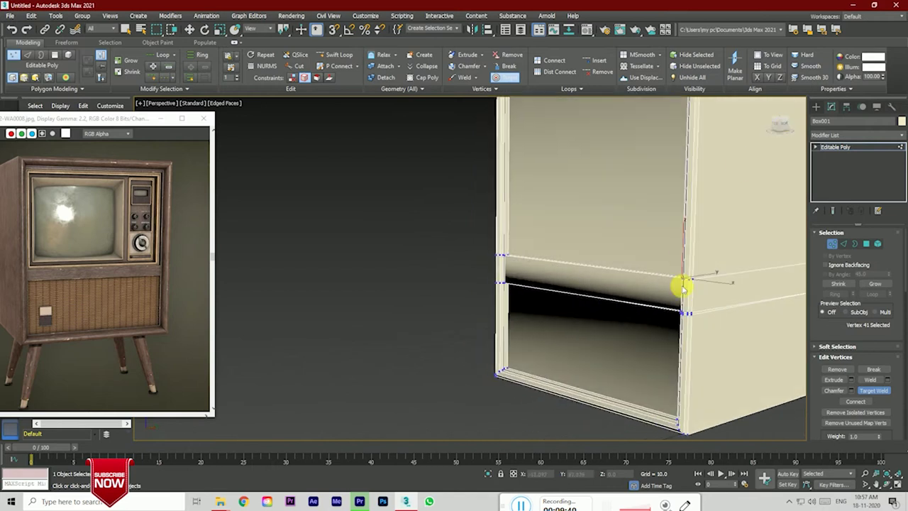
scroll(684, 294, "up", 4)
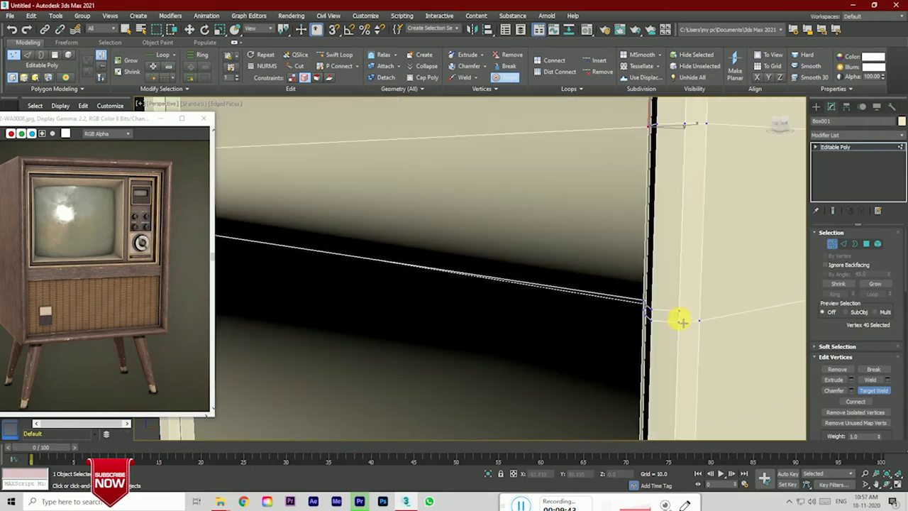
scroll(616, 295, "down", 2)
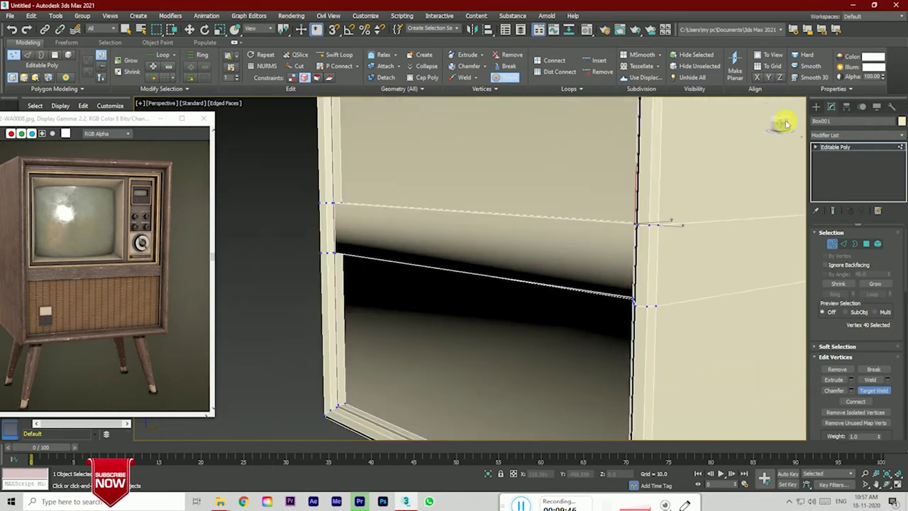
scroll(483, 277, "down", 2)
scroll(334, 305, "down", 4)
scroll(430, 298, "up", 3)
scroll(600, 248, "up", 3)
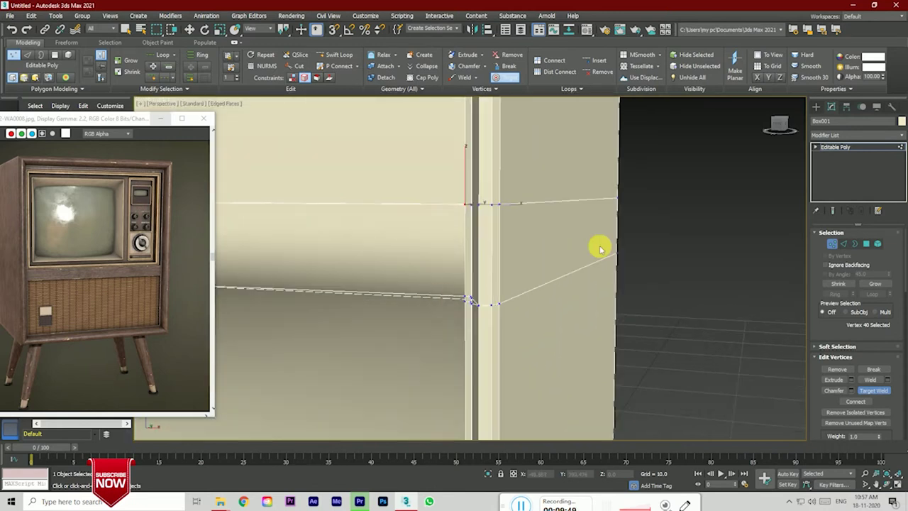
left_click_drag(777, 122, 760, 136)
scroll(609, 277, "up", 2)
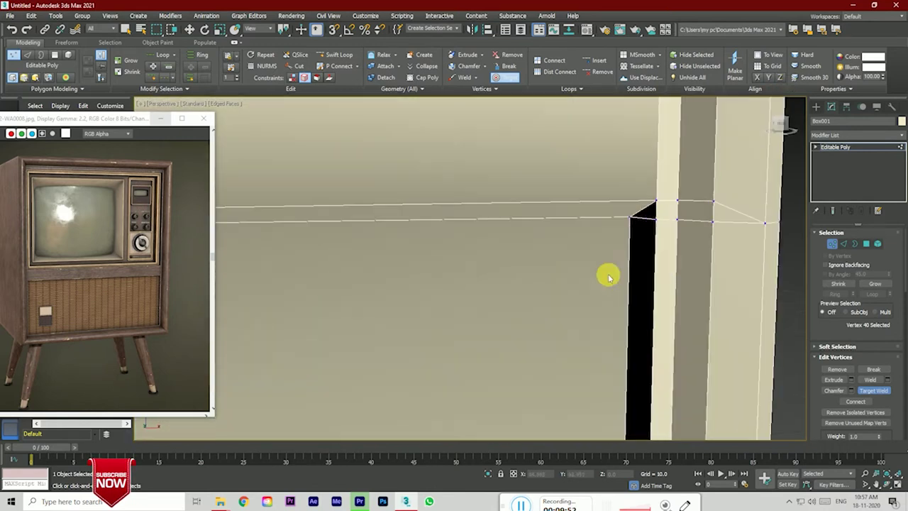
left_click(654, 223)
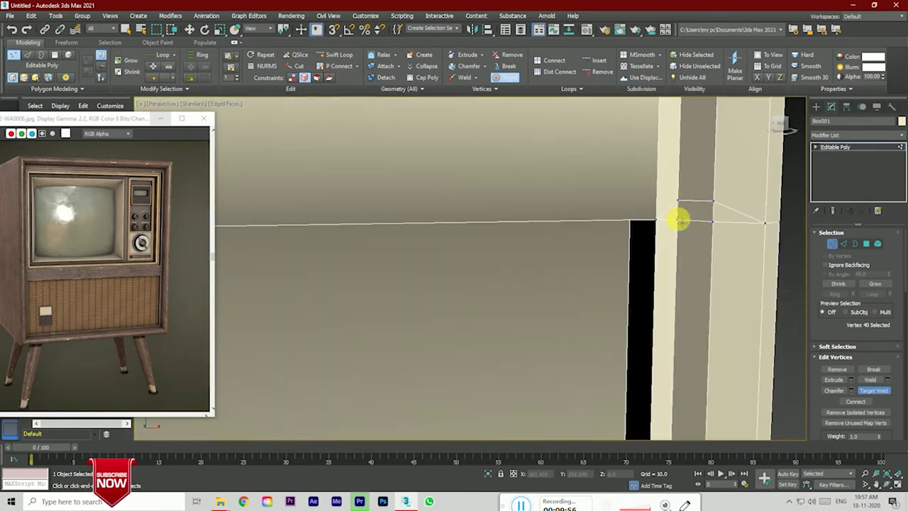
left_click(679, 221)
middle_click_drag(679, 221, 654, 233, "alt")
scroll(672, 234, "down", 5)
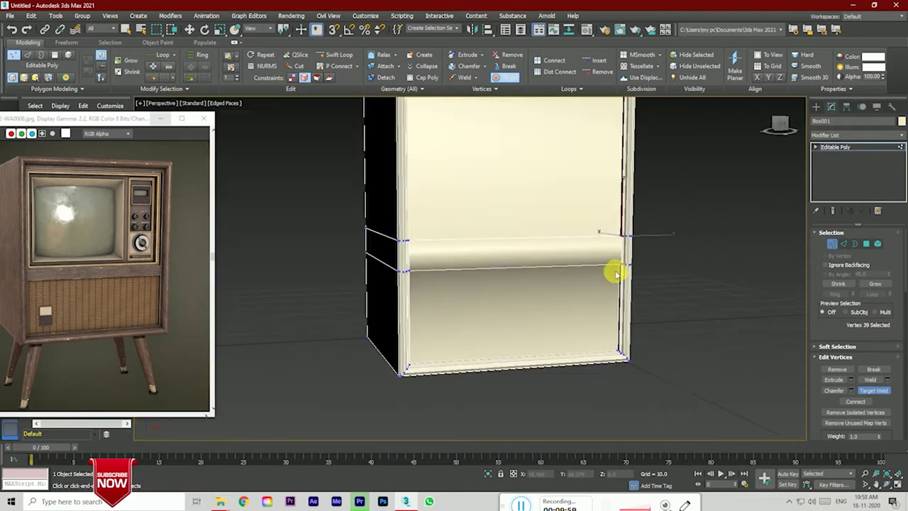
Step: Stop welding, orbit to inspect the cabinet's top and underside, and switch to Polygon level
key("w")
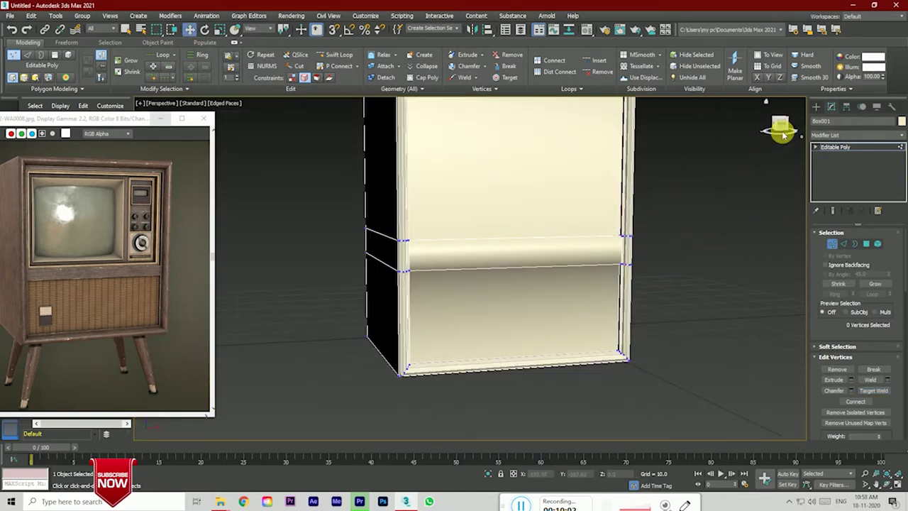
left_click_drag(780, 126, 599, 269)
scroll(599, 268, "up", 3)
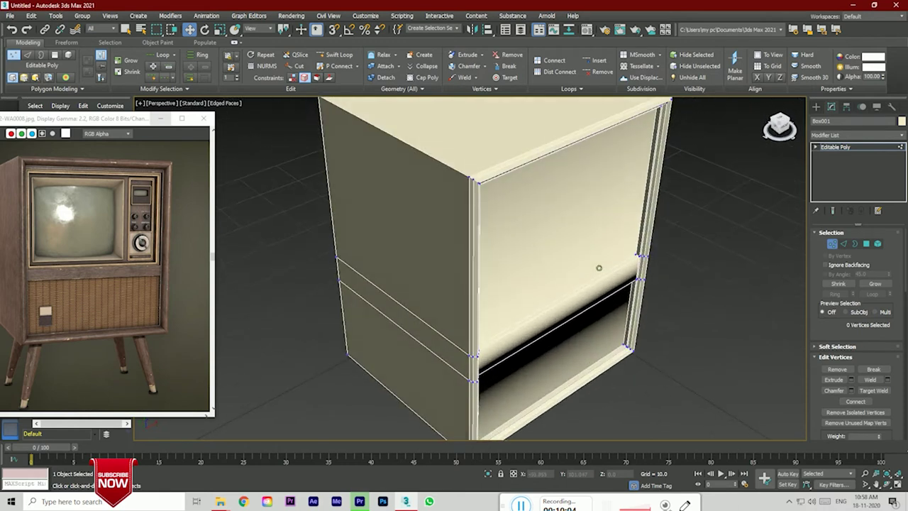
scroll(629, 253, "up", 5)
scroll(669, 259, "up", 3)
scroll(665, 263, "up", 2)
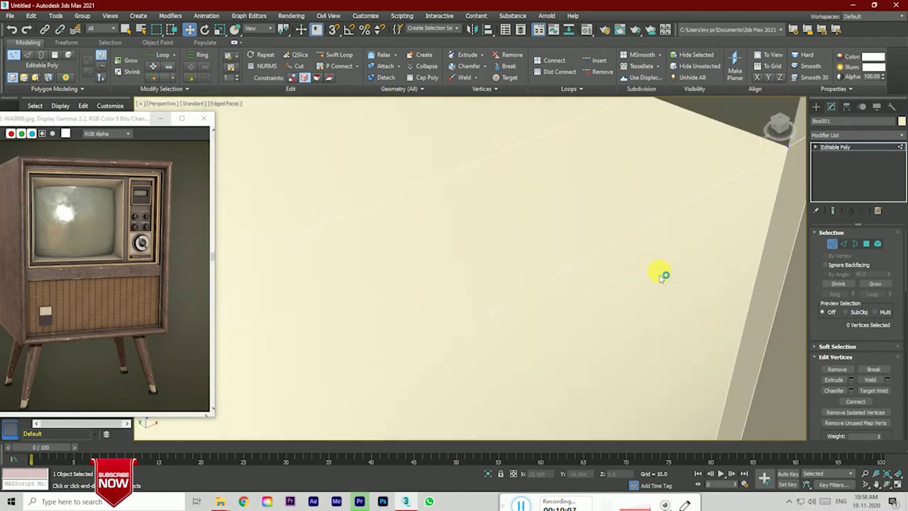
scroll(661, 270, "down", 4)
left_click(788, 130)
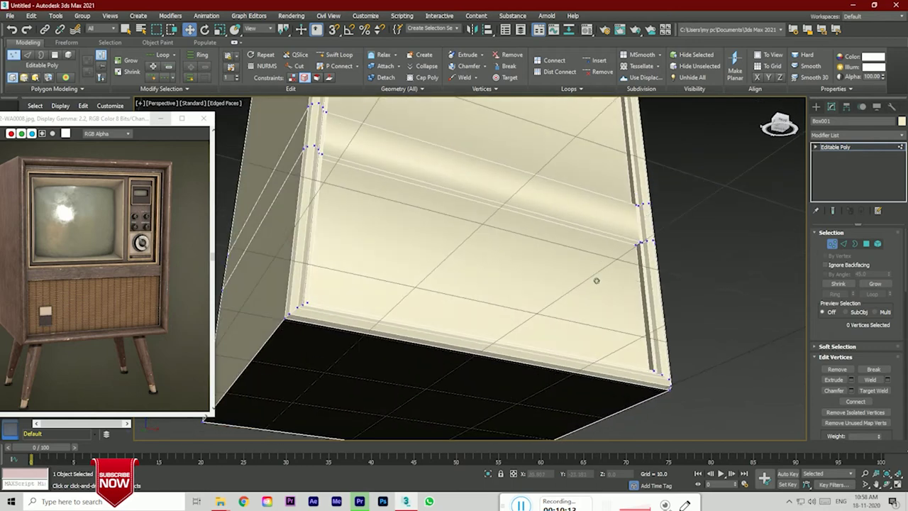
middle_click_drag(597, 280, 597, 281, "alt")
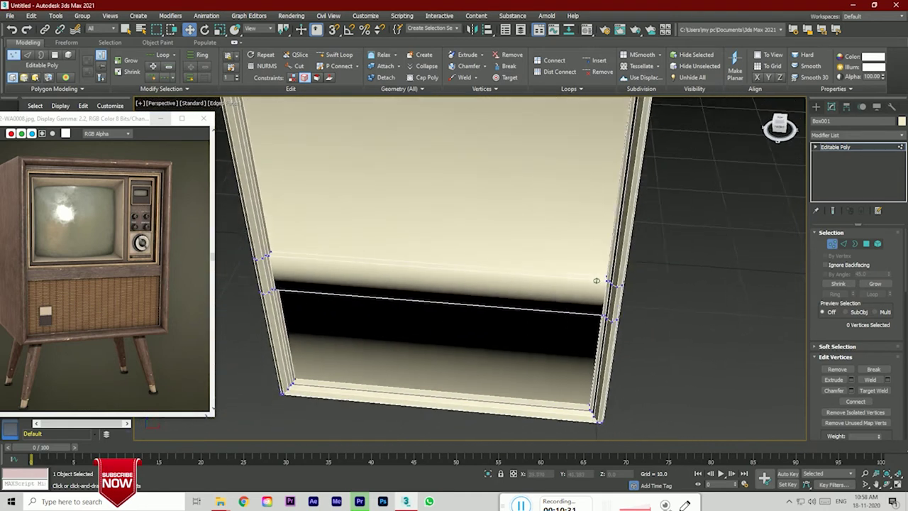
scroll(473, 282, "down", 3)
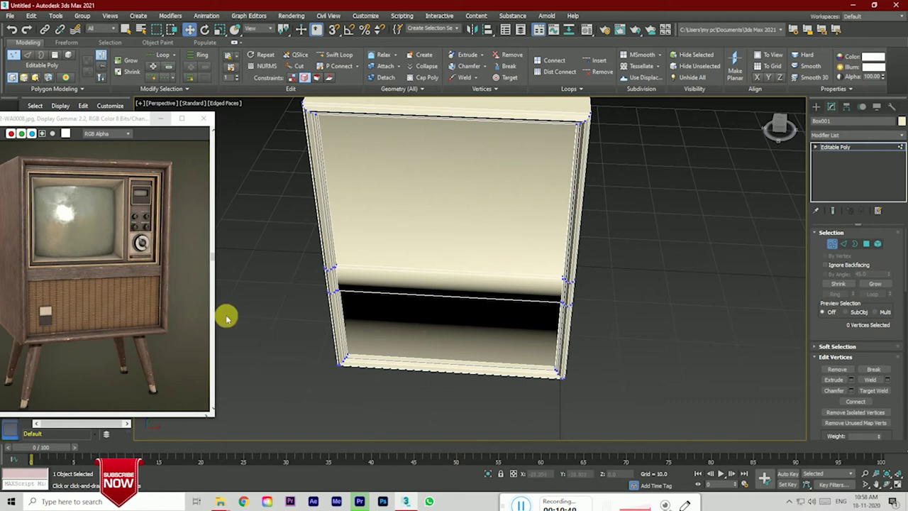
scroll(135, 269, "up", 2)
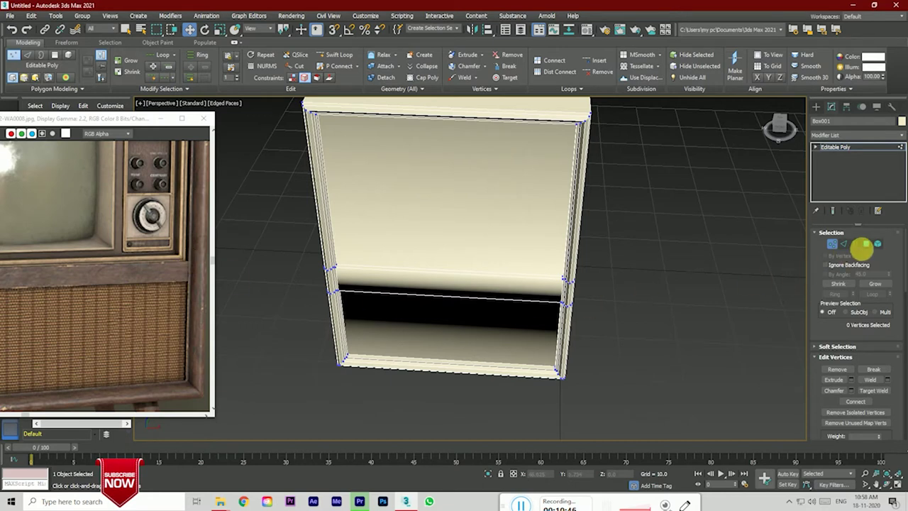
left_click(866, 243)
left_click_drag(777, 139, 706, 219)
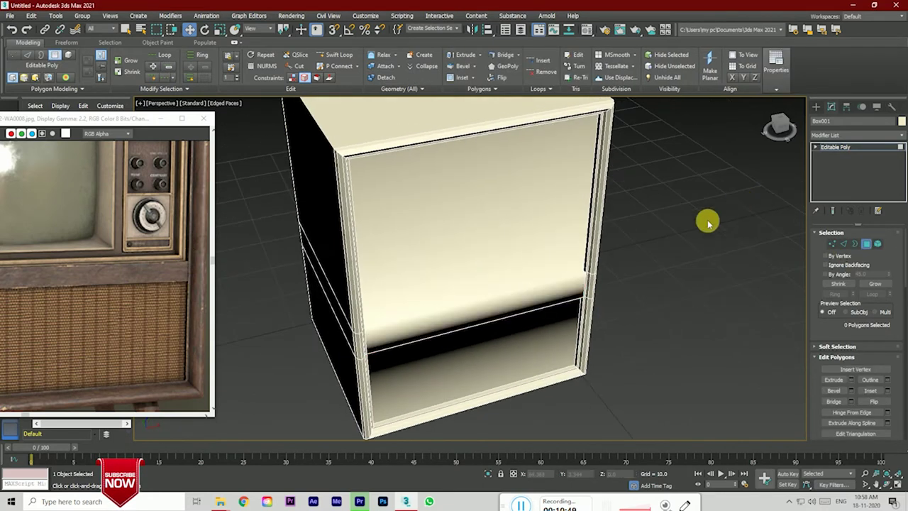
Step: Select the upper front panel face and apply an Inset to it
left_click(571, 259)
scroll(572, 267, "up", 3)
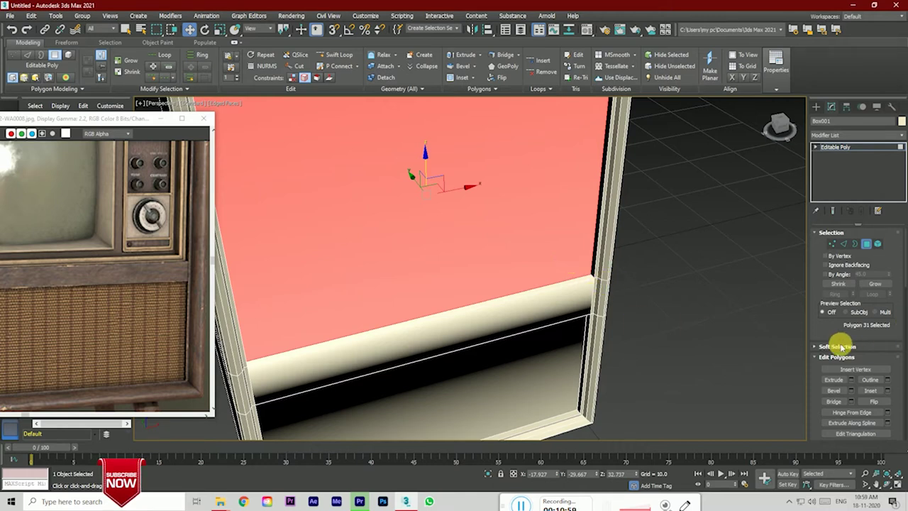
left_click(886, 392)
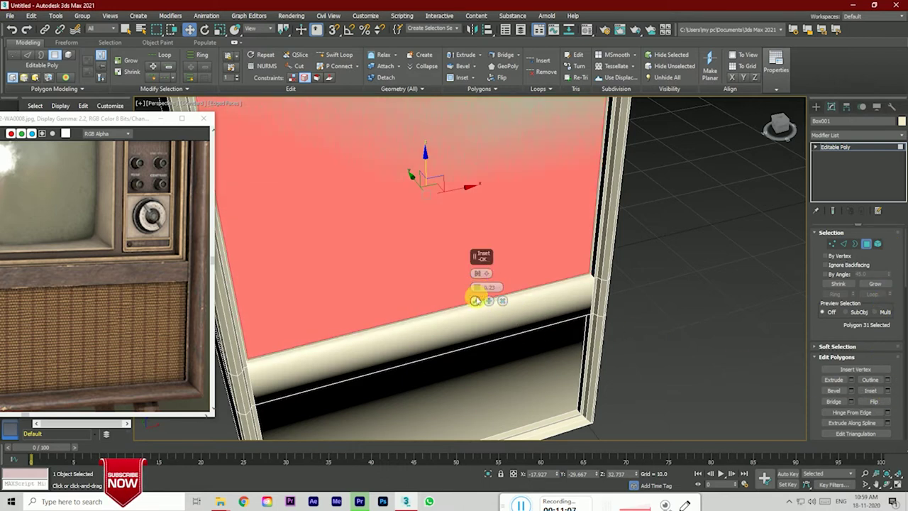
left_click(476, 301)
Step: Extrude the panel inward by about -0.4, then deselect and inspect the frame and lower rail
left_click(851, 379)
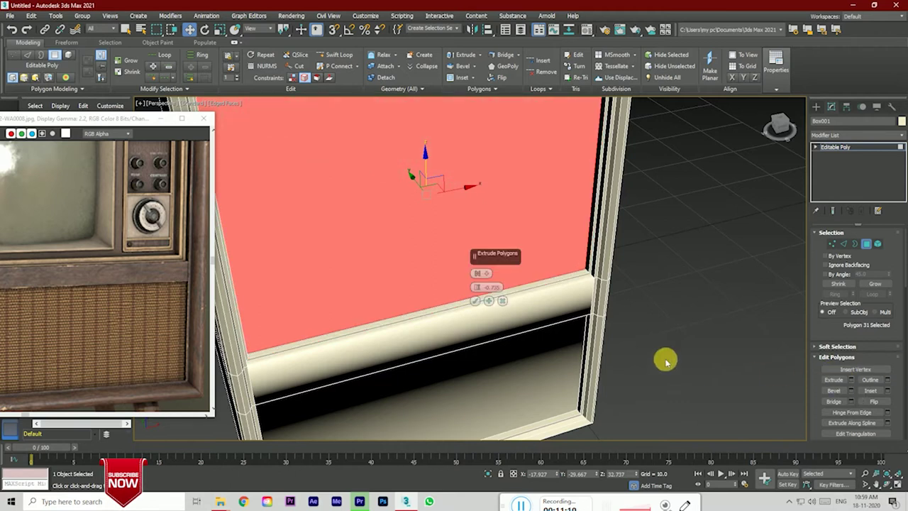
left_click_drag(477, 291, 481, 292)
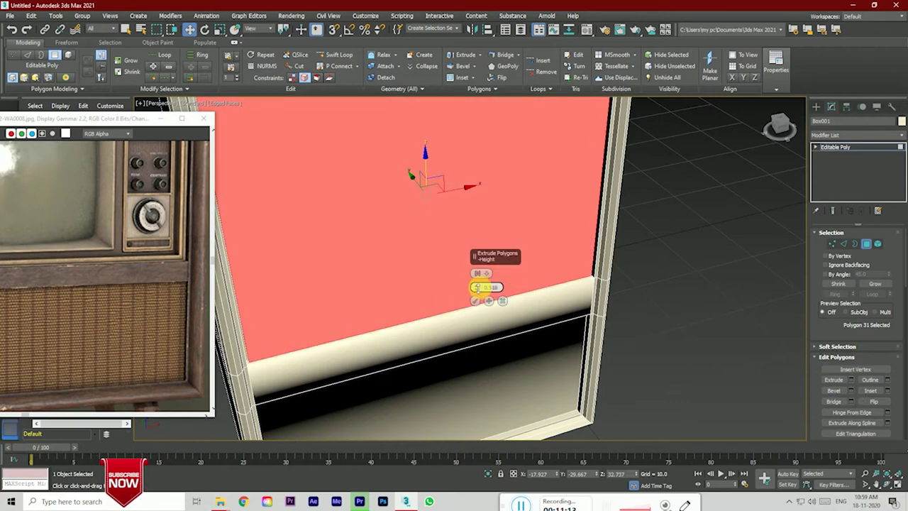
left_click(475, 300)
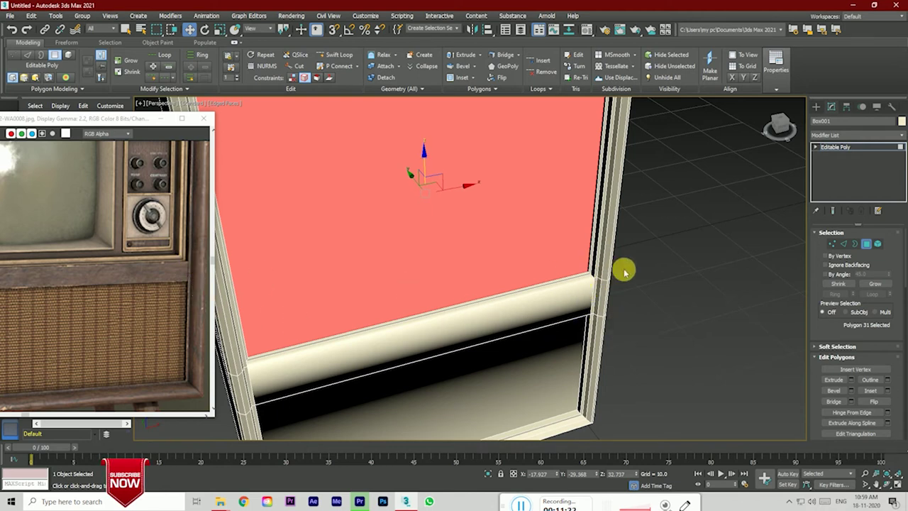
left_click(641, 284)
left_click_drag(777, 142, 780, 127)
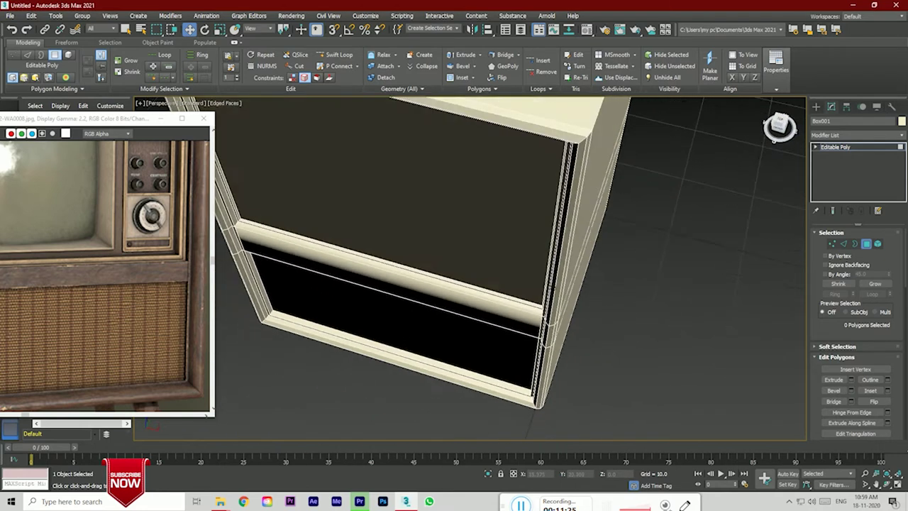
middle_click_drag(722, 190, 674, 176, "alt")
scroll(582, 282, "up", 3)
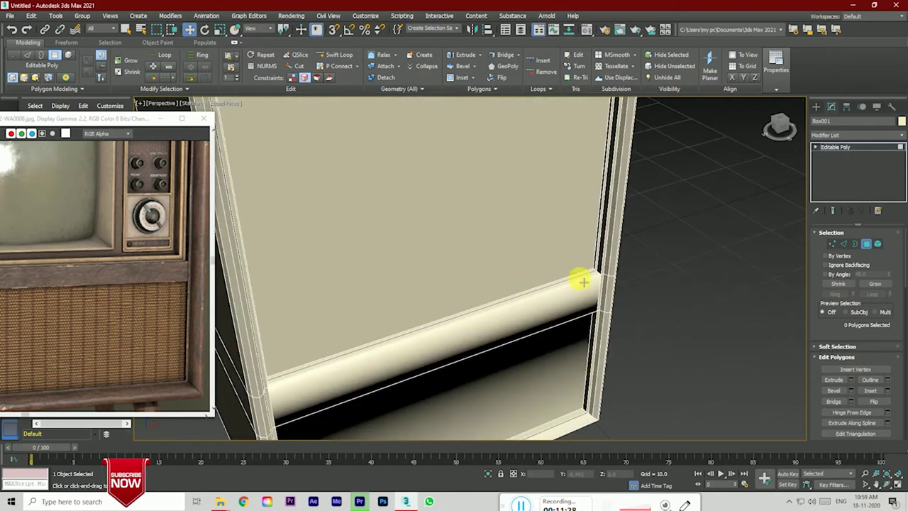
scroll(582, 282, "up", 2)
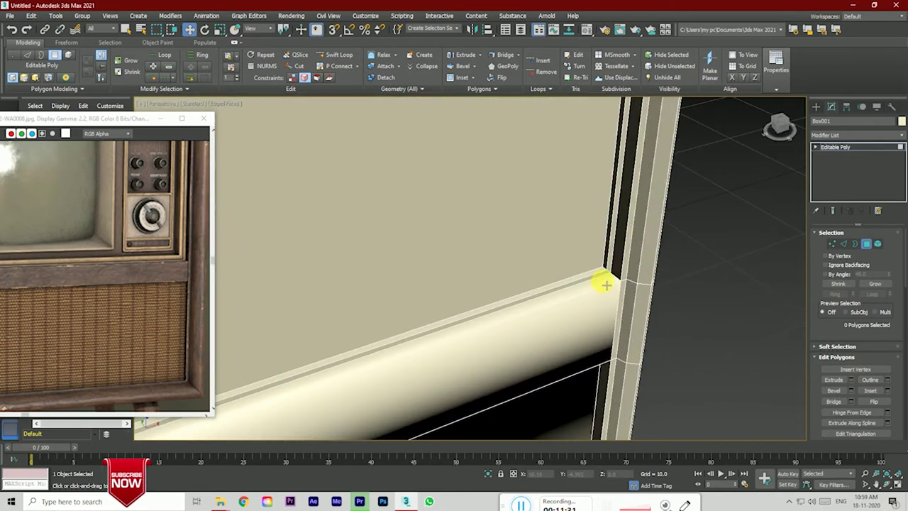
mouse_move(600, 282)
middle_mouse_down("alt")
mouse_move(612, 292)
mouse_move(689, 298)
mouse_move(607, 298)
middle_mouse_up("alt")
scroll(689, 298, "down", 5)
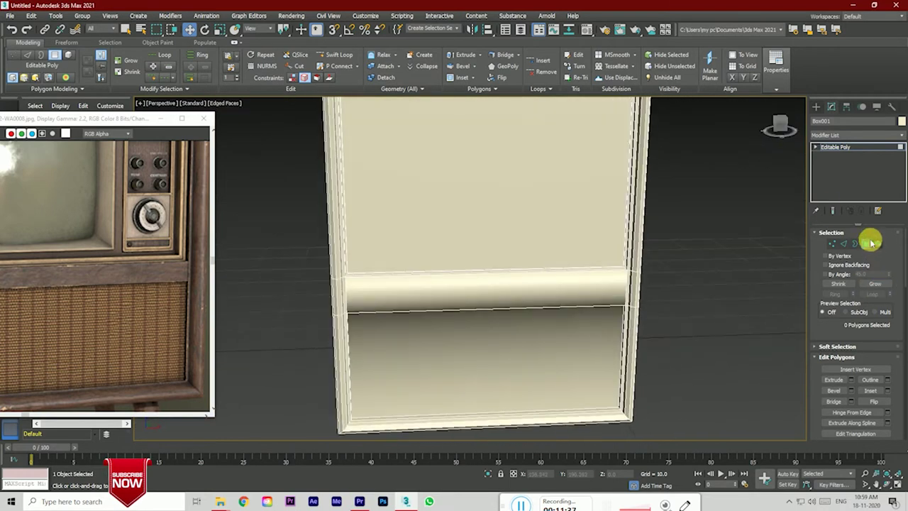
Step: Inset the recessed upper panel face by about 3.3 to leave a thin border
left_click(620, 236)
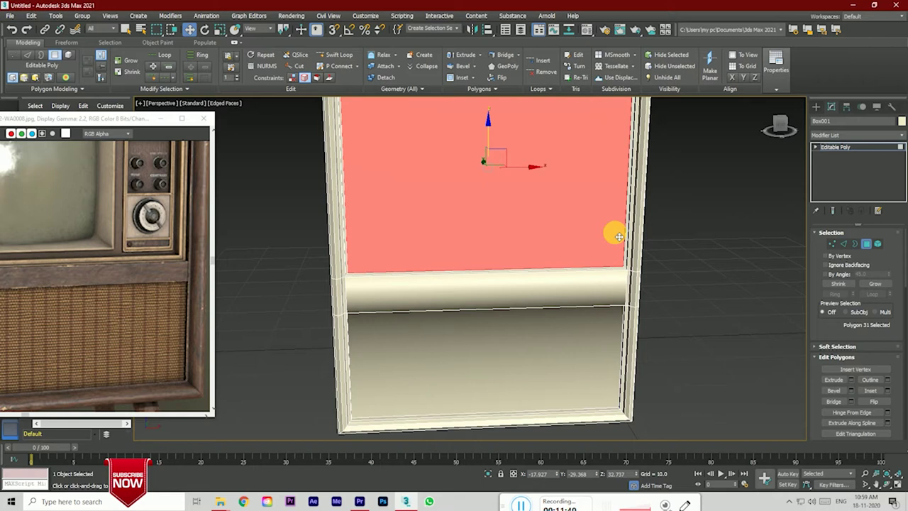
scroll(75, 282, "down", 2)
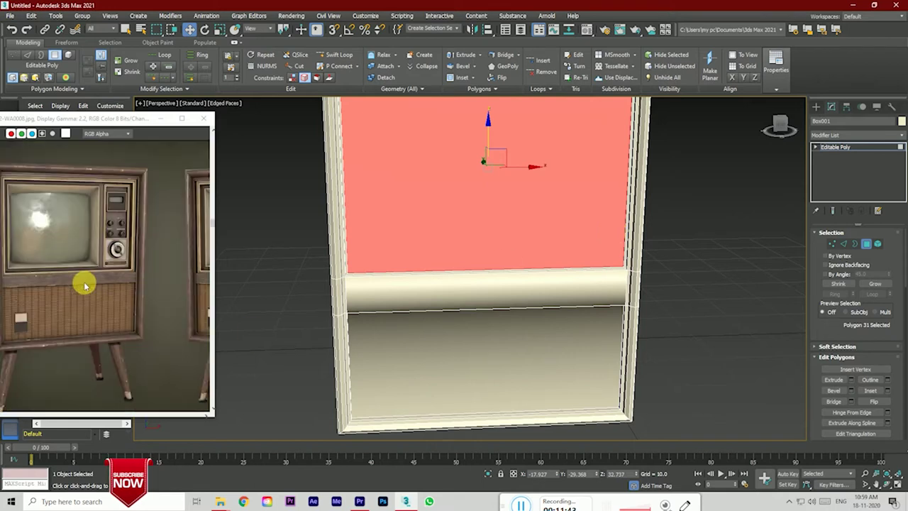
left_click(134, 266)
scroll(135, 266, "up", 1)
scroll(122, 277, "up", 2)
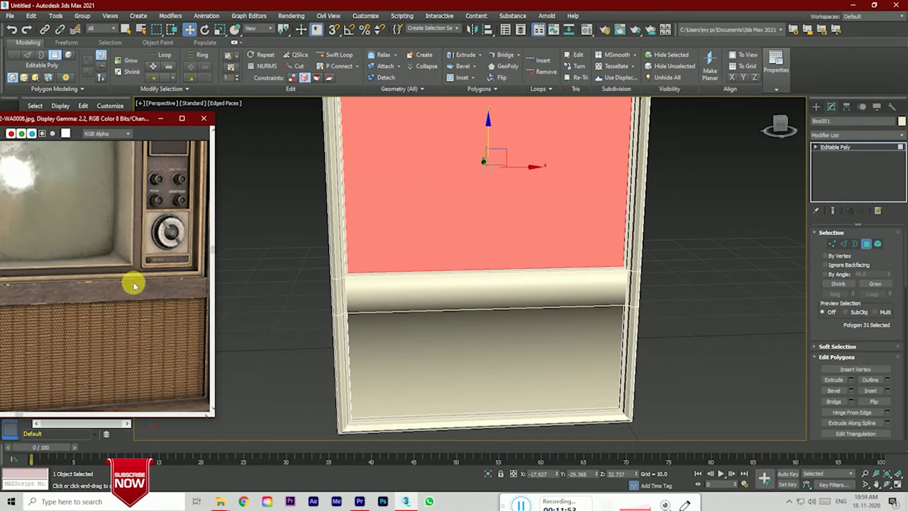
scroll(134, 285, "down", 2)
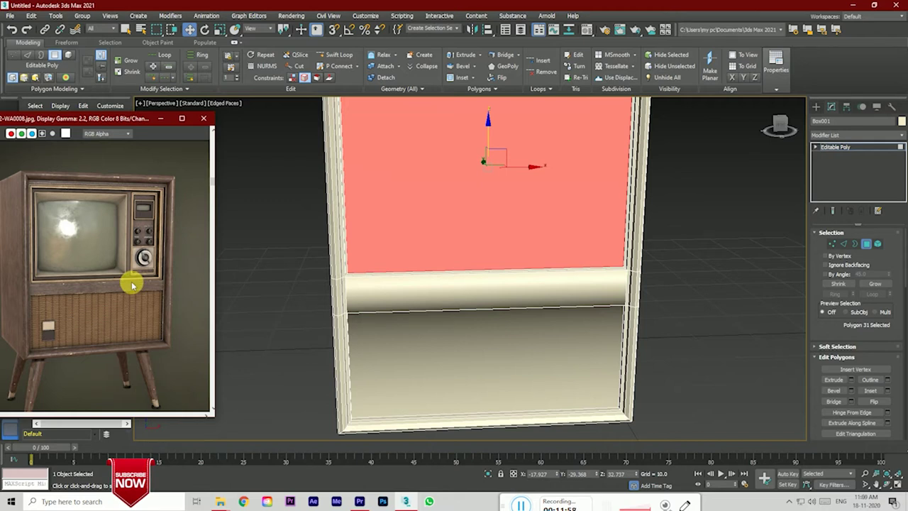
left_click(888, 394)
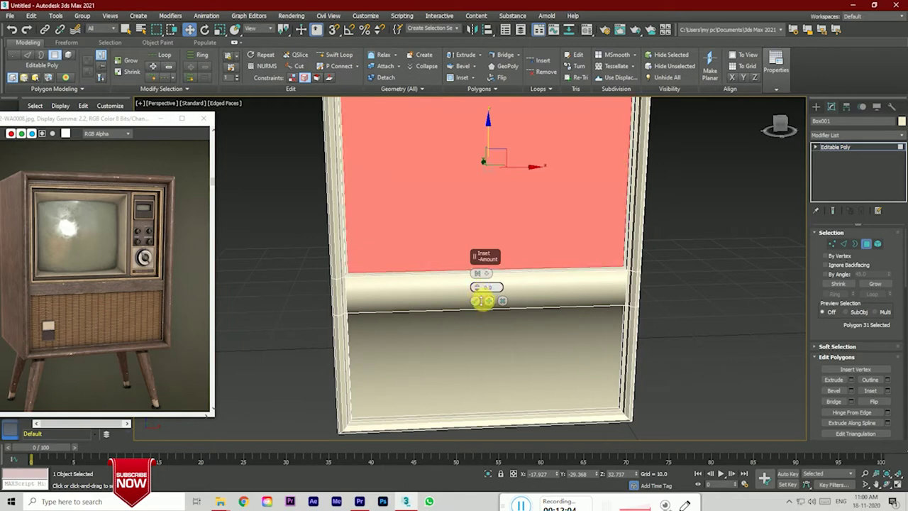
left_click_drag(478, 287, 483, 292)
left_click(476, 301)
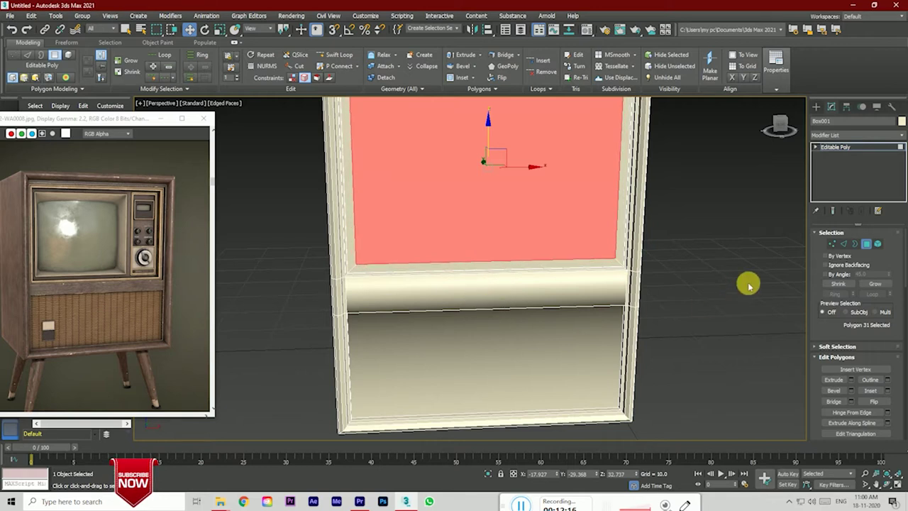
left_click(832, 244)
scroll(706, 298, "down", 4)
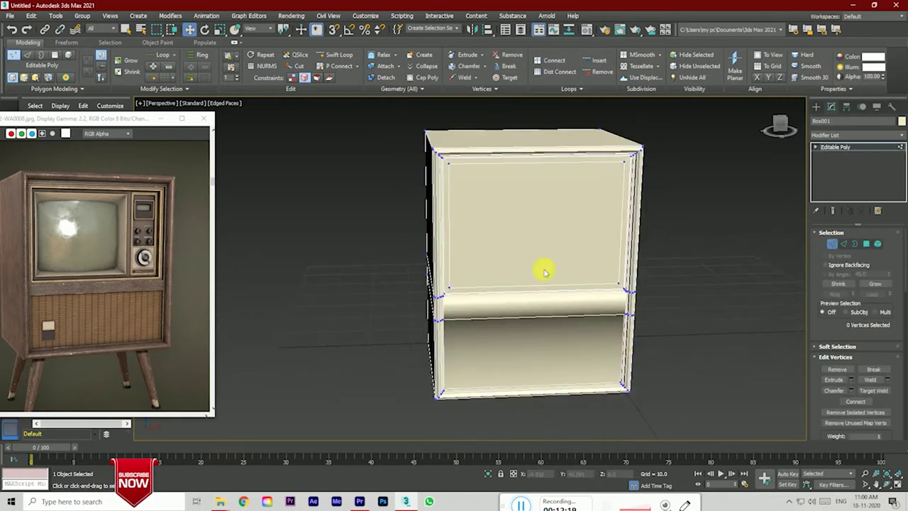
Step: Select the upper- and lower-left inner corner vertices and shift them sideways to adjust the border
left_click(779, 123)
scroll(452, 157, "up", 4)
left_click(443, 153)
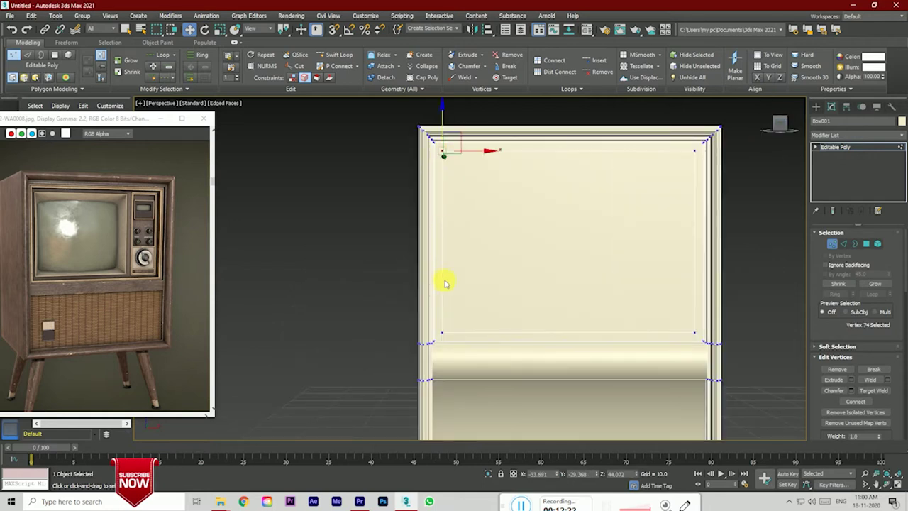
left_click(452, 159)
left_click(441, 153)
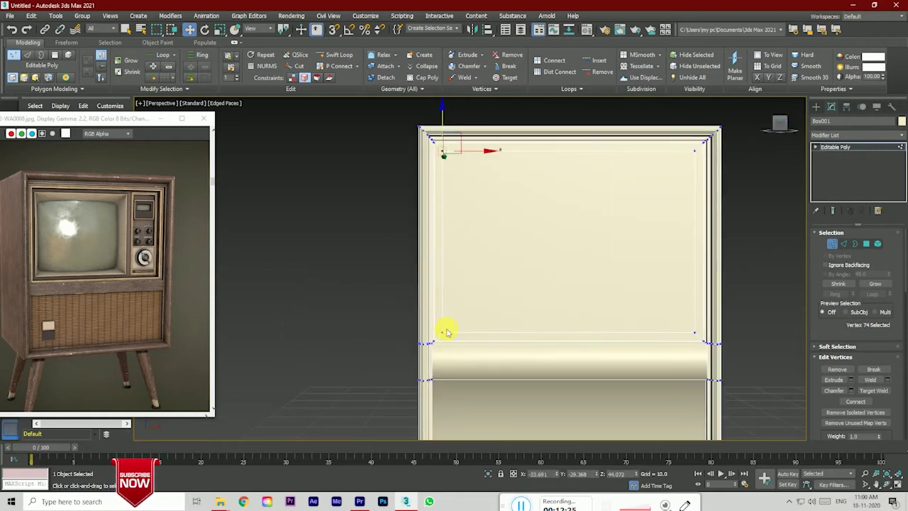
left_click(443, 333, "ctrl")
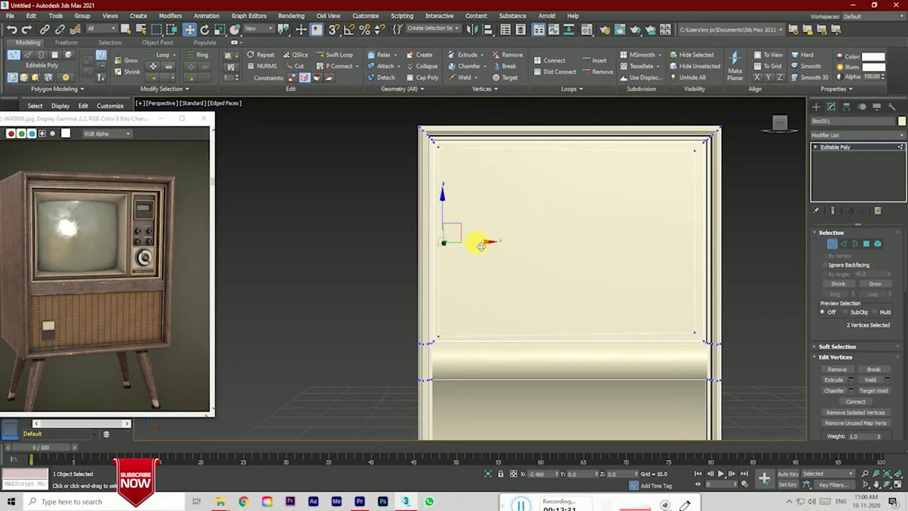
left_click_drag(481, 245, 507, 265)
scroll(852, 416, "down", 5)
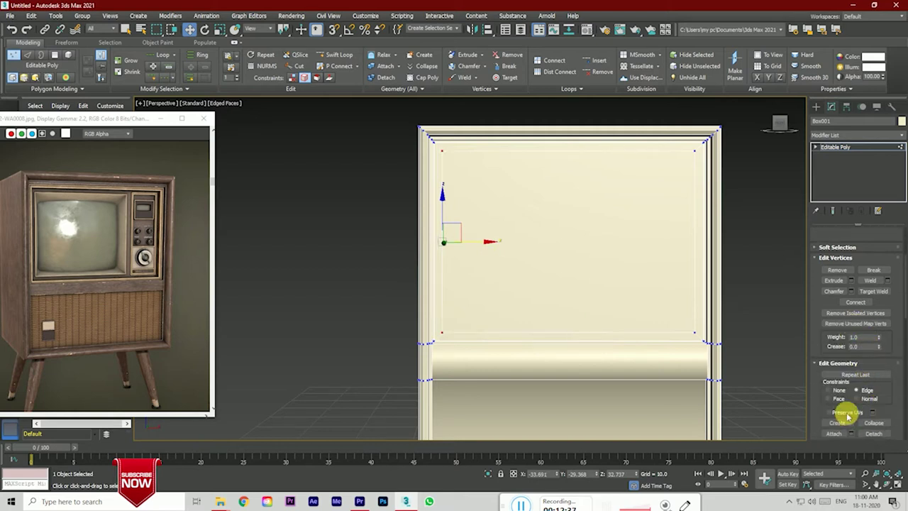
scroll(452, 241, "up", 5)
left_click_drag(469, 252, 462, 254)
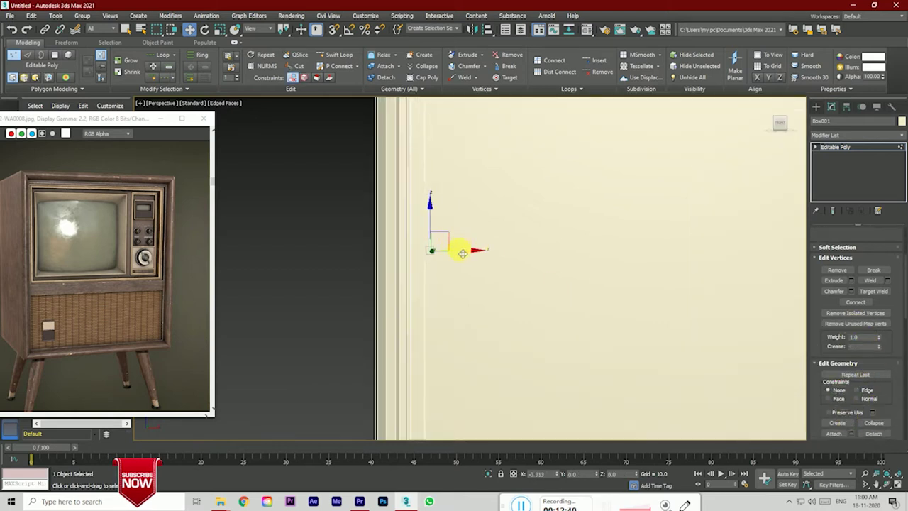
scroll(413, 295, "down", 5)
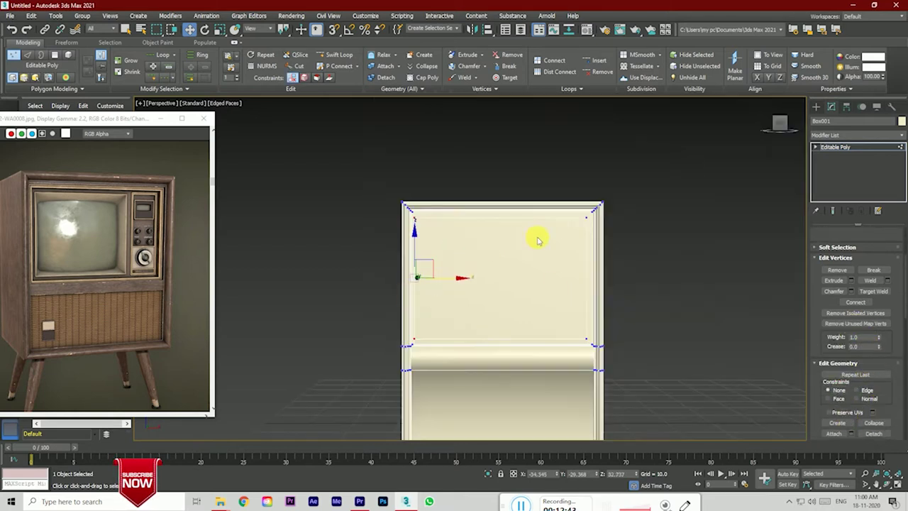
scroll(422, 225, "up", 4)
scroll(401, 215, "down", 2)
scroll(407, 205, "down", 2)
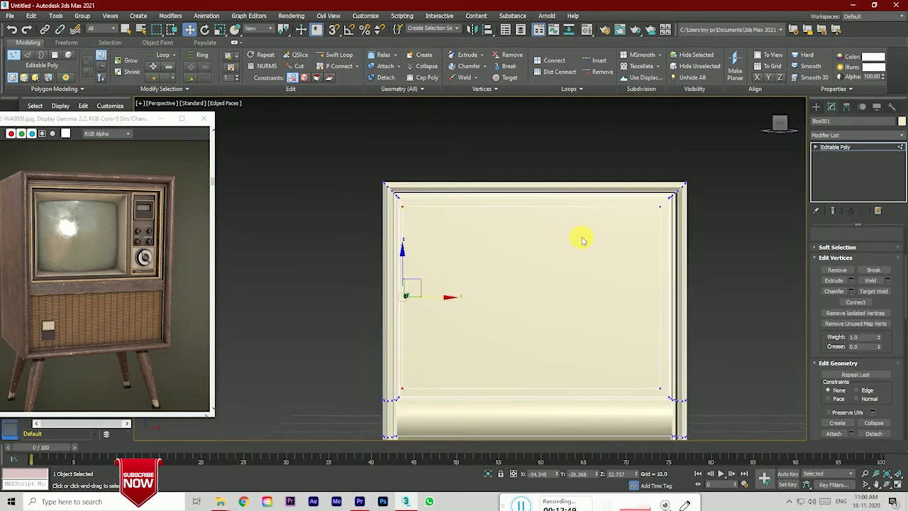
Step: Try moving the right inner corner vertices left, undo it, and deselect
left_click(660, 207)
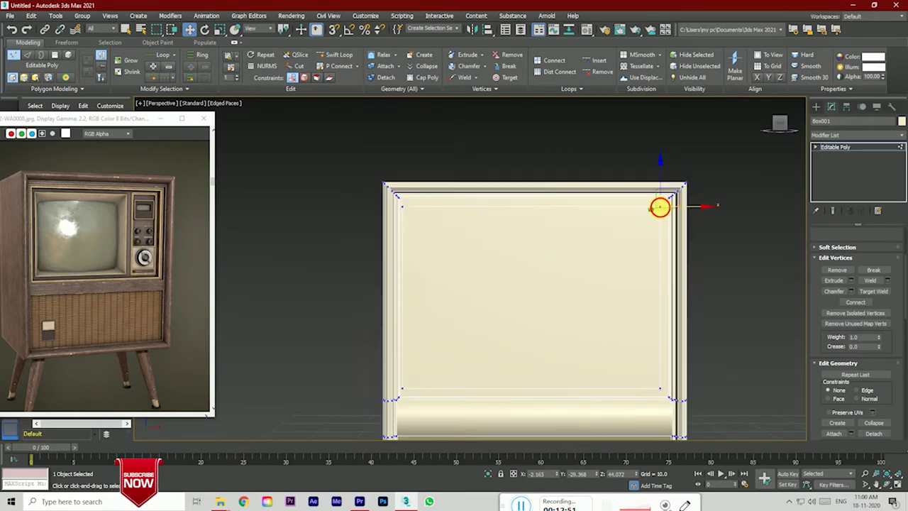
left_click(660, 390, "ctrl")
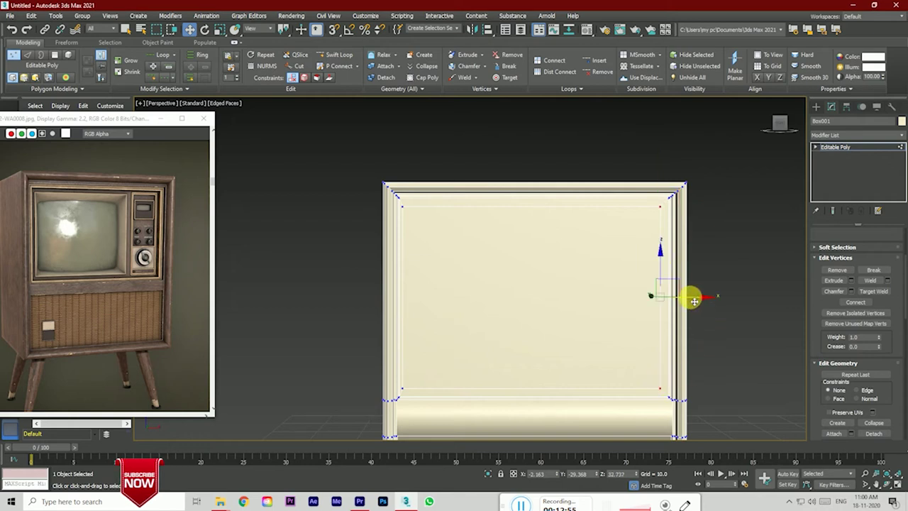
left_click_drag(692, 300, 672, 302)
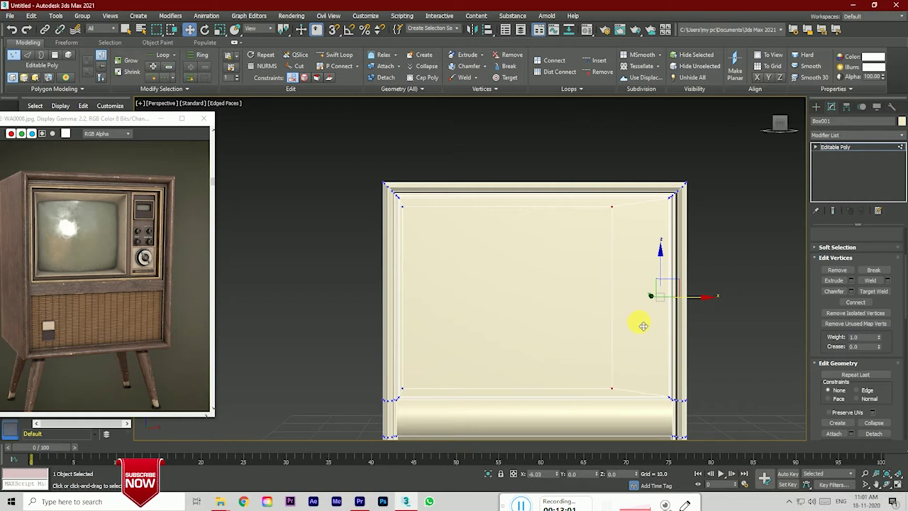
key("ctrl+z")
key("ctrl+z")
key("ctrl+z")
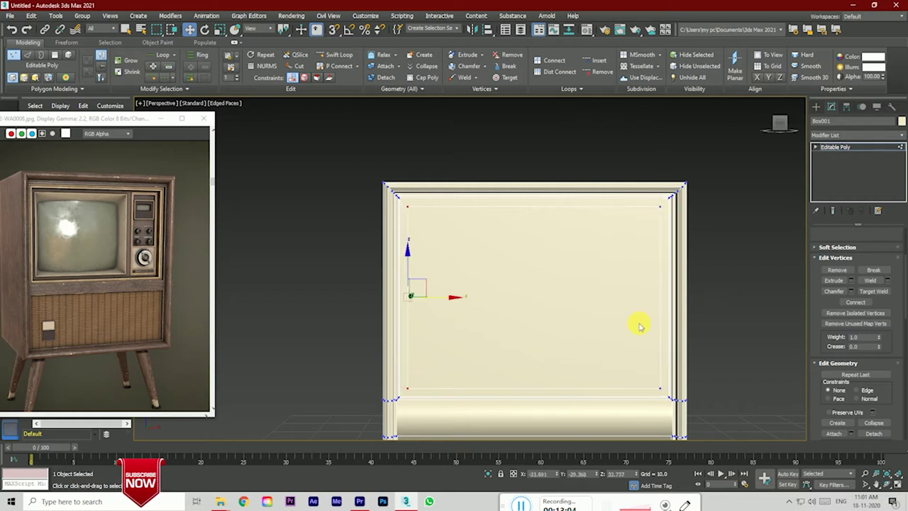
left_click(741, 350)
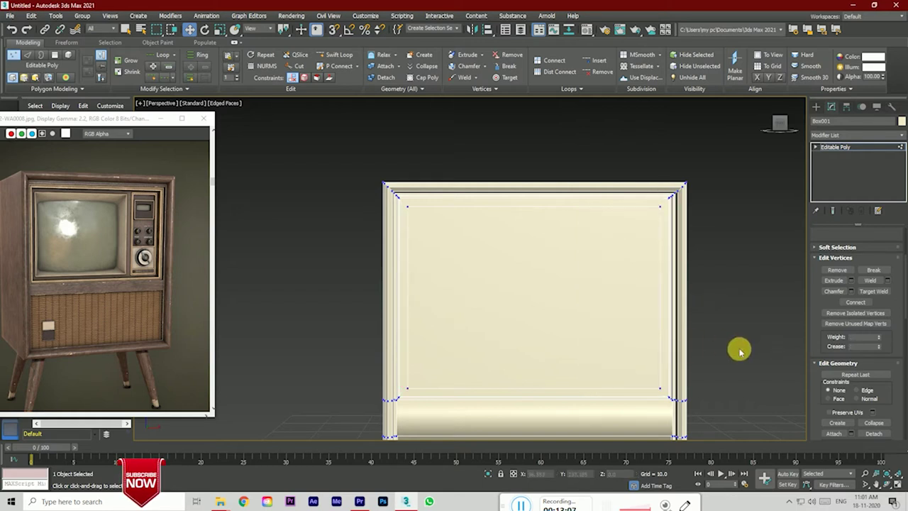
middle_click_drag(740, 350, 689, 249, "alt")
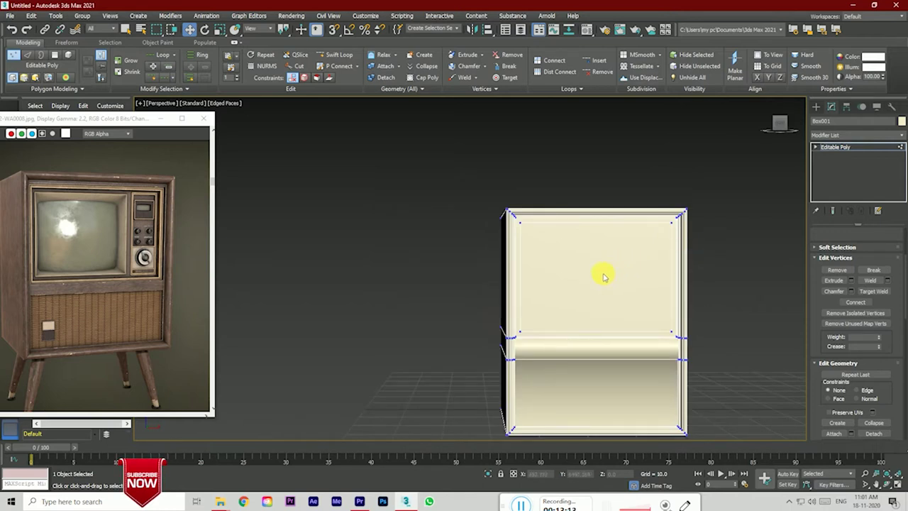
scroll(646, 229, "down", 2)
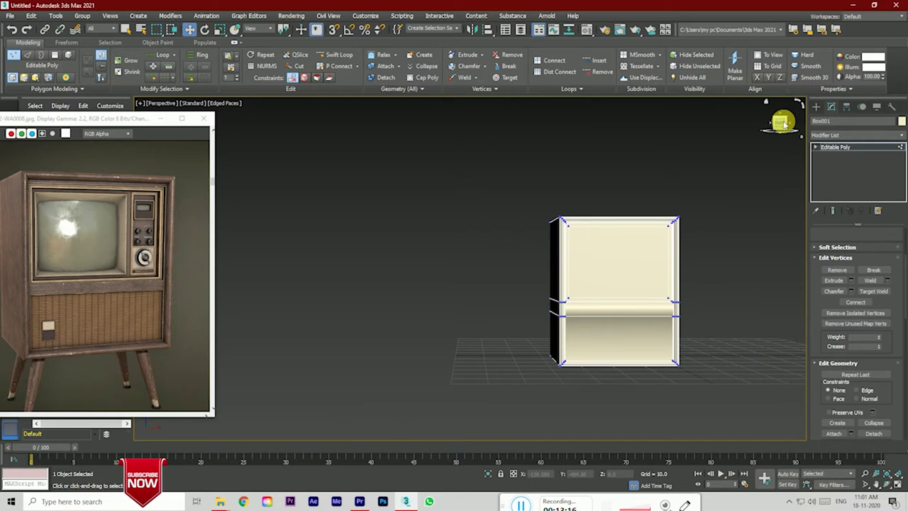
Step: At Edge level, select the horizontal front edges and Connect them with 1 segment
left_click(815, 147)
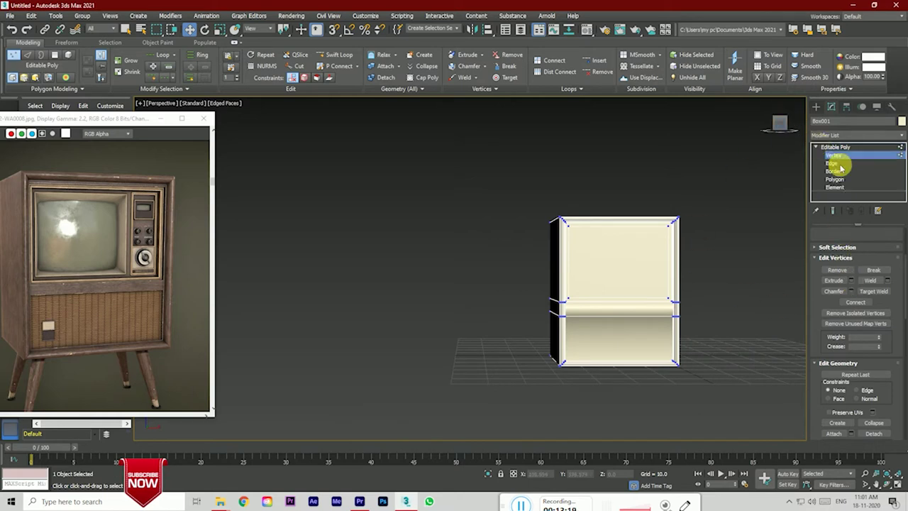
scroll(851, 284, "up", 2)
left_click(844, 243)
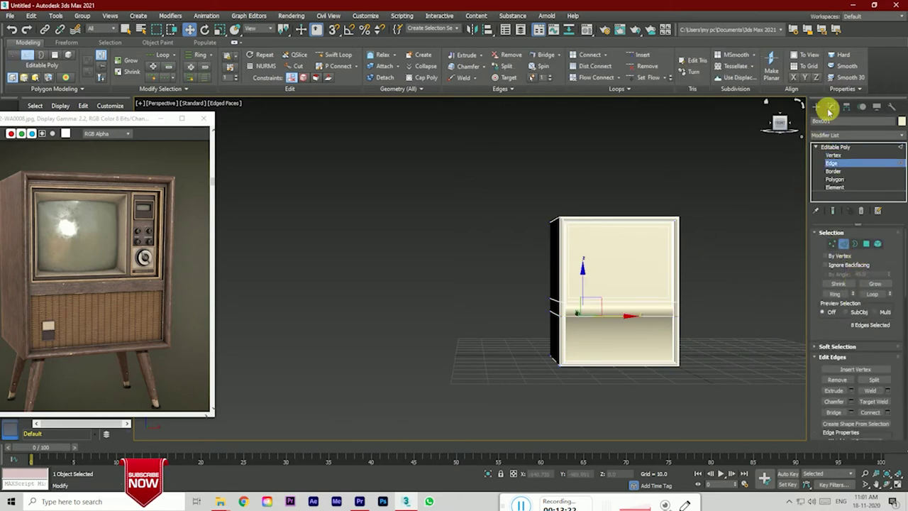
scroll(686, 243, "up", 2)
scroll(625, 227, "up", 2)
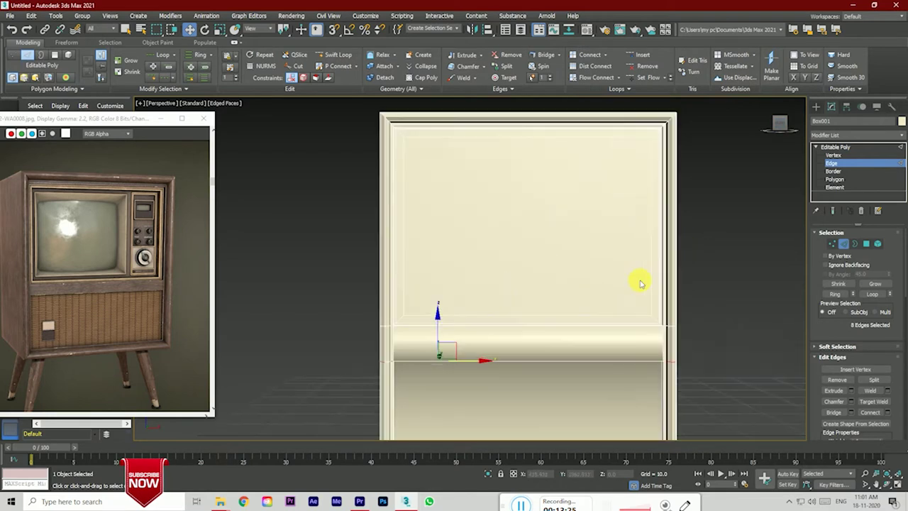
scroll(640, 283, "down", 3)
left_click_drag(614, 144, 616, 451)
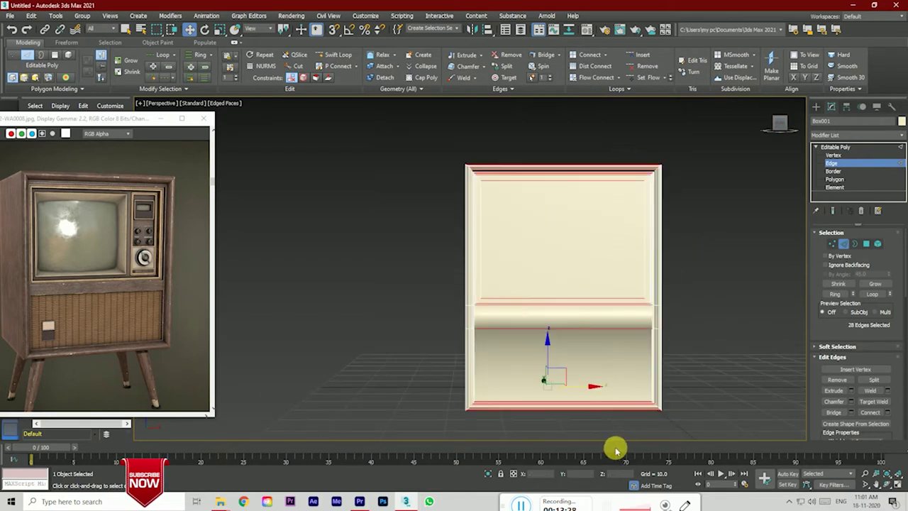
left_click(888, 413)
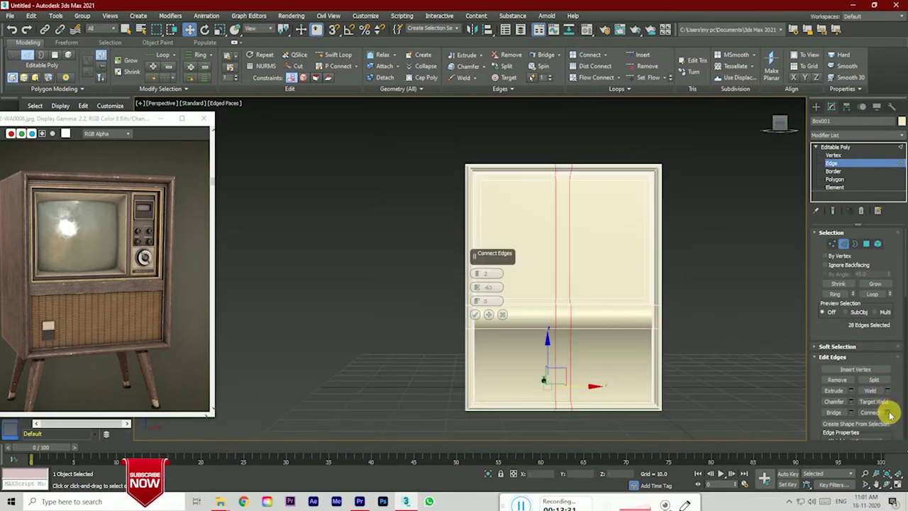
left_click_drag(479, 278, 531, 308)
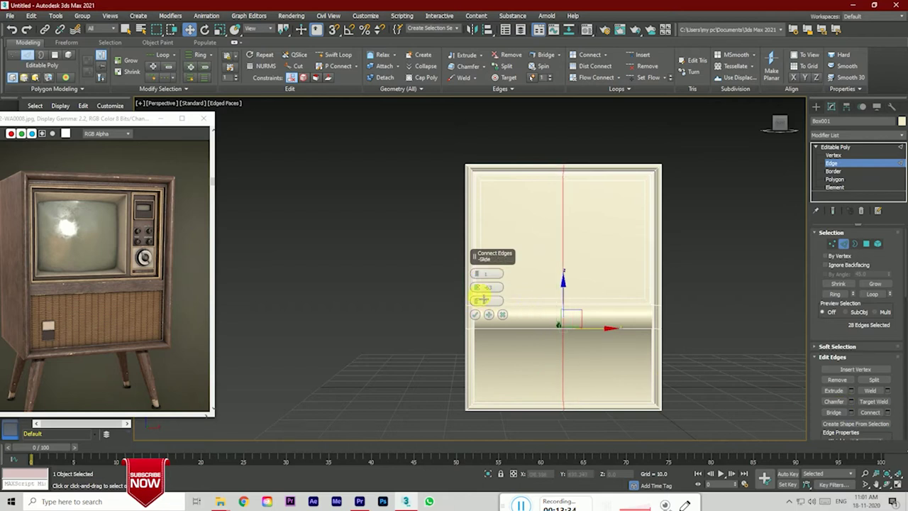
left_click(475, 314)
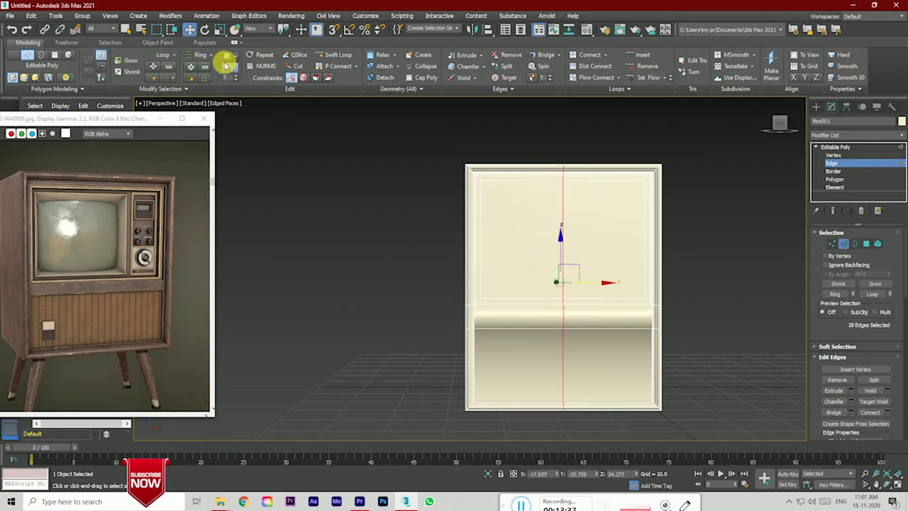
Step: Slide the new vertical edge right of centre along X with Select and Move
left_click(220, 29)
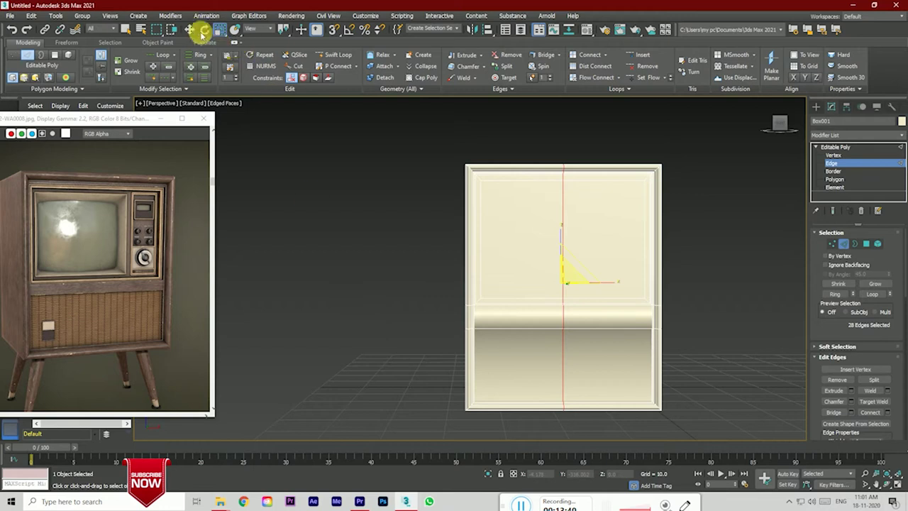
left_click(189, 29)
scroll(858, 416, "down", 3)
scroll(858, 416, "down", 2)
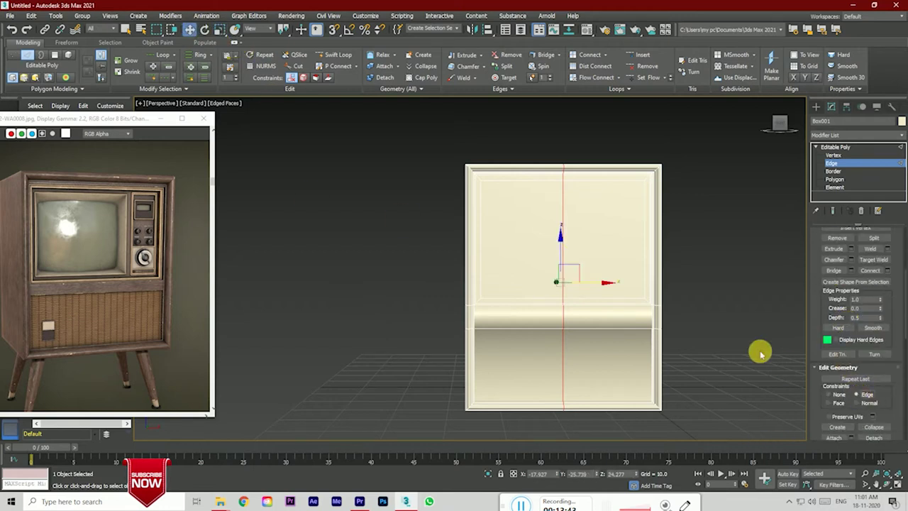
left_click_drag(609, 289, 640, 293)
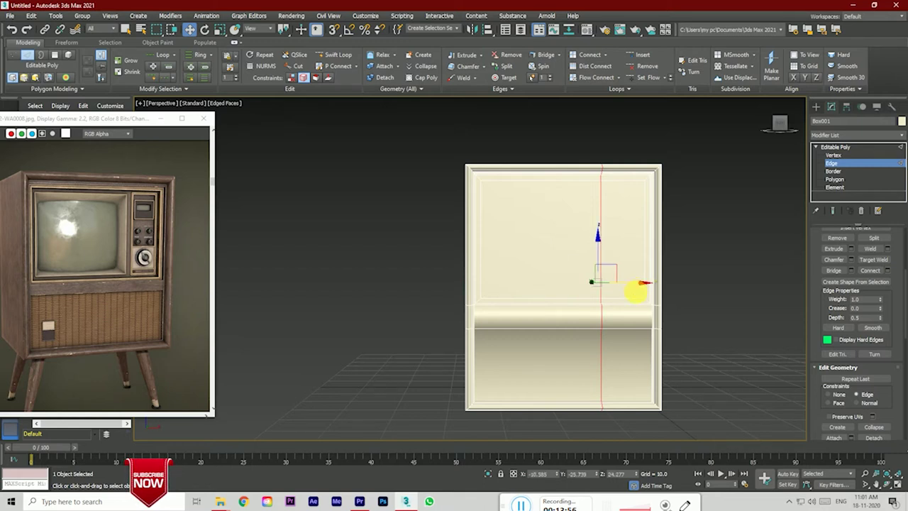
left_click(758, 379)
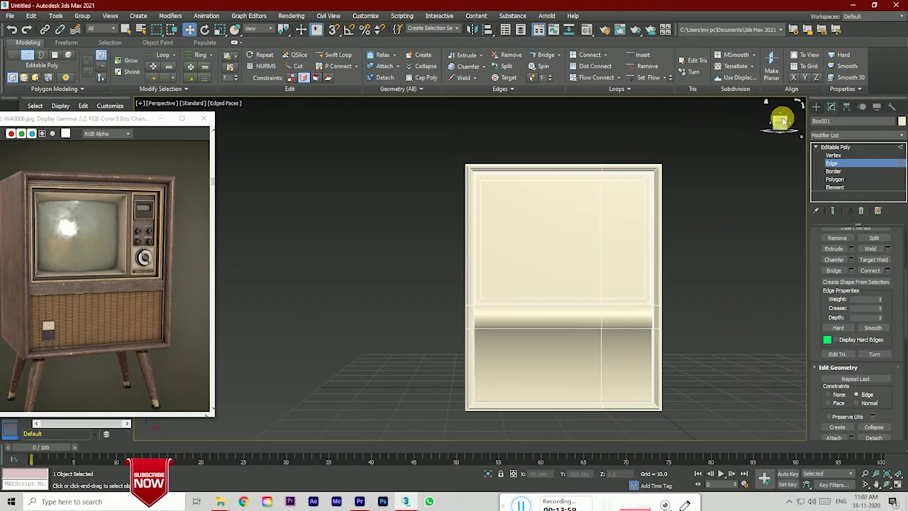
left_click(787, 116)
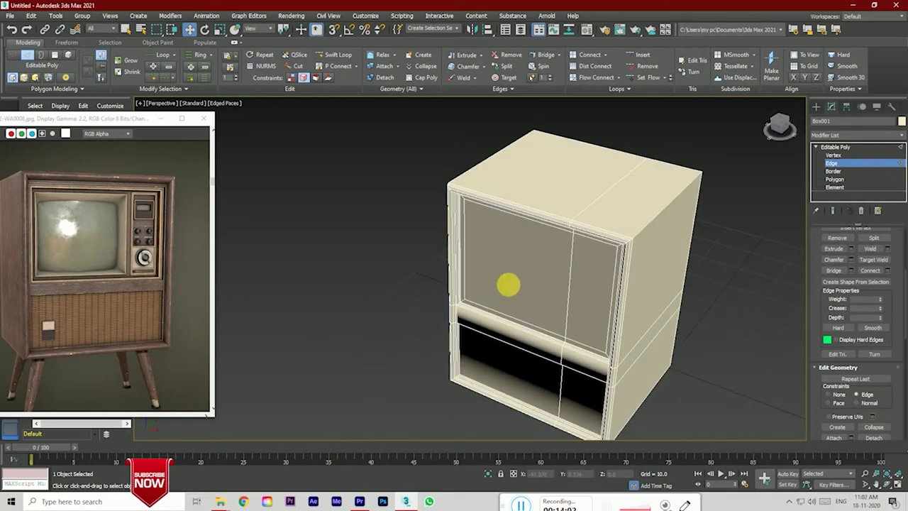
Step: Select the left upper front polygon and extrude it inward about -5
scroll(856, 286, "up", 2)
scroll(856, 286, "up", 3)
left_click(866, 245)
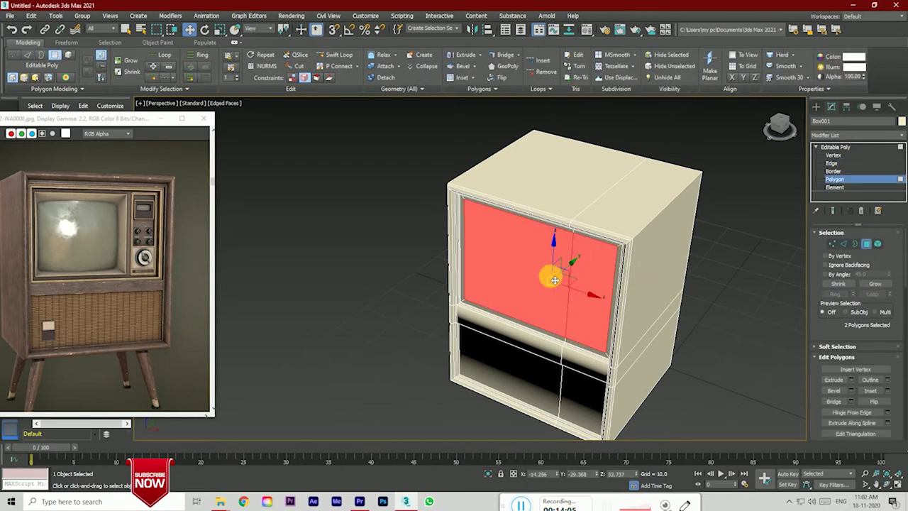
left_click(760, 347)
left_click(535, 283)
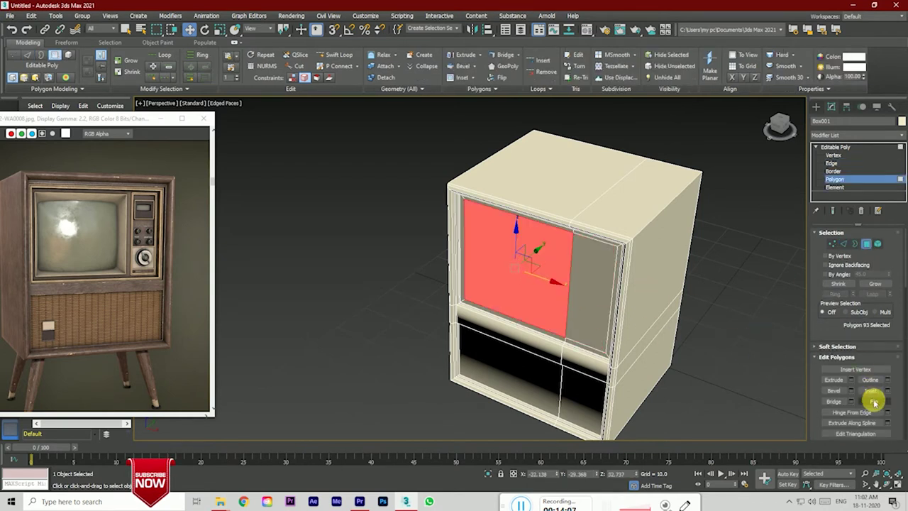
left_click(849, 380)
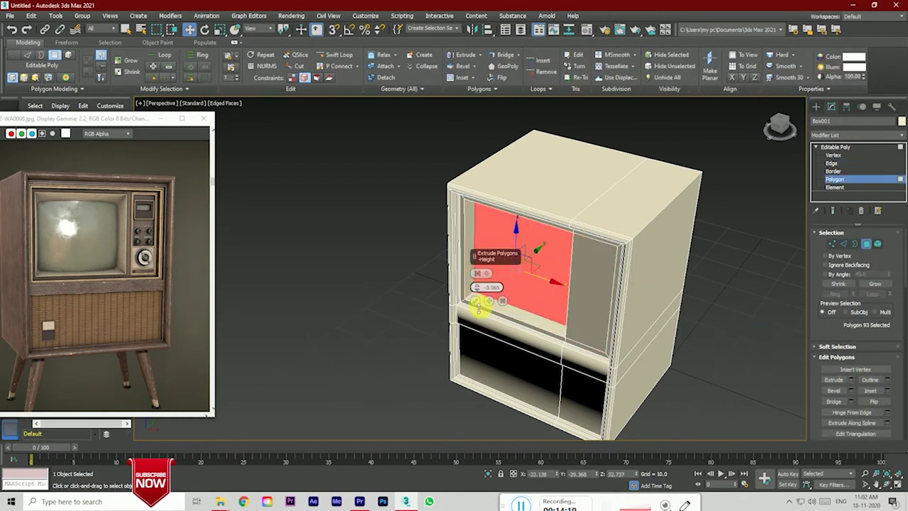
left_click_drag(477, 291, 475, 301)
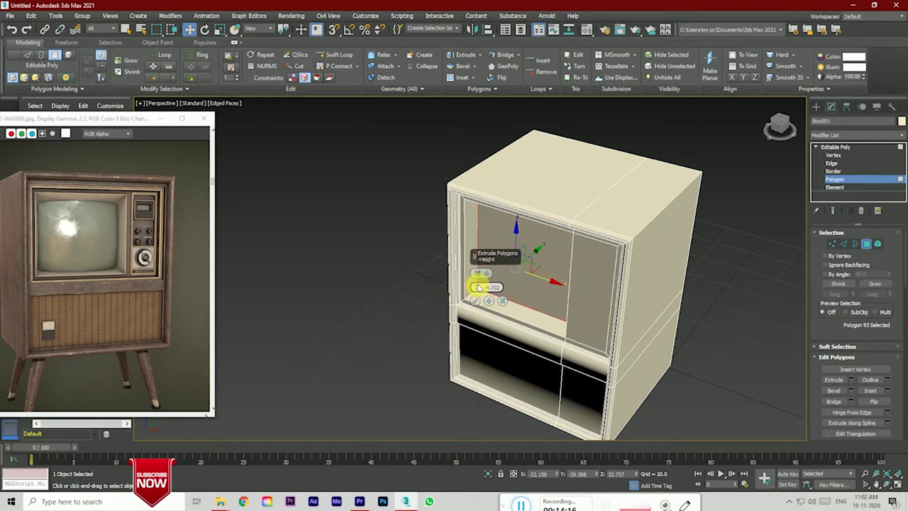
left_click_drag(479, 287, 481, 289)
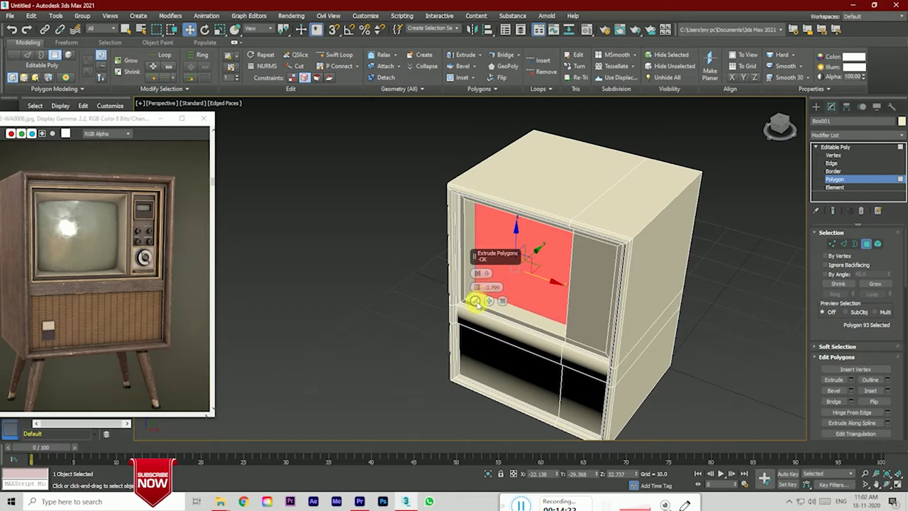
left_click(475, 301)
Step: Scale the recessed screen panel narrower on X and inspect the recess from several sides
left_click(217, 30)
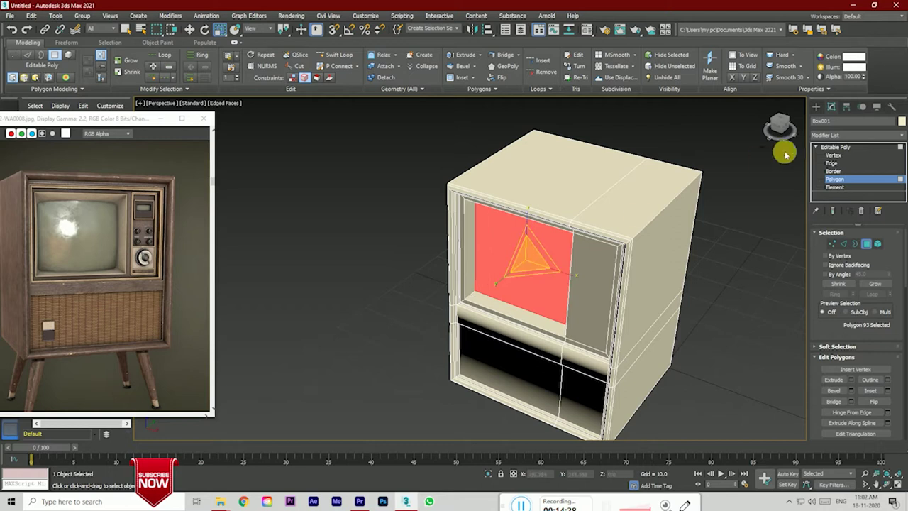
left_click_drag(780, 126, 795, 127)
left_click_drag(536, 243, 545, 210)
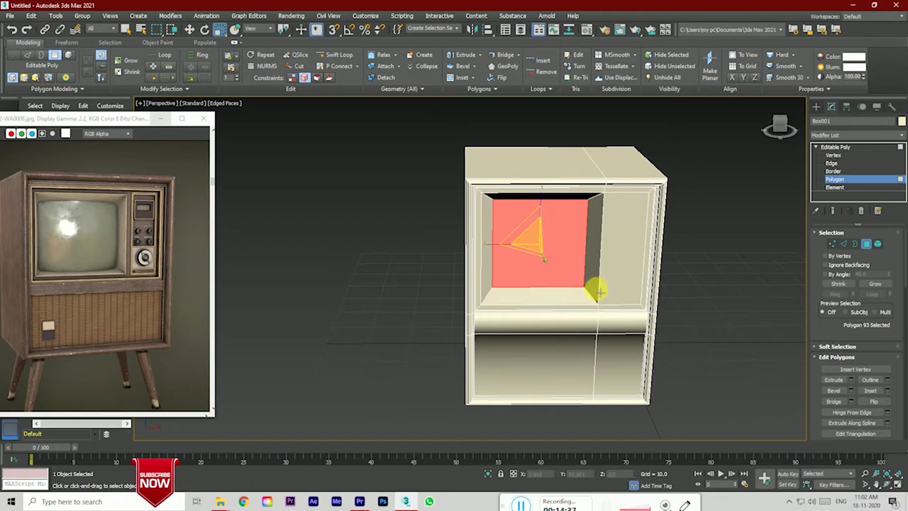
left_click(725, 268)
left_click_drag(778, 127, 788, 128)
middle_click_drag(491, 245, 491, 245, "alt")
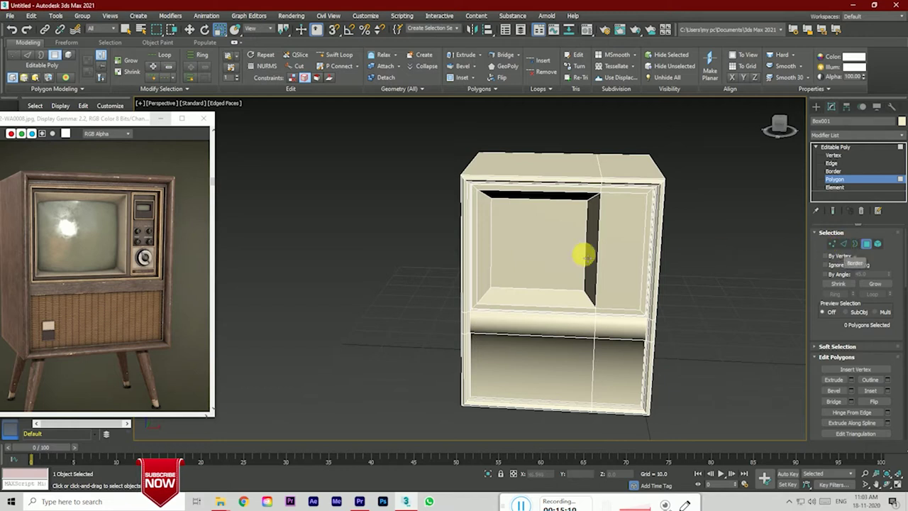
Step: Shift-drag the recessed screen face to clone it within the mesh, then deselect
left_click(582, 255)
left_click(189, 29)
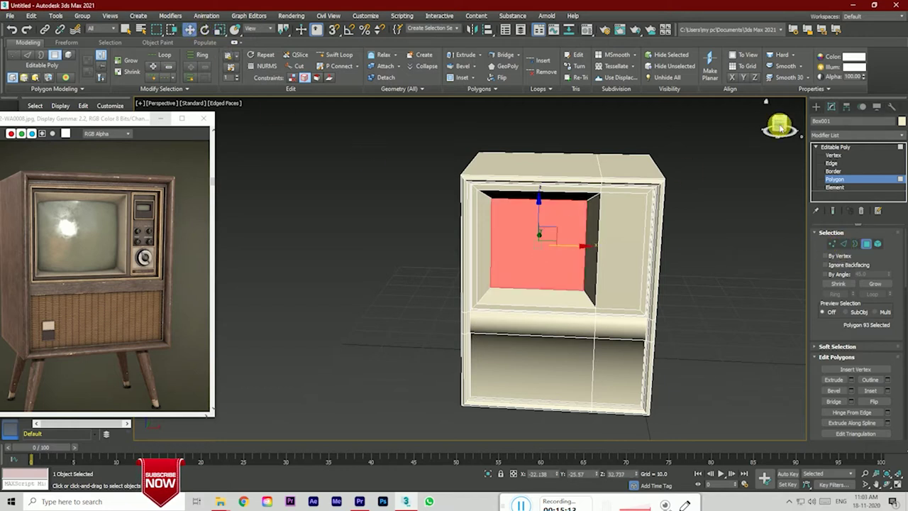
left_click_drag(781, 126, 623, 201)
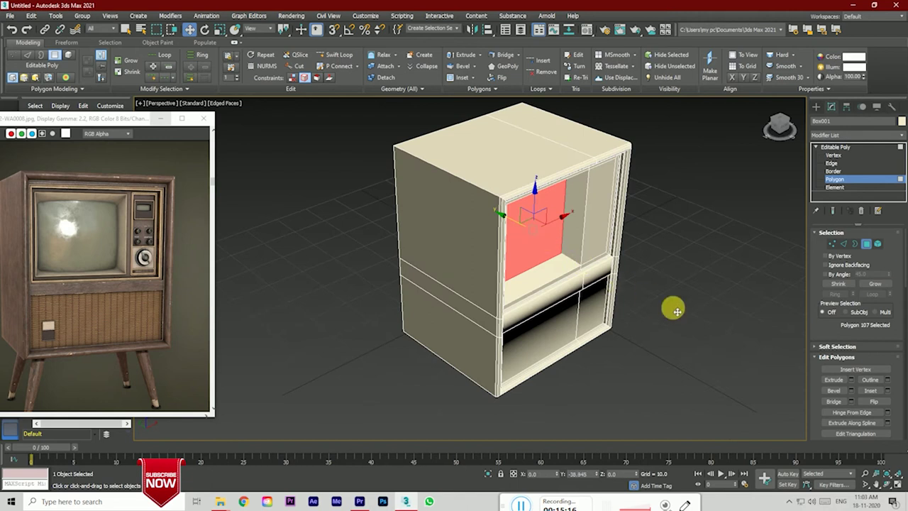
left_click_drag(518, 224, 671, 308, "shift")
left_click(491, 259)
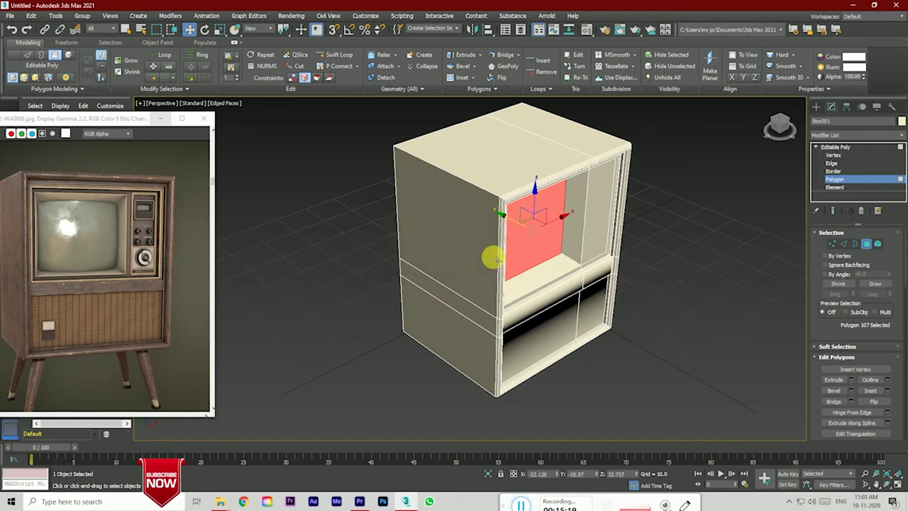
scroll(563, 265, "down", 4)
left_click(595, 282)
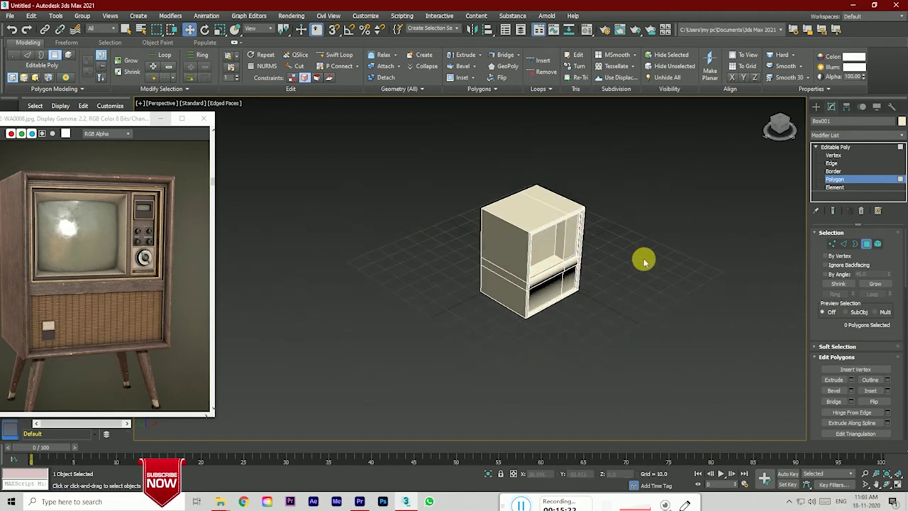
left_click(779, 125)
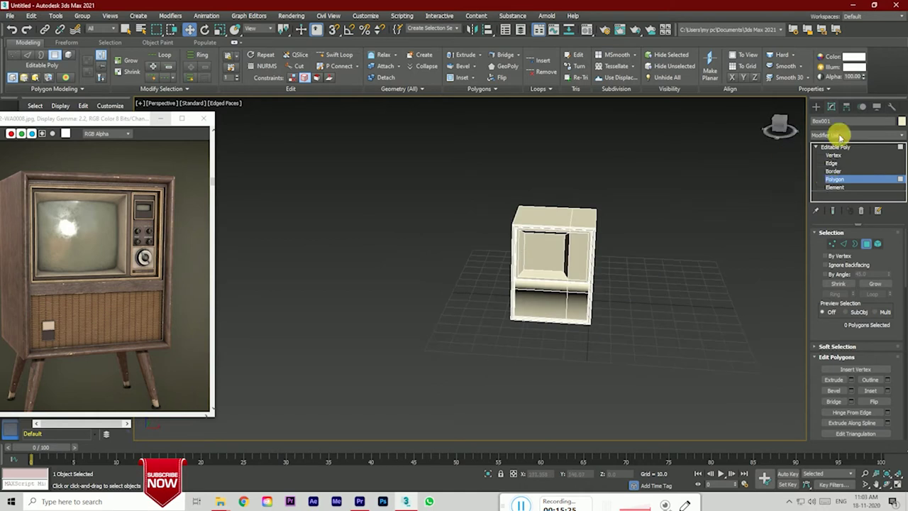
Step: Draw a plane over the screen recess from the front view with 20×20 segments
left_click(816, 107)
left_click(875, 204)
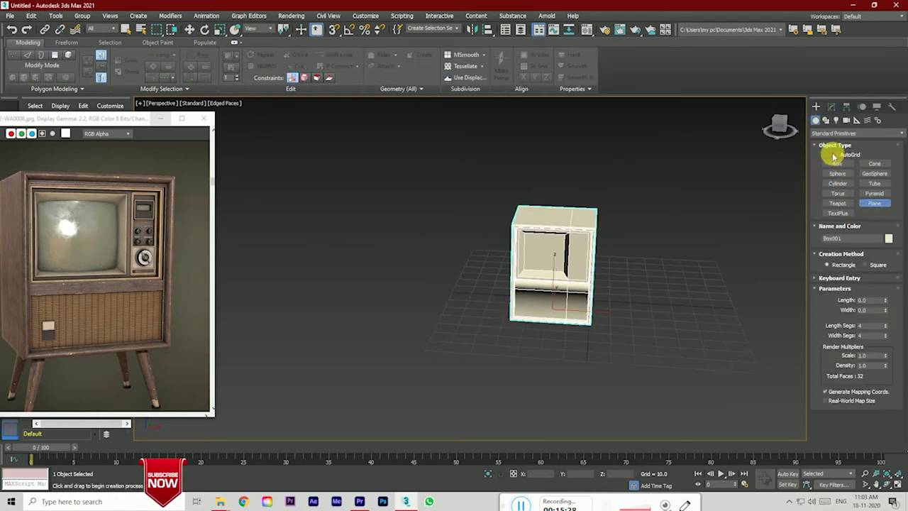
key("z")
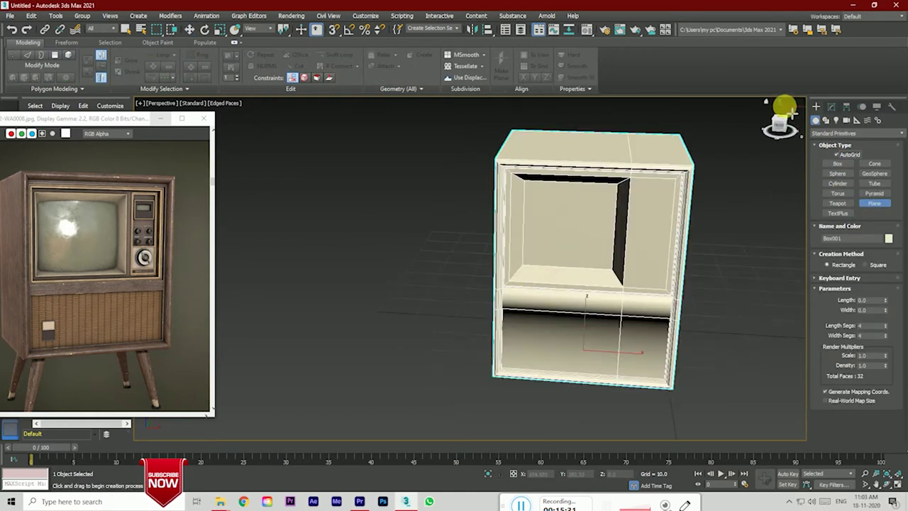
left_click(780, 126)
left_click_drag(565, 216, 640, 287)
left_click(861, 343)
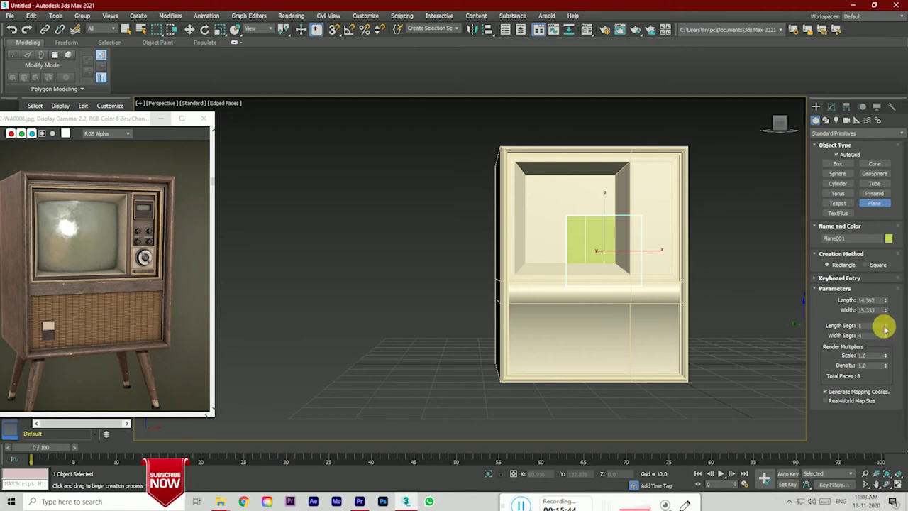
mouse_move(885, 330)
left_mouse_down()
mouse_move(885, 320)
mouse_move(884, 329)
left_mouse_up()
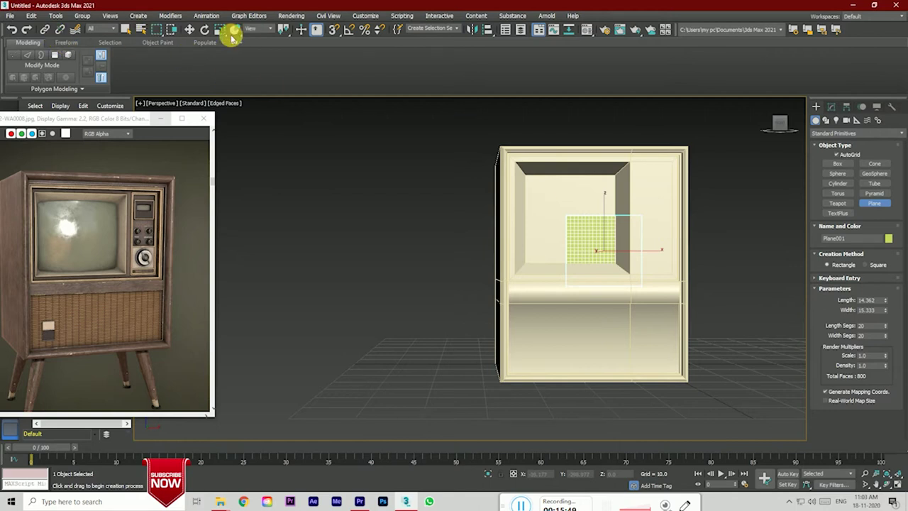
Step: Move the plane into the screen recess and scale it up to fill the opening
left_click(190, 29)
left_click(844, 164)
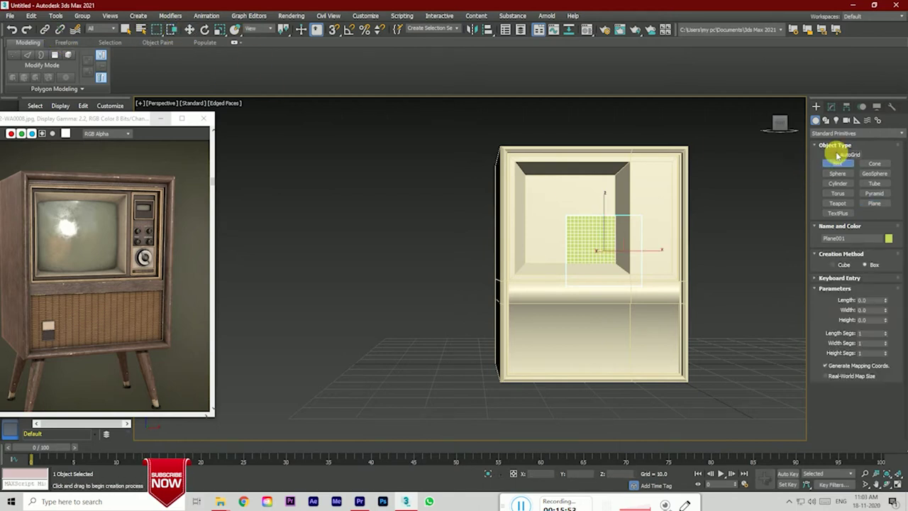
left_click(189, 29)
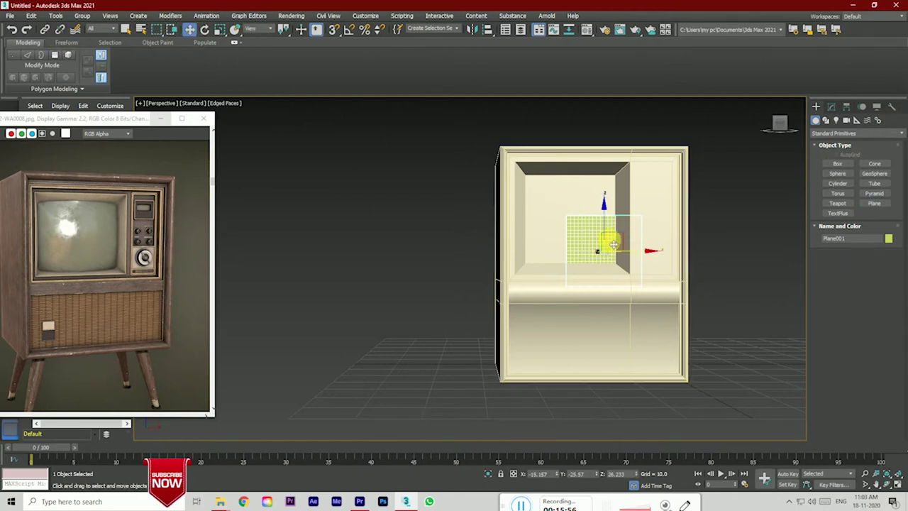
left_click_drag(625, 255, 575, 191)
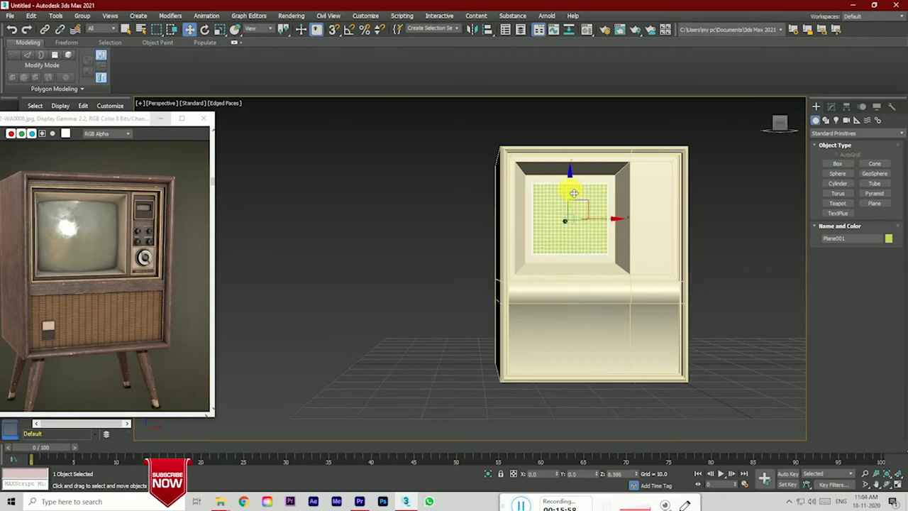
left_click(219, 29)
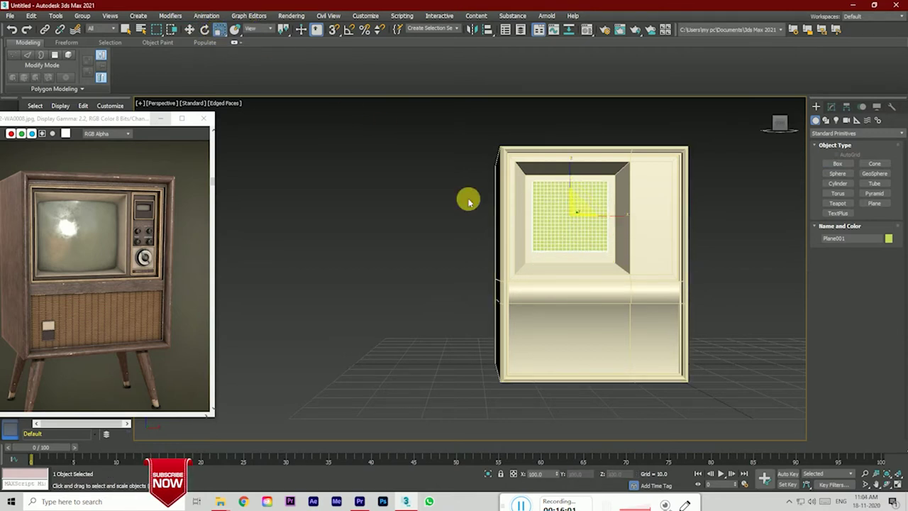
mouse_move(587, 201)
left_mouse_down()
mouse_move(600, 203)
mouse_move(576, 192)
left_mouse_up()
left_click(189, 30)
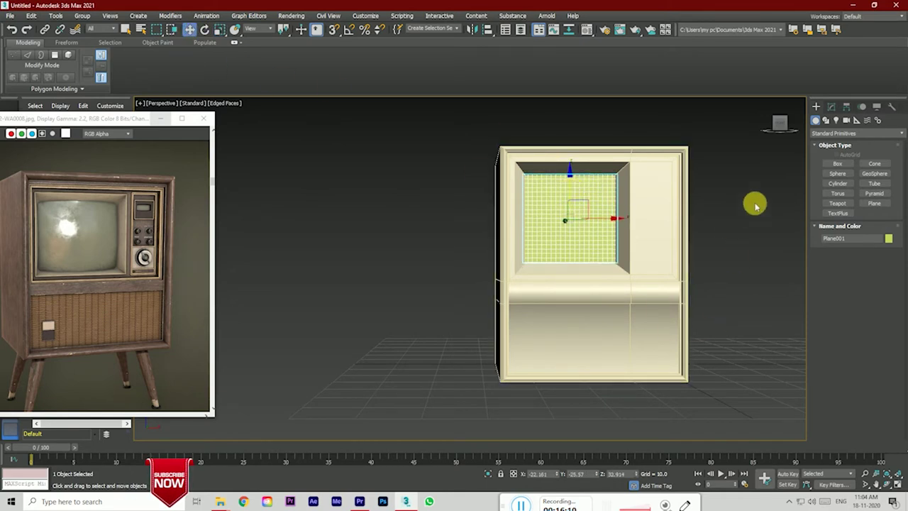
Step: Add an FFD 4x4x4 modifier to the plane and move it out in front of the cabinet
left_click(831, 106)
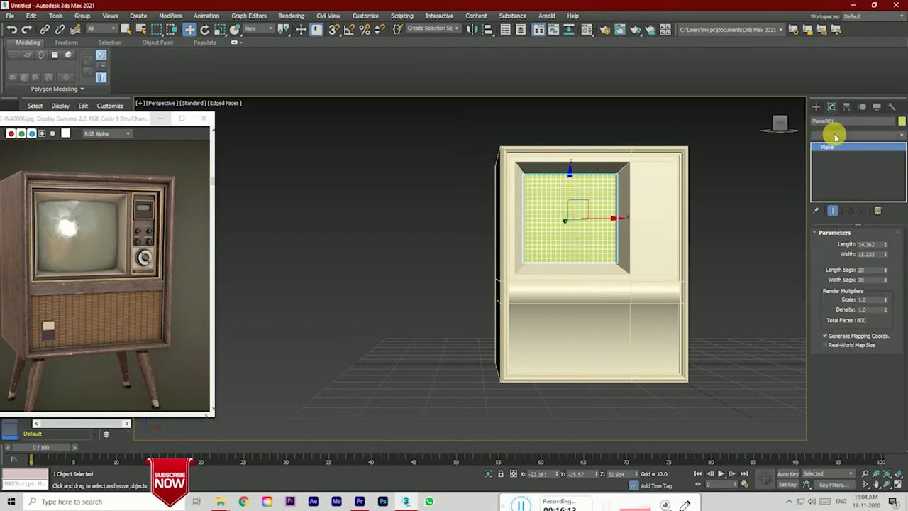
left_click(836, 135)
scroll(836, 137, "down", 10)
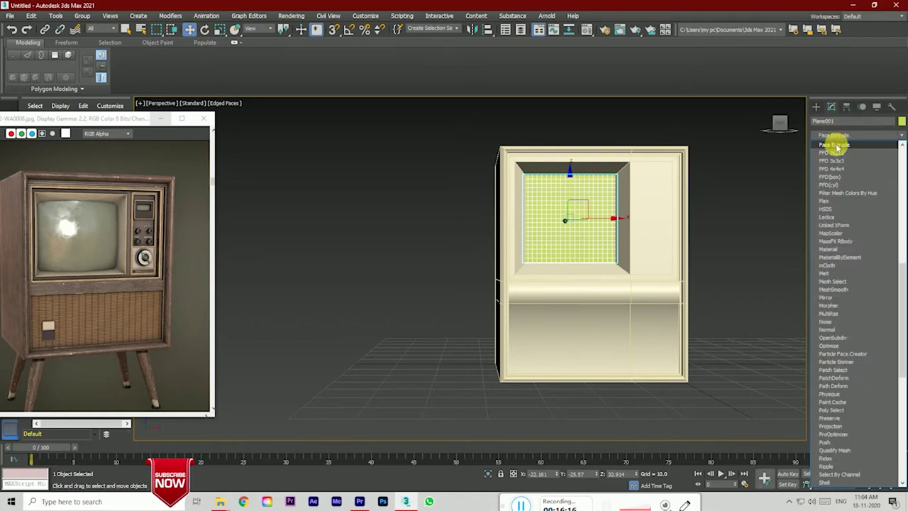
left_click(836, 168)
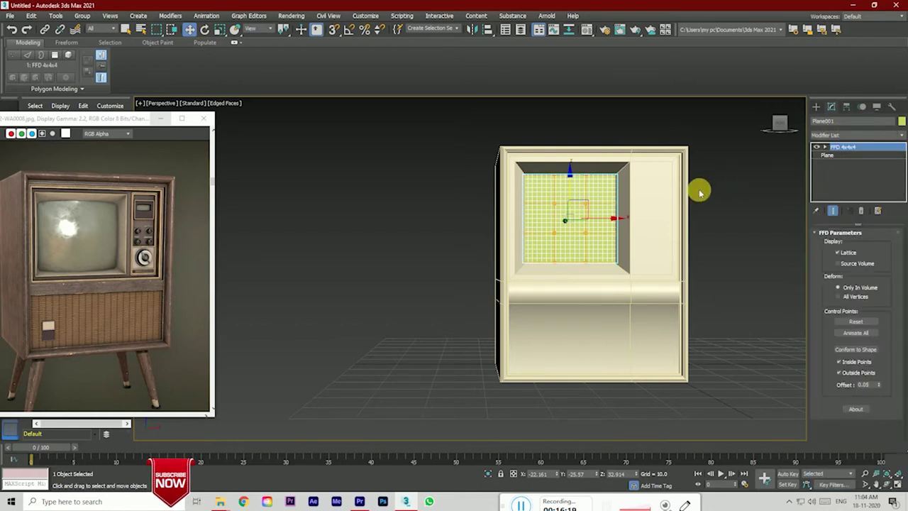
mouse_move(780, 124)
left_click_drag(781, 126, 770, 131)
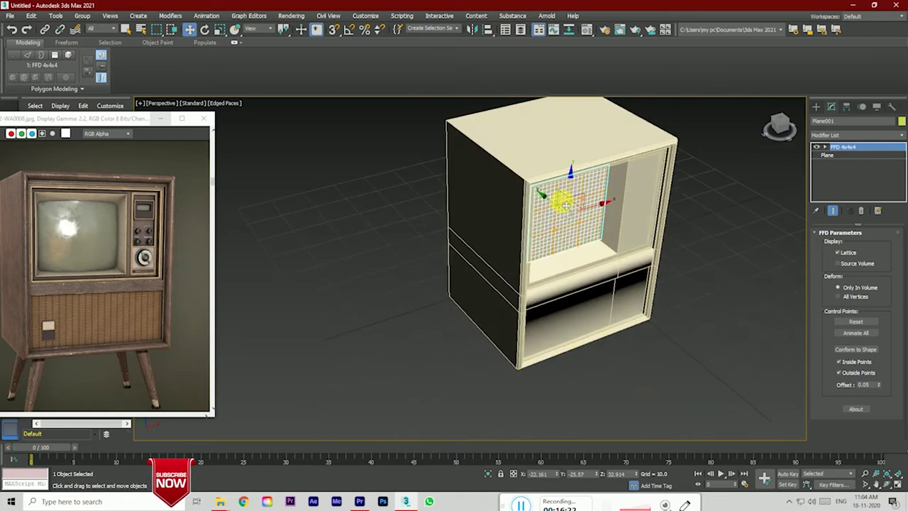
left_click_drag(558, 197, 653, 309)
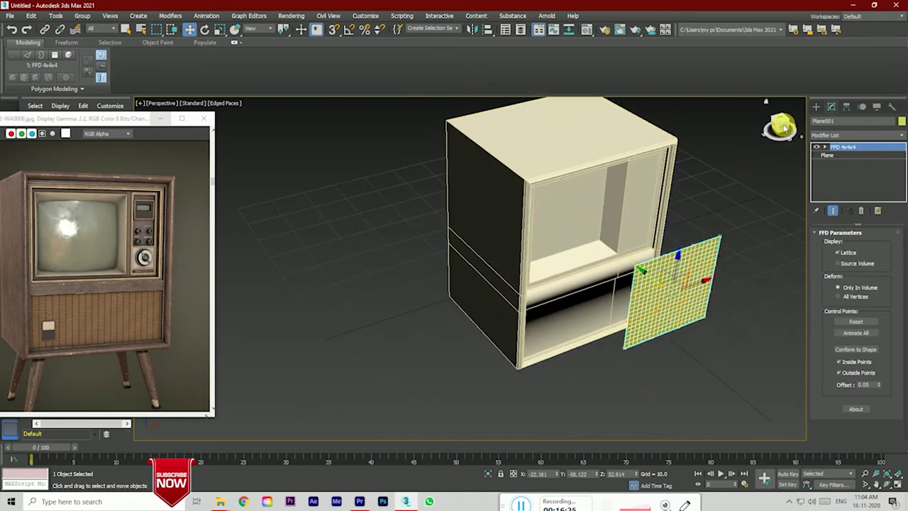
left_click_drag(779, 126, 788, 128)
Step: At Control Points level, select the central lattice points and pull them outward to bulge the screen
left_click(825, 147)
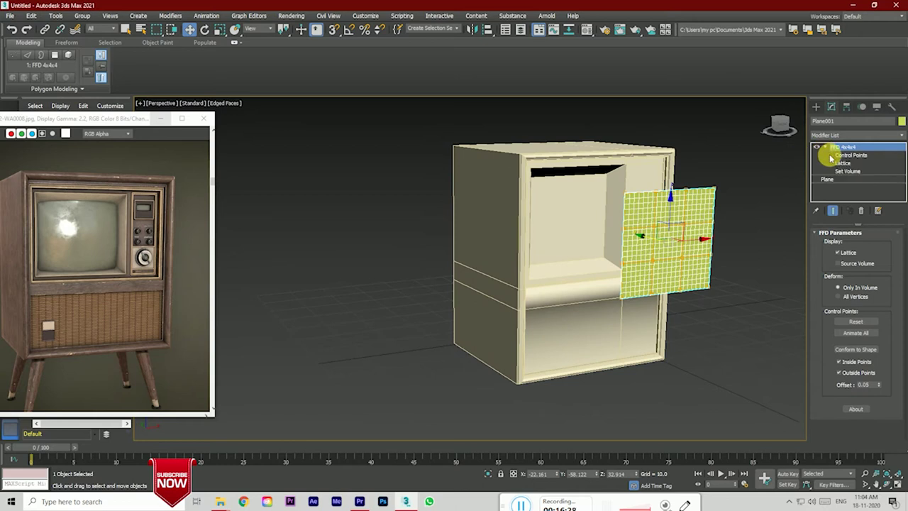
left_click(851, 155)
left_click_drag(778, 129, 770, 132)
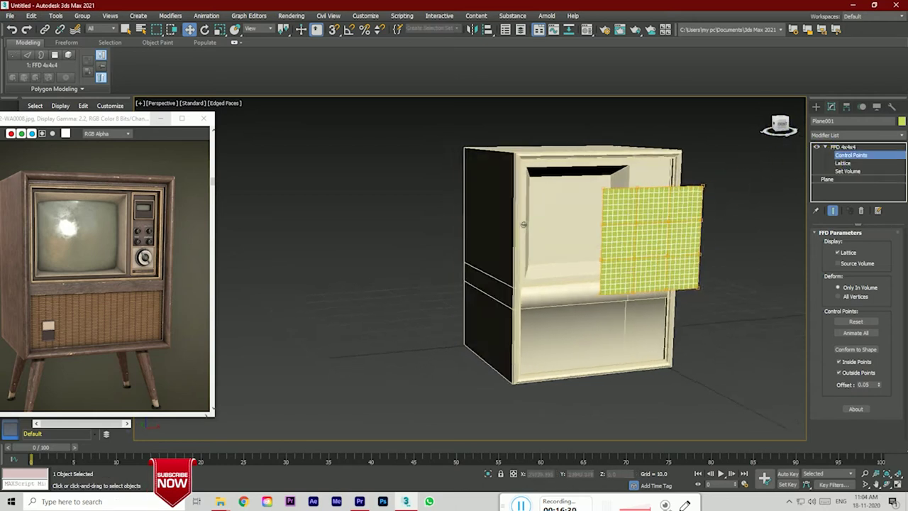
left_click(632, 229)
scroll(670, 235, "up", 2)
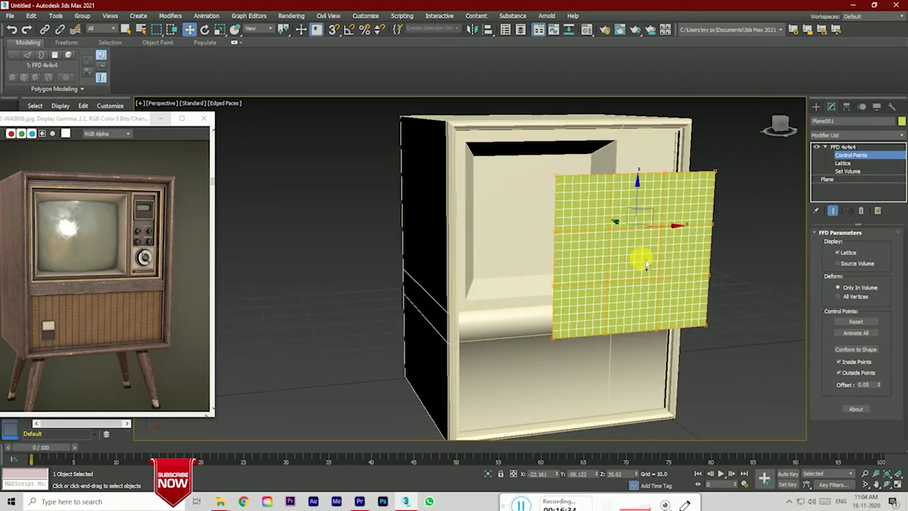
left_click_drag(611, 286, 660, 282)
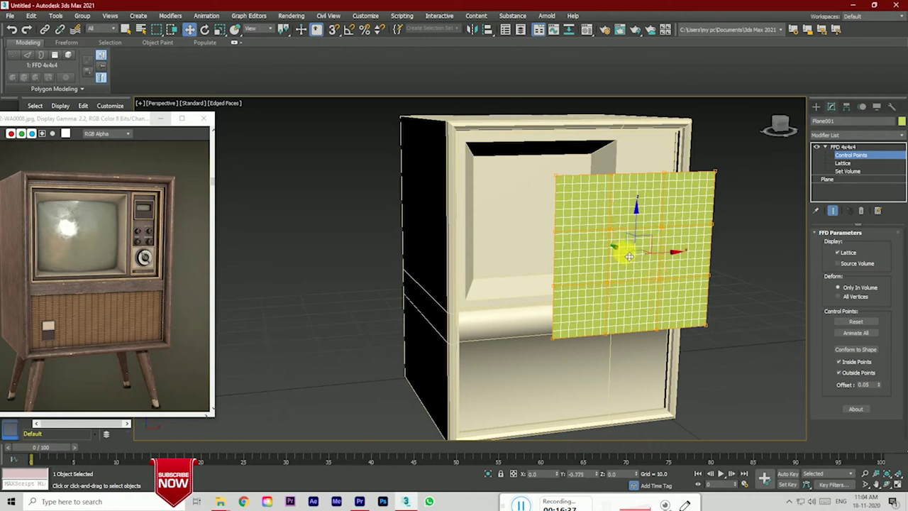
left_click(626, 264)
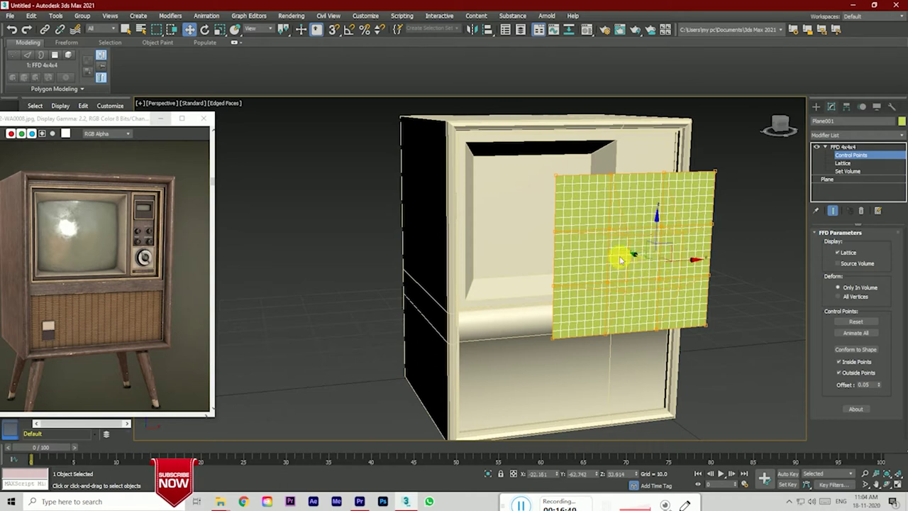
left_click(779, 122)
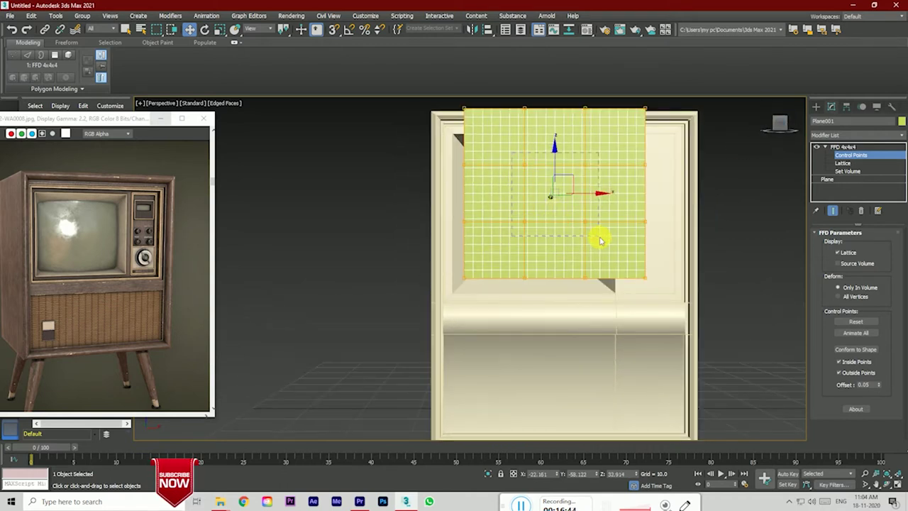
left_click(783, 122)
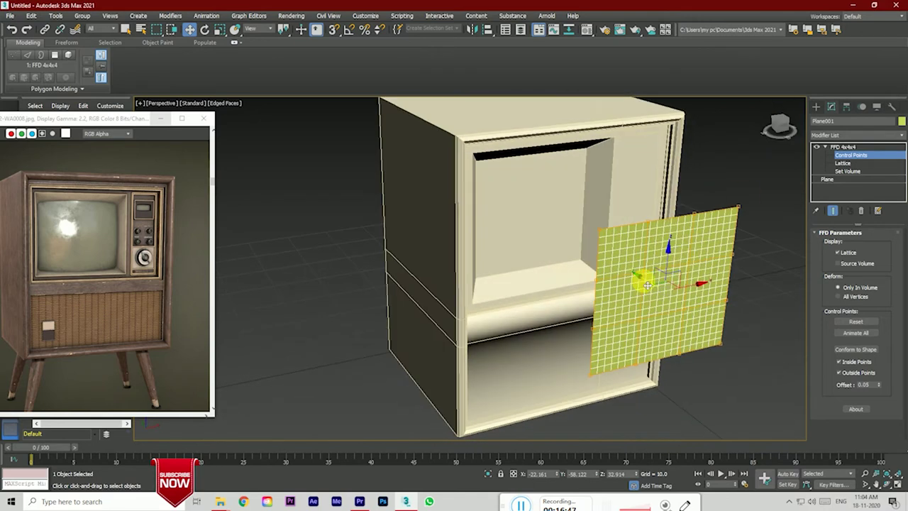
mouse_move(648, 285)
left_mouse_down()
mouse_move(677, 310)
mouse_move(669, 307)
left_mouse_up()
left_click(759, 318)
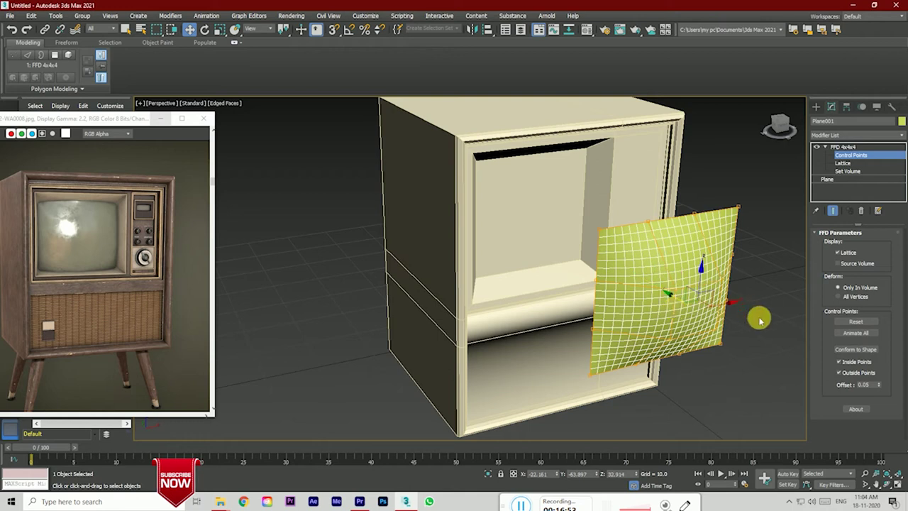
mouse_move(784, 134)
left_mouse_down()
mouse_move(468, 223)
mouse_move(776, 192)
left_mouse_up()
left_click(843, 146)
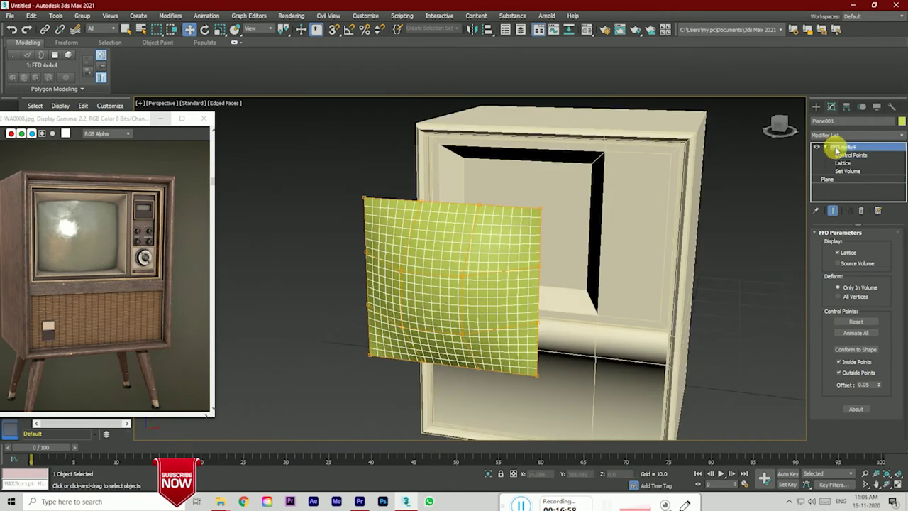
left_click(766, 229)
Step: Move the bulged screen plane into the cabinet's opening and scale it down to fit the recess
left_click_drag(777, 126, 467, 222)
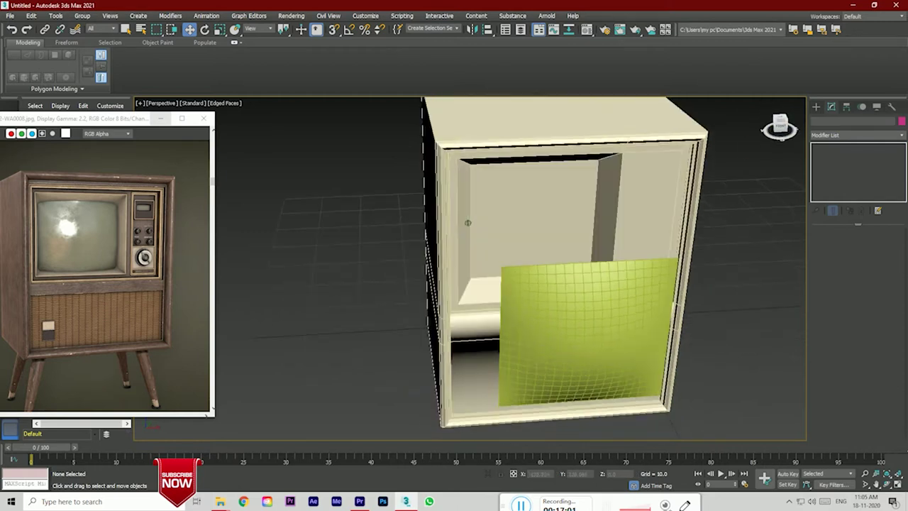
middle_click_drag(467, 223, 468, 222, "alt")
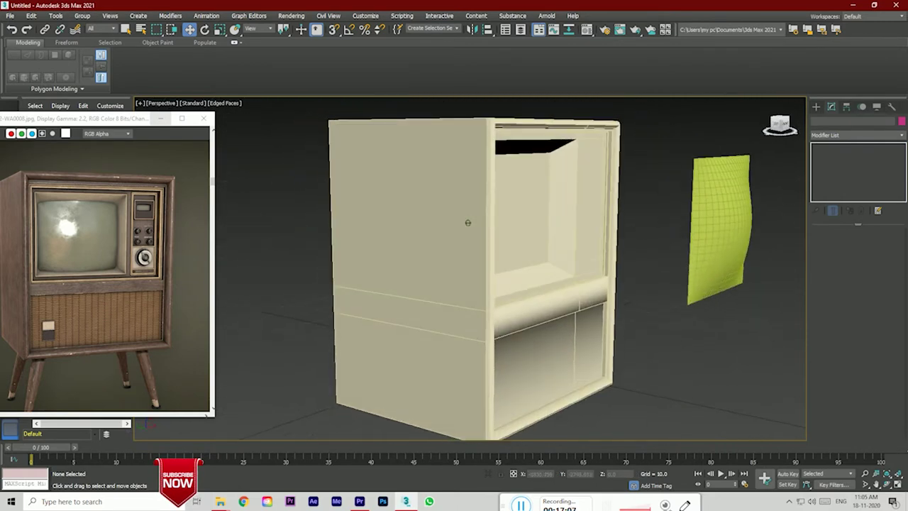
left_click(736, 232)
left_click_drag(691, 237, 542, 215)
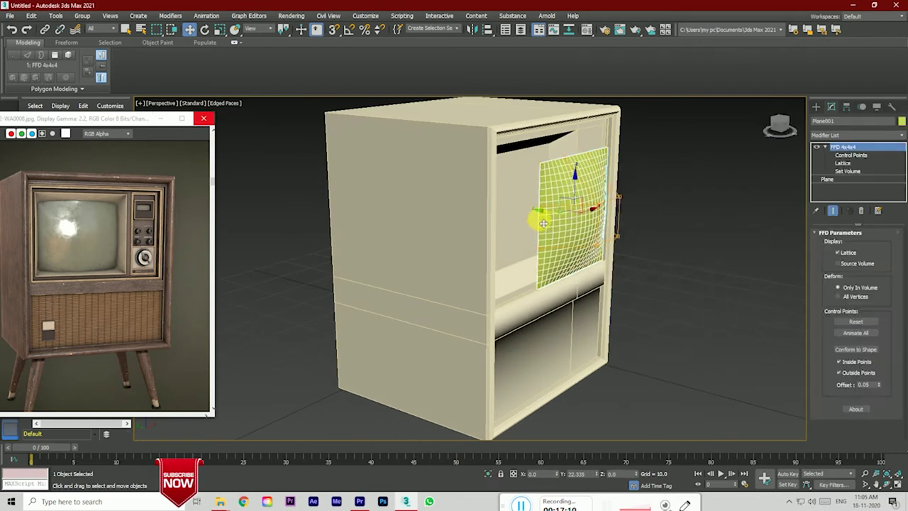
left_click(784, 127)
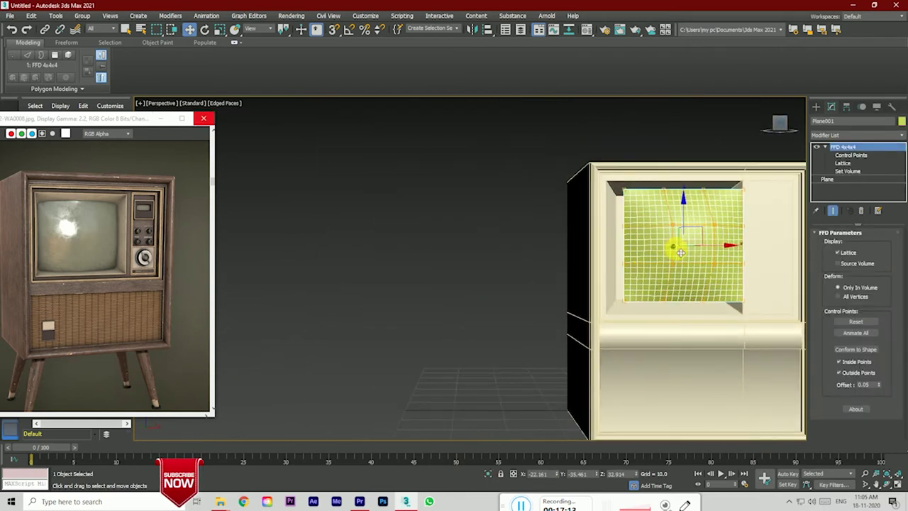
left_click_drag(681, 252, 663, 258)
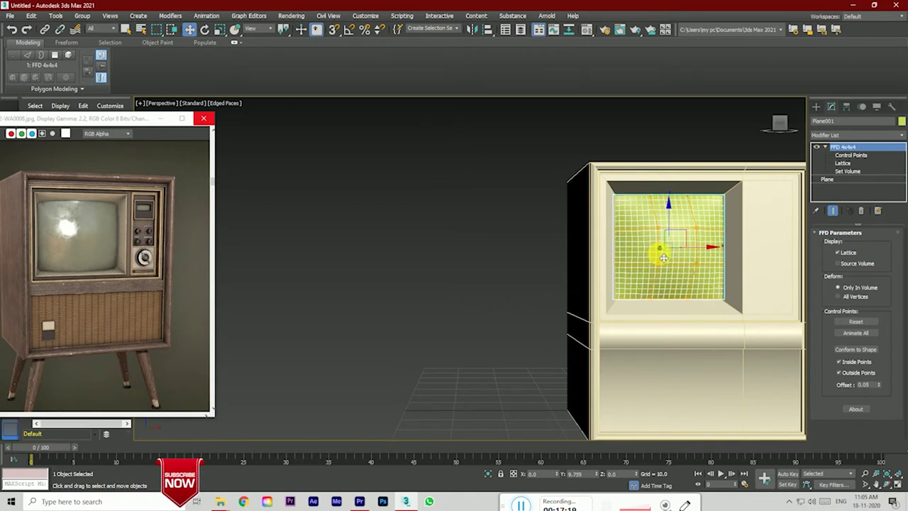
left_click_drag(780, 125, 673, 184)
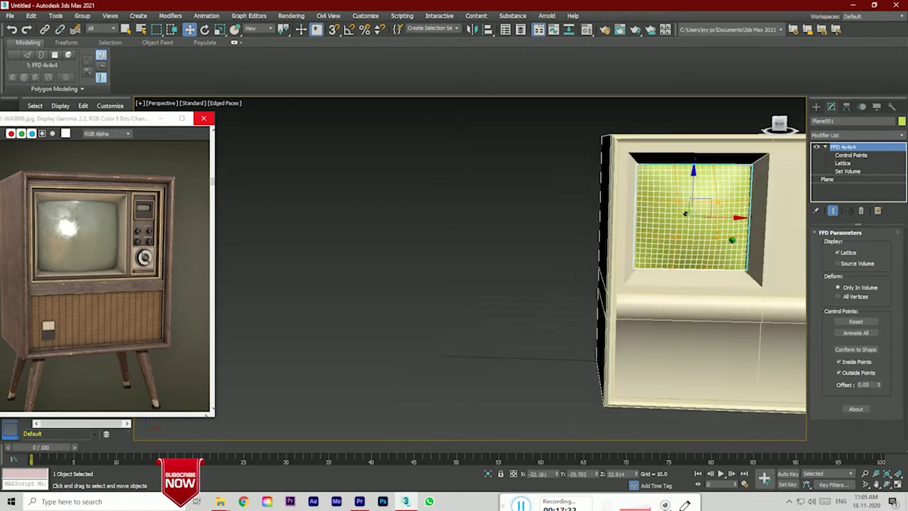
scroll(633, 237, "up", 2)
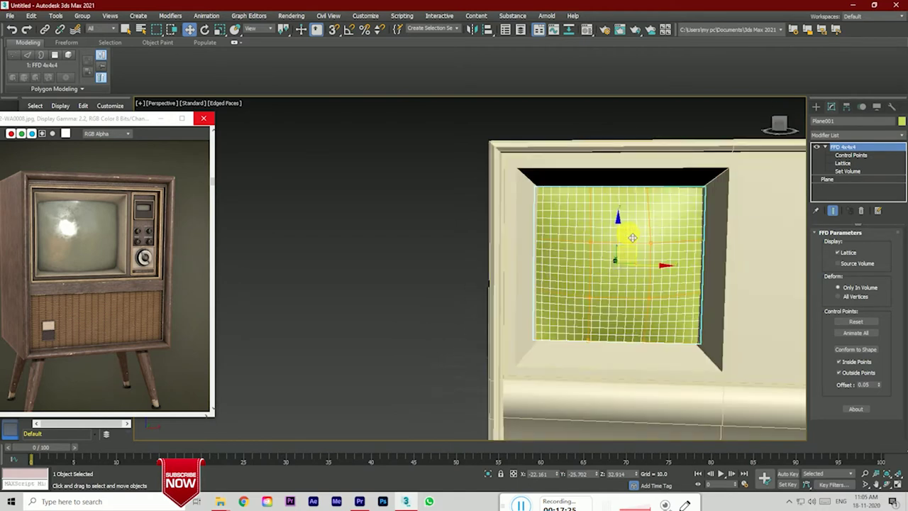
Step: Rework the FFD lattice control points on the screen, undoing the first bulge attempt
left_click(857, 156)
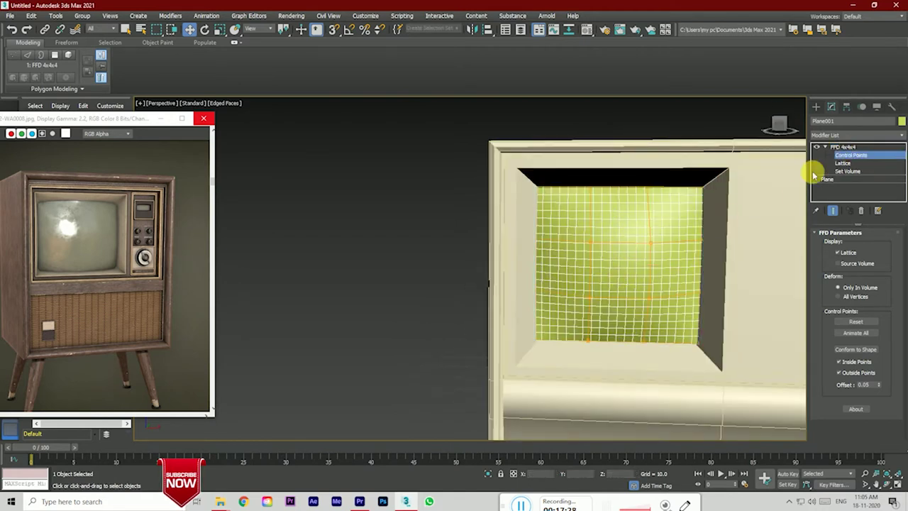
left_click(779, 122)
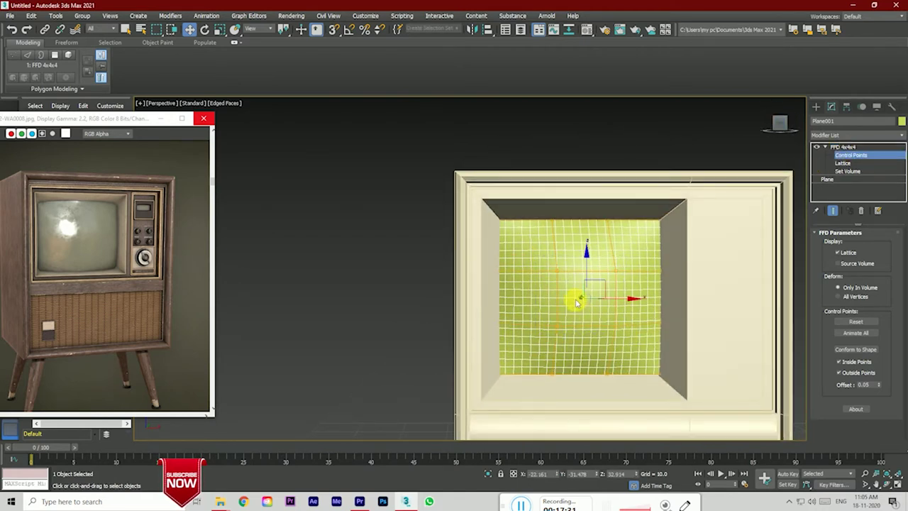
left_click_drag(582, 303, 586, 303)
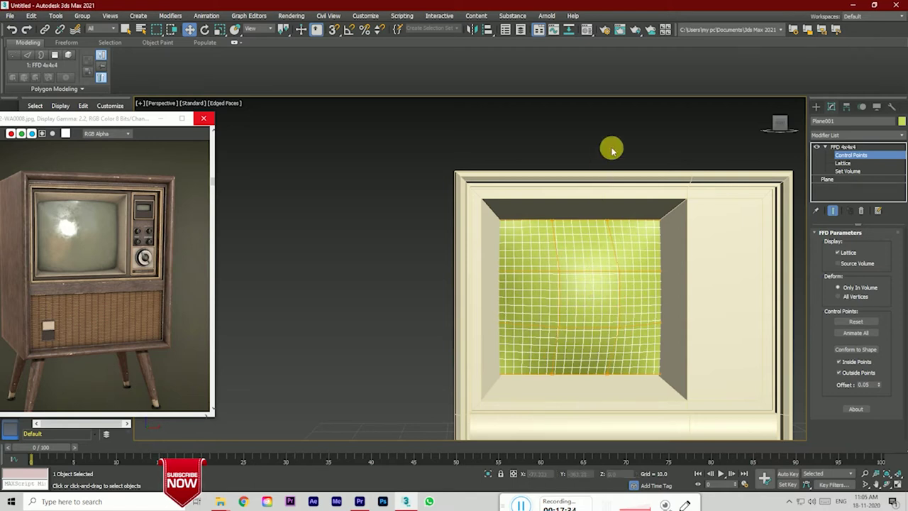
left_click(781, 122)
middle_click_drag(642, 312, 751, 157, "alt")
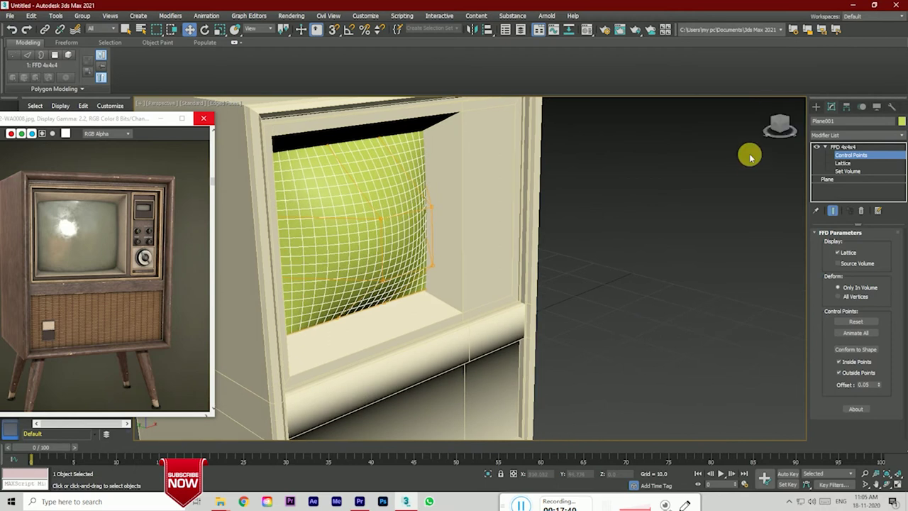
key("ctrl+z")
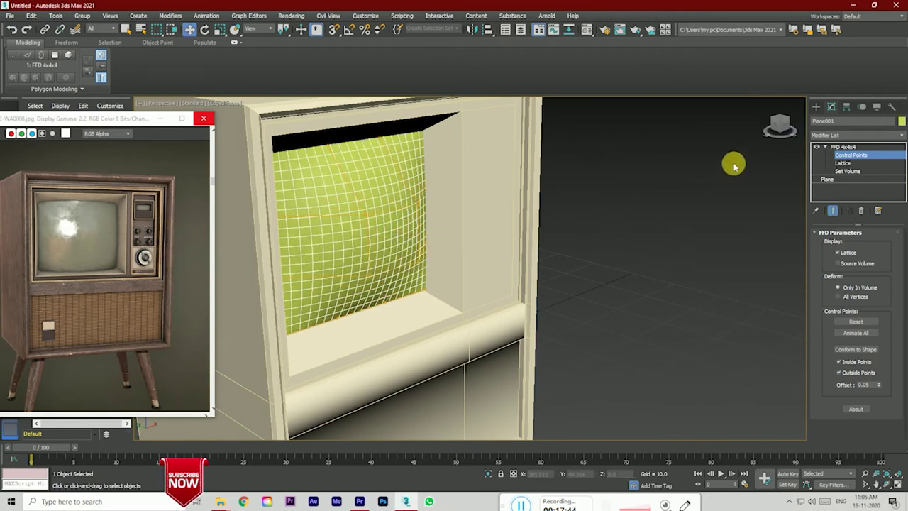
left_click(786, 127)
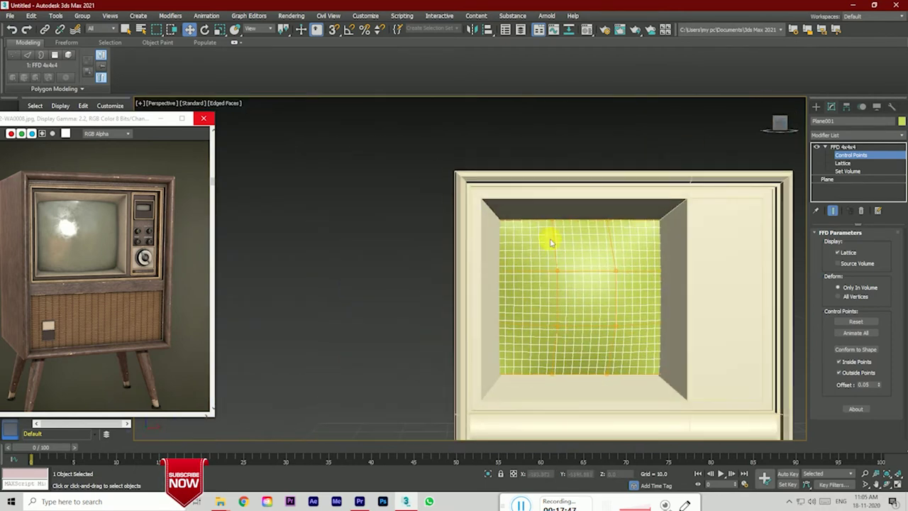
left_click_drag(514, 231, 515, 232)
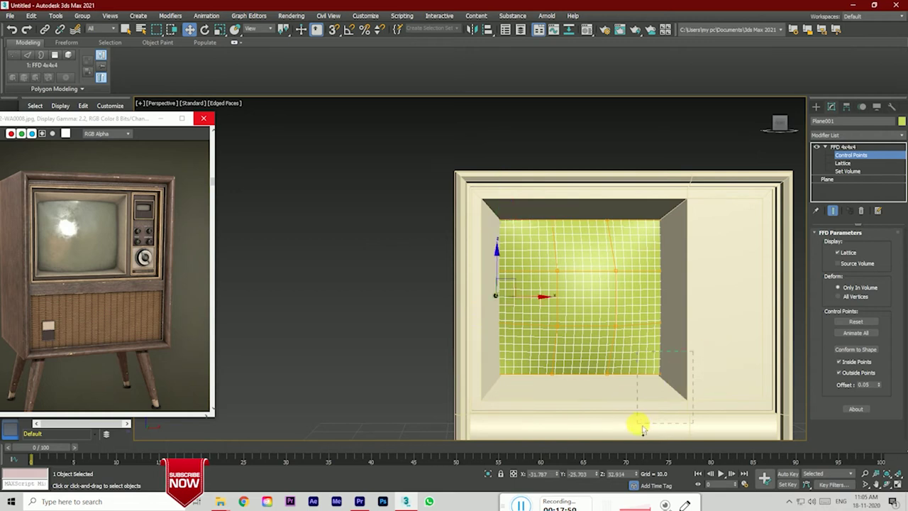
left_click_drag(693, 351, 642, 427)
Step: Push the control points out to bulge the screen and shift the lattice toward the viewer
left_click_drag(754, 137, 629, 193)
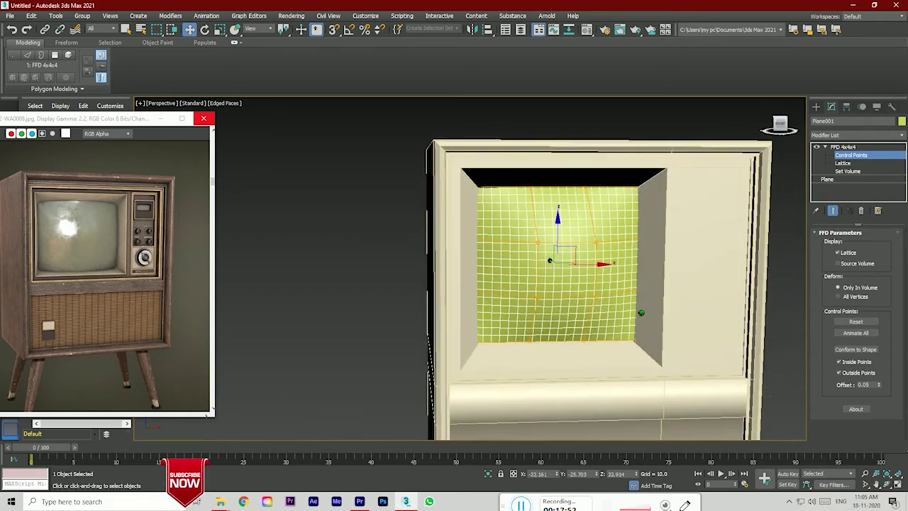
left_click_drag(501, 203, 500, 203)
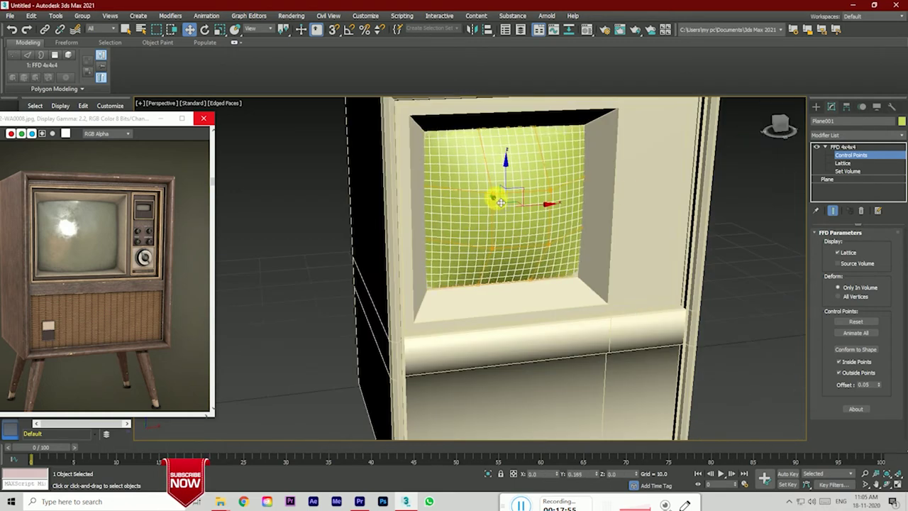
left_click(538, 218)
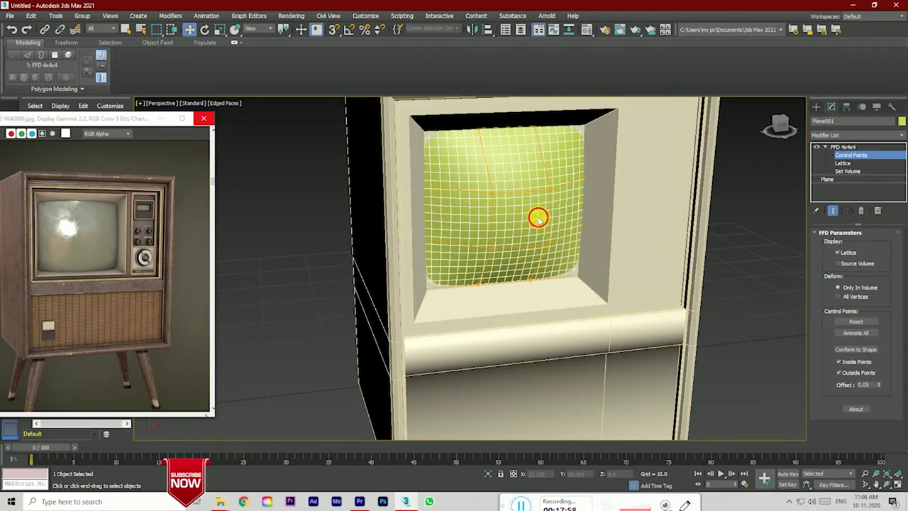
left_click(844, 147)
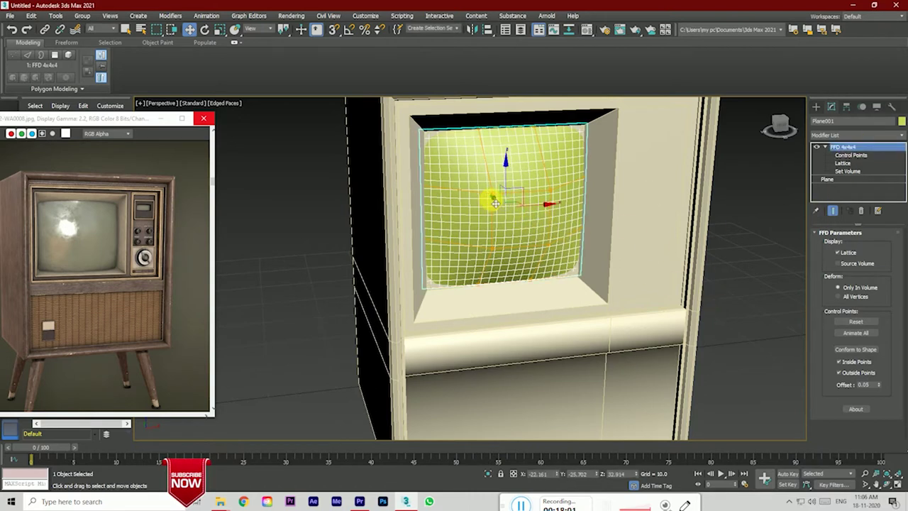
left_click_drag(495, 204, 499, 204)
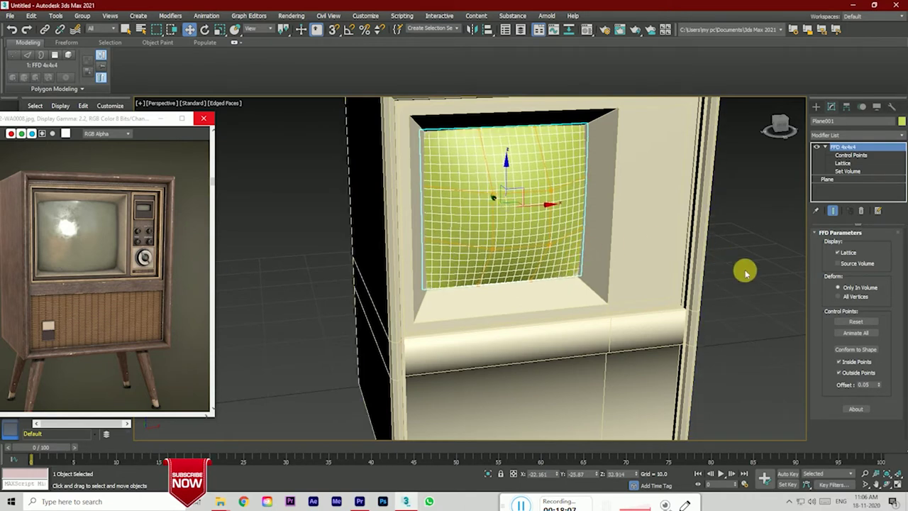
left_click_drag(496, 203, 514, 215)
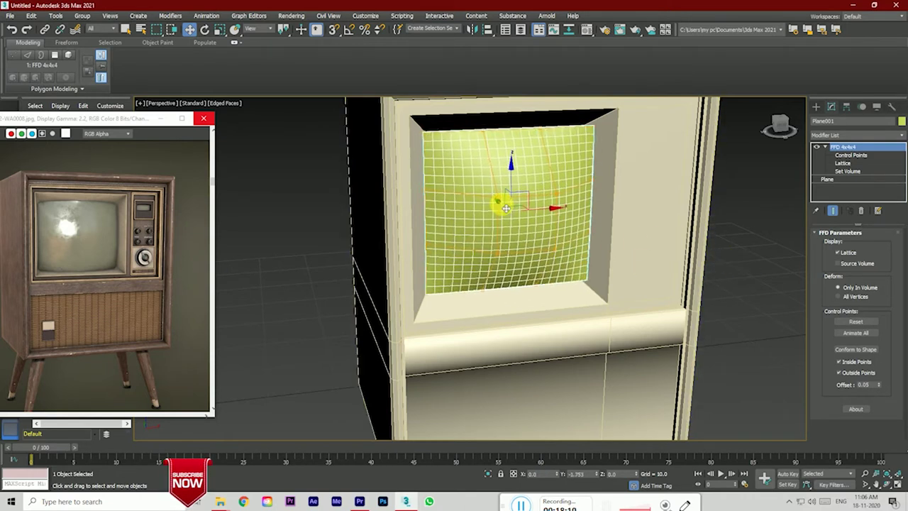
Step: Convert the screen plane to an Editable Poly
left_click(829, 179)
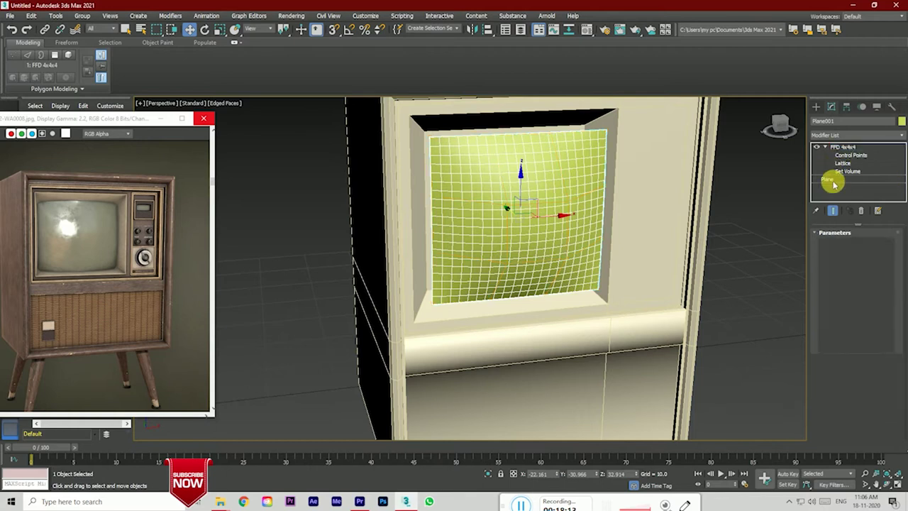
left_click(770, 220)
left_click(533, 217)
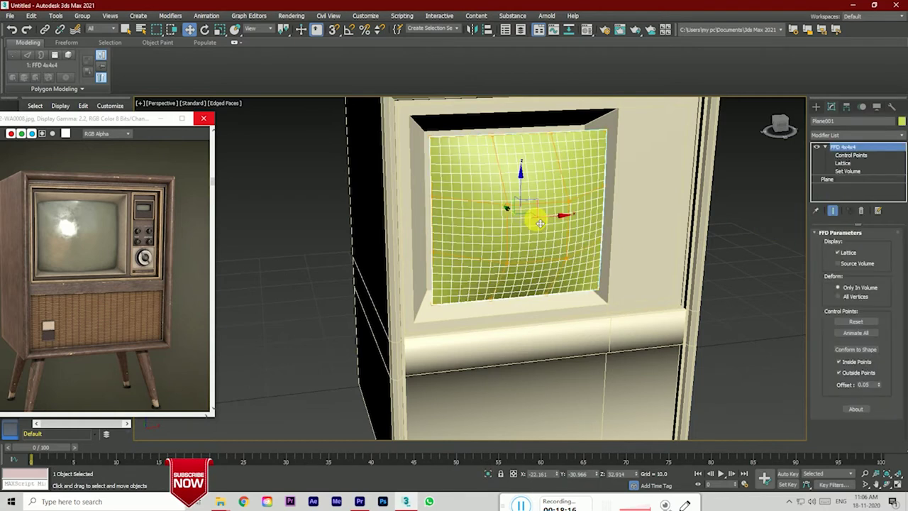
right_click(534, 212)
left_click(642, 321)
Step: Select the screen's corner vertices and scale them inward to round the corners
left_click(833, 243)
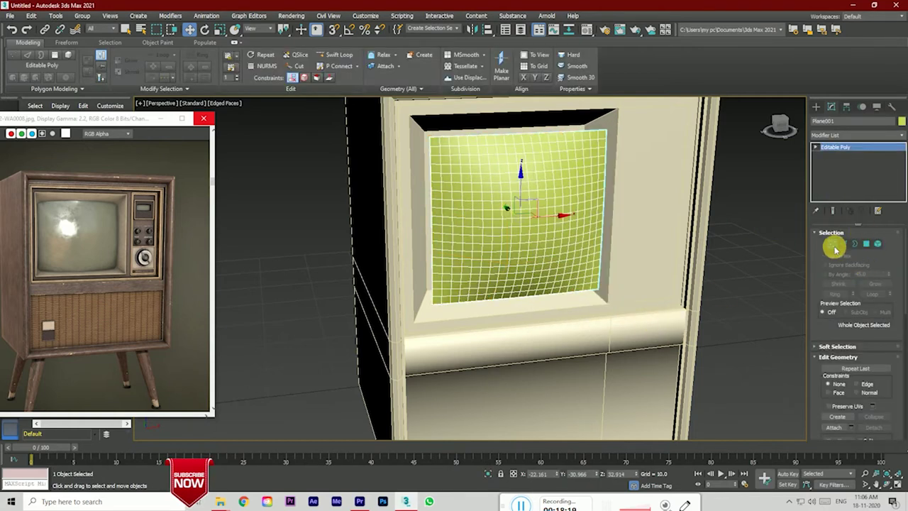
scroll(449, 146, "up", 2)
left_click(419, 130)
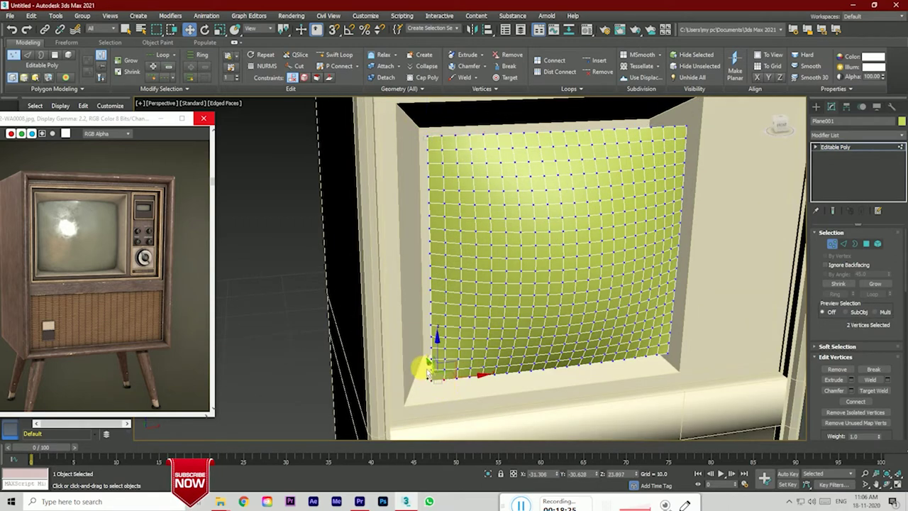
left_click(428, 135, "ctrl")
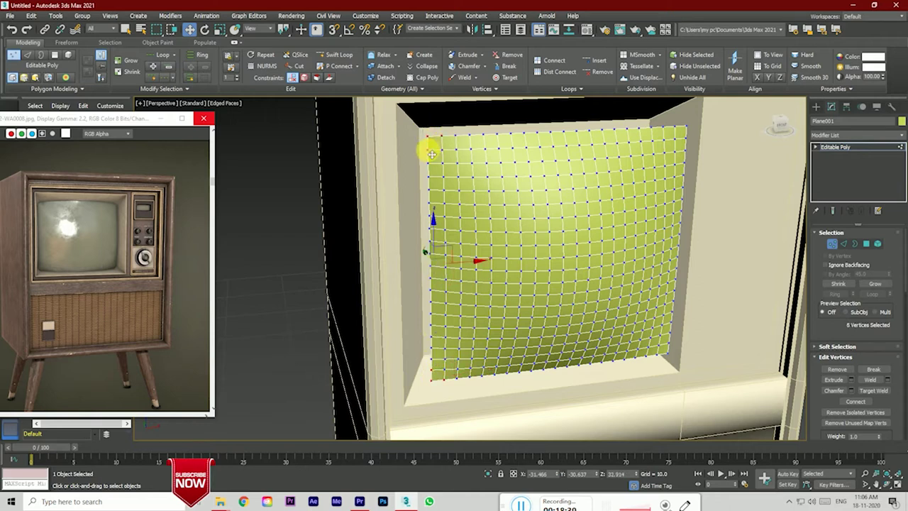
left_click(687, 130, "ctrl")
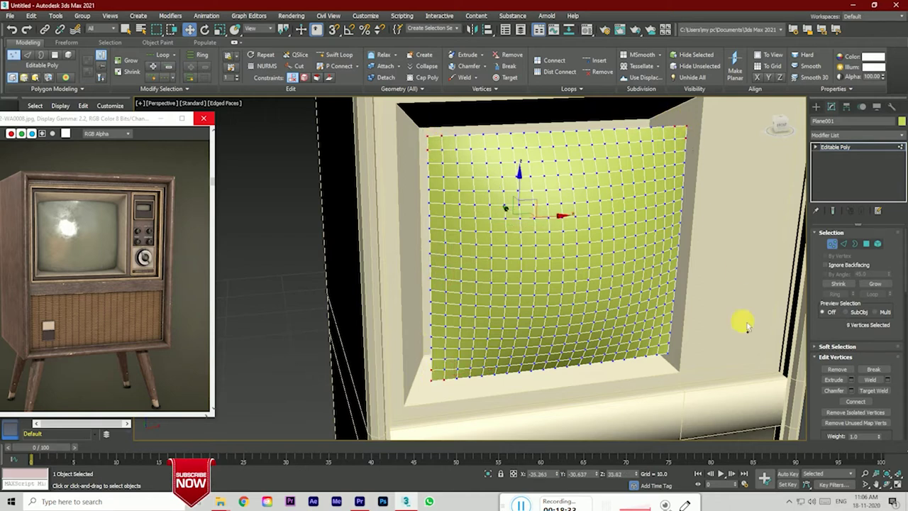
left_click(670, 362, "ctrl")
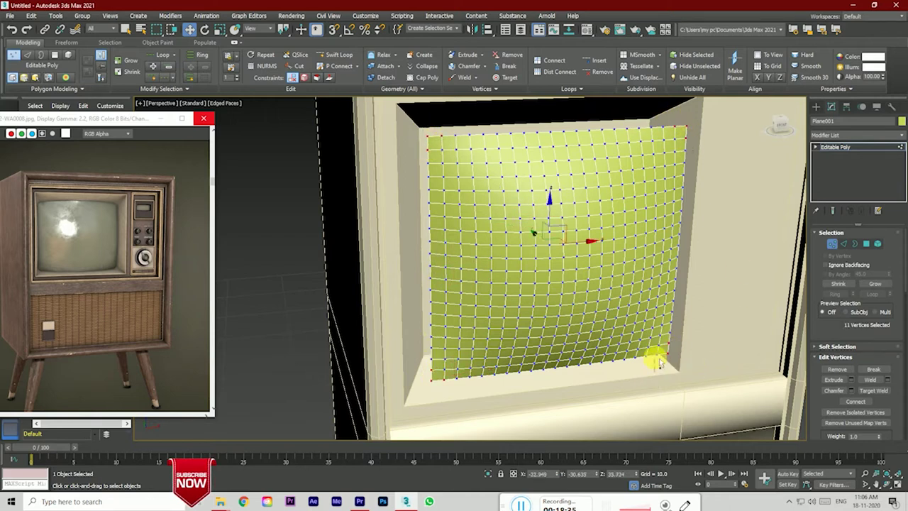
left_click(220, 29)
left_click_drag(558, 252, 564, 255)
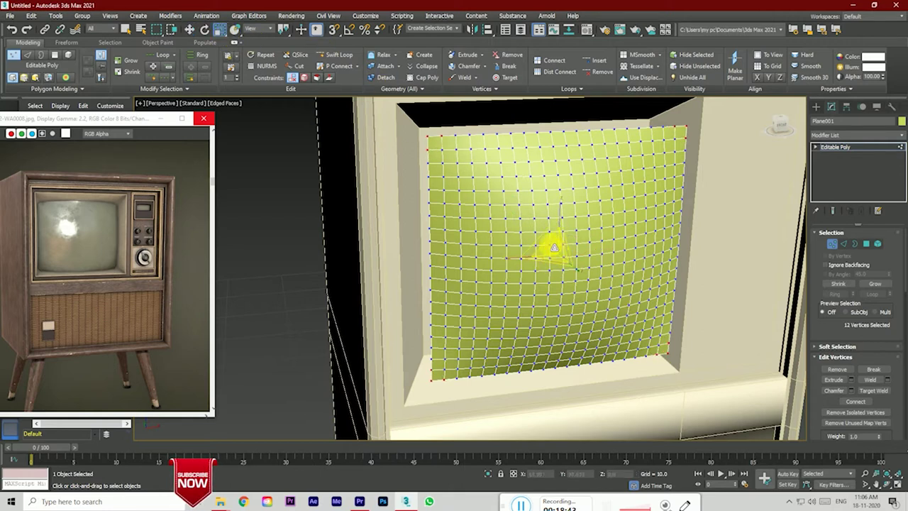
left_click_drag(555, 249, 564, 254)
Step: Undo the extra inward scaling, then reselect and deselect the top-left, top-right and bottom-right corners
key("ctrl+z")
left_click(448, 389)
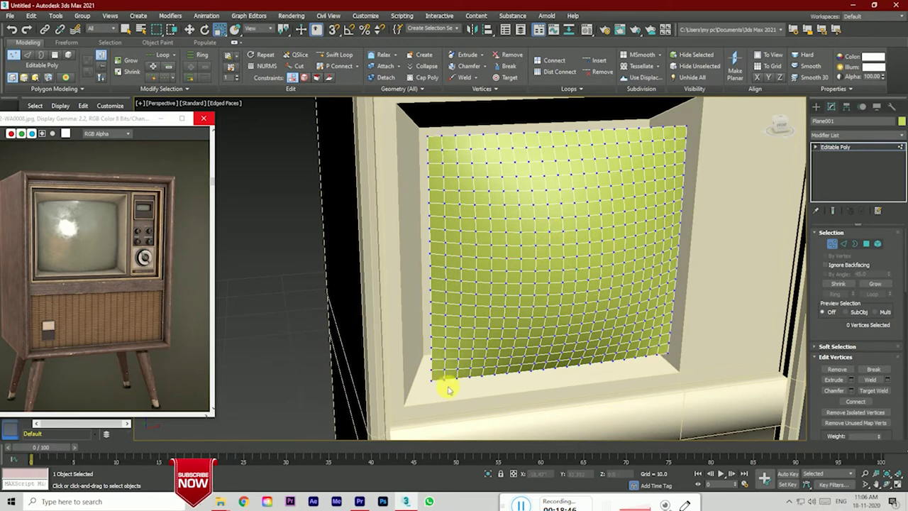
left_click(430, 149, "ctrl")
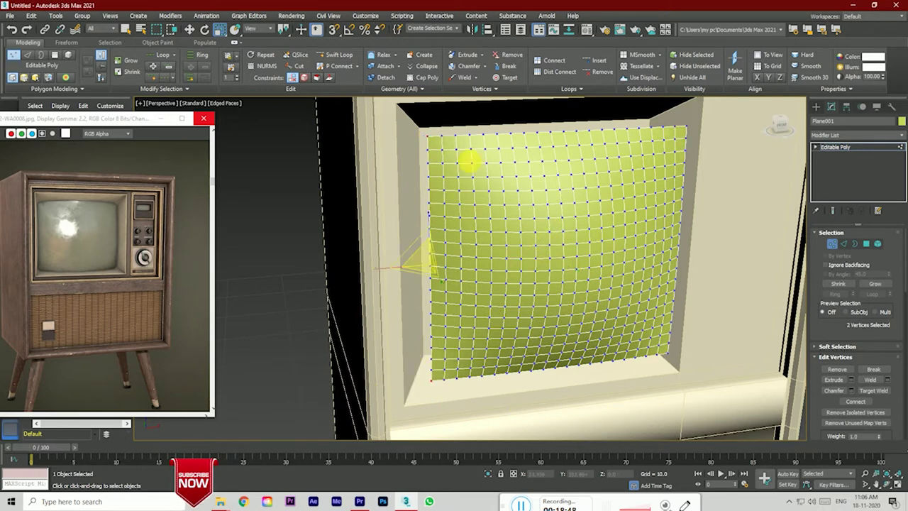
left_click(686, 127, "ctrl")
left_click(668, 353, "ctrl")
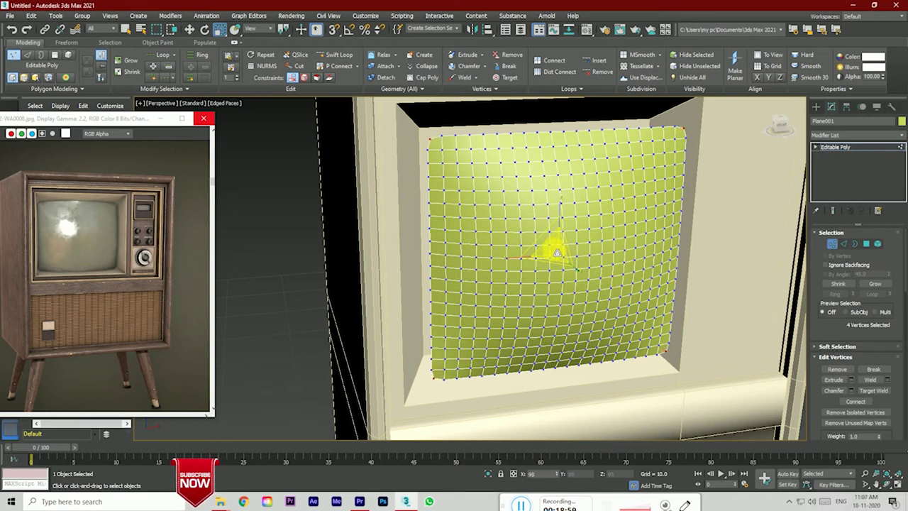
left_click(643, 301)
left_click(190, 29)
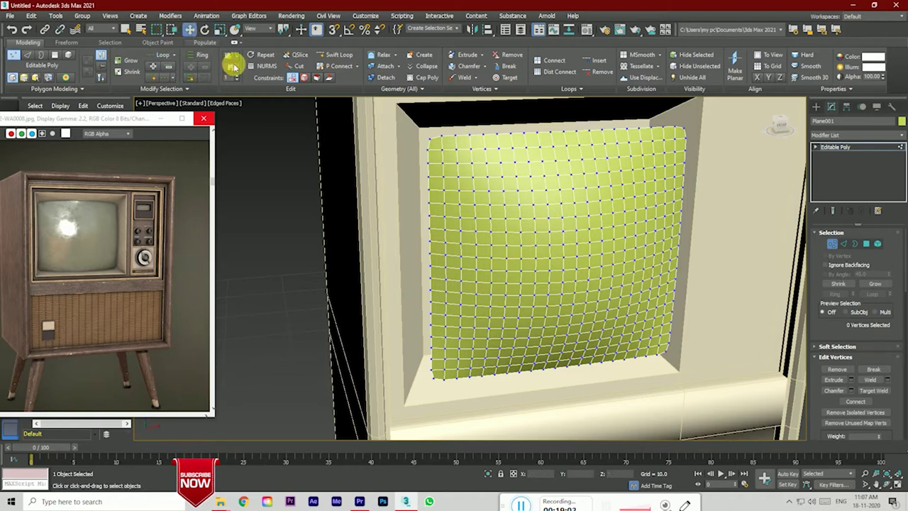
Step: Leave vertex mode, nudge the rounded screen into the recess from front view, and open the Modifier List
left_click(845, 147)
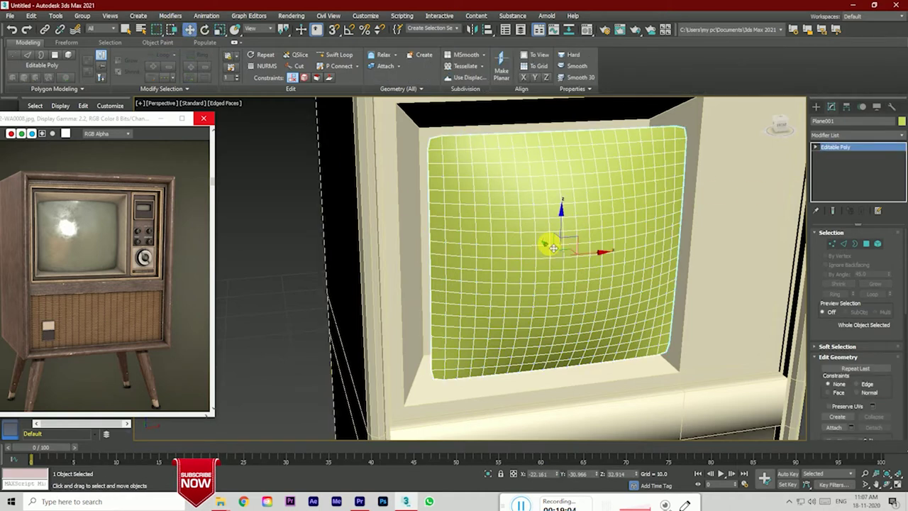
left_click_drag(553, 248, 535, 238)
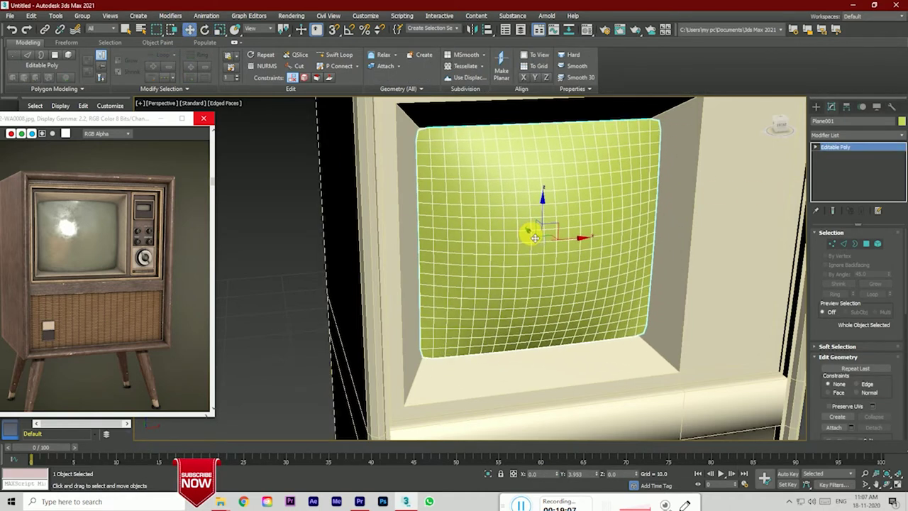
mouse_move(535, 239)
middle_mouse_down("alt")
mouse_move(564, 258)
mouse_move(645, 209)
mouse_move(567, 262)
mouse_move(710, 142)
middle_mouse_up("alt")
left_click_drag(504, 213, 500, 216)
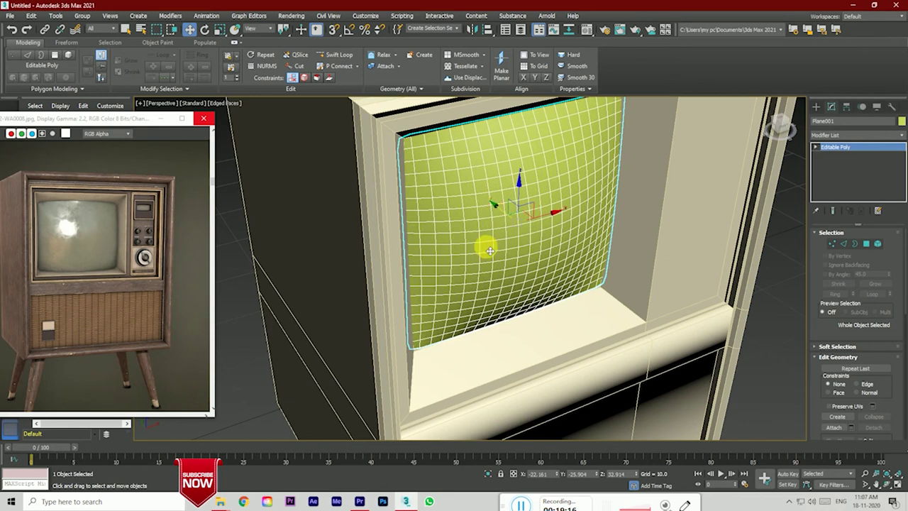
left_click(780, 125)
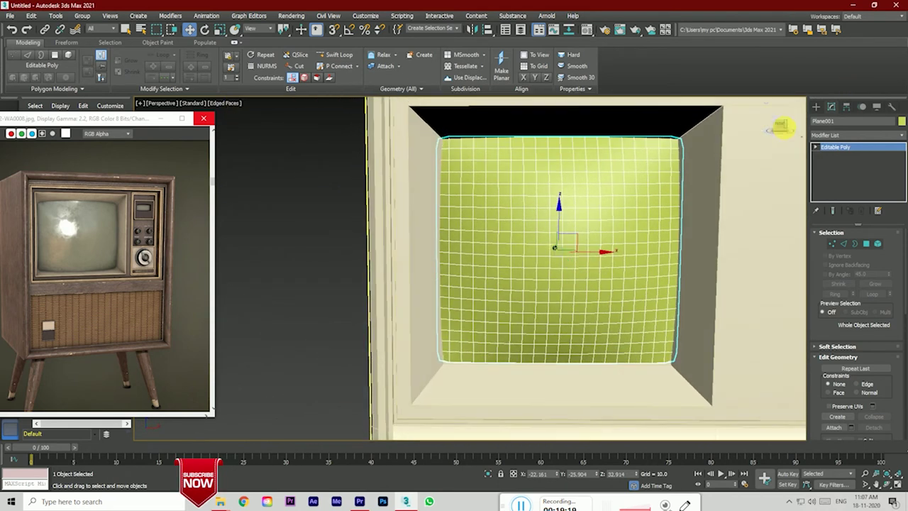
left_click(780, 126)
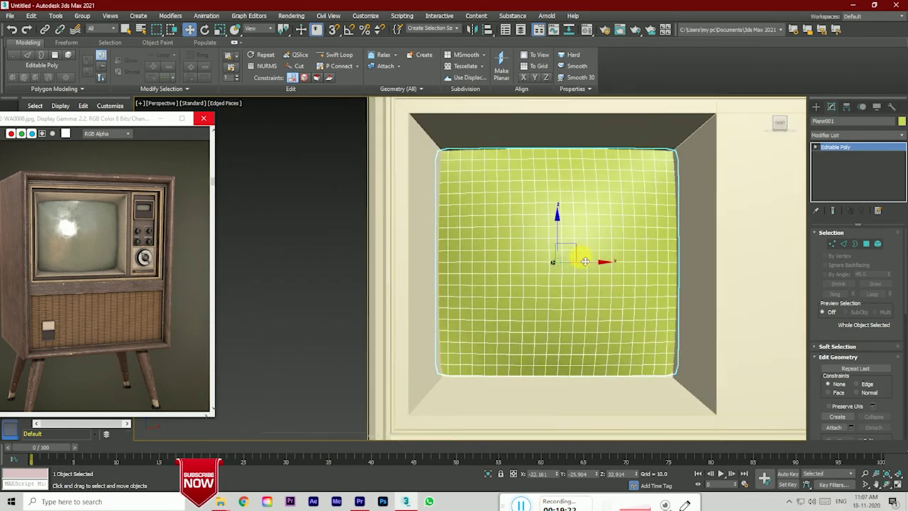
left_click_drag(563, 238, 567, 244)
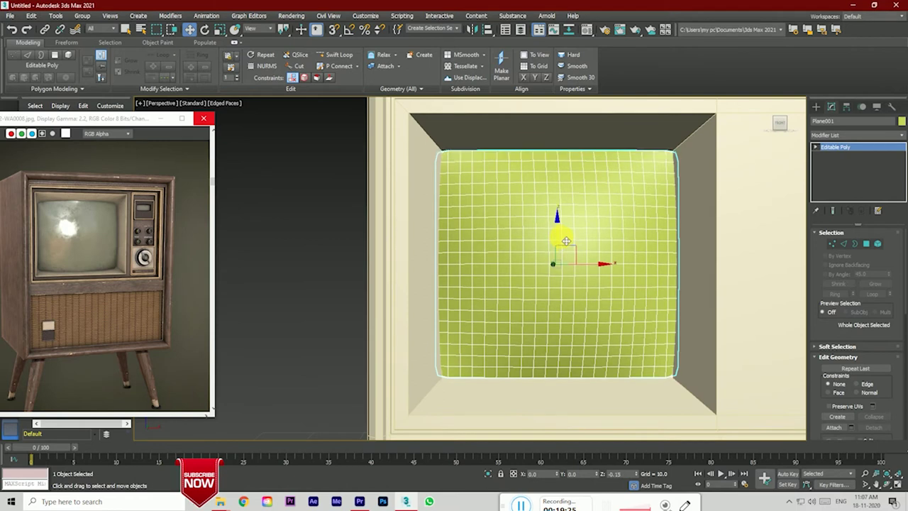
scroll(481, 206, "down", 2)
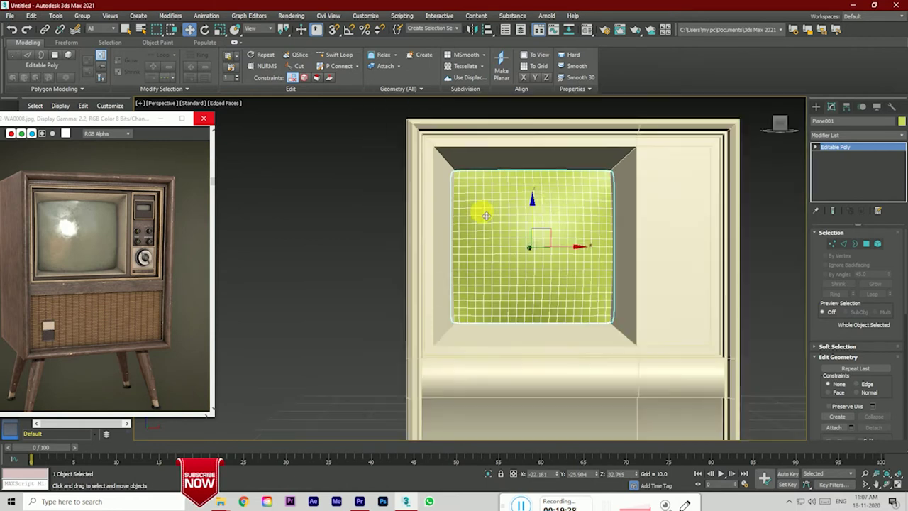
left_click_drag(778, 119, 781, 128)
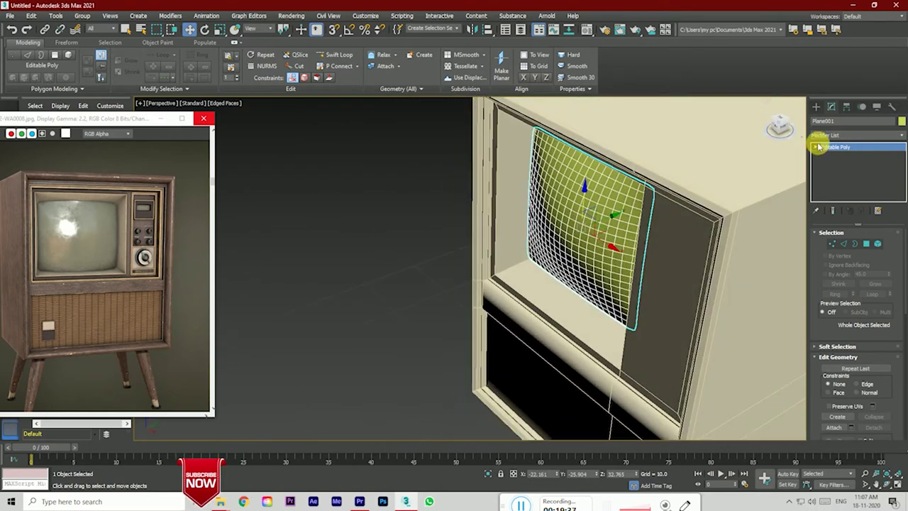
left_click(823, 135)
Step: Delete the FFD 3x3x3 modifier and add FFD 4x4x4 to the screen
scroll(837, 345, "down", 15)
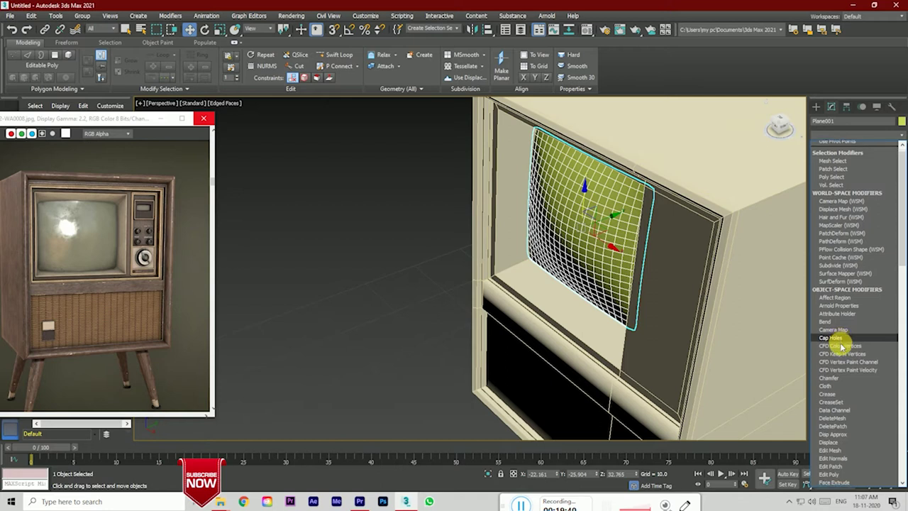
left_click(836, 162)
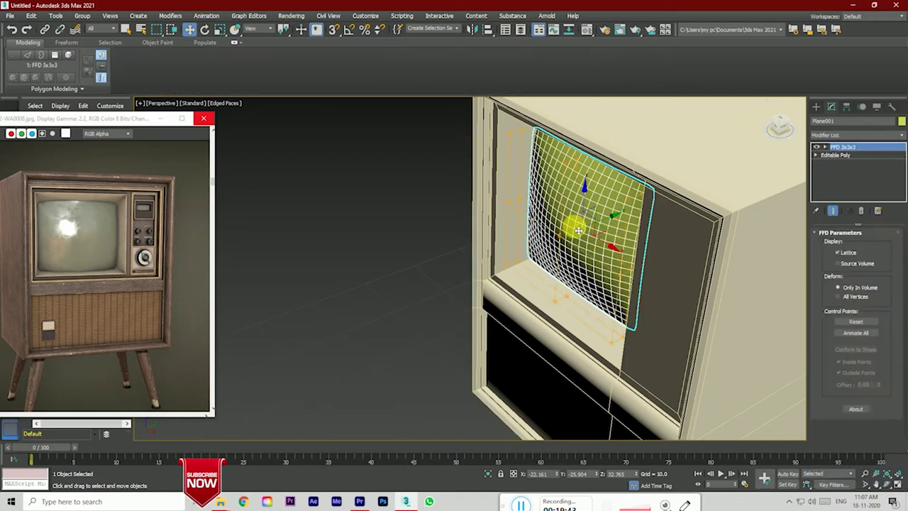
right_click(827, 147)
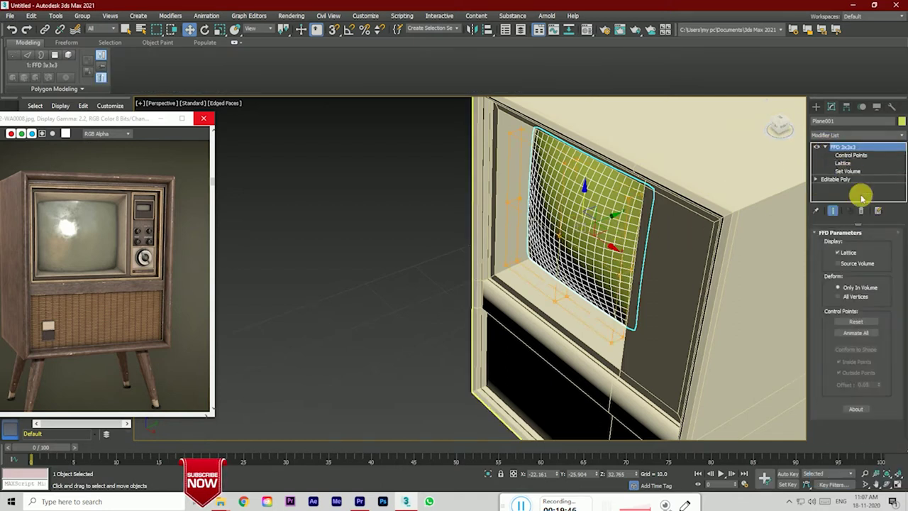
left_click(860, 193)
left_click(856, 136)
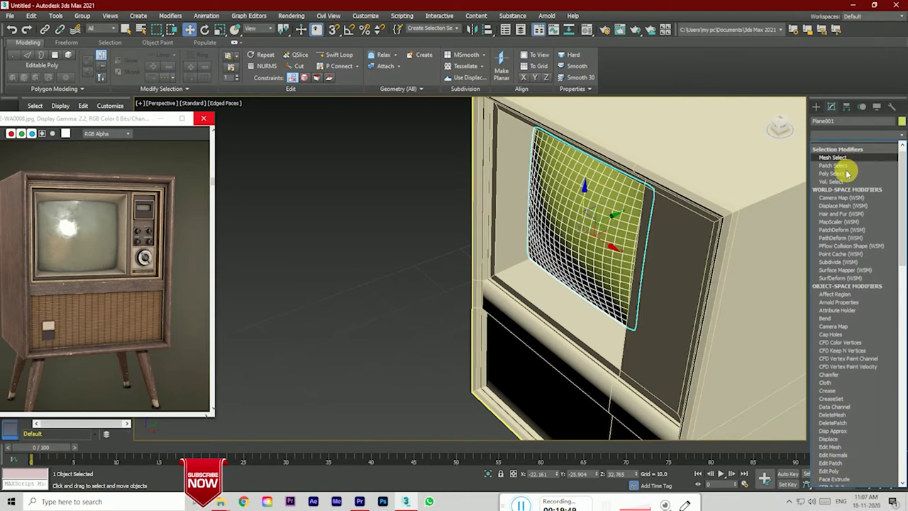
key("f")
left_click(845, 169)
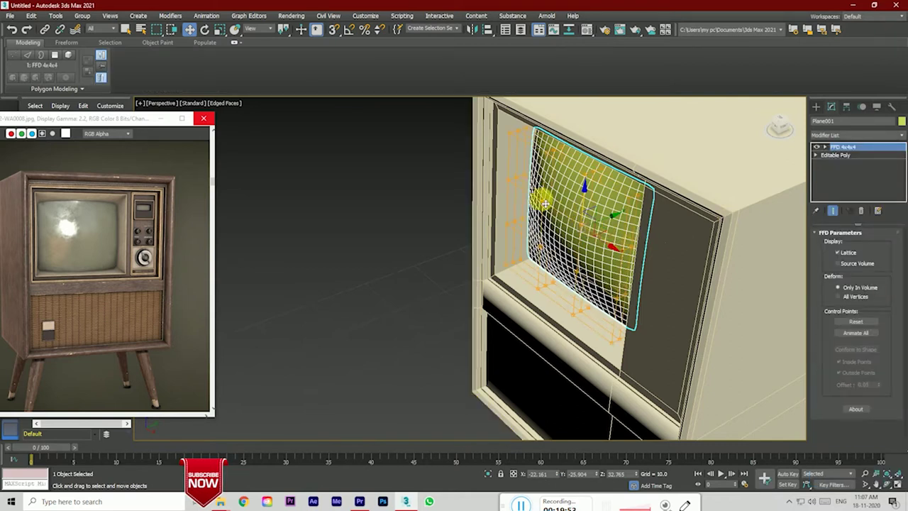
Step: Select all FFD 4x4x4 control points, inspect the lattice, then exit editing and deselect
left_click(778, 126)
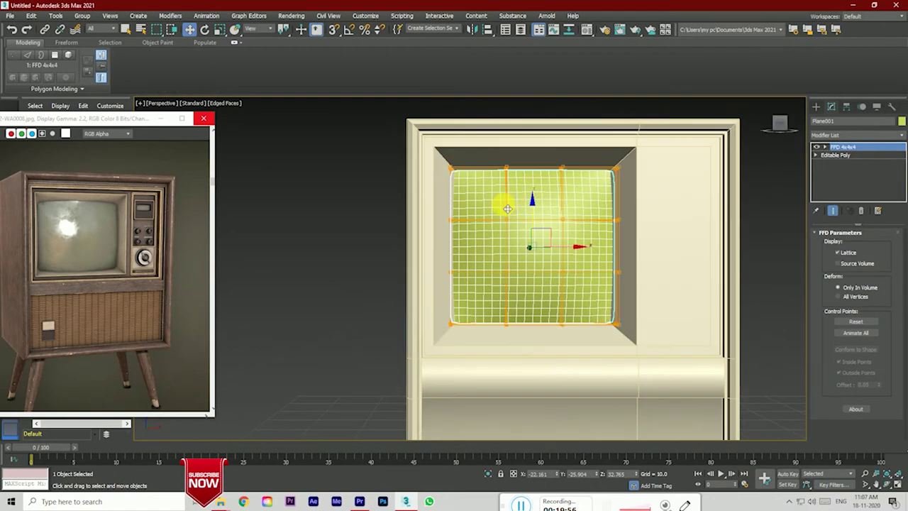
left_click(816, 147)
left_click(851, 154)
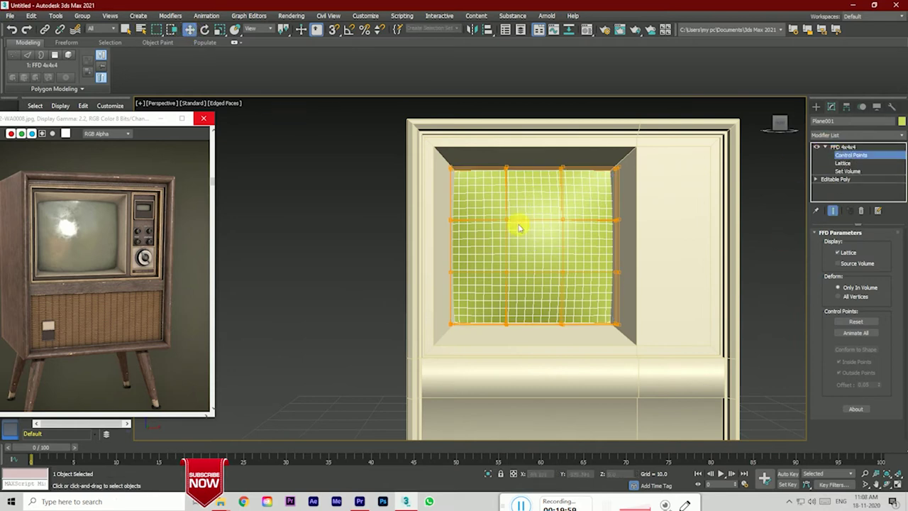
key("ctrl+a")
mouse_move(757, 148)
left_mouse_down()
mouse_move(472, 208)
mouse_move(490, 208)
left_mouse_up()
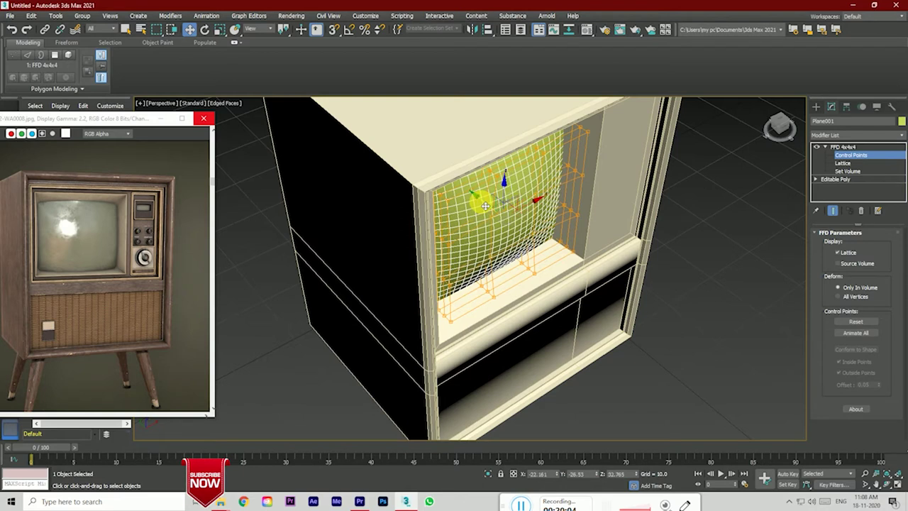
left_click_drag(769, 139, 738, 142)
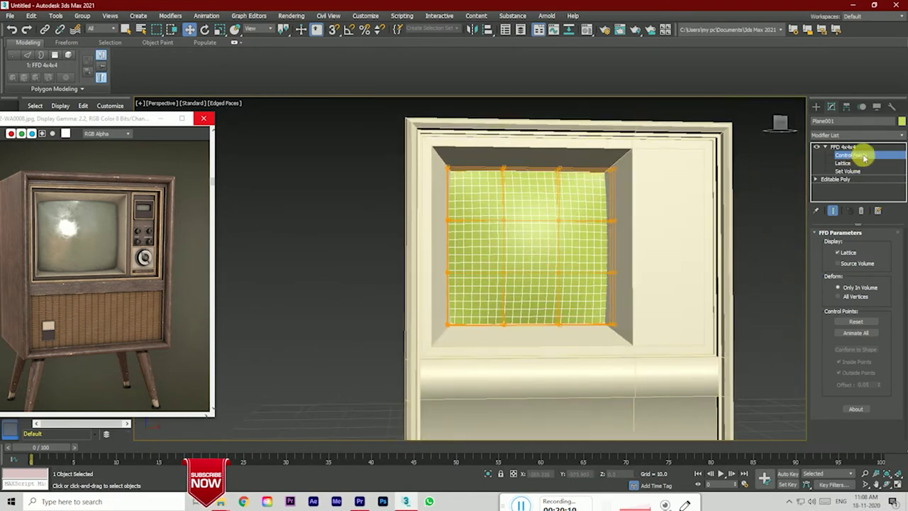
left_click(847, 178)
left_click(757, 229)
Step: Orbit to a downward-tilted front view and select the screen plane
left_click_drag(783, 146, 752, 153)
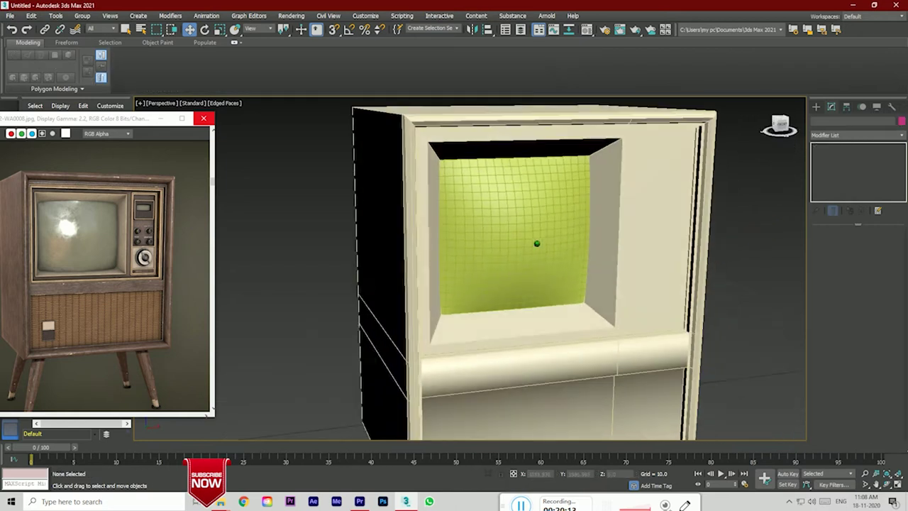
left_click(779, 128)
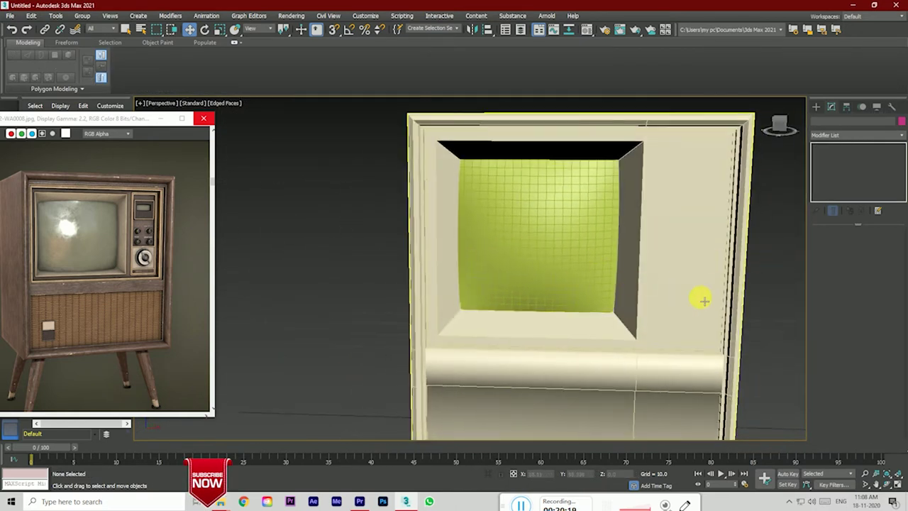
mouse_move(777, 122)
left_mouse_down()
mouse_move(781, 130)
mouse_move(780, 122)
left_mouse_up()
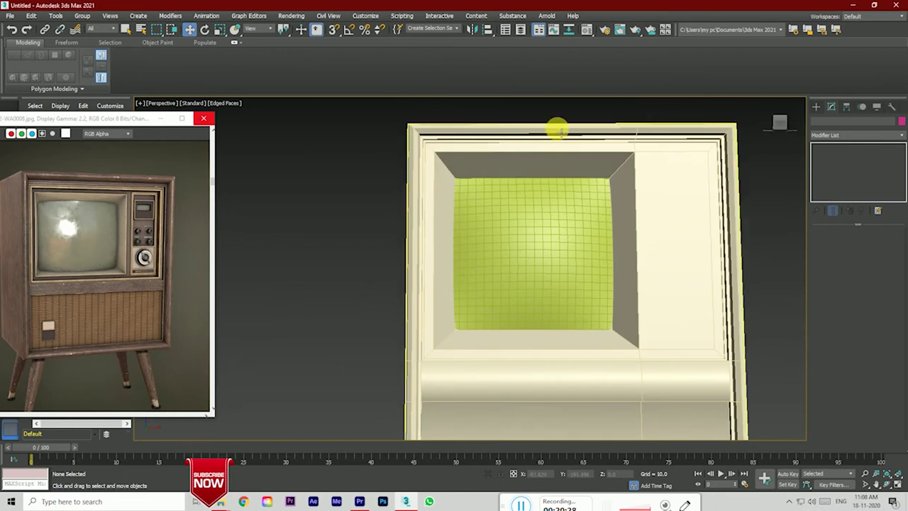
scroll(455, 177, "up", 2)
left_click(518, 201)
right_click(512, 193)
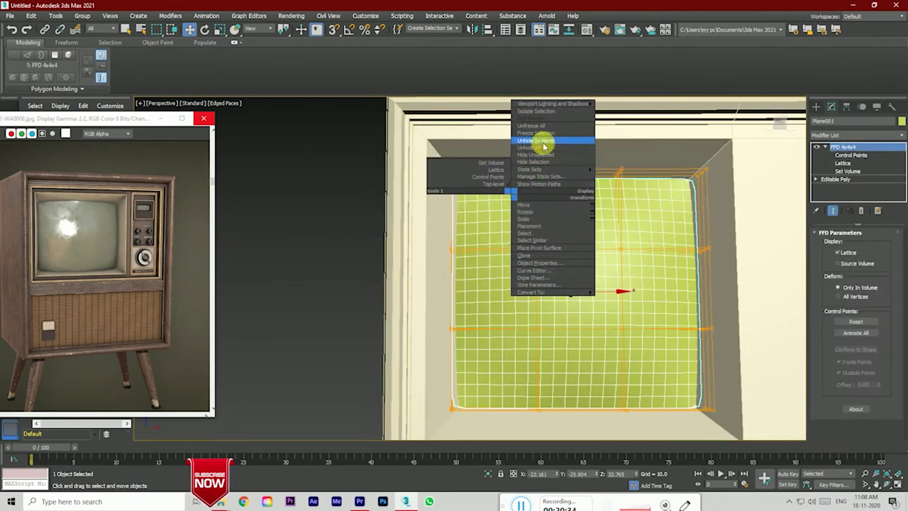
left_click(542, 148)
Step: Move the reference image aside and hide Plane001, the screen plane
left_click(394, 245)
left_click(492, 261)
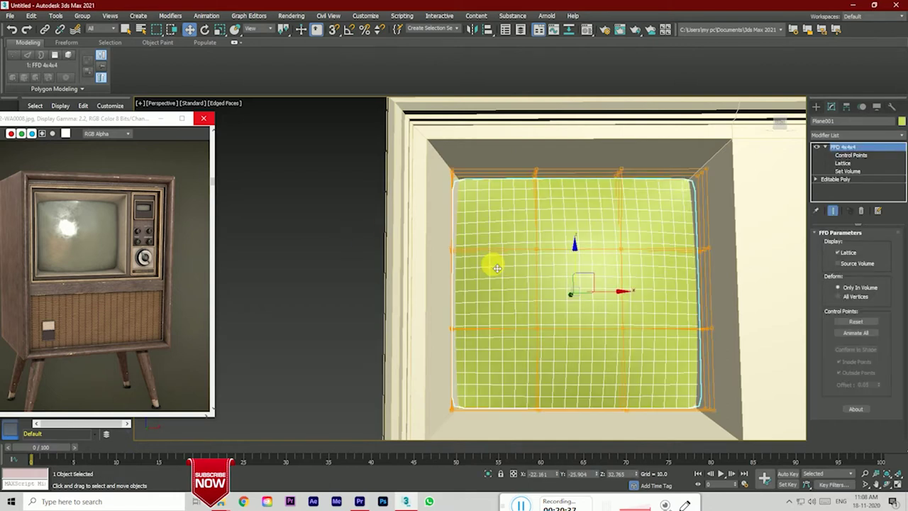
left_click_drag(101, 119, 245, 256)
left_click(53, 148)
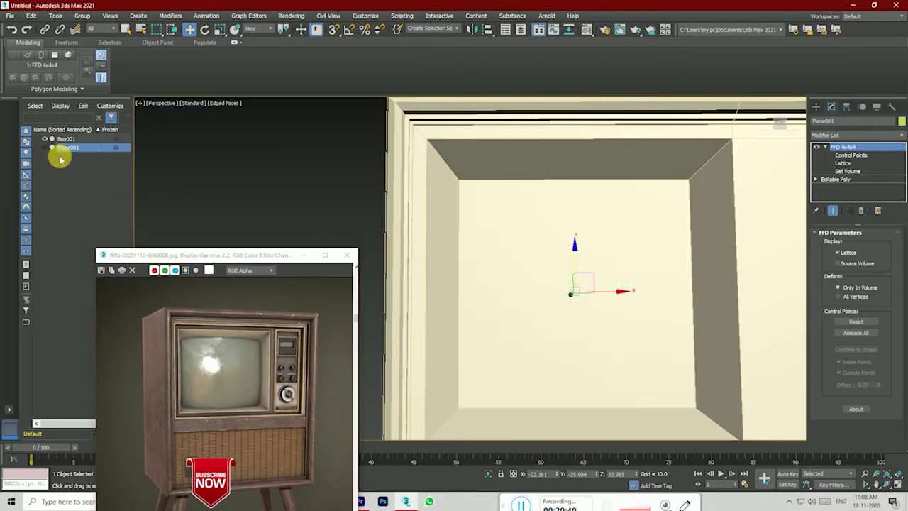
left_click_drag(172, 257, 66, 93)
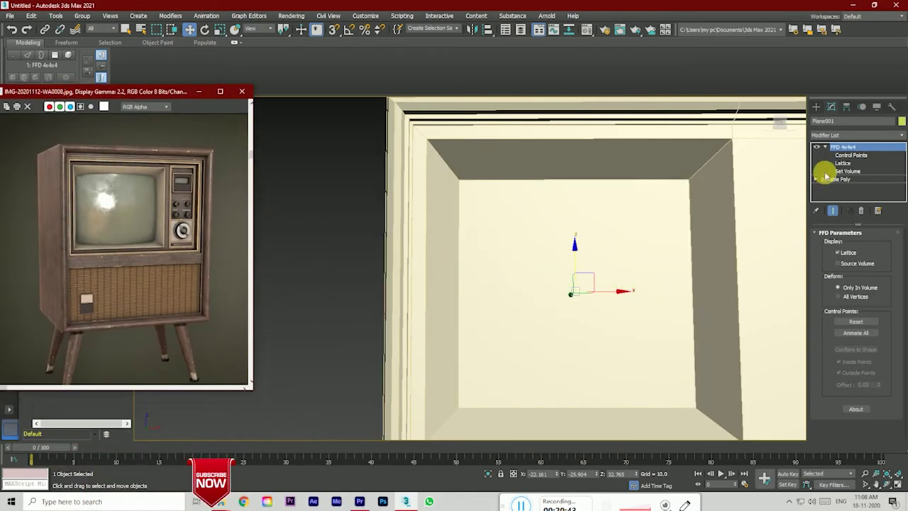
Step: Select the four inner corner vertices of Box001's screen recess
left_click(547, 251)
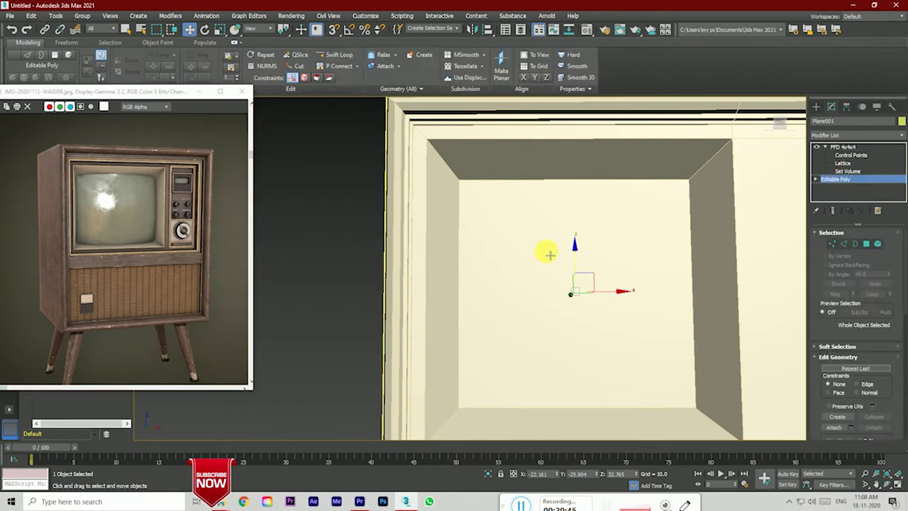
left_click(833, 244)
left_click(460, 186)
left_click(681, 185, "ctrl")
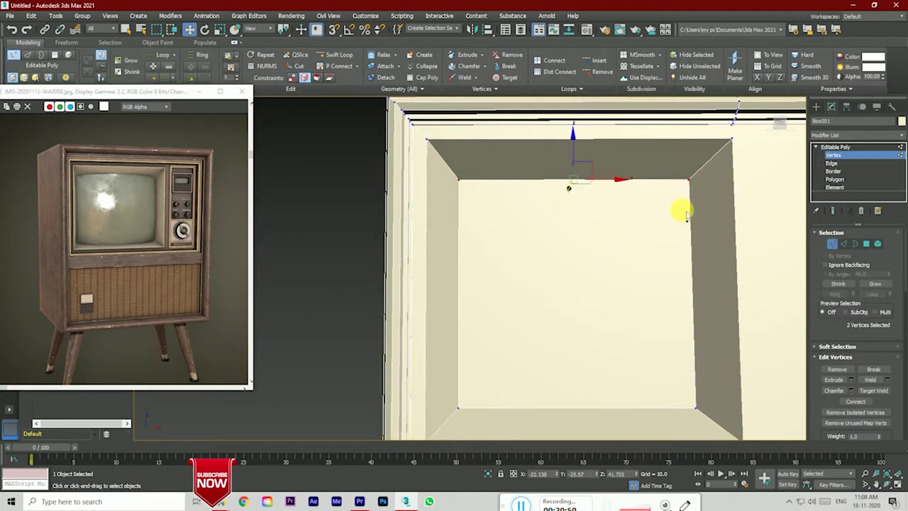
left_click(697, 413, "ctrl")
left_click(459, 411, "ctrl")
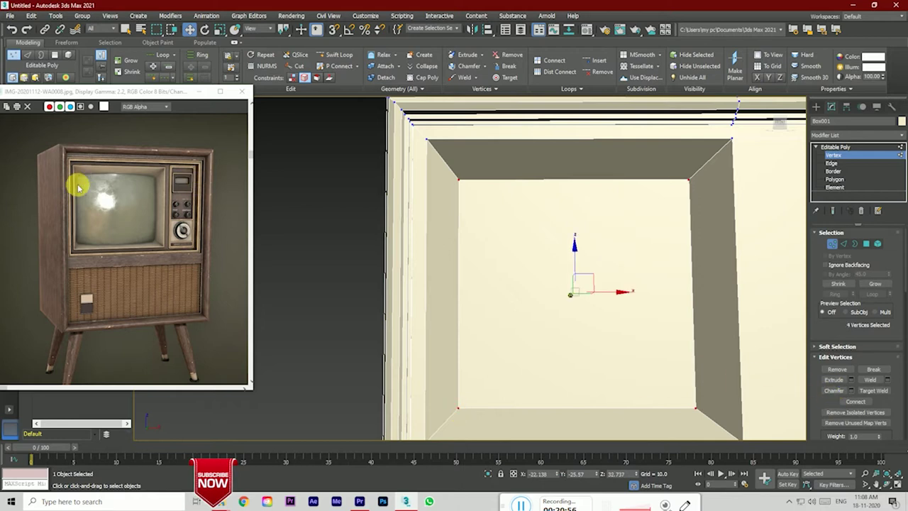
Step: Chamfer the four corner vertices by 1.0 and raise the chamfer segment count
left_click(851, 392)
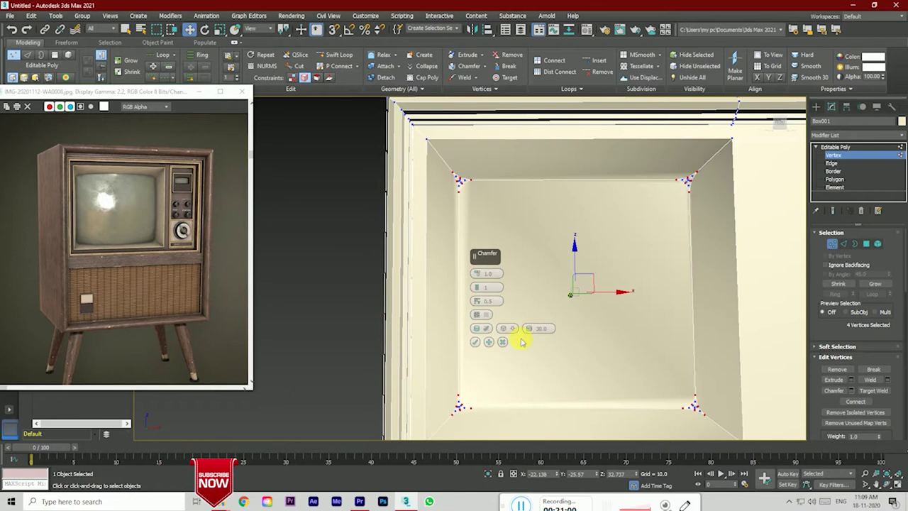
left_click(479, 288)
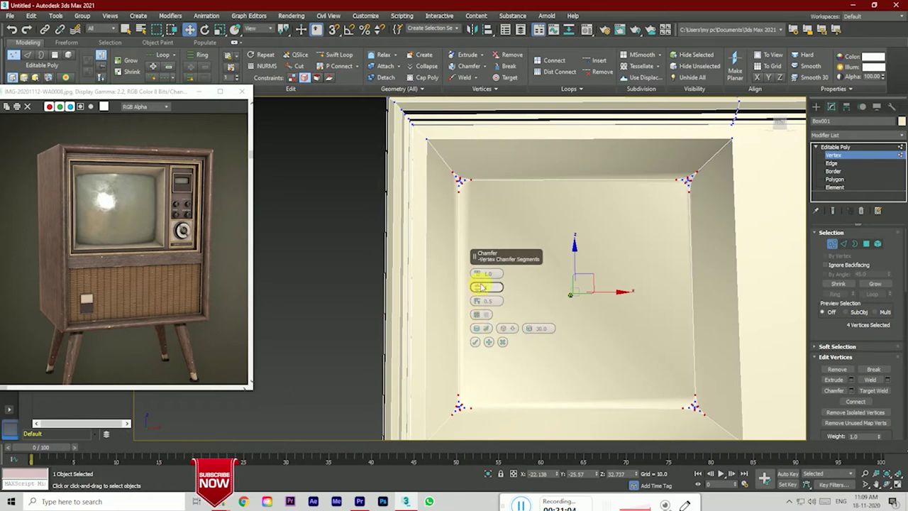
key("Return")
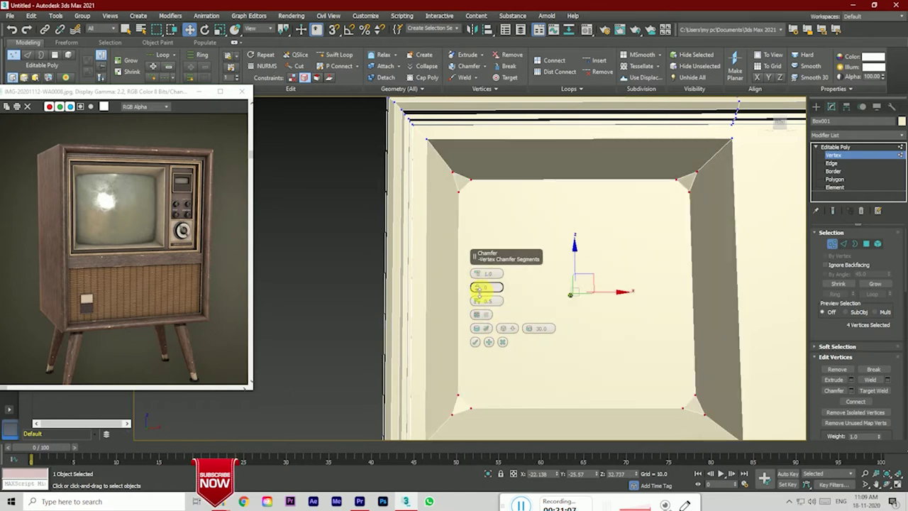
left_click_drag(479, 290, 479, 287)
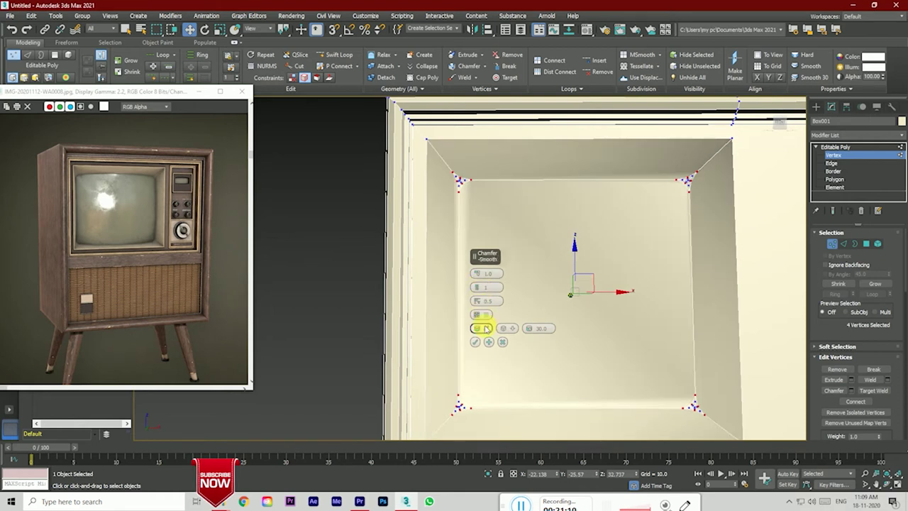
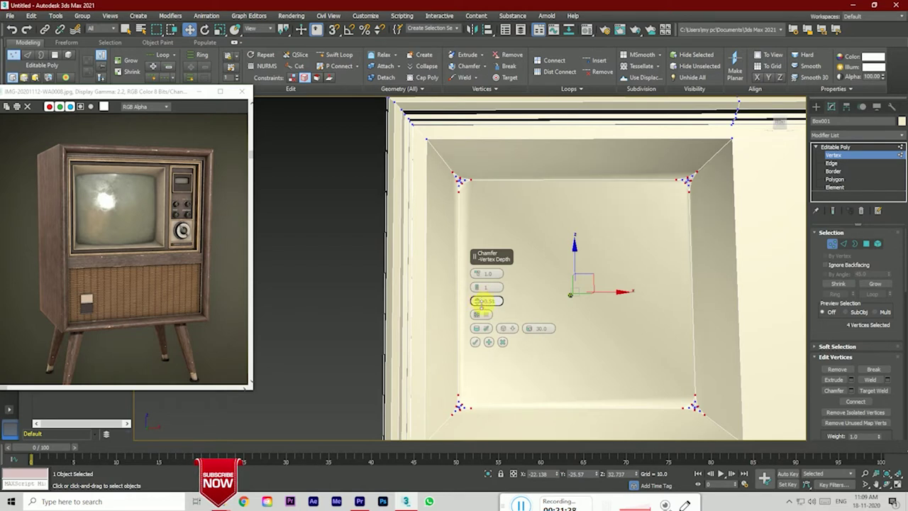
Step: Chamfer the four recess corner vertices with a smaller depth, 0 segments and Open Chamfer off, then deselect
left_click_drag(483, 304, 486, 324)
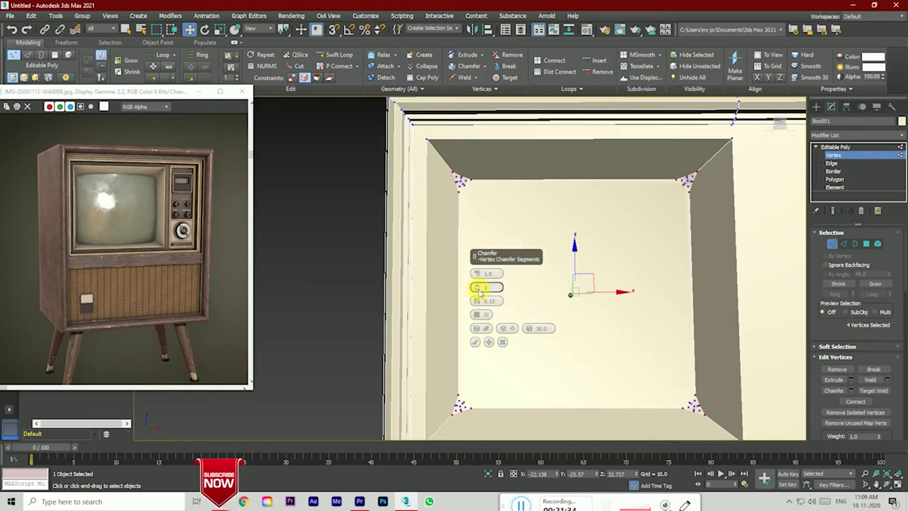
mouse_move(481, 292)
left_mouse_down()
mouse_move(480, 305)
mouse_move(481, 278)
left_mouse_up()
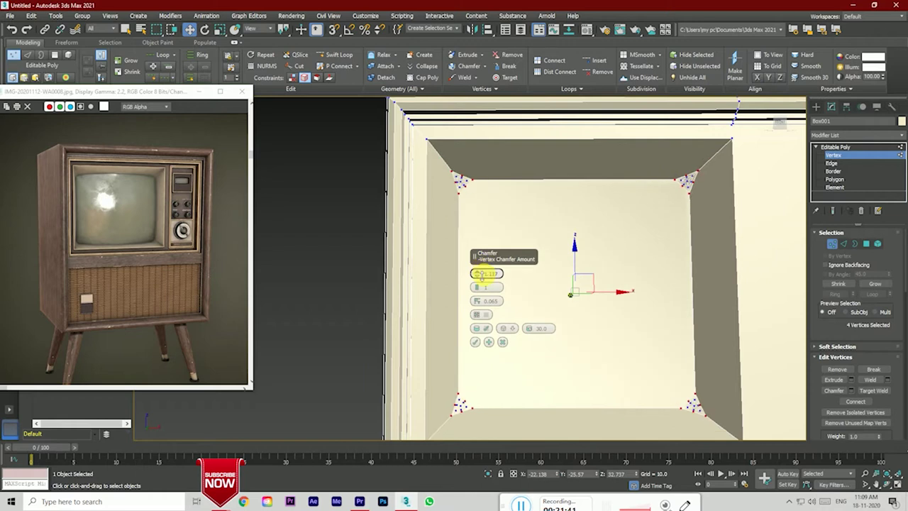
left_click(477, 315)
left_click(477, 315)
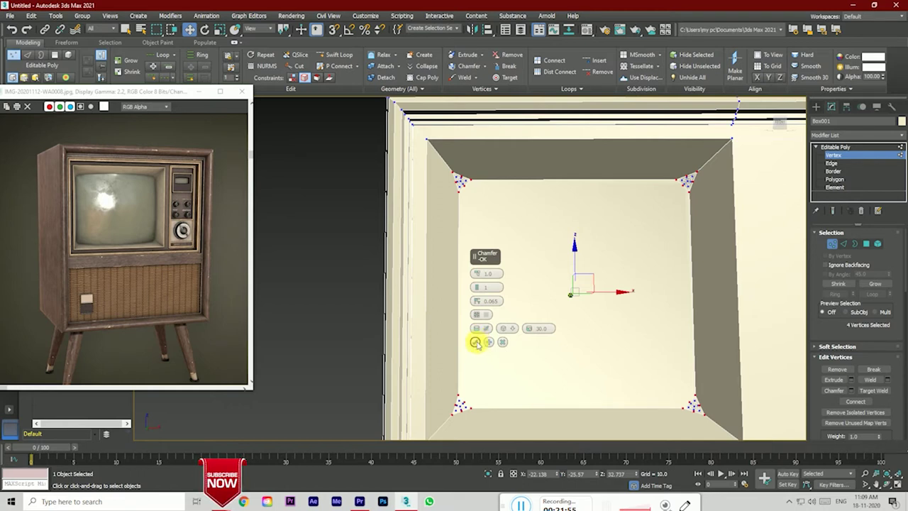
left_click(475, 343)
left_click(330, 291)
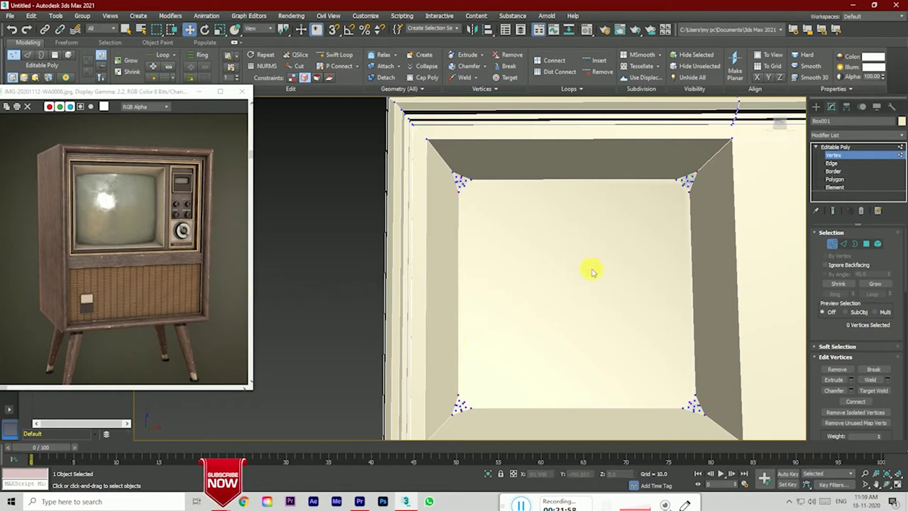
Step: Unhide the green screen plane Plane001 and leave vertex editing on Box001
left_click_drag(780, 125, 609, 403)
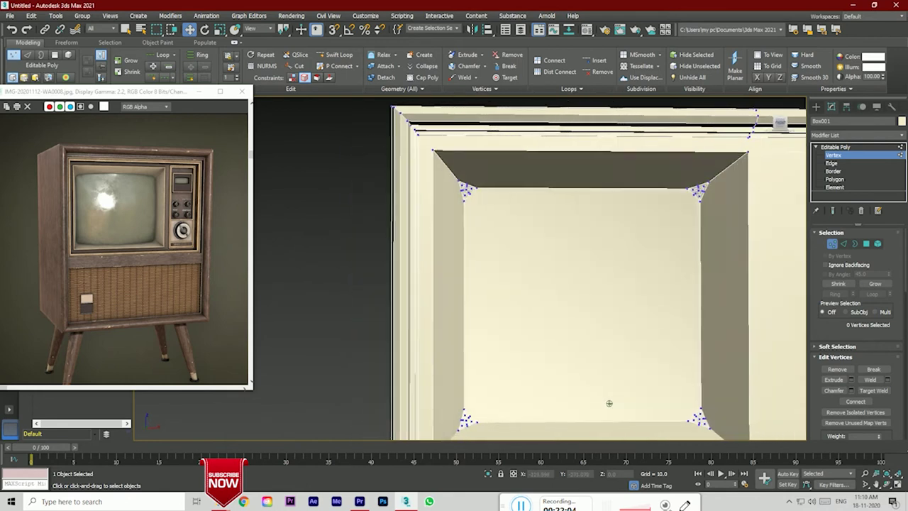
left_click_drag(96, 92, 71, 183)
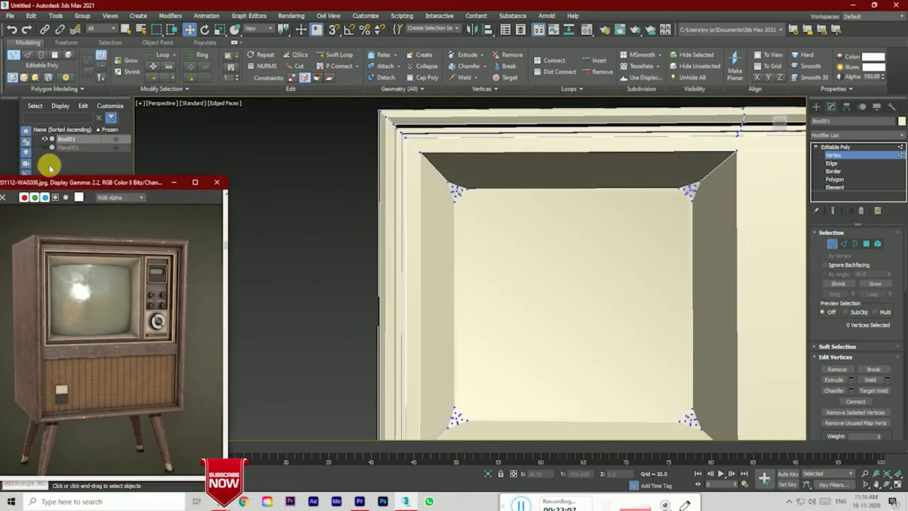
left_click(45, 147)
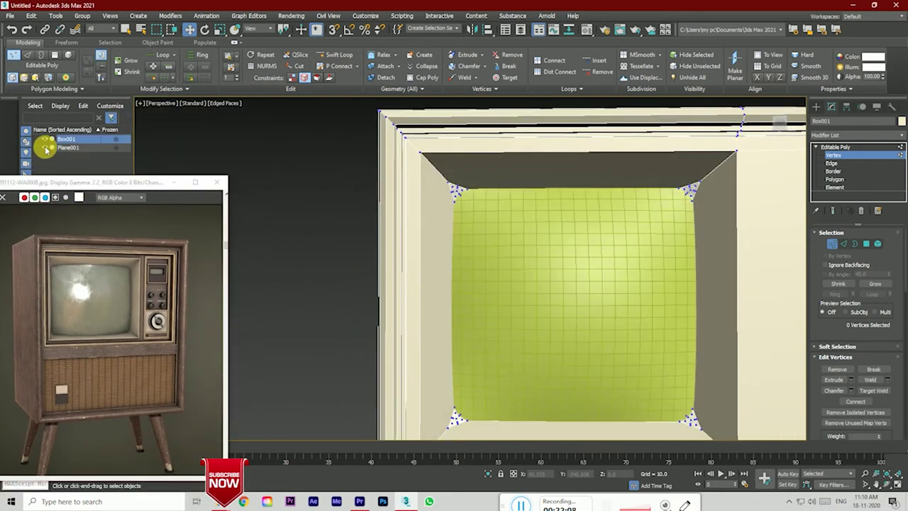
left_click(840, 158)
left_click(310, 219)
Step: Select Box001 in Vertex mode and try nudging the top-left corner vertex, then undo the pull
scroll(470, 196, "down", 2)
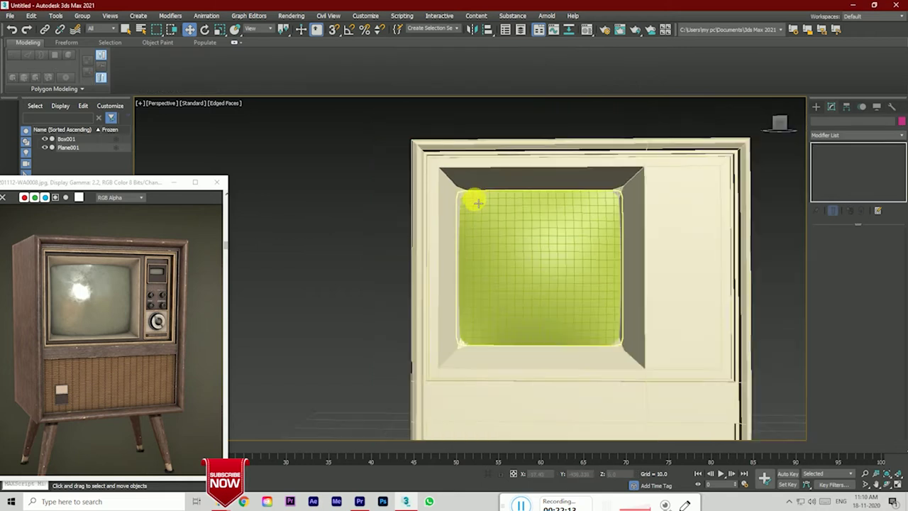
left_click(470, 188)
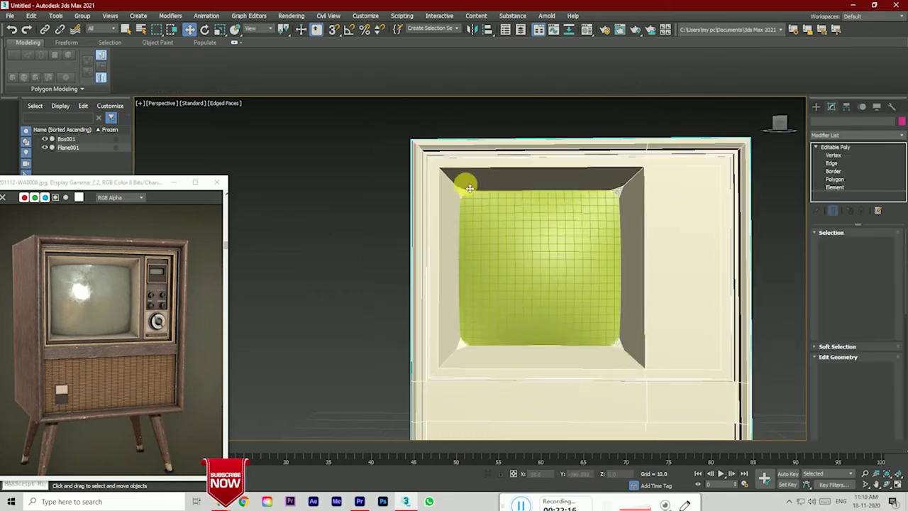
left_click(832, 243)
left_click(459, 186)
scroll(454, 188, "up", 5)
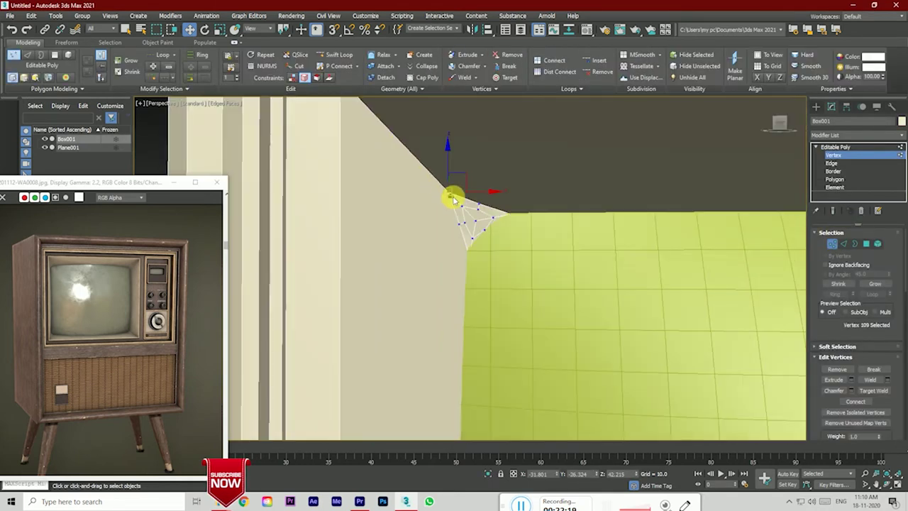
scroll(862, 405, "down", 2)
scroll(861, 397, "down", 2)
scroll(861, 384, "down", 1)
scroll(507, 289, "down", 5)
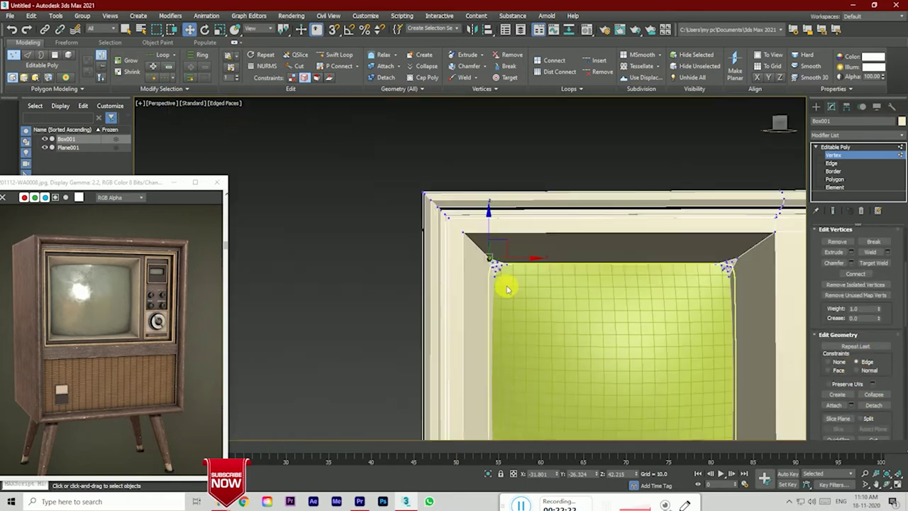
left_click(486, 256)
left_click_drag(488, 258, 513, 282)
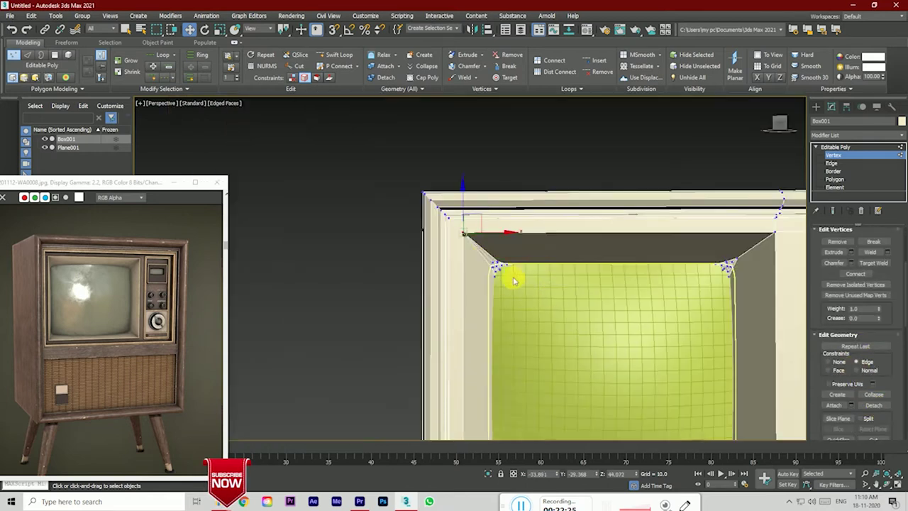
scroll(509, 277, "up", 4)
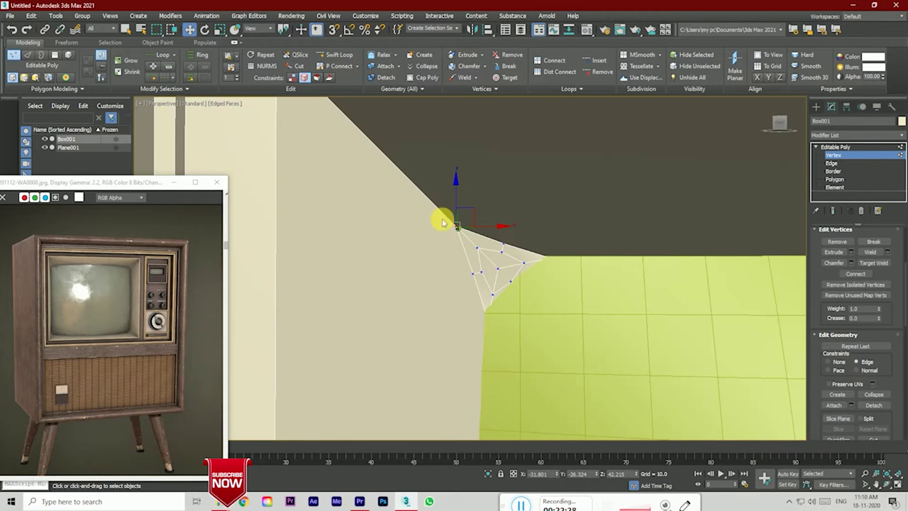
mouse_move(458, 226)
left_mouse_down()
mouse_move(471, 242)
mouse_move(465, 235)
left_mouse_up()
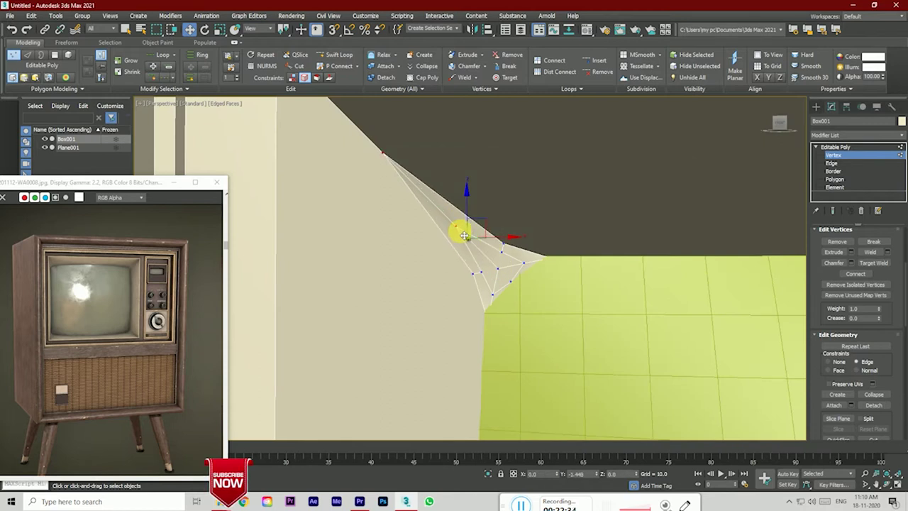
key("ctrl+z")
Step: Collapse the top-left corner vertices into one point and move it up-left
left_click_drag(425, 190, 495, 273)
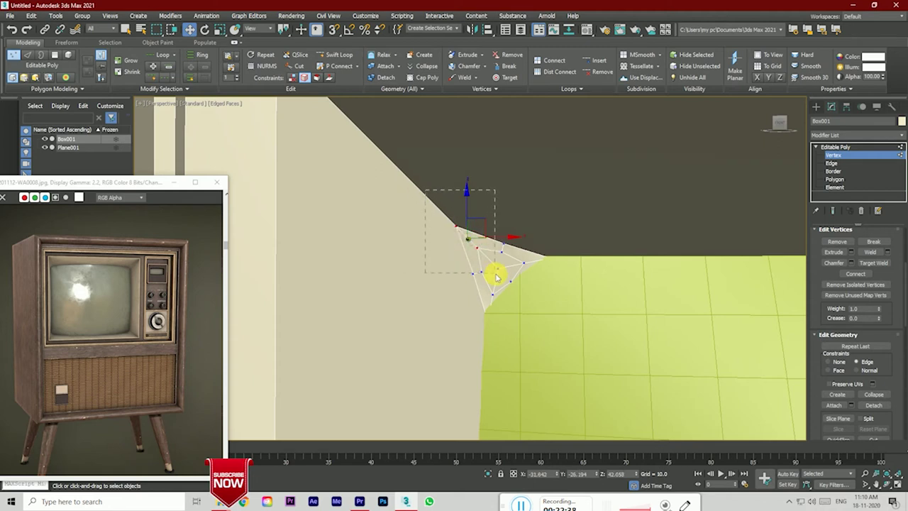
key("ctrl+alt+c")
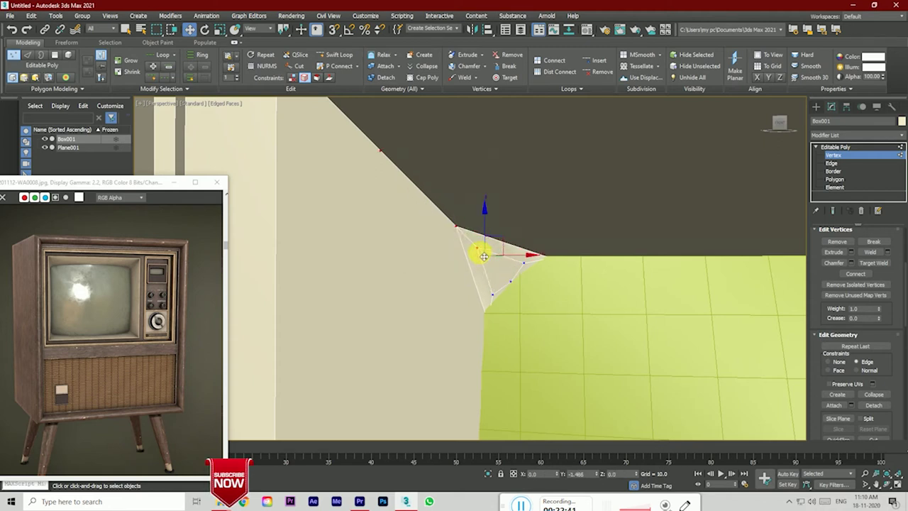
scroll(452, 318, "down", 2)
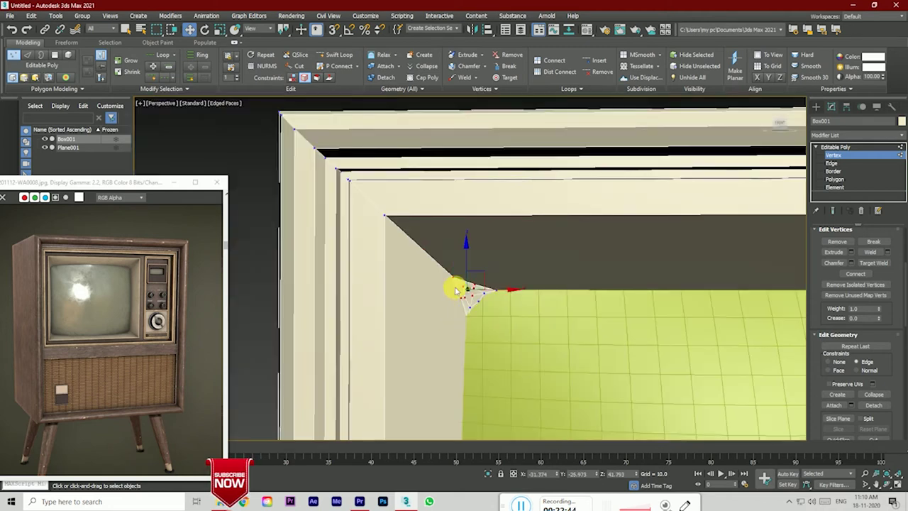
scroll(444, 283, "up", 2)
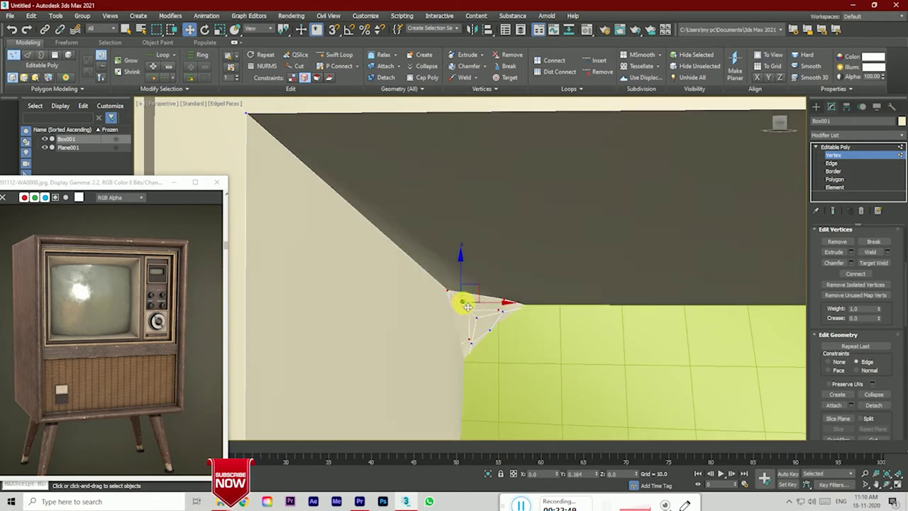
left_click_drag(466, 305, 467, 307)
scroll(412, 303, "down", 3)
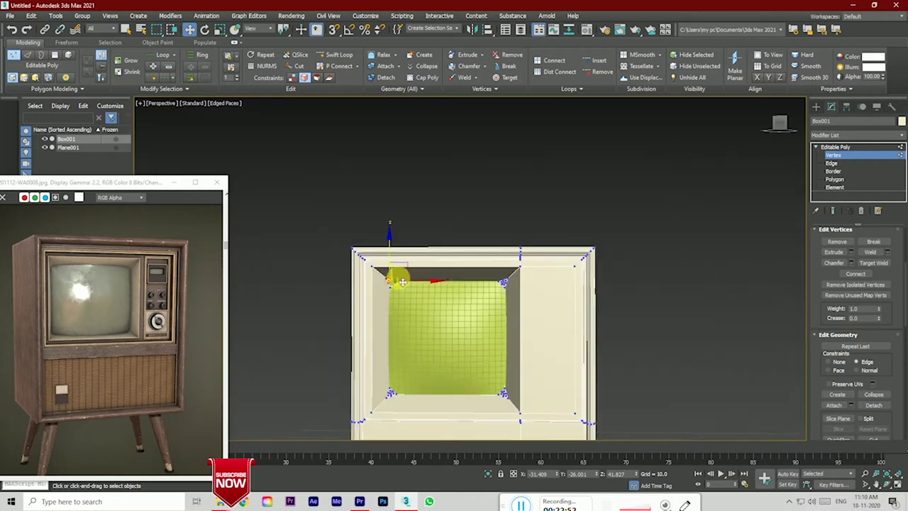
Step: Orbit above the cabinet and back to the front to inspect the curved green screen
left_click(738, 234)
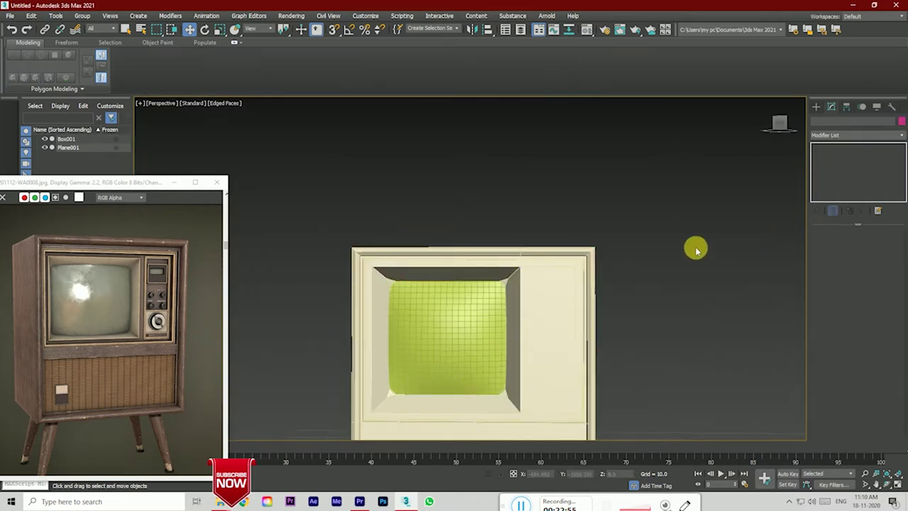
left_click_drag(781, 121, 780, 127)
middle_click_drag(396, 288, 421, 403, "alt")
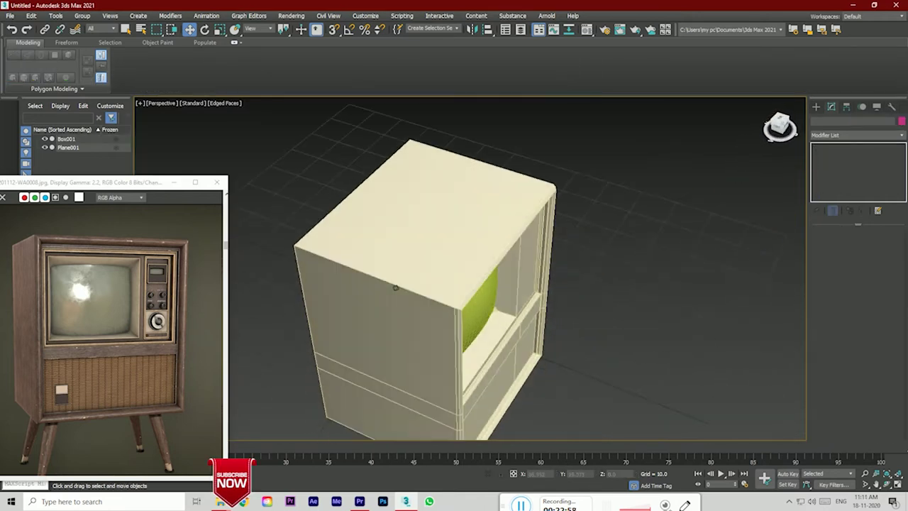
left_click(420, 403)
scroll(426, 401, "up", 5)
scroll(426, 383, "down", 5)
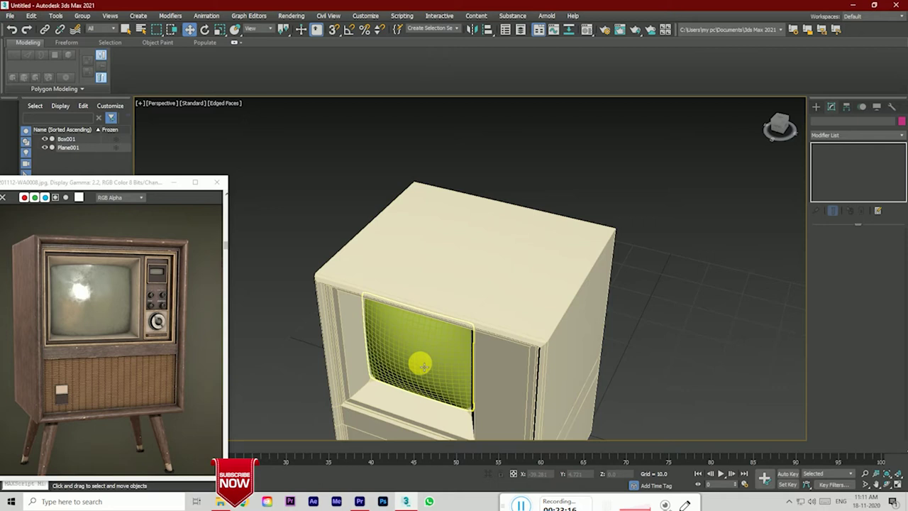
left_click(782, 128)
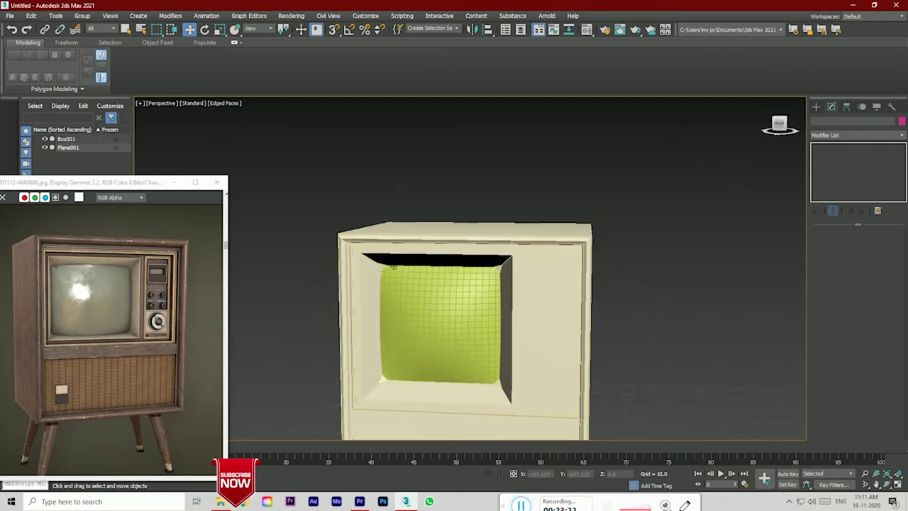
middle_click_drag(393, 268, 380, 273, "alt")
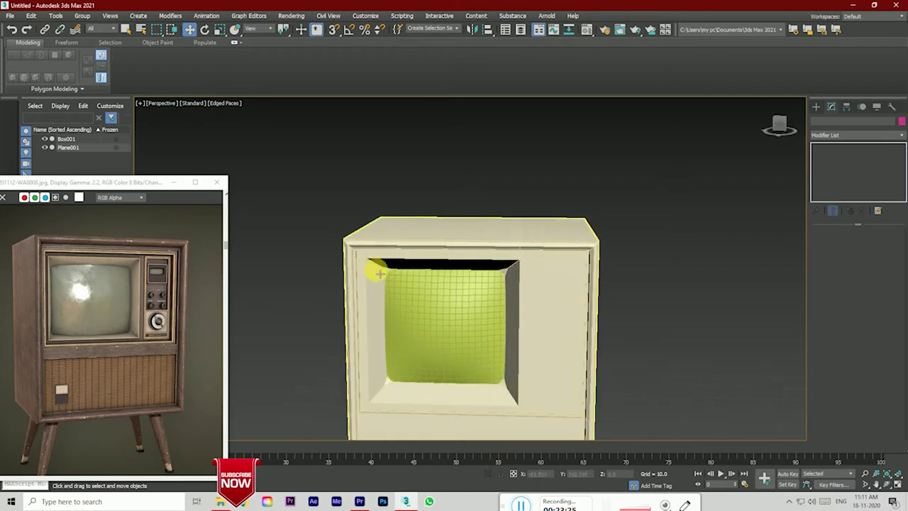
scroll(379, 274, "up", 3)
scroll(371, 240, "down", 2)
scroll(435, 324, "down", 1)
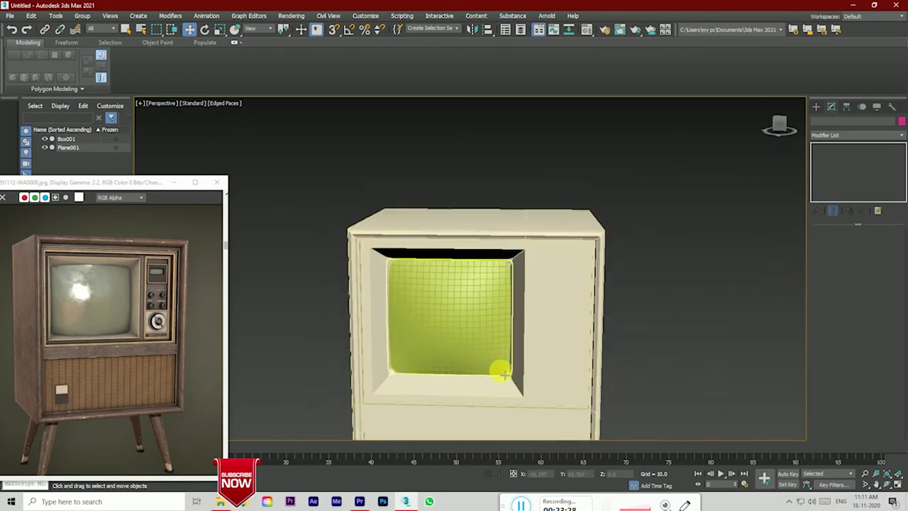
scroll(503, 377, "up", 3)
scroll(499, 362, "down", 2)
scroll(497, 353, "down", 2)
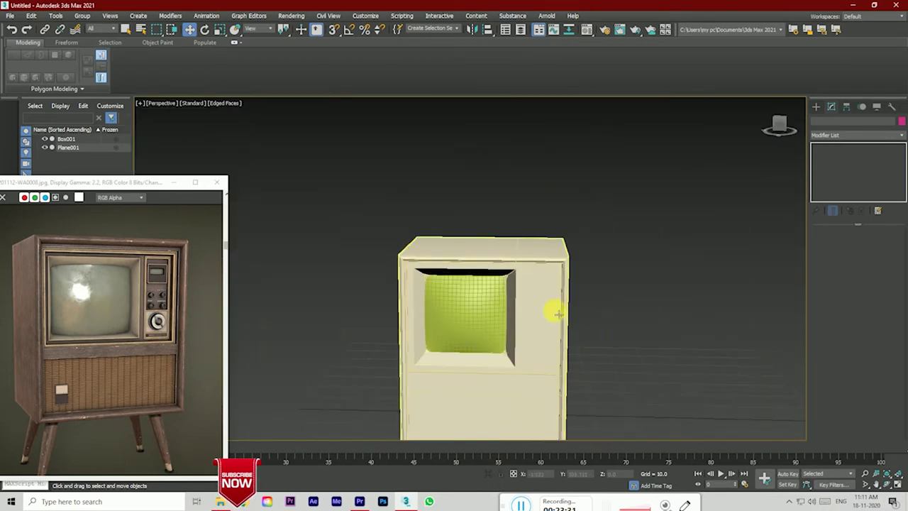
left_click_drag(778, 125, 781, 126)
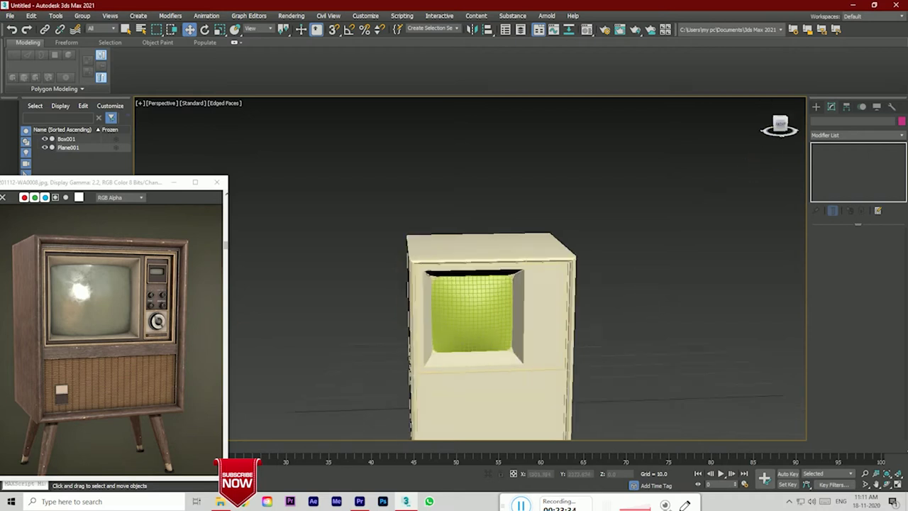
middle_click_drag(428, 269, 428, 273, "alt")
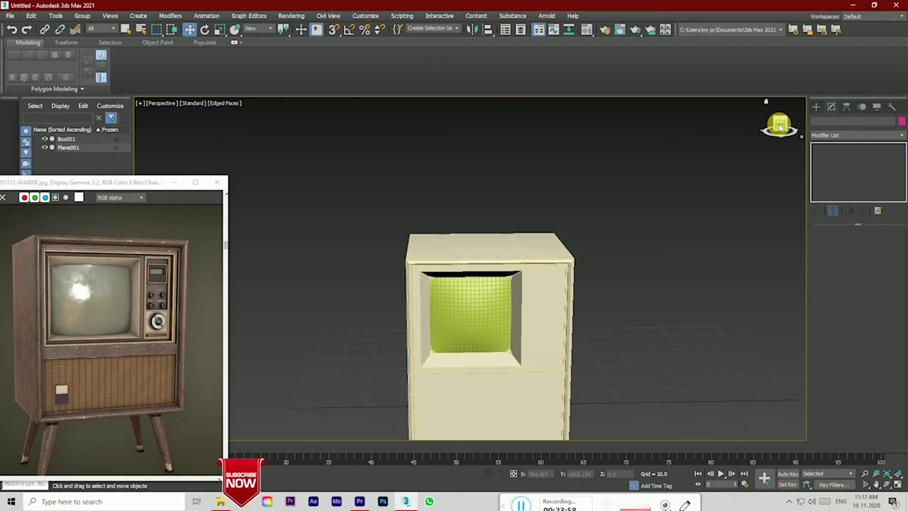
Step: Orbit to the cabinet's right side to check the screen, then deselect the cabinet box
middle_click_drag(767, 141, 728, 209, "alt")
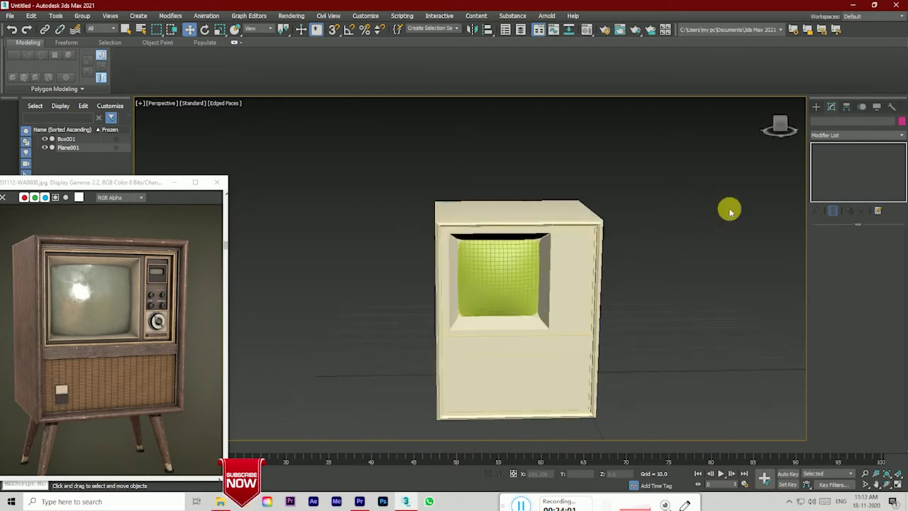
mouse_move(782, 129)
left_mouse_down()
mouse_move(456, 237)
mouse_move(531, 258)
left_mouse_up()
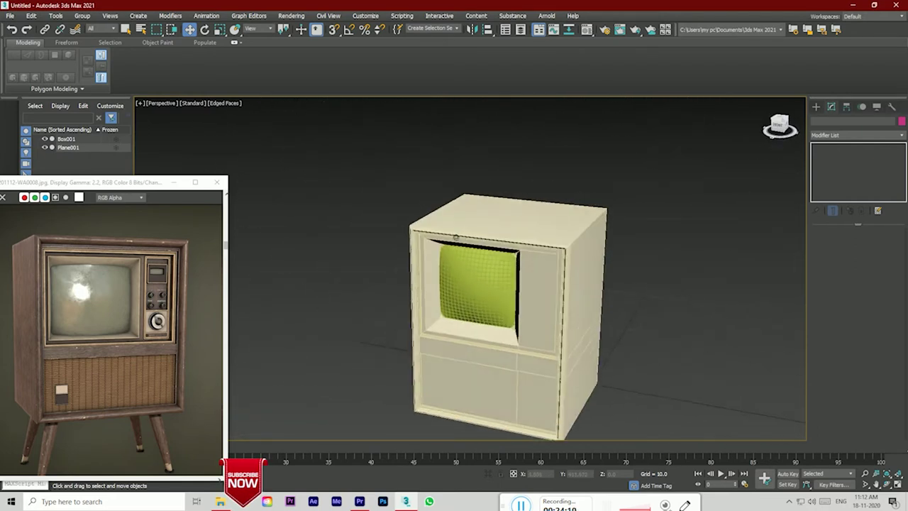
scroll(455, 237, "up", 5)
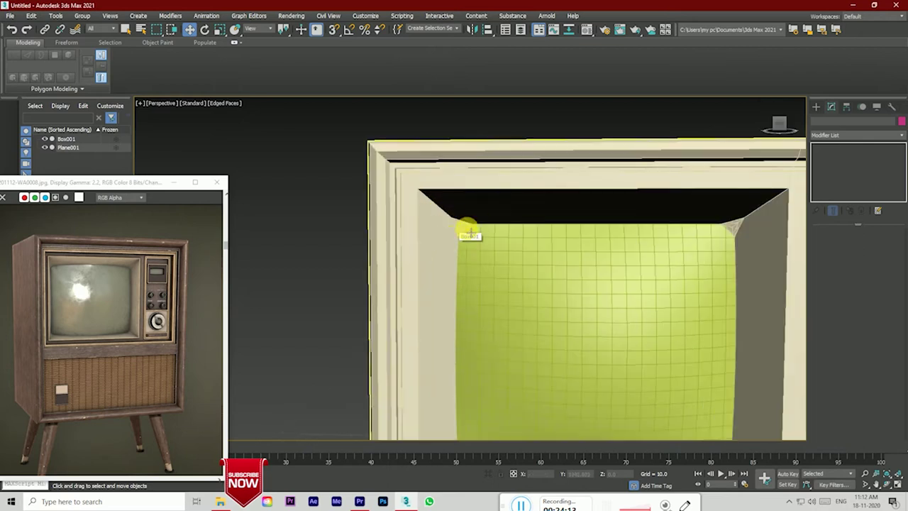
scroll(477, 225, "down", 1)
scroll(483, 223, "up", 1)
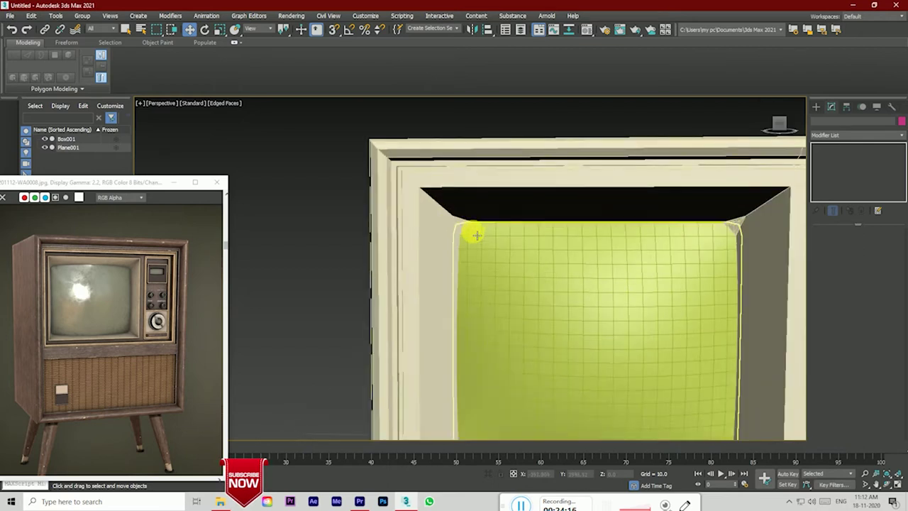
scroll(496, 199, "down", 1)
scroll(484, 206, "down", 1)
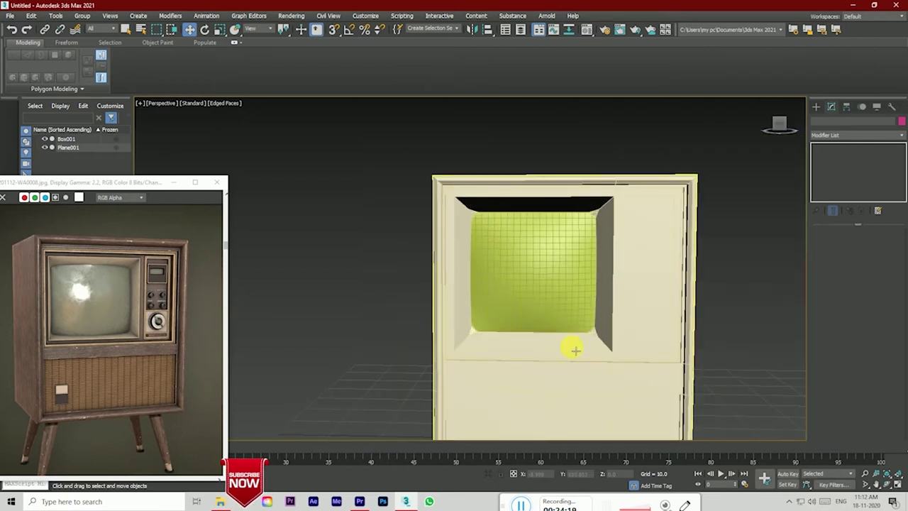
scroll(574, 344, "up", 1)
scroll(426, 328, "up", 2)
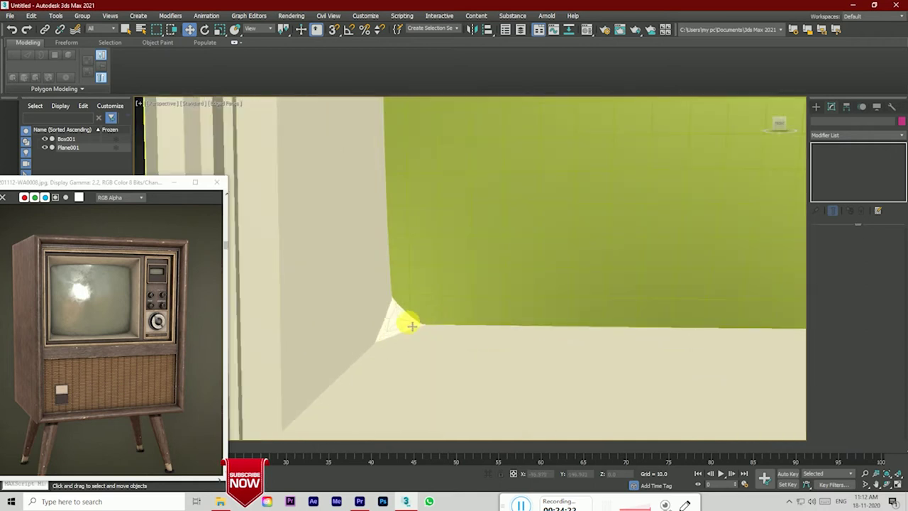
scroll(469, 261, "down", 2)
scroll(468, 262, "down", 2)
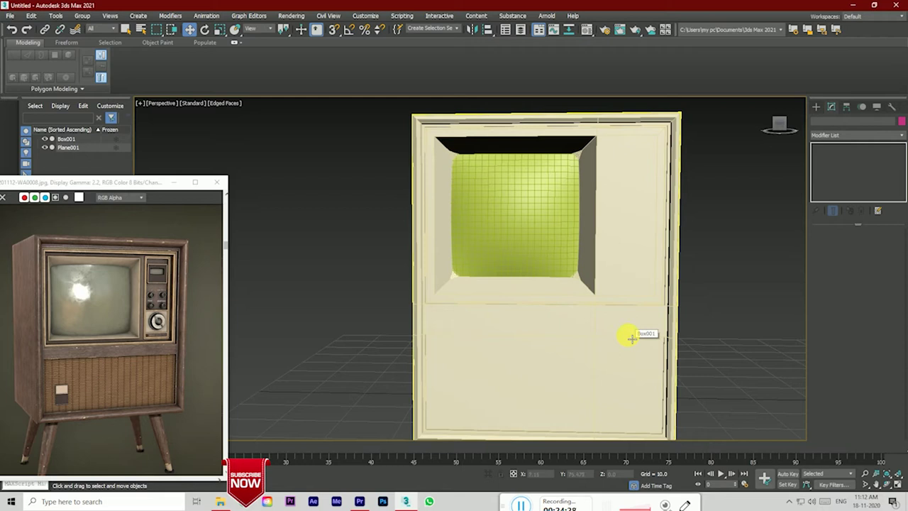
scroll(631, 364, "down", 1)
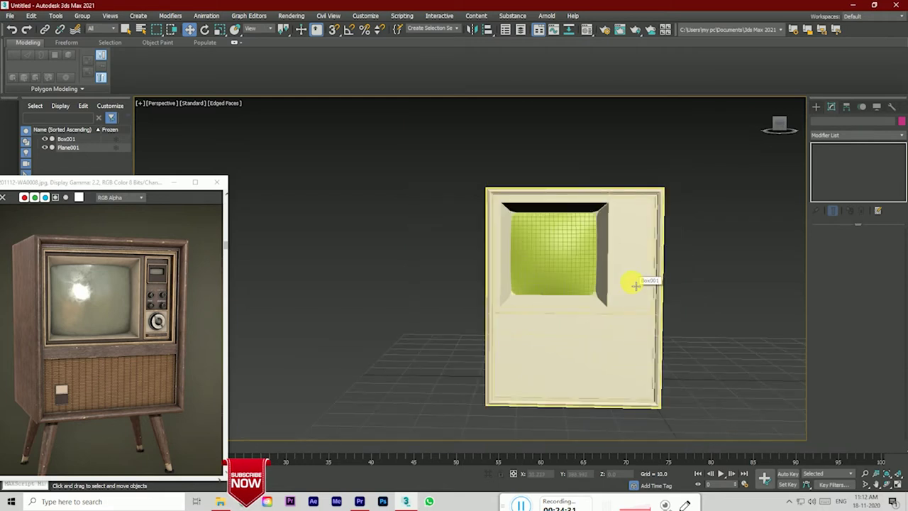
left_click(692, 244)
Step: Face the cabinet front and activate the Box standard primitive
left_click(817, 107)
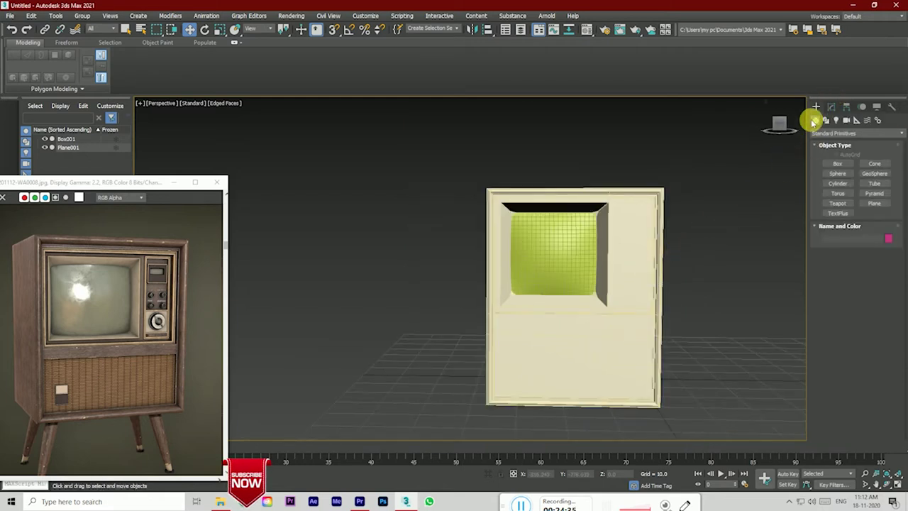
left_click_drag(781, 121, 773, 126)
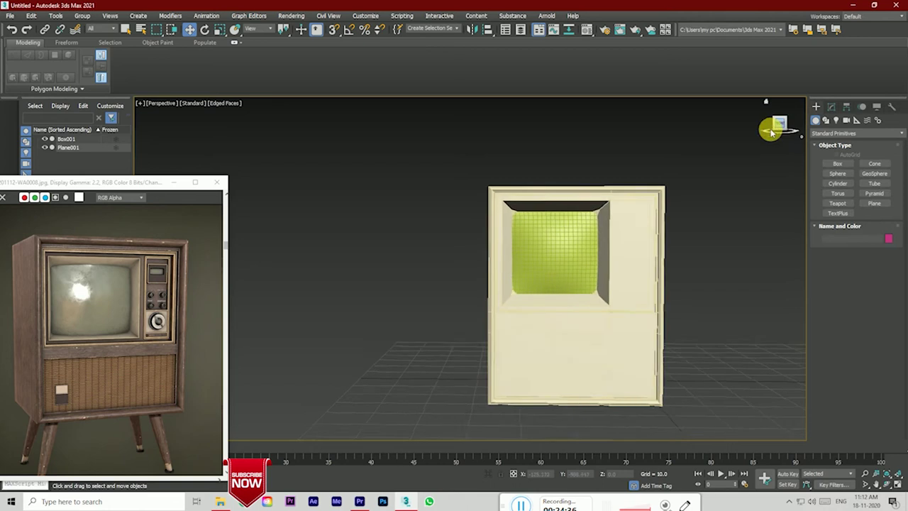
left_click(837, 164)
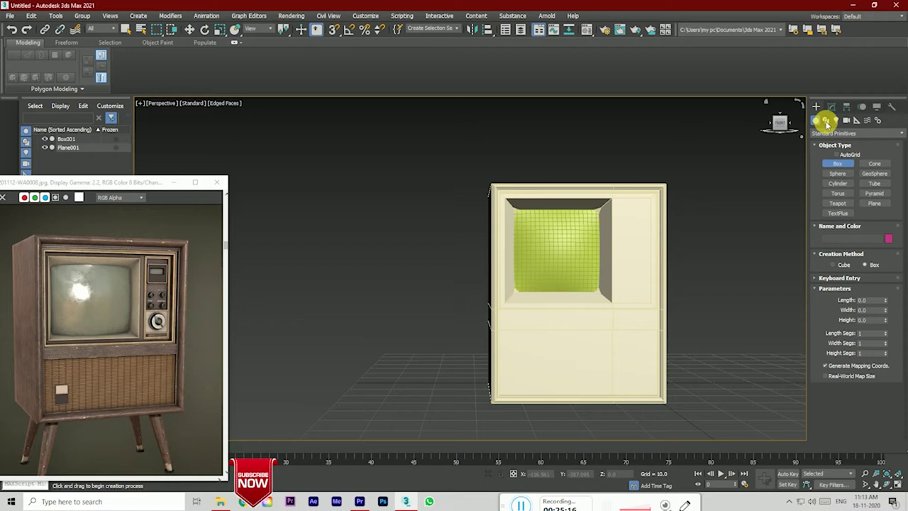
Step: Start a Line spline on the cabinet front, then cancel the unfinished line
left_click(826, 121)
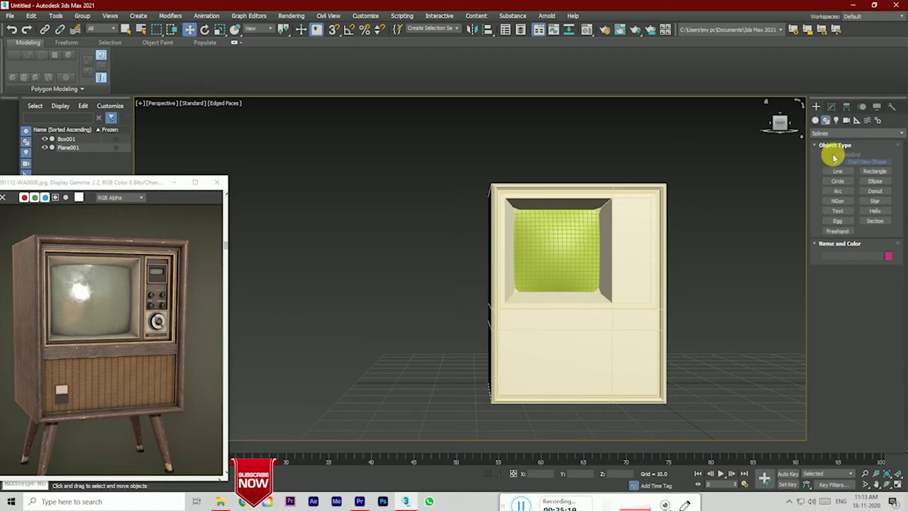
left_click(838, 171)
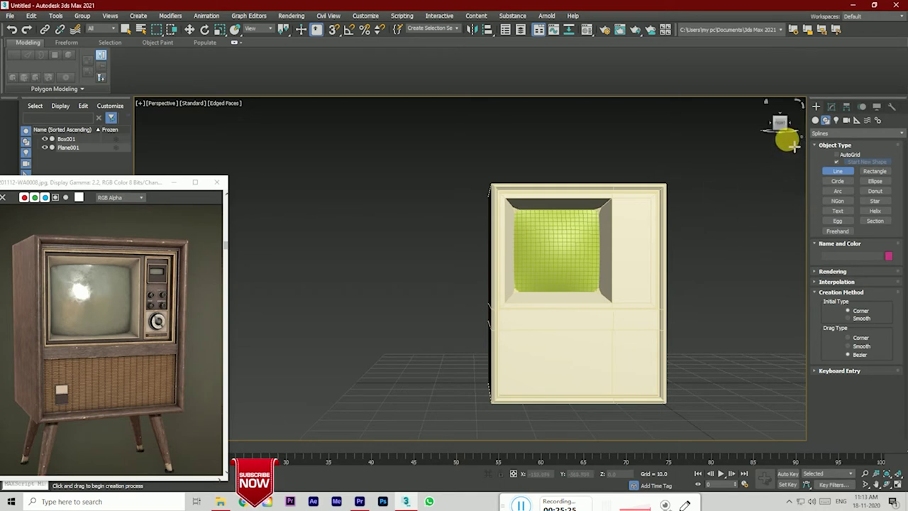
scroll(613, 205, "up", 1)
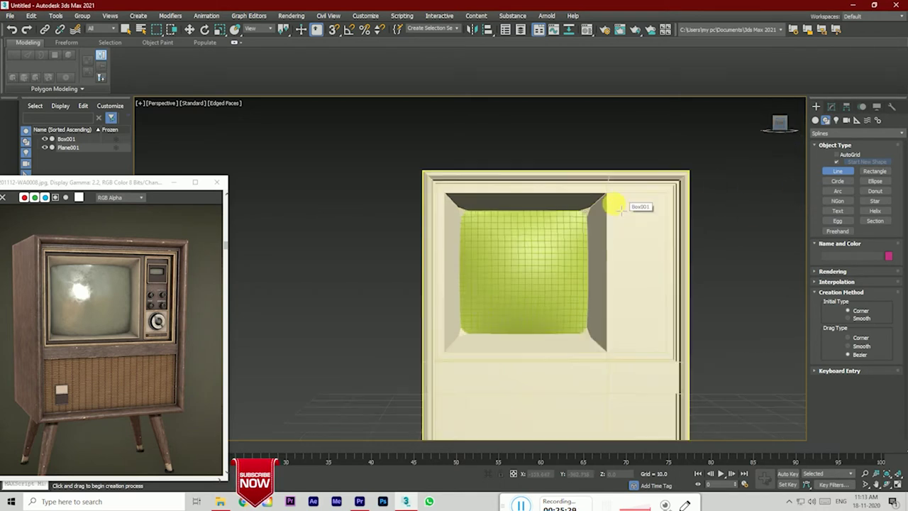
scroll(613, 205, "up", 1)
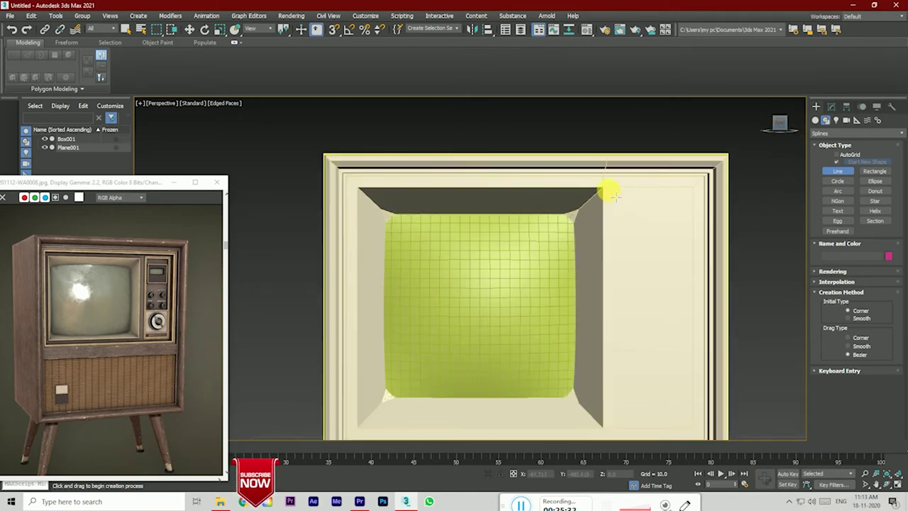
left_click(608, 192)
scroll(614, 300, "down", 2)
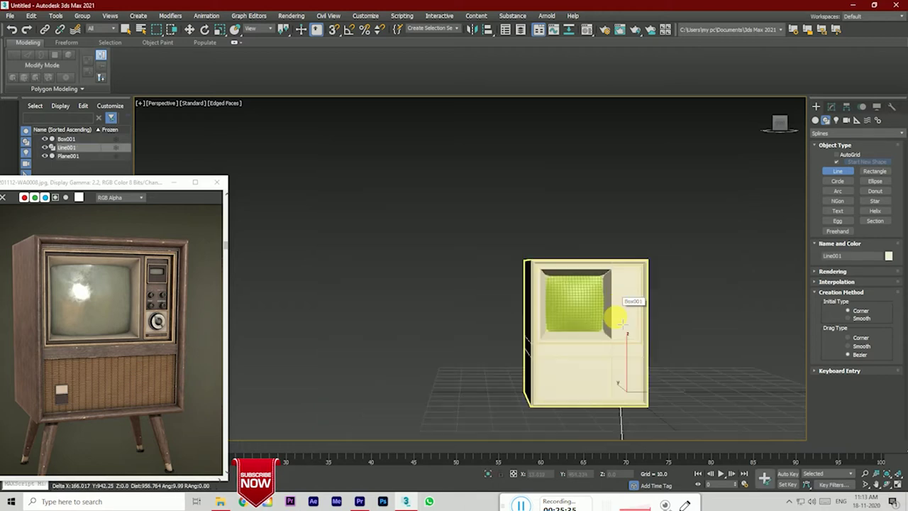
scroll(615, 314, "up", 1)
scroll(620, 339, "down", 3)
scroll(618, 369, "down", 2)
scroll(632, 364, "down", 1)
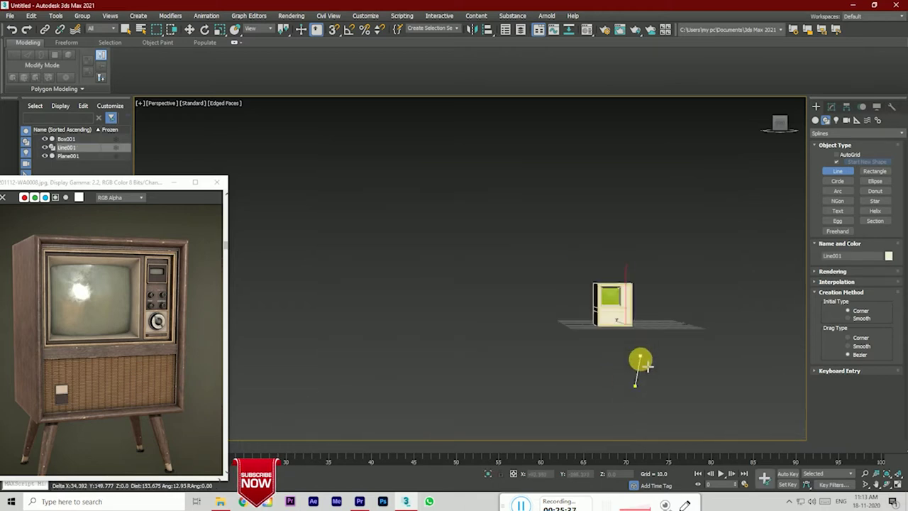
right_click(641, 354)
scroll(640, 335, "up", 4)
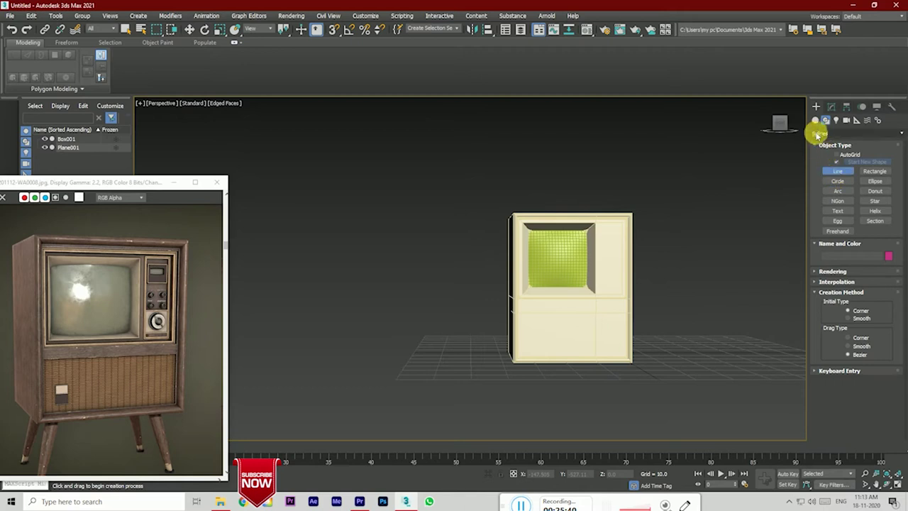
Step: Return to Standard Primitives and reactivate Box
left_click(816, 120)
left_click(836, 164)
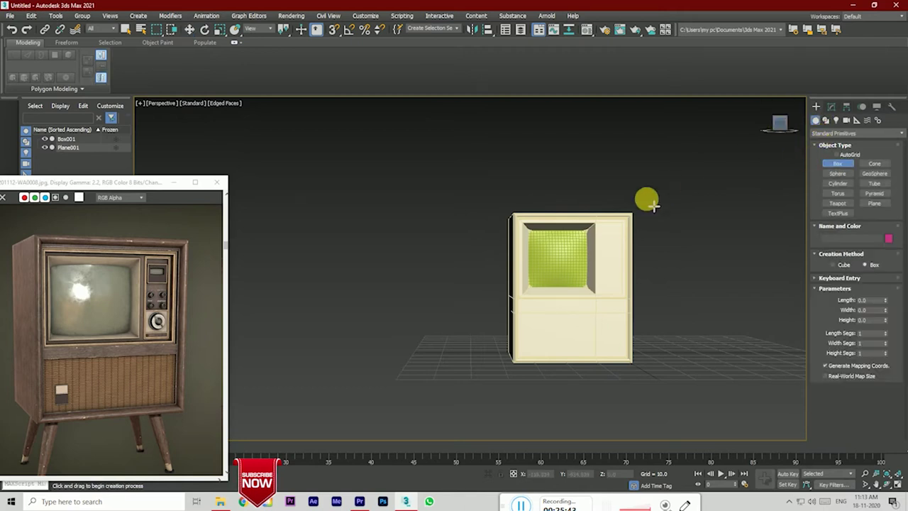
scroll(619, 241, "up", 3)
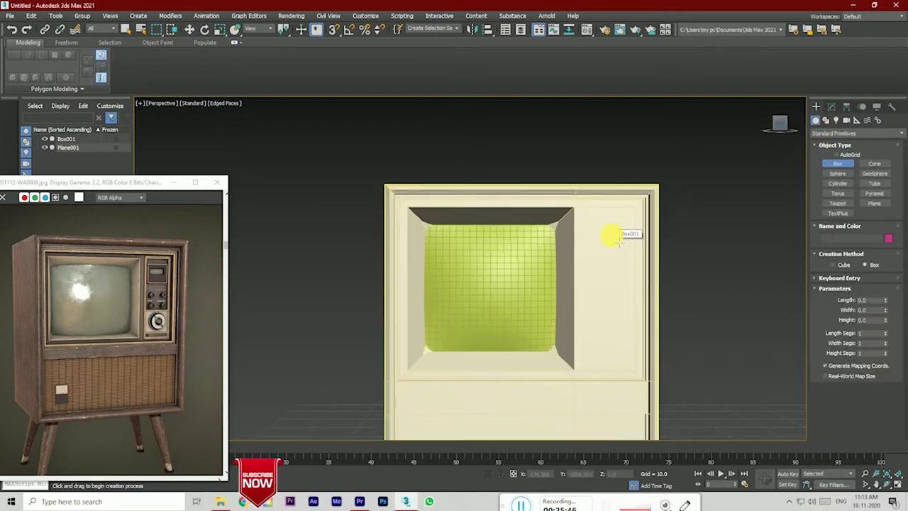
Step: With AutoGrid on, draw Box002, a 22.52 × 8.505 × 1.692 panel right of the screen
left_click(836, 154)
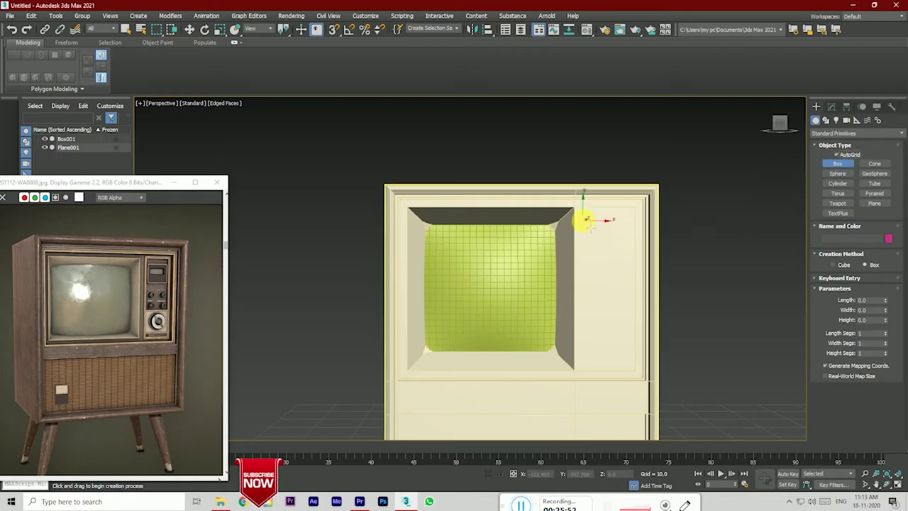
scroll(581, 210, "up", 2)
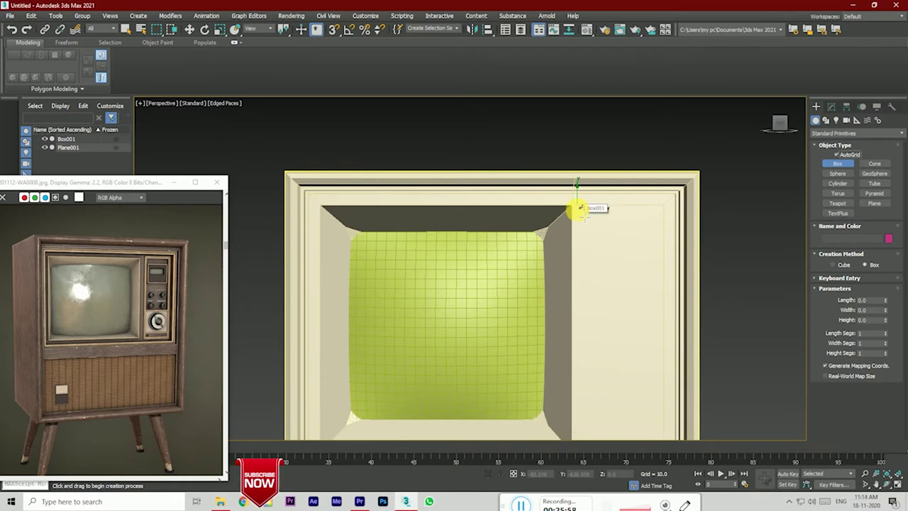
left_click_drag(580, 211, 666, 457)
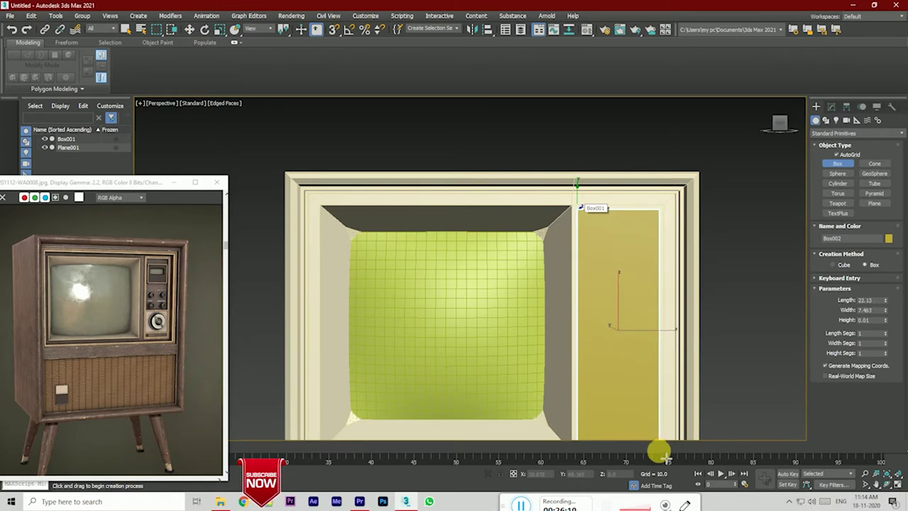
left_click_drag(667, 458, 678, 461)
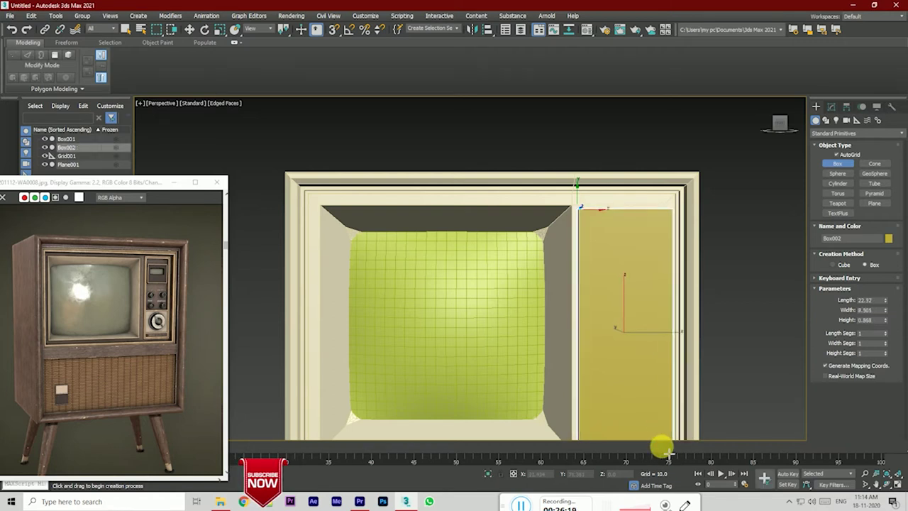
left_click(660, 443)
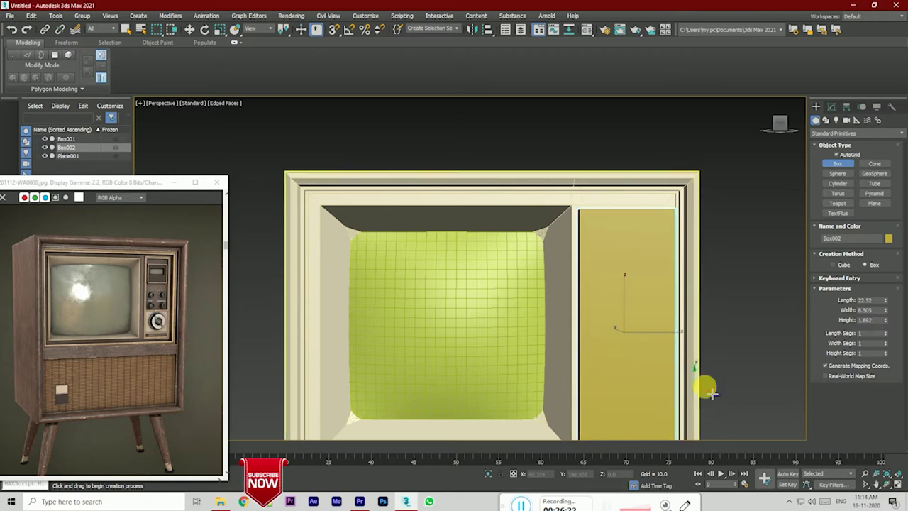
key("w")
left_click(780, 121)
left_click_drag(780, 122, 624, 309)
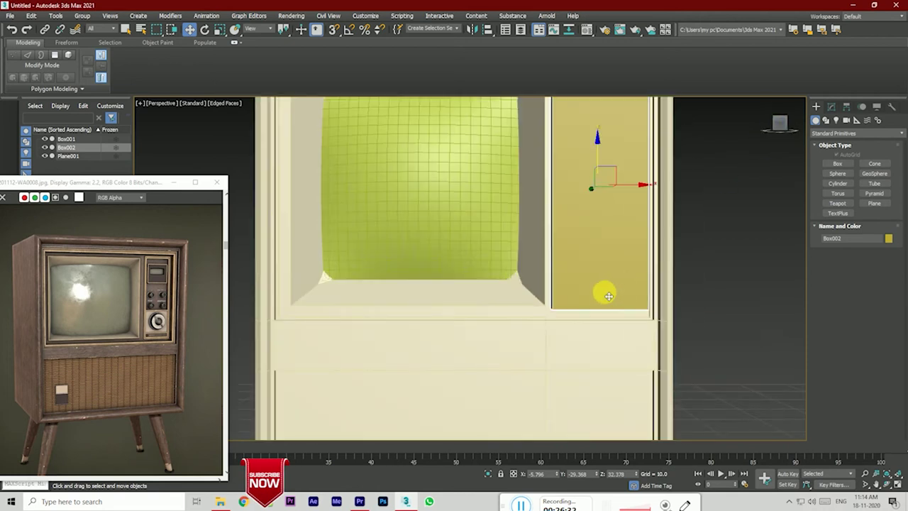
Step: Convert Box002 to Editable Poly and align its bottom vertices with the screen opening's lower edge
right_click(595, 284)
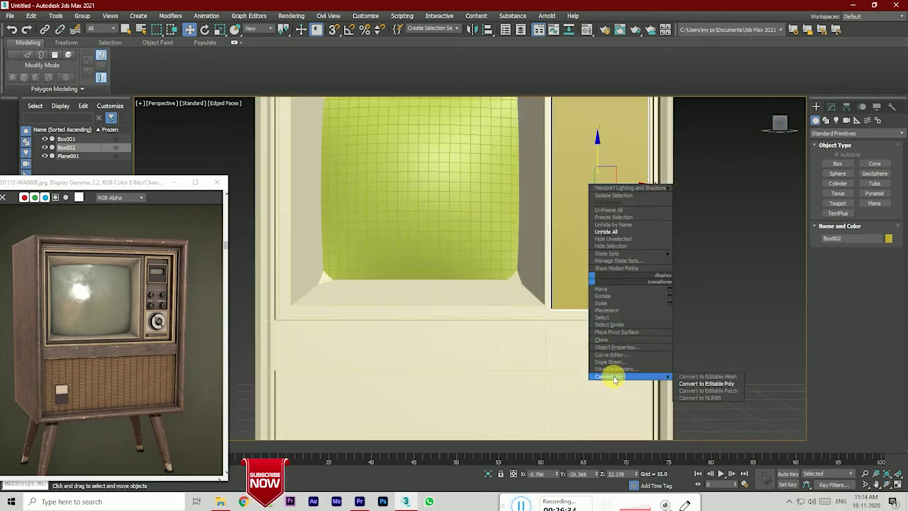
left_click(700, 381)
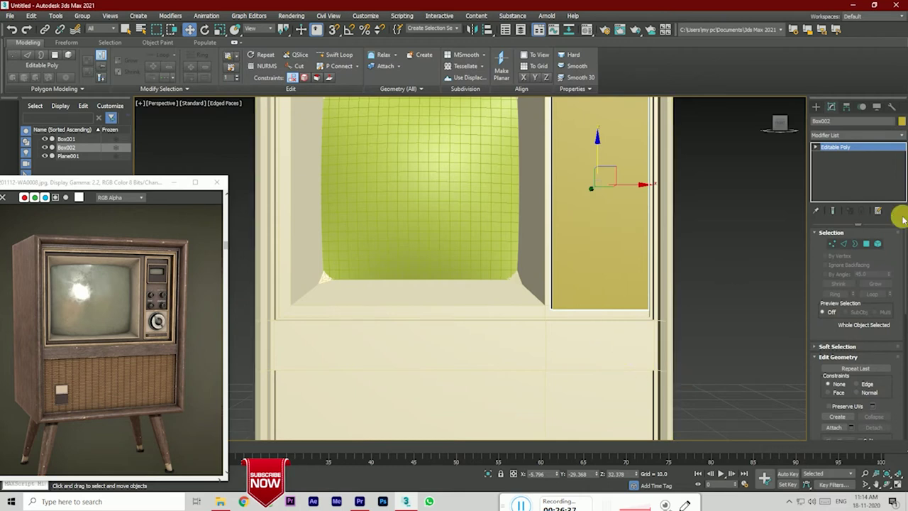
left_click(832, 243)
mouse_move(523, 293)
left_mouse_down()
mouse_move(627, 339)
mouse_move(673, 345)
left_mouse_up()
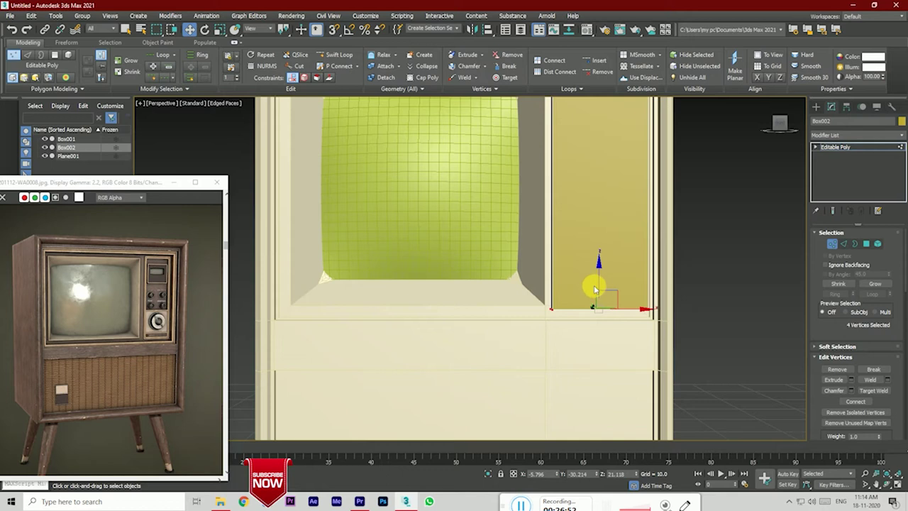
left_click_drag(602, 284, 604, 286)
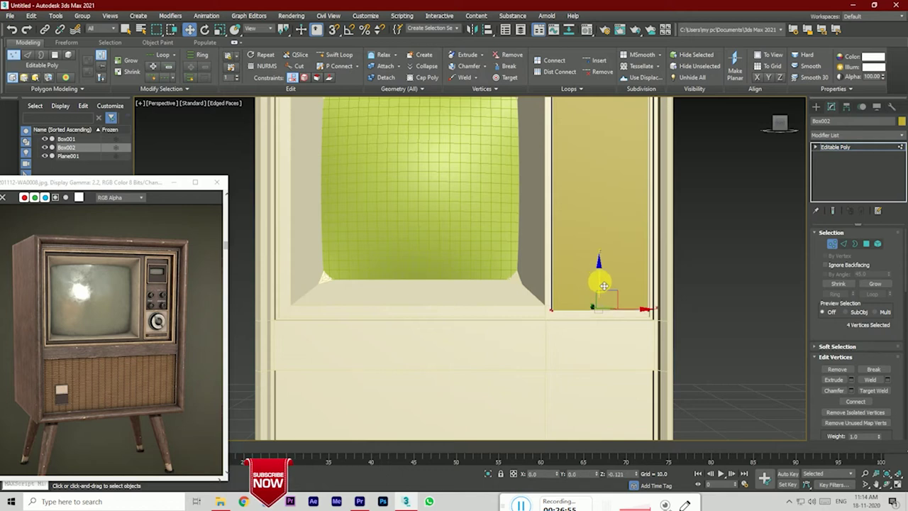
left_click(740, 350)
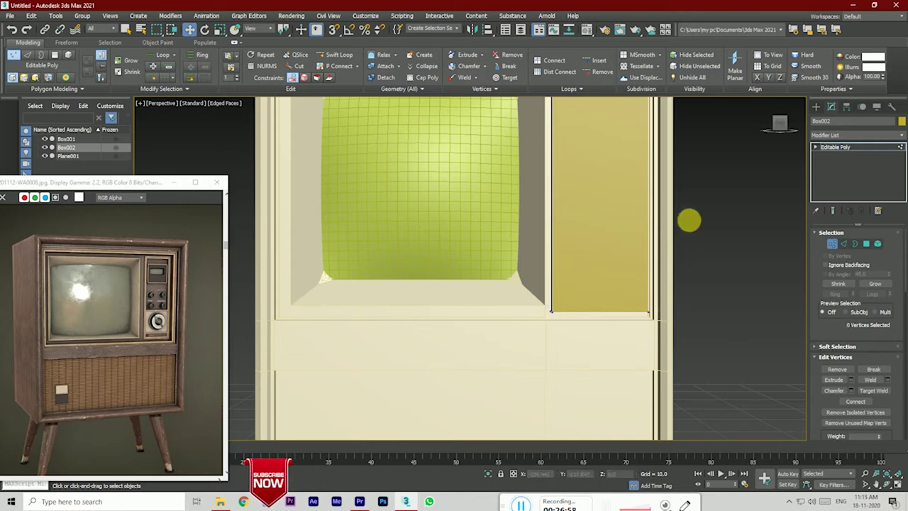
left_click(770, 122)
left_click(832, 244)
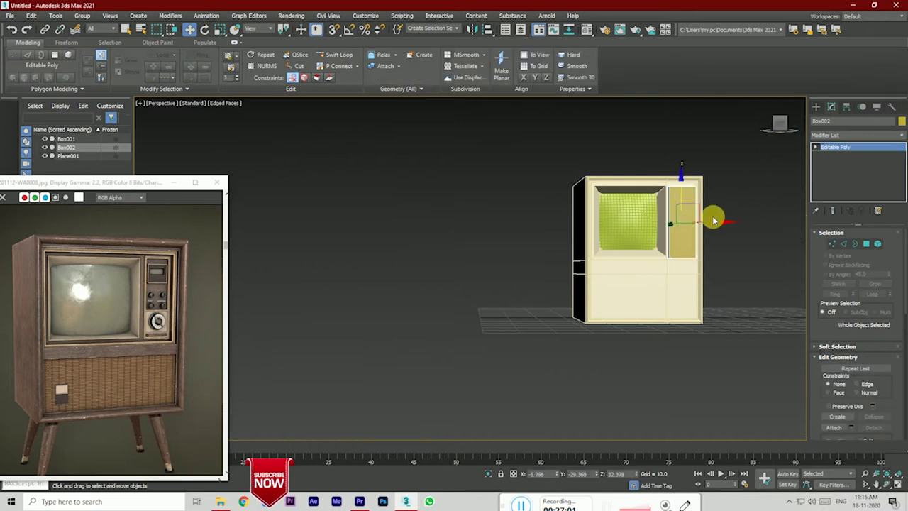
left_click(790, 125)
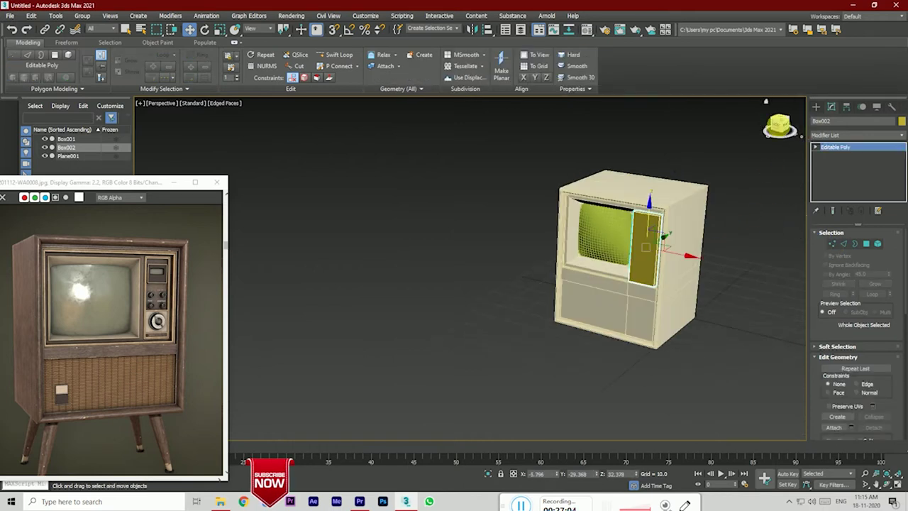
Step: Convert Box002 to Editable Poly and inset its front polygon by 0.3
scroll(653, 220, "up", 5)
scroll(665, 223, "up", 3)
right_click(654, 233)
mouse_move(677, 332)
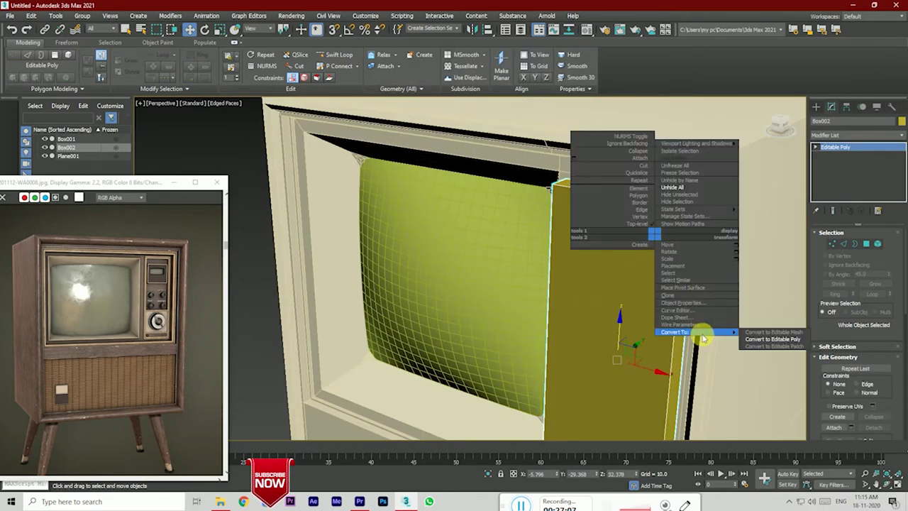
left_click(766, 340)
left_click(867, 244)
left_click(584, 254)
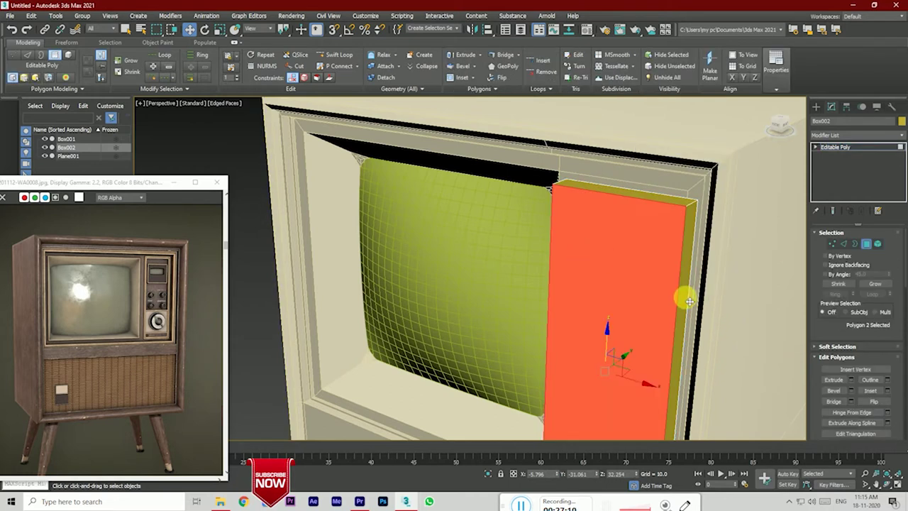
left_click(887, 391)
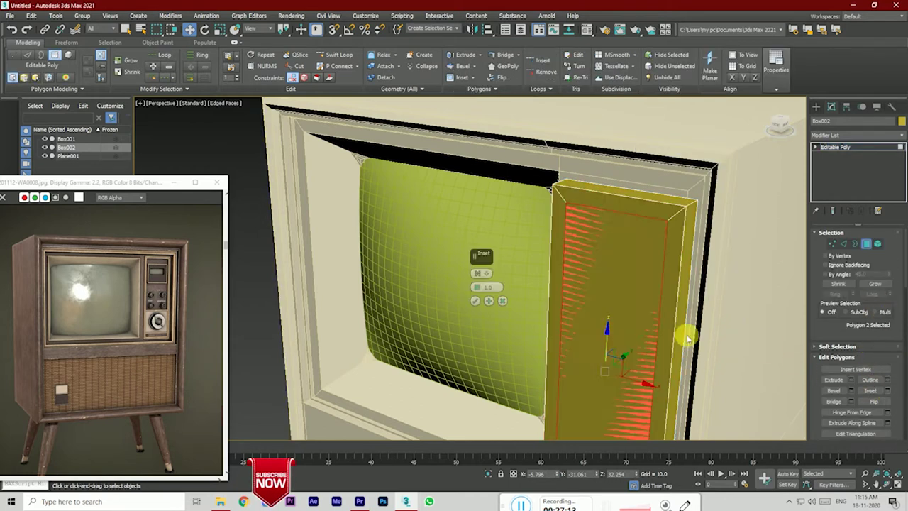
left_click_drag(474, 291, 475, 297)
left_click(476, 300)
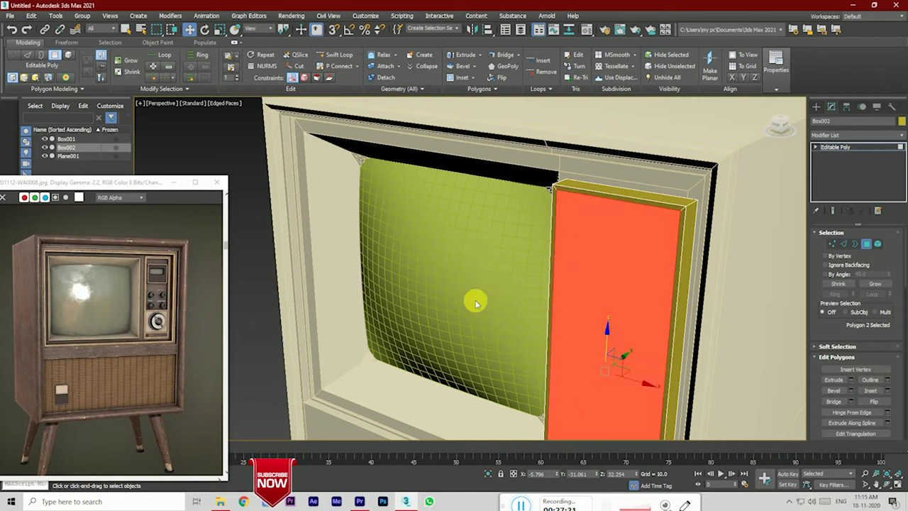
Step: Try extruding the inset face, cancel it, and exit Polygon mode
left_click(852, 383)
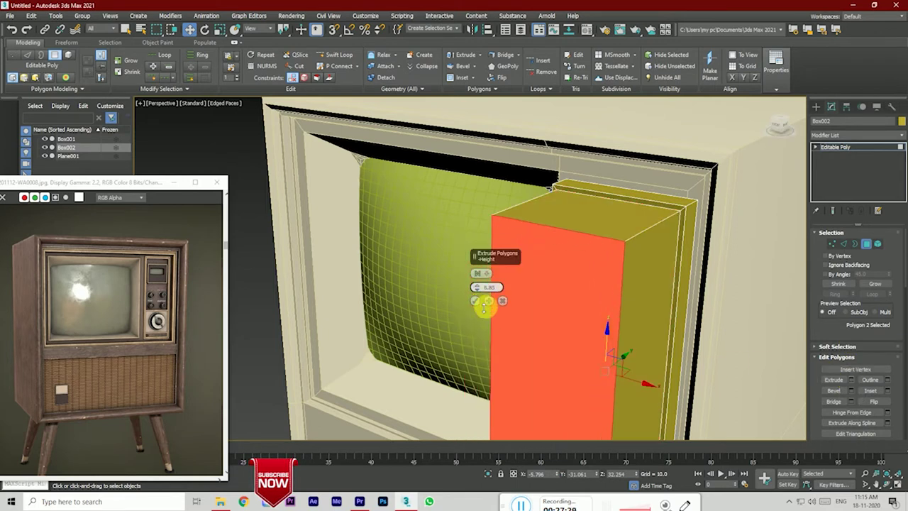
left_click_drag(477, 287, 489, 343)
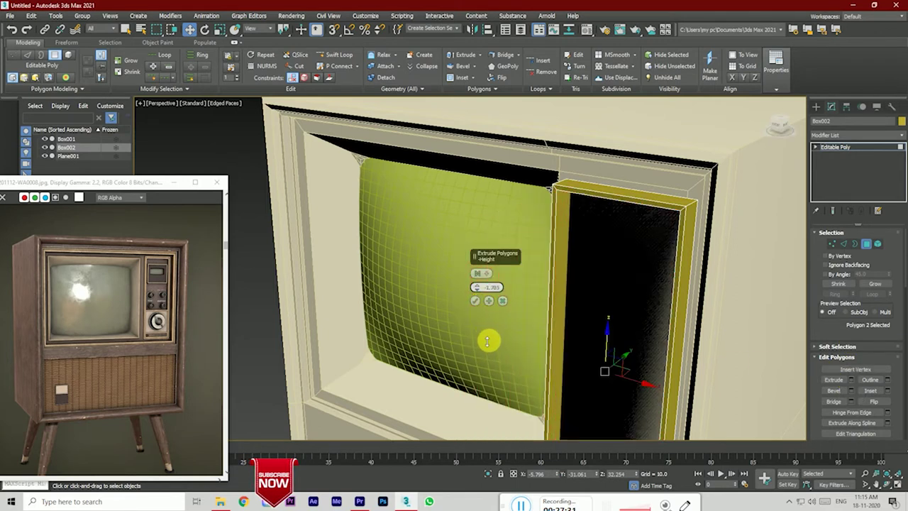
right_click(487, 342)
left_click(476, 300)
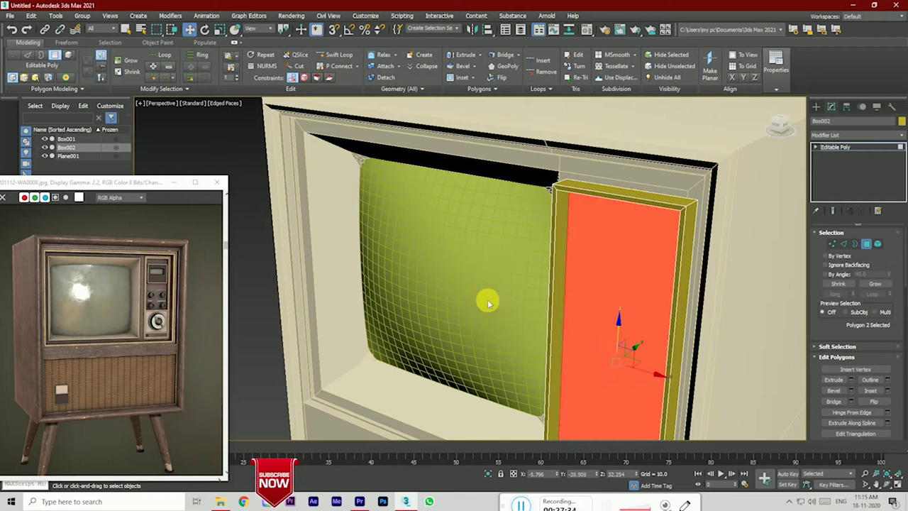
left_click(729, 357)
left_click(835, 147)
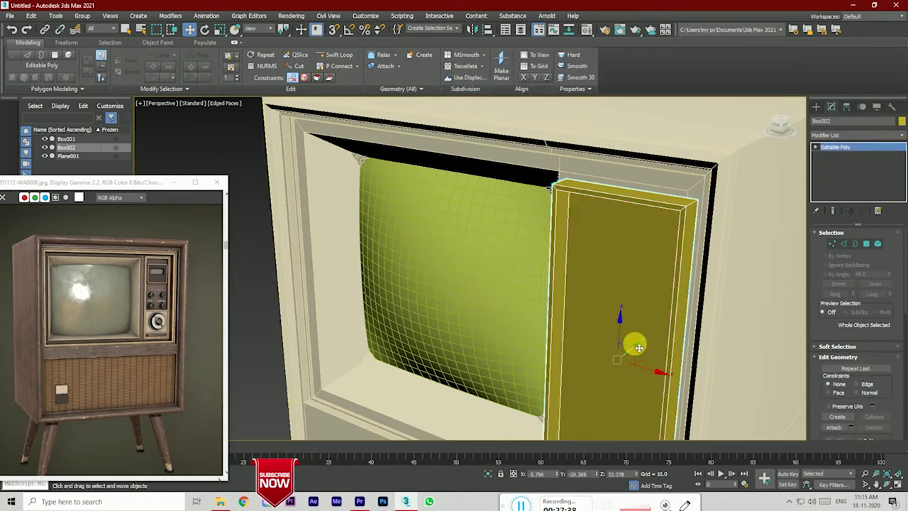
Step: Push Box002 back along Y into the cabinet frame and orbit to check it
left_click_drag(638, 348, 649, 340)
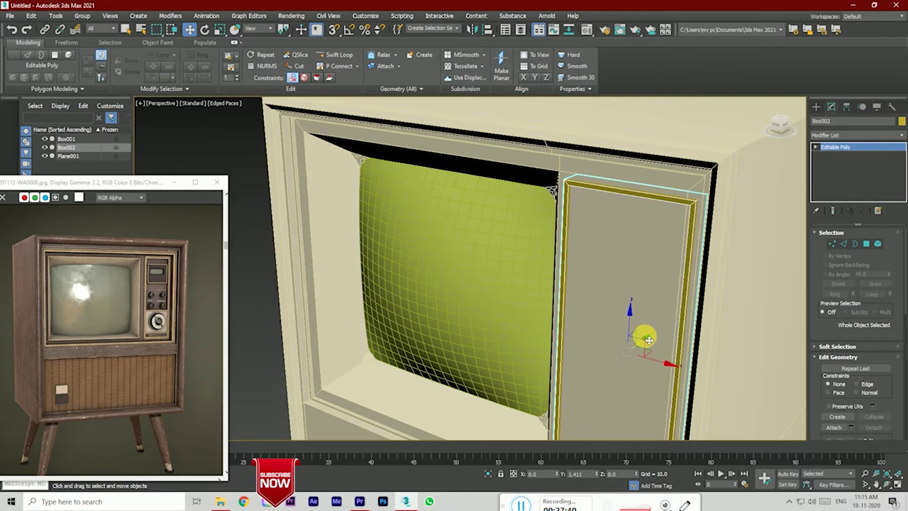
left_click(744, 361)
scroll(561, 356, "up", 2)
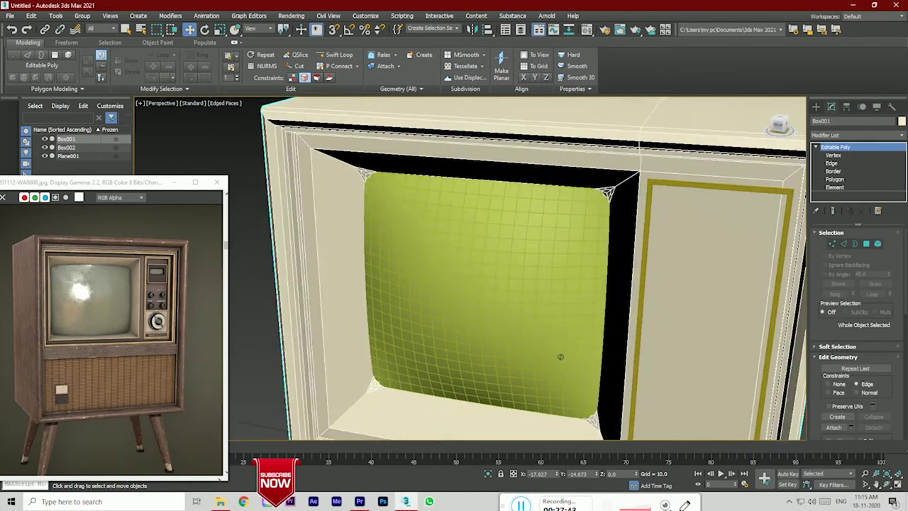
middle_click_drag(561, 357, 592, 298, "alt")
scroll(695, 347, "down", 5)
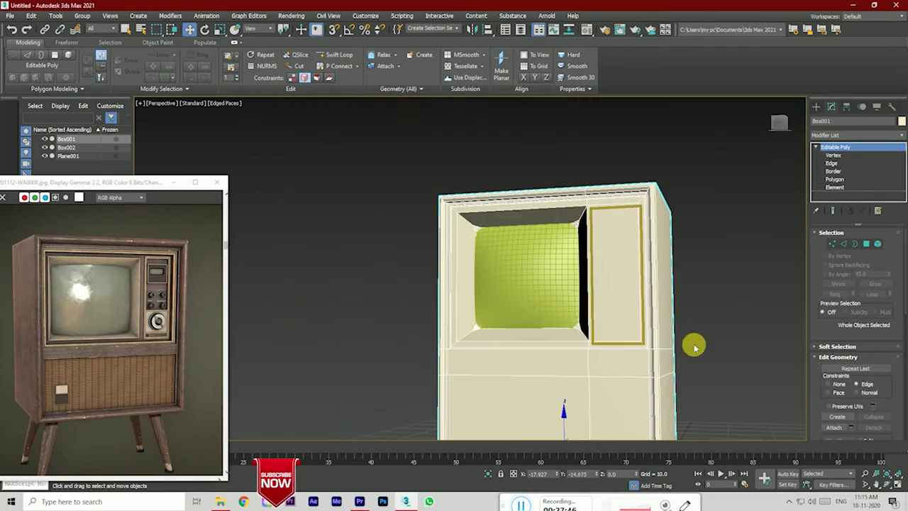
left_click(696, 348)
Step: Orbit around the cabinet to inspect the side panel's fit, ending in a front view
left_click(777, 121)
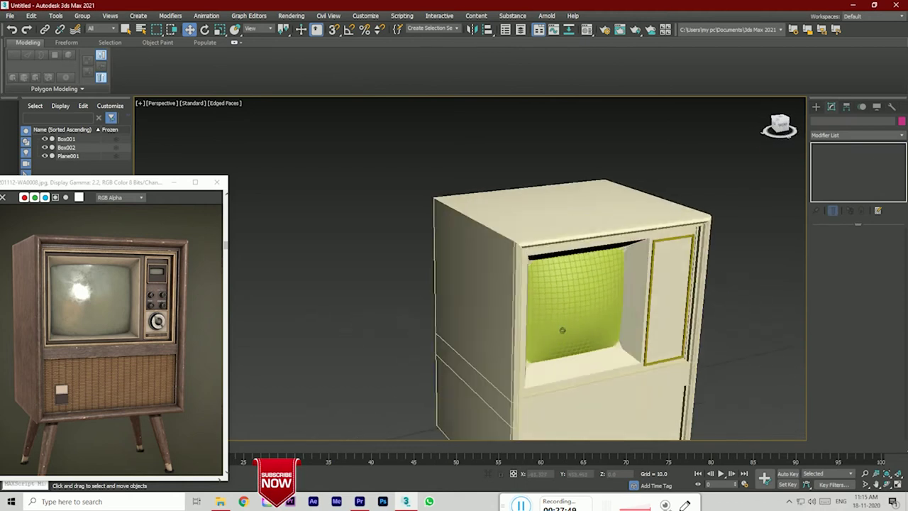
middle_click_drag(562, 330, 562, 331, "alt")
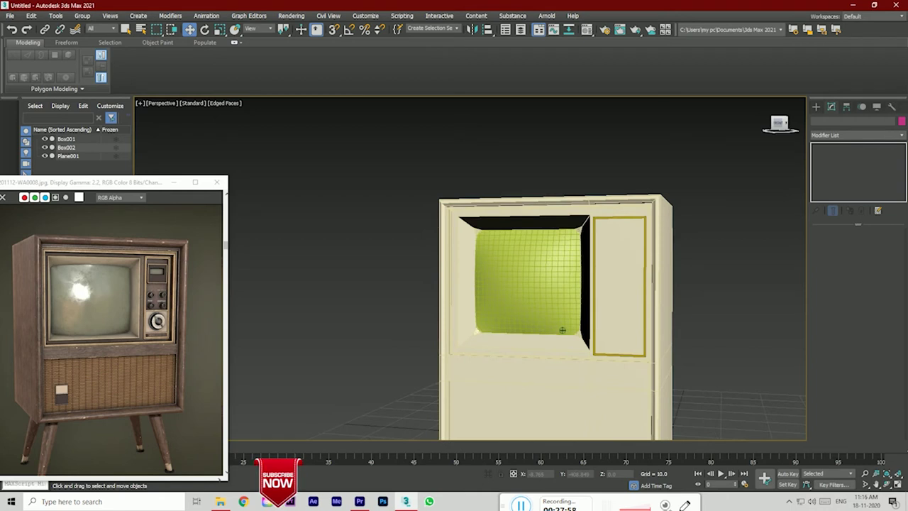
left_click_drag(778, 126, 766, 156)
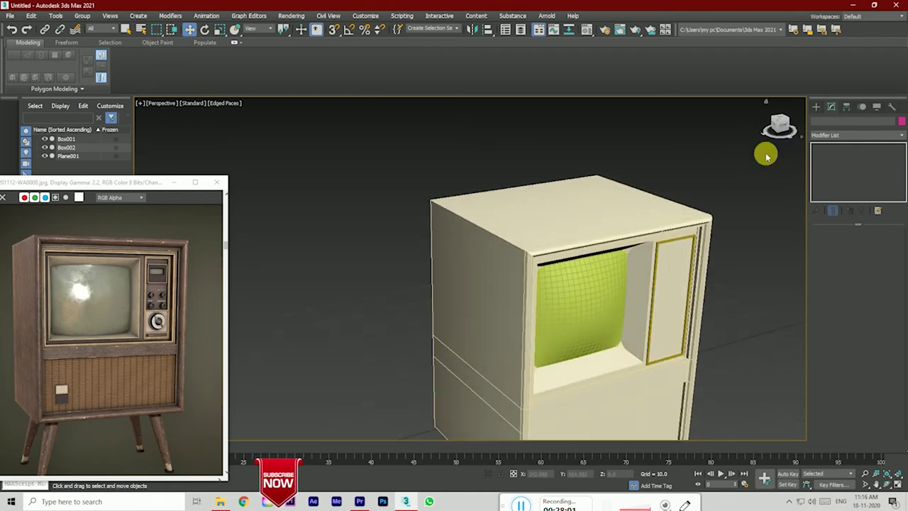
scroll(657, 242, "up", 5)
left_click(655, 241)
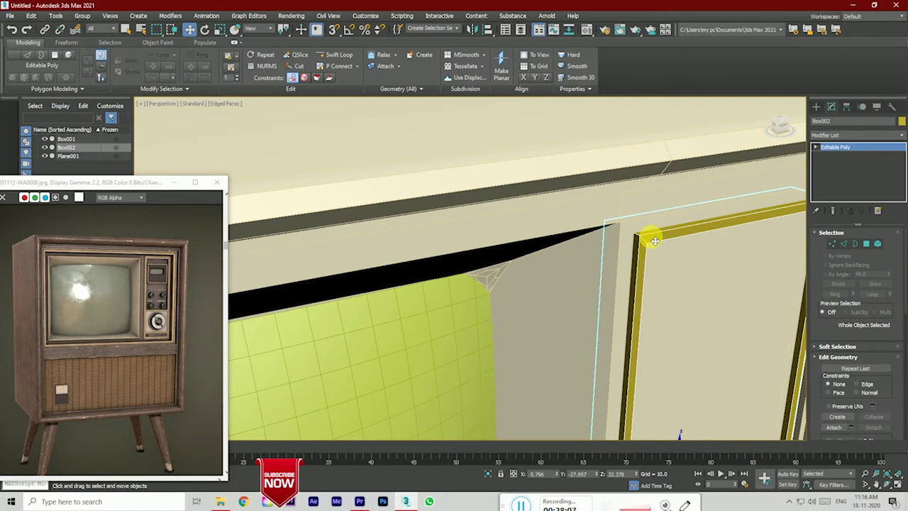
scroll(530, 284, "down", 5)
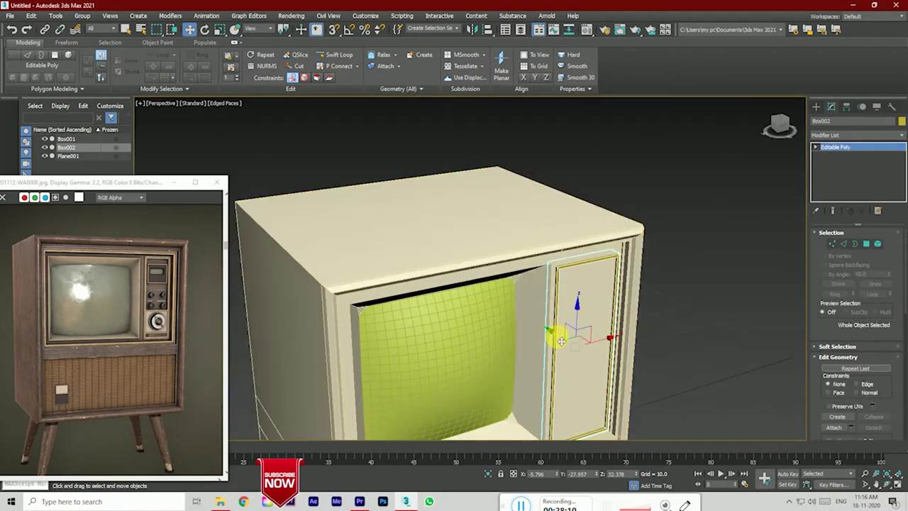
scroll(556, 336, "up", 4)
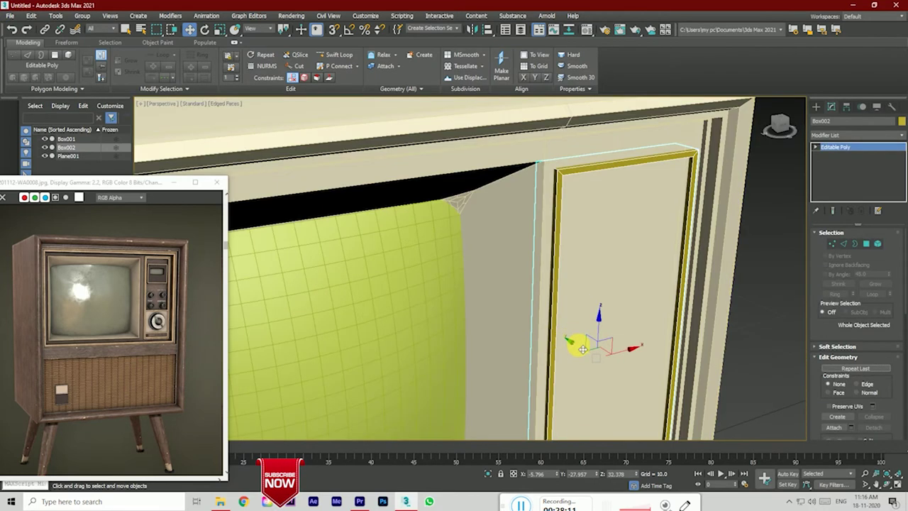
left_click(788, 358)
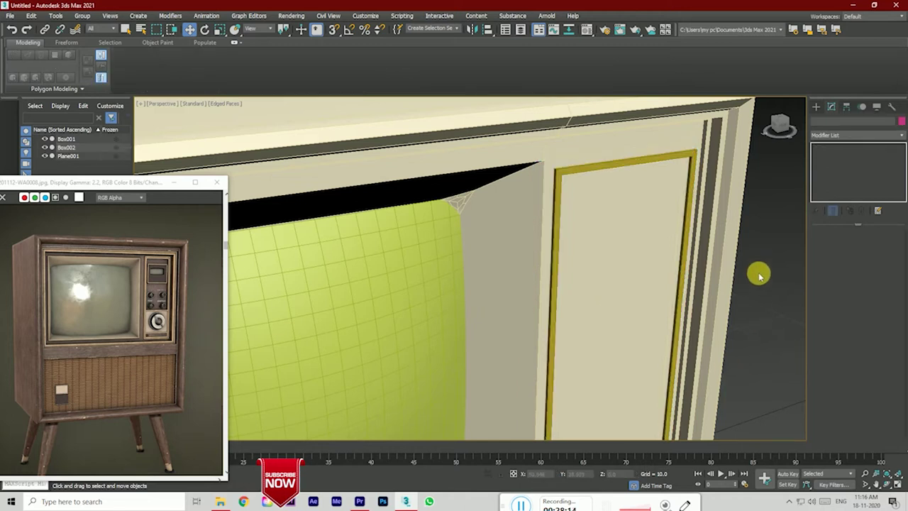
left_click(778, 126)
scroll(563, 234, "down", 3)
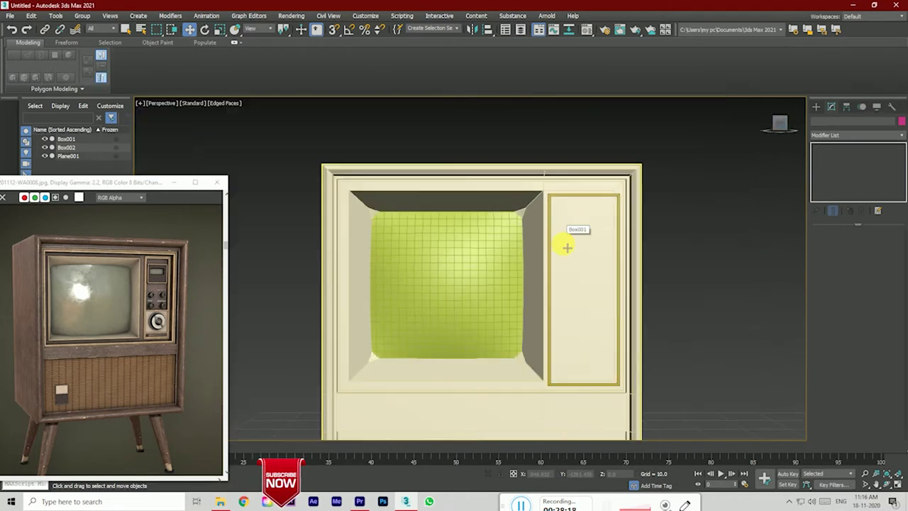
Step: Raise Box002's top vertices slightly in Z, then deselect them
left_click(573, 195)
left_click(833, 244)
scroll(608, 227, "up", 3)
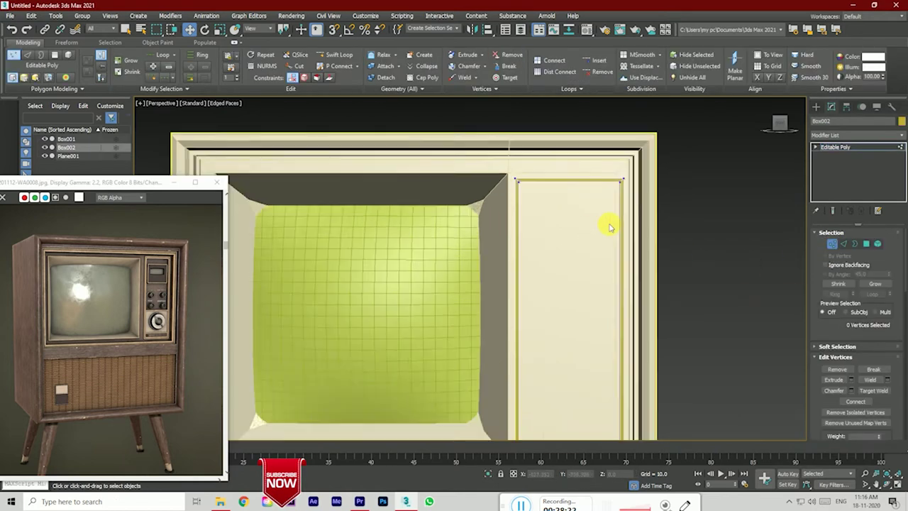
scroll(446, 148, "up", 3)
left_click_drag(635, 215, 633, 213)
scroll(596, 206, "down", 4)
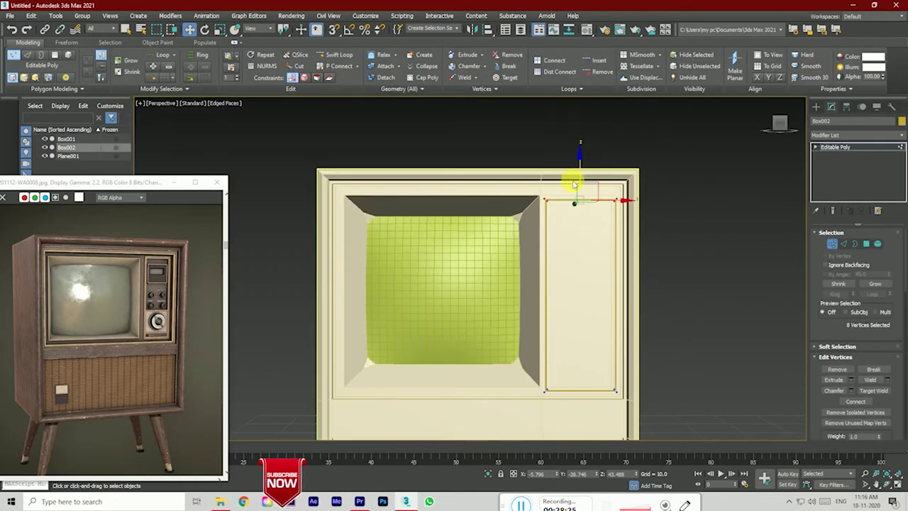
scroll(575, 183, "up", 4)
left_click_drag(591, 182, 586, 175)
left_click(614, 212)
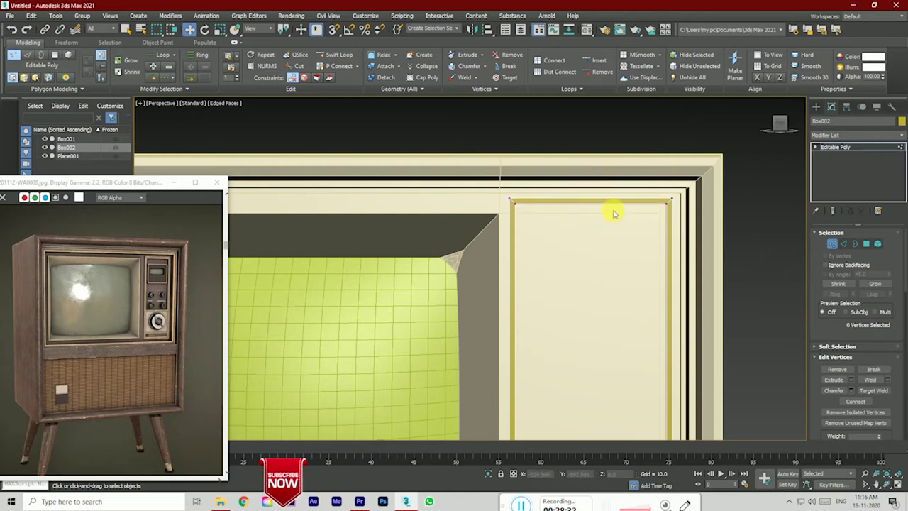
Step: Turn off Edged Faces to view the model without edge lines
scroll(615, 212, "down", 5)
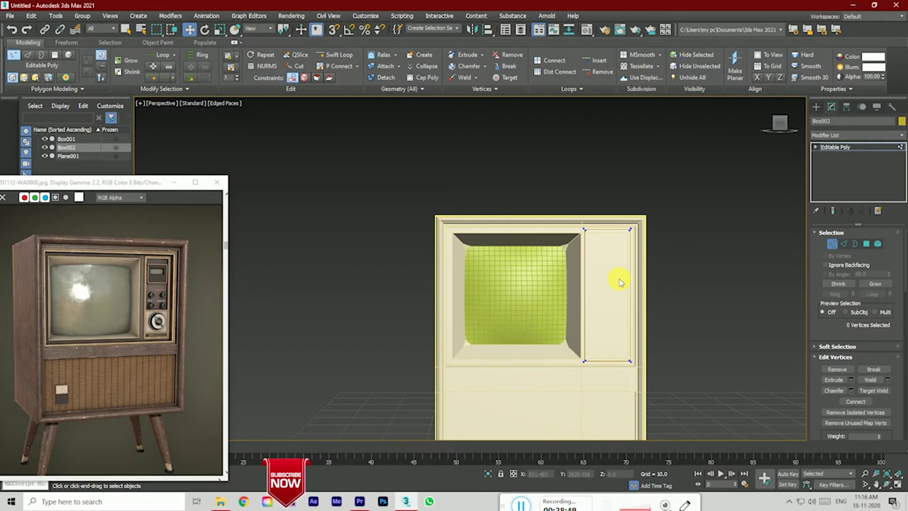
scroll(653, 288, "up", 2)
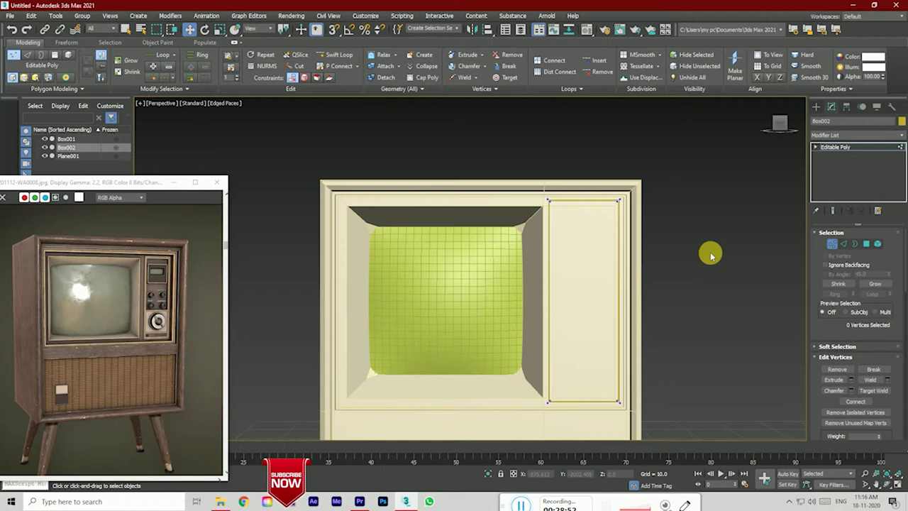
key("F4")
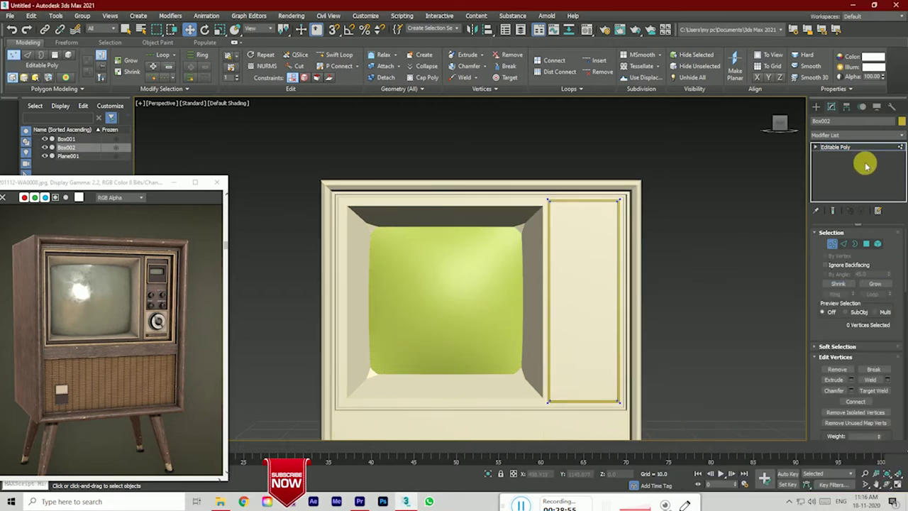
Step: Exit vertex editing on the side panel, deselect it, and turn the view to face the cabinet front
left_click(865, 166)
left_click(683, 277)
scroll(683, 282, "down", 3)
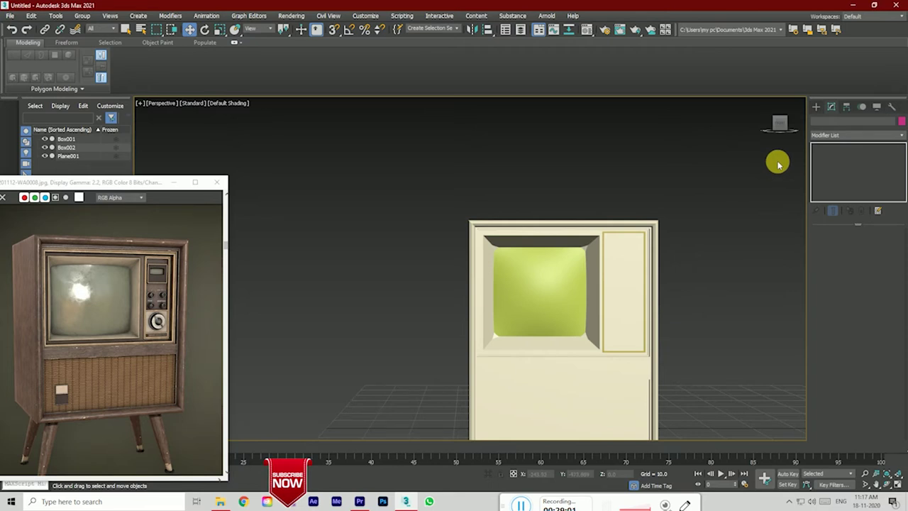
scroll(419, 156, "down", 3)
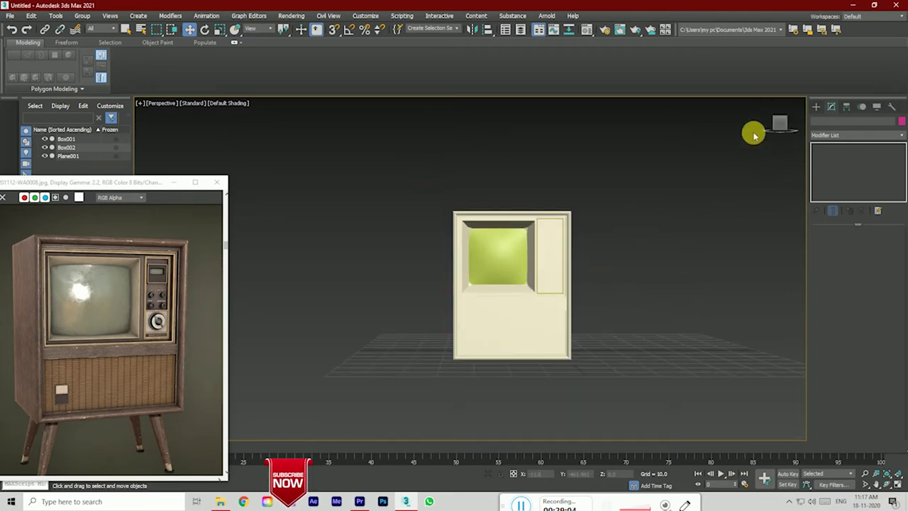
left_click_drag(781, 122, 780, 122)
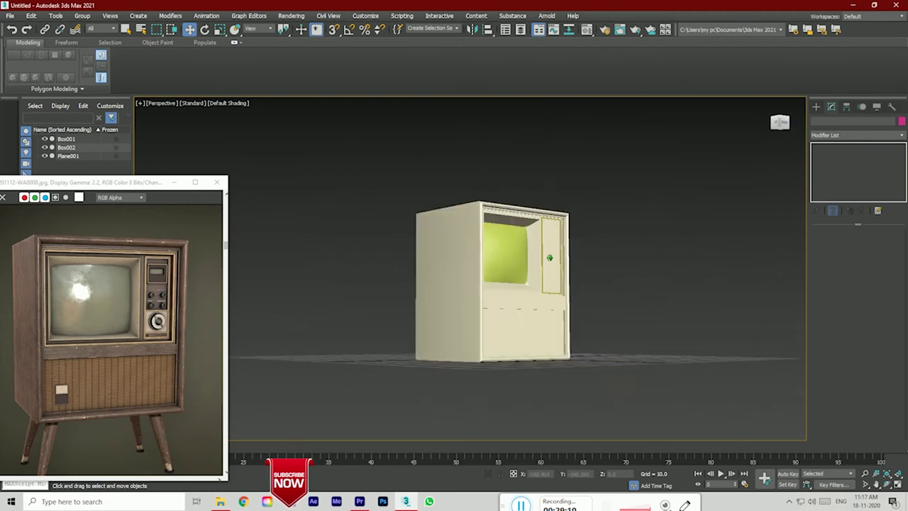
left_click(780, 123)
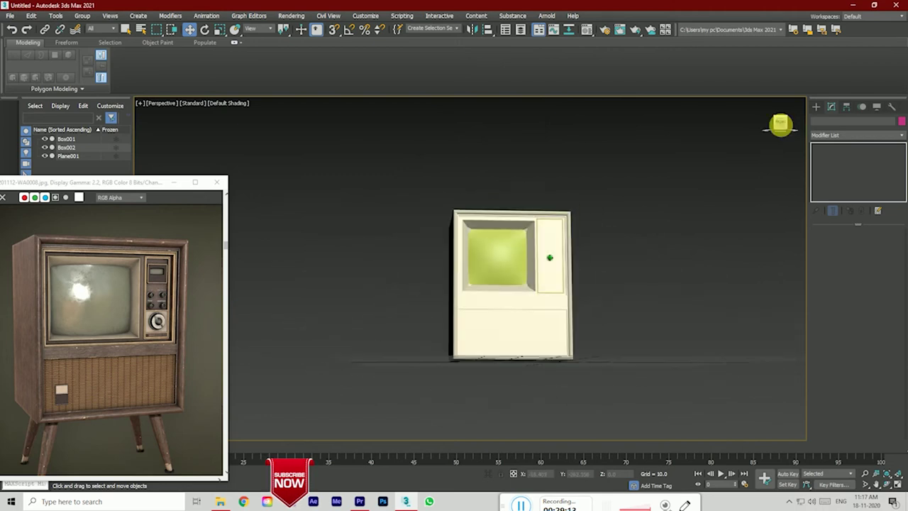
Step: Select the TV cabinet Box001 so its Editable Poly stack appears in the Modify panel
left_click(517, 245)
scroll(523, 233, "up", 3)
scroll(537, 243, "down", 1)
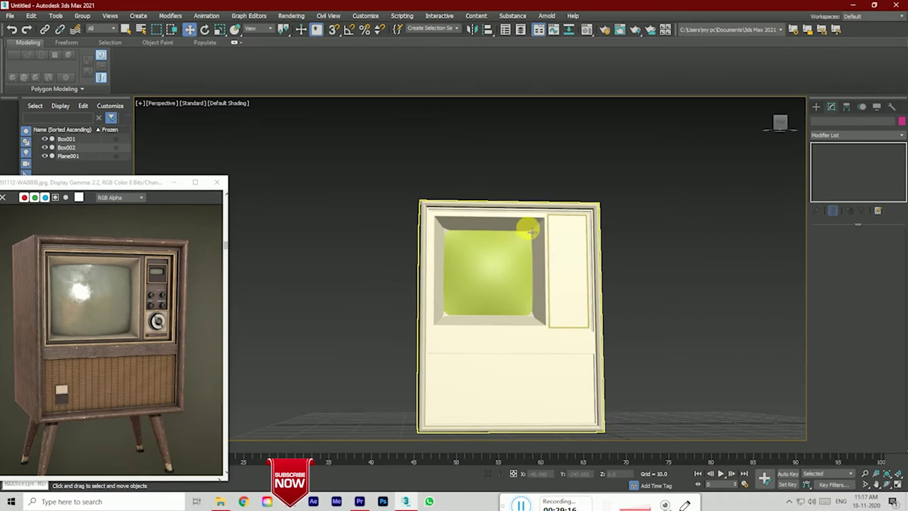
scroll(532, 230, "up", 3)
scroll(539, 215, "down", 1)
left_click(746, 331)
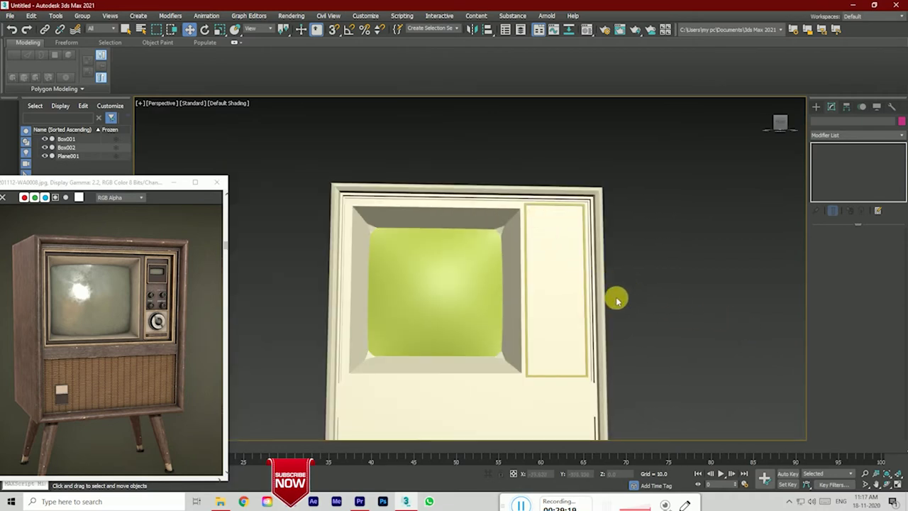
left_click(565, 288)
scroll(566, 287, "down", 2)
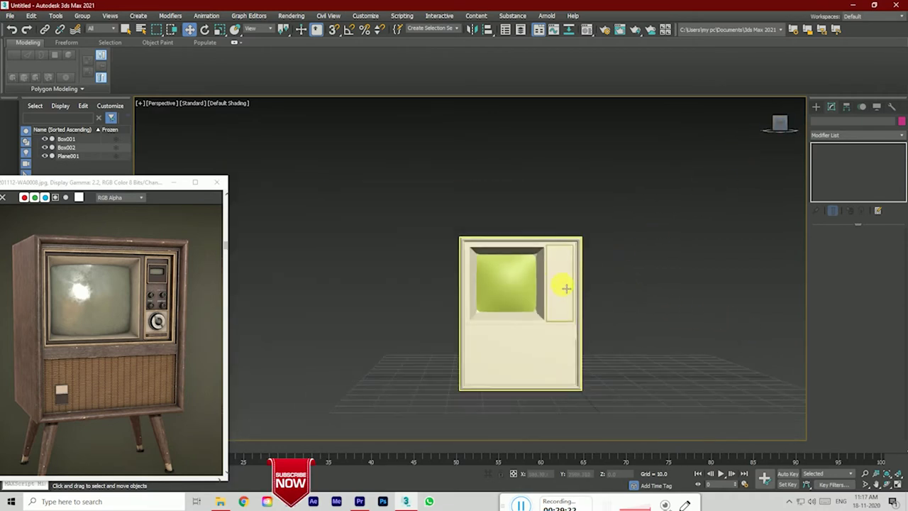
scroll(566, 287, "up", 3)
left_click(648, 359)
left_click(597, 354)
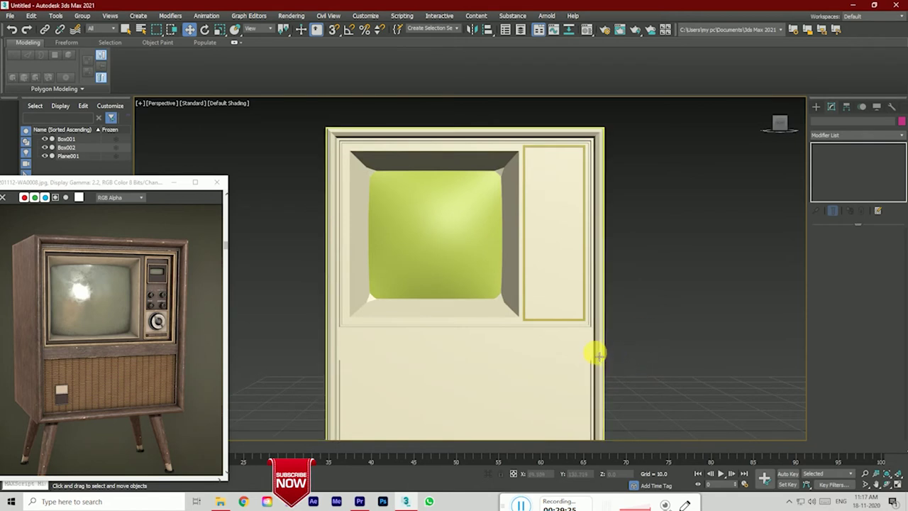
left_click(539, 323)
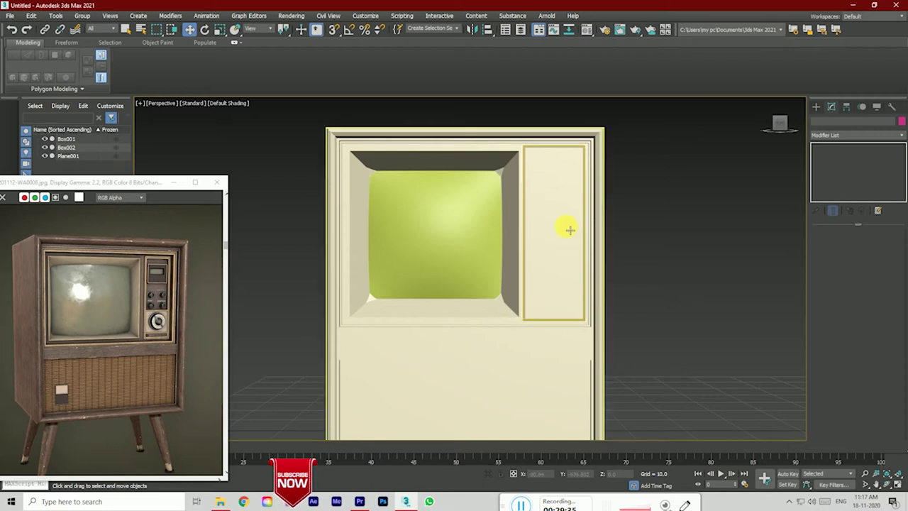
Step: Draw a thin pink box near the top of the side control panel
left_click(547, 197)
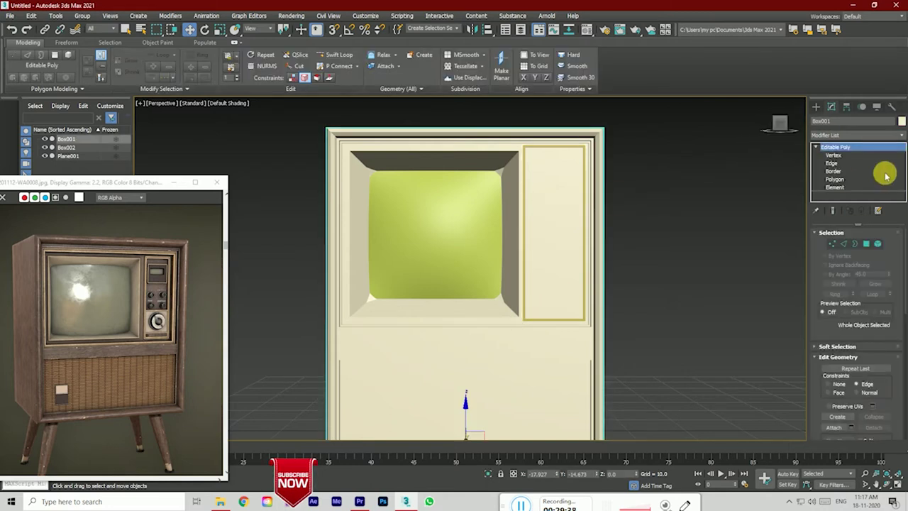
left_click(816, 107)
left_click(838, 163)
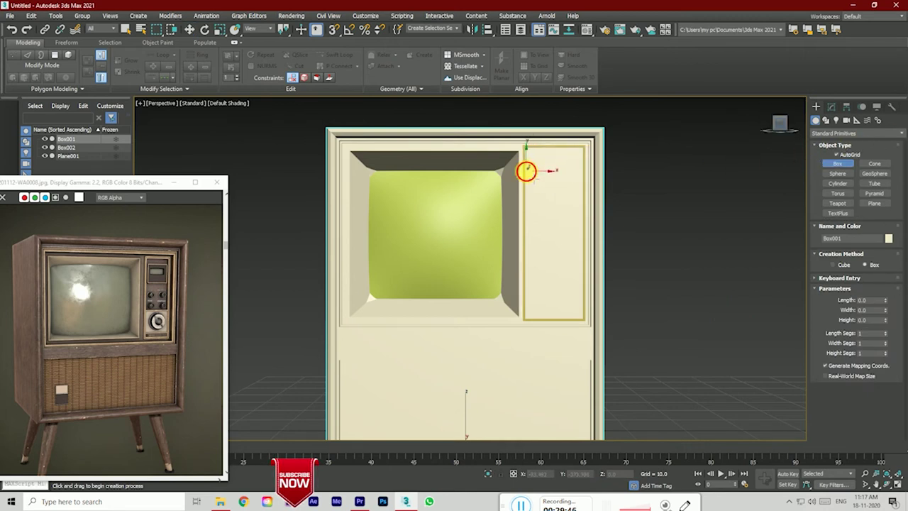
left_click_drag(526, 171, 582, 207)
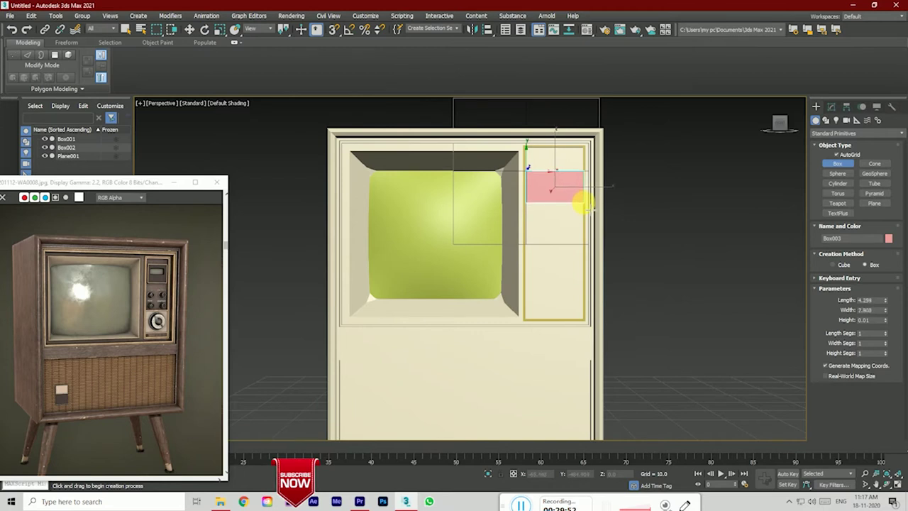
left_click_drag(582, 206, 584, 209)
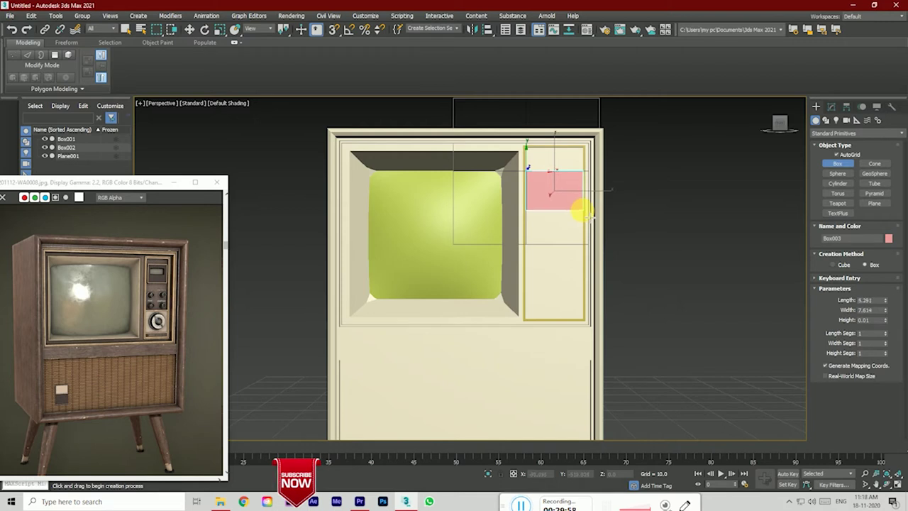
left_click(582, 209)
right_click(638, 269)
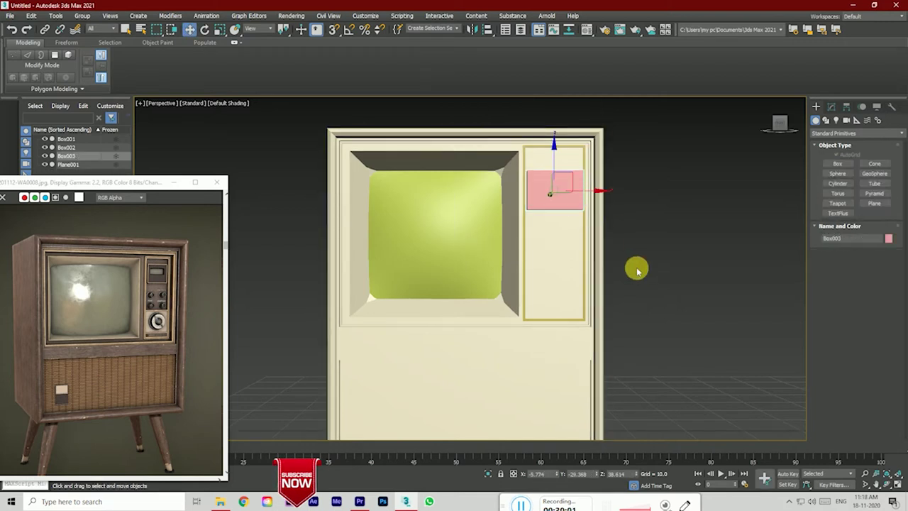
left_click(838, 162)
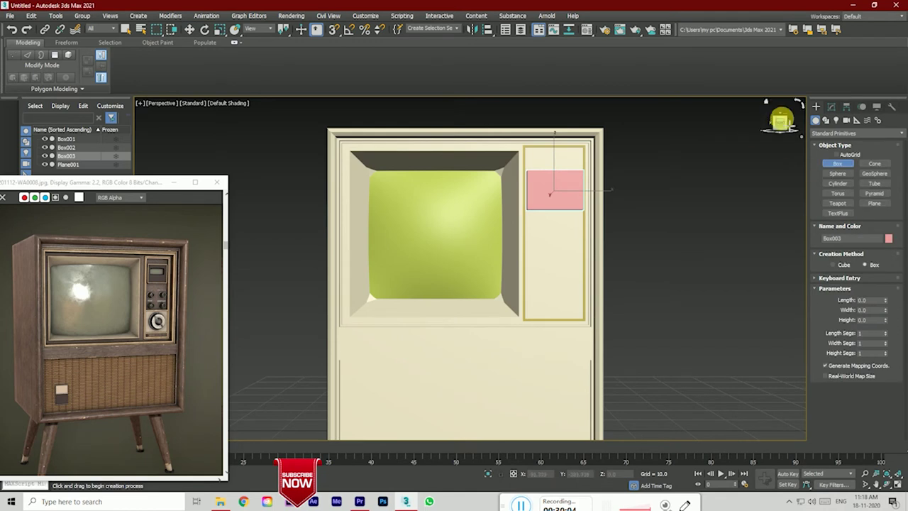
Step: Stop creating boxes and select the new pink box Box003 to bring up its context options
left_click_drag(781, 119, 778, 126)
left_click(191, 31)
left_click(582, 213)
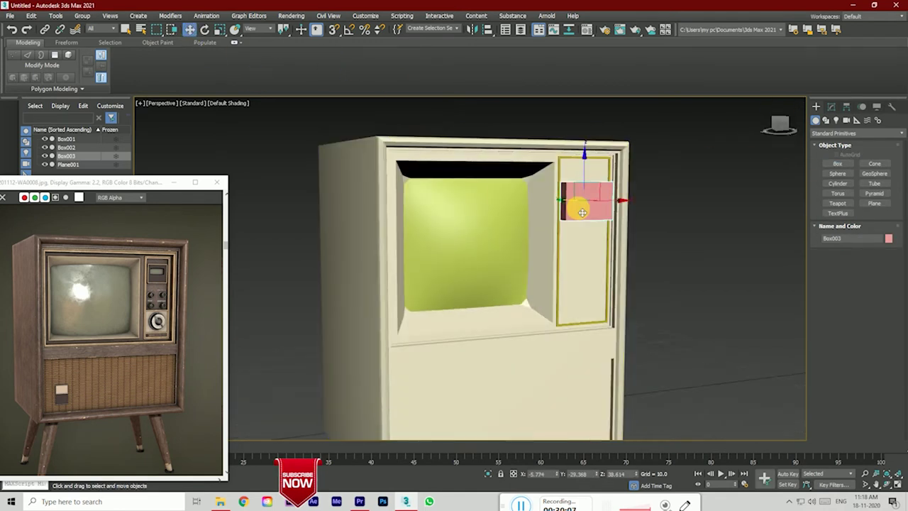
right_click(580, 211)
Step: Convert the pink box to an Editable Poly and select all 8 of its vertices
left_click(699, 308)
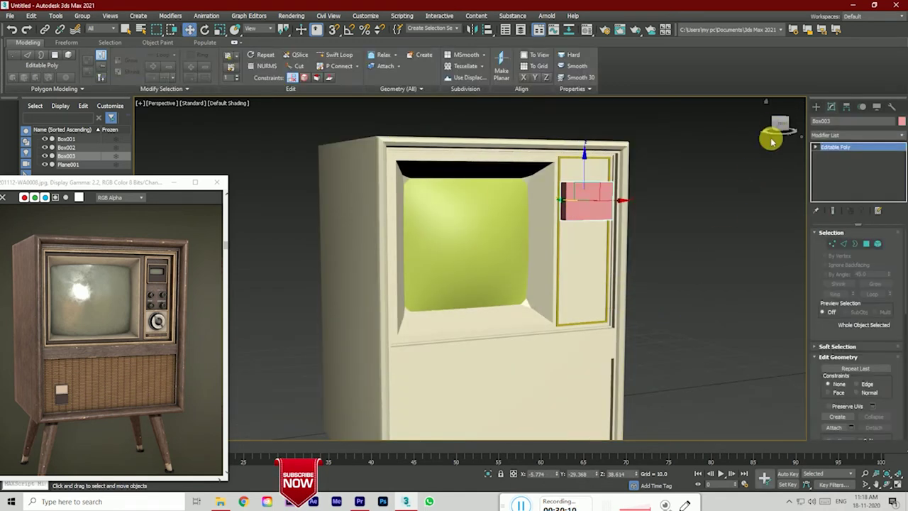
left_click(781, 126)
left_click(832, 244)
scroll(578, 195, "up", 2)
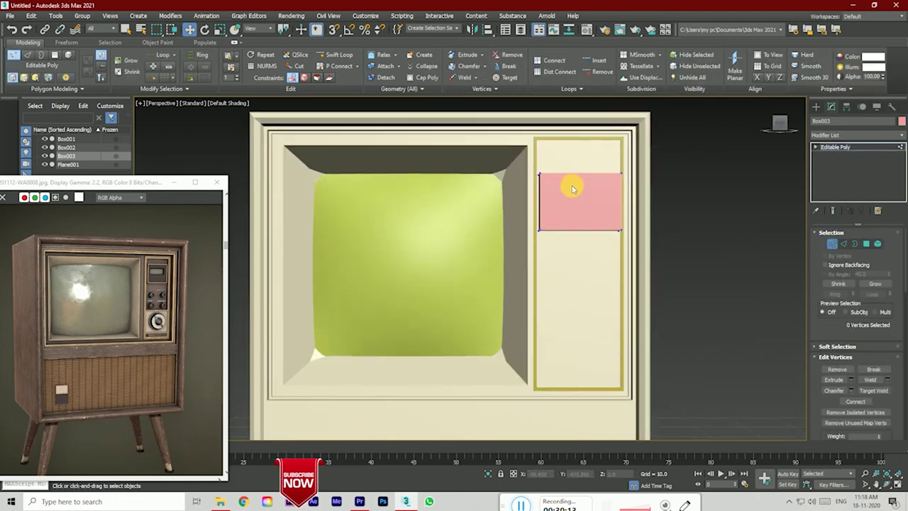
left_click_drag(685, 261, 684, 259)
left_click_drag(772, 125, 777, 129)
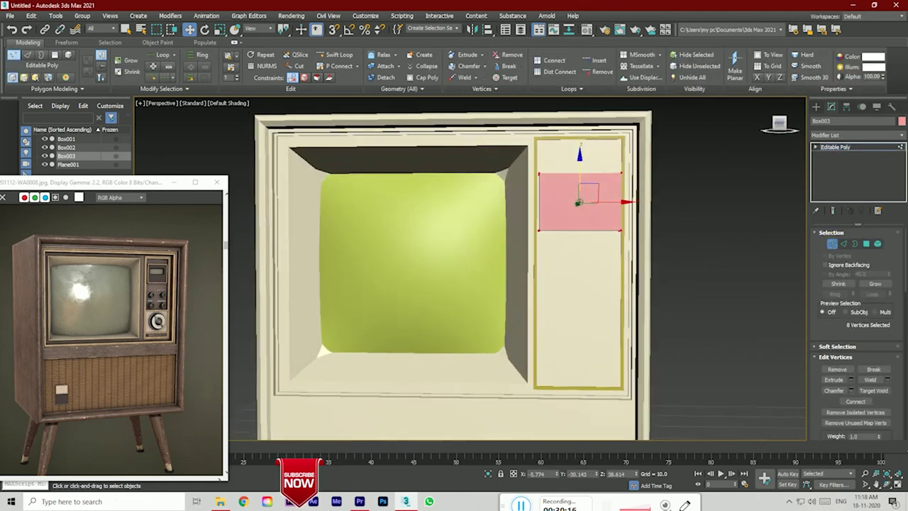
scroll(569, 207, "up", 2)
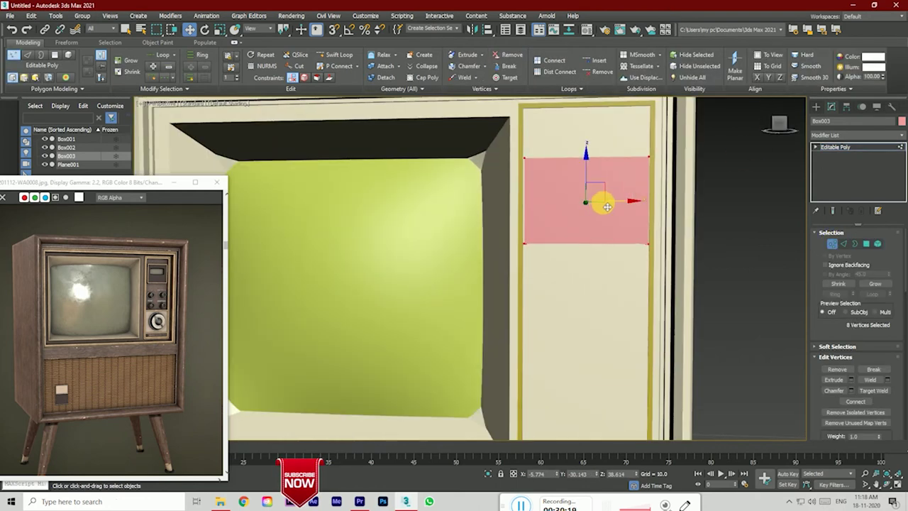
Step: Fit the vertices inside the panel's frame in Front view, then return to an angled Perspective view
key("f")
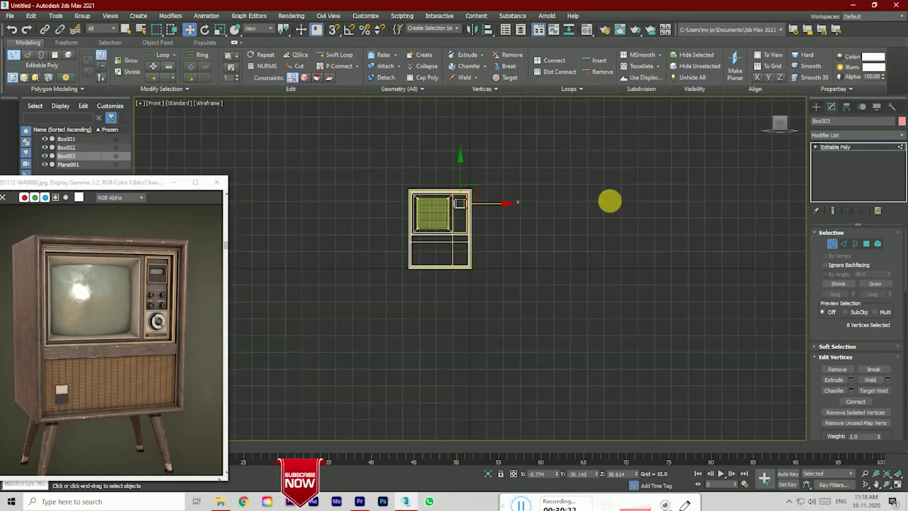
scroll(433, 210, "up", 4)
scroll(488, 196, "up", 4)
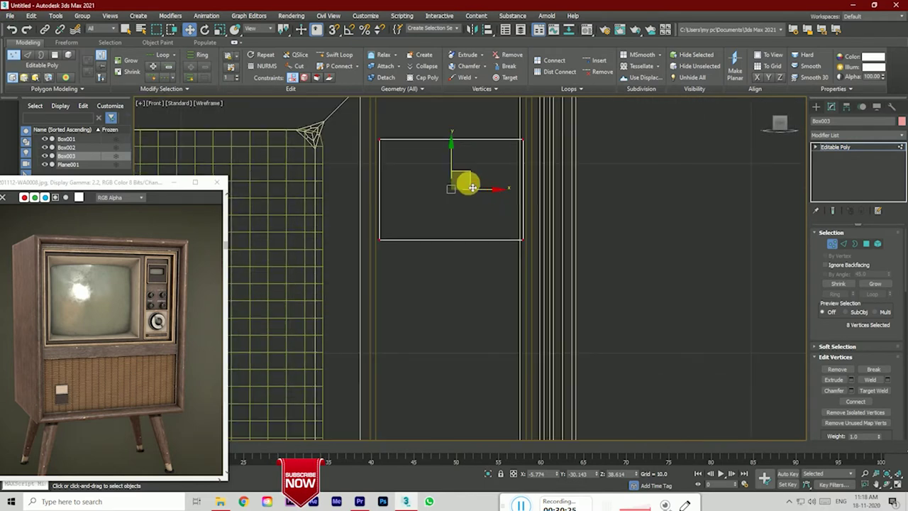
scroll(480, 233, "down", 2)
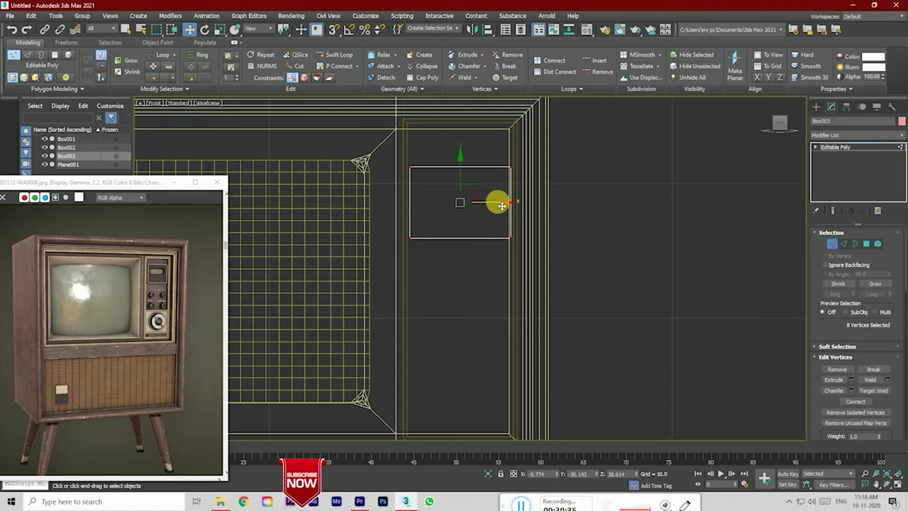
left_click(592, 223)
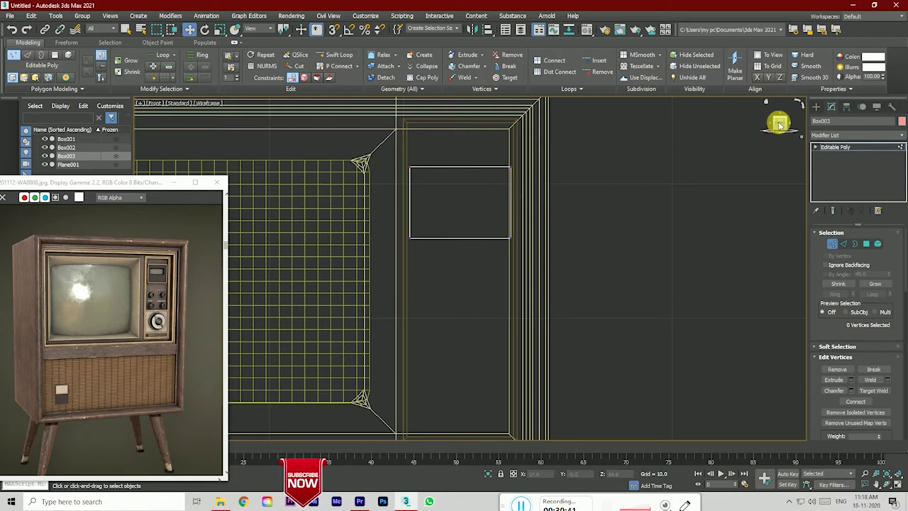
key("shift+z")
left_click_drag(781, 121, 779, 127)
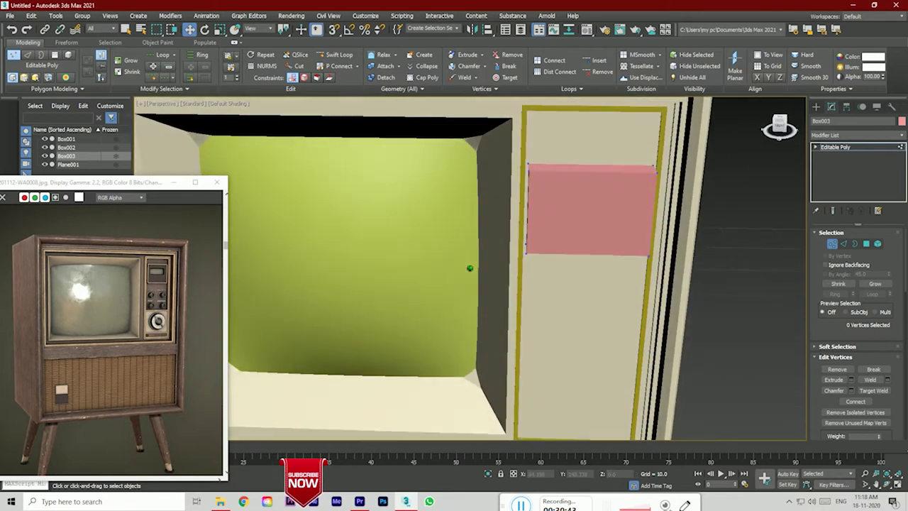
middle_click_drag(470, 269, 496, 262, "alt")
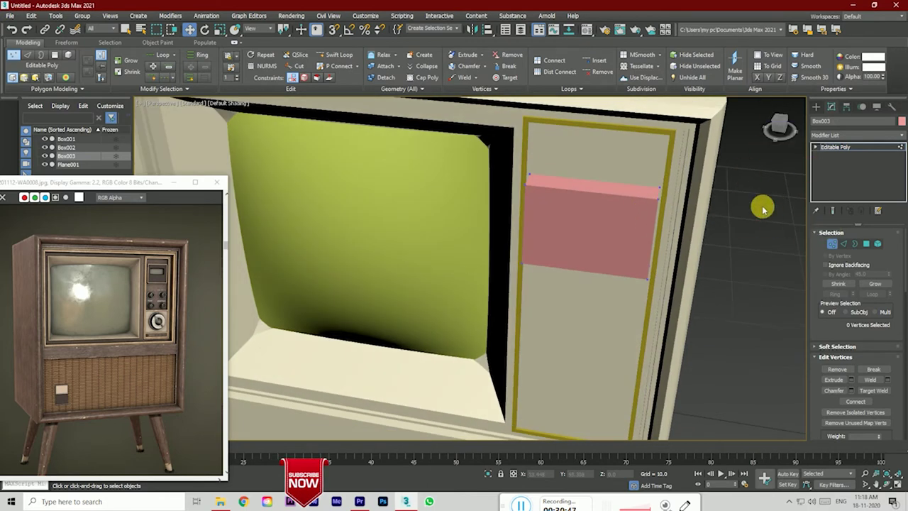
Step: Inset the pink box's front face by 1.563
left_click(867, 243)
left_click(634, 235)
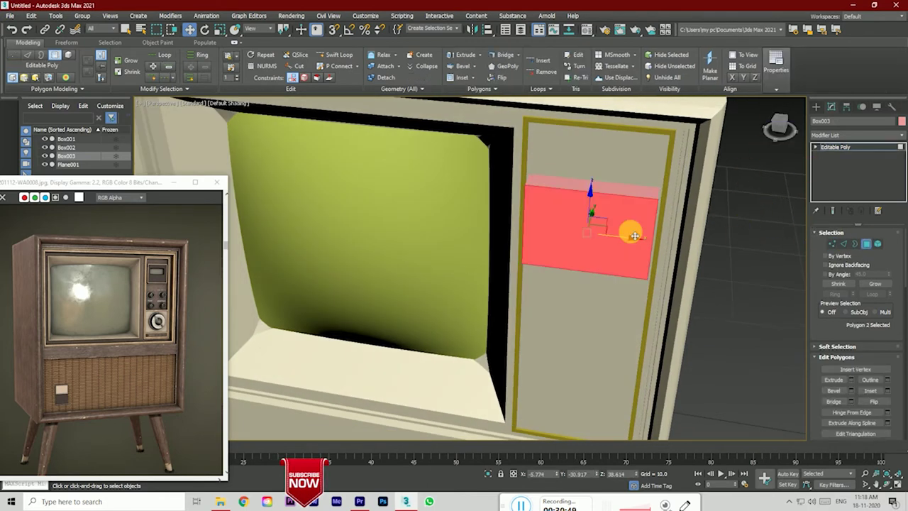
left_click(887, 390)
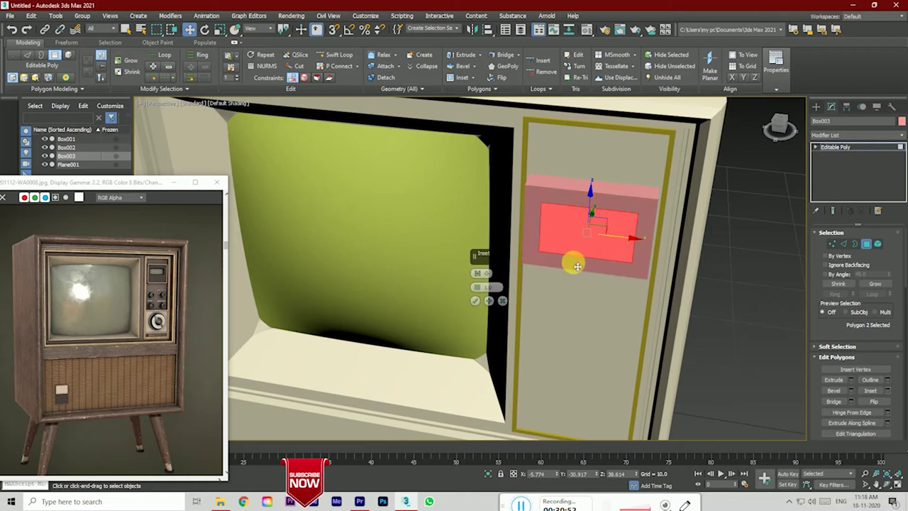
left_click_drag(481, 298, 481, 298)
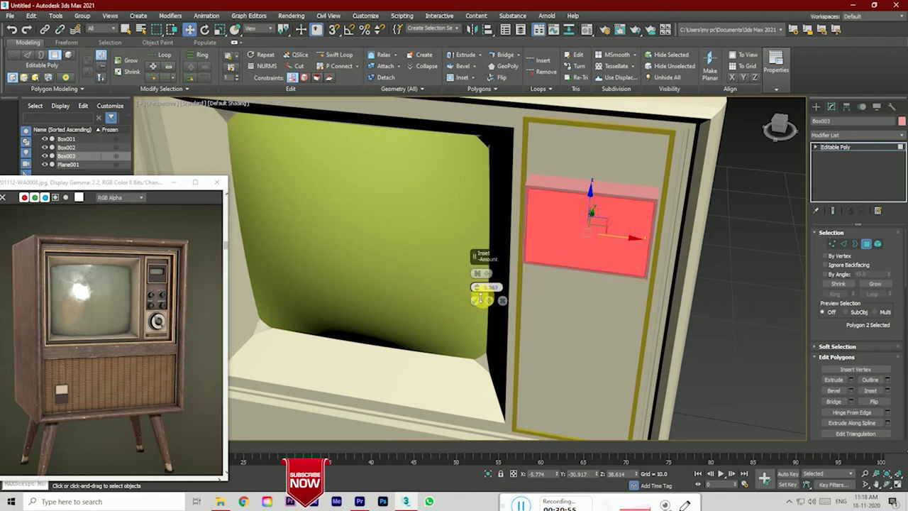
left_click(475, 304)
Step: Extrude the inset face slightly inward and view the TV from the front
left_click(851, 382)
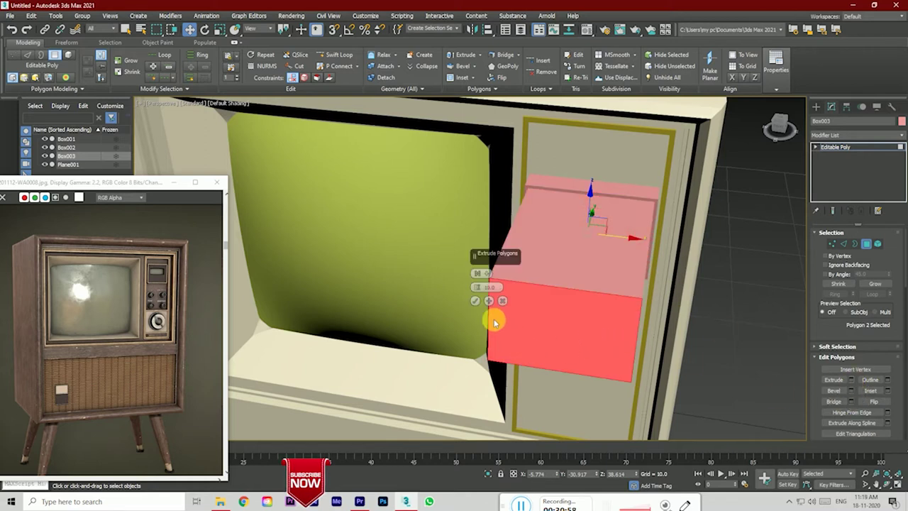
left_click_drag(476, 288, 488, 337)
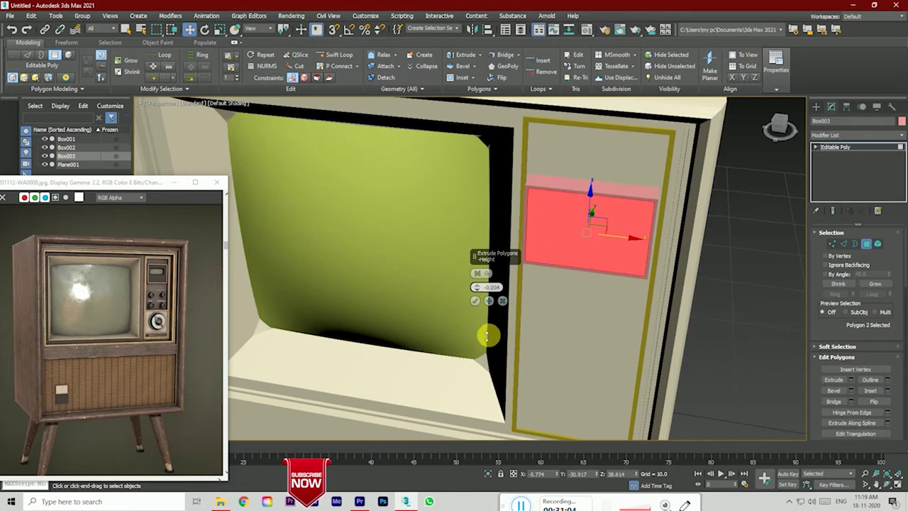
left_click(474, 301)
left_click(754, 372)
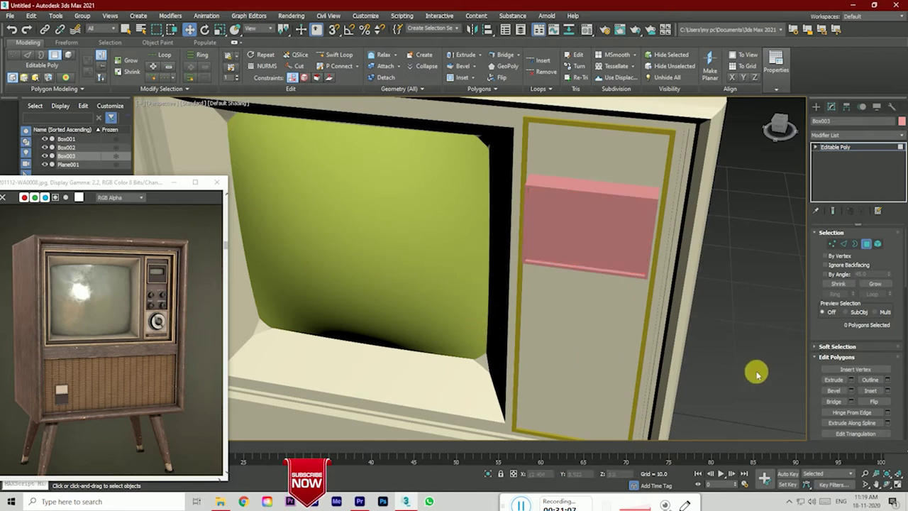
left_click(781, 130)
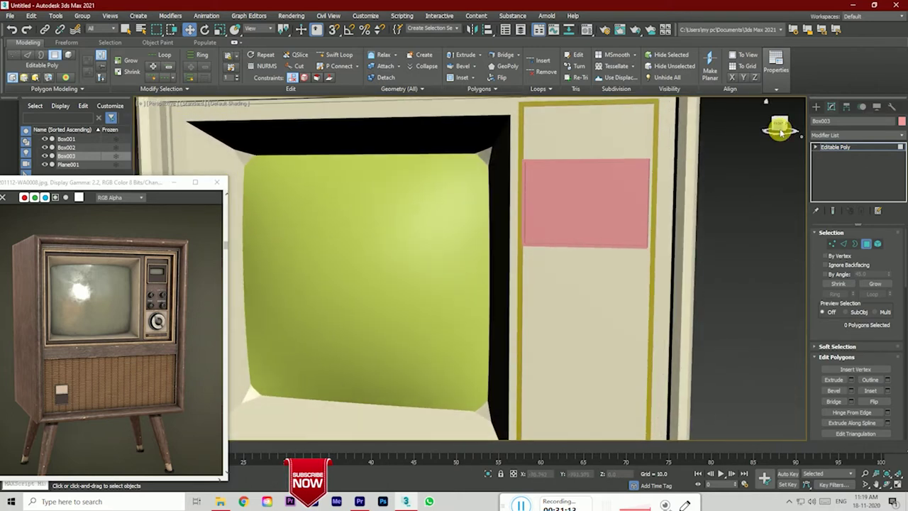
Step: Show edged faces and connect two horizontal edge loops across the pink box
key("F4")
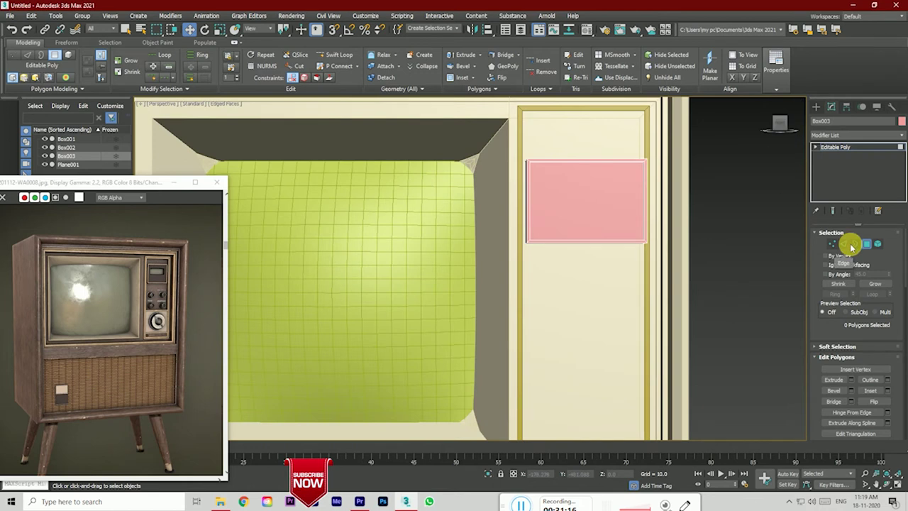
left_click(851, 245)
scroll(601, 209, "up", 3)
left_click_drag(426, 184, 781, 198)
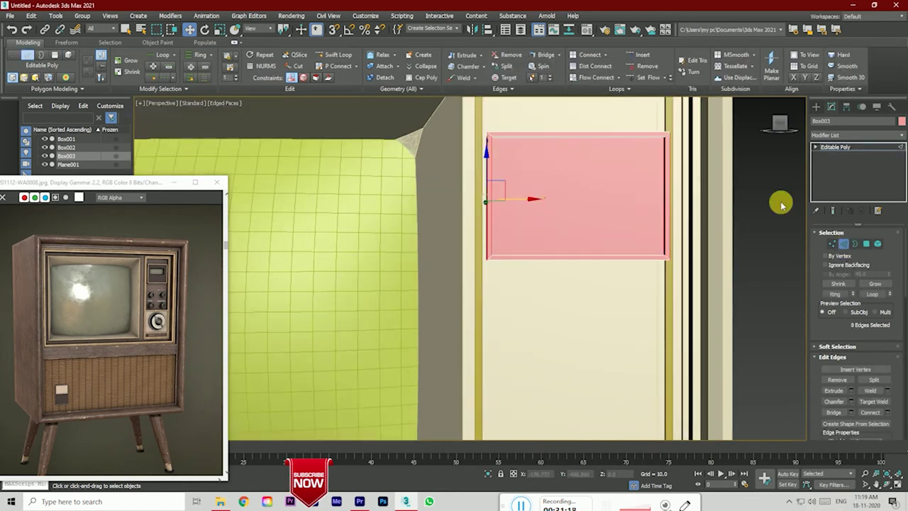
left_click(887, 409)
left_click_drag(480, 274, 484, 274)
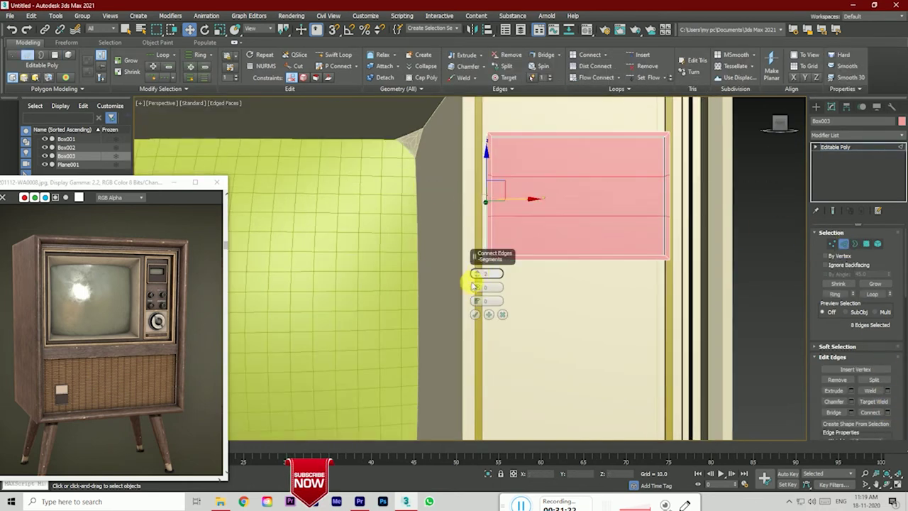
left_click(474, 315)
Step: Move the lower of the new horizontal edge loops upward
left_click(220, 29)
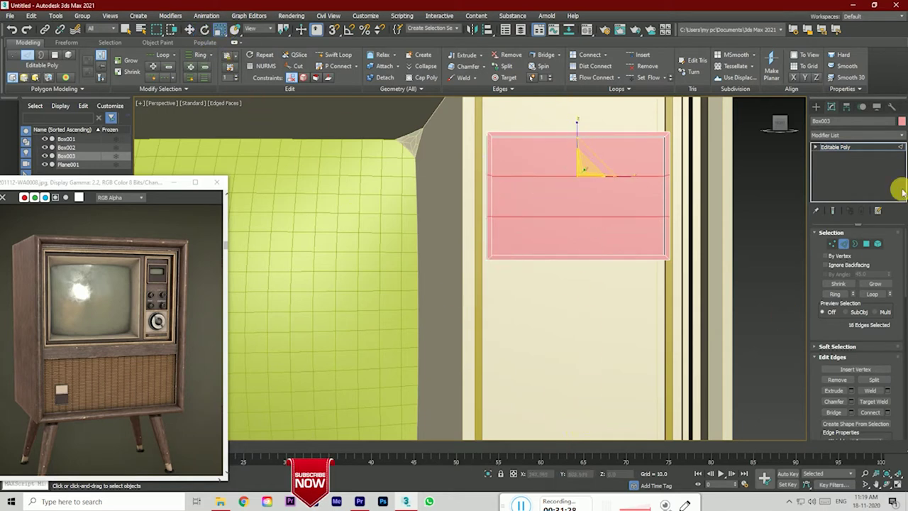
left_click(651, 217)
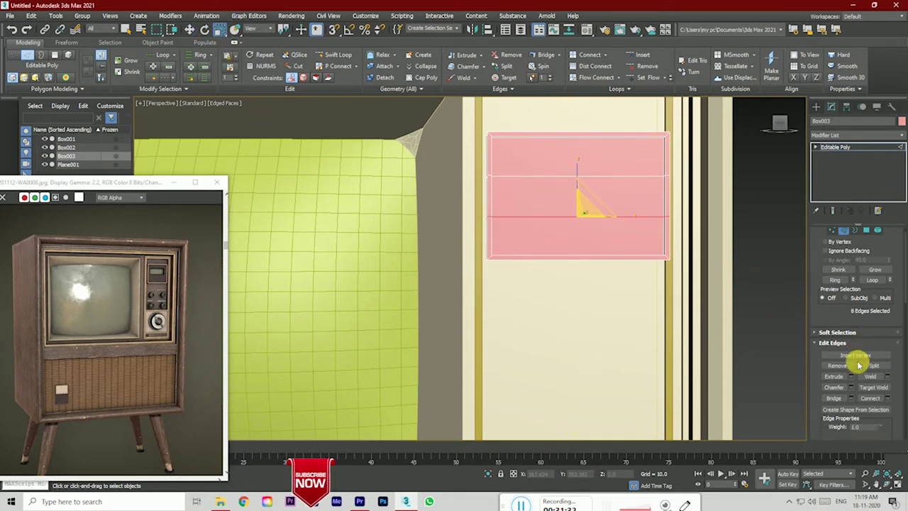
scroll(861, 376, "down", 5)
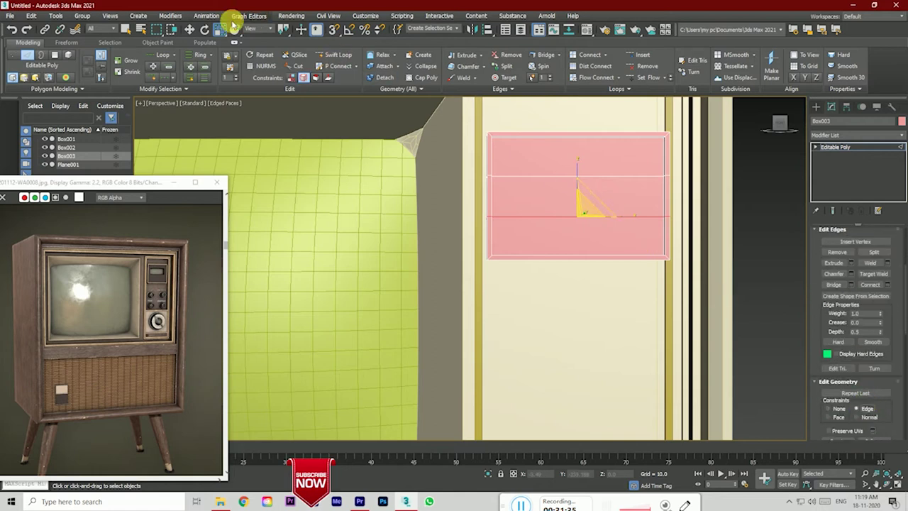
left_click(189, 29)
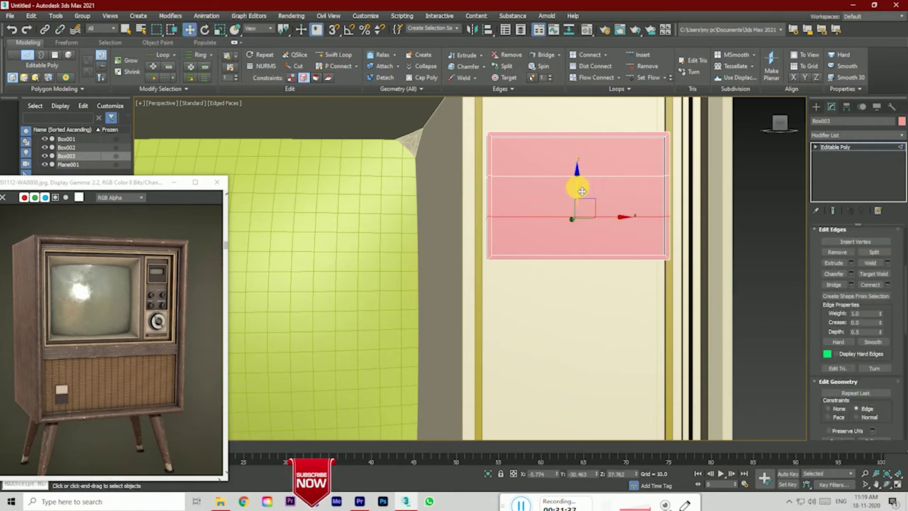
left_click_drag(582, 191, 579, 176)
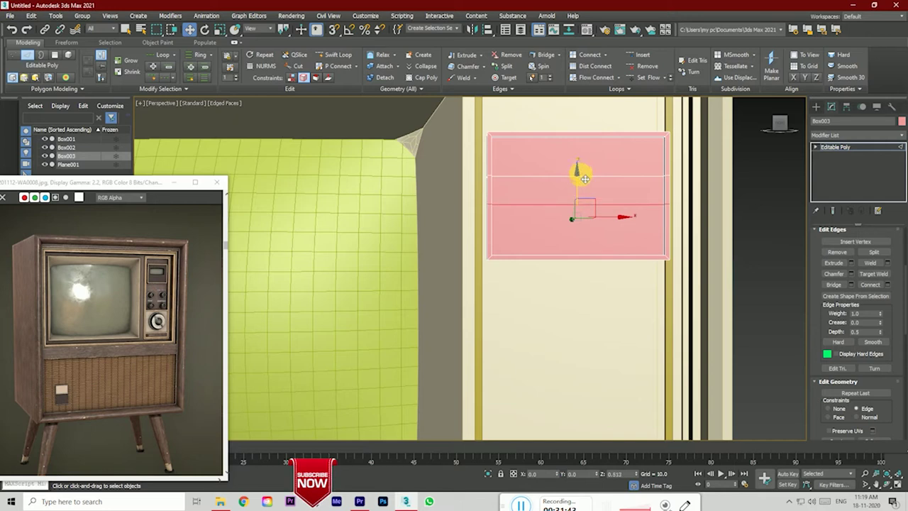
left_click_drag(585, 179, 585, 181)
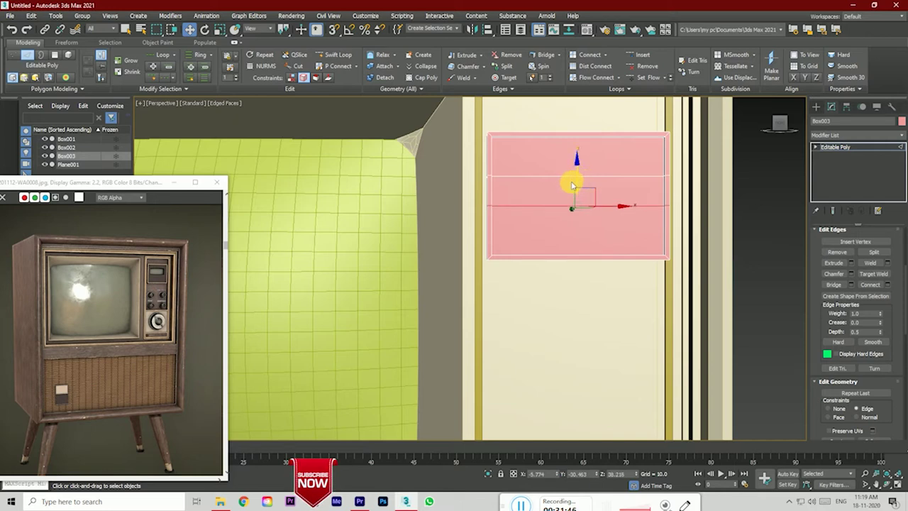
left_click(541, 321)
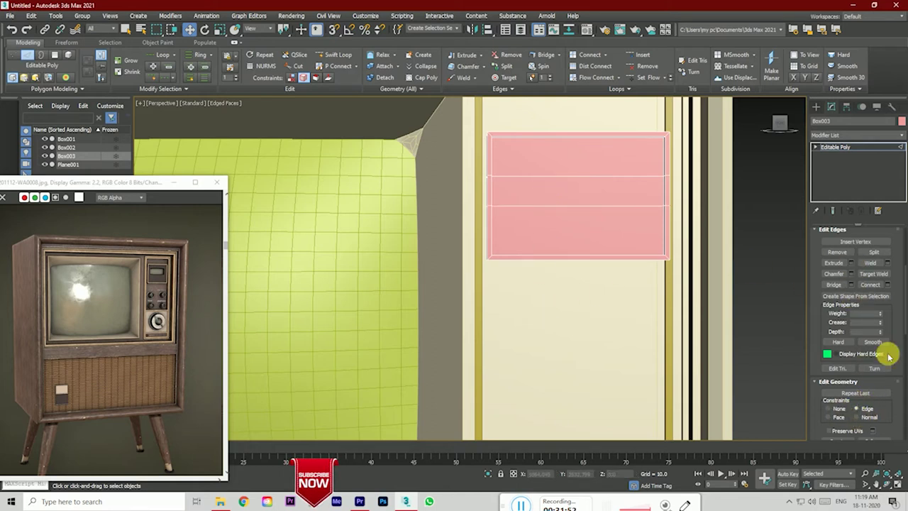
Step: Connect two vertical edge loops through the box's horizontal edges
scroll(885, 357, "up", 5)
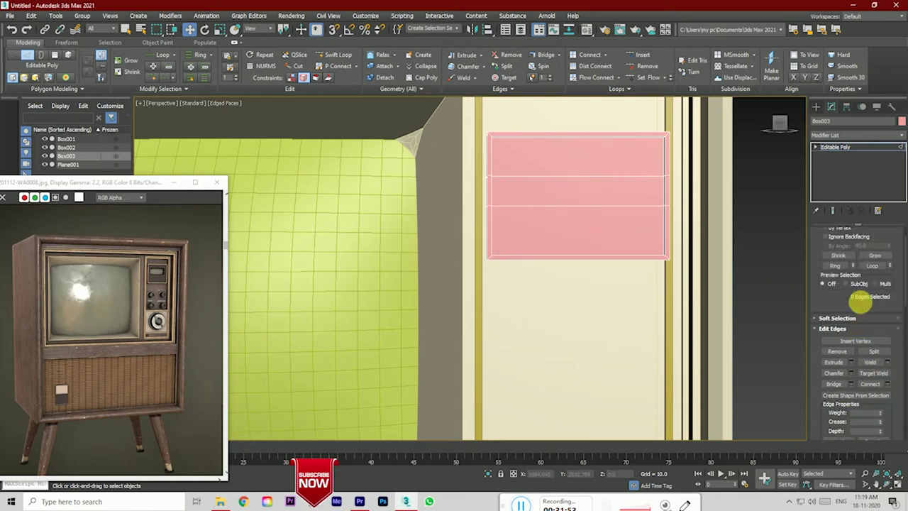
double_click(594, 257)
left_click(889, 418)
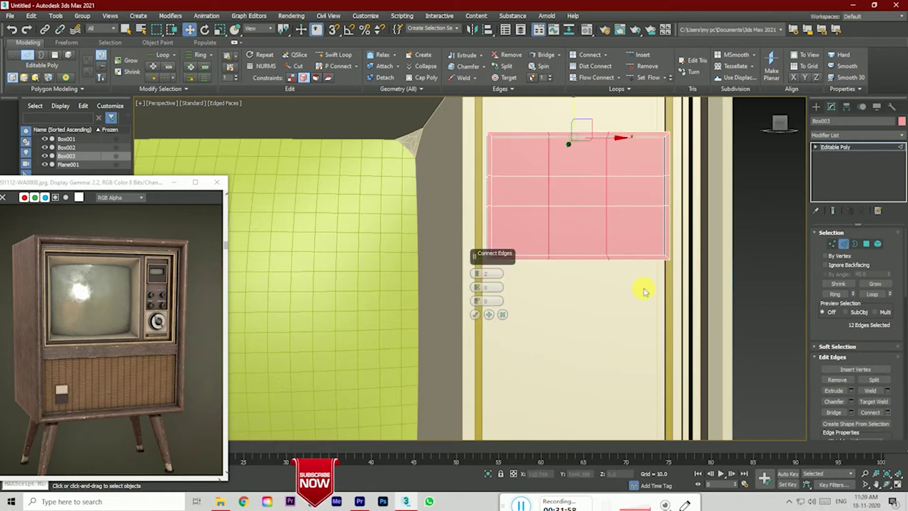
left_click(476, 315)
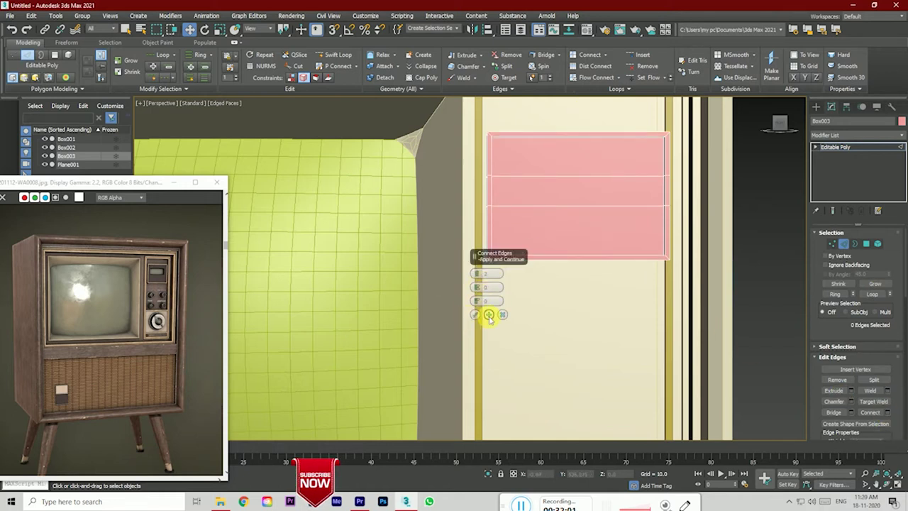
left_click(475, 315)
left_click_drag(551, 196, 618, 310)
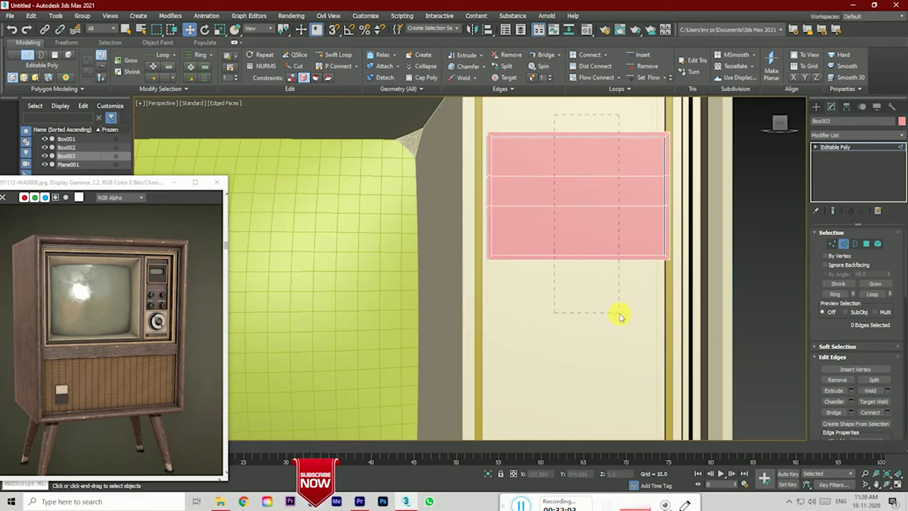
left_click(890, 414)
left_click(476, 315)
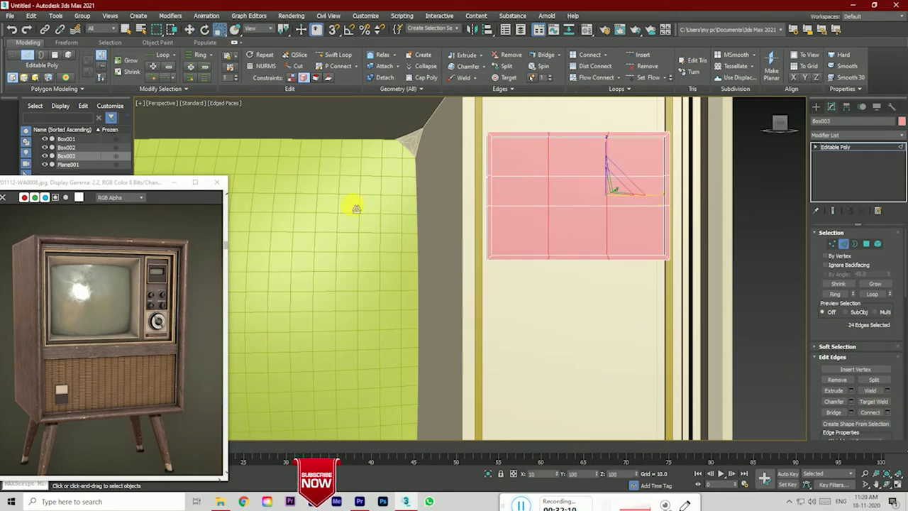
Step: Slide the left and right vertical edge loops out toward the box's sides
left_click(189, 29)
left_click(781, 324)
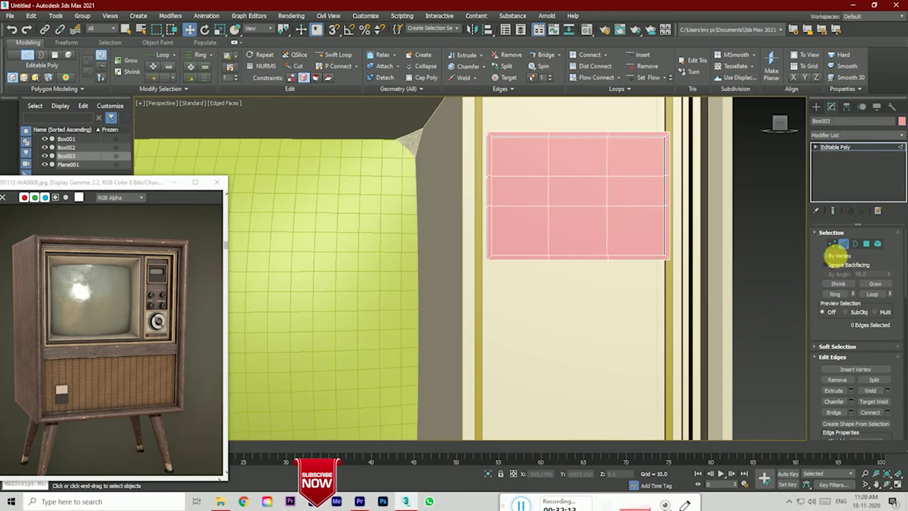
double_click(547, 193)
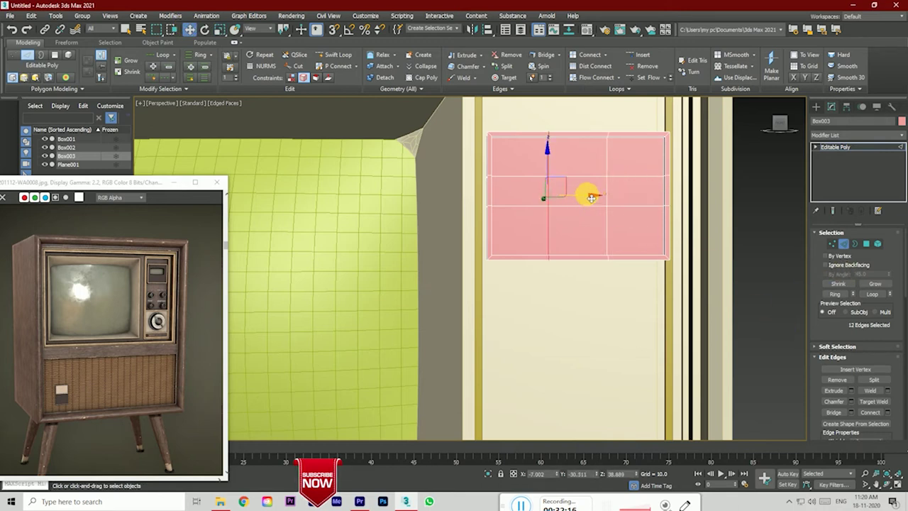
left_click_drag(591, 197, 543, 199)
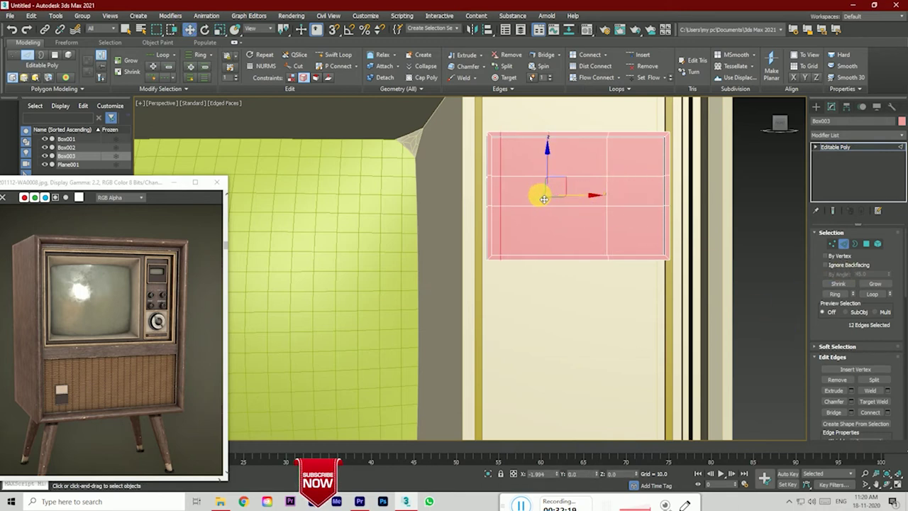
double_click(609, 202)
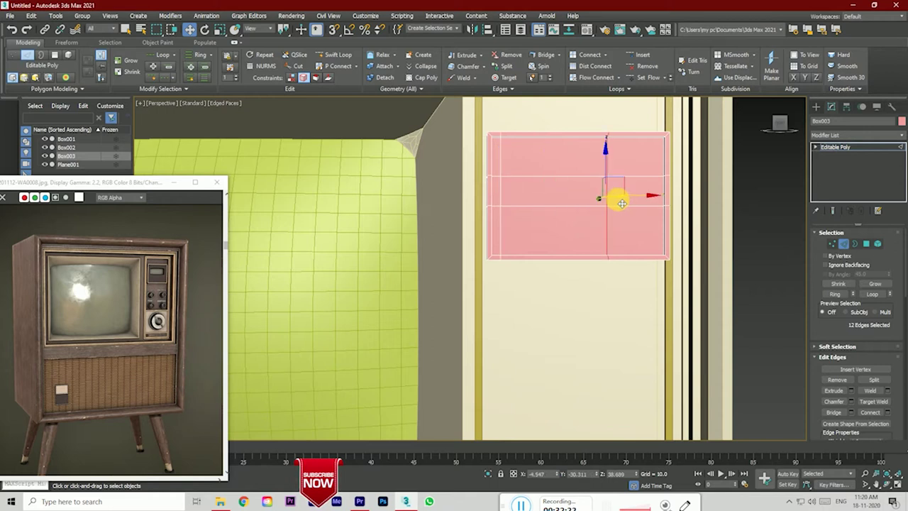
left_click_drag(643, 198, 677, 206)
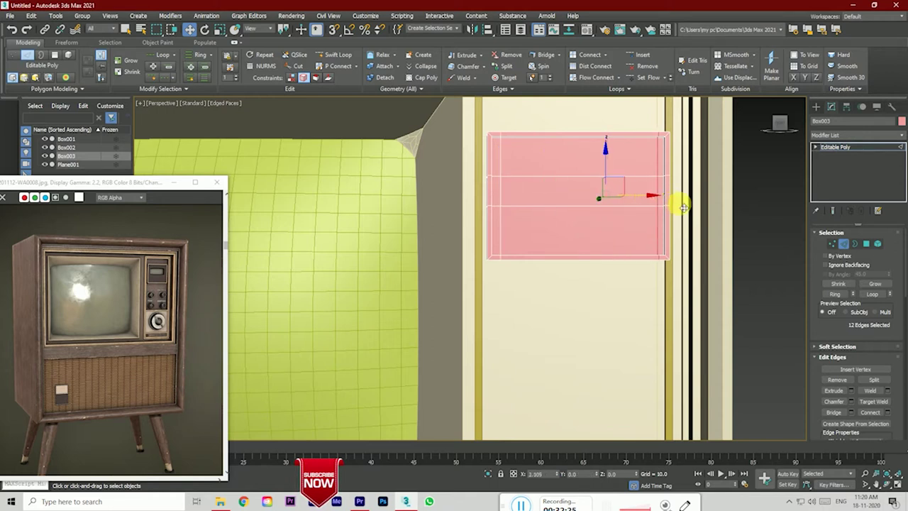
left_click(754, 258)
Step: Extrude the middle front face inward by -1.085 to form the slot
left_click(866, 243)
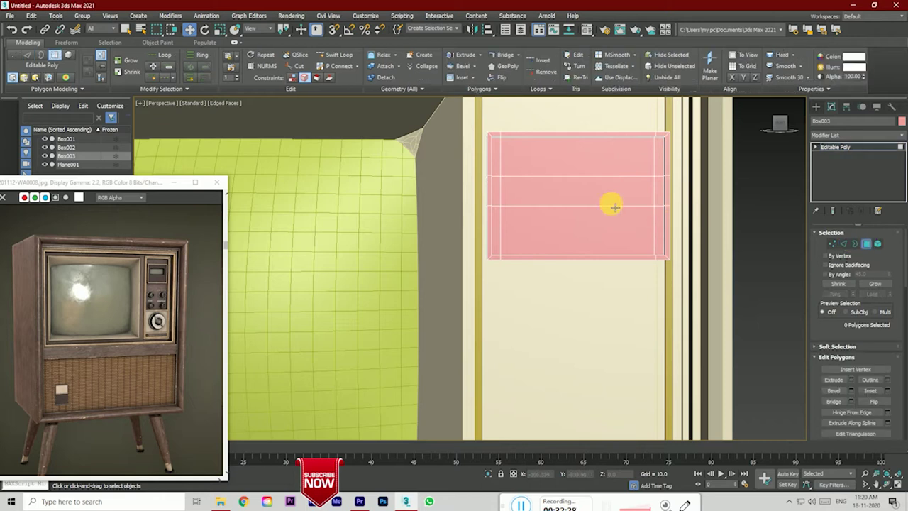
left_click(580, 193)
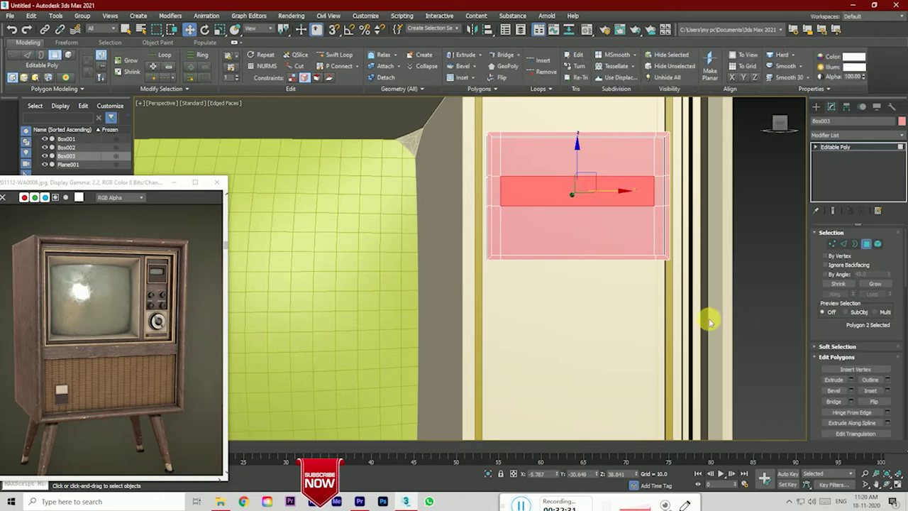
left_click(851, 380)
left_click_drag(477, 291, 481, 299)
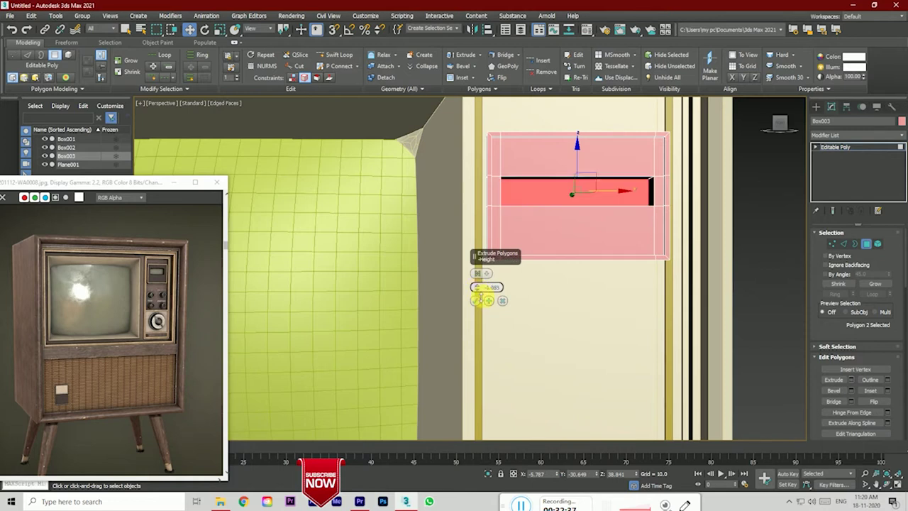
left_click(475, 301)
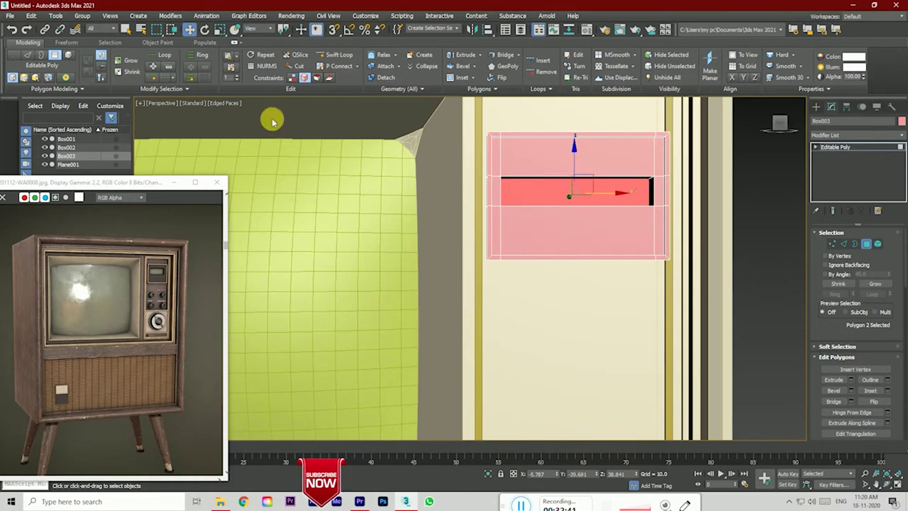
Step: Scale the slot narrower along X and orbit to view the box at an angle
left_click(219, 30)
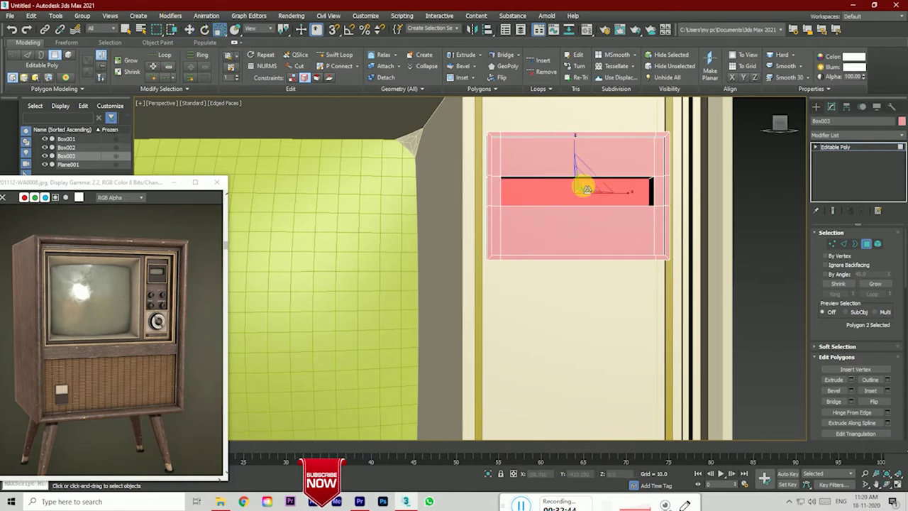
scroll(583, 185, "up", 2)
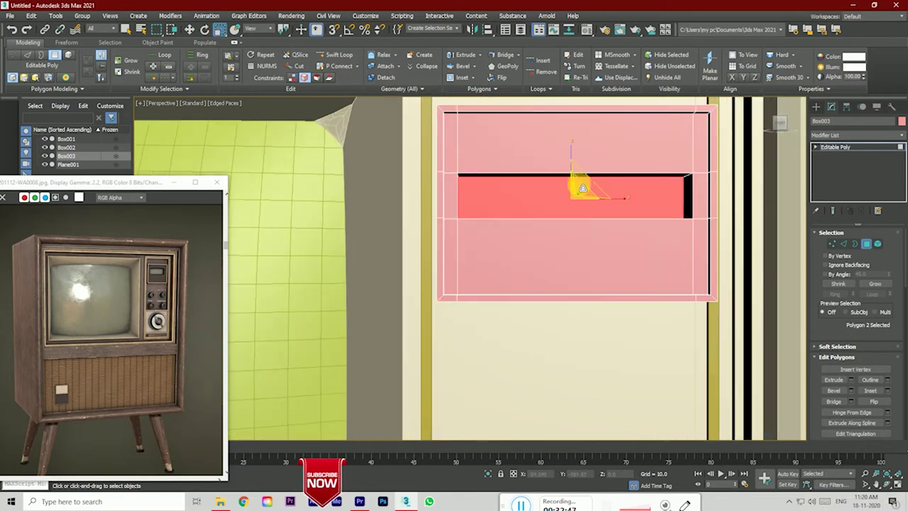
left_click_drag(584, 193, 585, 195)
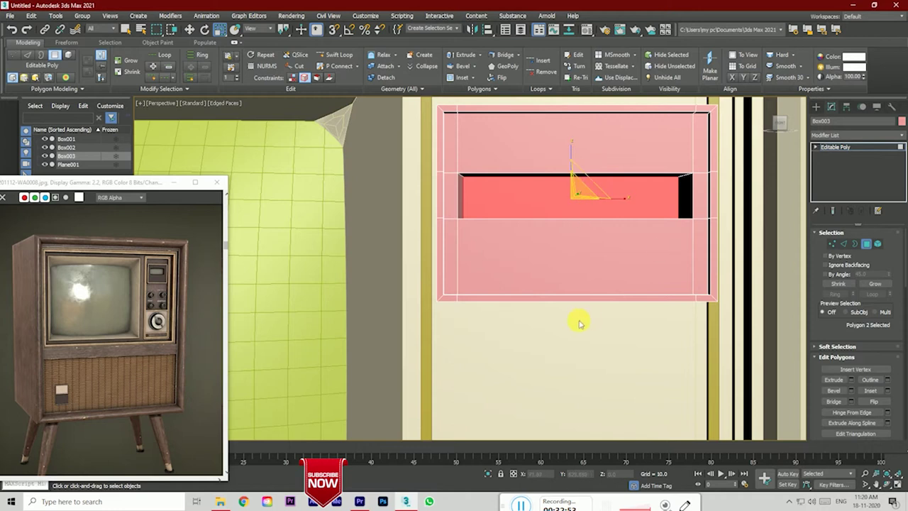
scroll(579, 323, "down", 3)
left_click(709, 310)
mouse_move(781, 122)
left_mouse_down()
mouse_move(763, 134)
mouse_move(782, 126)
left_mouse_up()
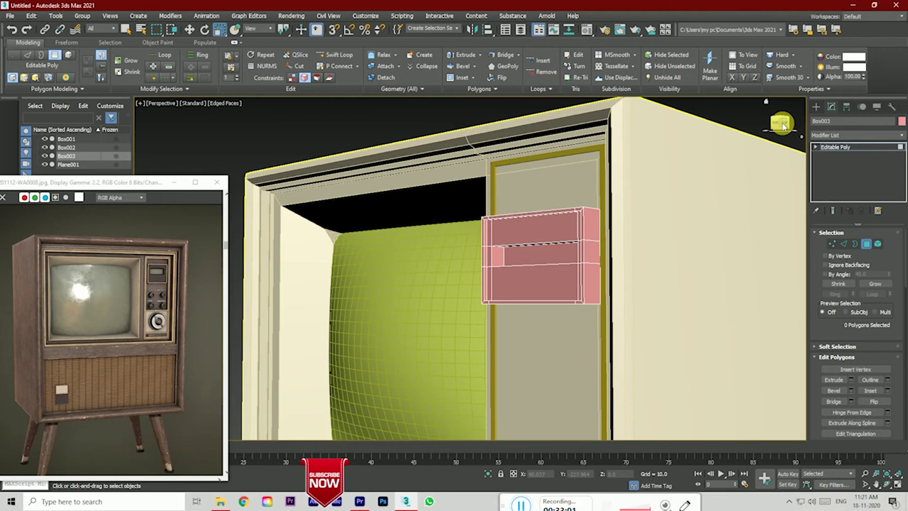
scroll(521, 266, "up", 4)
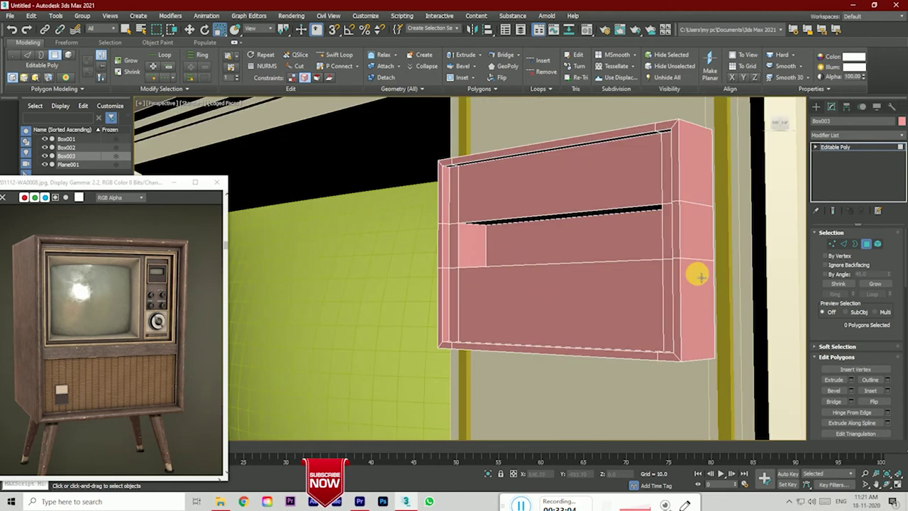
Step: Select the vertices along the slot's edge on the pink box
left_click(833, 244)
left_click(487, 224)
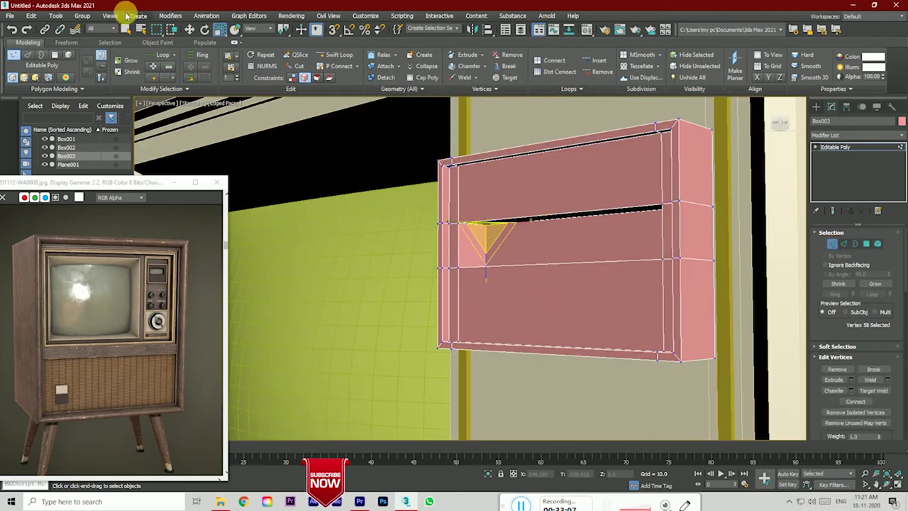
left_click(190, 29)
left_click_drag(778, 121, 517, 310)
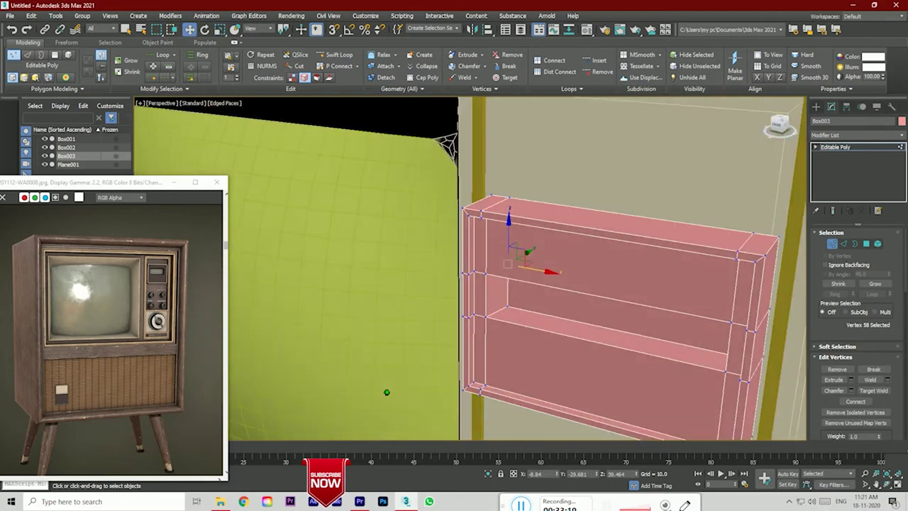
left_click(757, 132)
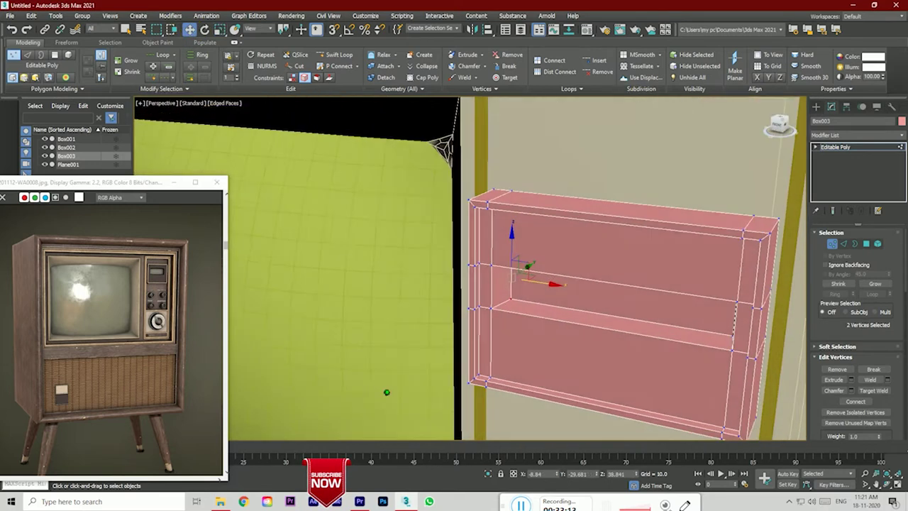
left_click(699, 238)
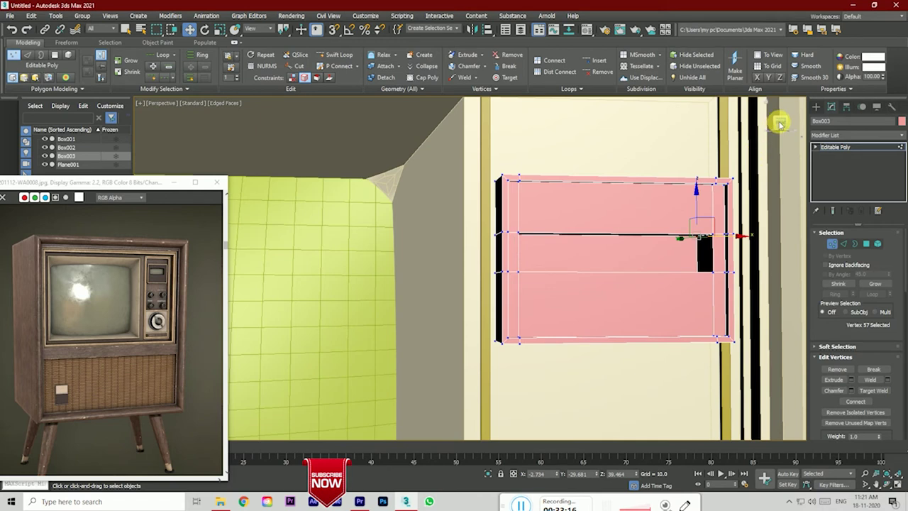
left_click(780, 123)
left_click(715, 263)
left_click(778, 124)
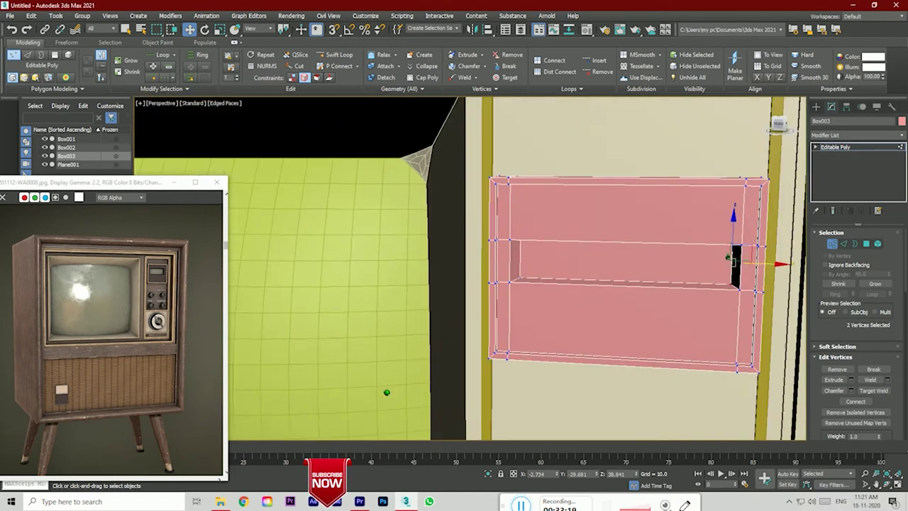
scroll(518, 235, "up", 3)
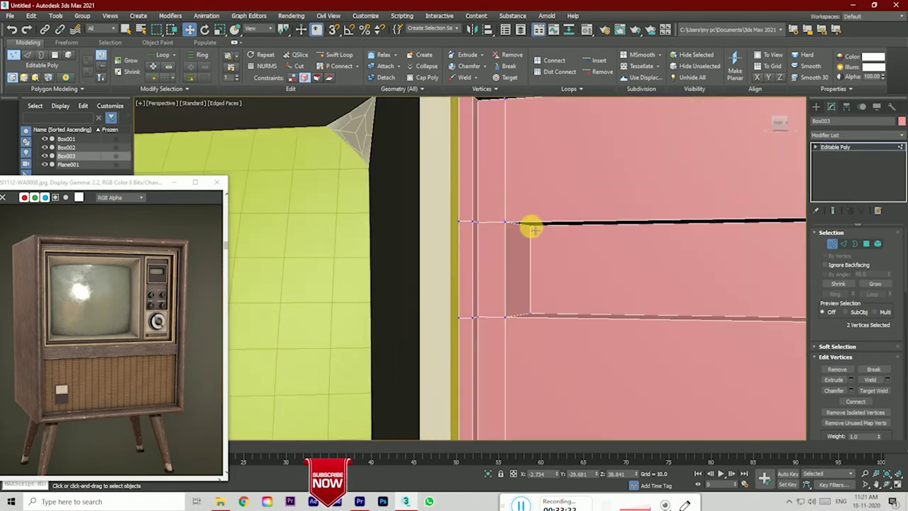
left_click_drag(533, 227, 527, 313, "ctrl")
scroll(528, 310, "down", 5)
left_click(778, 124)
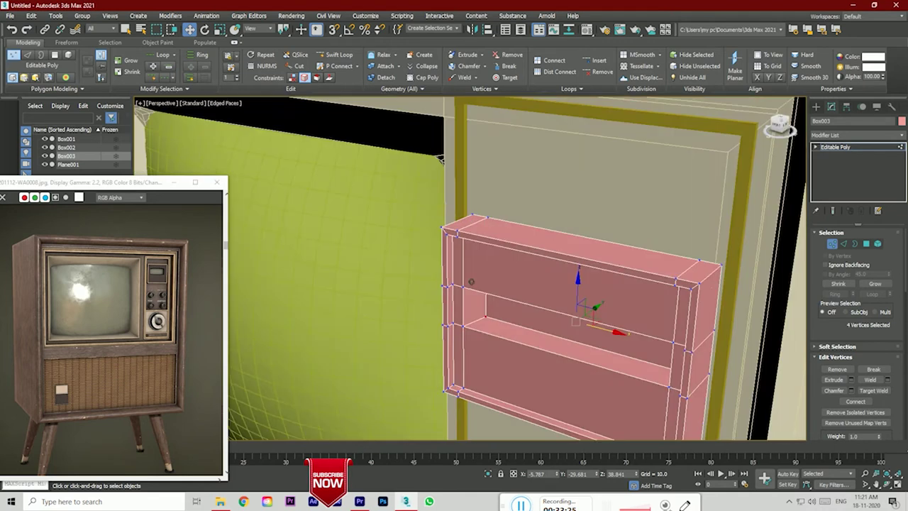
Step: Lower the slot's top edge slightly and clear the vertex selection
left_click(589, 318)
left_click_drag(599, 313, 586, 320)
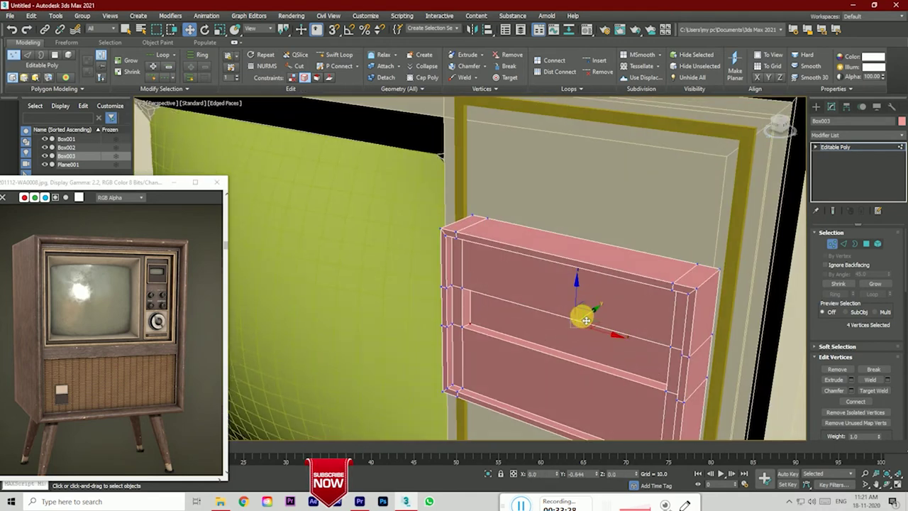
scroll(511, 318, "down", 6)
left_click(759, 347)
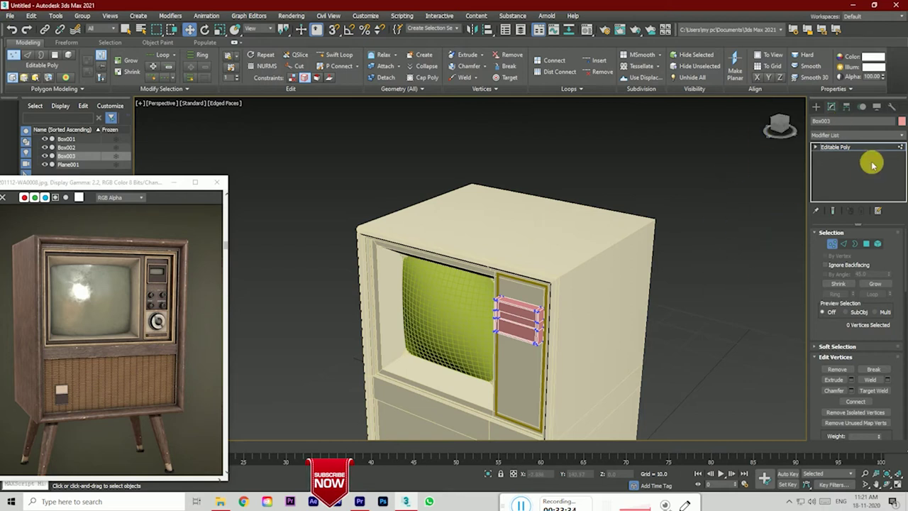
Step: Nudge the whole pink box into place on the side panel and check it face-on
left_click(840, 148)
scroll(541, 308, "up", 2)
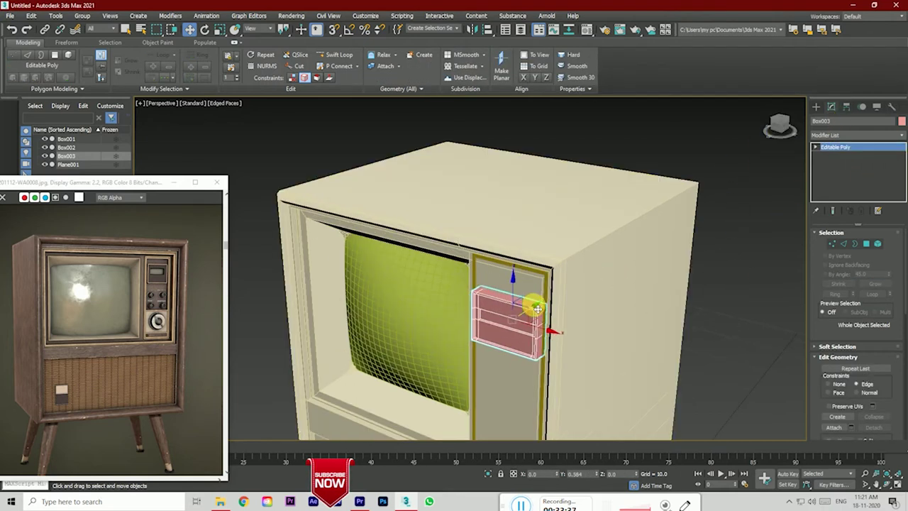
left_click_drag(538, 308, 531, 314)
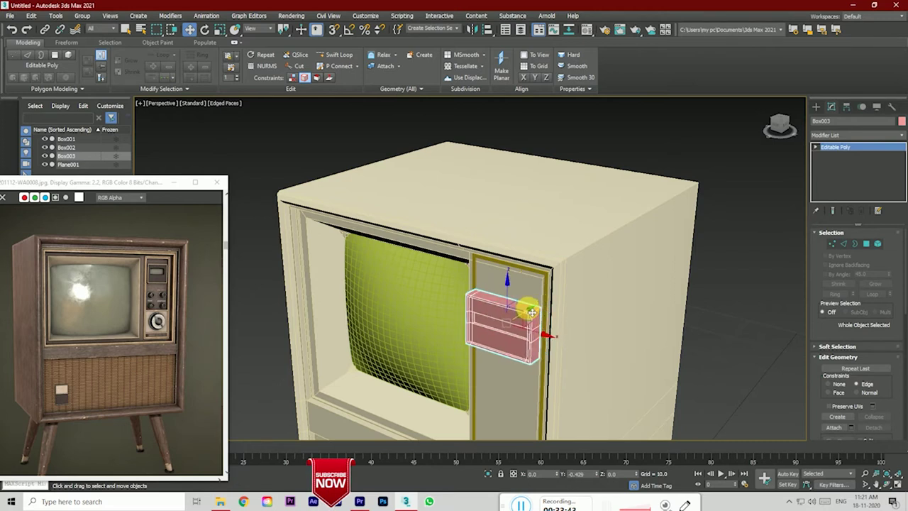
left_click(828, 244)
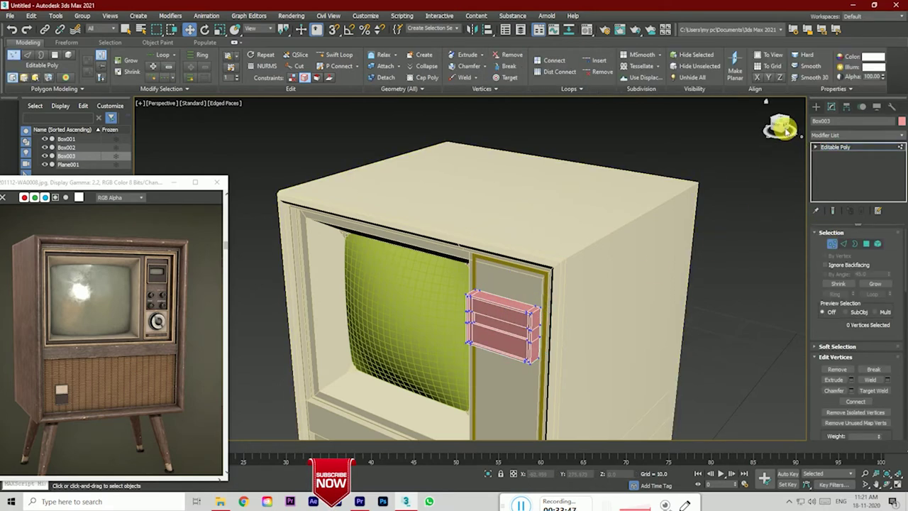
left_click(780, 126)
middle_click_drag(476, 306, 756, 156, "alt")
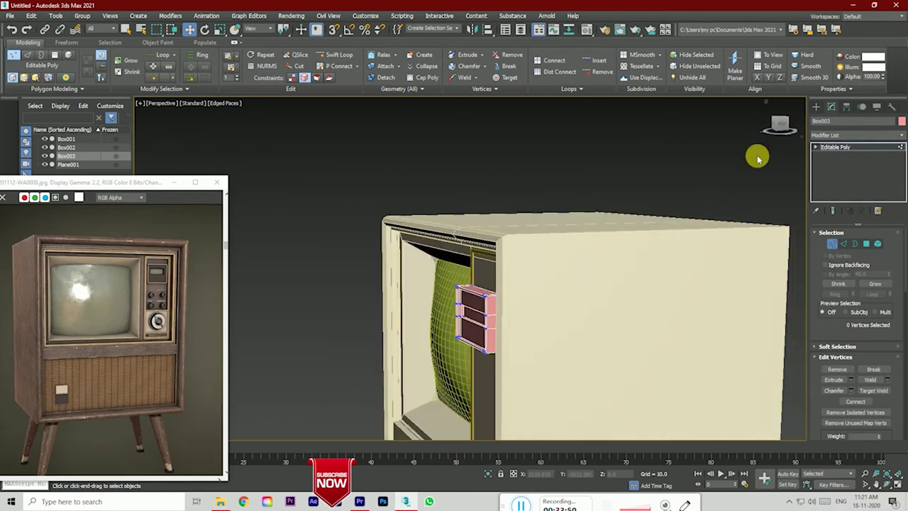
left_click(872, 151)
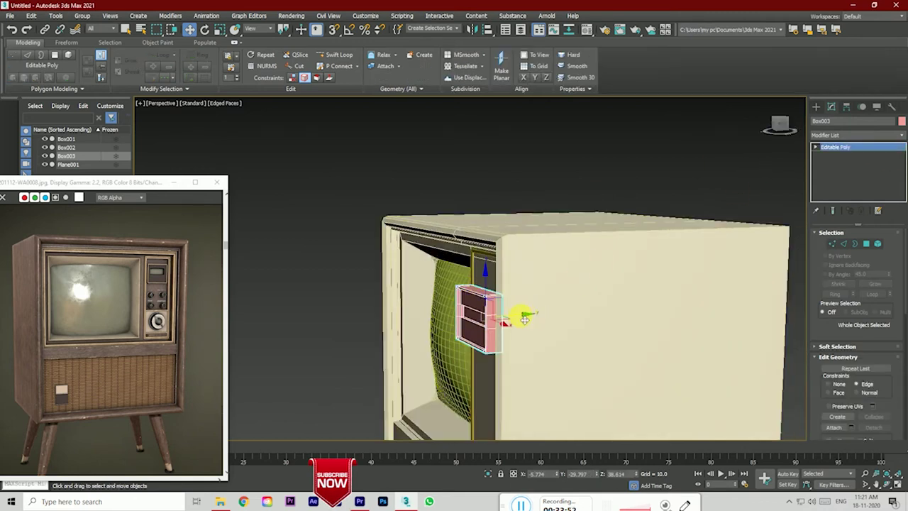
Step: Move the pink box further out, then select all its vertices from the side view
left_click_drag(523, 315, 480, 320)
left_click(783, 124)
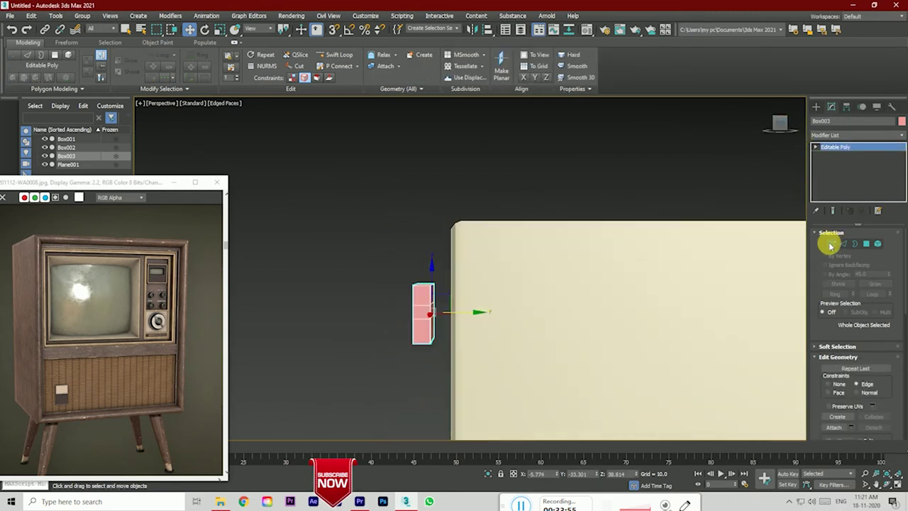
left_click(832, 245)
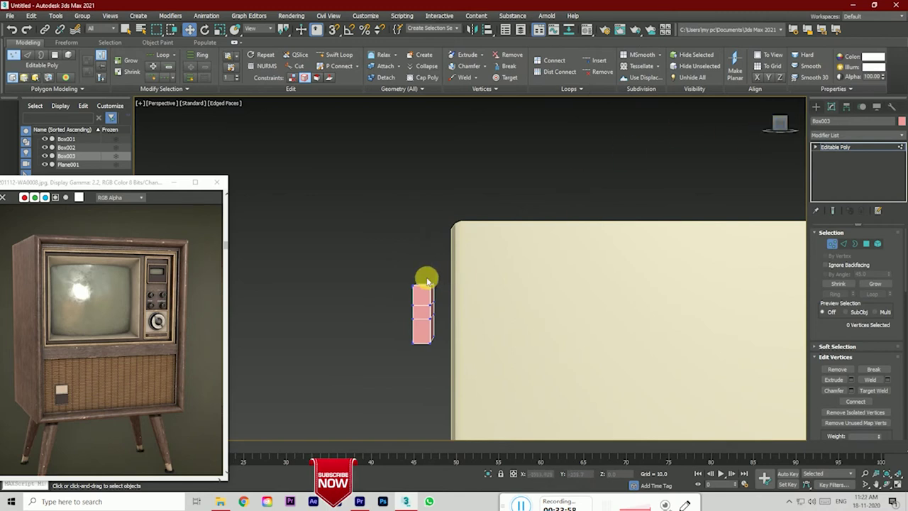
left_click_drag(427, 280, 438, 341)
key("r")
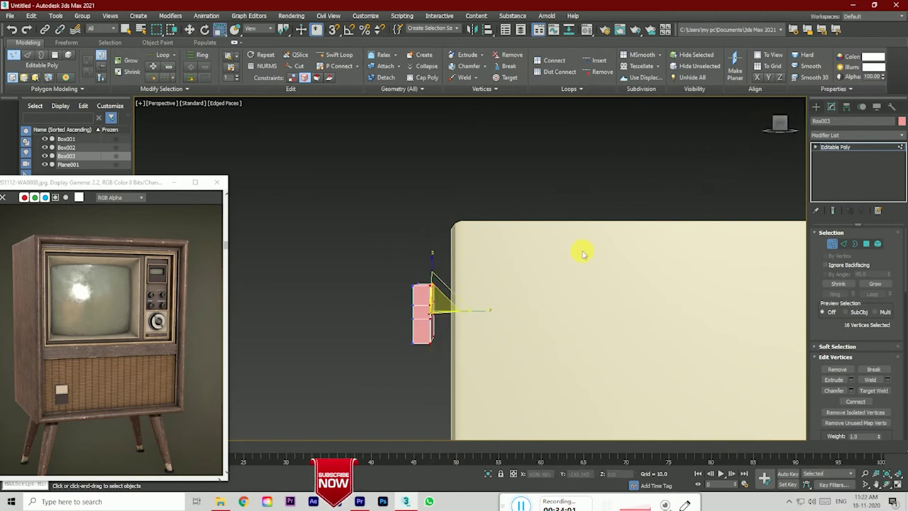
left_click(189, 29)
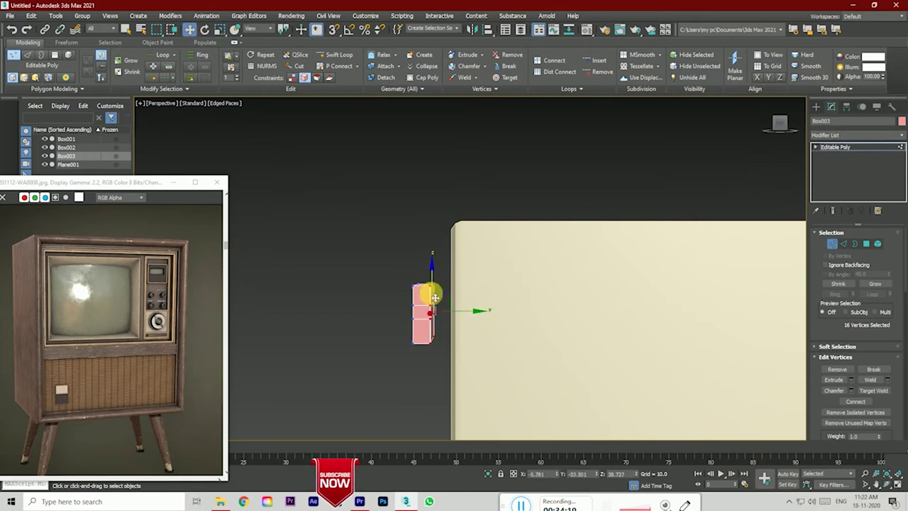
Step: Straighten the box's slanted edge to vertical by moving its four edge vertices
left_click(788, 126)
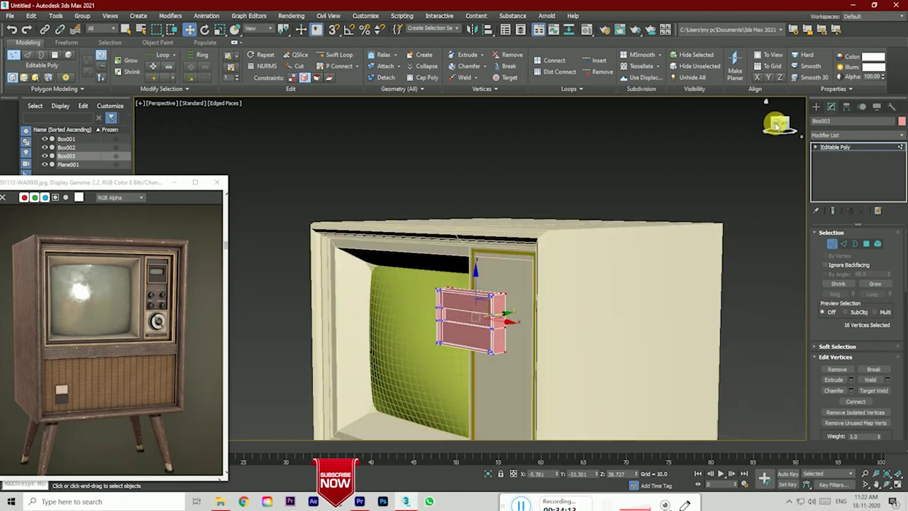
left_click(787, 125)
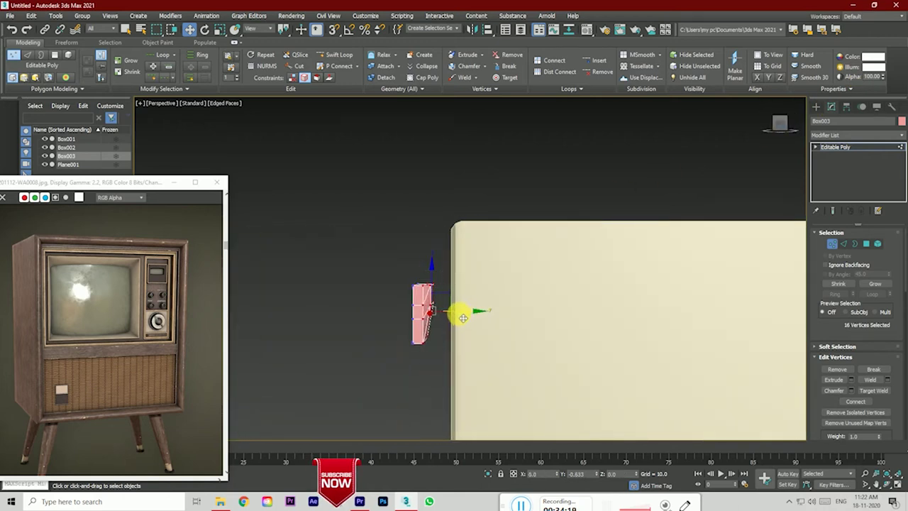
scroll(455, 292, "up", 2)
scroll(455, 277, "up", 2)
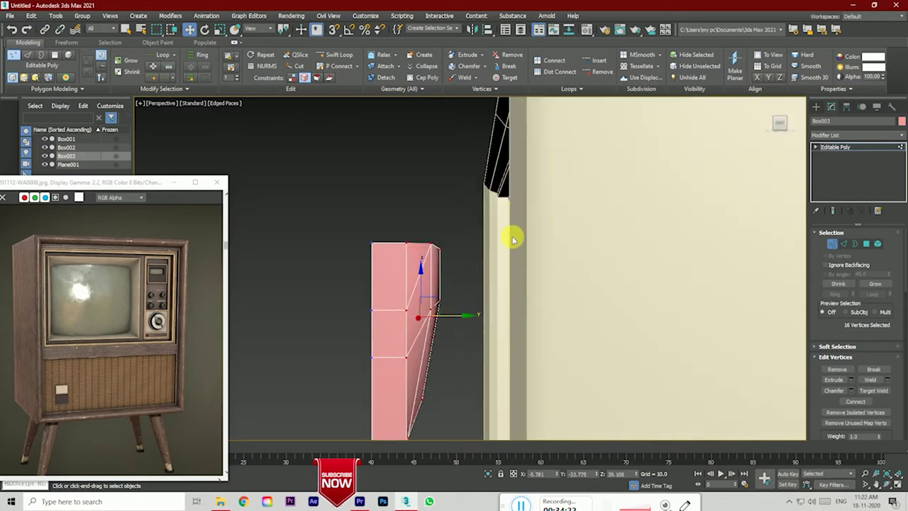
mouse_move(778, 125)
left_mouse_down()
mouse_move(562, 316)
mouse_move(597, 246)
left_mouse_up()
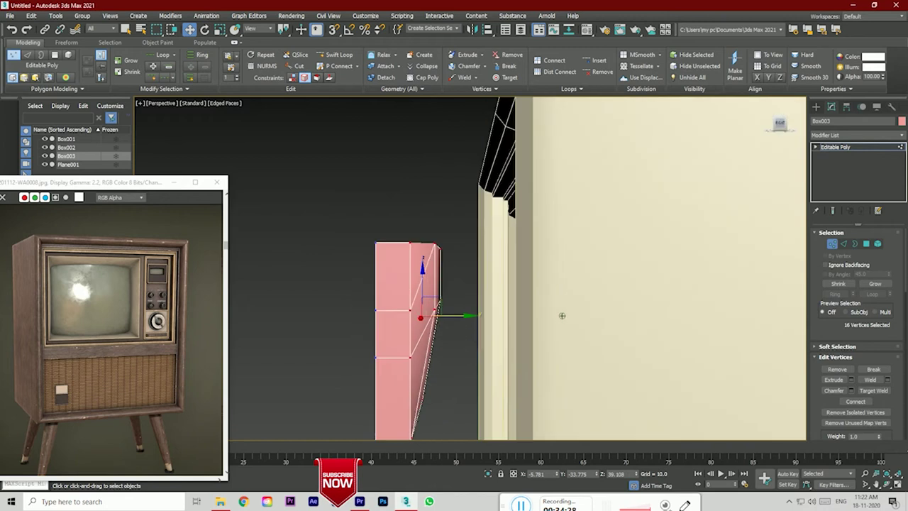
left_click_drag(434, 226, 456, 308)
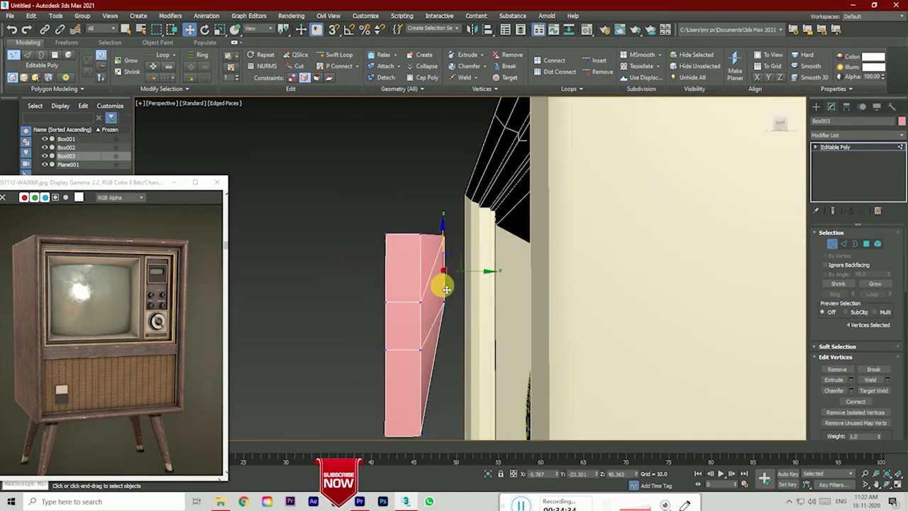
left_click_drag(446, 289, 530, 238)
Step: Make the pink box thinner front to back with the cabinet side seen edge-on
left_click_drag(775, 128, 562, 316)
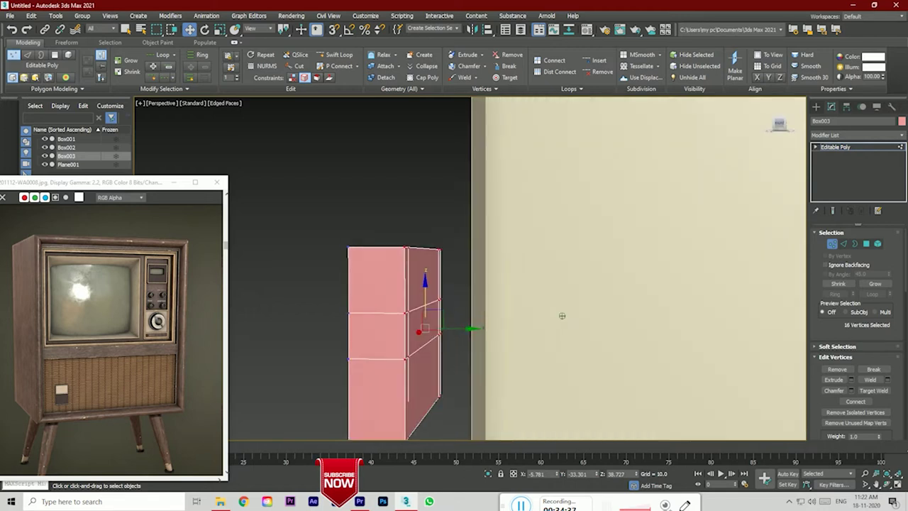
middle_click_drag(562, 316, 562, 316, "alt")
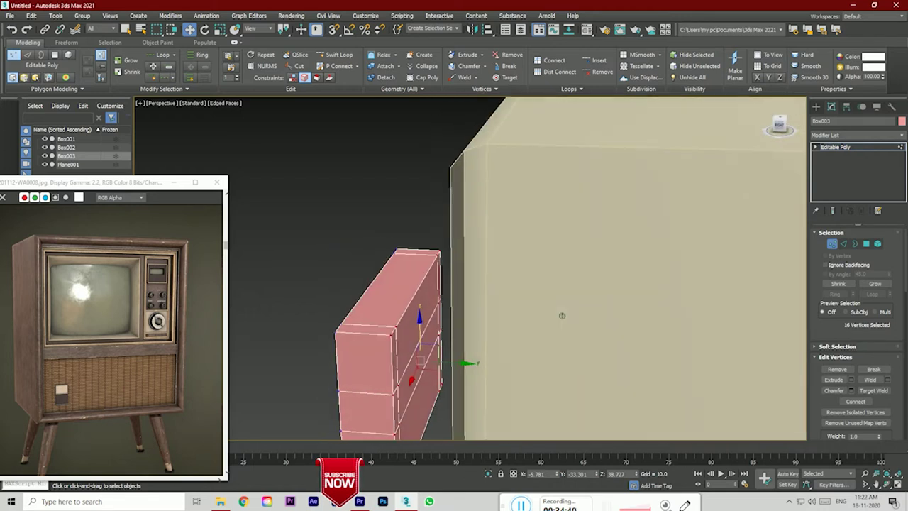
left_click(845, 413)
scroll(838, 412, "down", 2)
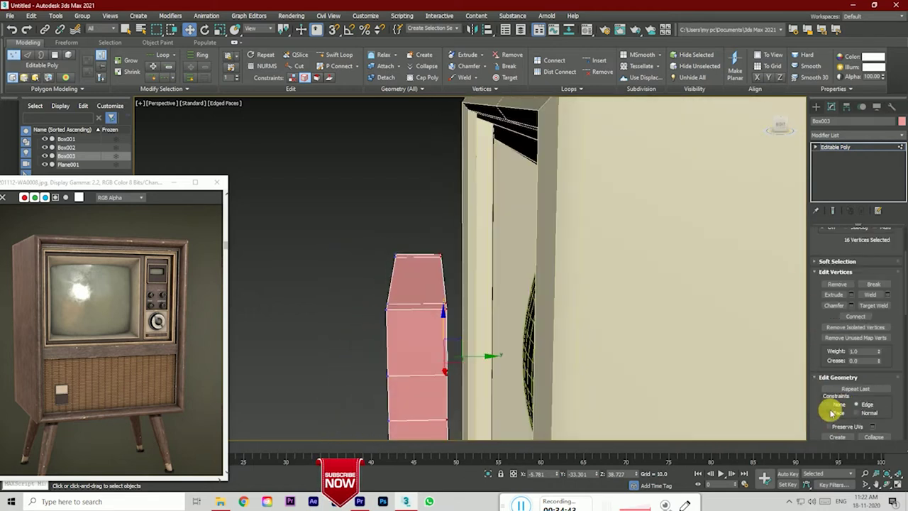
mouse_move(781, 129)
left_mouse_down()
mouse_move(462, 335)
mouse_move(462, 327)
mouse_move(431, 328)
left_mouse_up()
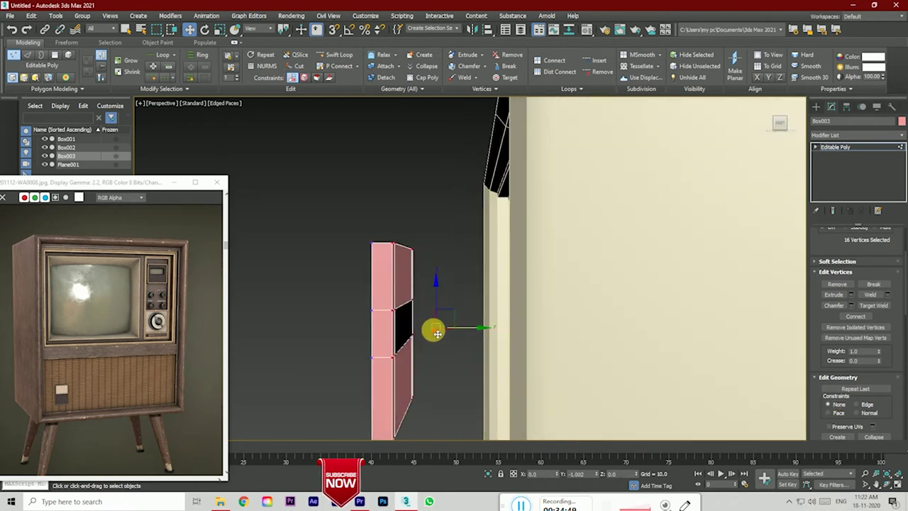
left_click(444, 352)
Step: Slide the whole pink box sideways along the side panel
left_click_drag(784, 139, 752, 153)
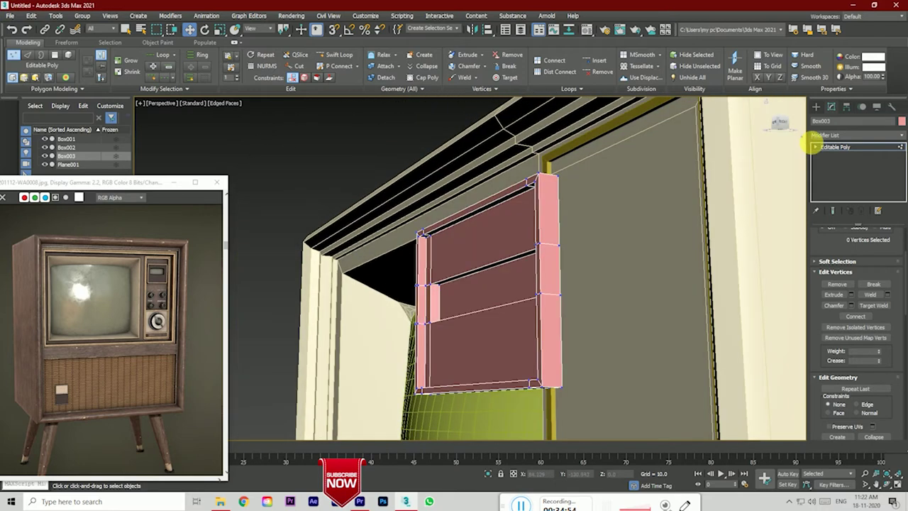
left_click(835, 147)
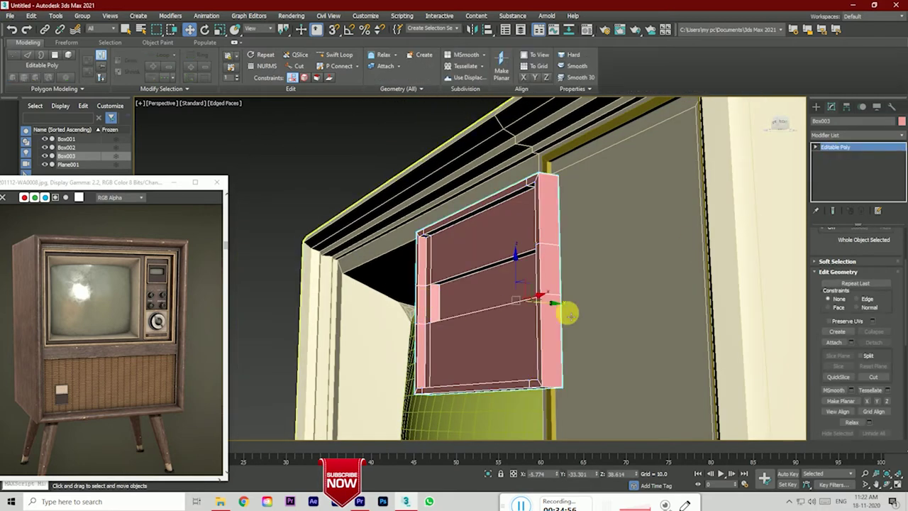
mouse_move(553, 303)
left_mouse_down()
mouse_move(669, 308)
mouse_move(692, 319)
left_mouse_up()
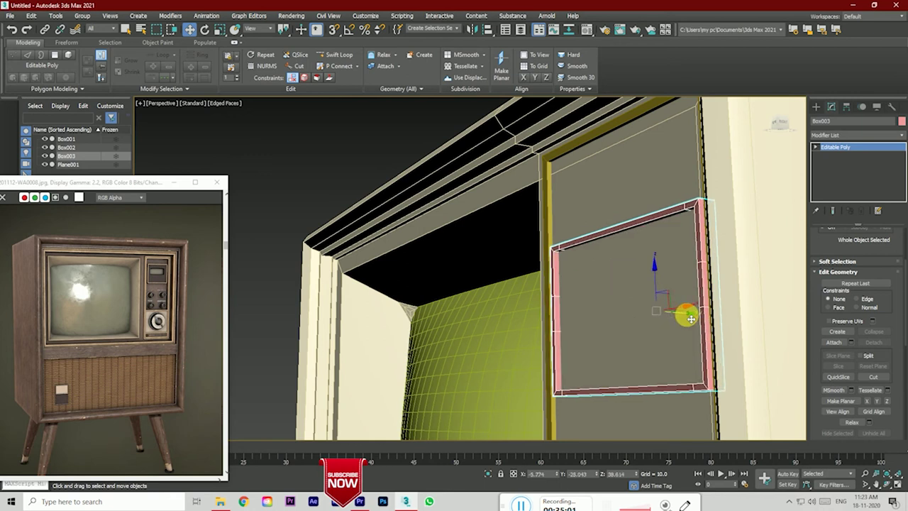
Step: Show all four viewports and zoom in to check the curved green screen
left_click(897, 486)
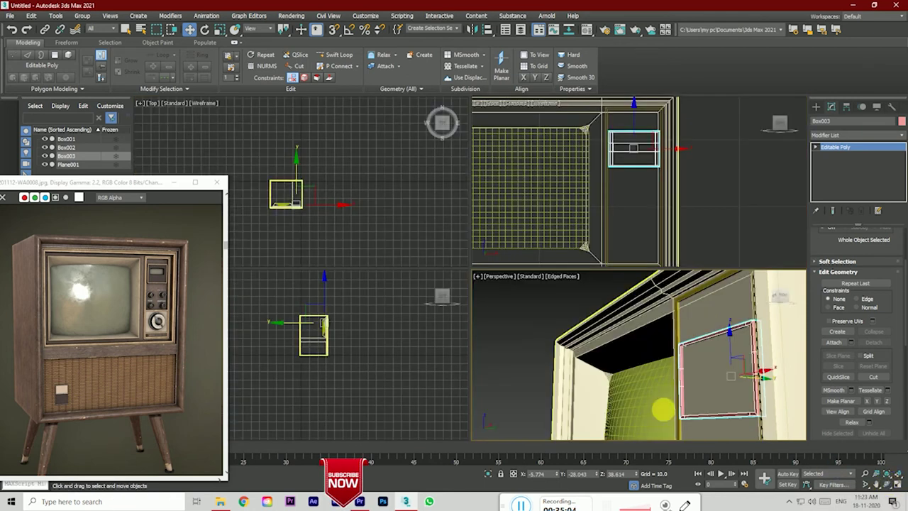
scroll(321, 219, "up", 3)
scroll(320, 210, "up", 1)
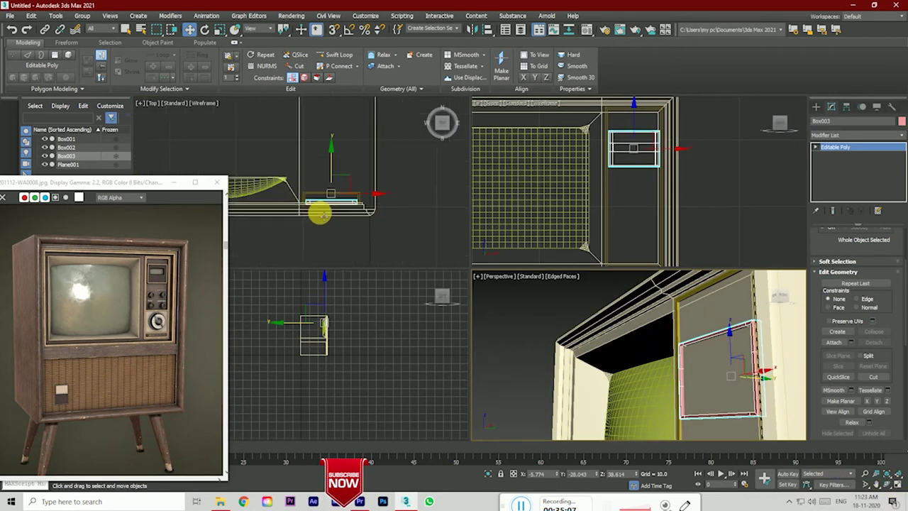
scroll(320, 206, "up", 2)
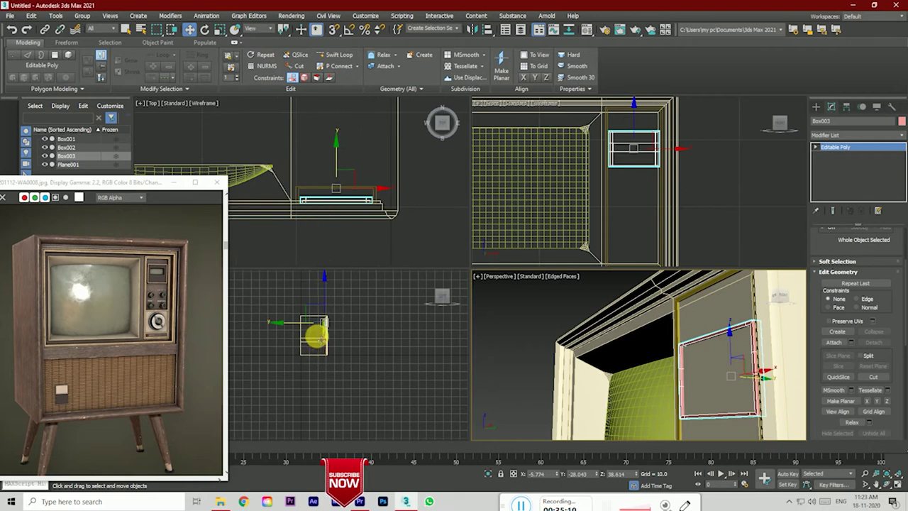
scroll(316, 326, "up", 1)
scroll(345, 321, "up", 1)
scroll(342, 333, "up", 2)
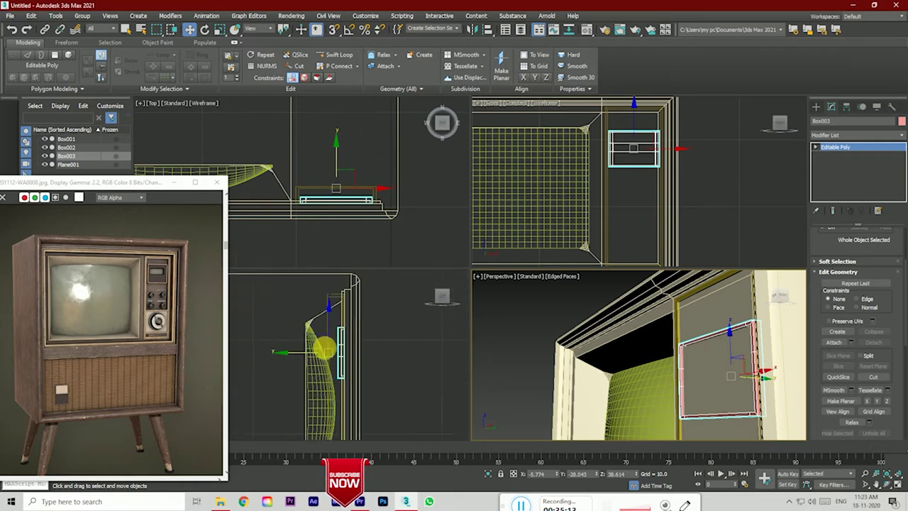
scroll(320, 345, "up", 1)
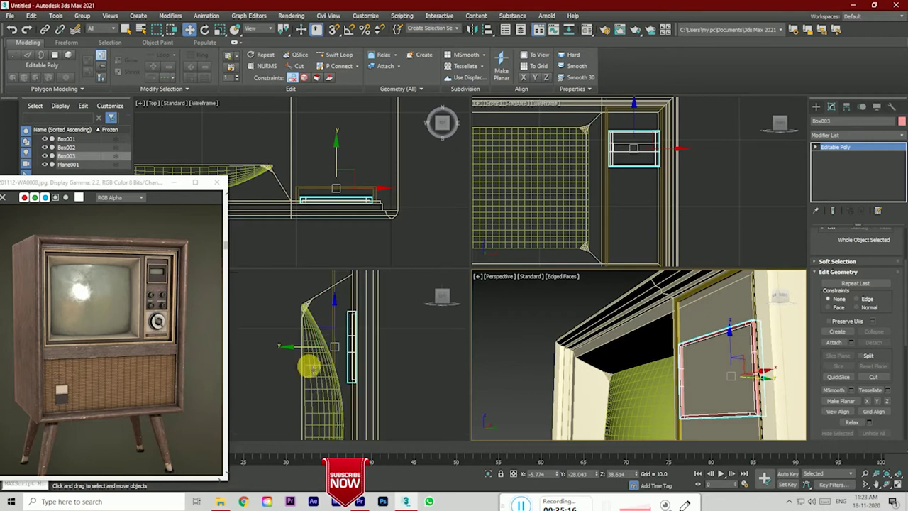
scroll(310, 366, "up", 1)
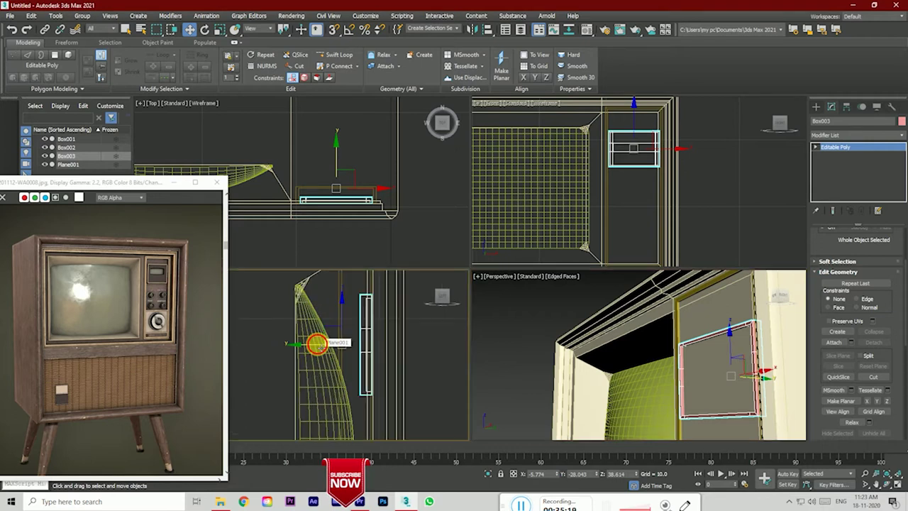
left_click(316, 345)
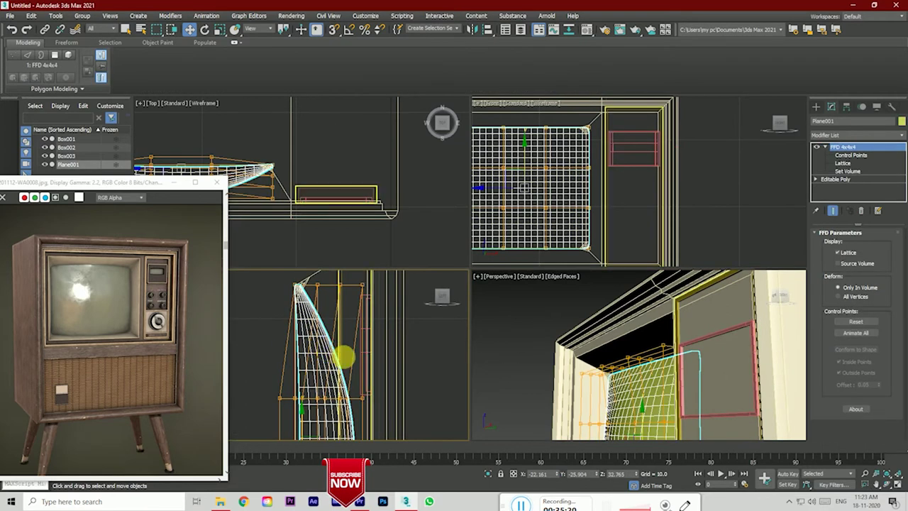
Step: Shift the pink slotted box slightly along its depth
left_click(714, 338)
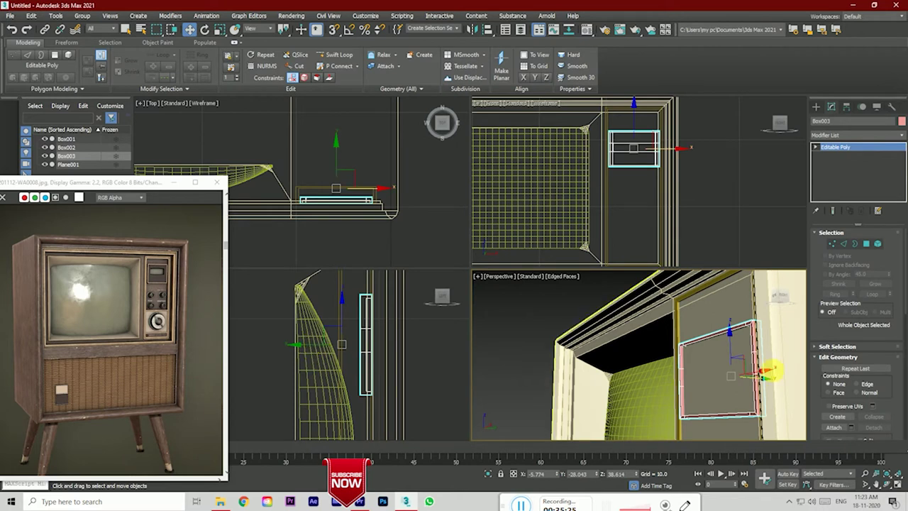
left_click_drag(765, 375, 765, 384)
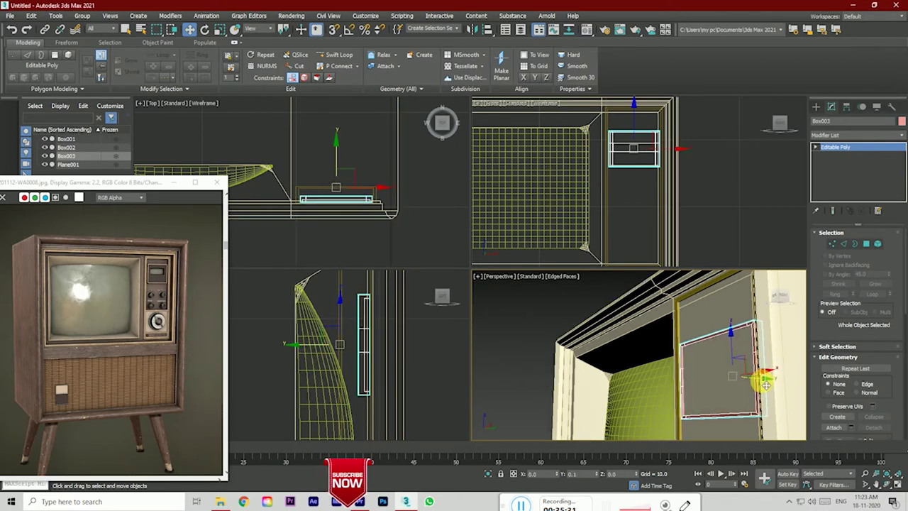
middle_click_drag(765, 383, 734, 299, "alt")
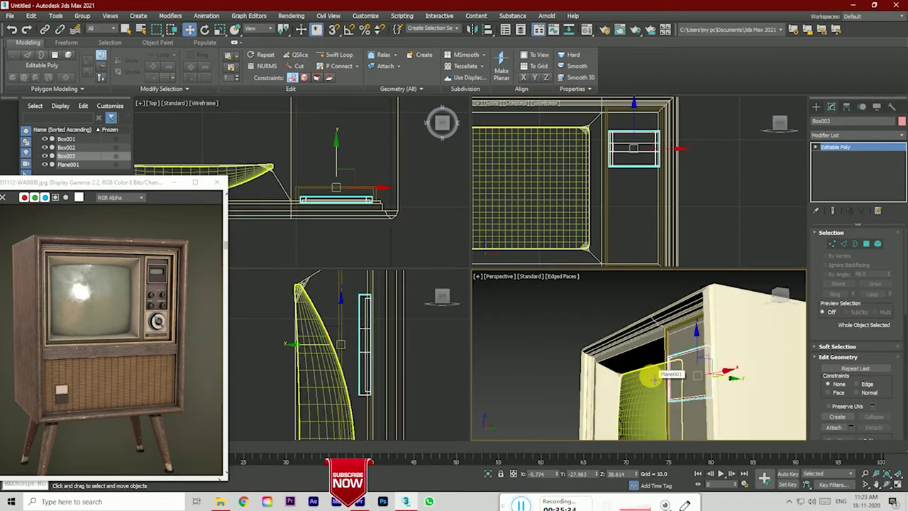
Step: In a maximized front perspective view, pull the pink slotted box forward out of the panel
left_click(734, 300)
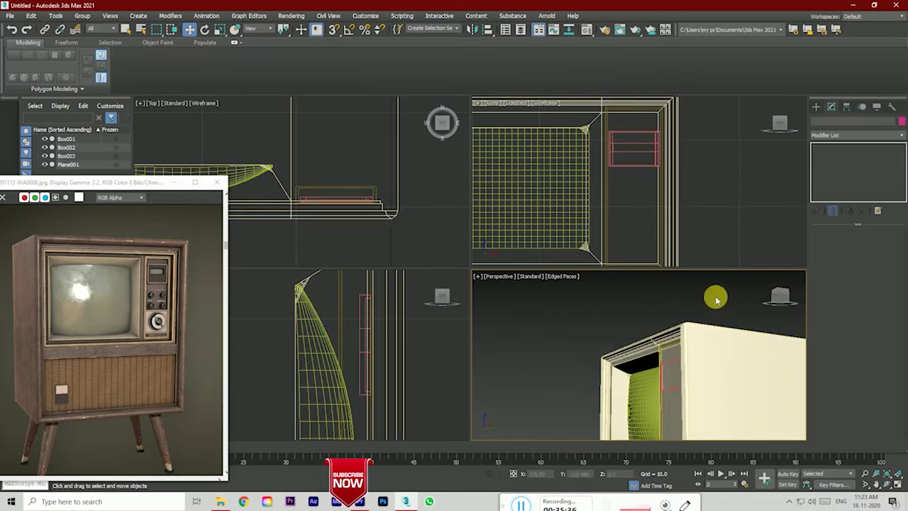
left_click(897, 483)
left_click(781, 126)
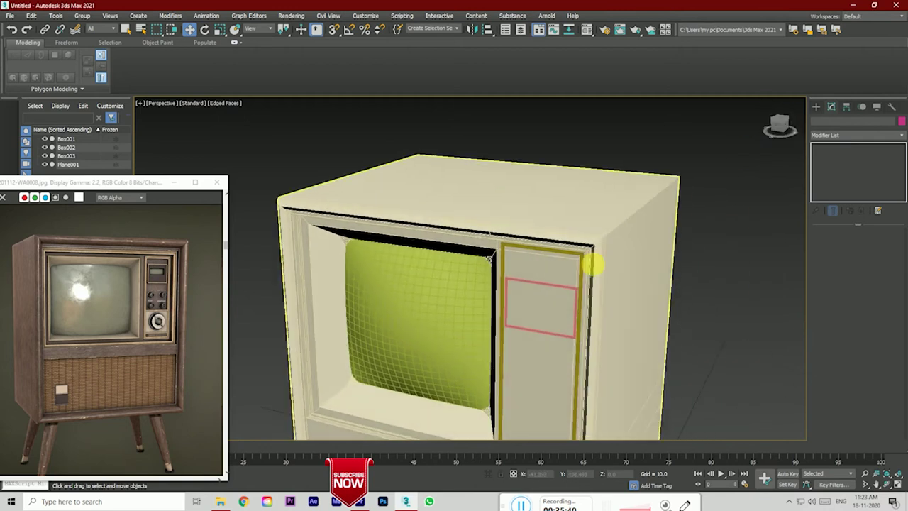
scroll(513, 286, "up", 4)
left_click(513, 286)
scroll(521, 280, "up", 2)
scroll(539, 298, "up", 1)
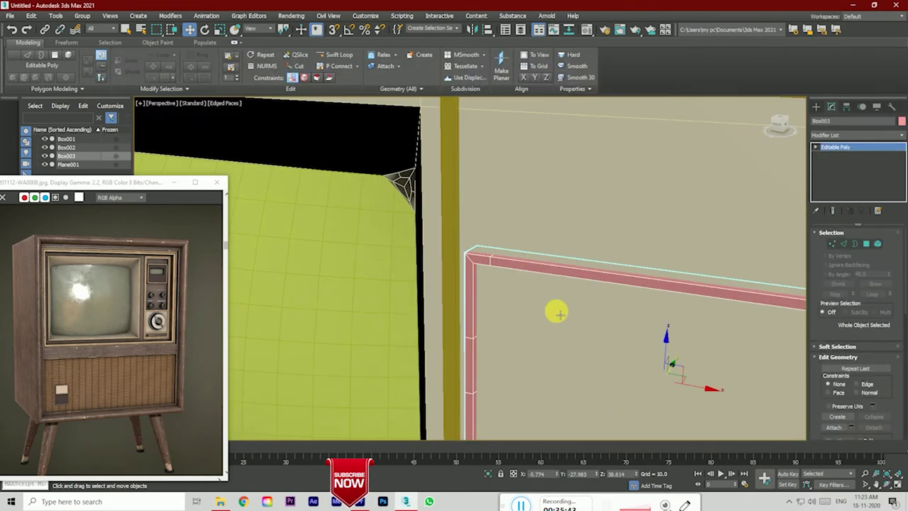
scroll(589, 341, "up", 2)
left_click_drag(653, 349, 652, 362)
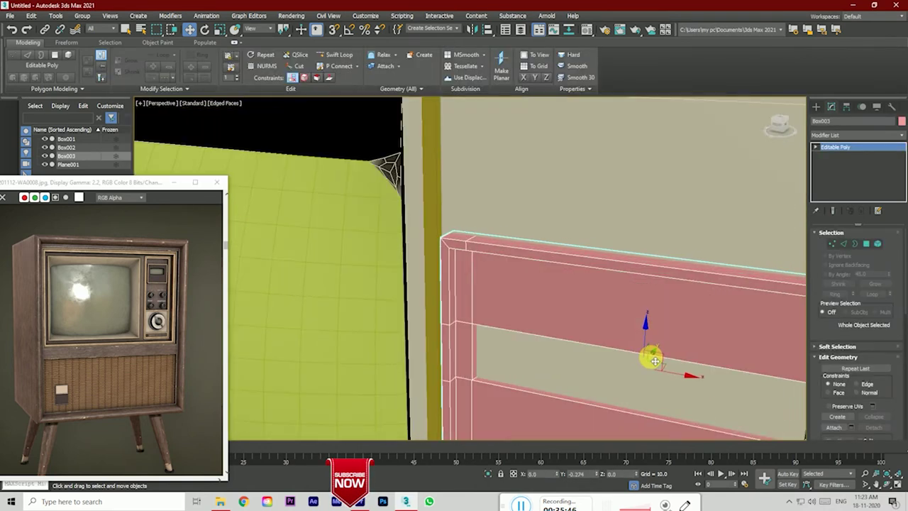
scroll(508, 284, "down", 2)
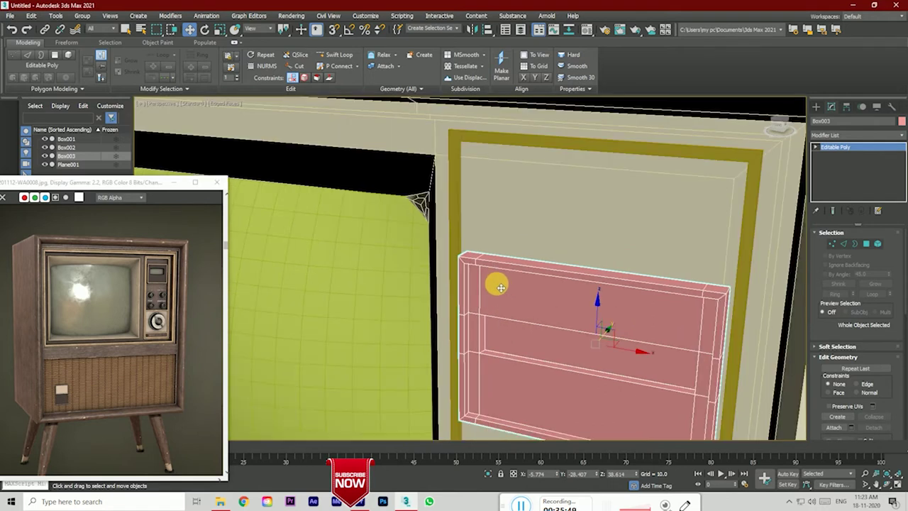
scroll(492, 278, "down", 2)
Step: Push the slotted box back toward the side panel
left_click(832, 243)
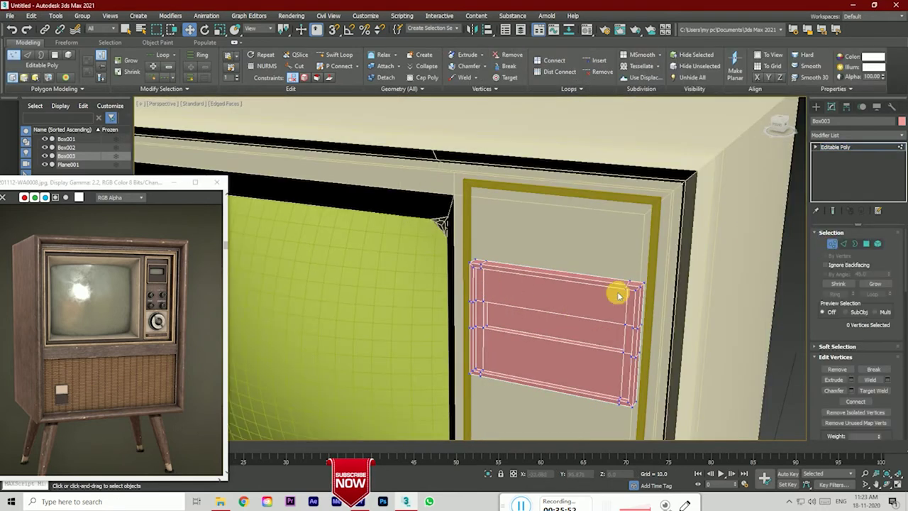
scroll(473, 283, "up", 3)
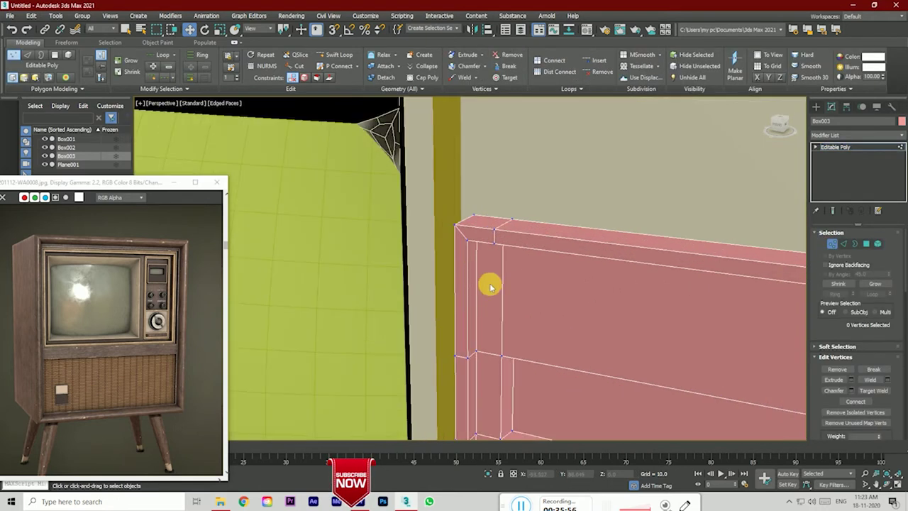
scroll(494, 288, "down", 3)
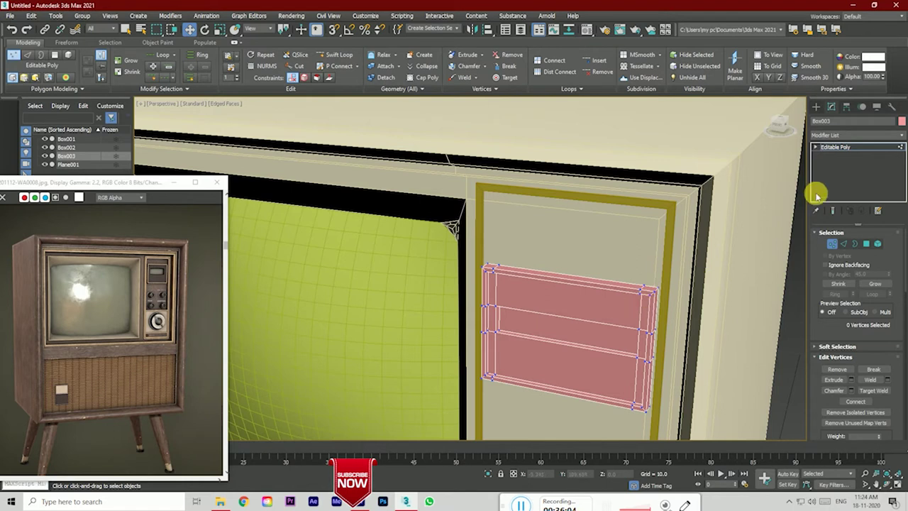
left_click(834, 147)
left_click_drag(584, 319, 578, 318)
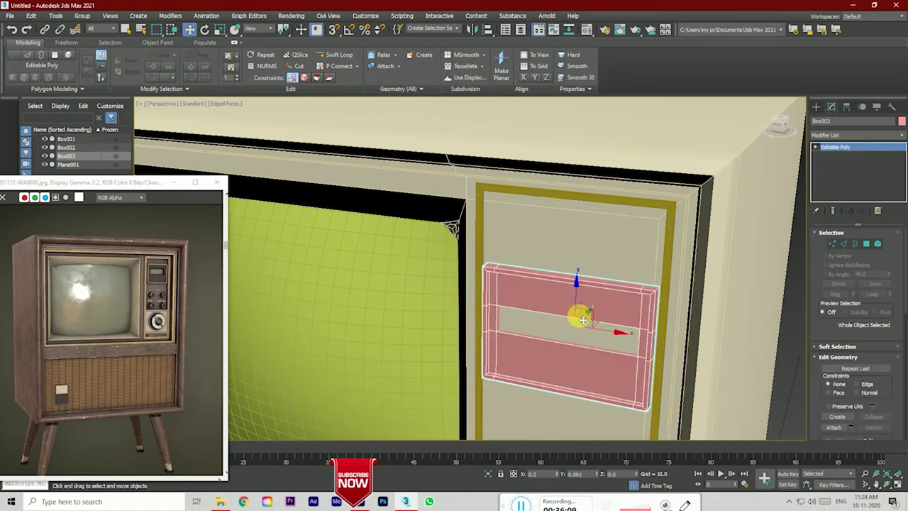
Step: Nudge the olive side-panel frame slightly along its depth in the four-viewport layout
left_click(672, 274)
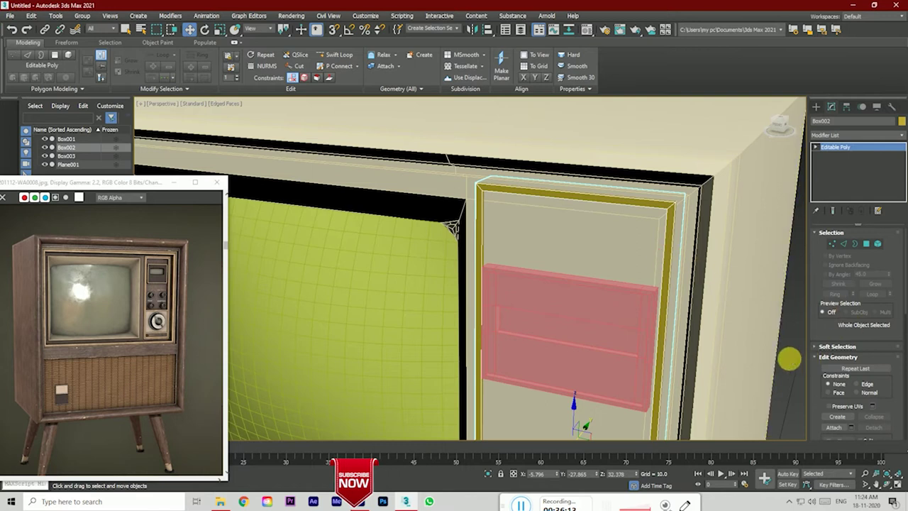
left_click(789, 359)
left_click(667, 273)
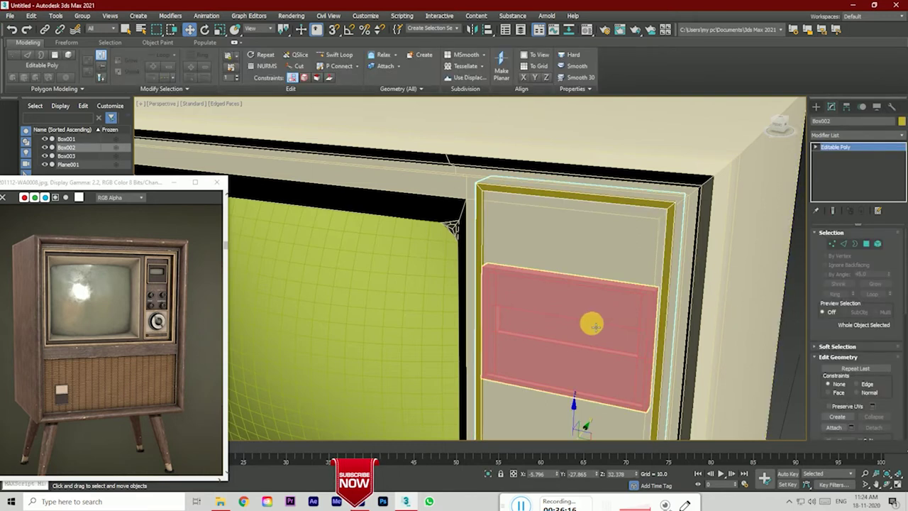
key("alt+w")
scroll(624, 397, "down", 3)
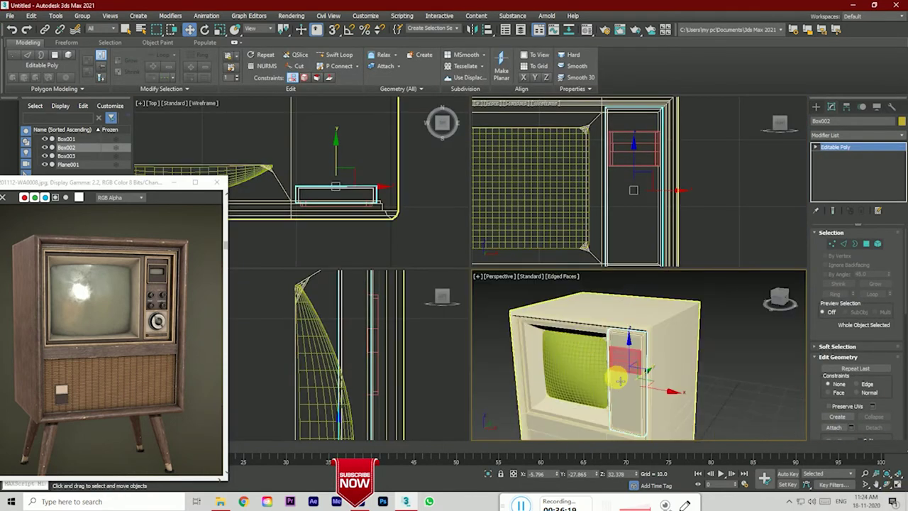
scroll(652, 383, "up", 3)
left_click_drag(654, 384, 649, 377)
scroll(667, 383, "down", 3)
left_click(737, 401)
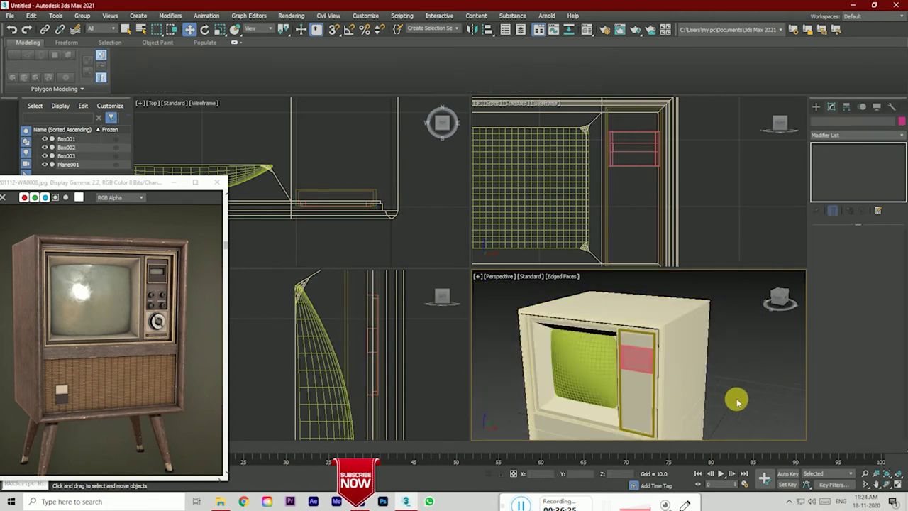
Step: Check the TV front in a maximized perspective and select the pink box with edges shown
left_click_drag(779, 298, 775, 301)
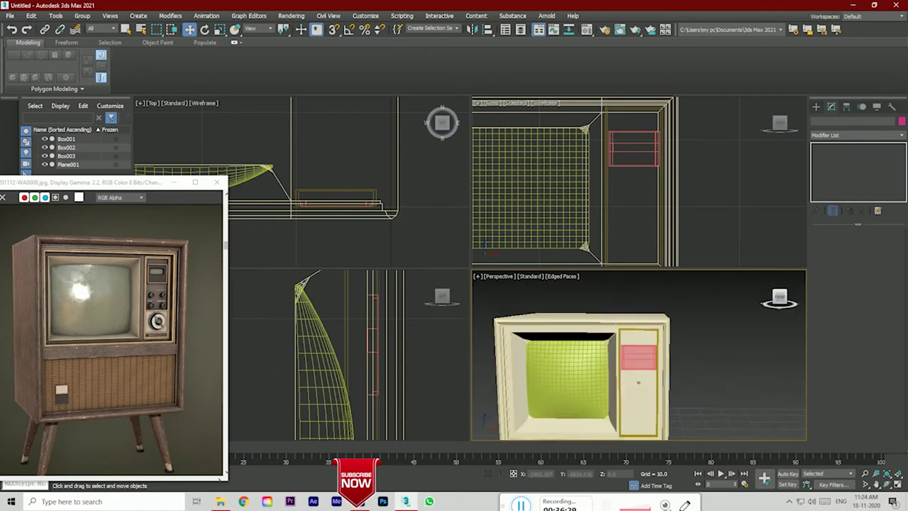
left_click(895, 486)
key("F4")
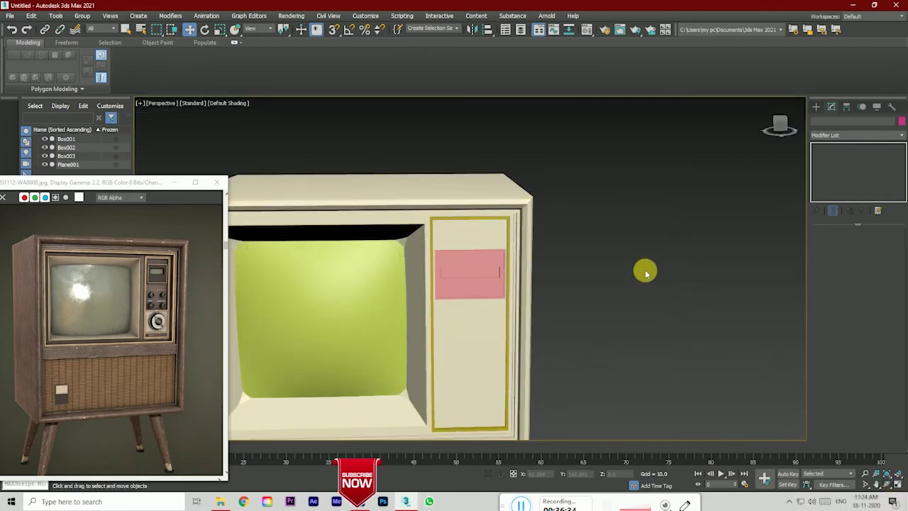
left_click_drag(780, 125, 470, 268)
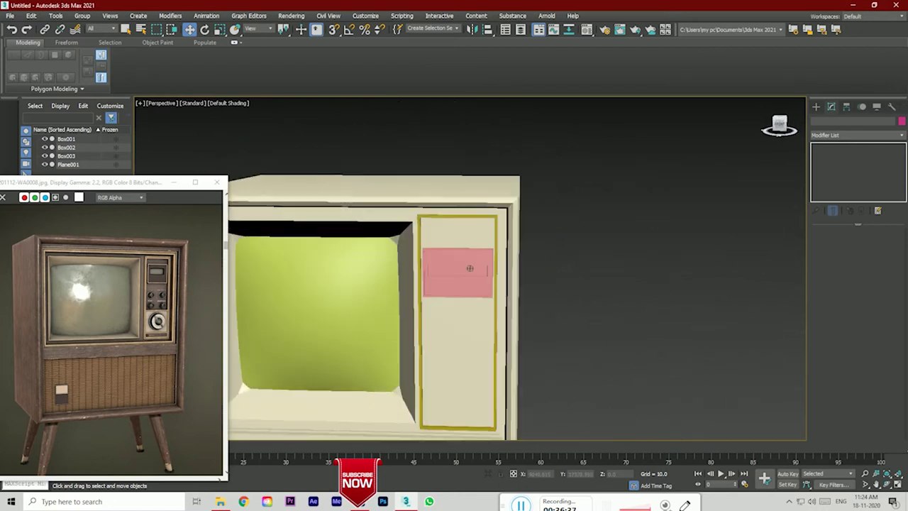
left_click(760, 137)
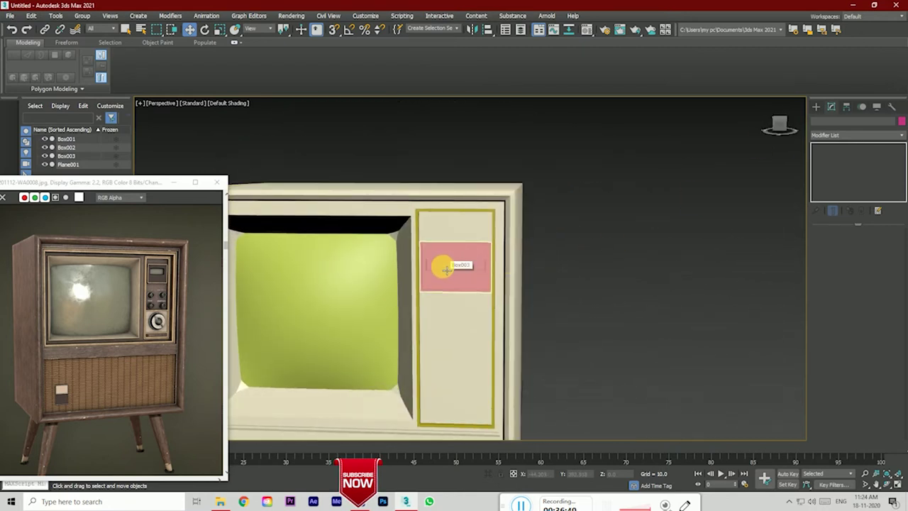
scroll(451, 271, "up", 3)
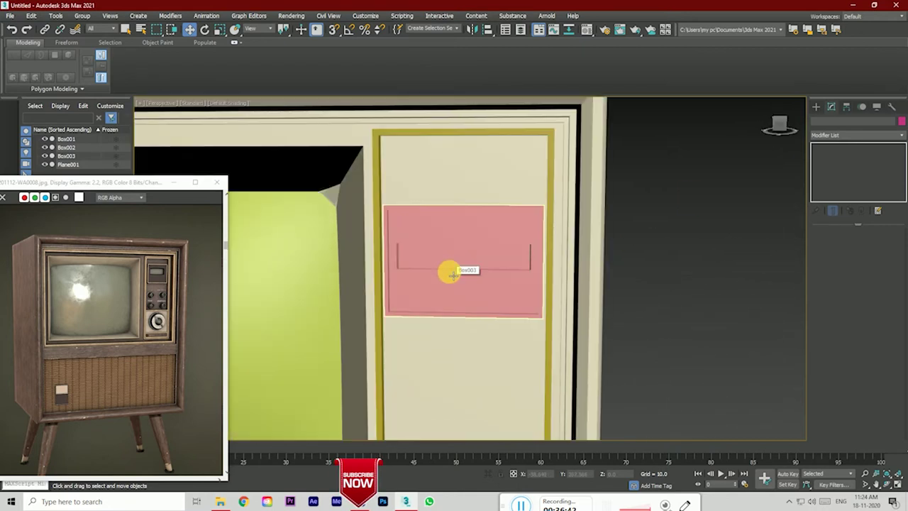
left_click(466, 237)
key("F4")
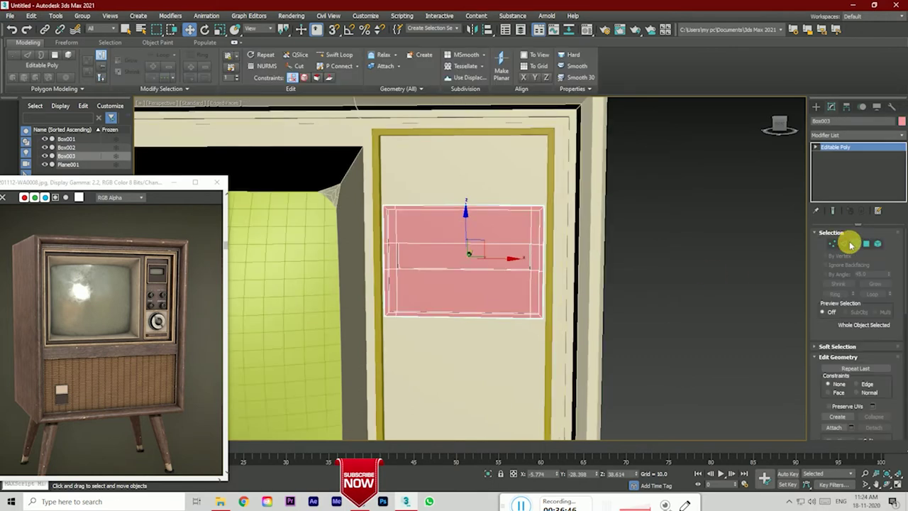
Step: Connect the pink box's top edge loop with a single new edge loop
left_click(844, 244)
double_click(456, 205)
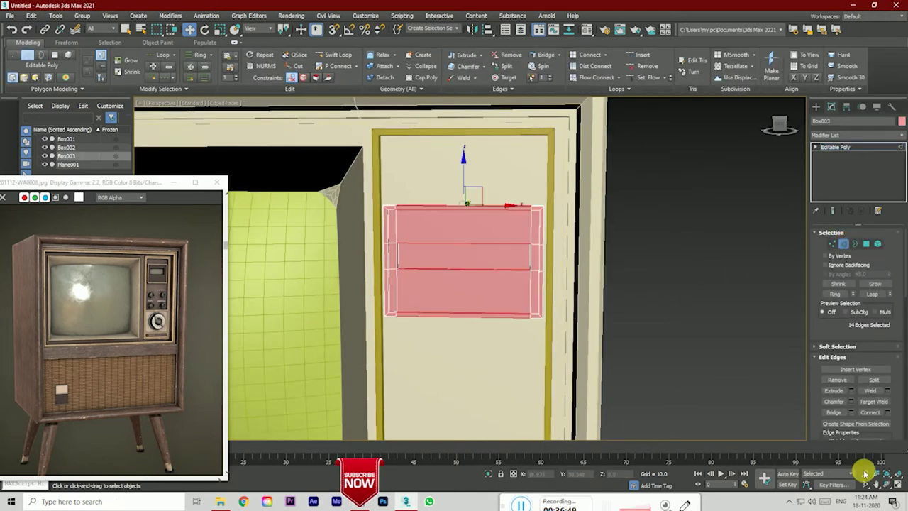
left_click(889, 413)
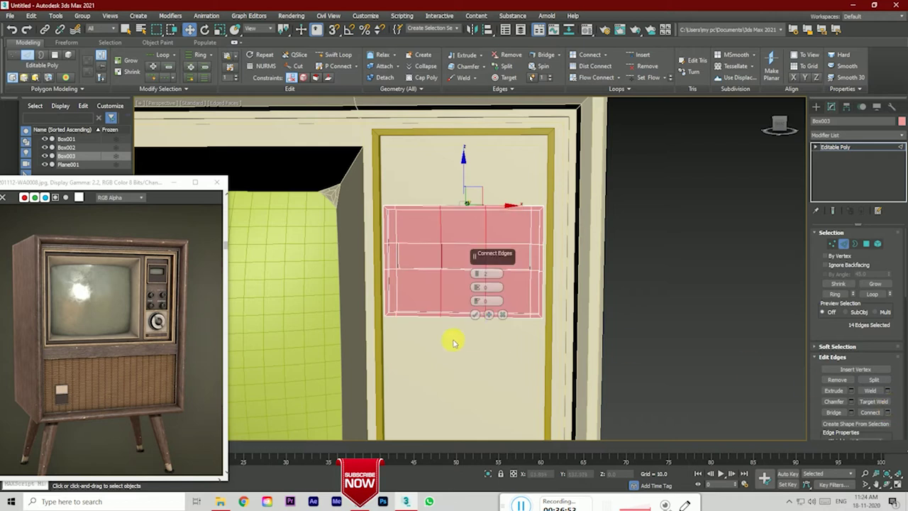
left_click_drag(477, 274, 480, 281)
left_click(474, 314)
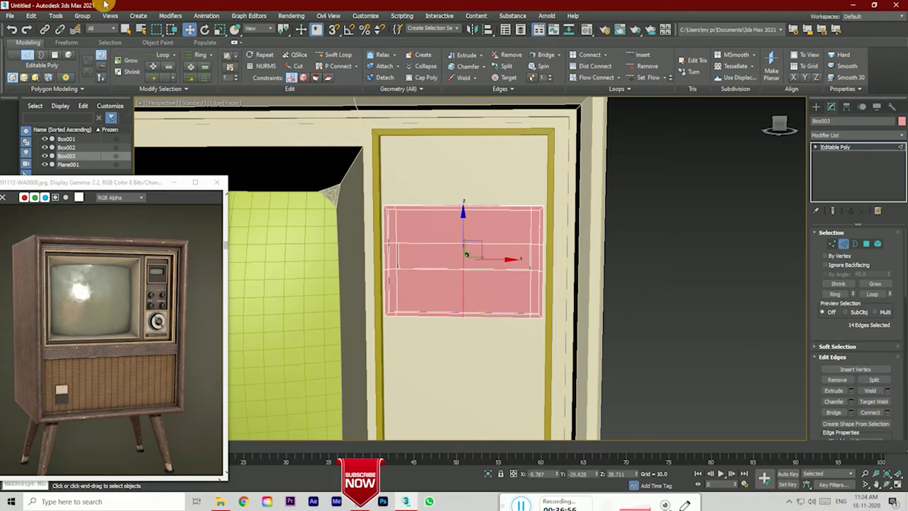
Step: Scale the six middle vertices to about 107% to spread the rows apart
left_click(217, 32)
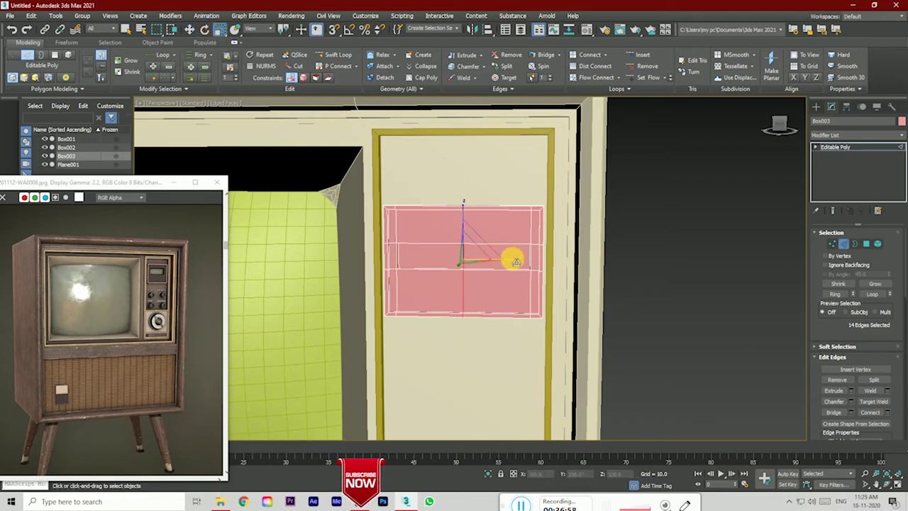
left_click(832, 244)
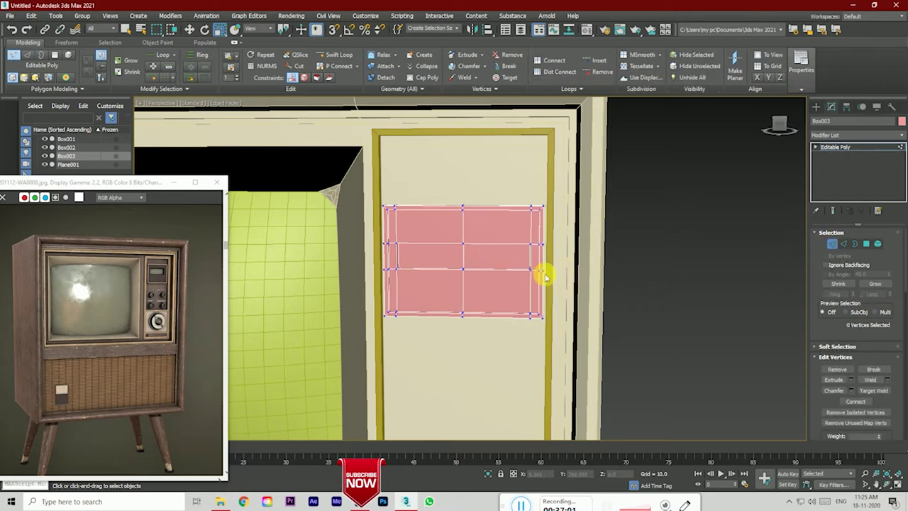
scroll(457, 266, "up", 3)
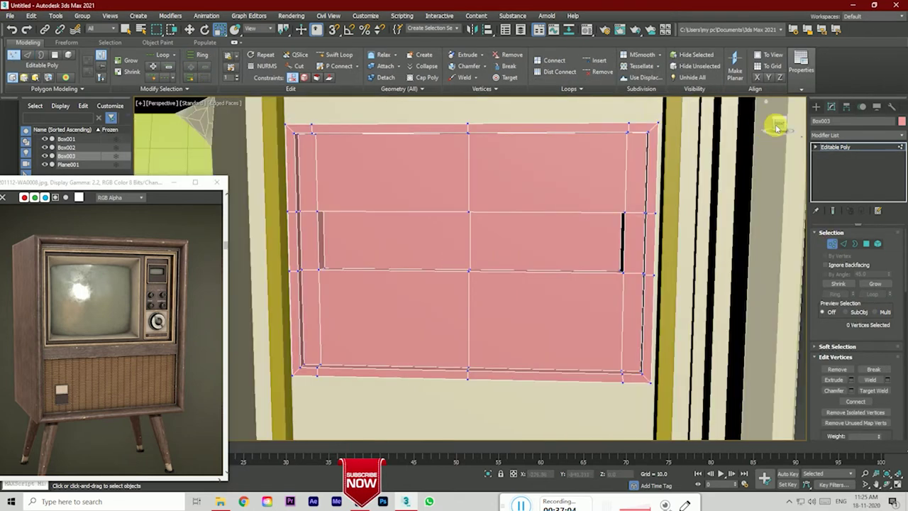
left_click(776, 124)
left_click_drag(444, 202, 497, 306)
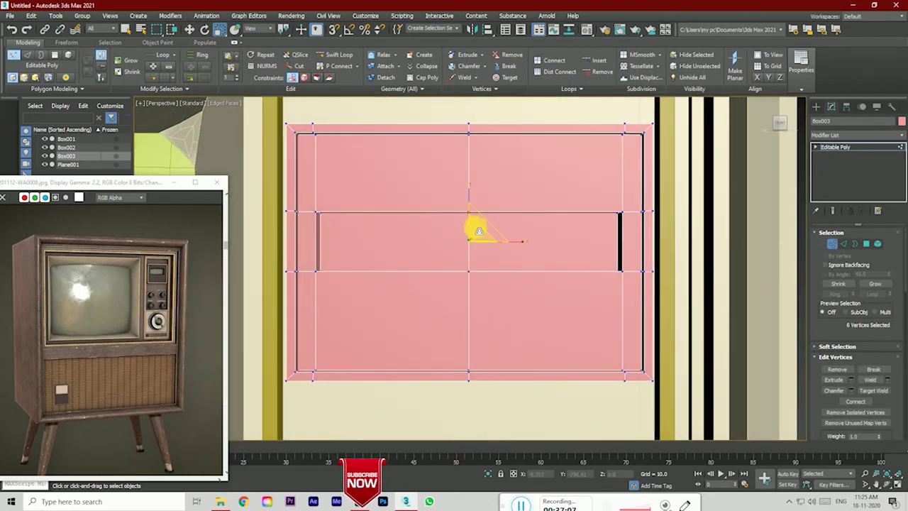
left_click_drag(482, 233, 481, 229)
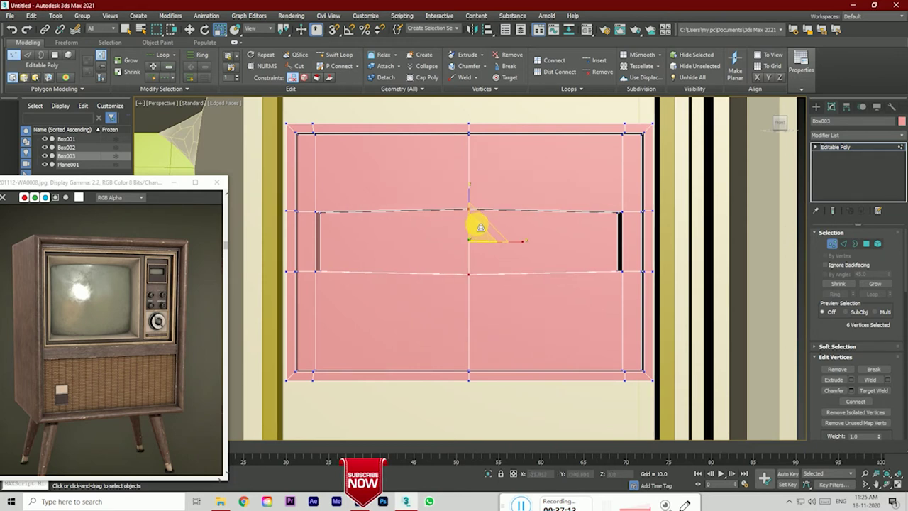
left_click(508, 334)
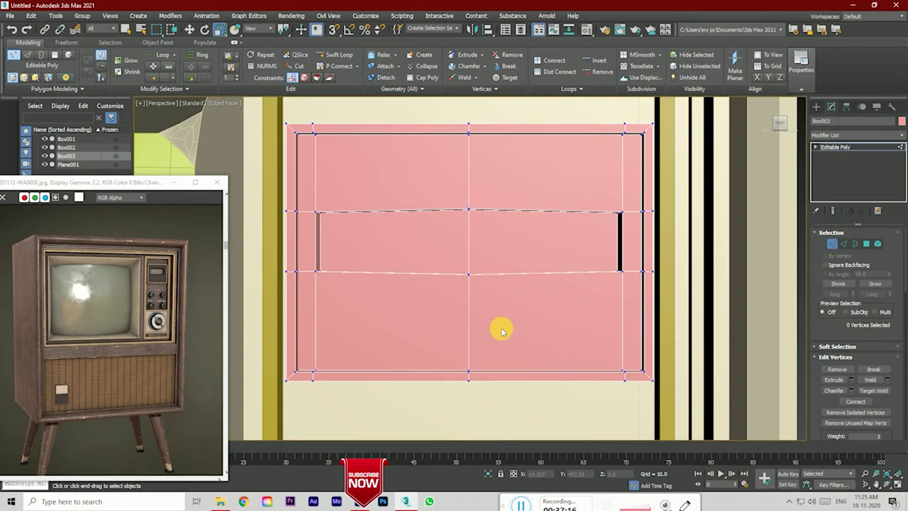
scroll(501, 331, "down", 2)
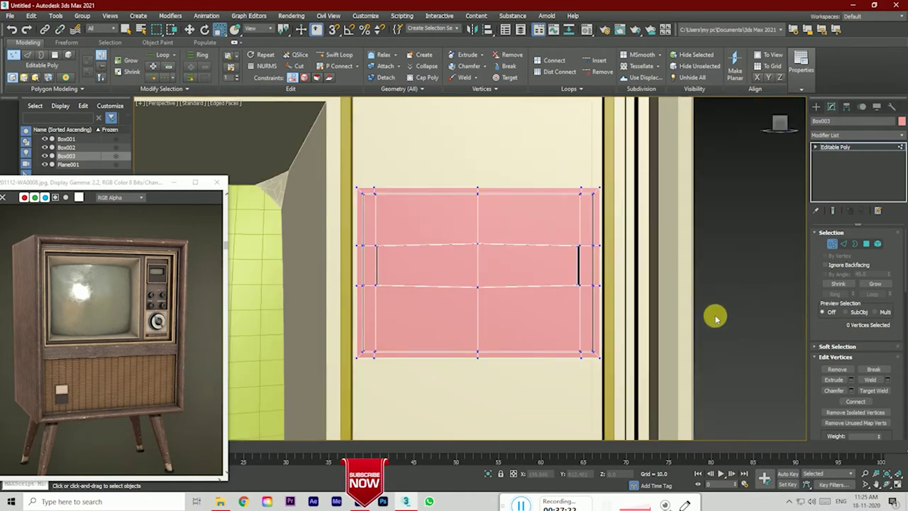
scroll(714, 317, "down", 1)
scroll(685, 305, "down", 1)
scroll(634, 291, "down", 1)
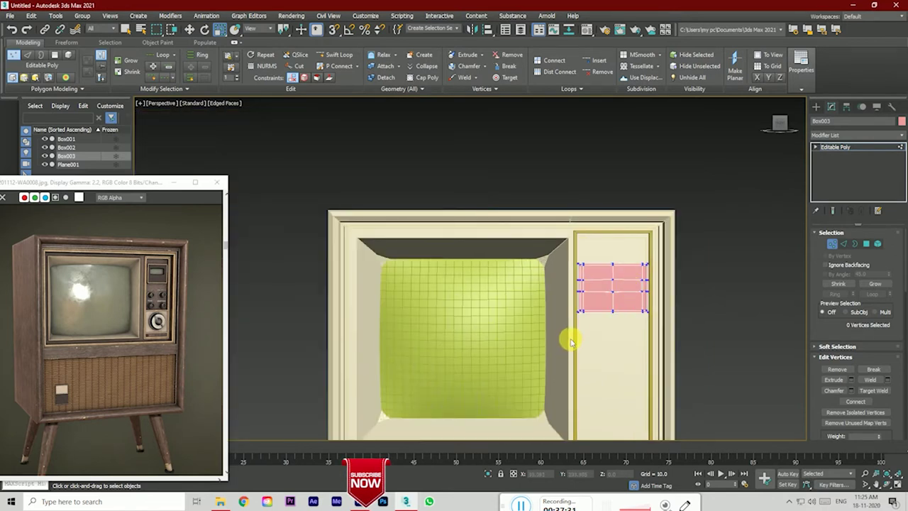
scroll(572, 342, "down", 2)
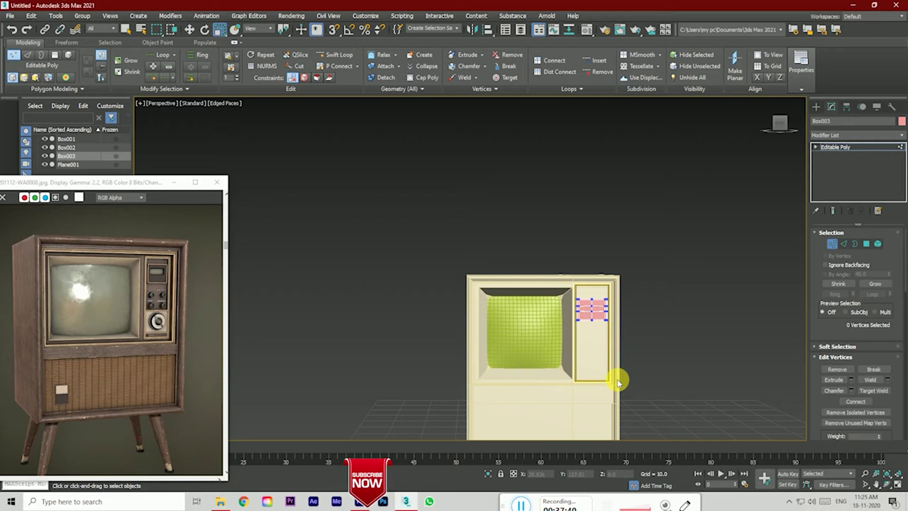
scroll(595, 365, "up", 2)
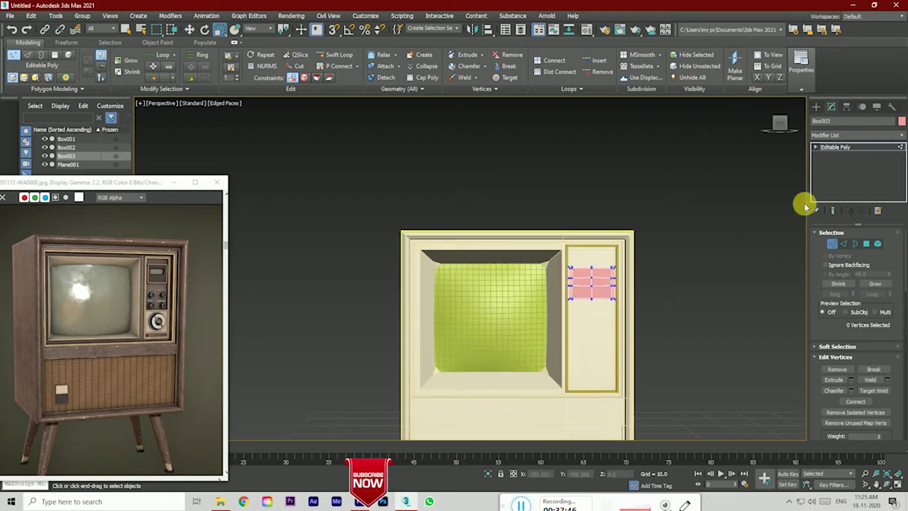
Step: Create a Cone beside the TV with a tapered top
left_click(816, 106)
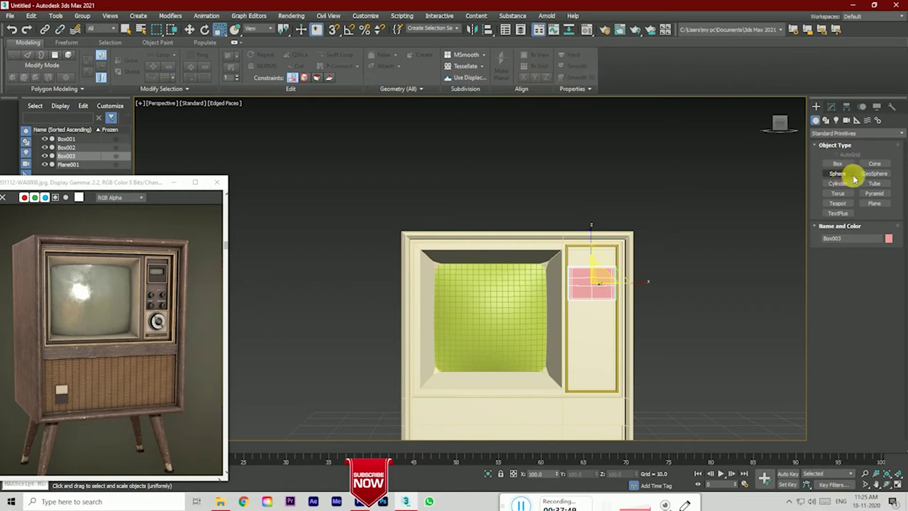
left_click(875, 163)
left_click_drag(664, 326, 674, 335)
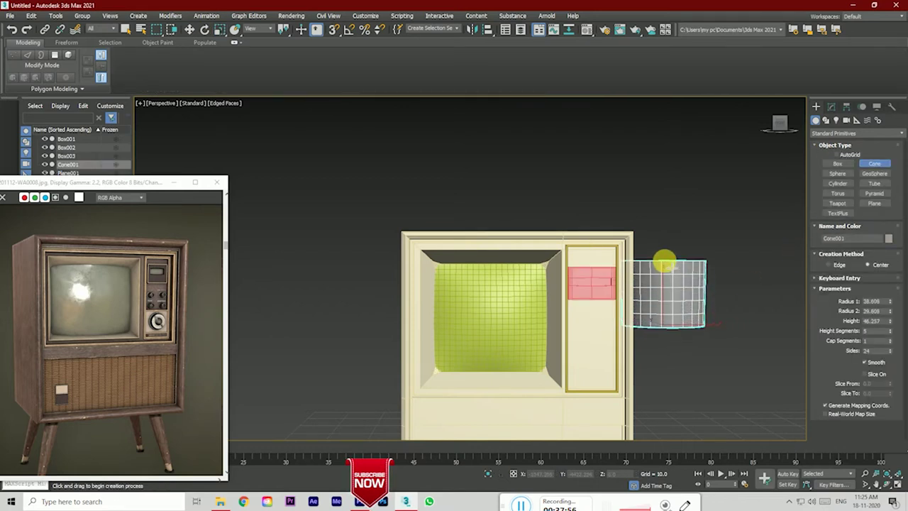
left_click(663, 261)
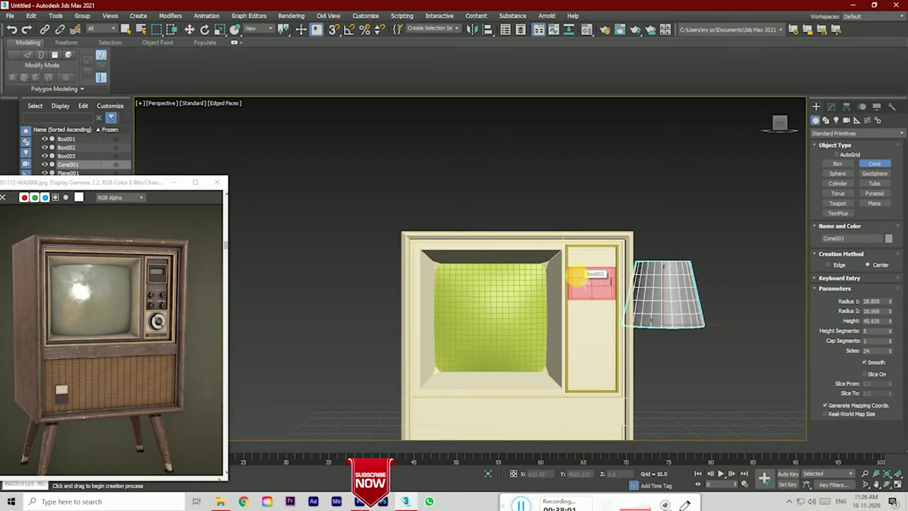
left_click(560, 272)
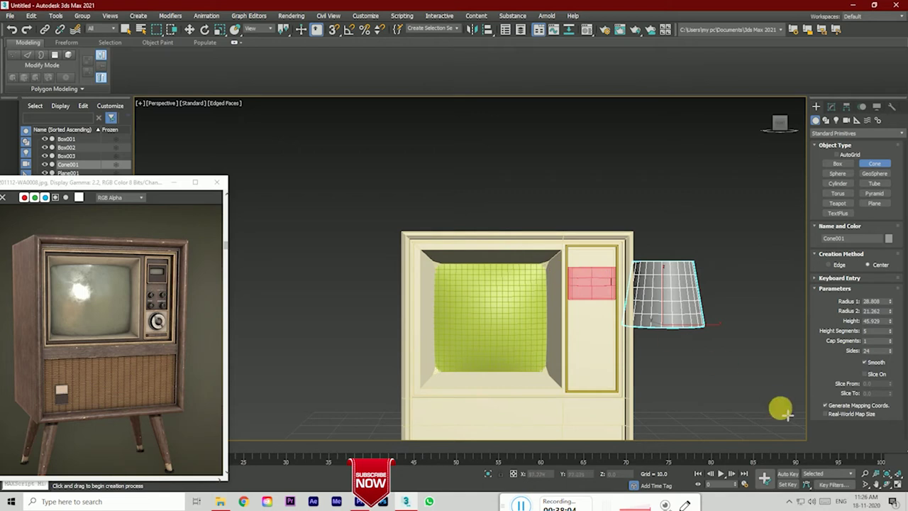
Step: Rotate the cone 90° onto its side with Angle Snap in isolation, then move it beside the cabinet
key("r")
key("alt+q")
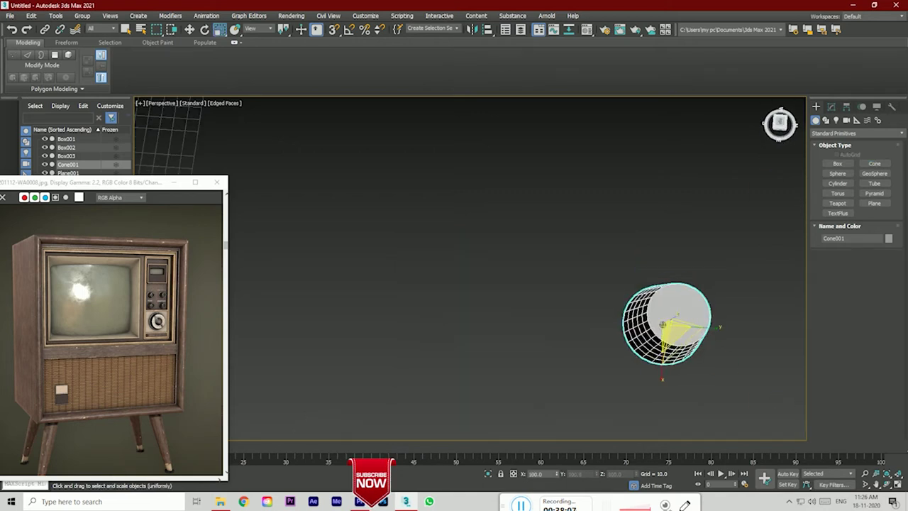
left_click(204, 29)
left_click(350, 32)
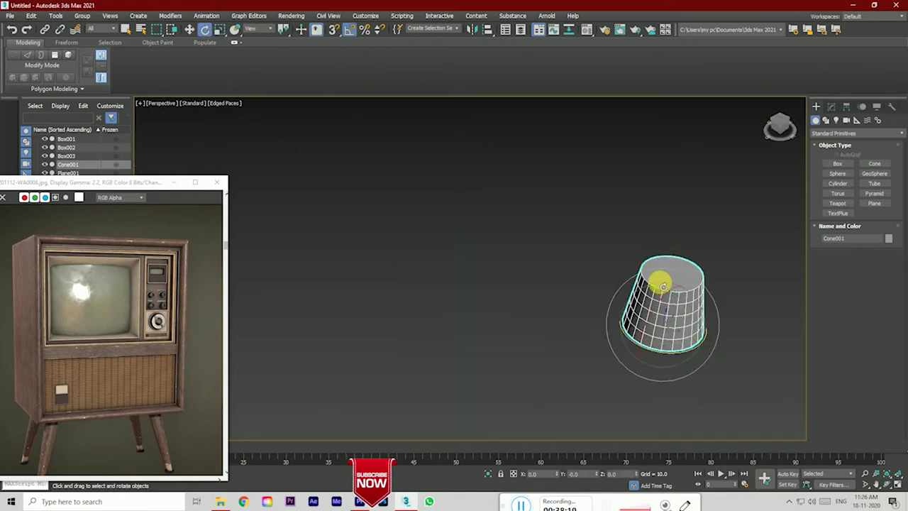
left_click_drag(660, 279, 631, 338)
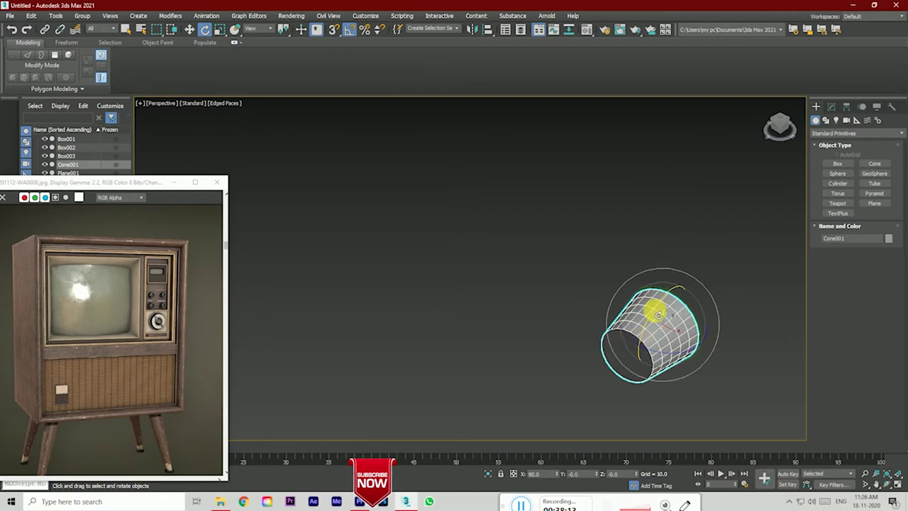
key("alt+q")
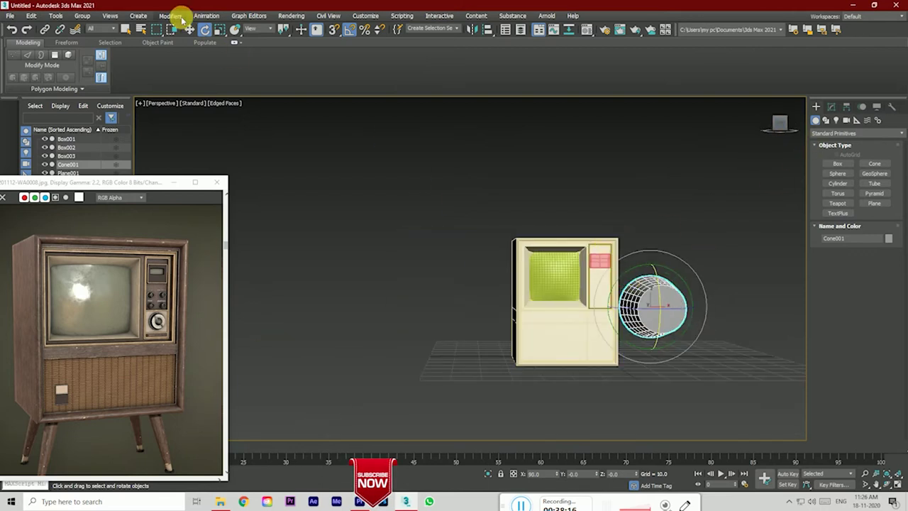
left_click(189, 30)
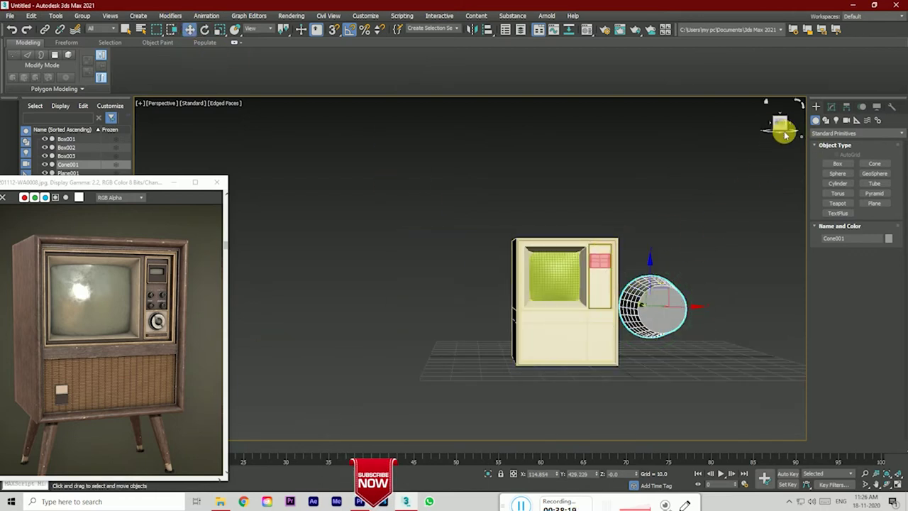
left_click_drag(662, 300, 670, 310)
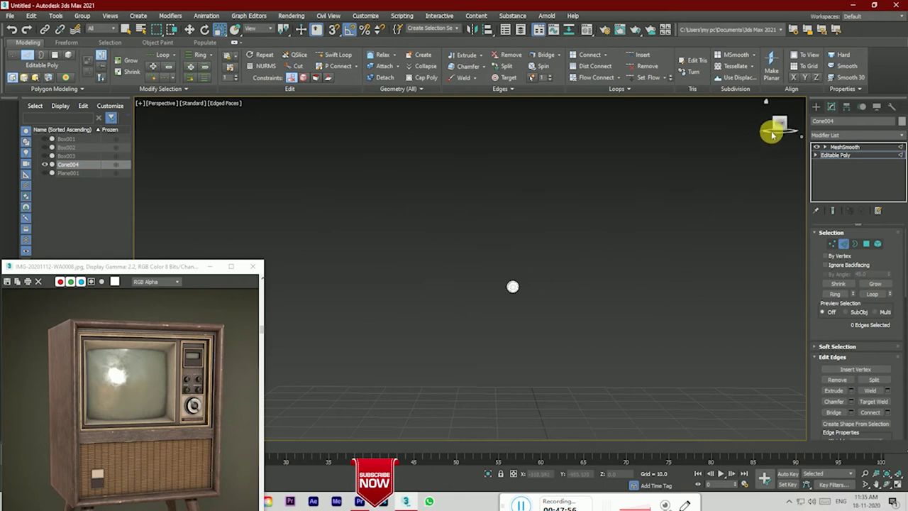
Step: Select all the knob's edges and set its X, Y, Z position to 0
left_click_drag(389, 284, 625, 377)
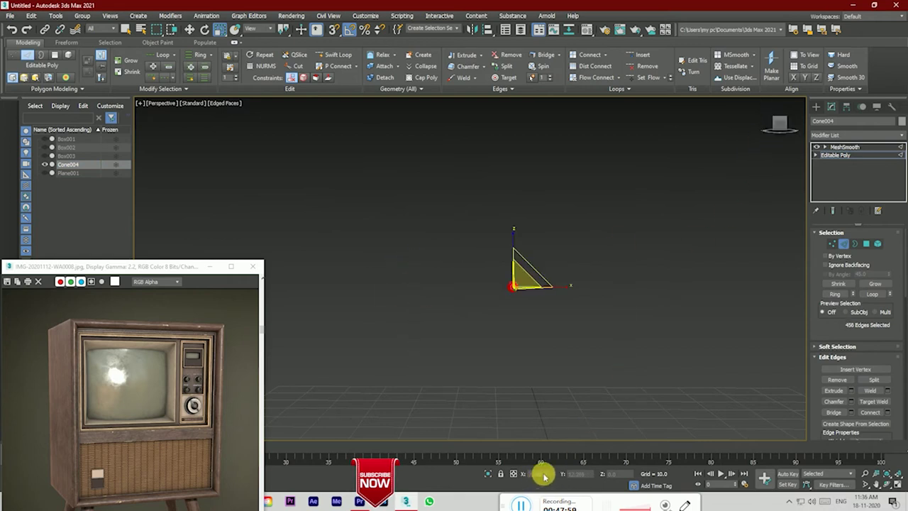
left_click(190, 29)
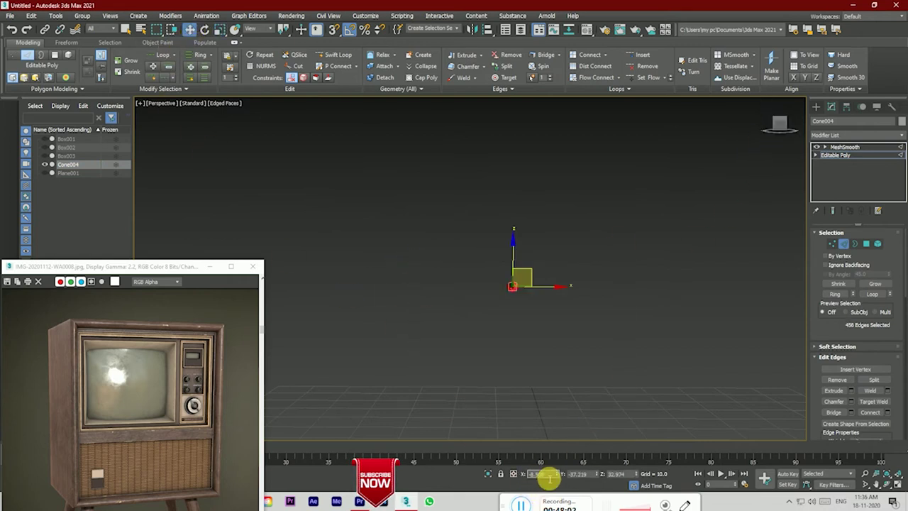
left_click(548, 479)
type("0")
key("Tab")
type("0")
key("Tab")
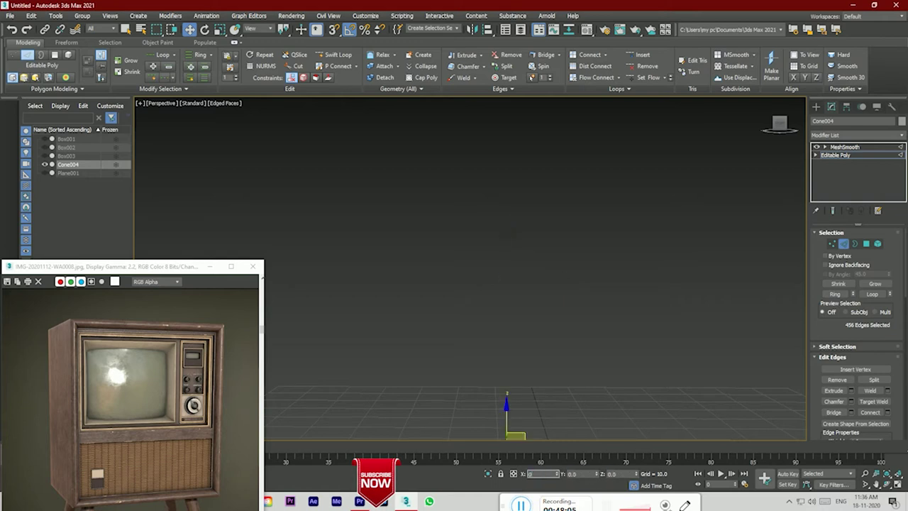
type("-0")
key("Return")
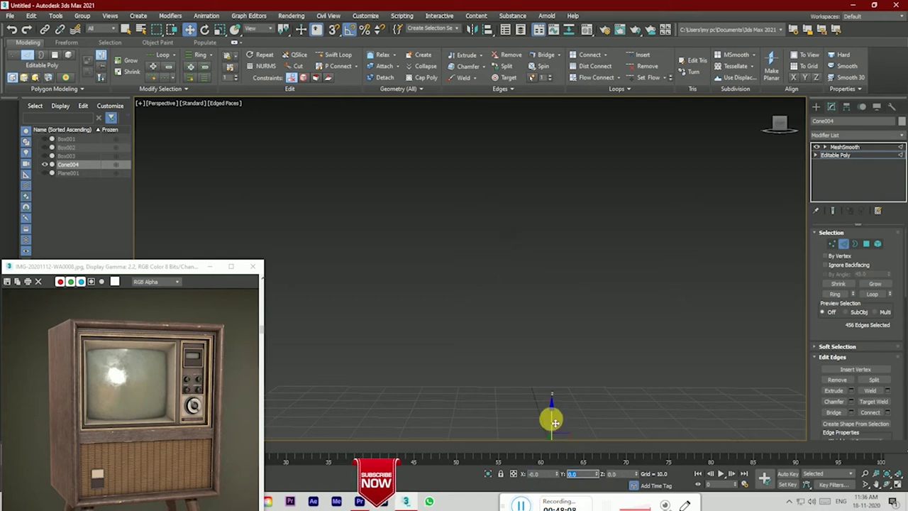
left_click(602, 431)
Step: Frame the cone knob in the view and orbit to inspect it from the side
key("g")
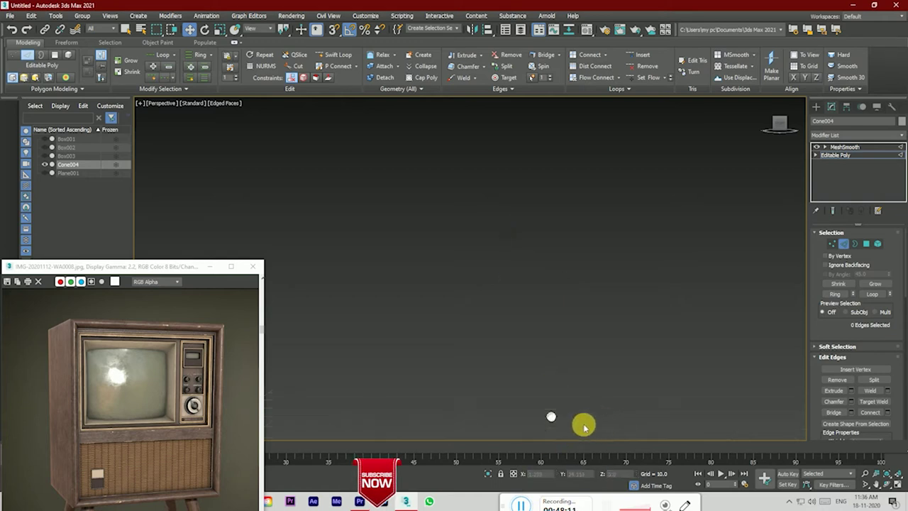
scroll(603, 369, "up", 2)
scroll(530, 369, "up", 3)
scroll(530, 369, "up", 2)
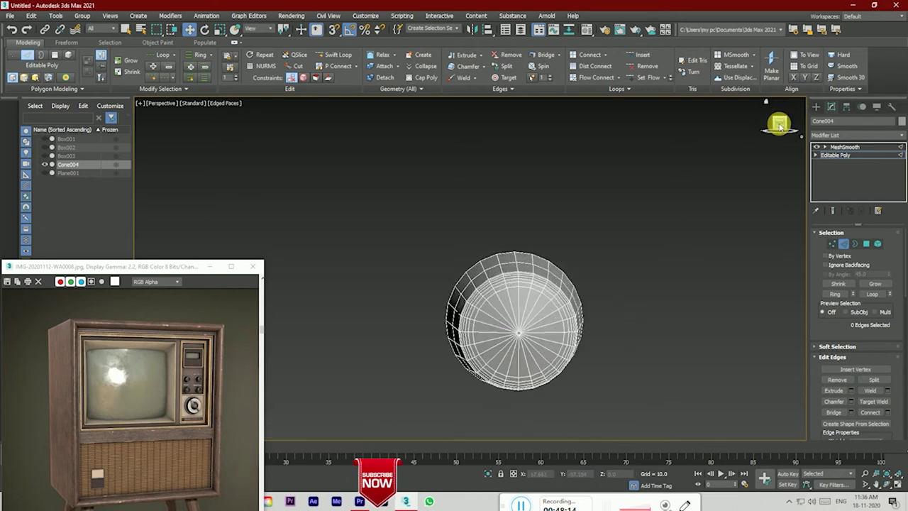
left_click_drag(777, 121, 704, 324)
scroll(704, 324, "up", 3)
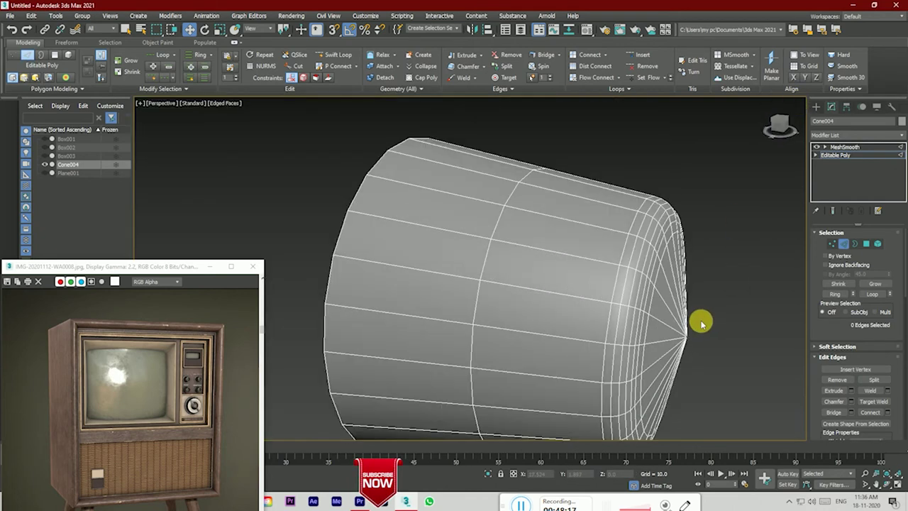
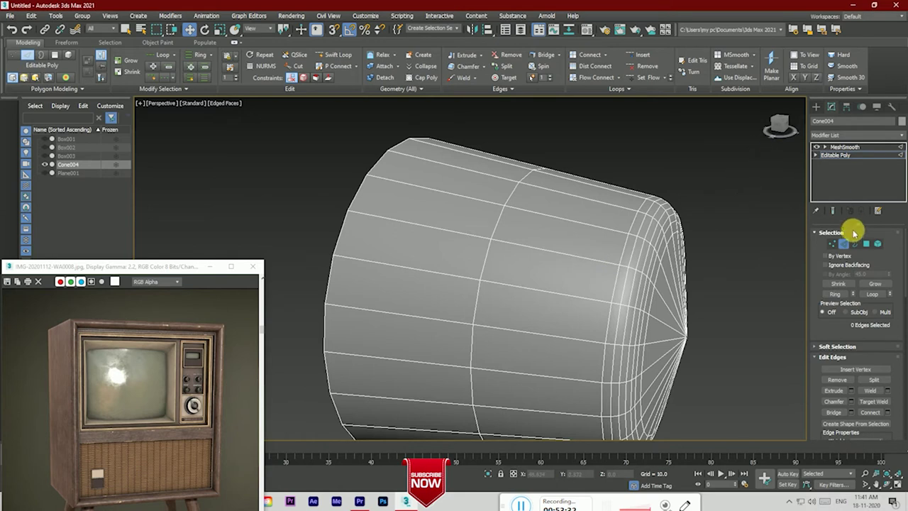
Step: Select the ring of edges at the cone's tip and scale them slightly
left_click(672, 301)
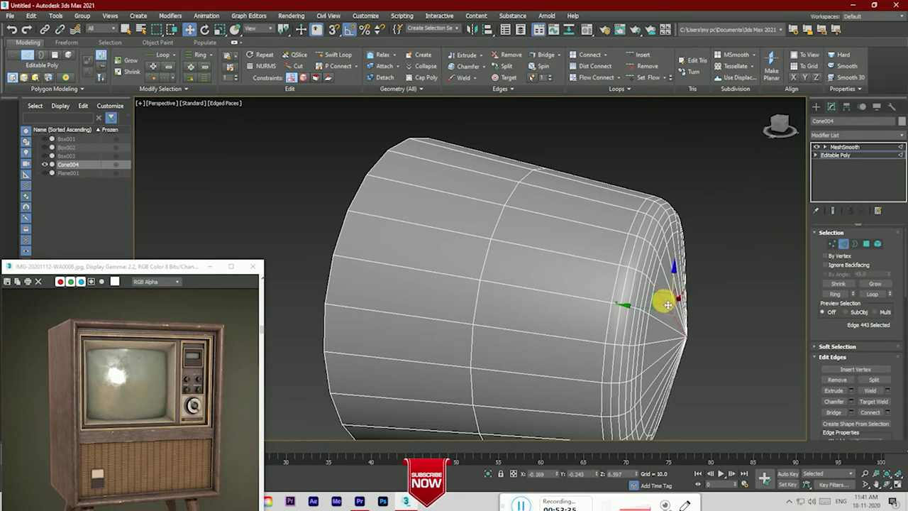
left_click(200, 57)
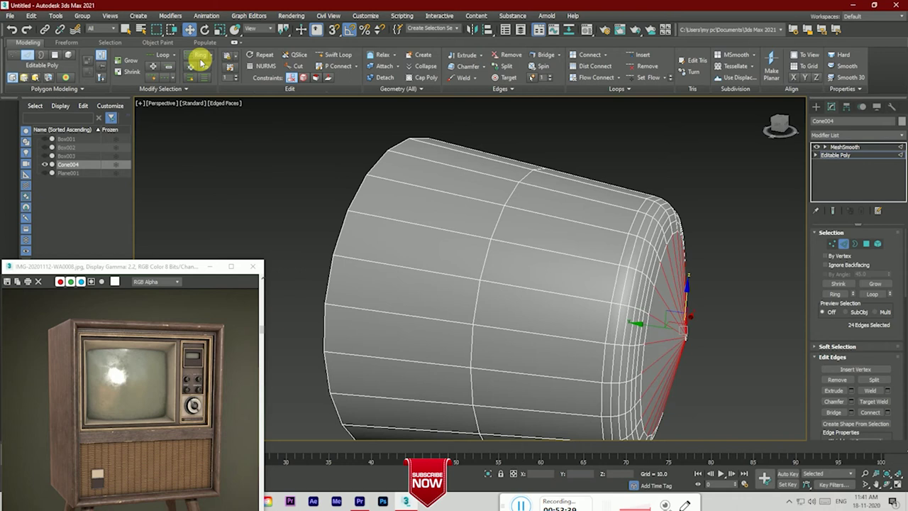
left_click(890, 412)
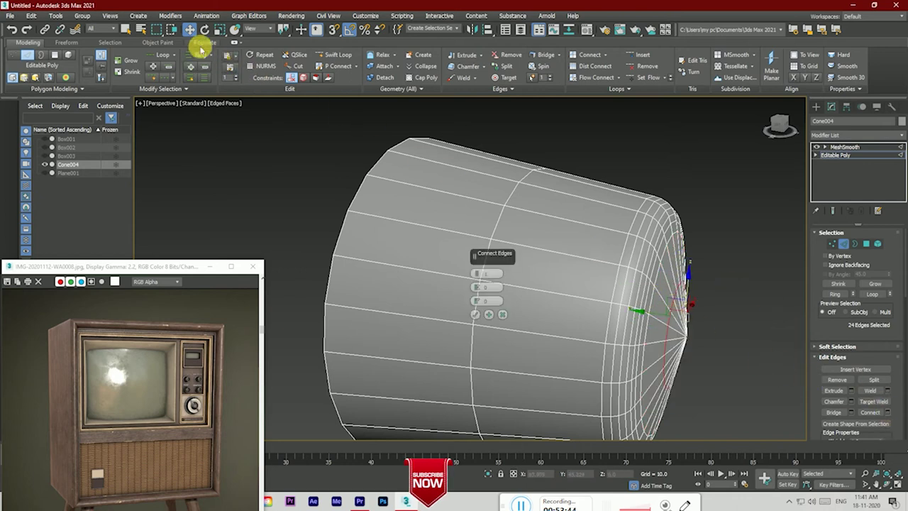
left_click(219, 29)
left_click_drag(692, 325, 697, 339)
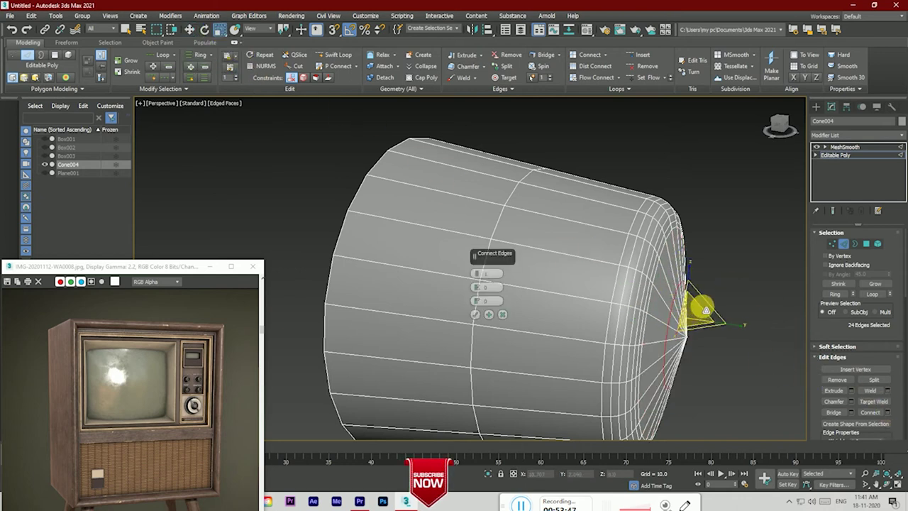
left_click(190, 29)
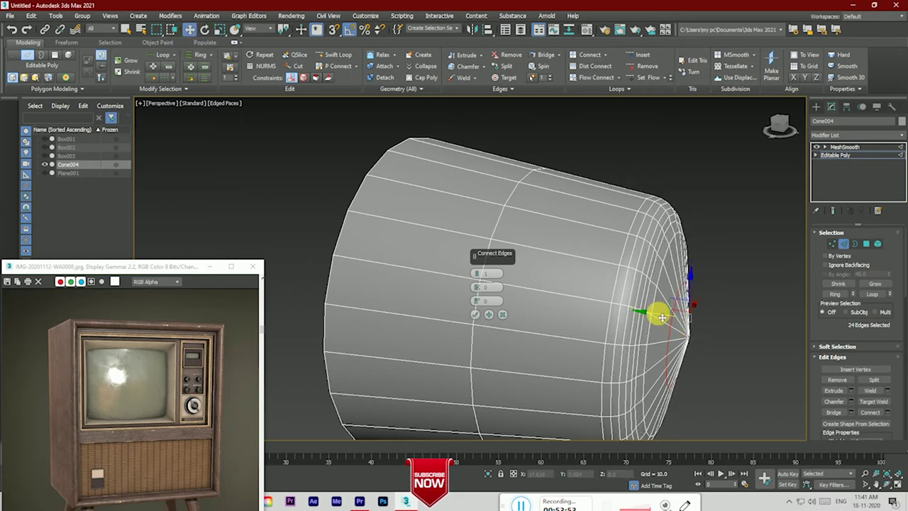
Step: Enlarge the edge loop around the centre of the cone's cap, viewed head-on
mouse_move(754, 154)
middle_mouse_down("alt")
mouse_move(470, 268)
mouse_move(513, 333)
middle_mouse_up("alt")
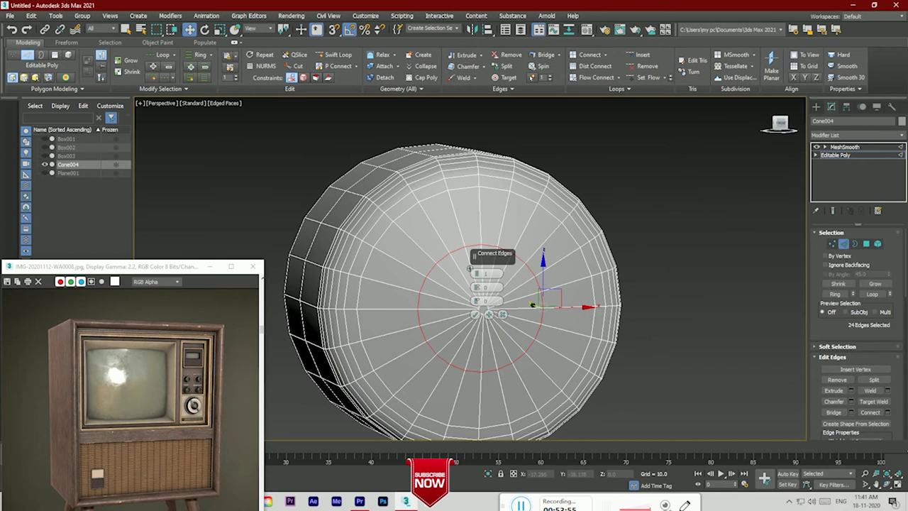
left_click(475, 314)
scroll(843, 405, "down", 3)
scroll(847, 406, "down", 2)
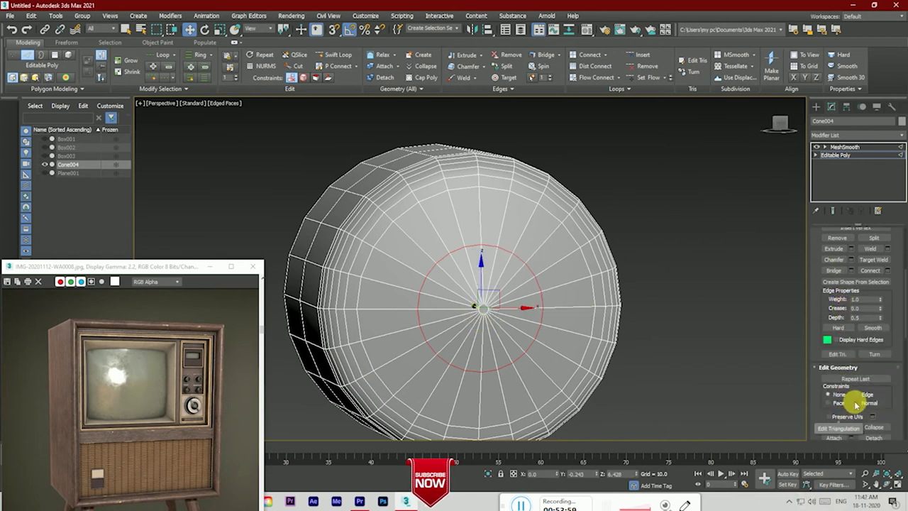
left_click(220, 29)
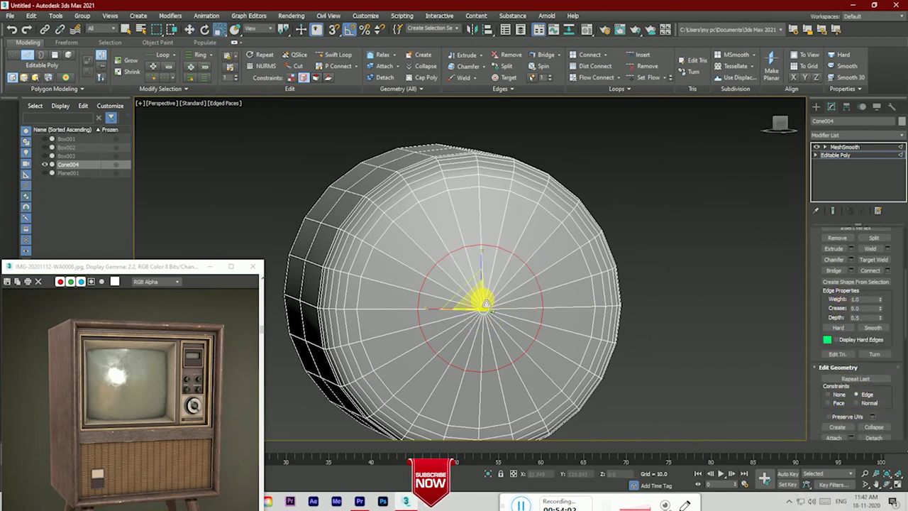
left_click_drag(480, 299, 496, 269)
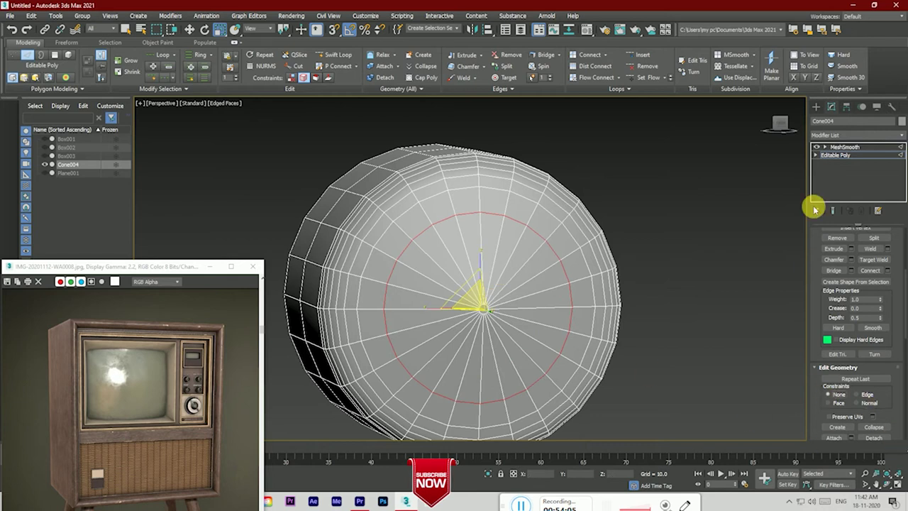
Step: Nudge the edge loop slightly along the cone and preview it under MeshSmooth
left_click_drag(780, 125, 746, 241)
left_click(189, 29)
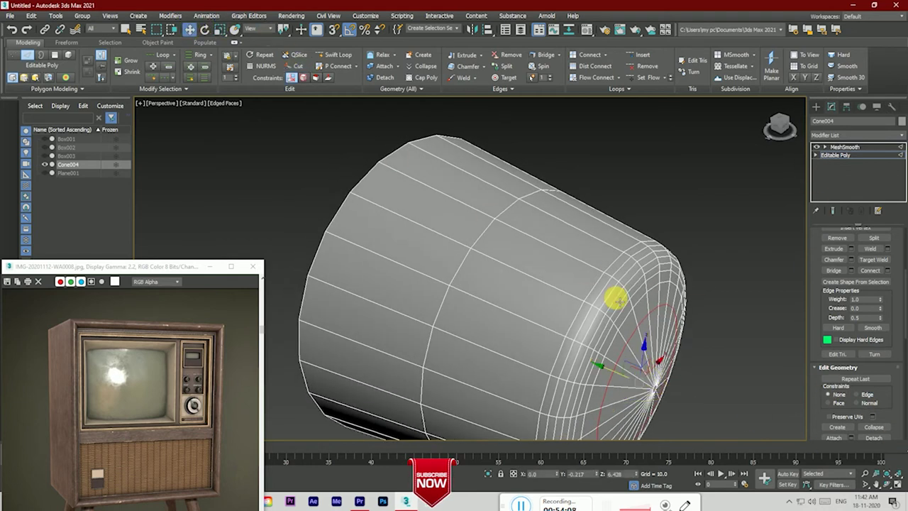
left_click_drag(620, 378, 613, 373)
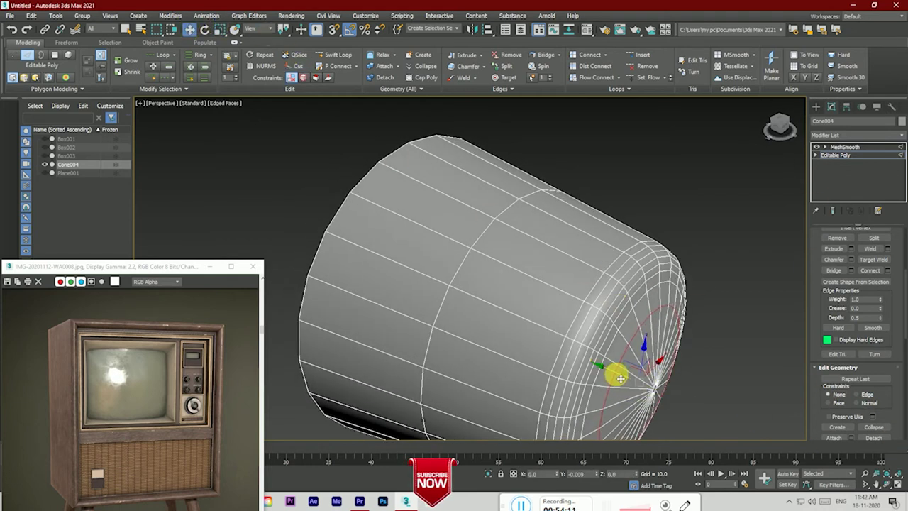
left_click(844, 147)
Step: Reselect Cone004 and return to its Editable Poly level for edge editing
left_click(731, 249)
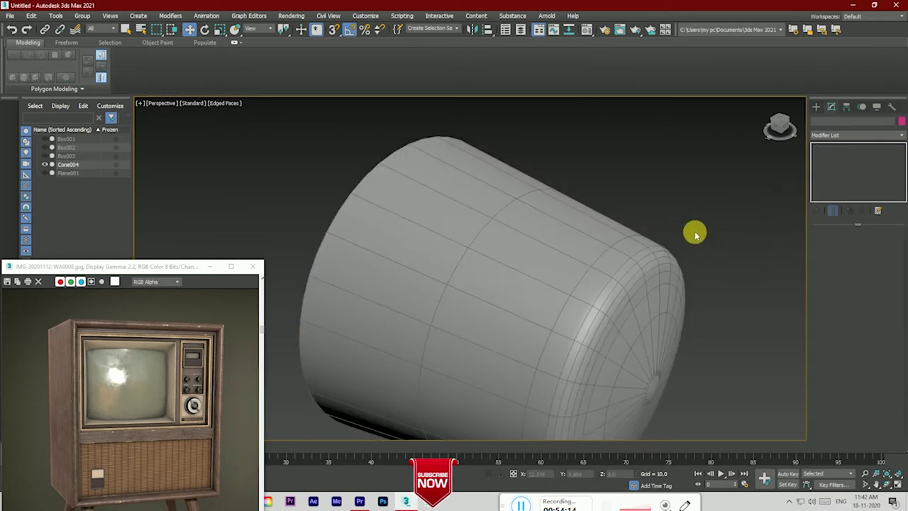
scroll(667, 213, "down", 5)
left_click_drag(777, 131, 645, 222)
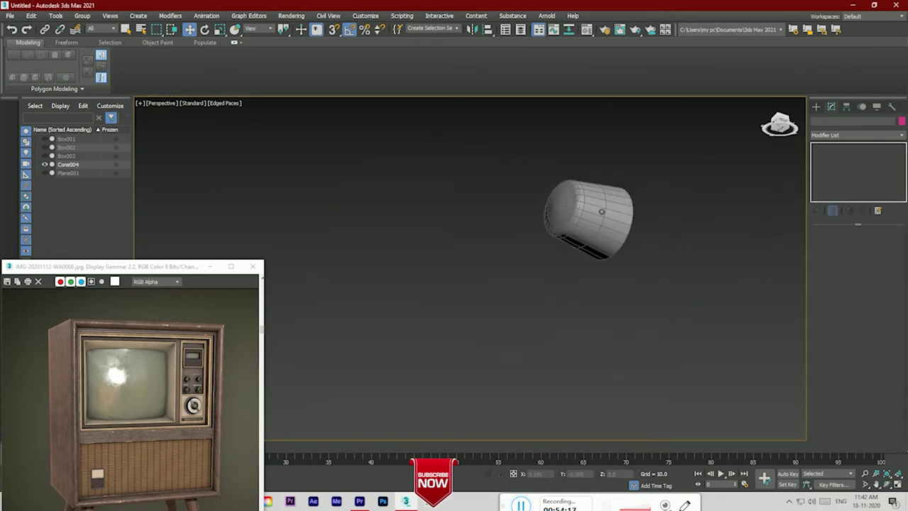
left_click(645, 222)
scroll(639, 230, "up", 5)
scroll(625, 248, "down", 4)
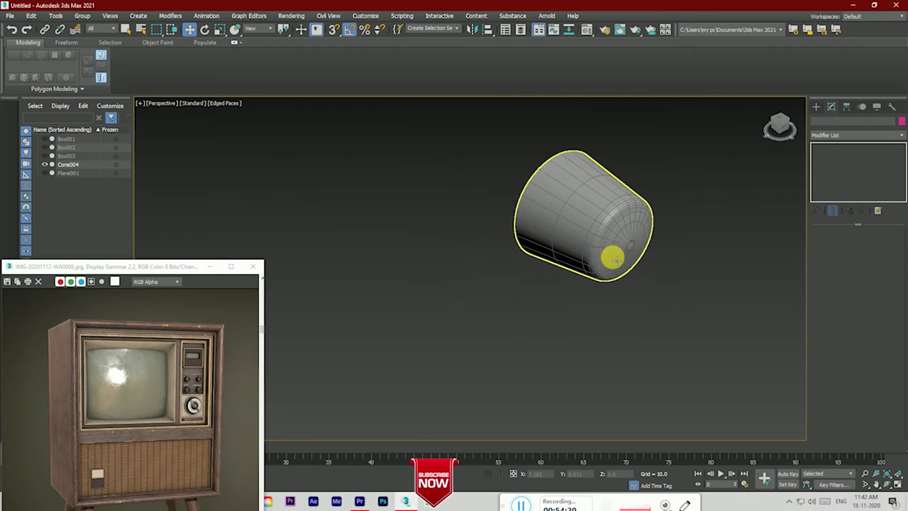
left_click(337, 363)
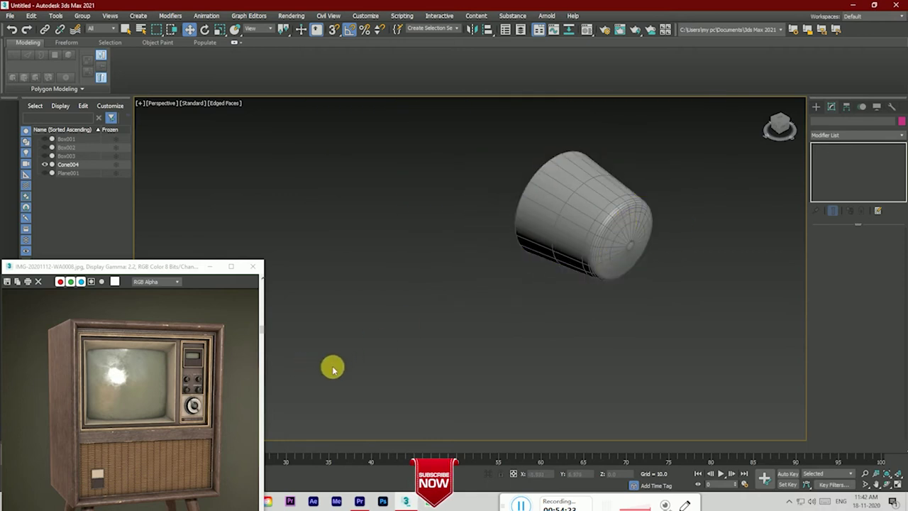
left_click(581, 249)
left_click(311, 205)
left_click(614, 227)
scroll(611, 238, "up", 3)
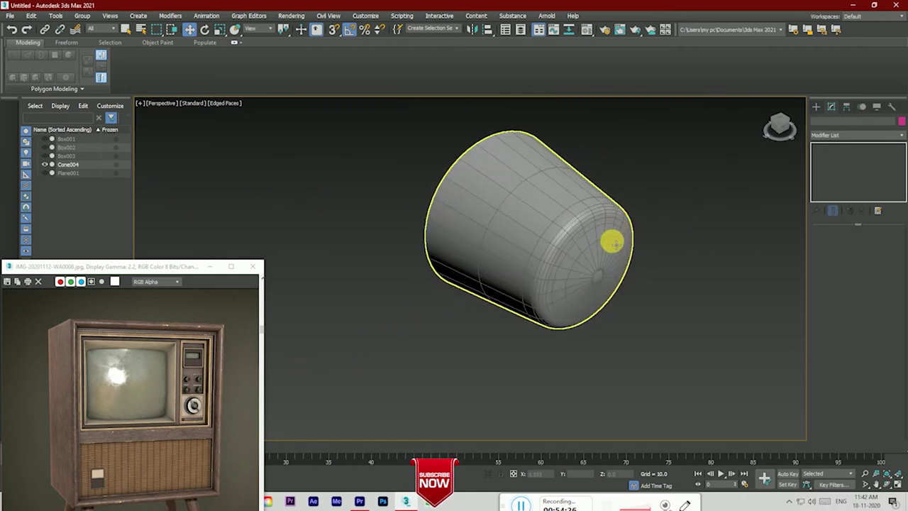
key("ctrl+m")
left_click(827, 155)
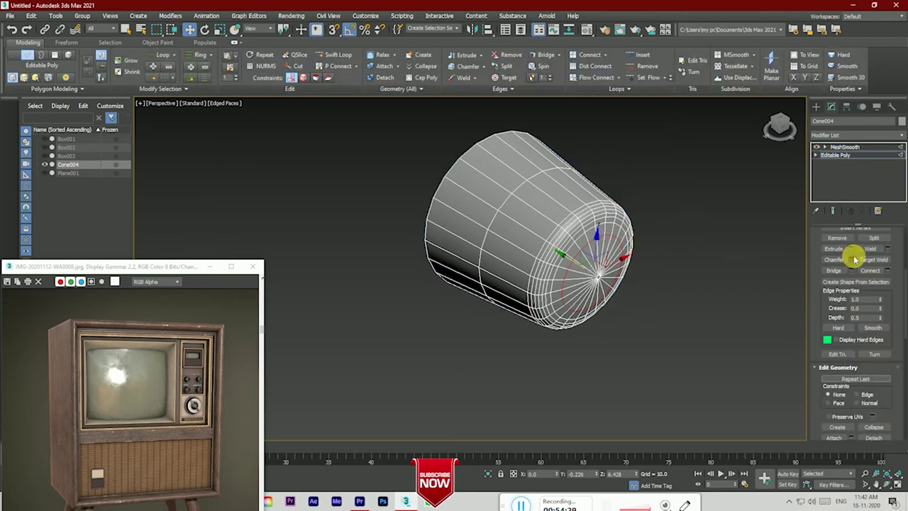
Step: Select the middle edge loop on the cone's side wall and remove it
scroll(851, 265, "down", 2)
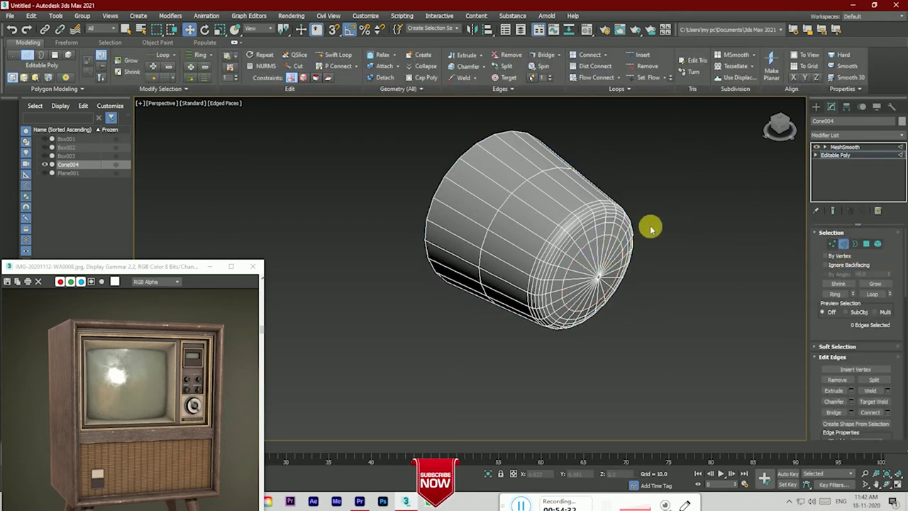
scroll(581, 220, "up", 5)
left_click(529, 233)
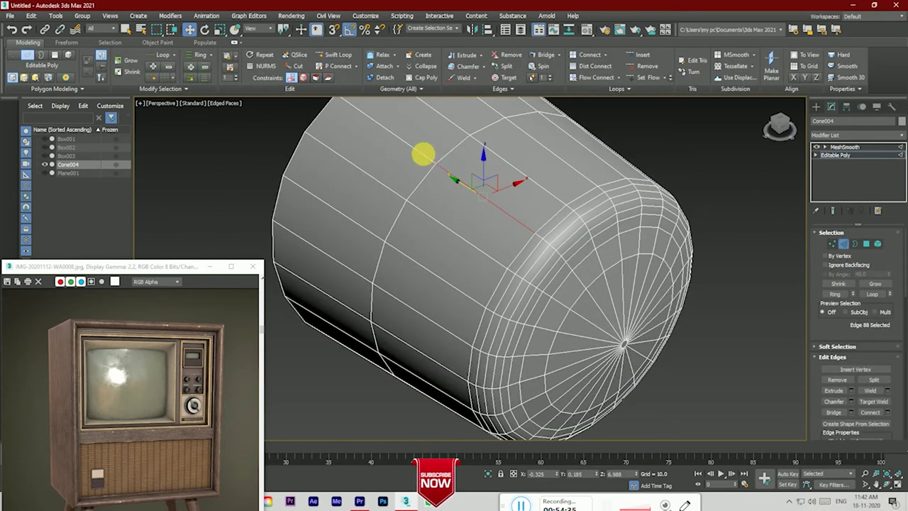
left_click(425, 157, "ctrl")
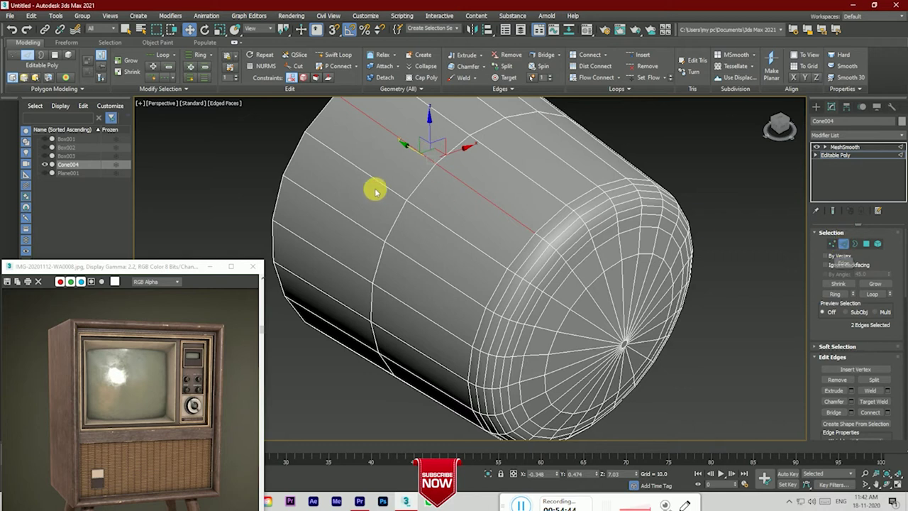
double_click(418, 190)
left_click(837, 379)
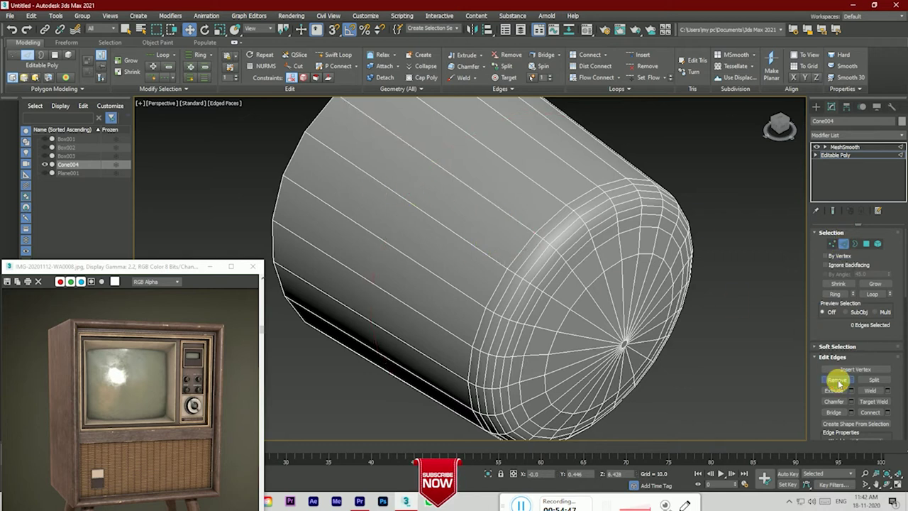
Step: Select the leftover ring of middle vertices from the side view and remove them
left_click(832, 243)
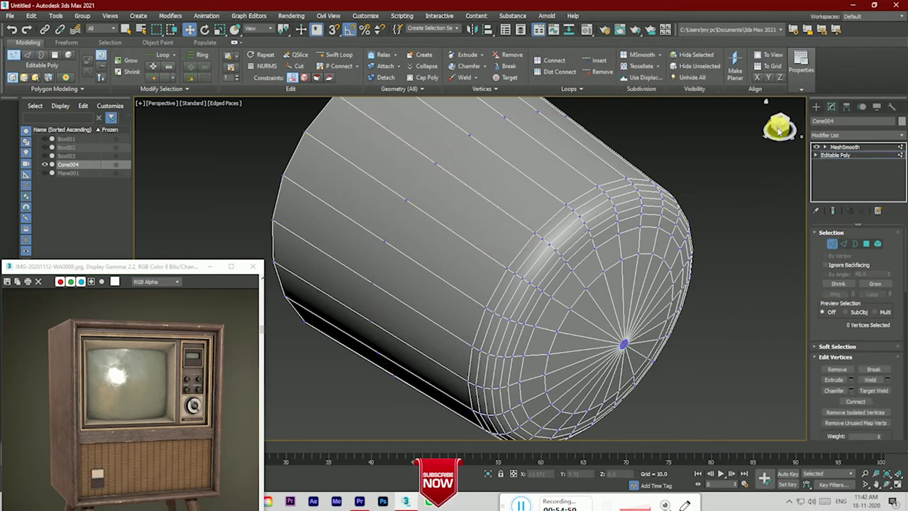
left_click(780, 127)
left_click_drag(505, 154, 541, 357)
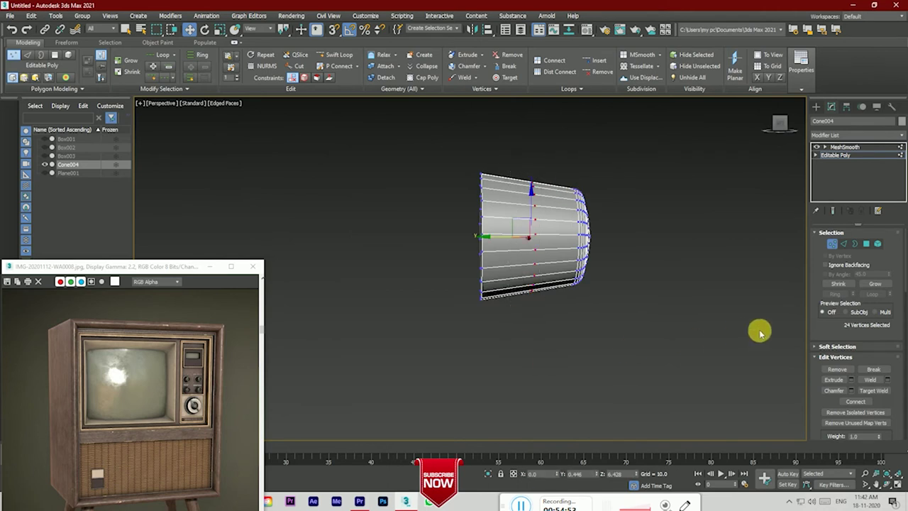
left_click(837, 369)
Step: Back in Edge mode, select the whole ring of side edges on the cylinder
left_click(844, 243)
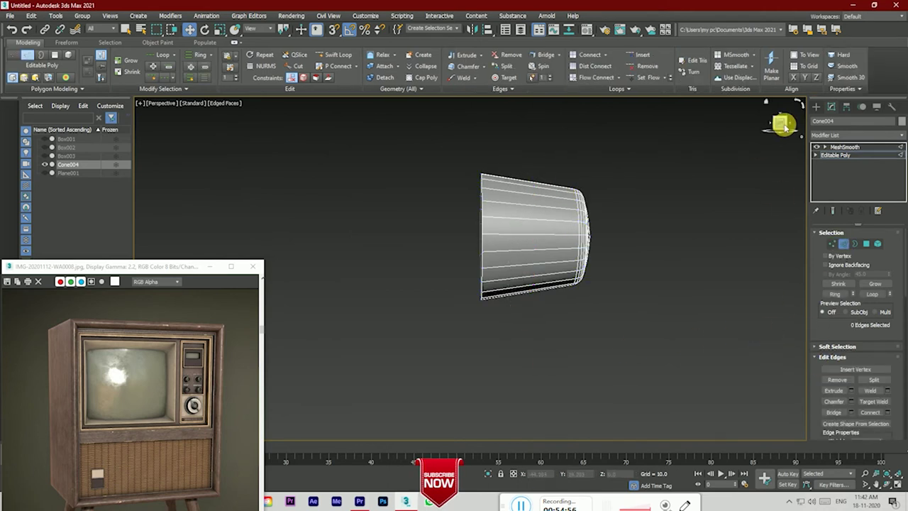
left_click_drag(784, 125, 736, 180)
scroll(674, 276, "up", 5)
scroll(673, 276, "down", 5)
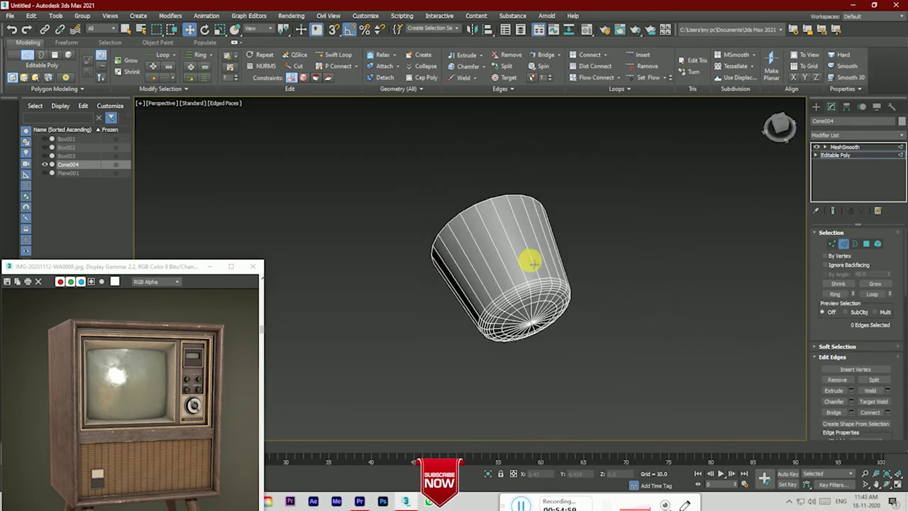
left_click(531, 262)
left_click(198, 55)
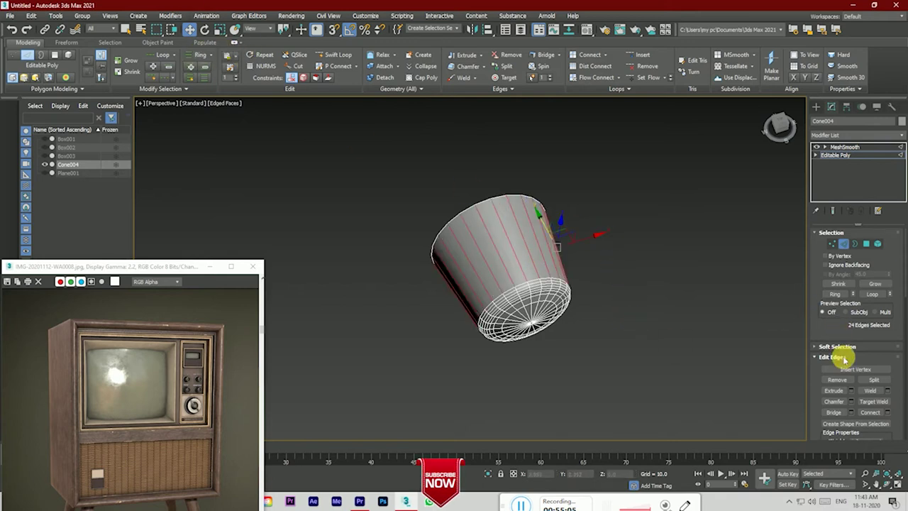
Step: Centre the cone's pivot on the object with Affect Pivot Only and Center to Object
left_click(784, 130)
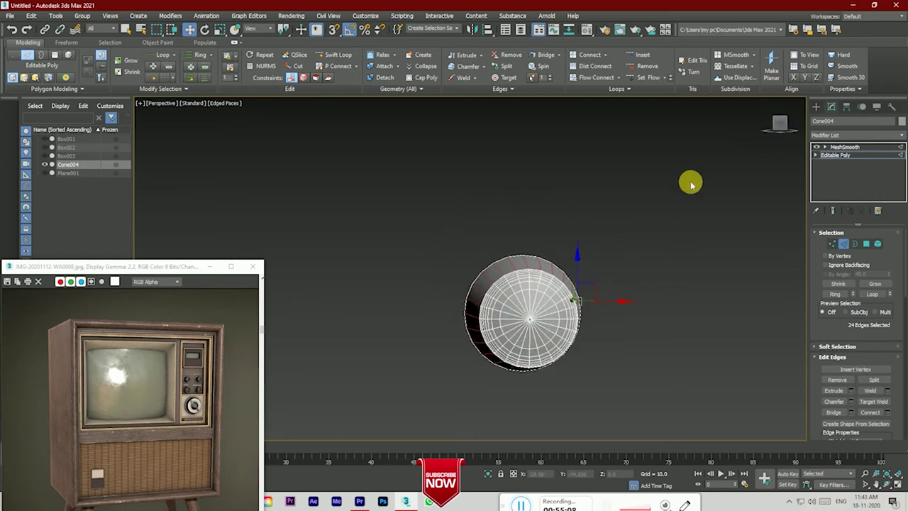
left_click(776, 121)
left_click_drag(781, 125, 806, 108)
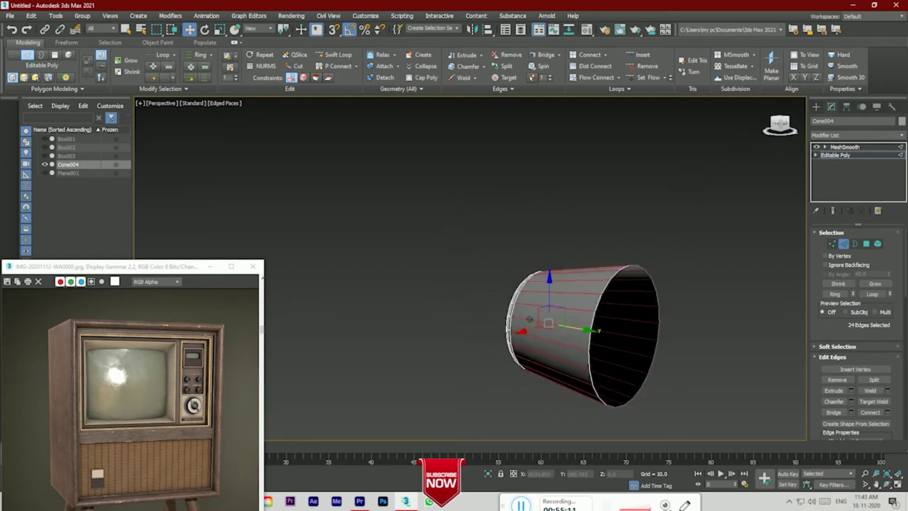
left_click(847, 106)
left_click(857, 171)
left_click(857, 221)
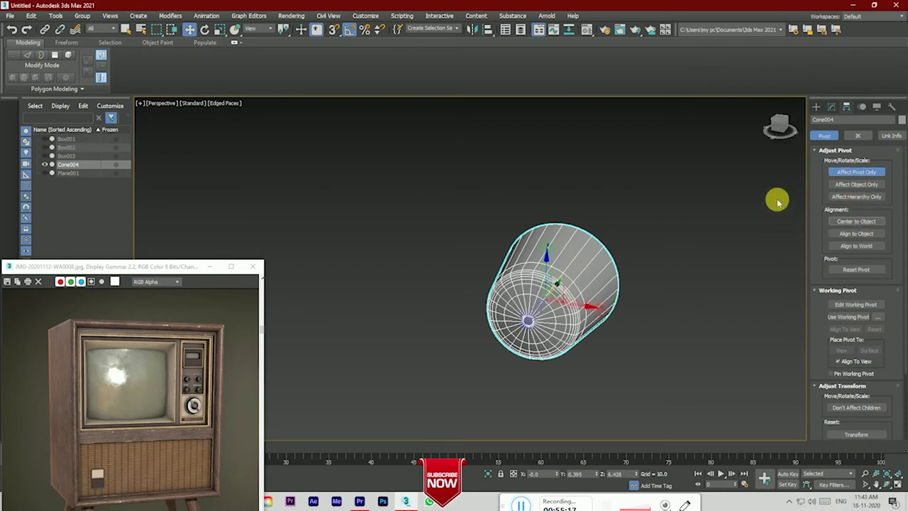
Step: Reselect the knob cylinder and enter Editable Poly edge editing
left_click(779, 126)
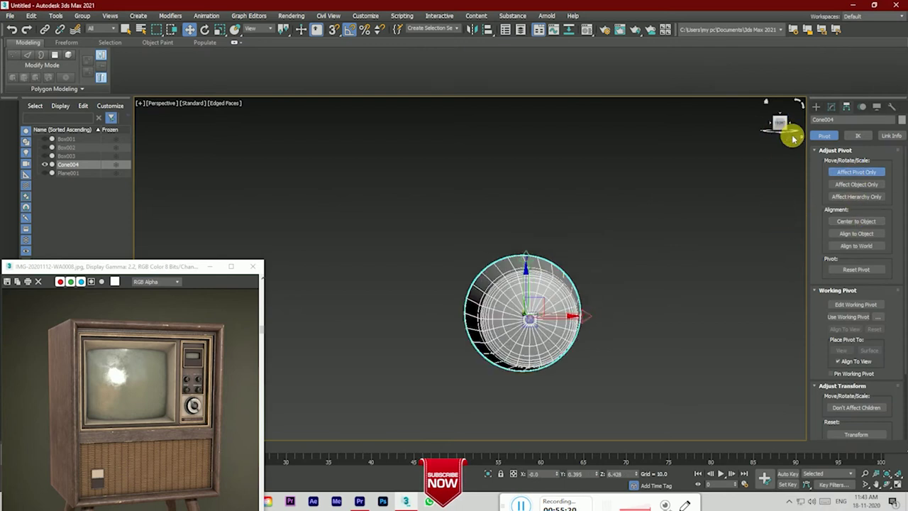
left_click(817, 106)
left_click_drag(779, 123, 784, 127)
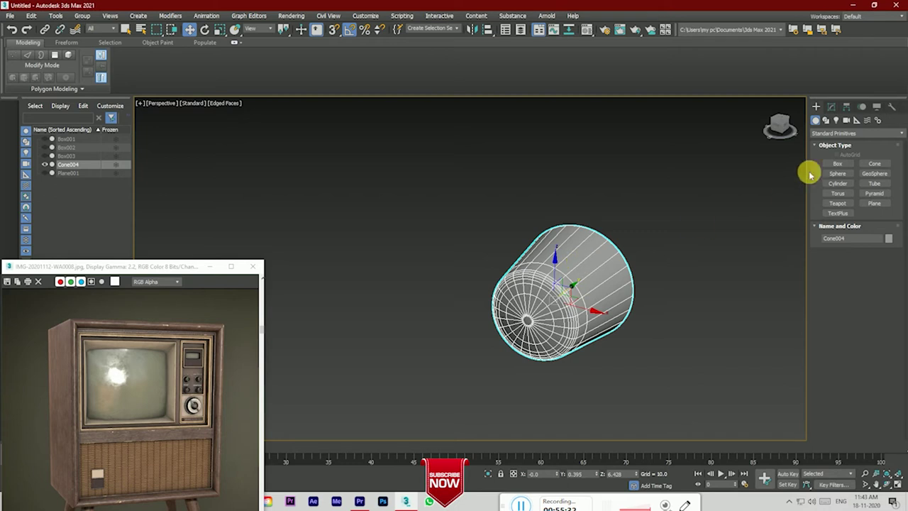
left_click(790, 194)
left_click(831, 107)
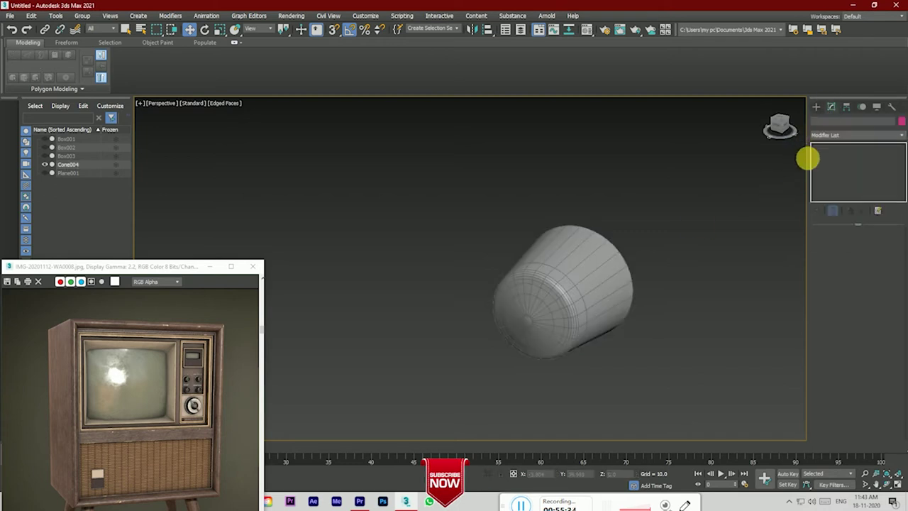
left_click(582, 274)
left_click(830, 155)
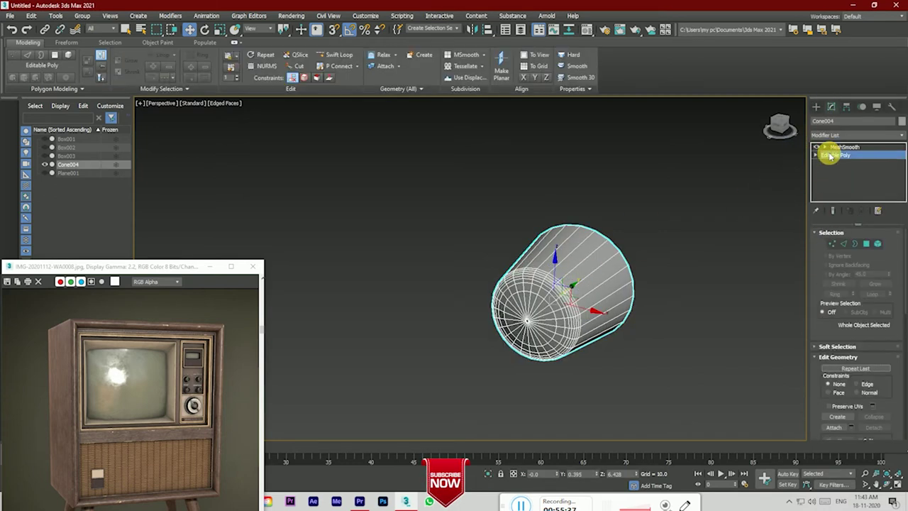
left_click(844, 244)
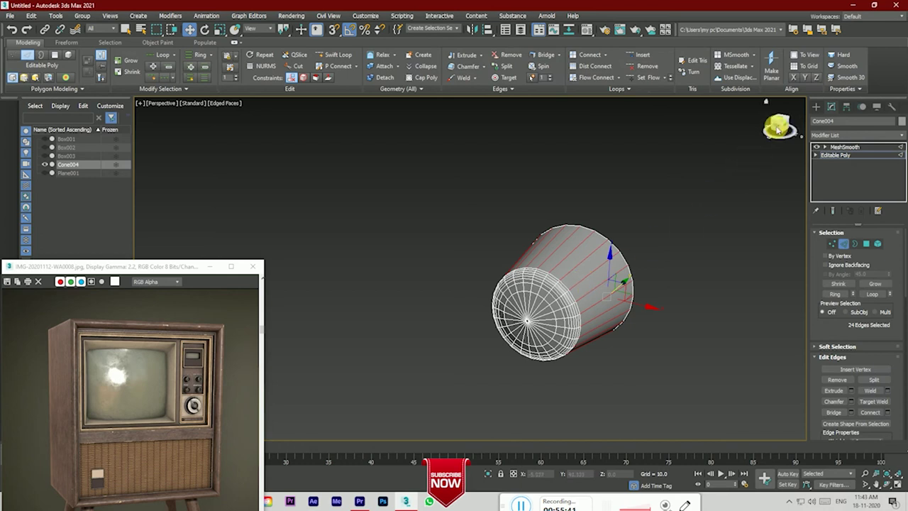
Step: Recentre the knob's pivot, then return to Edge level with the 24 side edges selected, viewed straight on
left_click(779, 130)
left_click(846, 107)
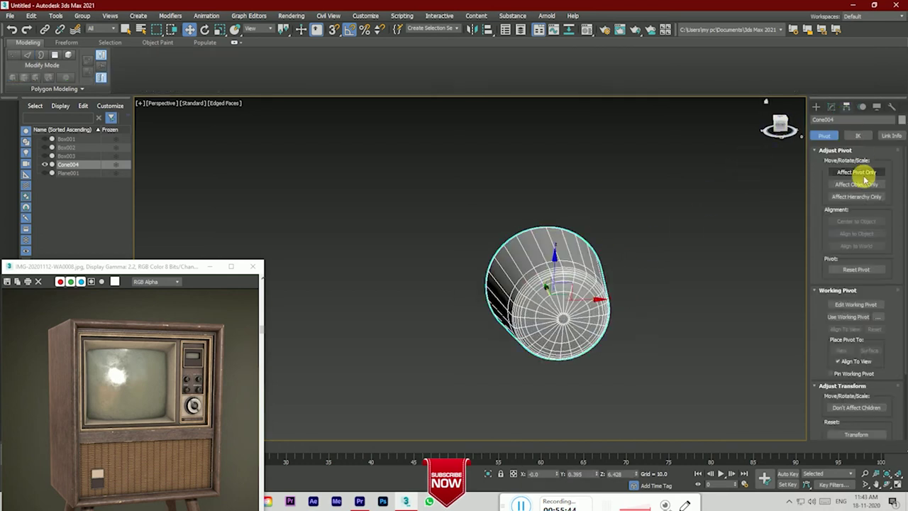
left_click(860, 172)
left_click(852, 234)
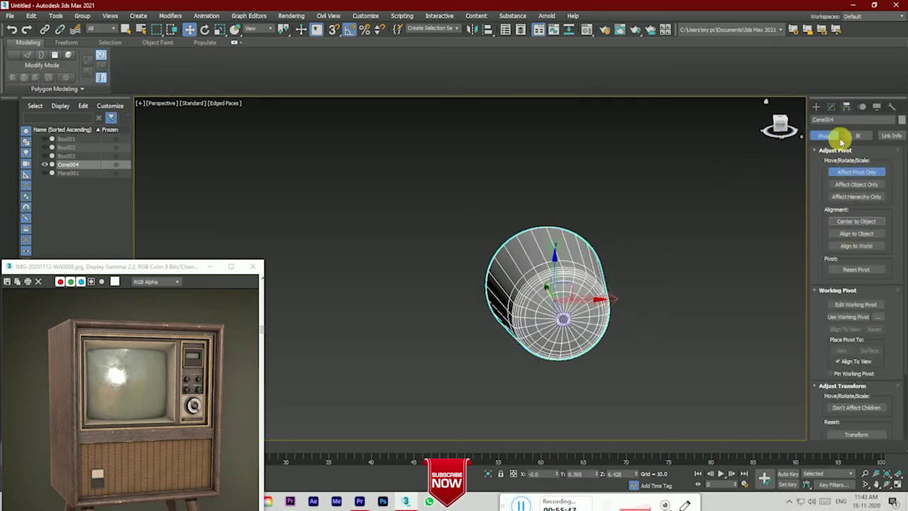
left_click(844, 171)
left_click(831, 107)
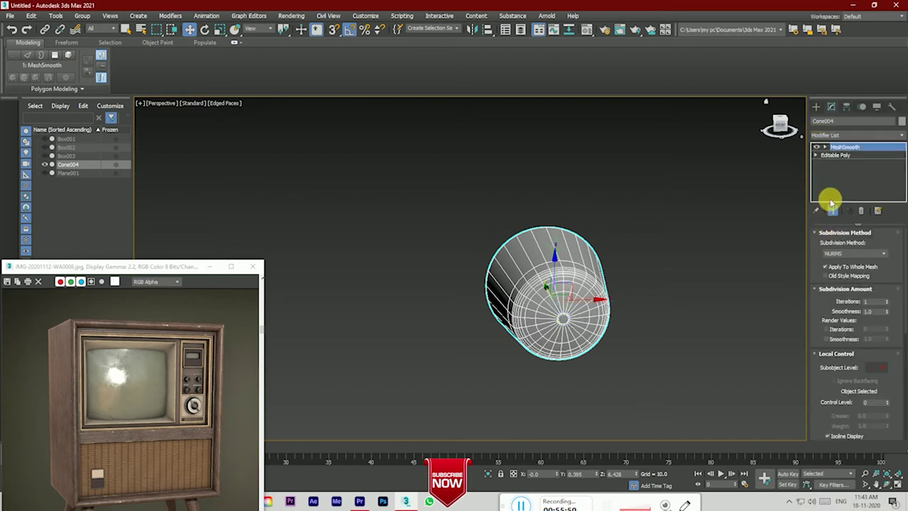
left_click(836, 154)
left_click(780, 124)
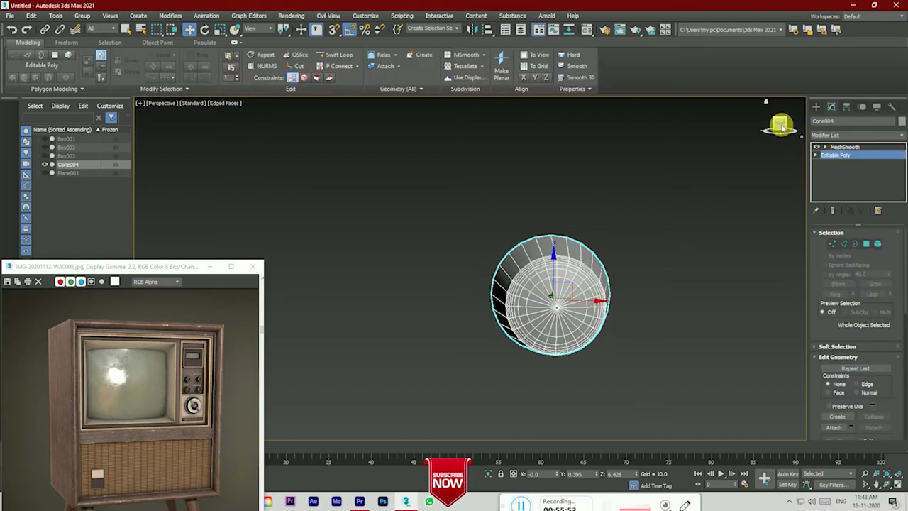
left_click(844, 243)
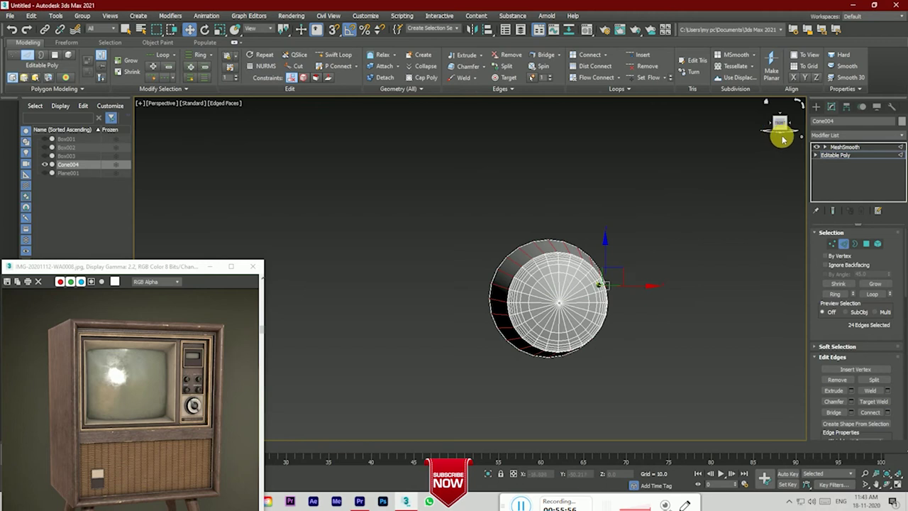
Step: Extrude the selected side edges into spikes about 2 wide and 1.7 high
left_click(853, 392)
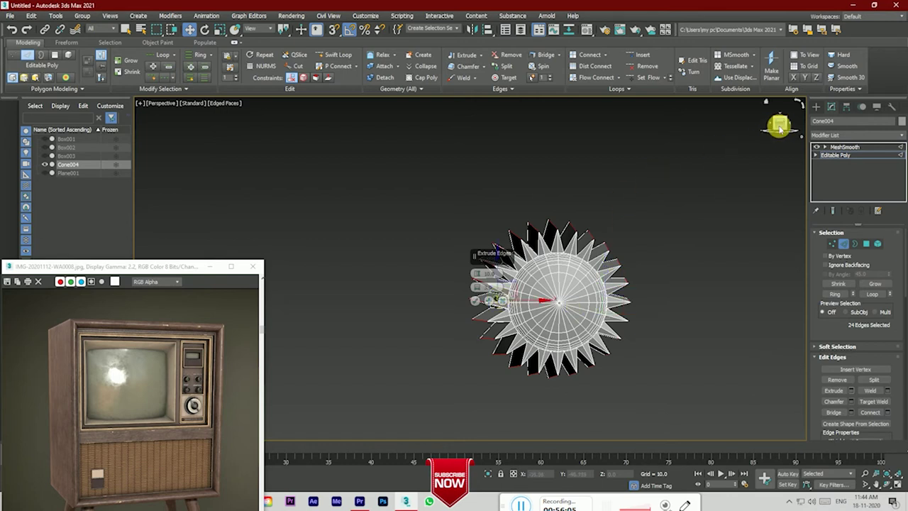
left_click_drag(779, 127, 779, 122)
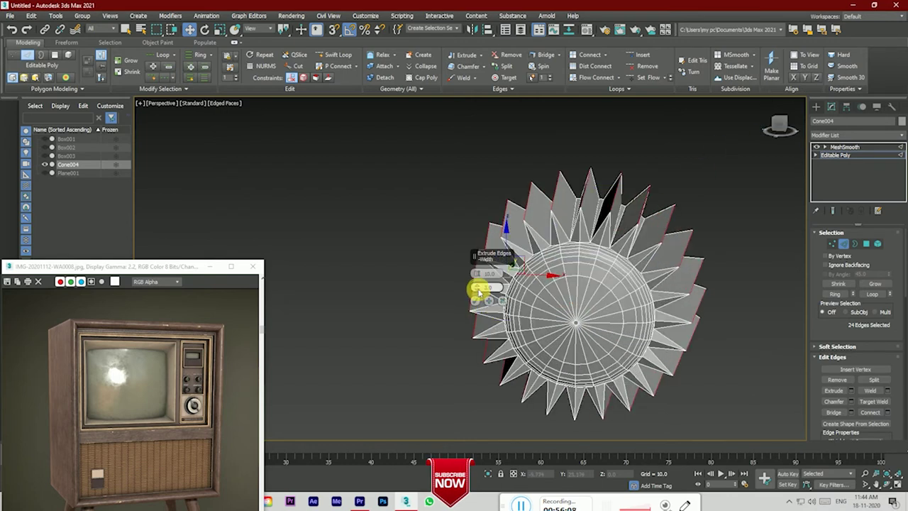
left_click_drag(479, 292, 481, 300)
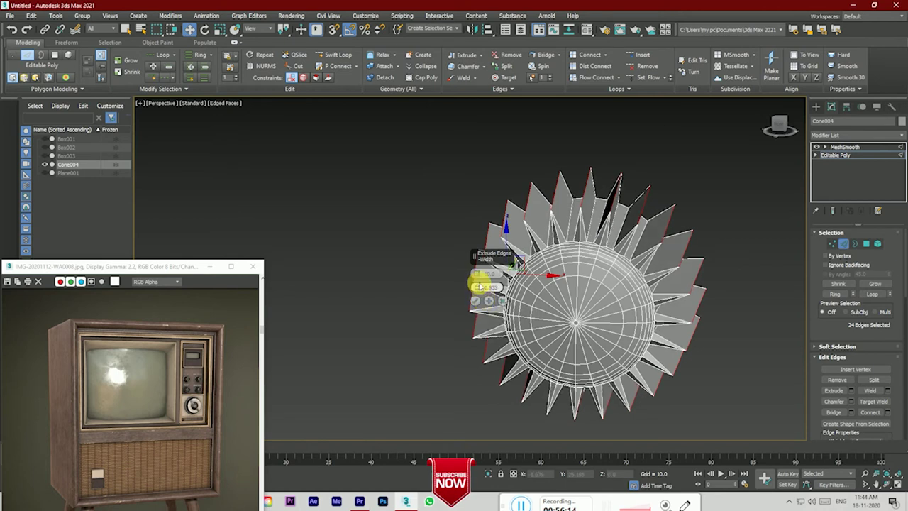
left_click_drag(478, 271, 493, 312)
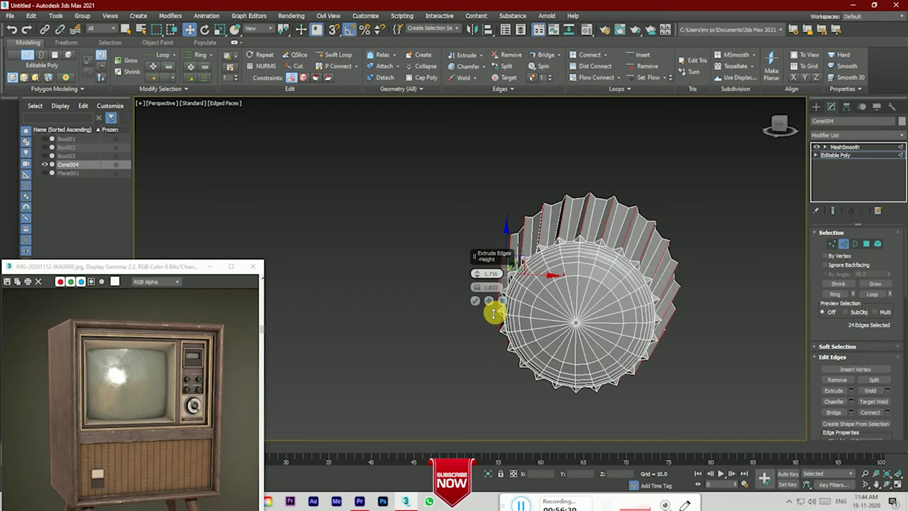
left_click_drag(494, 312, 490, 308)
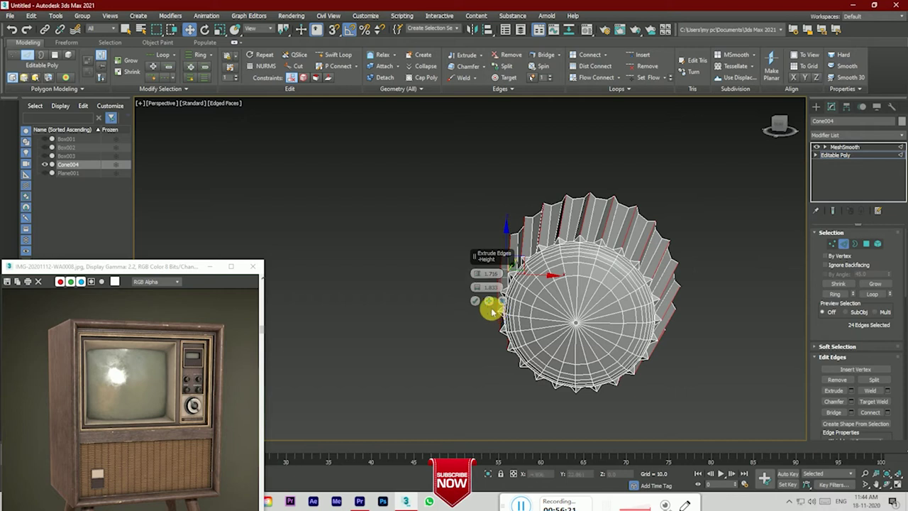
left_click(851, 402)
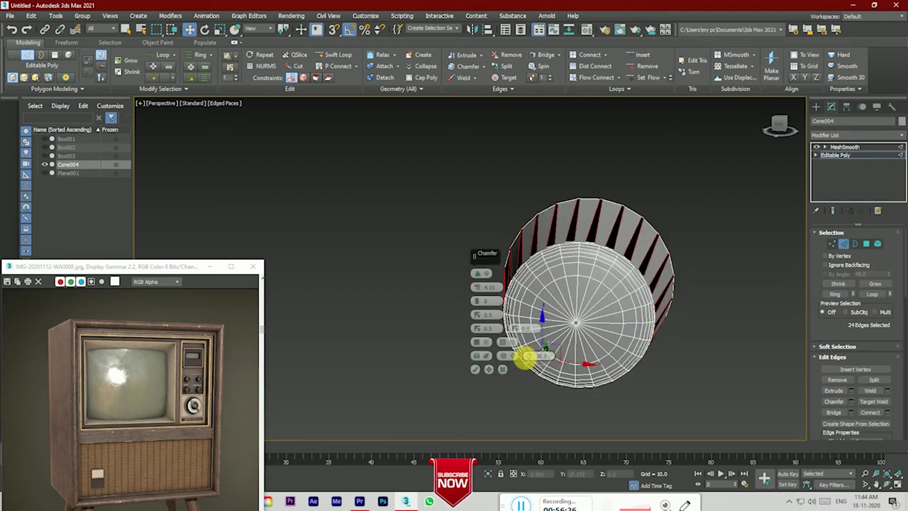
left_click(500, 372)
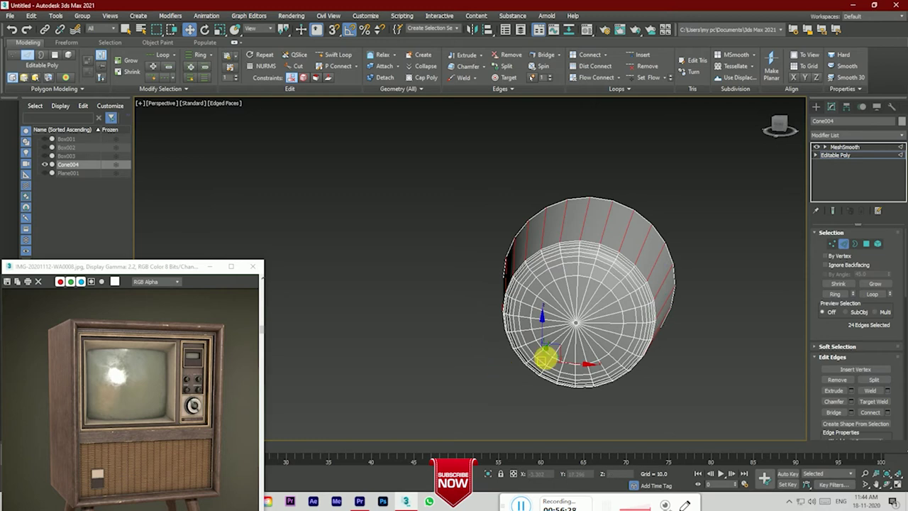
Step: Confirm the edge extrusion, chamfer the ridges, and clear the edge selection
left_click(851, 395)
left_click(472, 302)
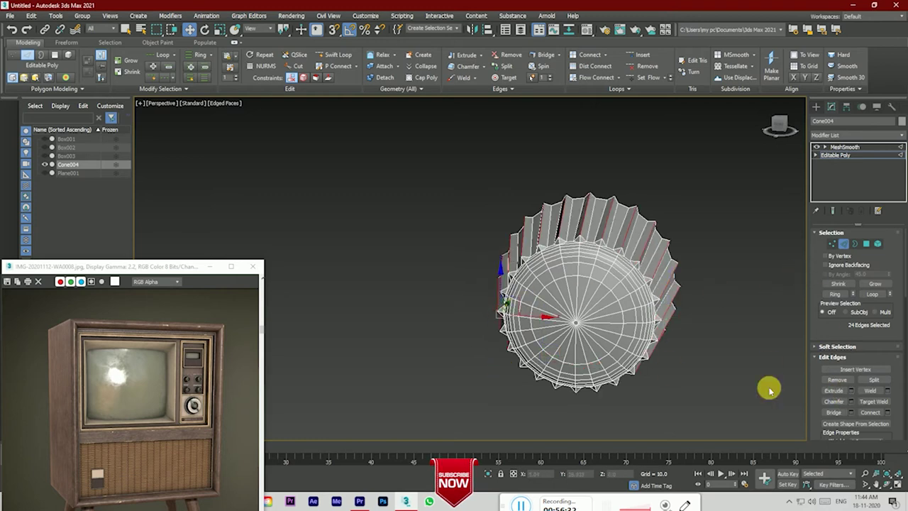
left_click(854, 402)
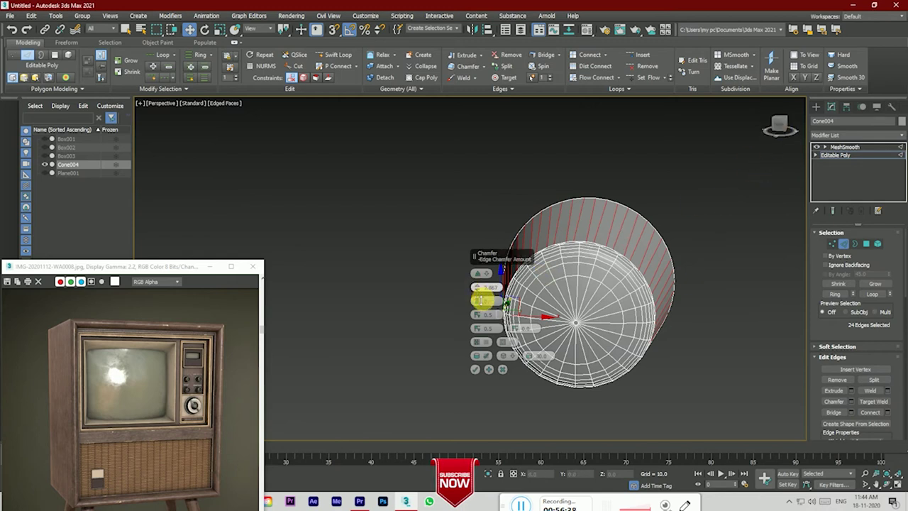
mouse_move(479, 301)
left_mouse_down()
mouse_move(483, 313)
mouse_move(479, 286)
left_mouse_up()
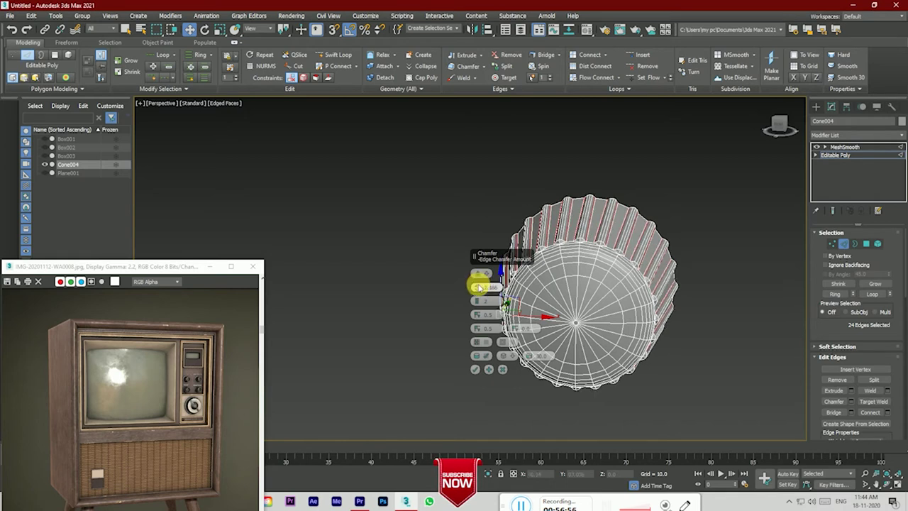
left_click(476, 369)
left_click(474, 368)
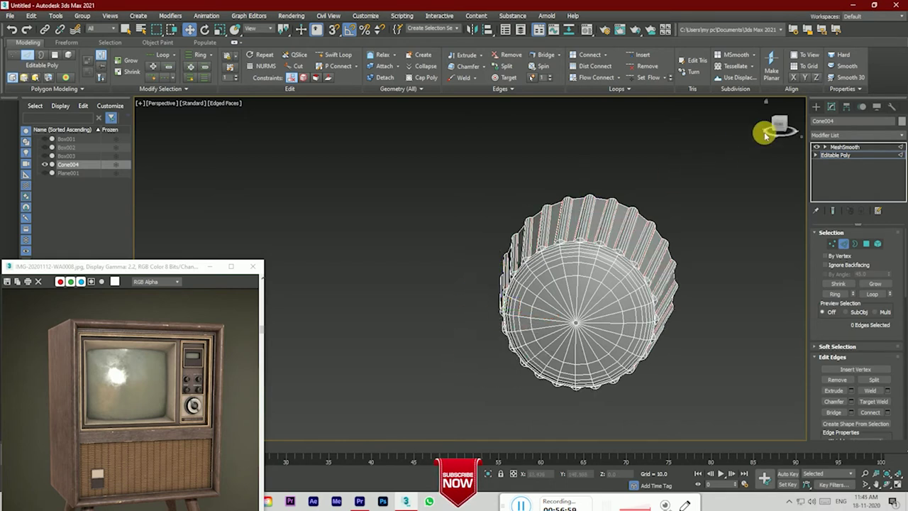
left_click_drag(765, 135, 582, 300)
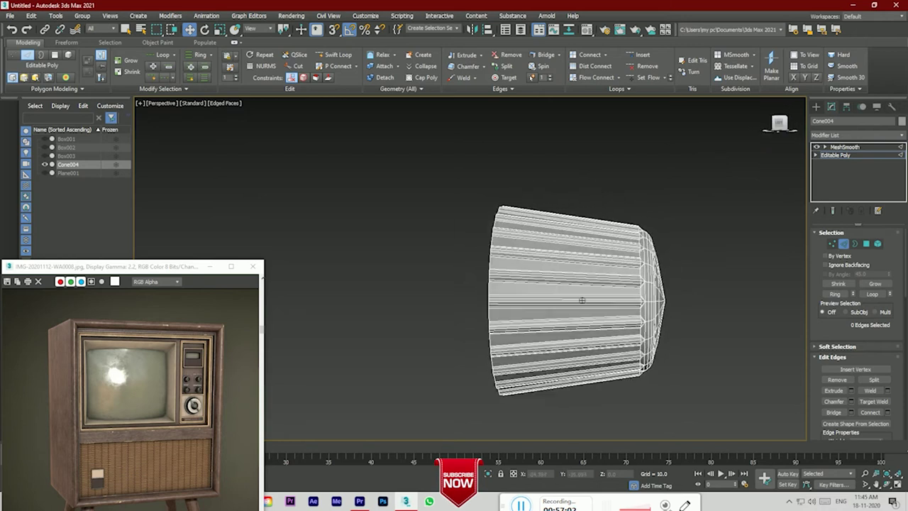
middle_click_drag(582, 300, 771, 121, "alt")
key("F4")
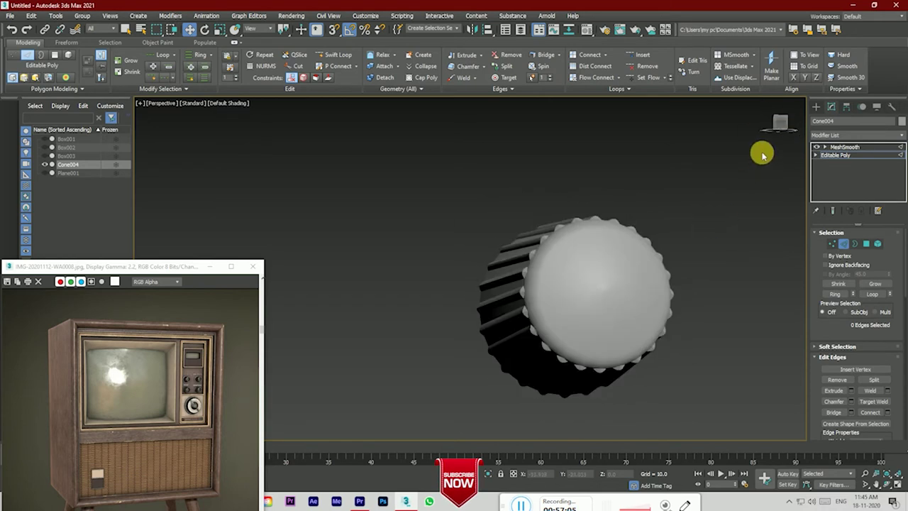
left_click_drag(777, 126, 787, 131)
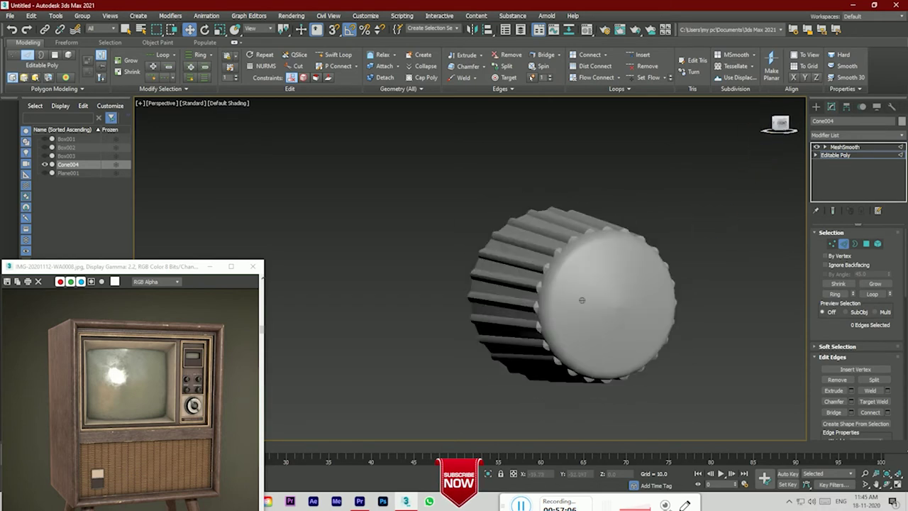
left_click(842, 147)
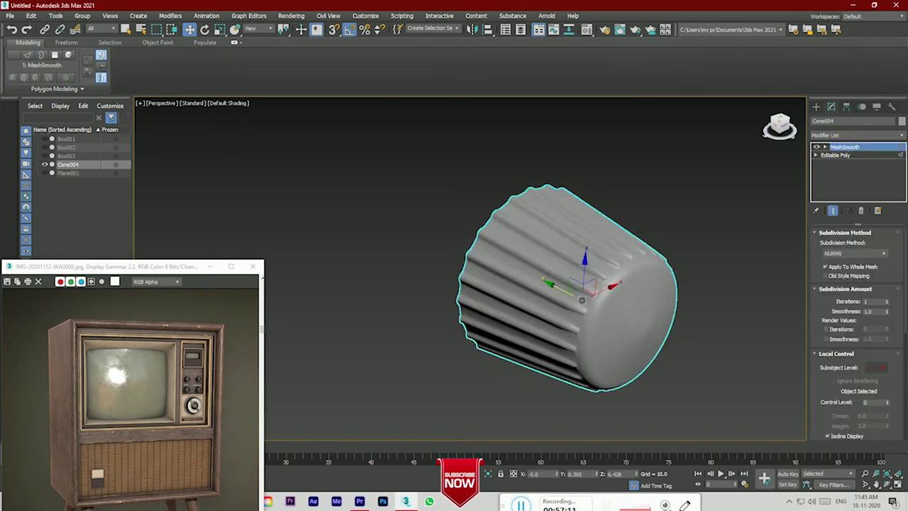
left_click_drag(791, 135, 781, 128)
middle_click_drag(582, 301, 582, 300, "alt")
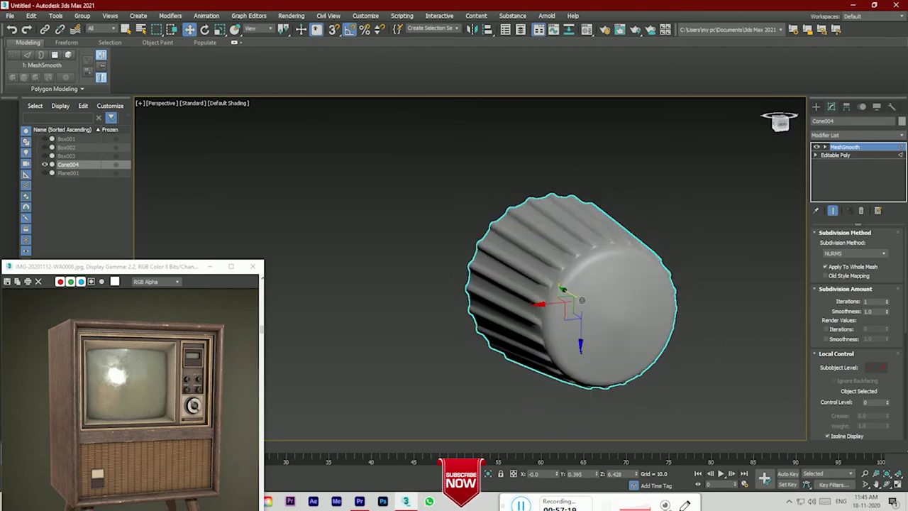
left_click(827, 157)
key("F4")
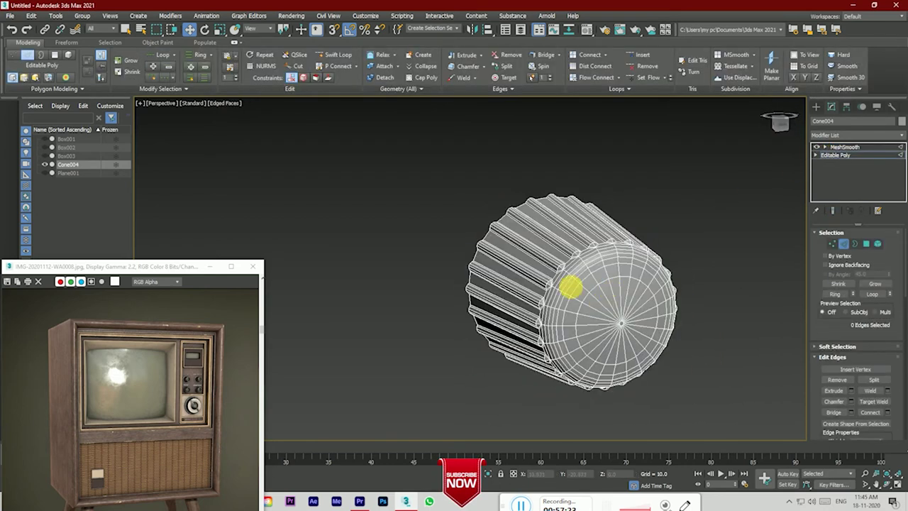
Step: Switch to Vertex mode and orbit toward the knob's rounded end
scroll(566, 273, "up", 3)
scroll(608, 254, "down", 1)
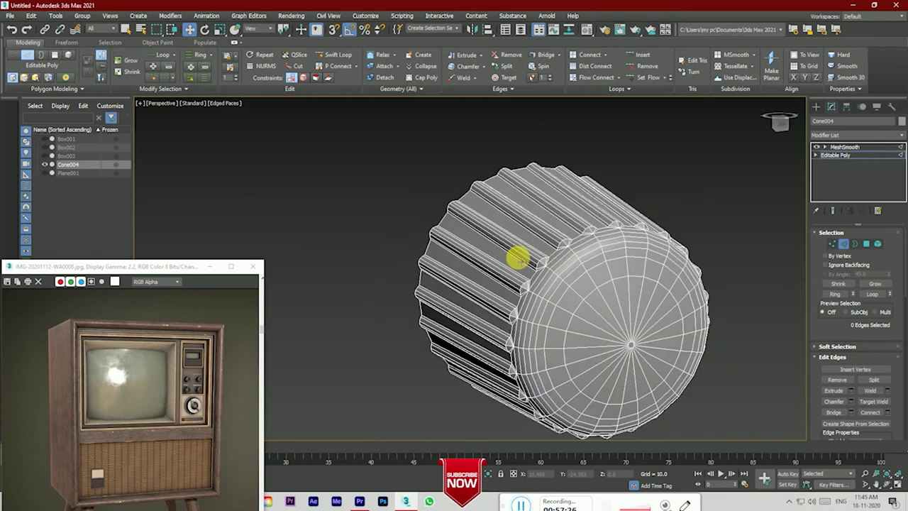
left_click_drag(781, 139, 689, 263)
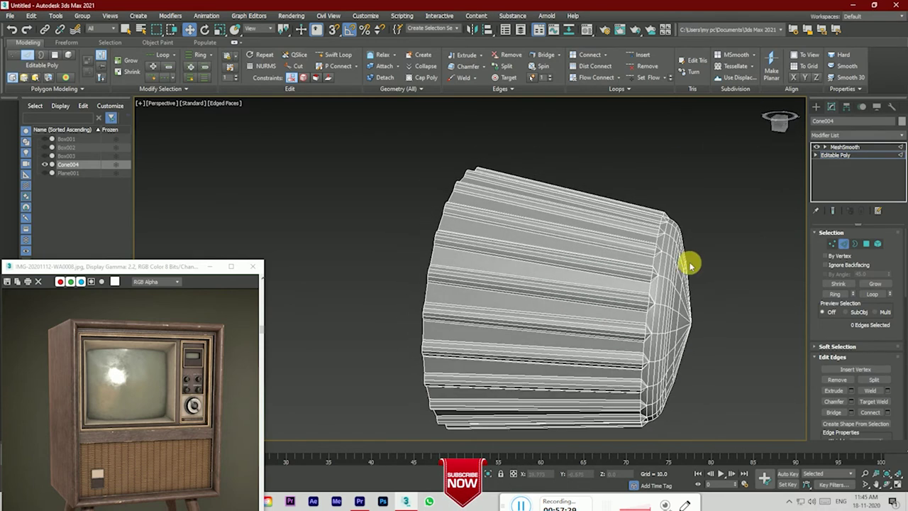
scroll(689, 263, "up", 5)
left_click(832, 243)
scroll(661, 244, "down", 3)
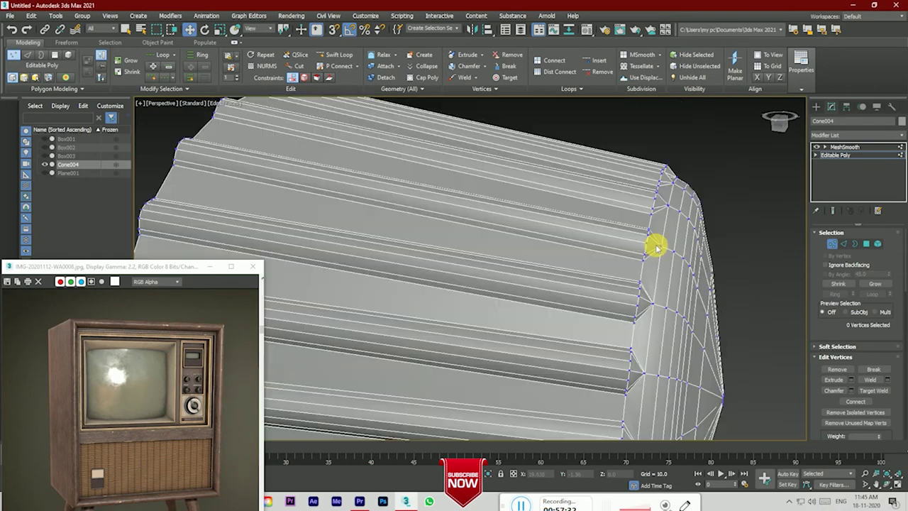
left_click_drag(776, 144, 744, 189)
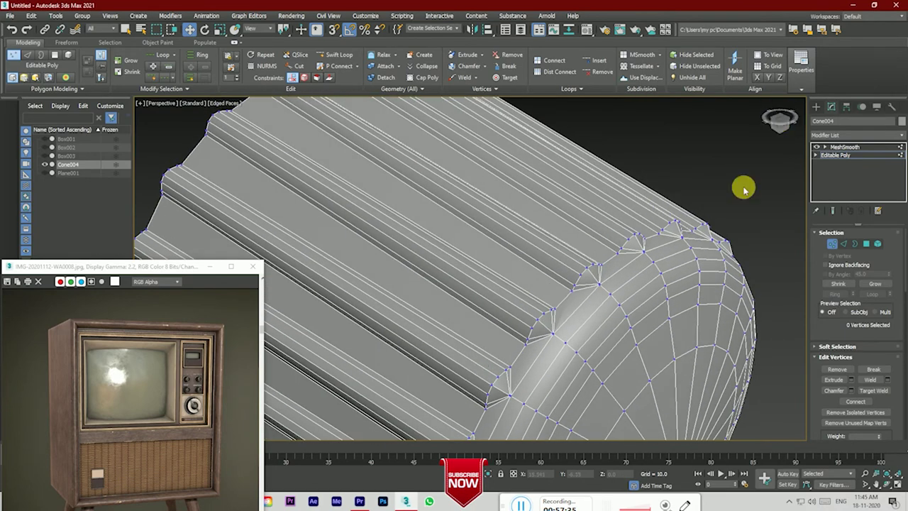
scroll(642, 256, "up", 3)
scroll(642, 256, "down", 1)
scroll(566, 301, "up", 1)
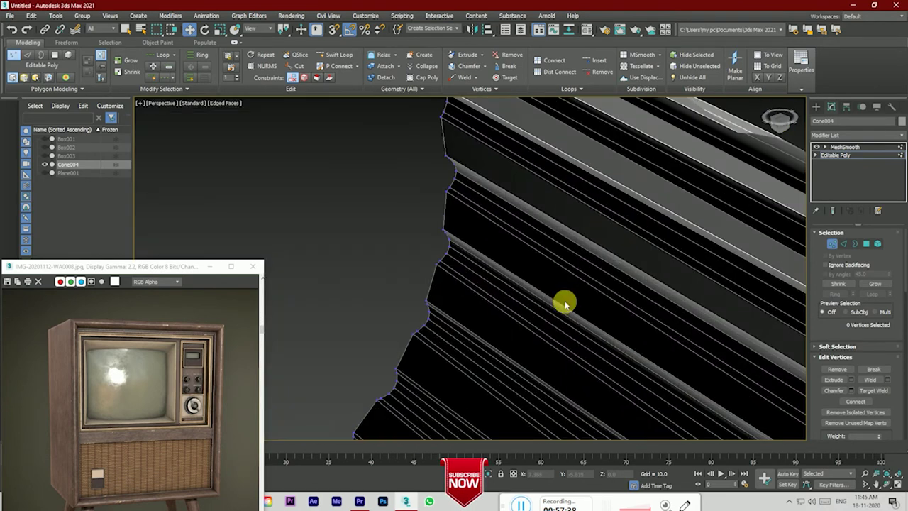
scroll(580, 278, "down", 1)
scroll(580, 278, "down", 5)
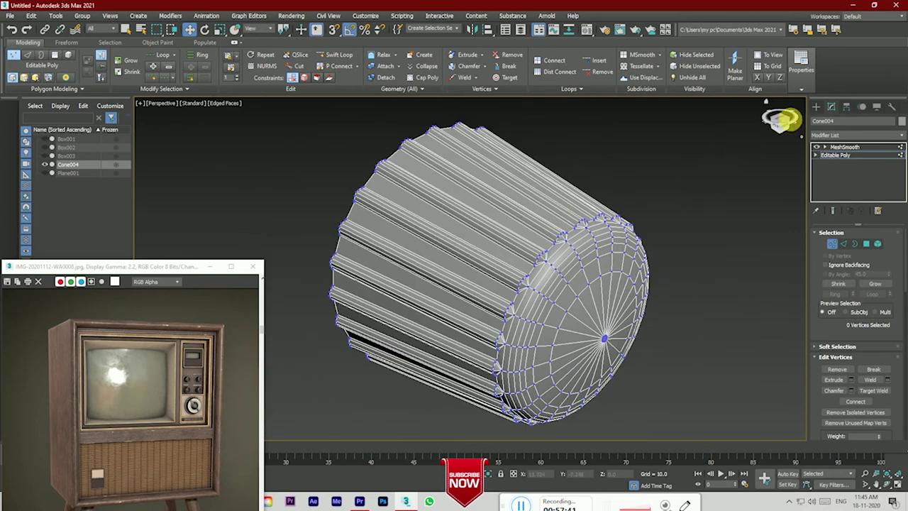
Step: Select the vertex at the foot of a rib where it meets the rounded end
mouse_move(781, 117)
left_mouse_down()
mouse_move(780, 127)
mouse_move(547, 218)
left_mouse_up()
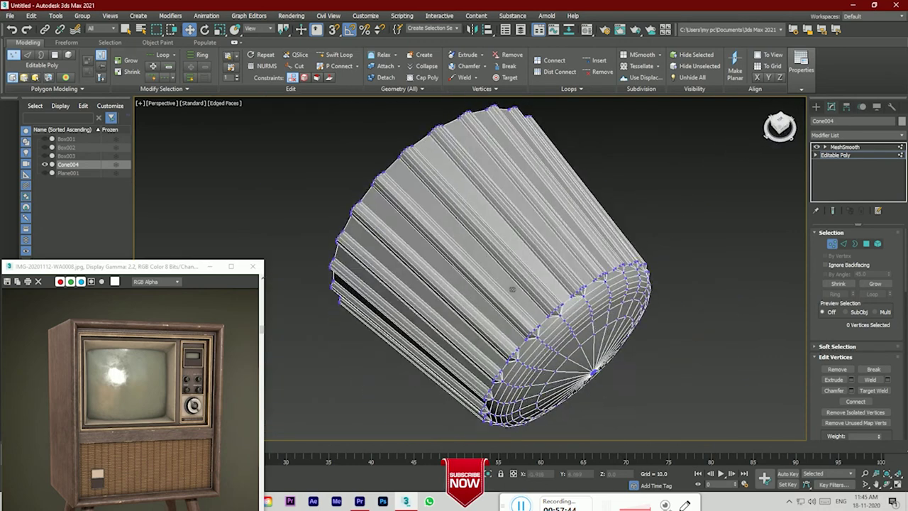
scroll(546, 217, "up", 3)
scroll(542, 217, "up", 2)
scroll(536, 217, "down", 2)
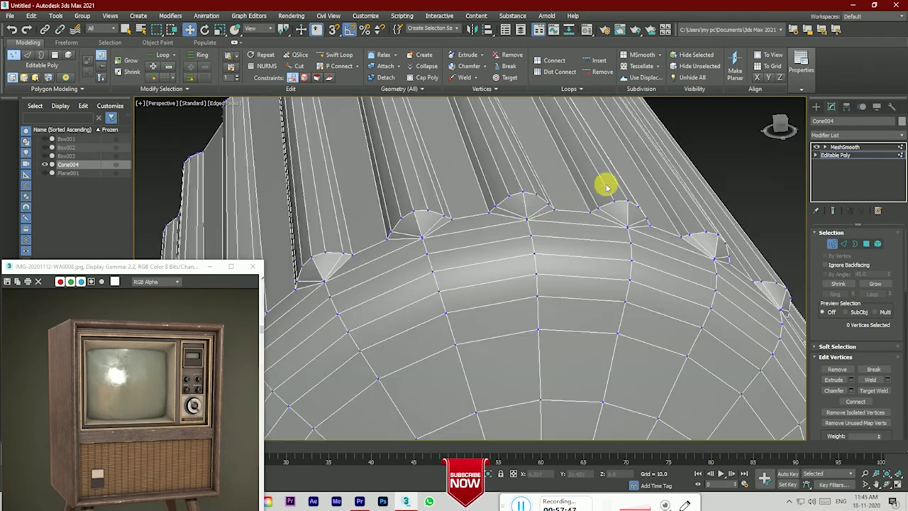
left_click_drag(781, 128, 575, 256)
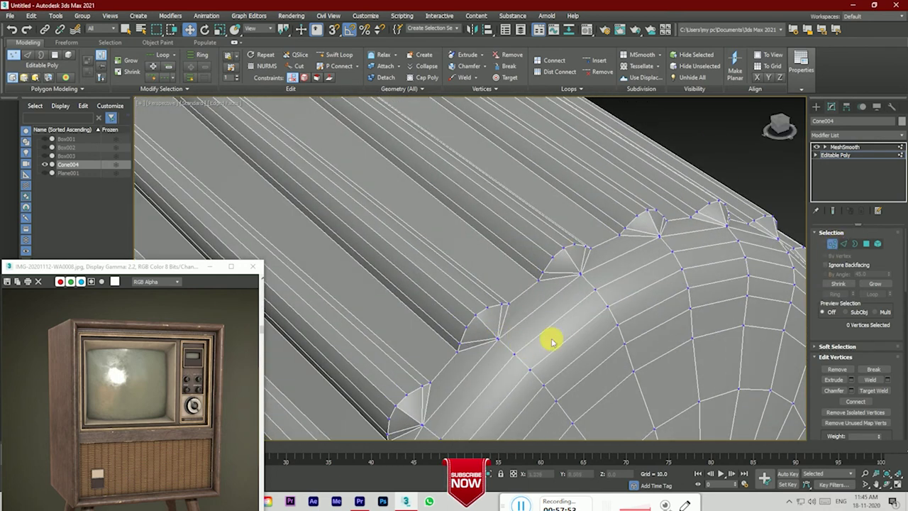
left_click(499, 338)
scroll(858, 411, "down", 2)
scroll(862, 394, "down", 2)
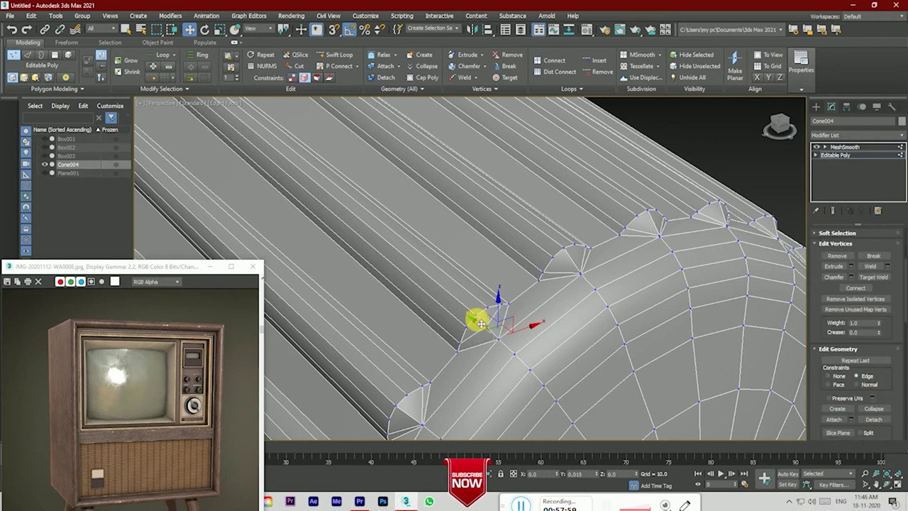
Step: Compare the MeshSmooth result of the rib ends against the unsmoothed poly mesh
left_click(846, 147)
scroll(593, 281, "down", 1)
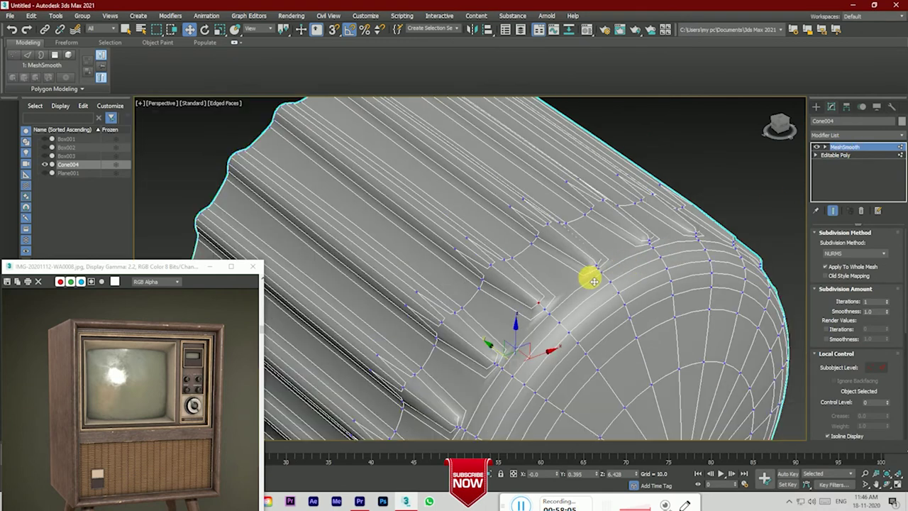
left_click(843, 156)
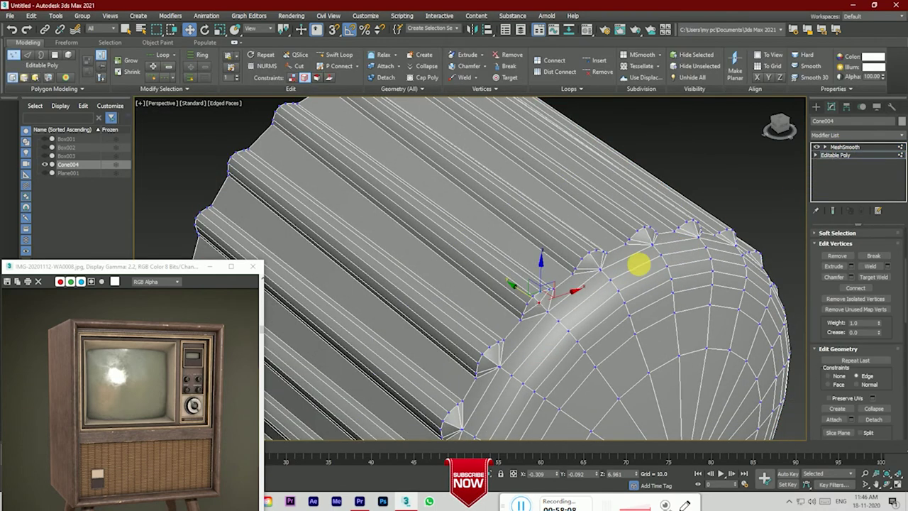
scroll(588, 279, "down", 1)
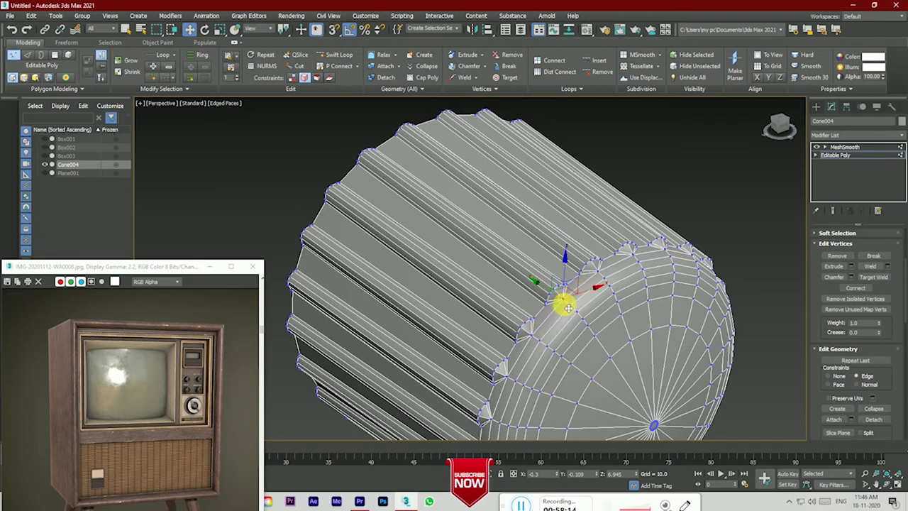
scroll(570, 303, "up", 1)
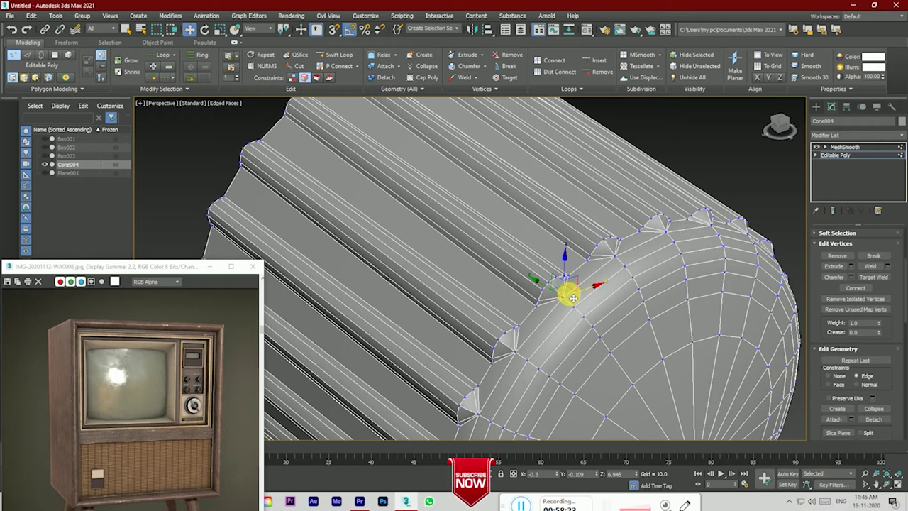
scroll(572, 298, "up", 1)
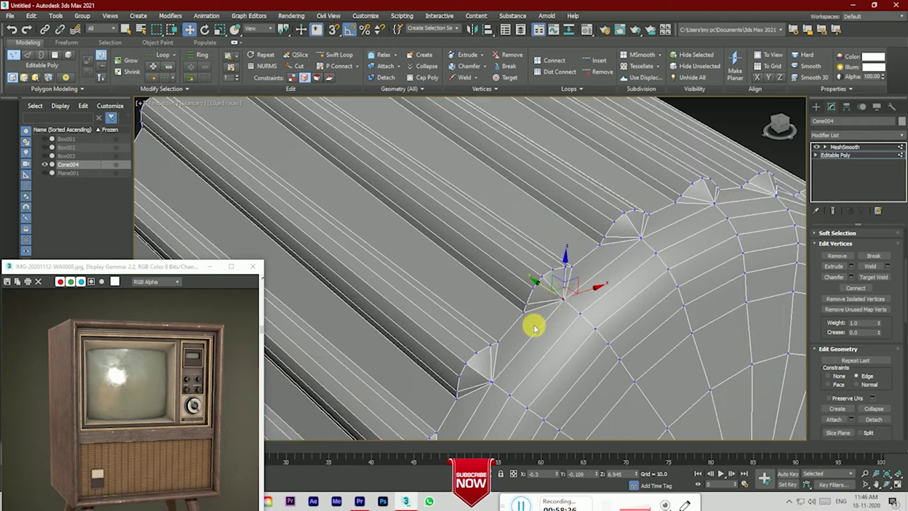
scroll(529, 326, "down", 2)
scroll(525, 298, "up", 2)
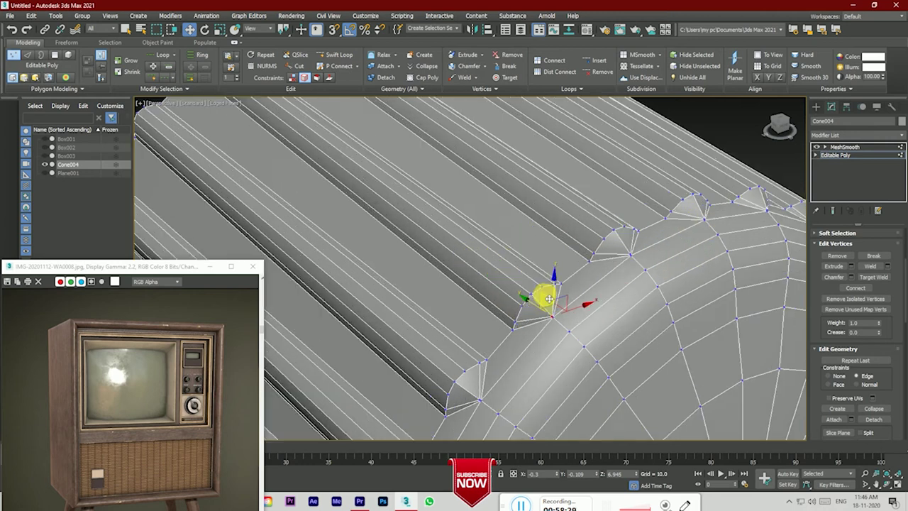
scroll(544, 303, "down", 1)
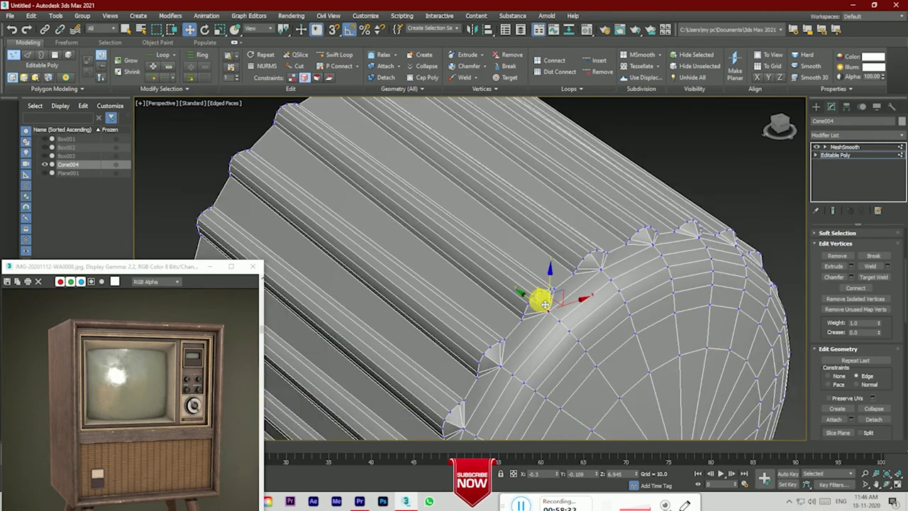
Step: Preview the smoothing again with the F4 wireframe toggled off and on, then return to vertices
left_click(844, 147)
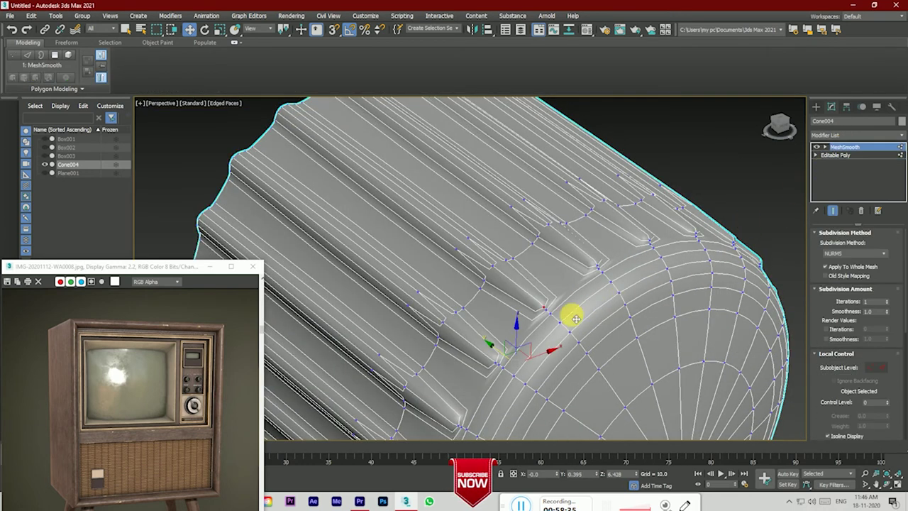
key("F4")
scroll(520, 310, "down", 1)
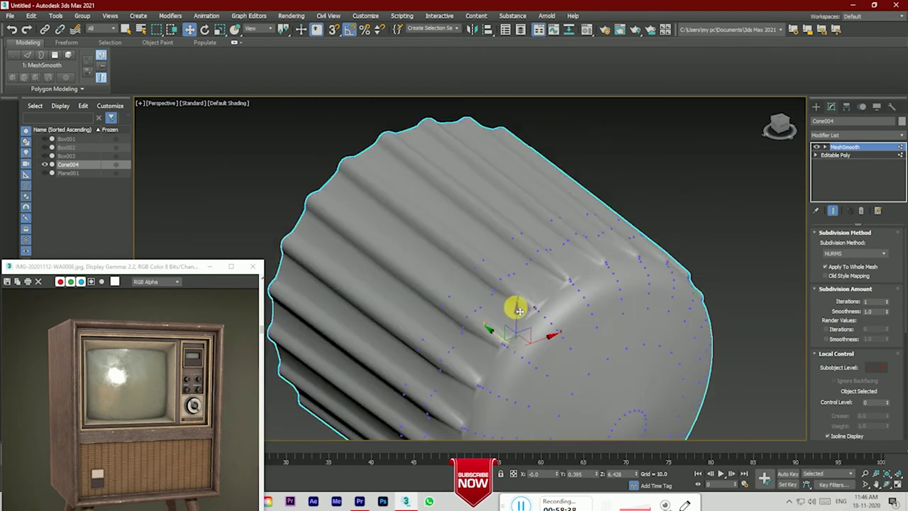
key("F4")
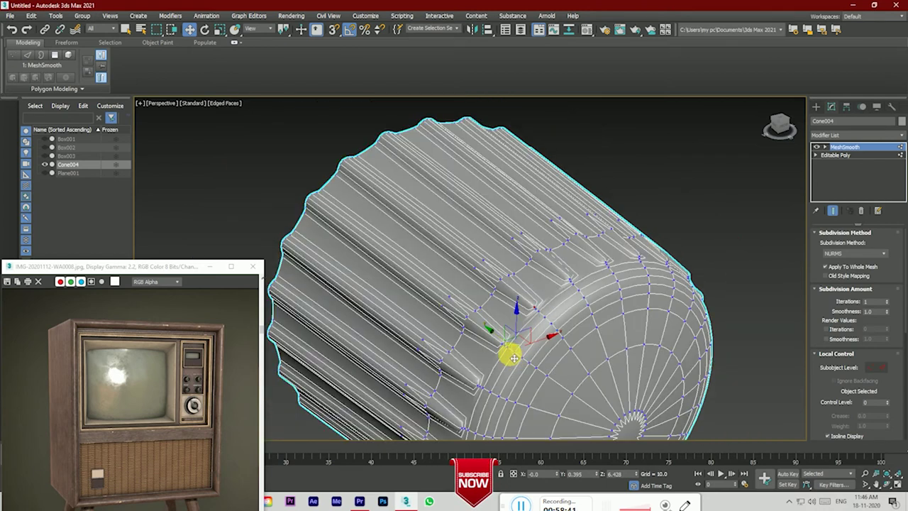
scroll(513, 357, "up", 3)
left_click(836, 155)
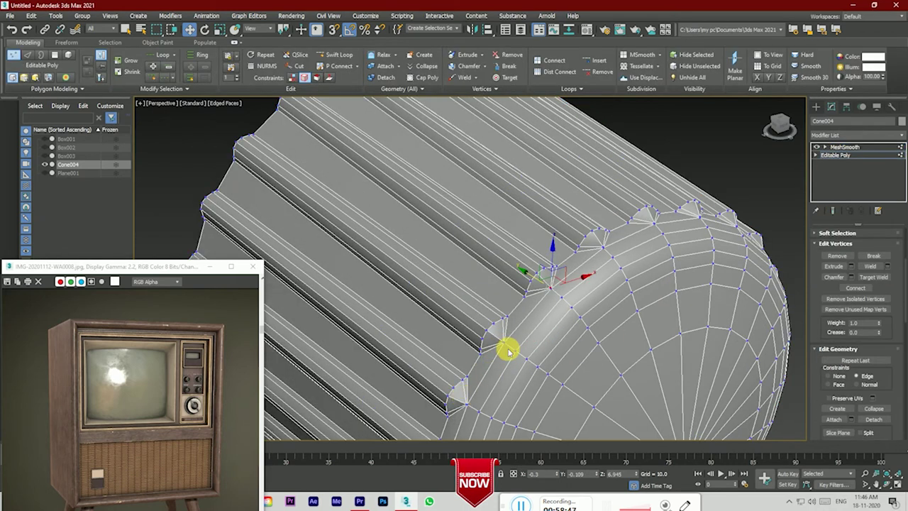
Step: Set the vertex constraint to None and select the lower rib-end vertex
left_click(829, 376)
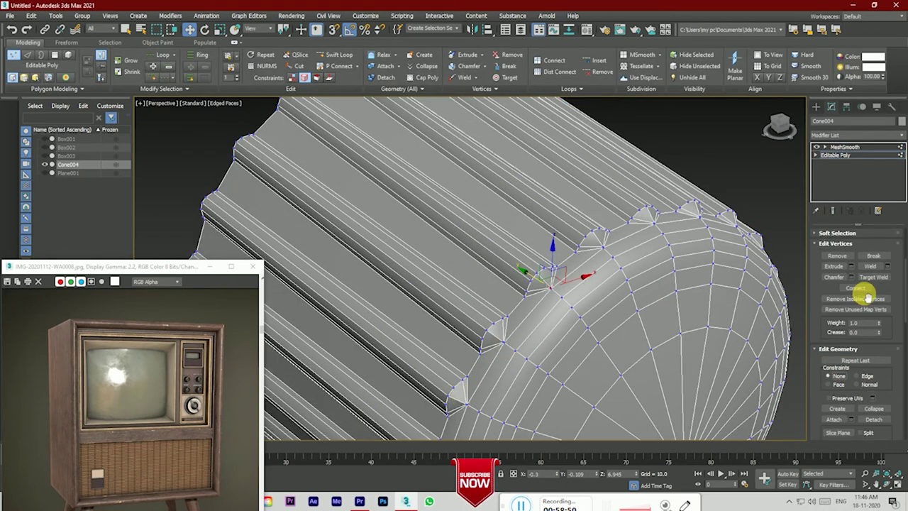
scroll(493, 353, "up", 5)
scroll(493, 353, "down", 3)
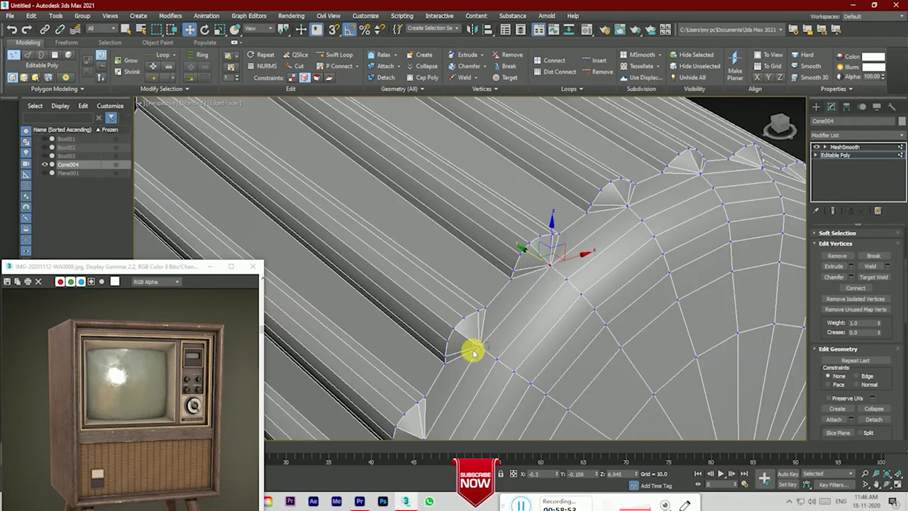
left_click(474, 353)
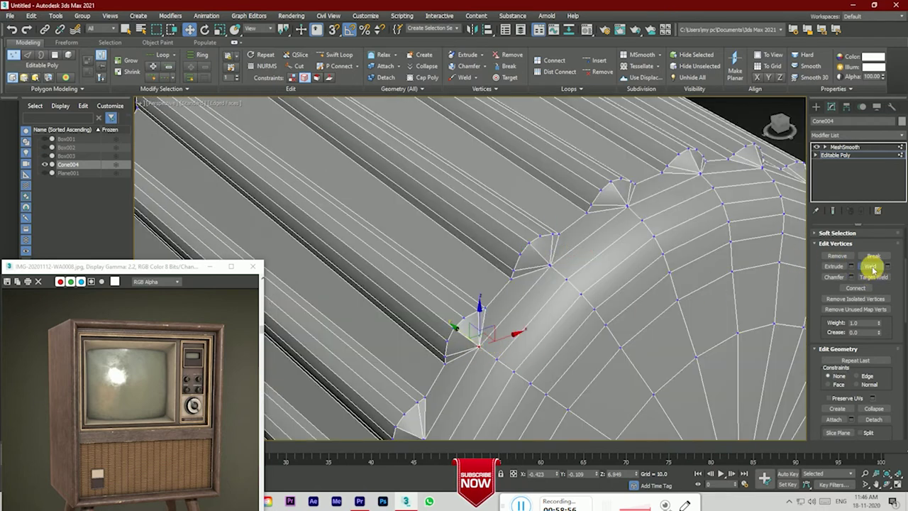
Step: Re-check the smoothed rib ends without wireframe, then restore the poly cage and wireframe
left_click(862, 147)
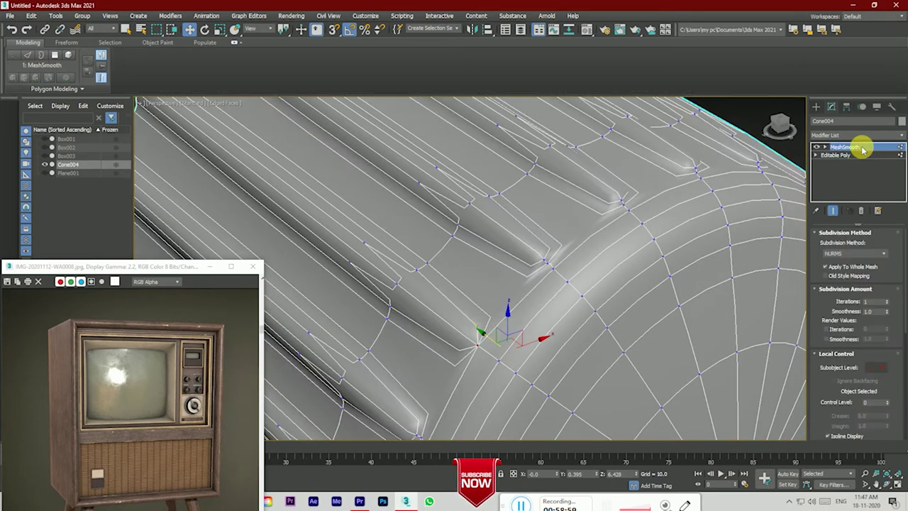
key("F4")
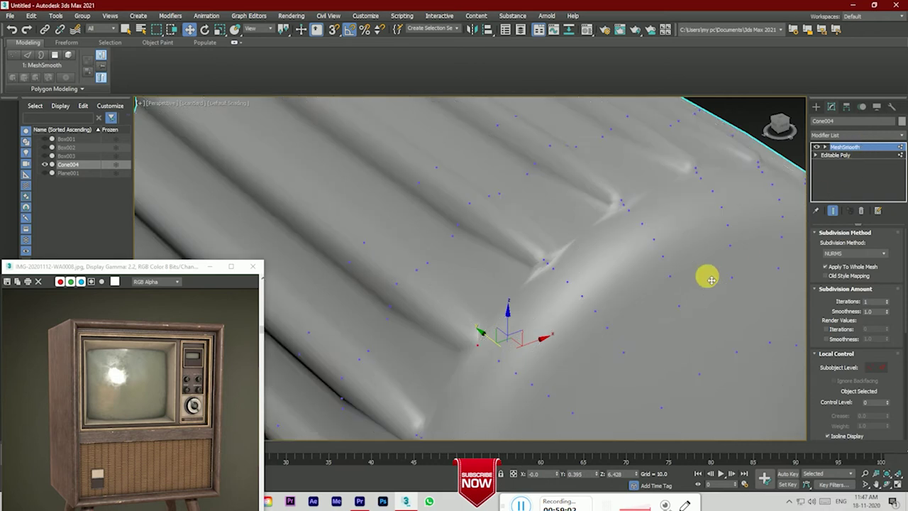
scroll(711, 279, "down", 2)
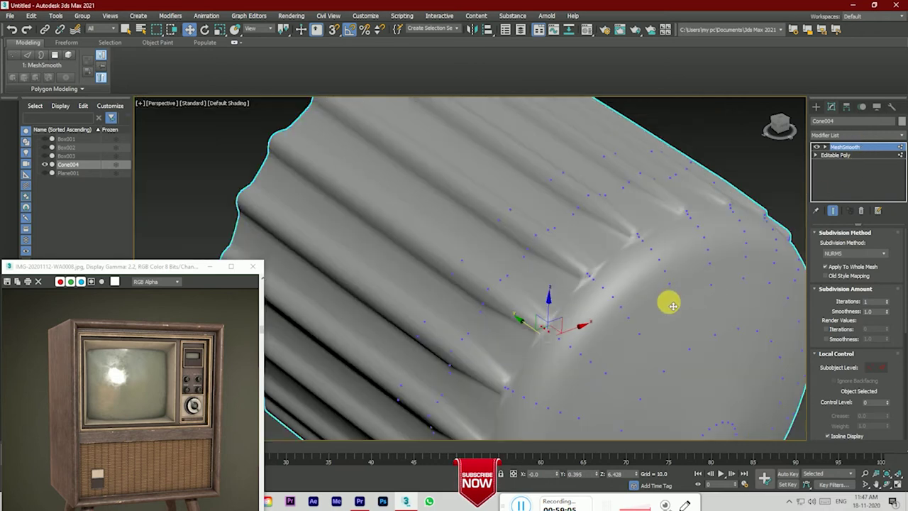
left_click(848, 154)
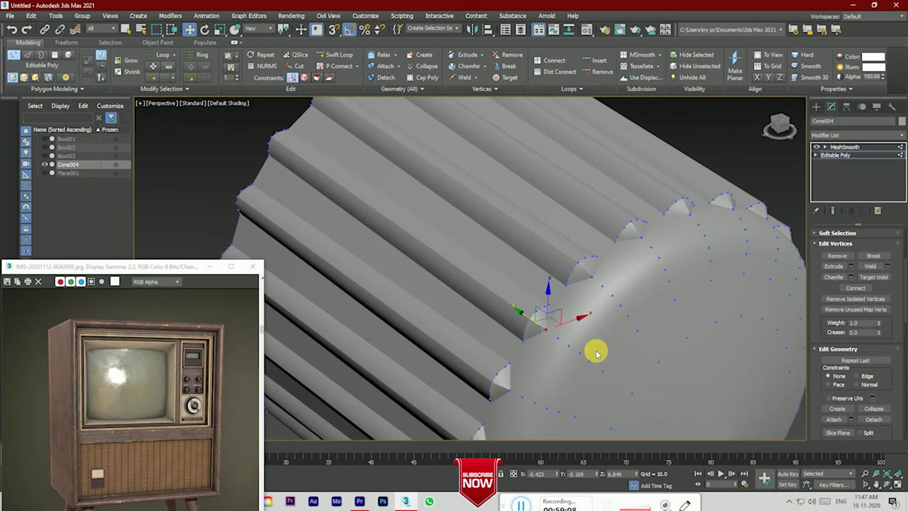
key("F4")
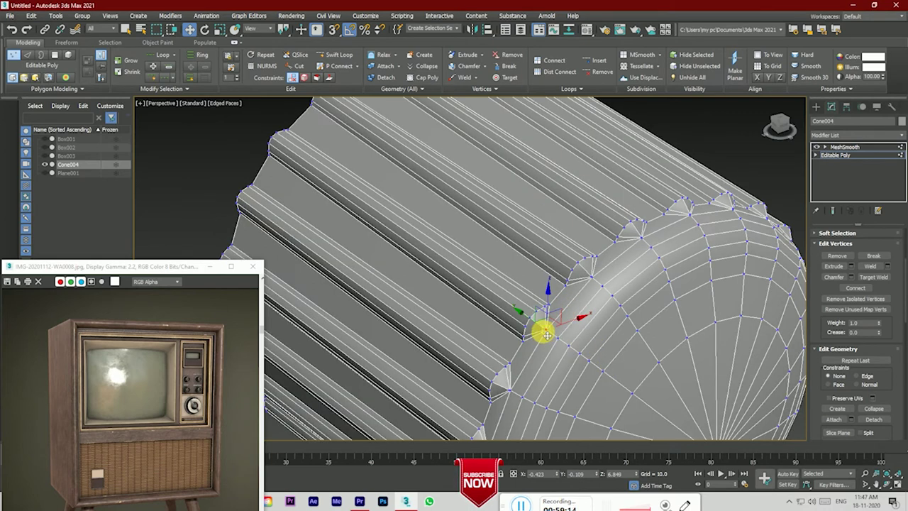
scroll(547, 336, "up", 2)
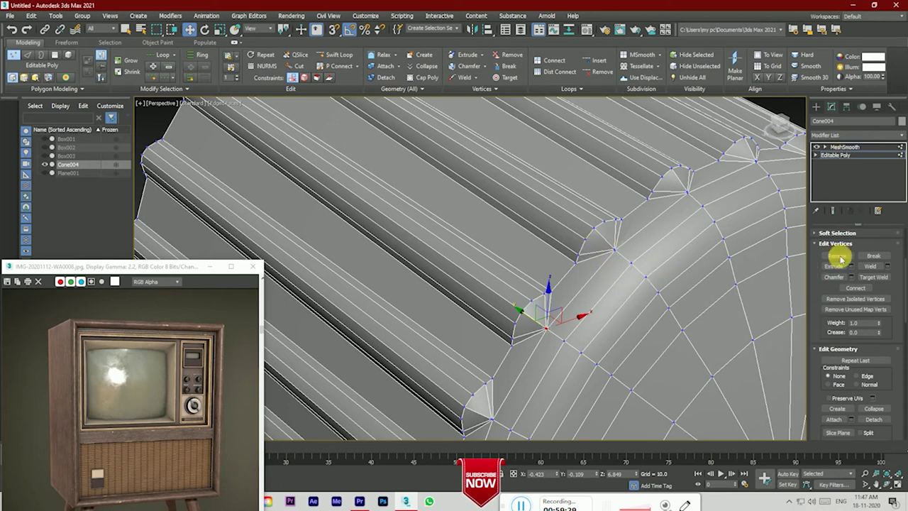
scroll(840, 259, "up", 3)
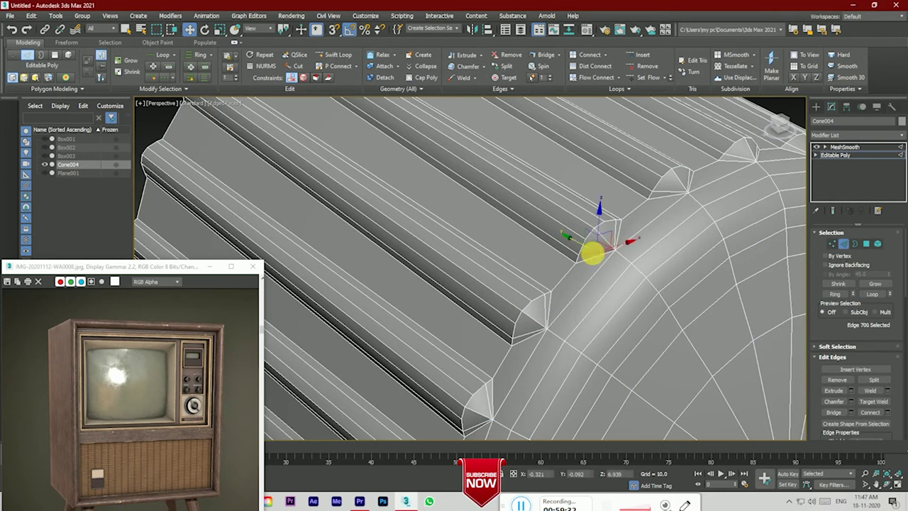
left_click(833, 295)
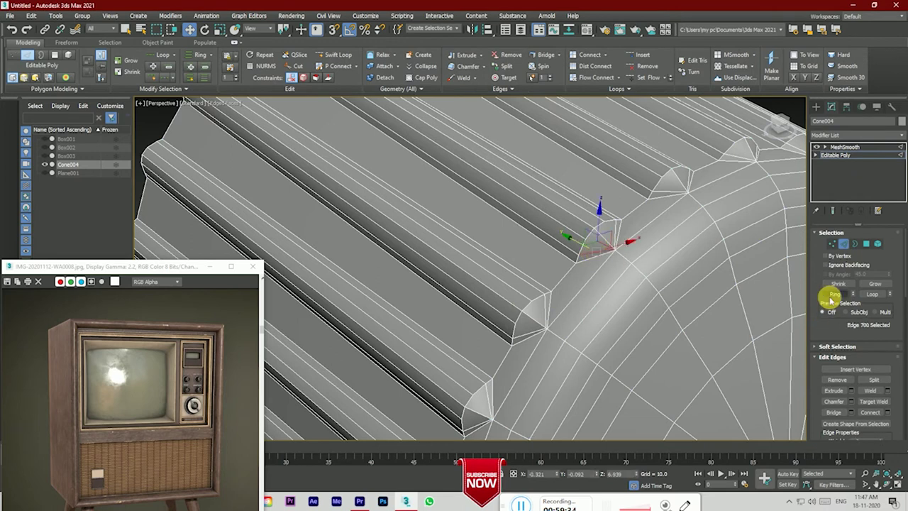
left_click(620, 237, "ctrl")
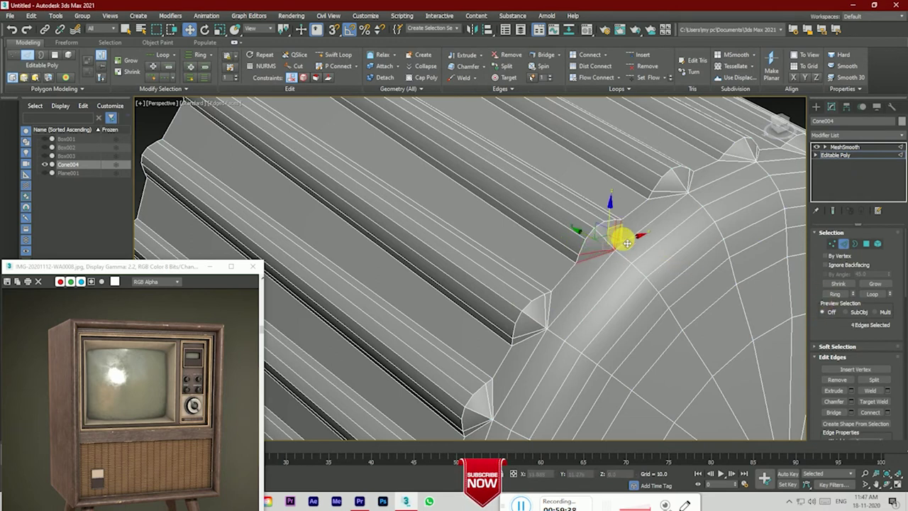
left_click_drag(860, 425, 875, 405)
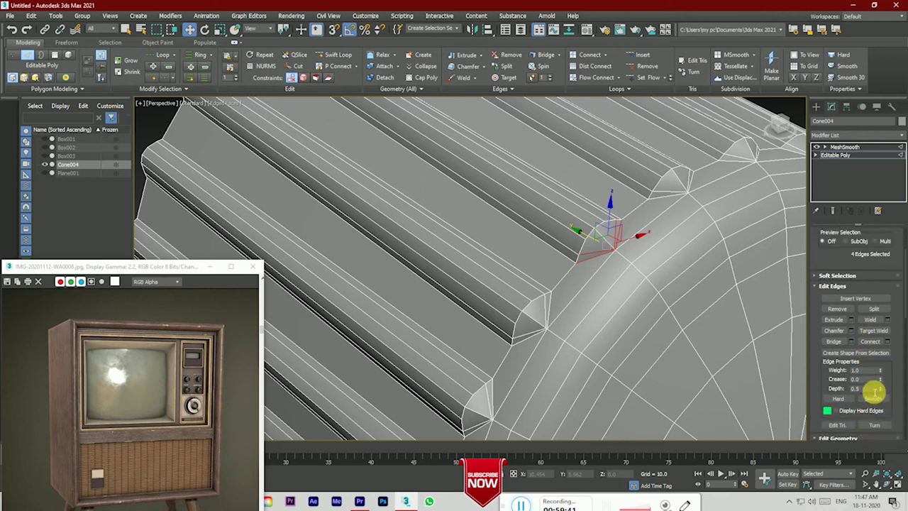
scroll(878, 335, "up", 1)
scroll(883, 397, "down", 1)
scroll(886, 408, "down", 2)
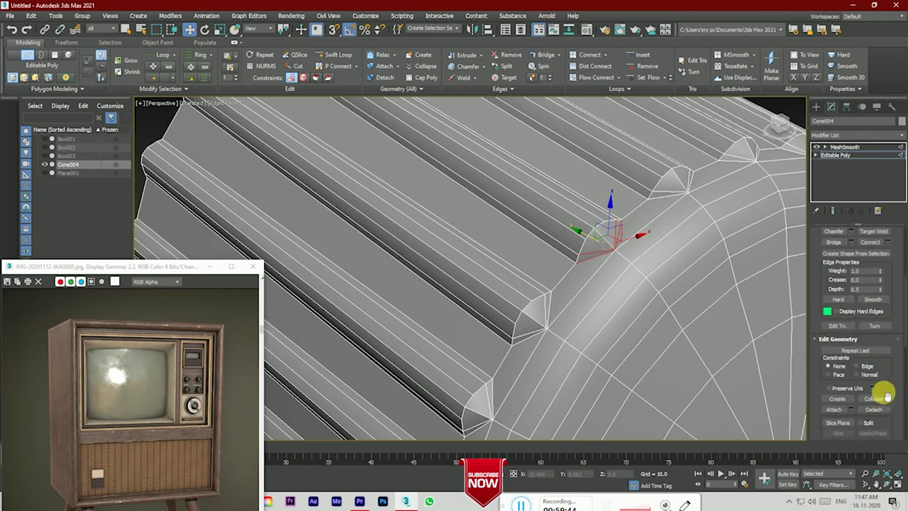
scroll(880, 408, "down", 1)
scroll(858, 418, "down", 1)
scroll(859, 408, "up", 3)
scroll(866, 355, "up", 3)
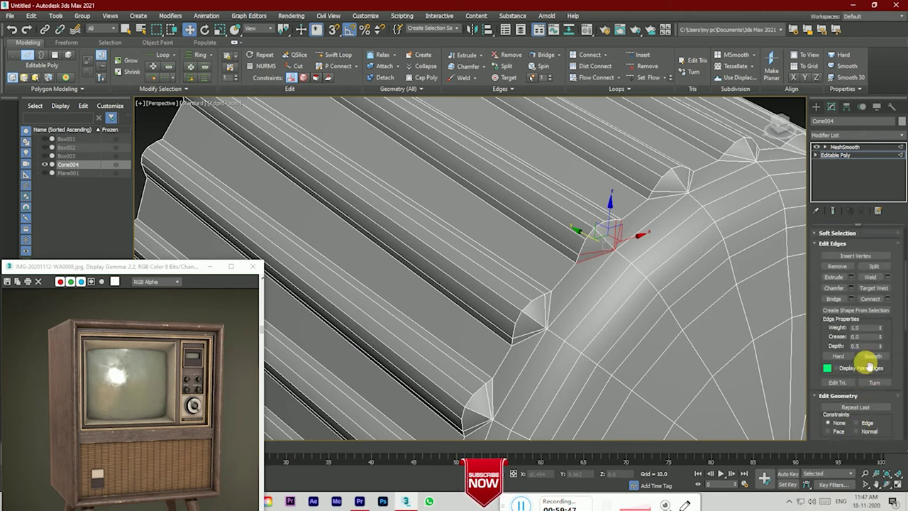
scroll(848, 320, "up", 3)
left_click(836, 281)
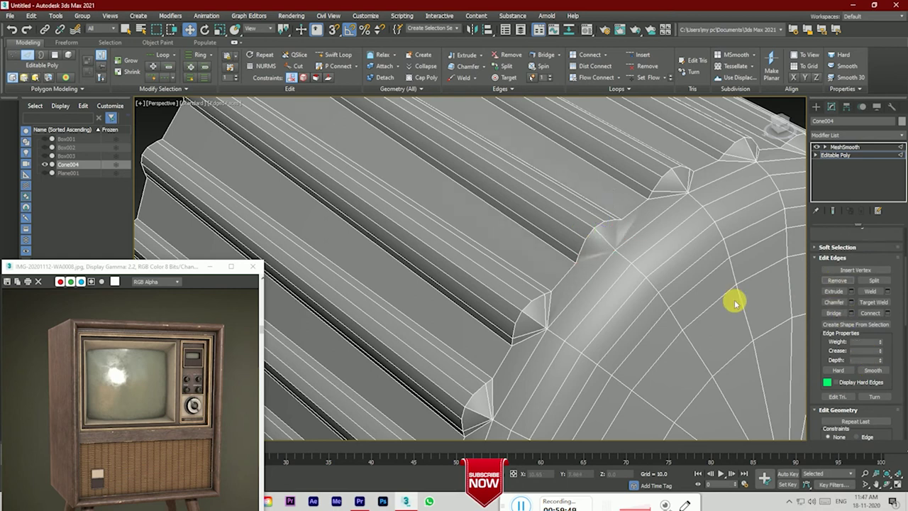
left_click(844, 147)
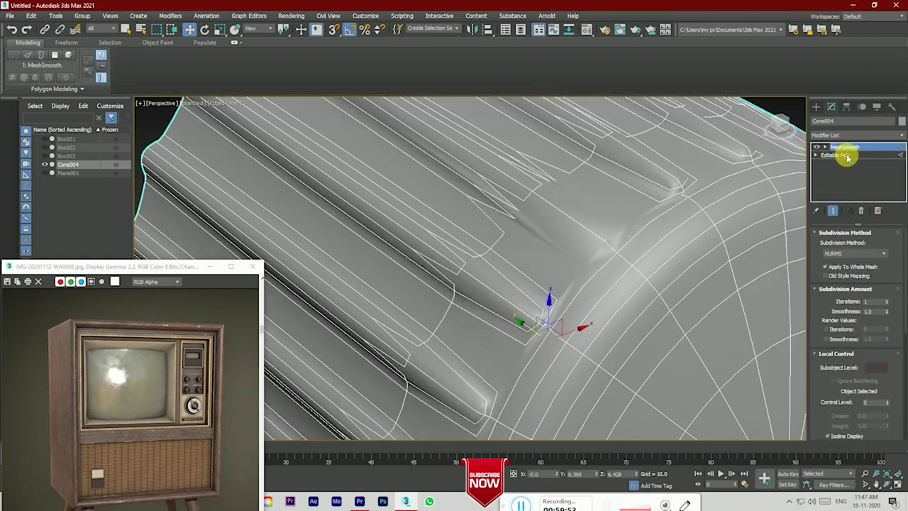
key("F4")
scroll(717, 277, "down", 2)
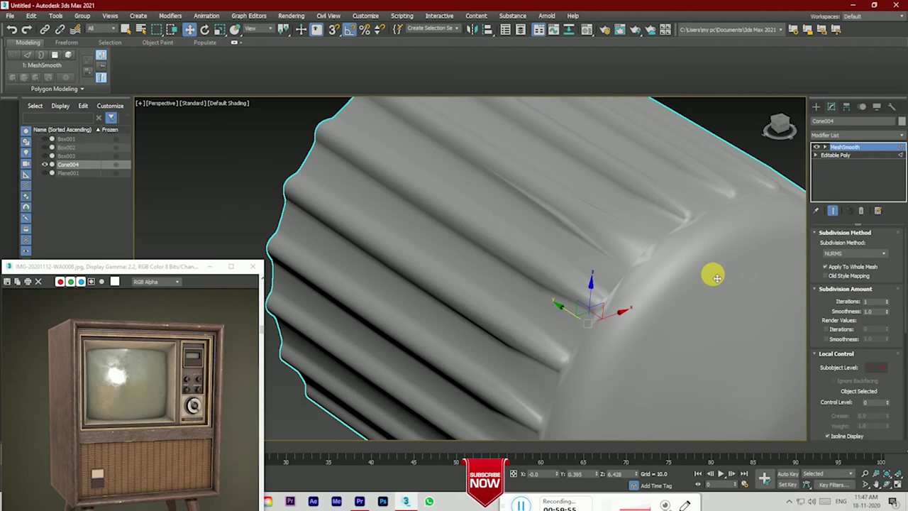
left_click(836, 156)
key("super")
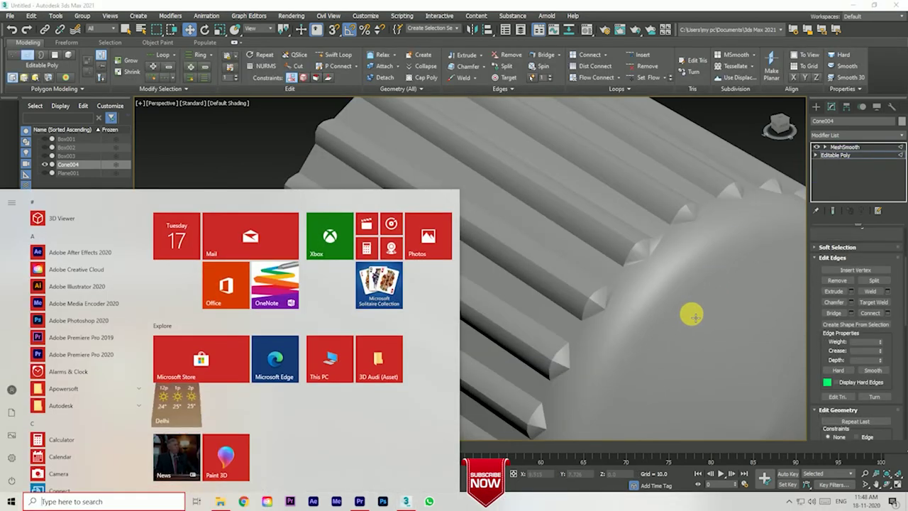
key("F4")
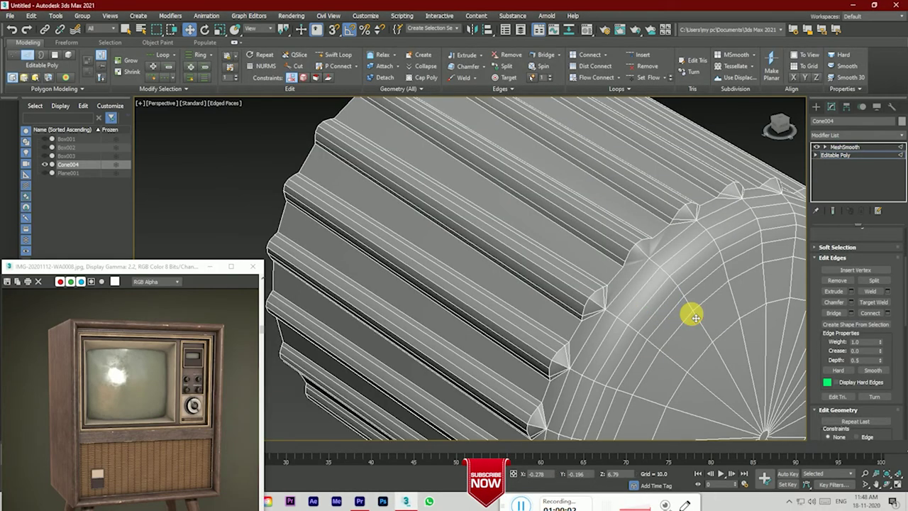
scroll(645, 306, "down", 3)
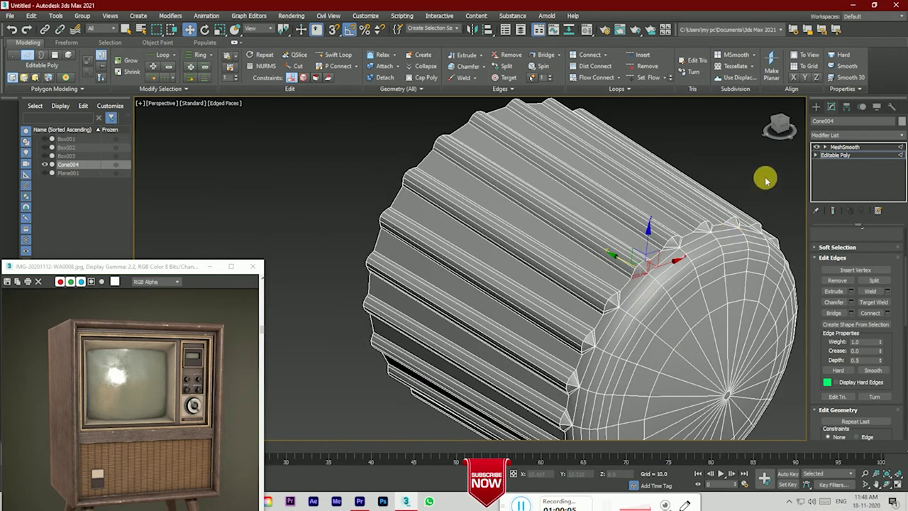
scroll(574, 302, "up", 2)
scroll(686, 236, "up", 2)
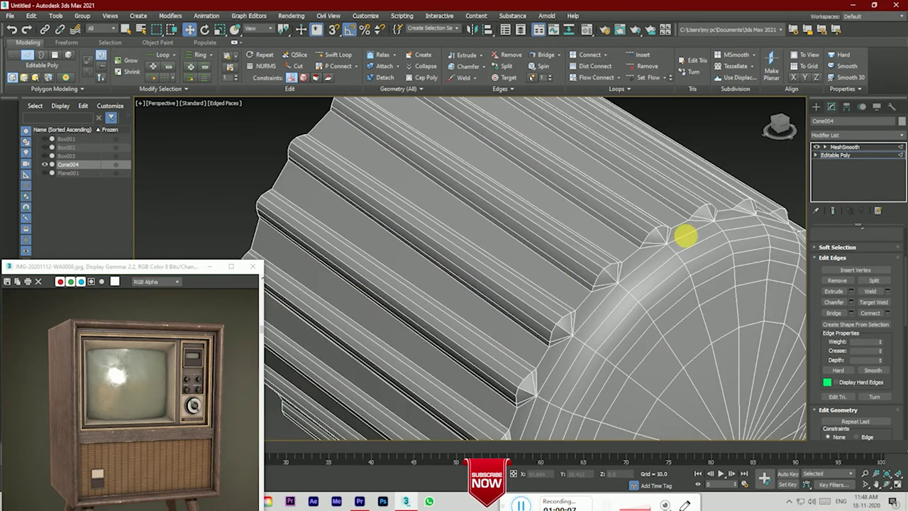
left_click(845, 148)
scroll(581, 247, "down", 4)
key("F4")
left_click(716, 357)
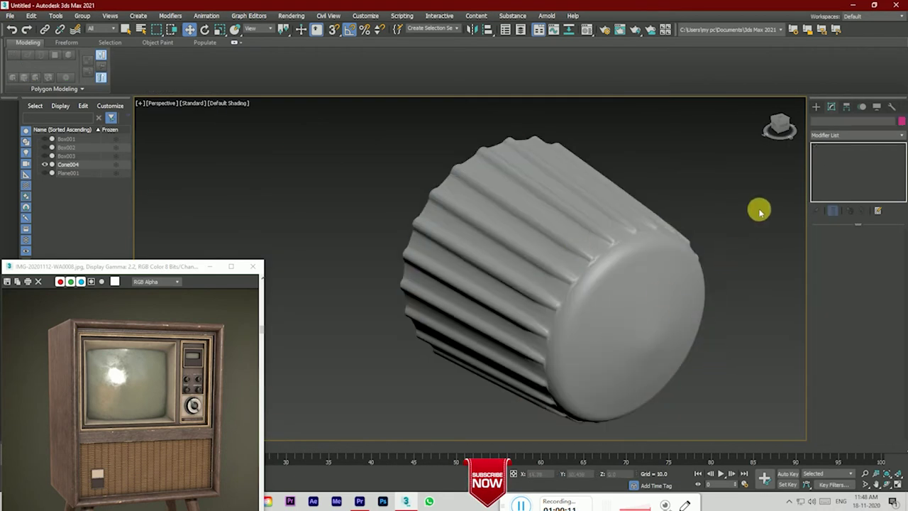
middle_click_drag(571, 294, 571, 294, "alt")
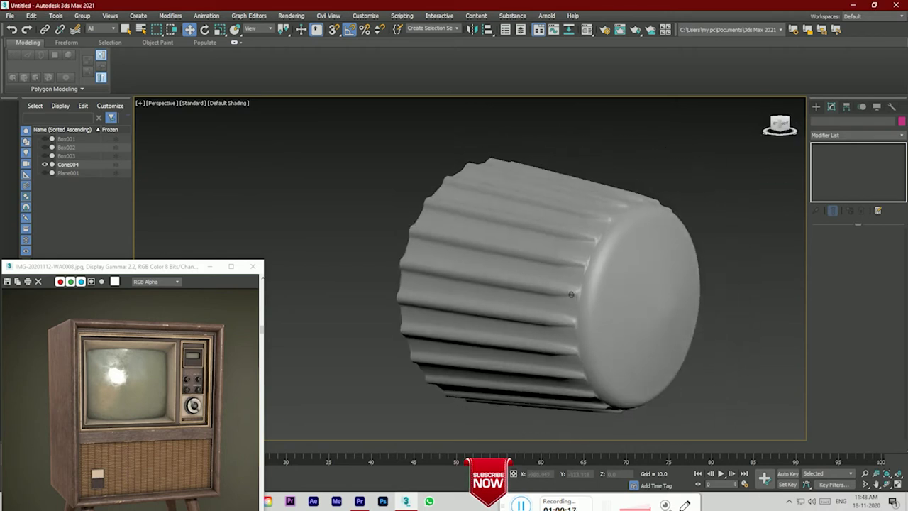
middle_click_drag(571, 294, 574, 294, "alt")
left_click(669, 257)
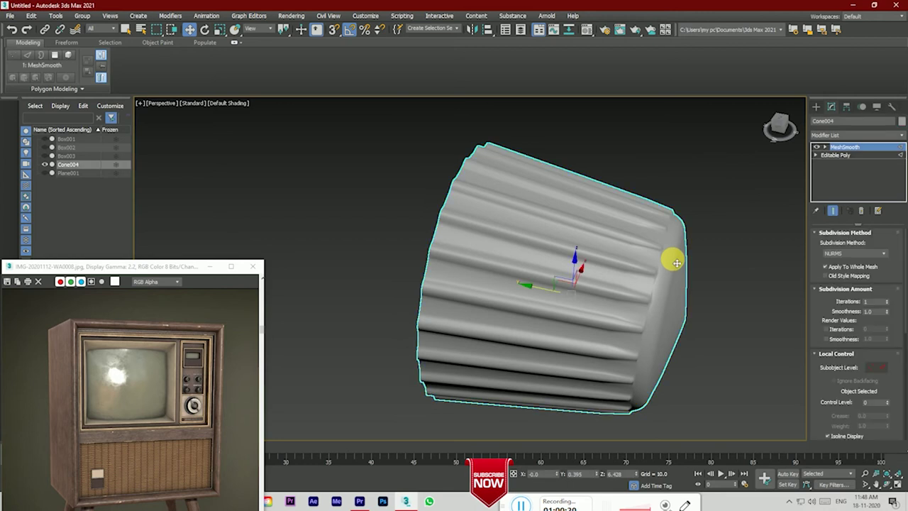
key("F4")
Step: In Editable Poly edge mode, add a Swift Loop just behind the knob's rounded cap
left_click(836, 156)
key("2")
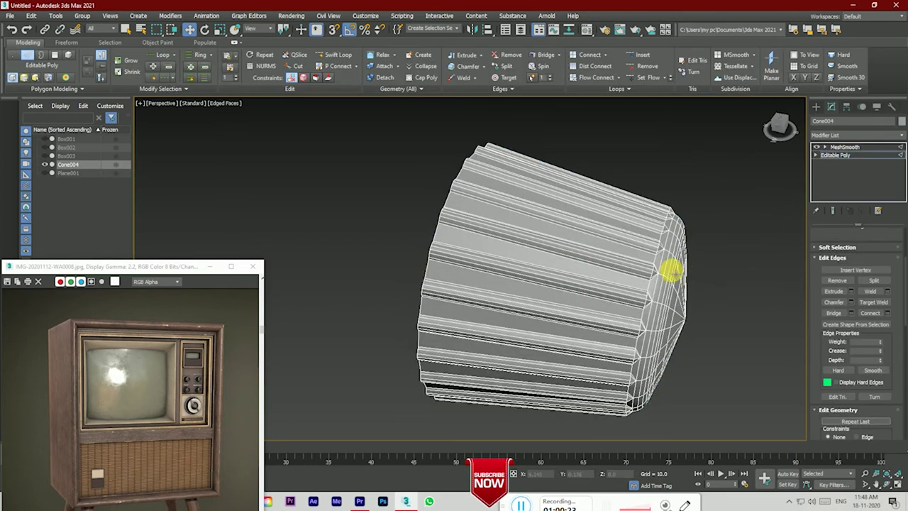
scroll(669, 263, "up", 3)
left_click(343, 58)
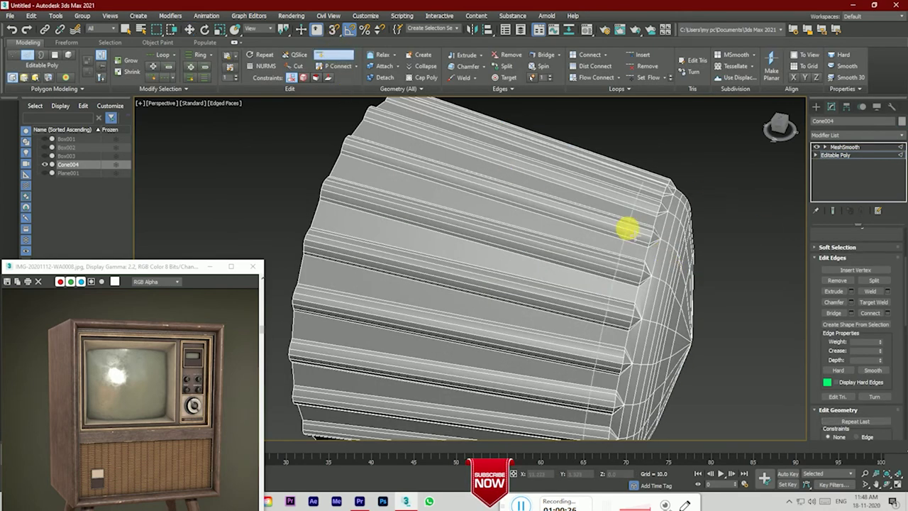
scroll(648, 240, "up", 3)
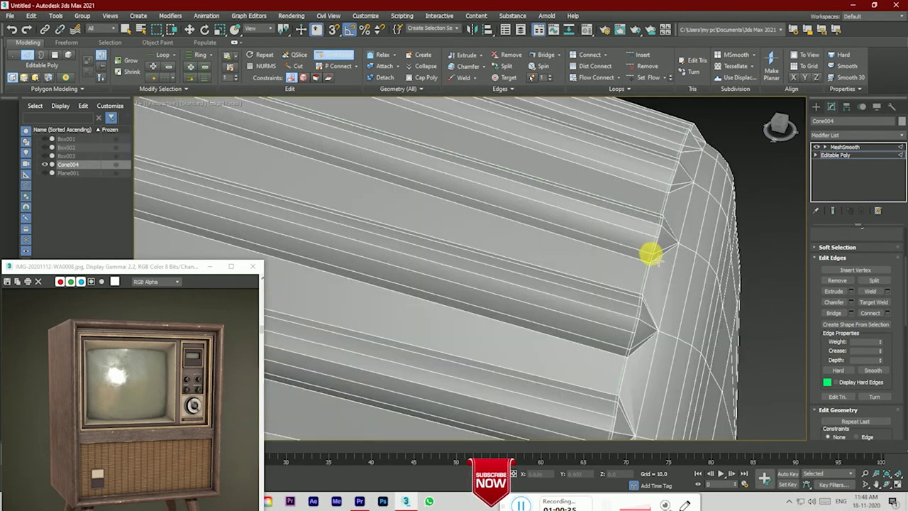
left_click(651, 254)
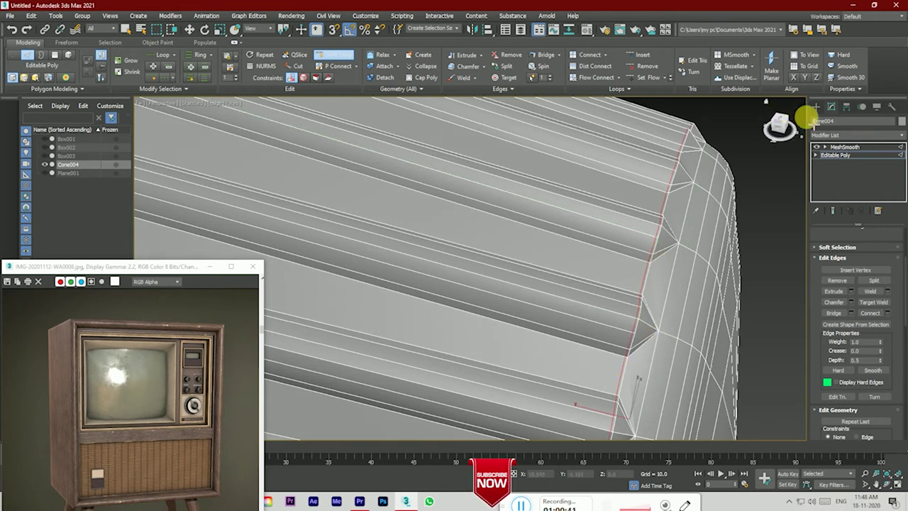
Step: Check the loop on the MeshSmooth result with edges hidden, nudging an edge and orbiting to the cap
left_click(834, 147)
scroll(736, 220, "down", 2)
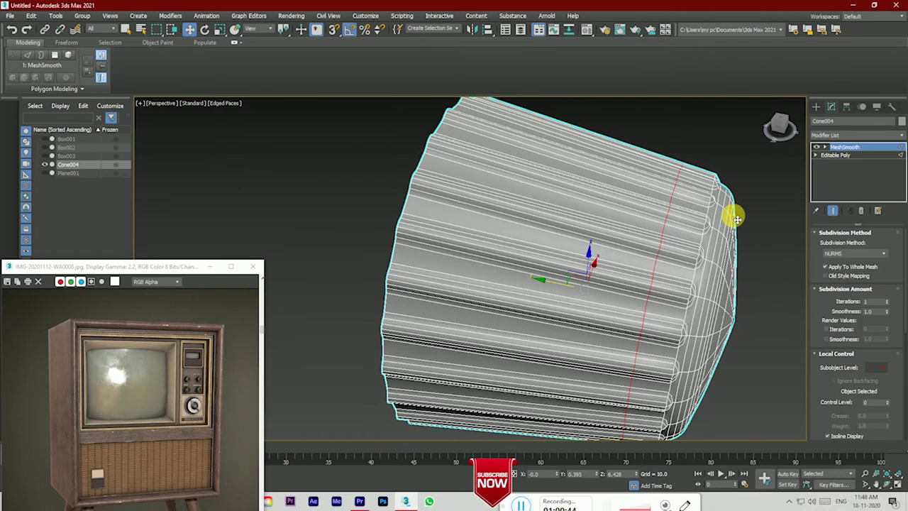
key("F4")
scroll(733, 215, "down", 2)
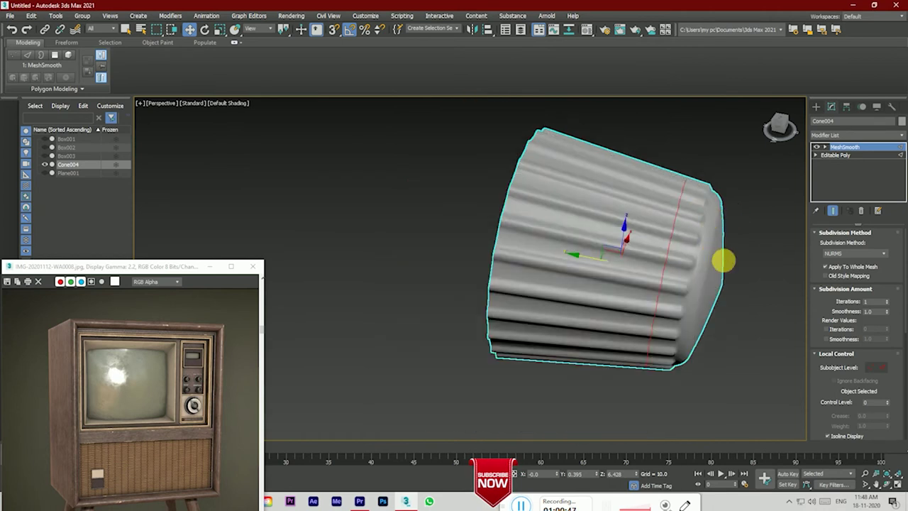
left_click(882, 367)
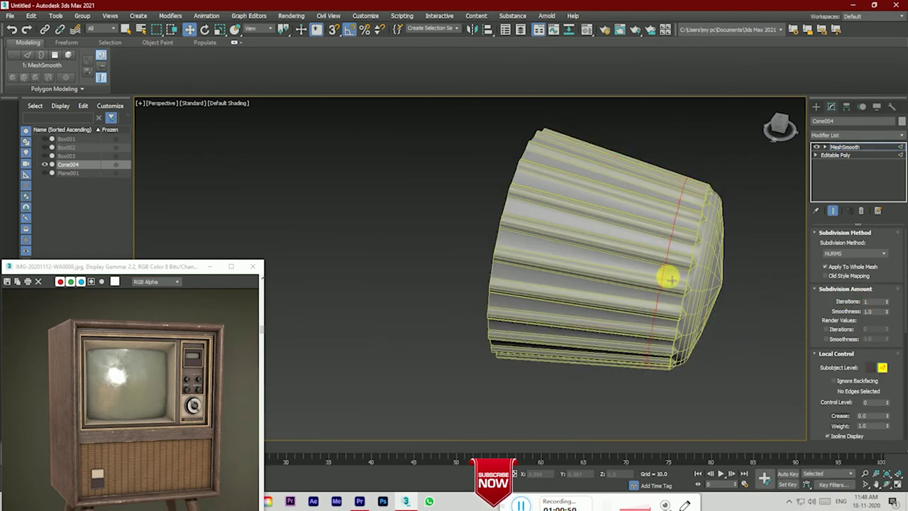
left_click(673, 247)
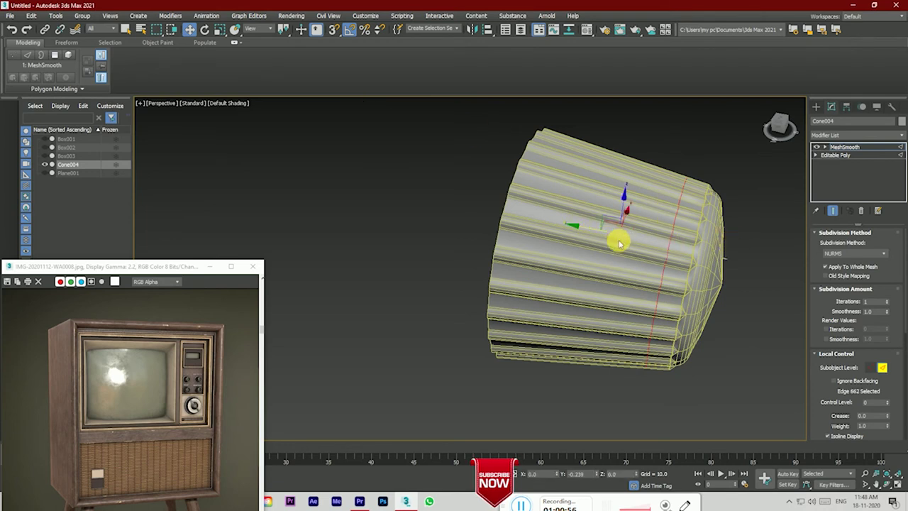
left_click_drag(620, 244, 615, 242)
left_click_drag(778, 126, 783, 128)
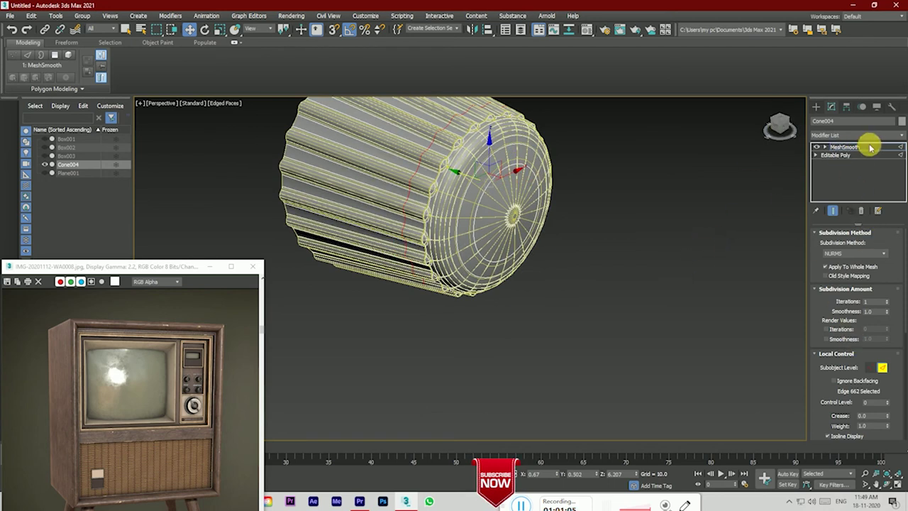
Step: Swift Loop a new edge ring on the cap beside the rib ends, then return to MeshSmooth
left_click(841, 154)
scroll(610, 278, "down", 1)
scroll(466, 243, "up", 4)
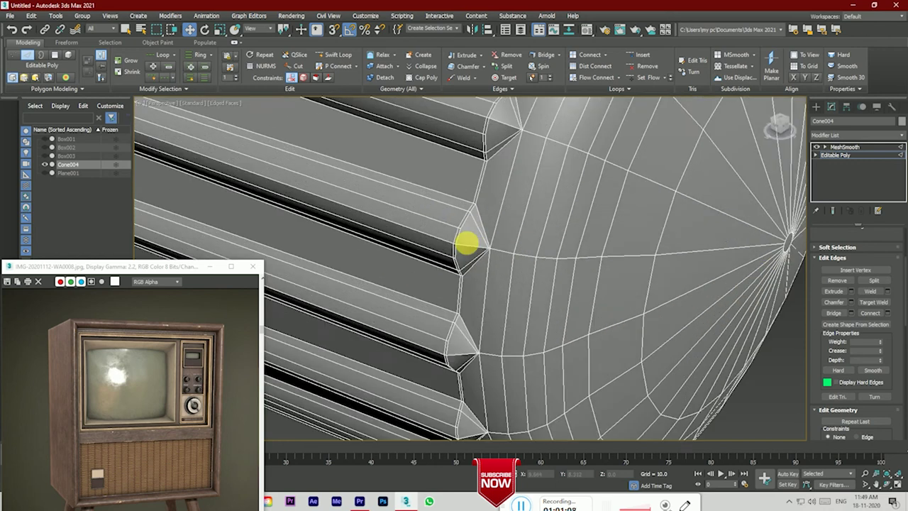
scroll(495, 255, "down", 1)
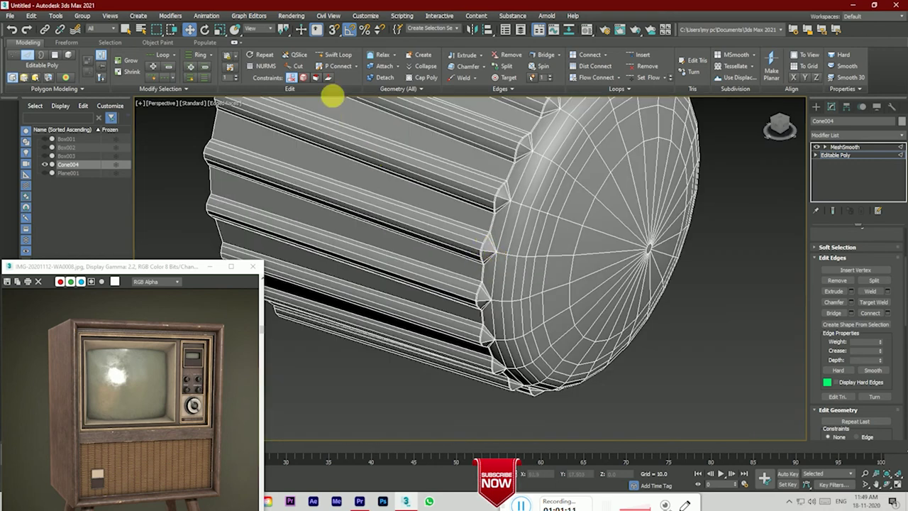
left_click(335, 55)
scroll(497, 201, "up", 2)
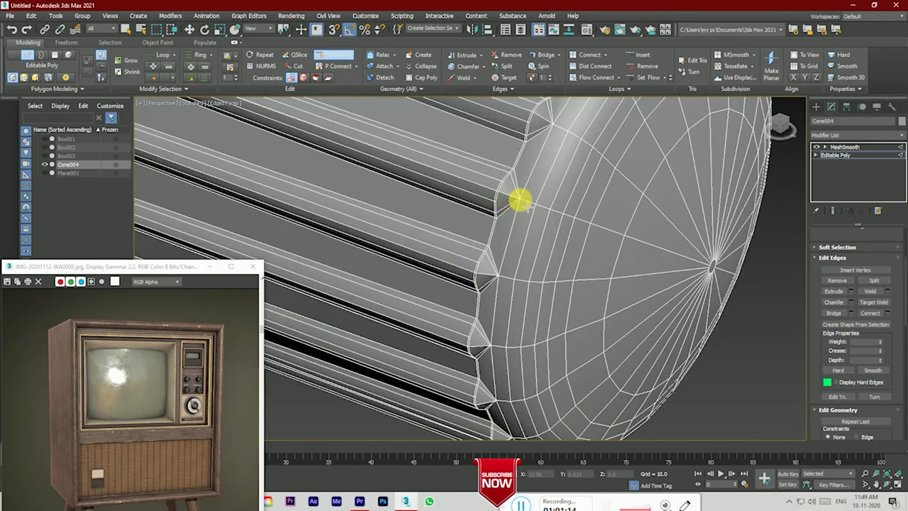
scroll(523, 200, "up", 2)
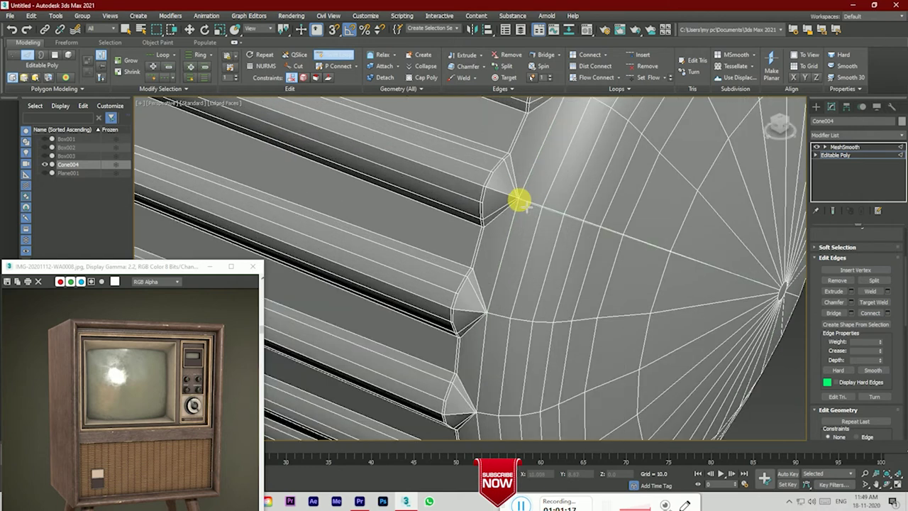
scroll(497, 269, "down", 2)
scroll(487, 319, "up", 3)
scroll(488, 319, "down", 3)
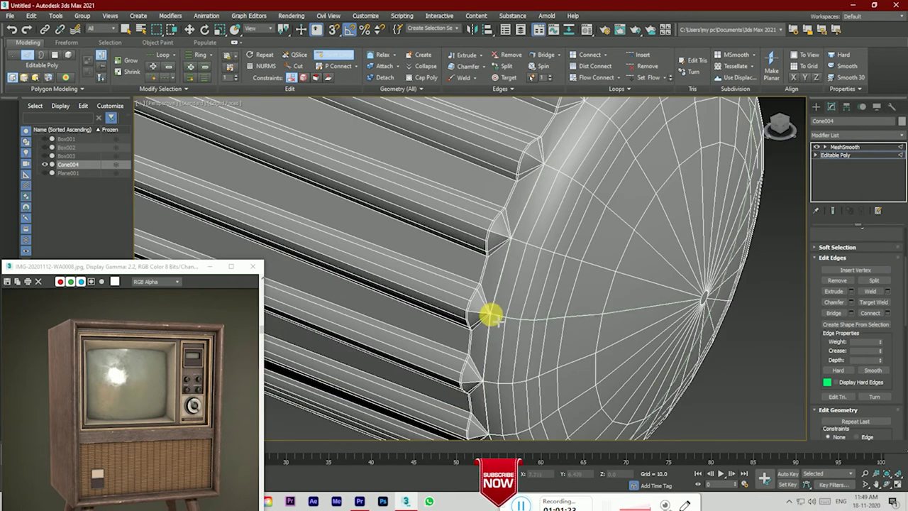
left_click(489, 307)
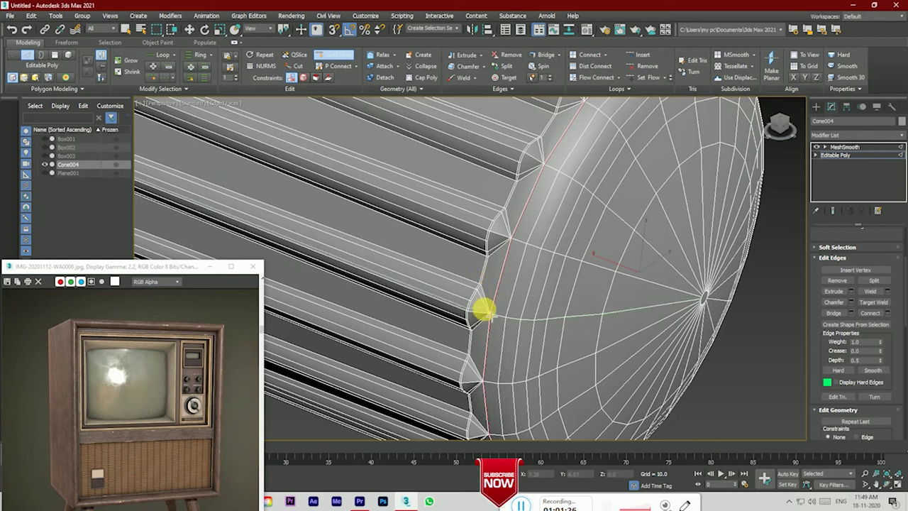
scroll(486, 313, "down", 5)
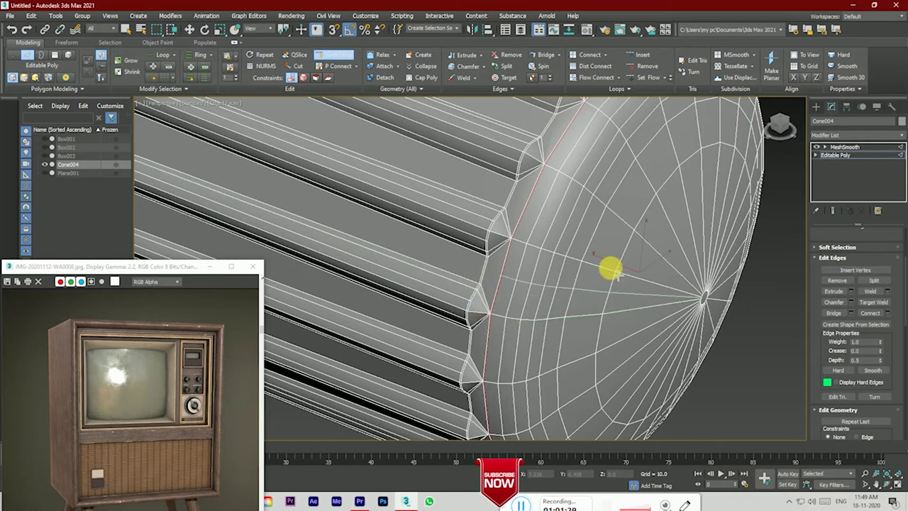
left_click(851, 147)
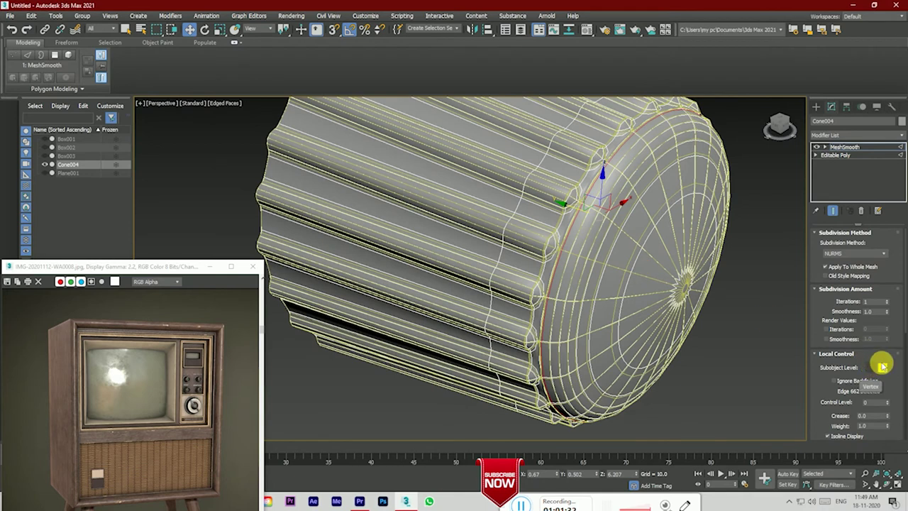
Step: Exit MeshSmooth edge editing, hide edged faces, and reselect Cone004 from another angle
left_click(883, 367)
key("F4")
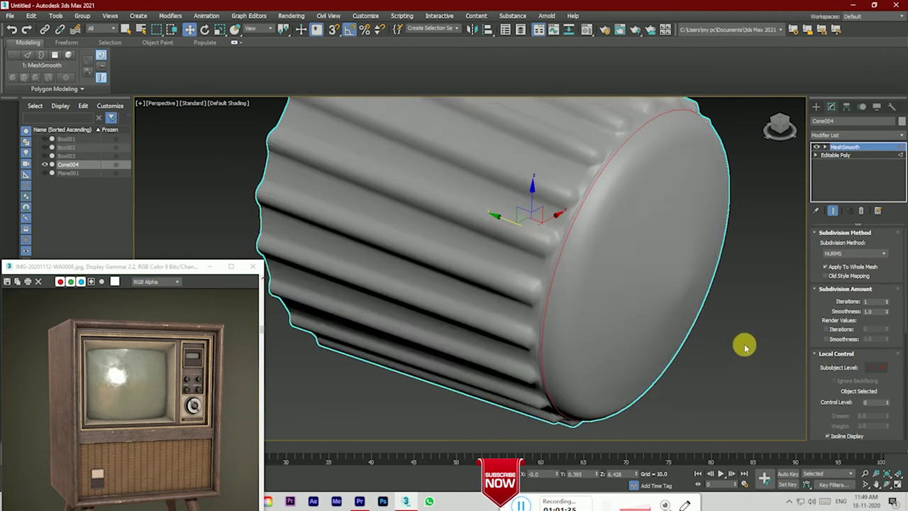
left_click(744, 344)
scroll(681, 280, "down", 2)
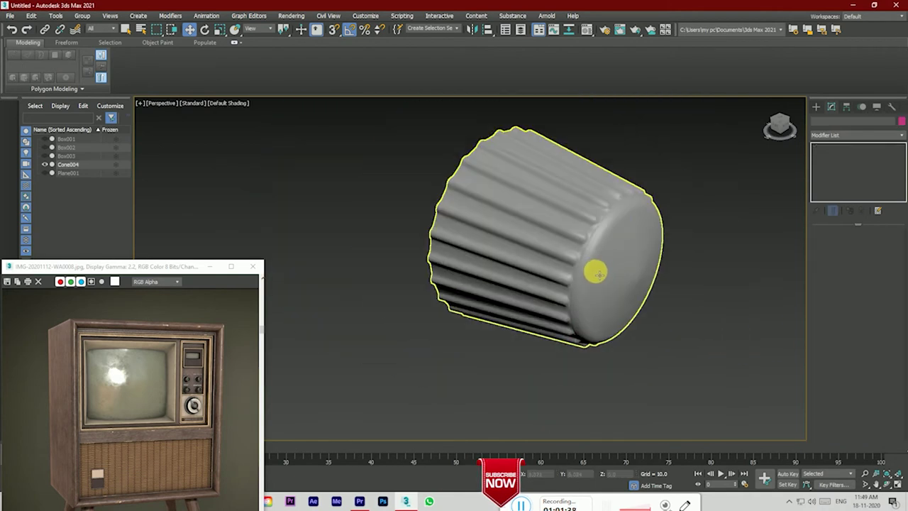
left_click(780, 125)
left_click(684, 207)
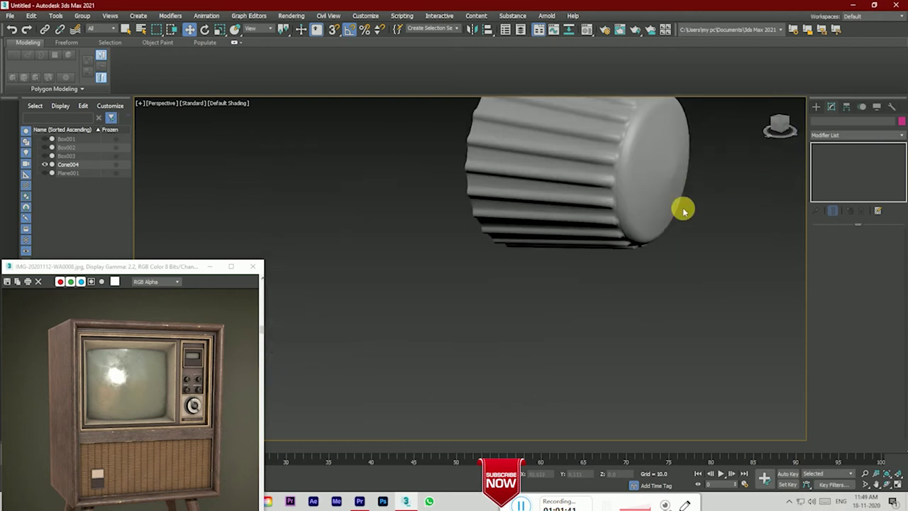
scroll(609, 243, "down", 3)
scroll(595, 257, "up", 6)
scroll(595, 257, "down", 3)
scroll(595, 257, "down", 2)
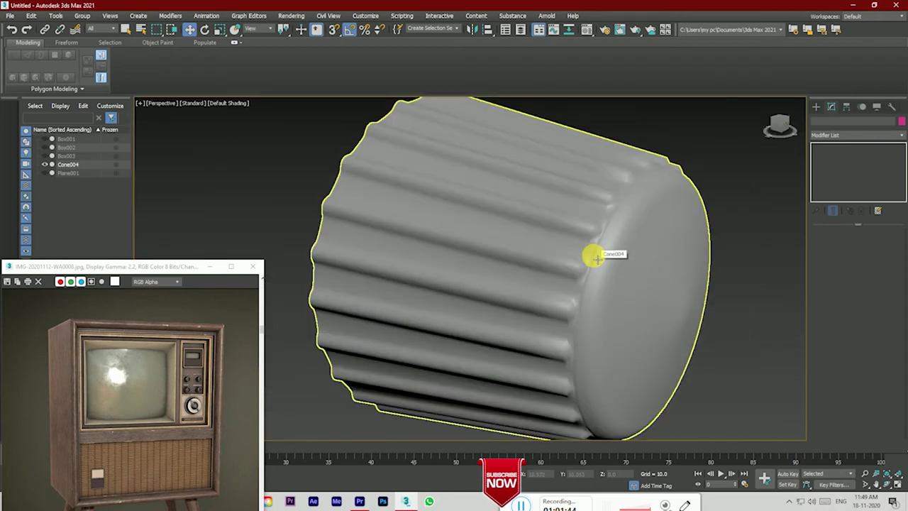
left_click(597, 259)
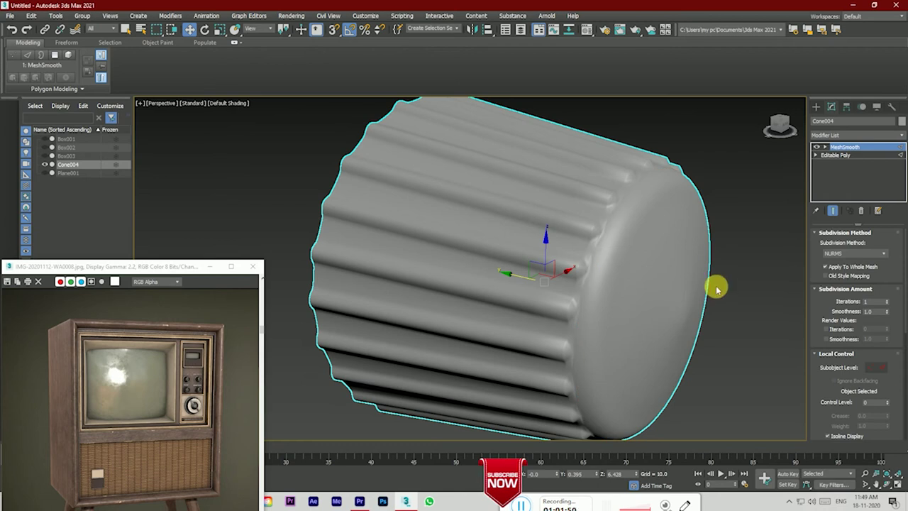
Step: Compare the knob's base poly mesh with edges shown against its MeshSmooth result
left_click(836, 155)
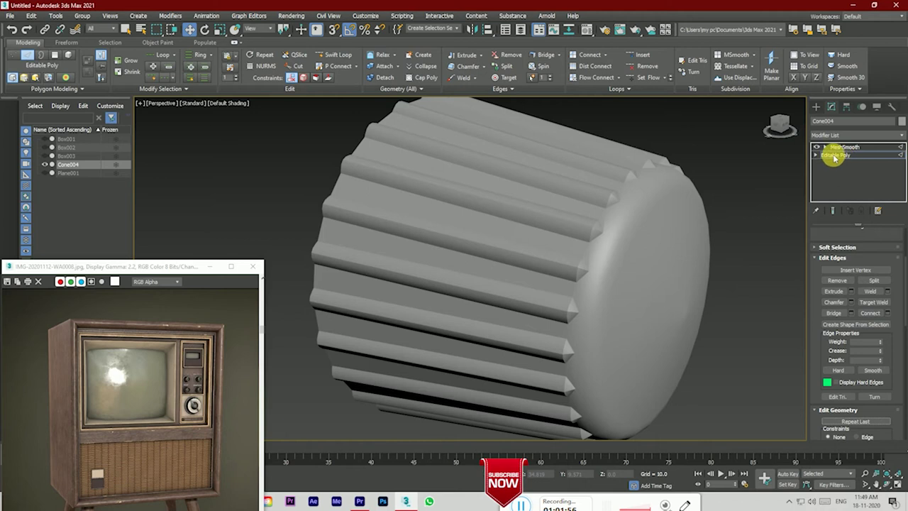
key("F4")
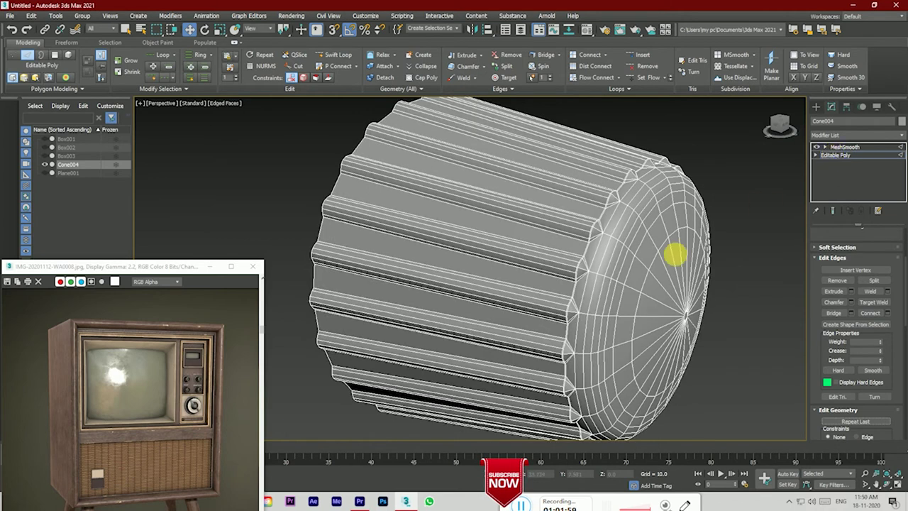
scroll(584, 259, "up", 5)
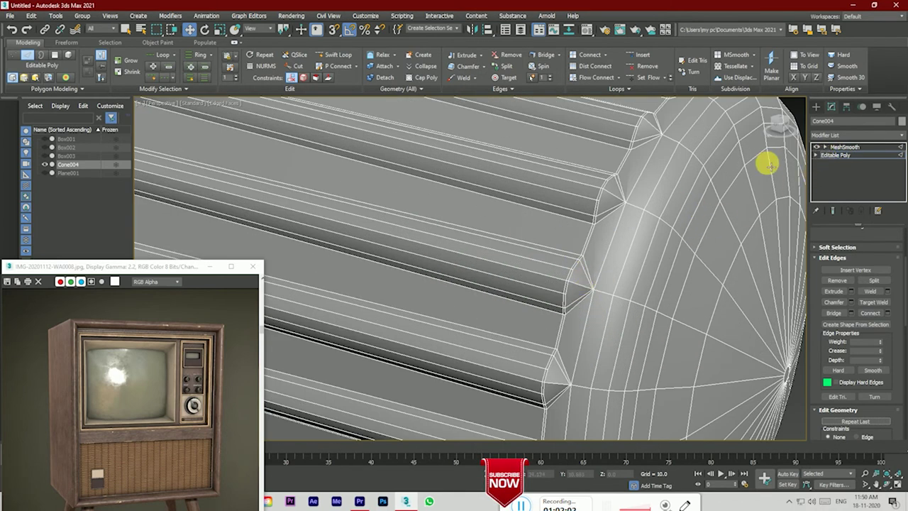
left_click(860, 147)
scroll(648, 209, "down", 3)
scroll(643, 227, "down", 3)
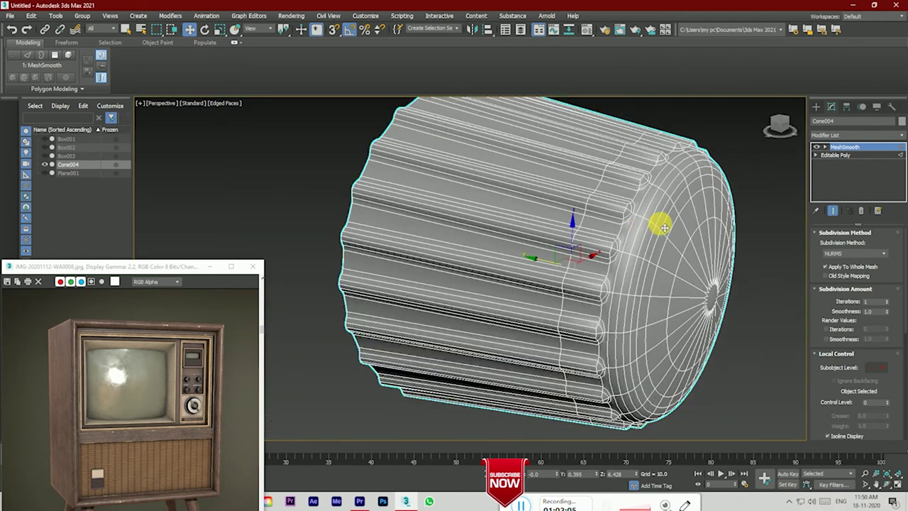
scroll(620, 264, "up", 2)
scroll(616, 256, "up", 3)
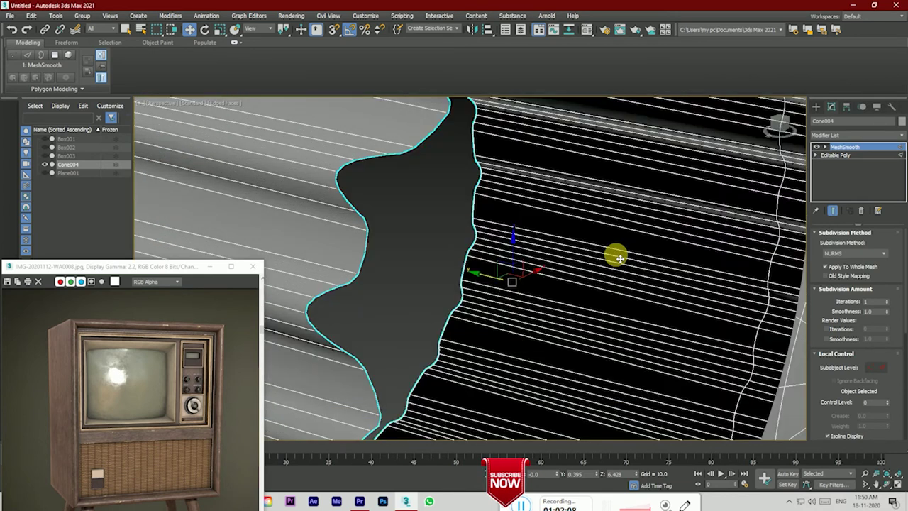
scroll(616, 255, "down", 3)
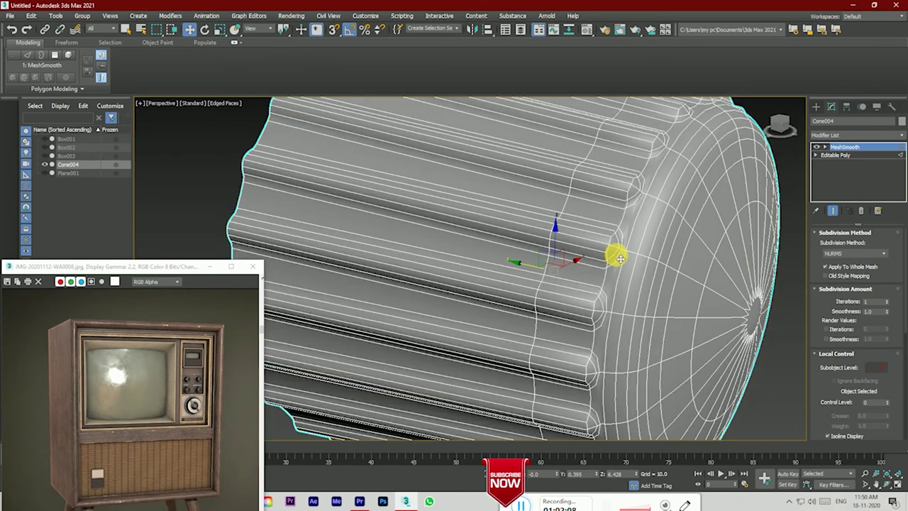
Step: Drop to the Editable Poly level and switch to Vertex sub-object mode
left_click(835, 155)
scroll(642, 263, "up", 4)
scroll(625, 264, "down", 2)
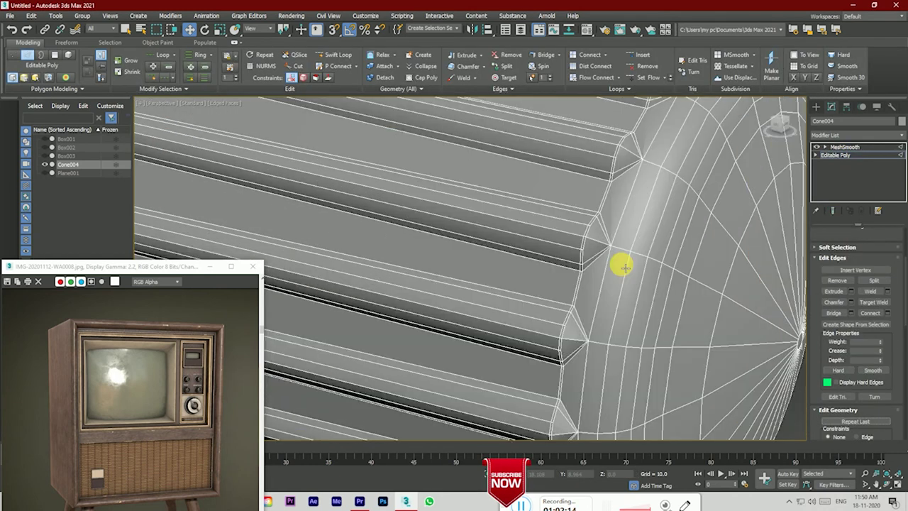
scroll(622, 266, "down", 3)
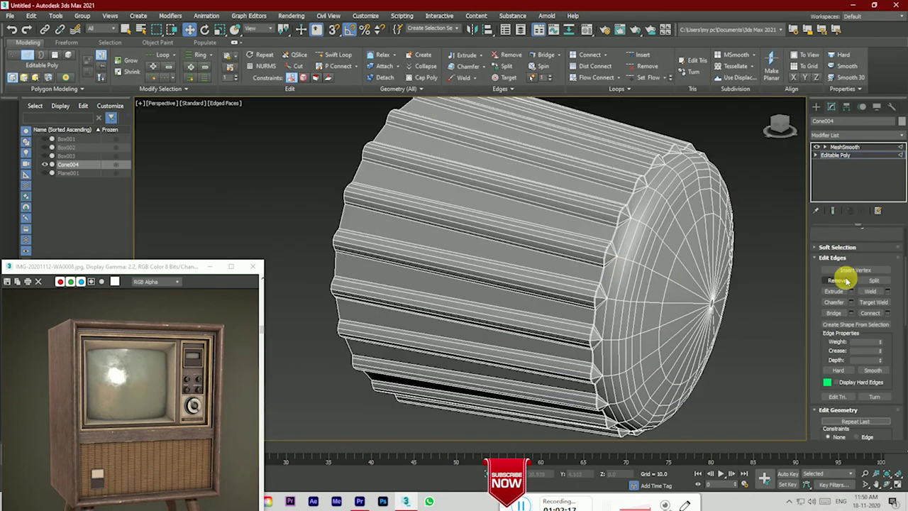
scroll(842, 280, "up", 2)
left_click(833, 243)
scroll(626, 264, "up", 4)
scroll(625, 262, "down", 2)
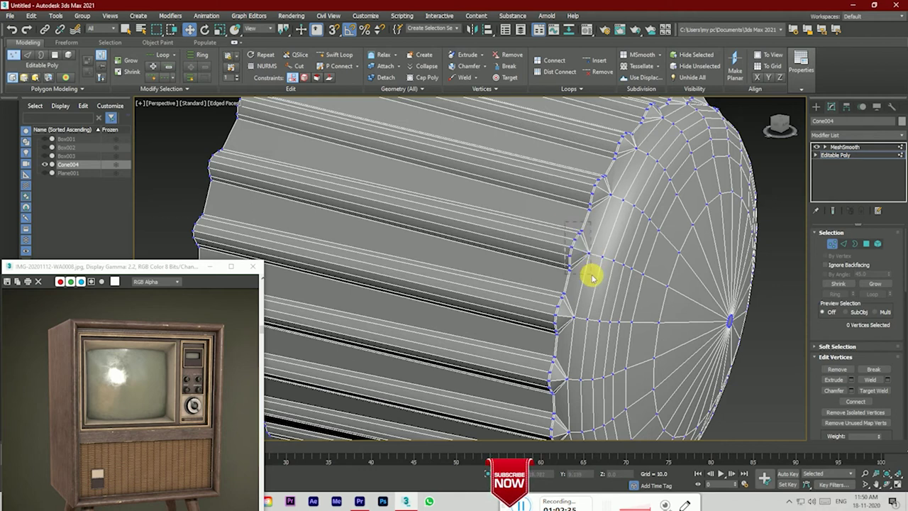
Step: Weld the box-selected cap-edge vertices, then view MeshSmooth without edged faces and deselect
left_click_drag(593, 277, 598, 280)
left_click(873, 380)
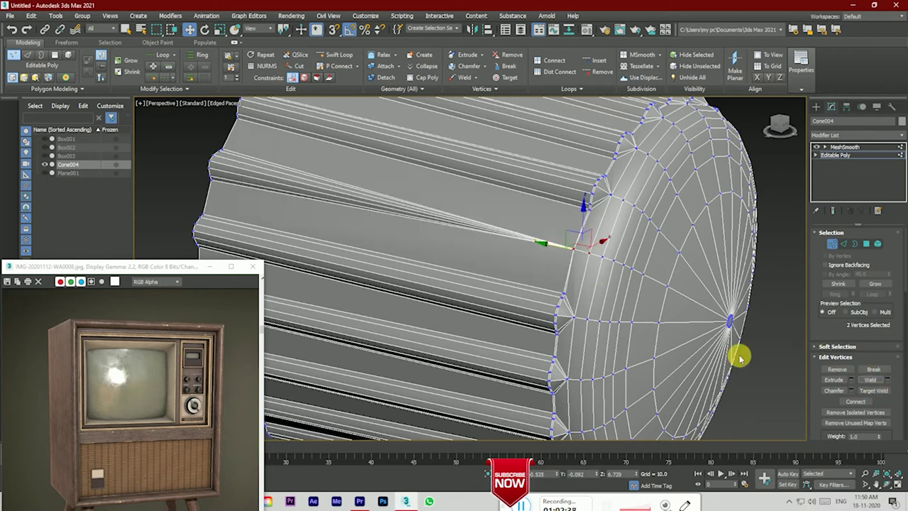
left_click(860, 146)
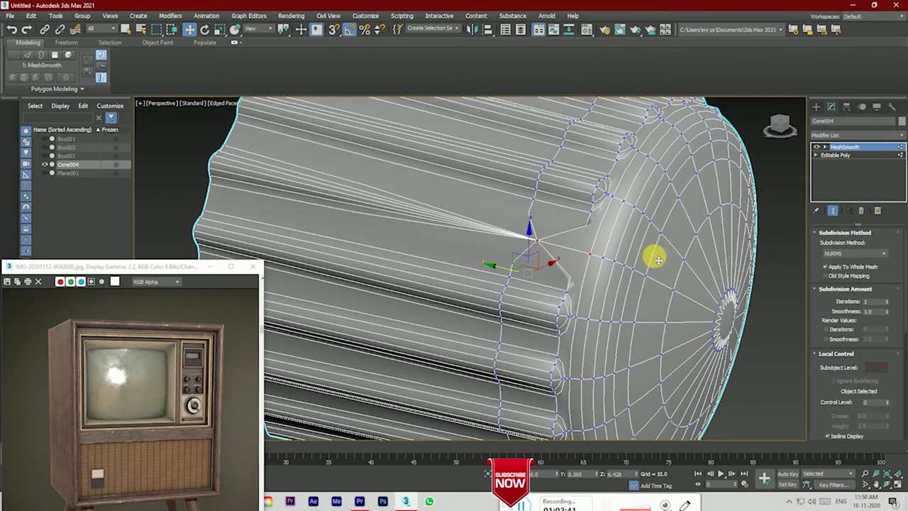
key("F4")
scroll(635, 271, "down", 3)
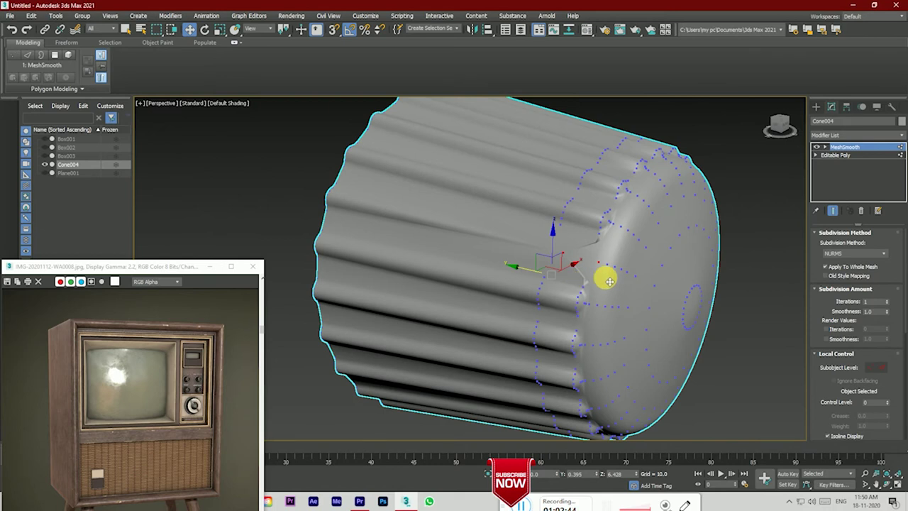
left_click(724, 347)
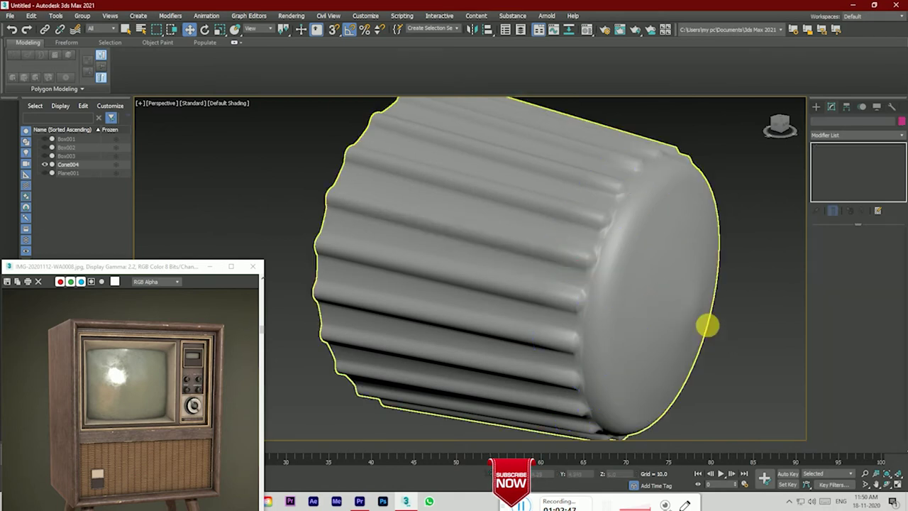
scroll(677, 305, "down", 2)
Step: Unhide Plane001 and Box001 in the Scene Explorer and zoom to the selected knob
key("F4")
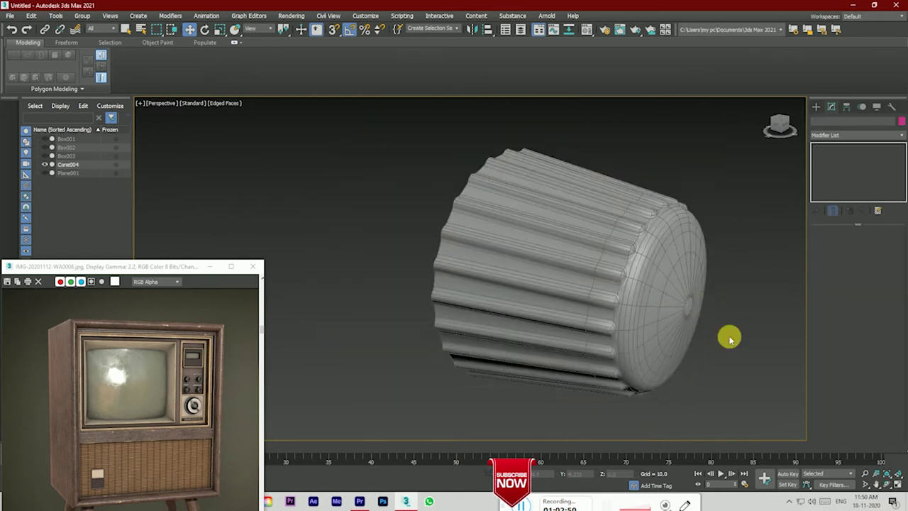
scroll(728, 337, "down", 4)
left_click(44, 173)
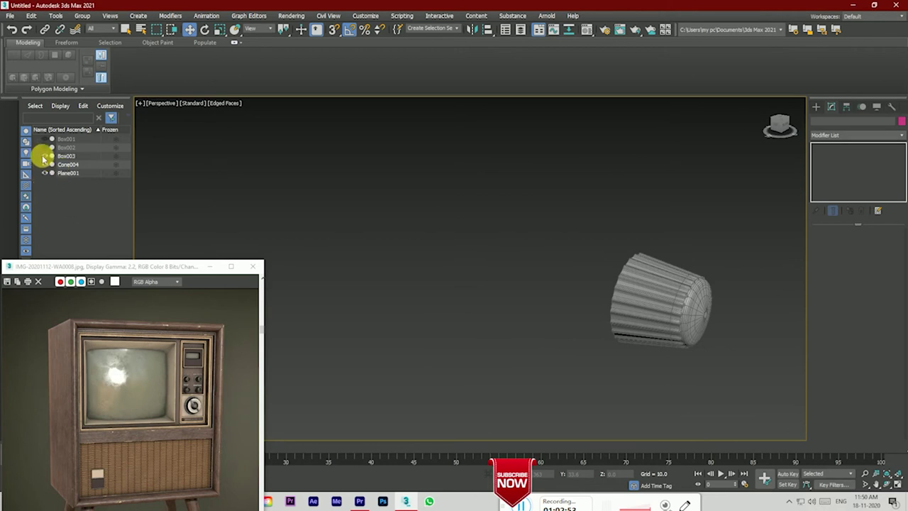
left_click(44, 139)
scroll(355, 249, "down", 5)
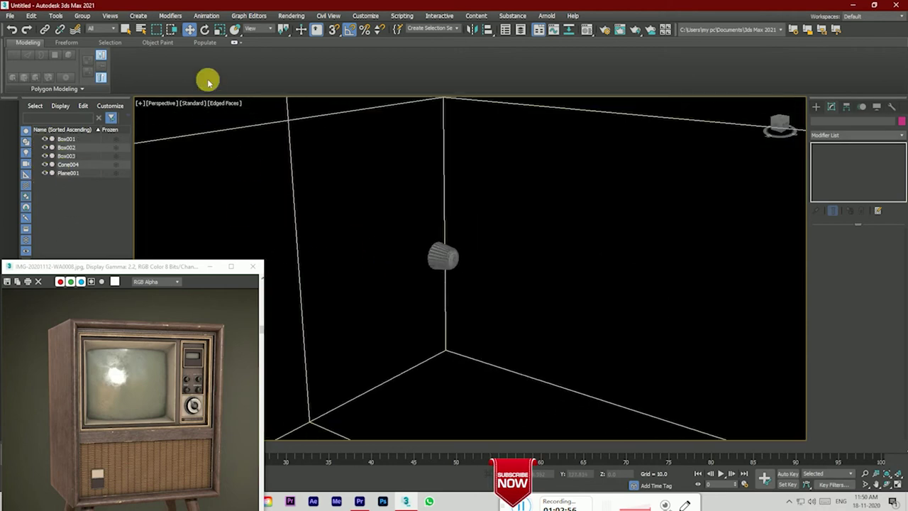
left_click(442, 261)
key("z")
Step: Move Cone004 onto the cabinet's right control panel just below the red block
left_click(834, 153)
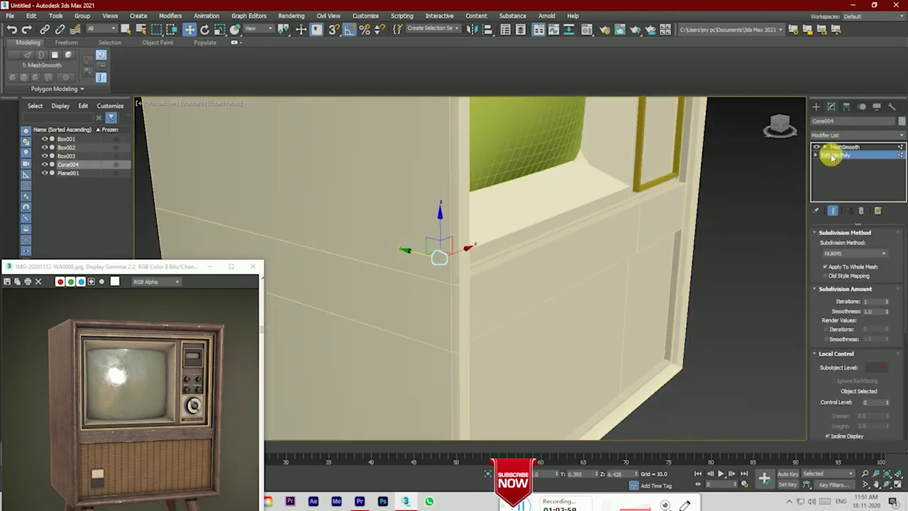
left_click_drag(630, 339, 679, 351)
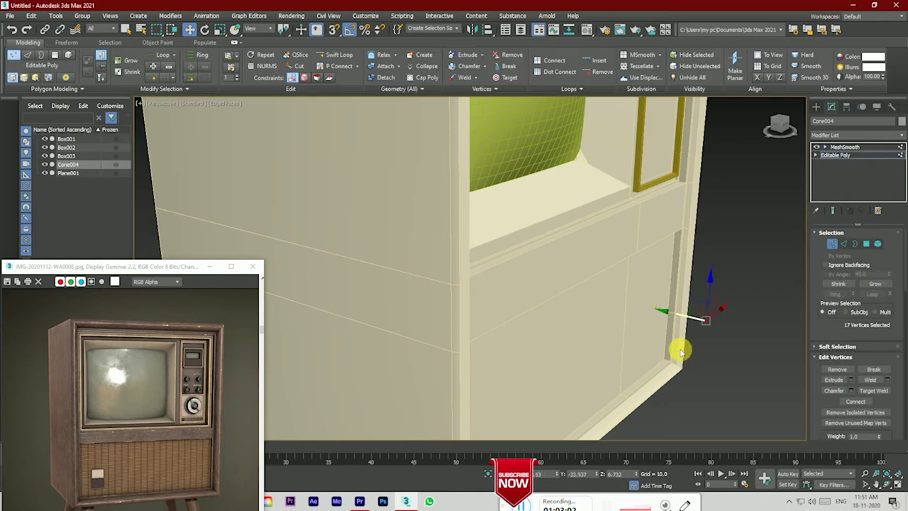
left_click(836, 155)
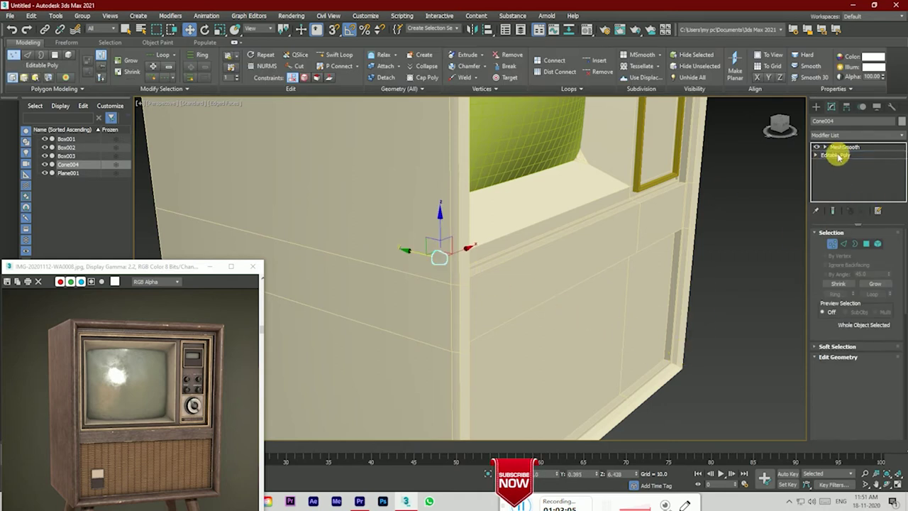
mouse_move(421, 255)
left_mouse_down()
mouse_move(641, 328)
mouse_move(685, 314)
mouse_move(631, 305)
mouse_move(678, 328)
left_mouse_up()
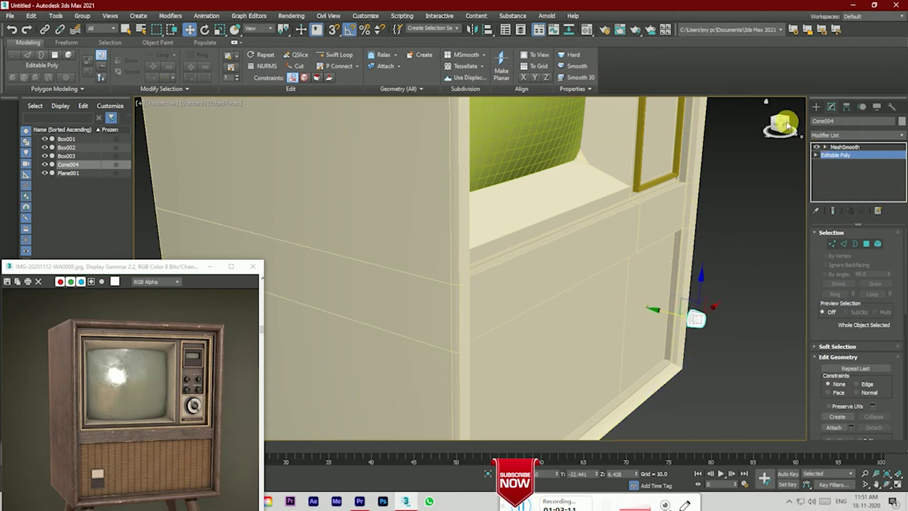
left_click(780, 122)
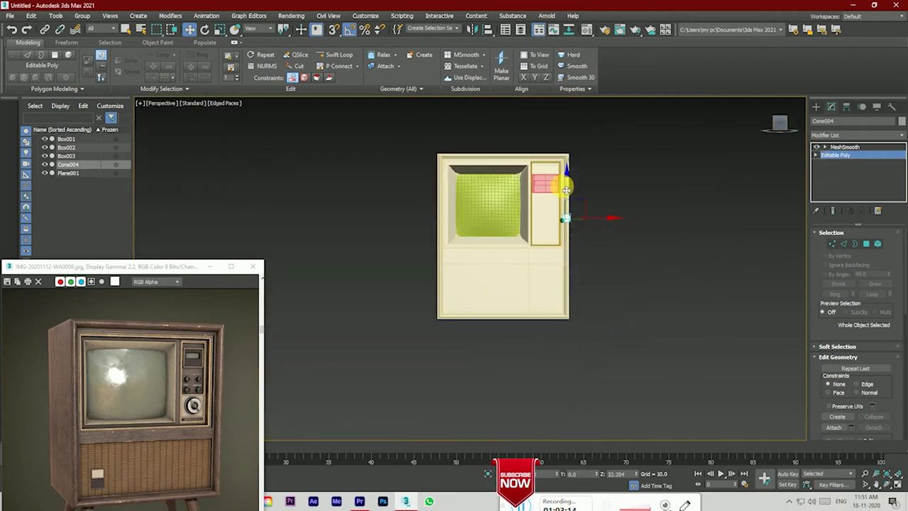
scroll(558, 205, "up", 3)
scroll(546, 241, "down", 2)
scroll(537, 213, "up", 2)
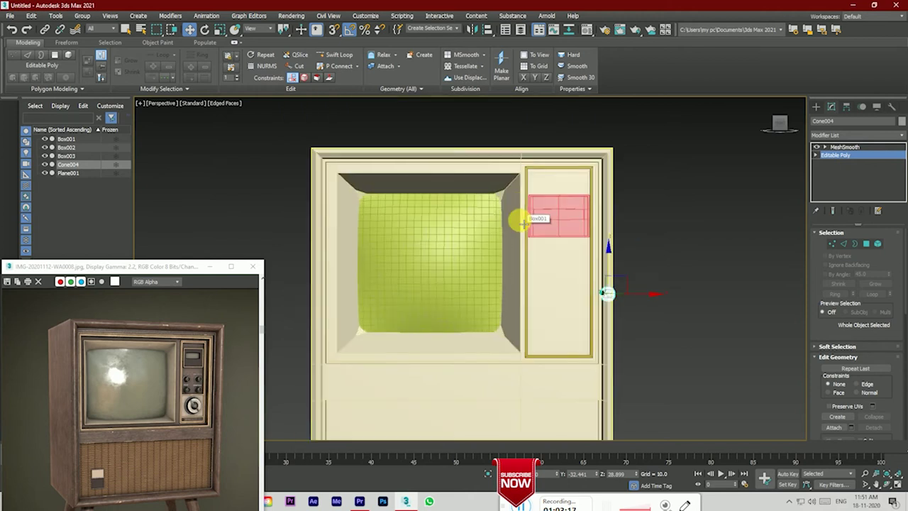
left_click_drag(641, 298, 577, 267)
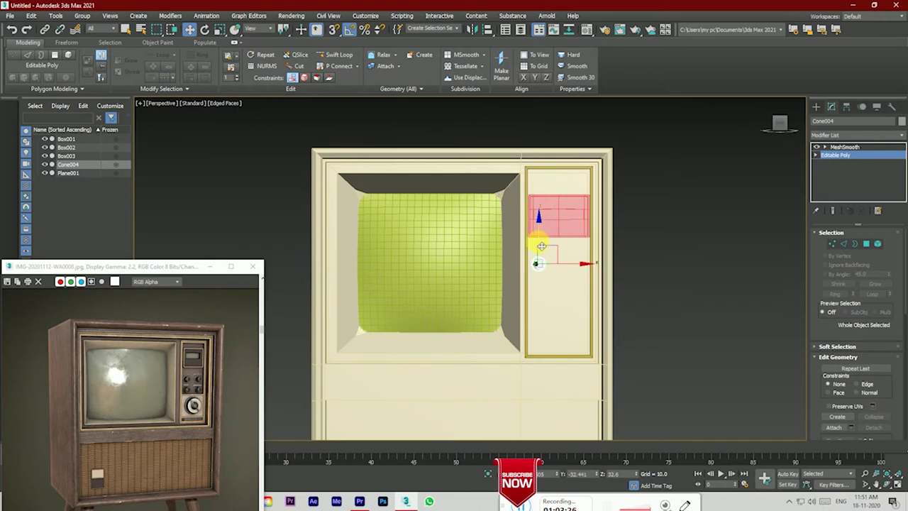
left_click_drag(566, 262, 572, 263)
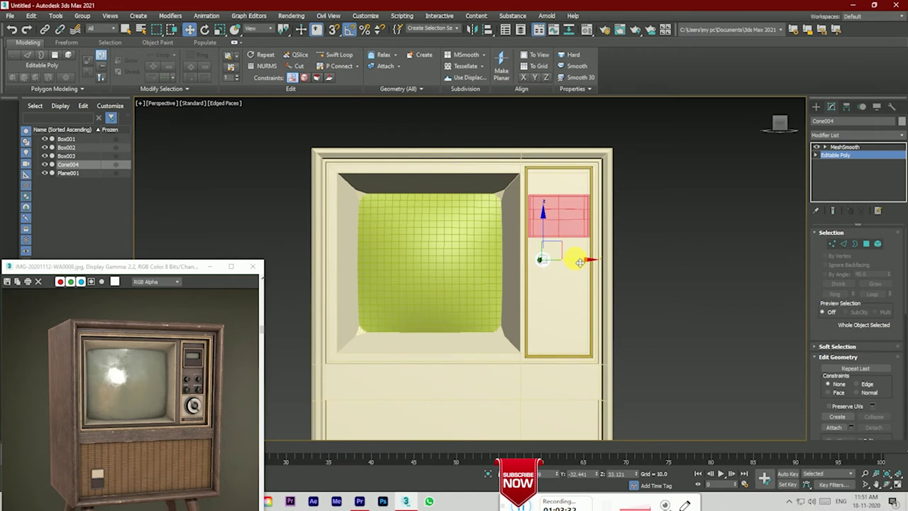
Step: From the Top view, slide the knob up against the panel wall
key("t")
scroll(462, 328, "up", 5)
scroll(470, 320, "up", 4)
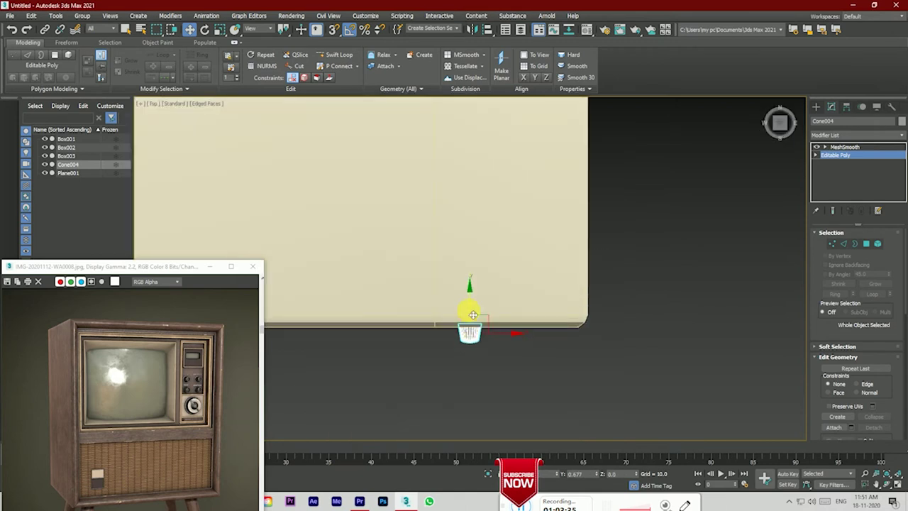
left_click_drag(780, 122, 779, 126)
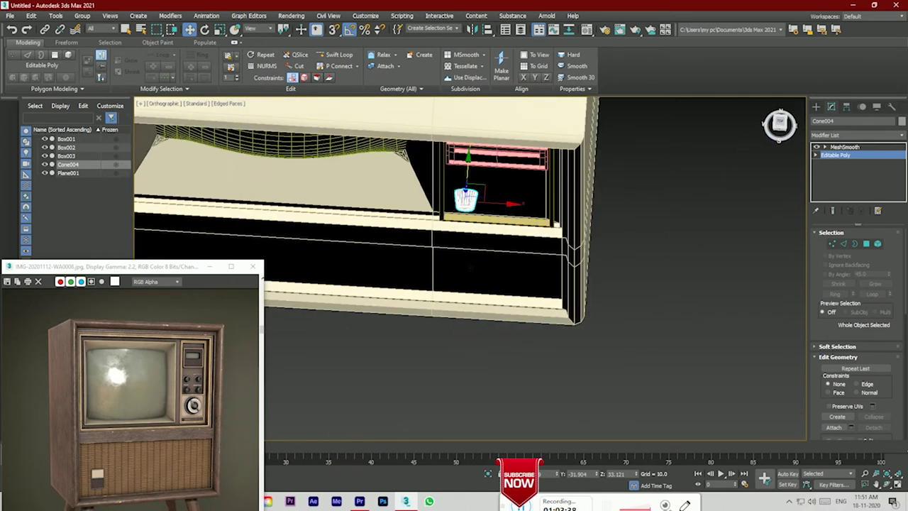
scroll(449, 208, "up", 5)
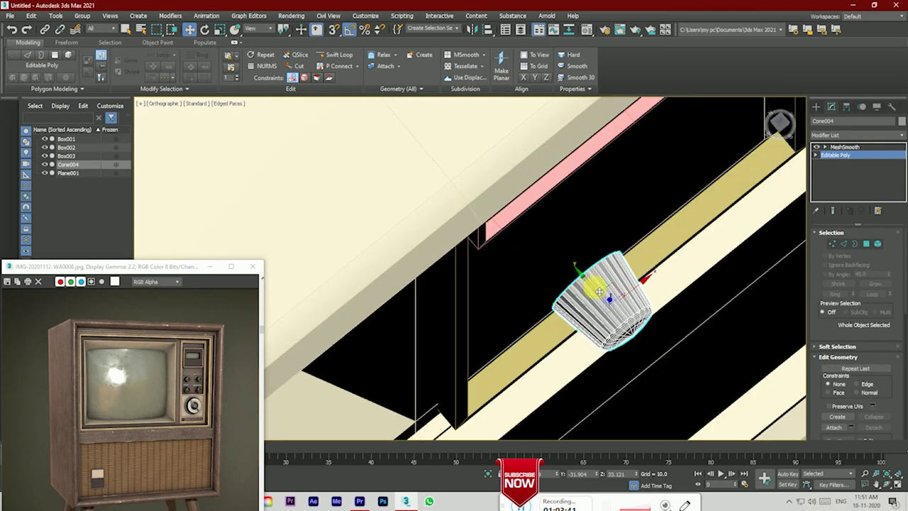
left_click_drag(600, 291, 535, 231)
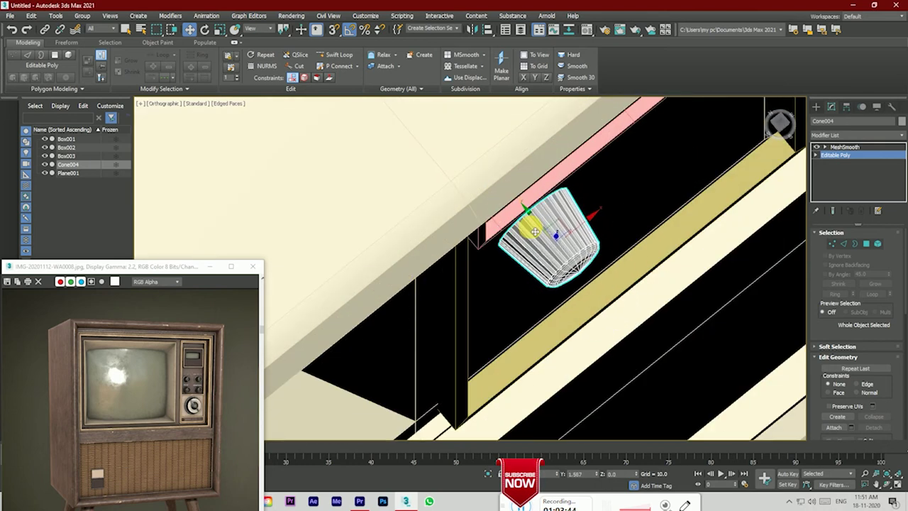
mouse_move(777, 126)
left_mouse_down()
mouse_move(612, 349)
mouse_move(588, 240)
left_mouse_up()
Step: Fine-tune the knob up and left on the panel with edged faces hidden
scroll(604, 244, "up", 5)
left_click(777, 126)
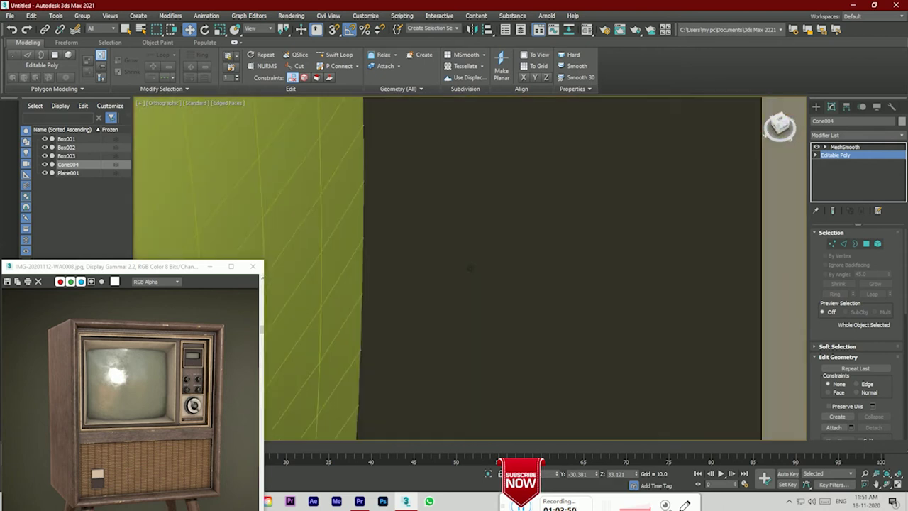
scroll(472, 267, "down", 3)
scroll(472, 266, "down", 2)
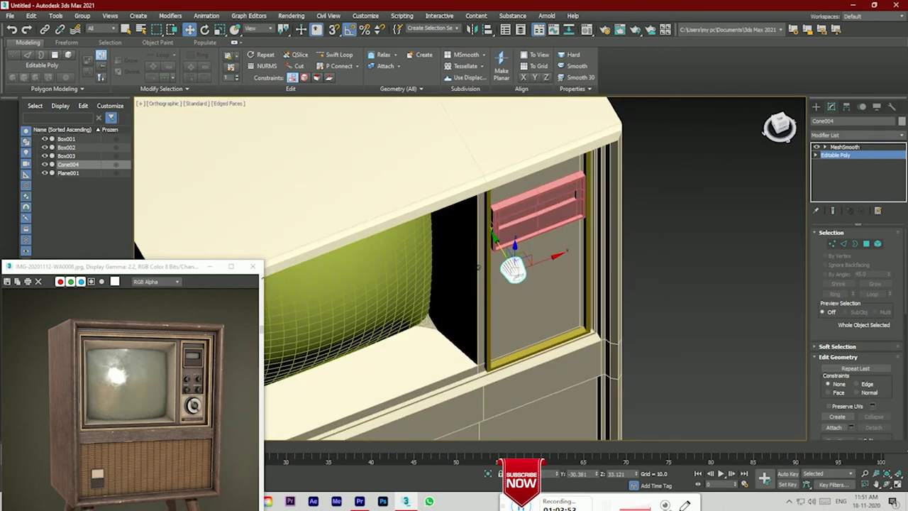
middle_click_drag(478, 267, 575, 208, "alt")
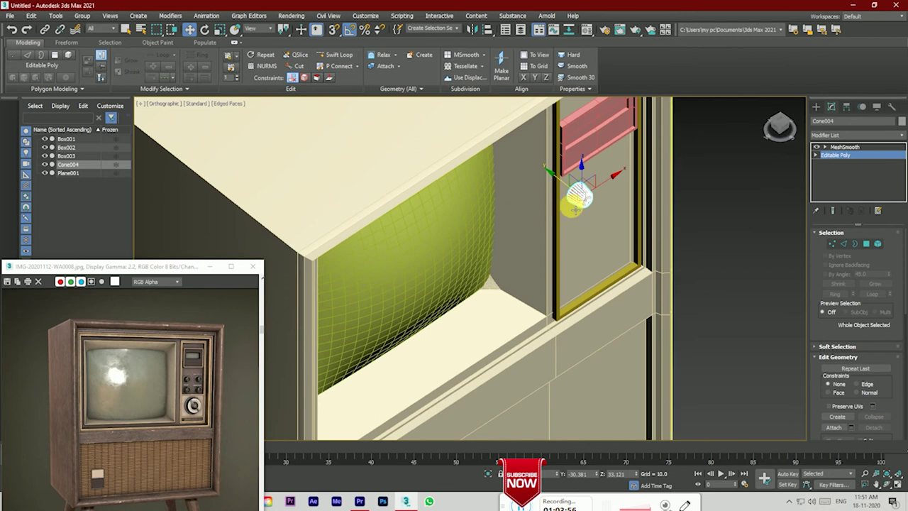
key("F4")
scroll(576, 201, "up", 3)
scroll(578, 193, "up", 3)
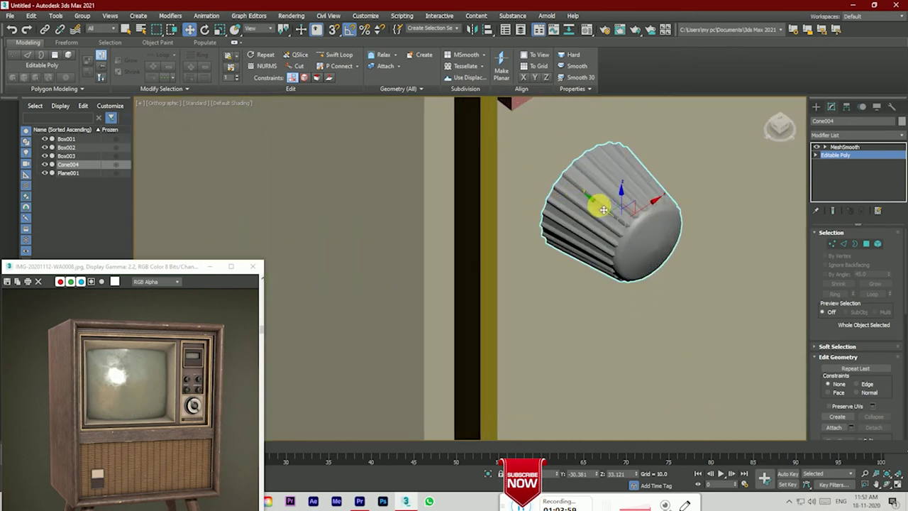
mouse_move(603, 209)
left_mouse_down()
mouse_move(582, 189)
mouse_move(592, 196)
left_mouse_up()
scroll(611, 215, "down", 1)
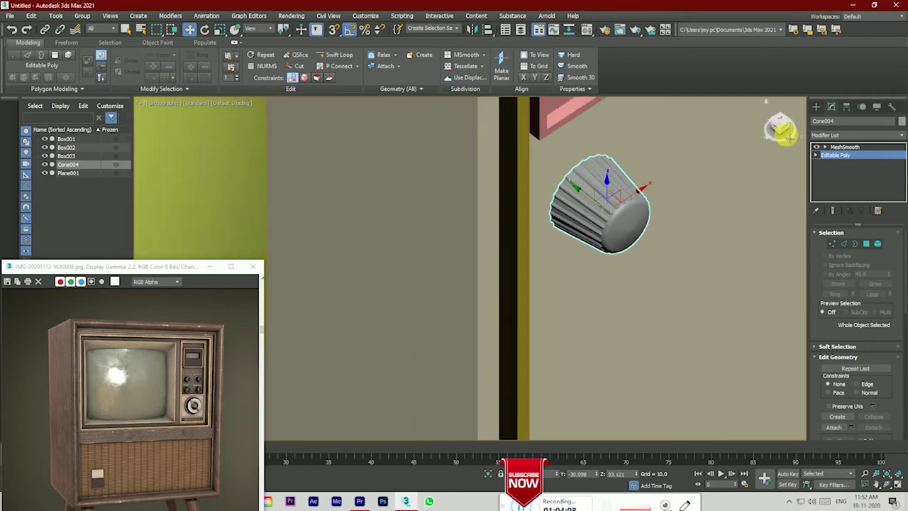
left_click(780, 126)
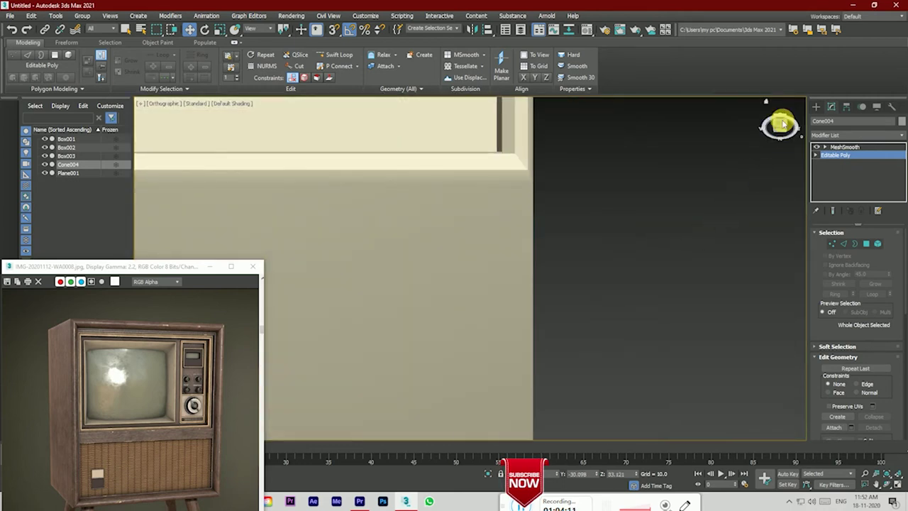
Step: In Front view, clone the knob to its right as an Instance
key("f")
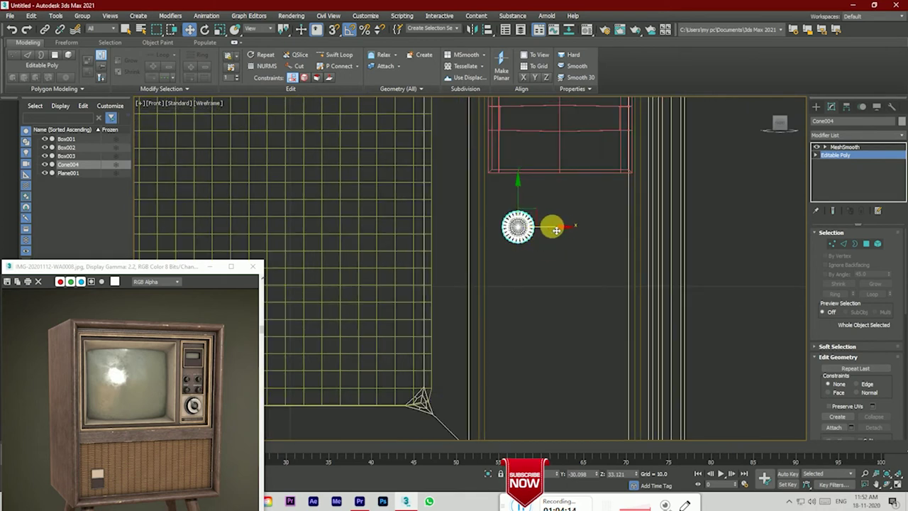
left_click_drag(557, 230, 635, 232, "shift")
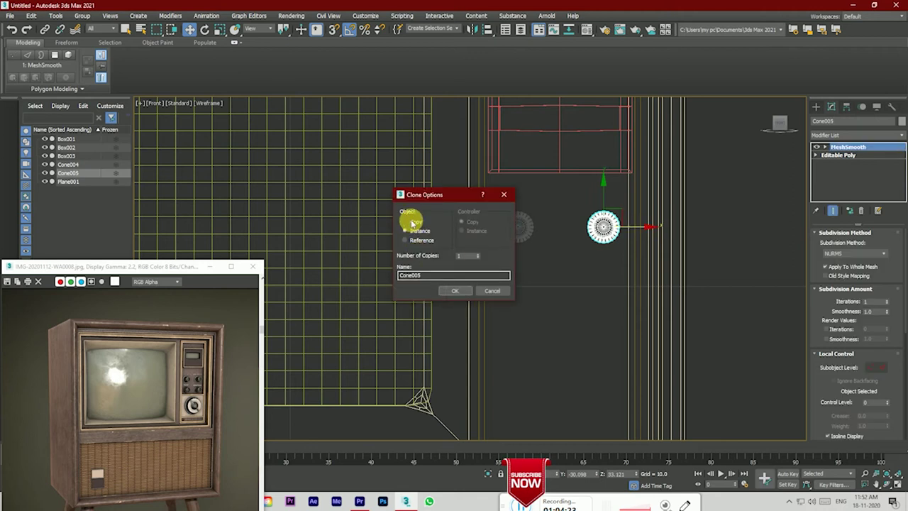
left_click(458, 289)
Step: Select both knobs and Shift-drag them down to instance a second row
left_click(520, 226)
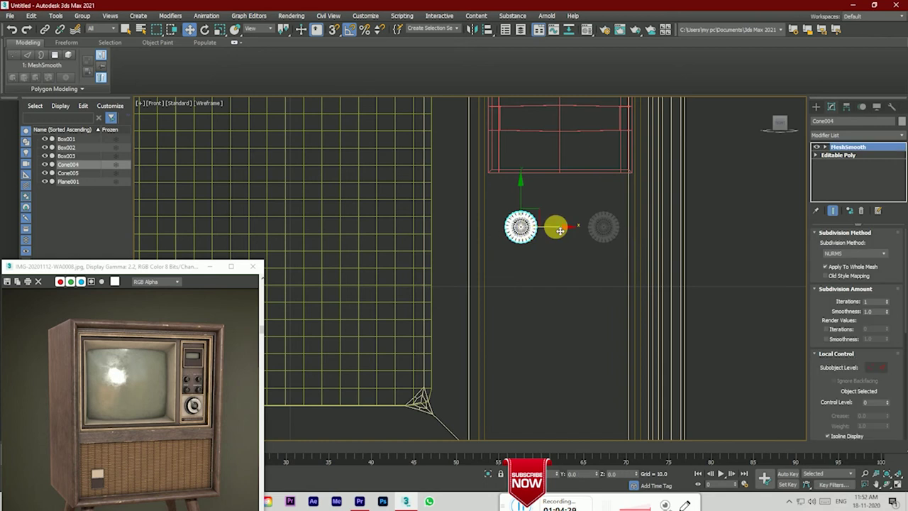
left_click(527, 248)
left_click(523, 235)
left_click(601, 229, "ctrl")
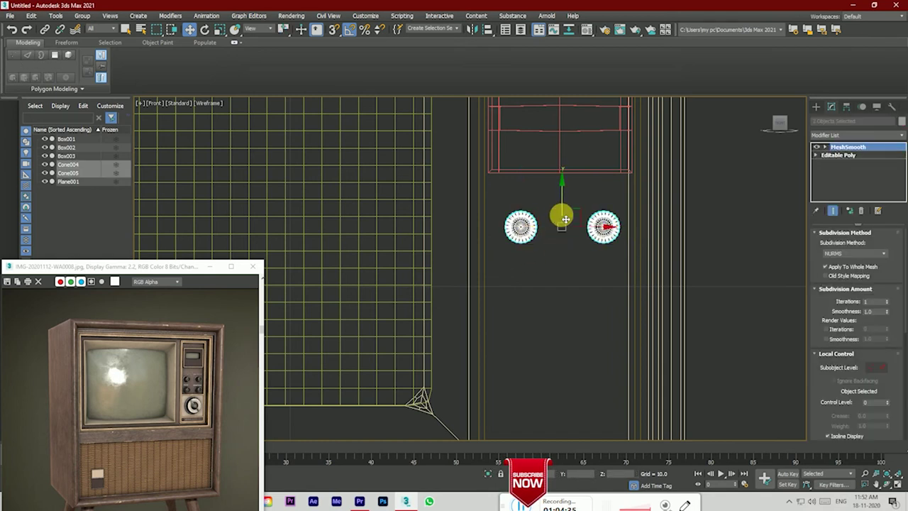
left_click_drag(567, 206, 569, 242)
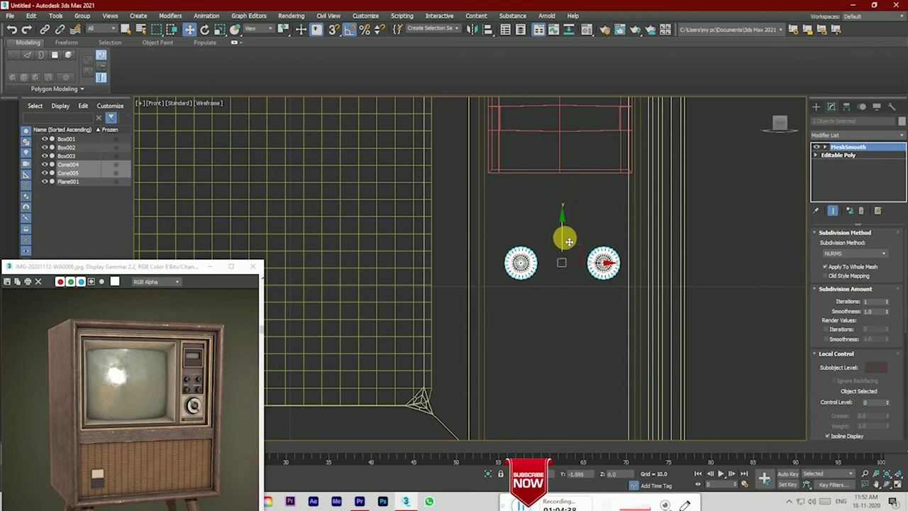
key("ctrl+z")
left_click_drag(565, 204, 567, 264, "shift")
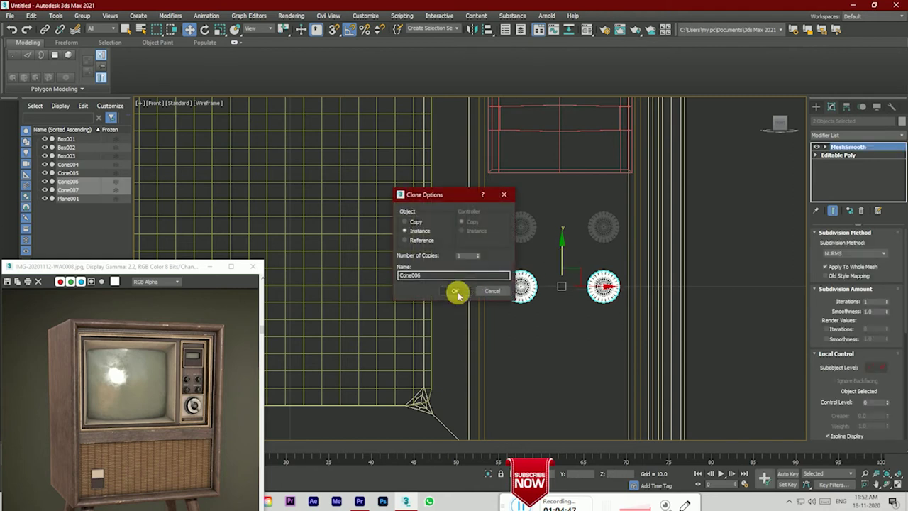
left_click(456, 291)
Step: Deselect, switch to the Perspective viewport, and set Edged Faces shading
left_click(708, 295)
scroll(708, 248, "down", 3)
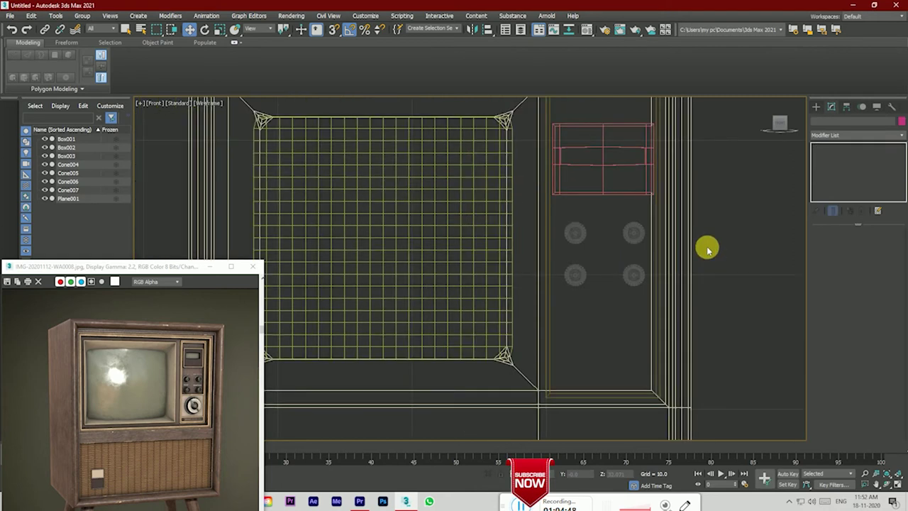
left_click(778, 127)
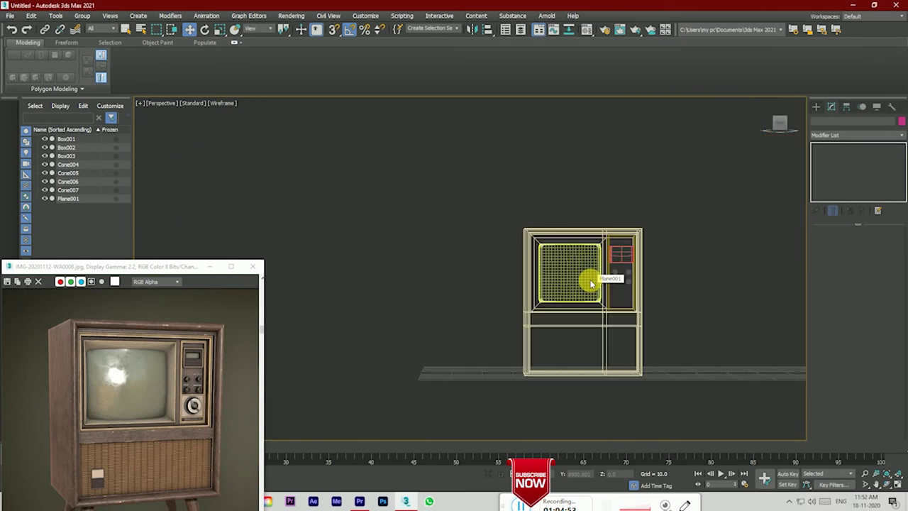
left_click(220, 103)
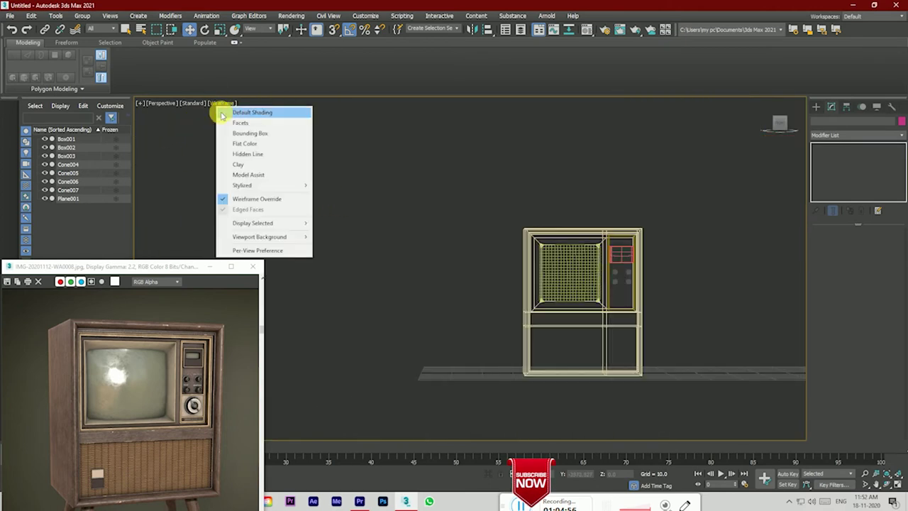
left_click(232, 113)
Step: Frame the whole TV in a straight front view with edge lines hidden
left_click(780, 126)
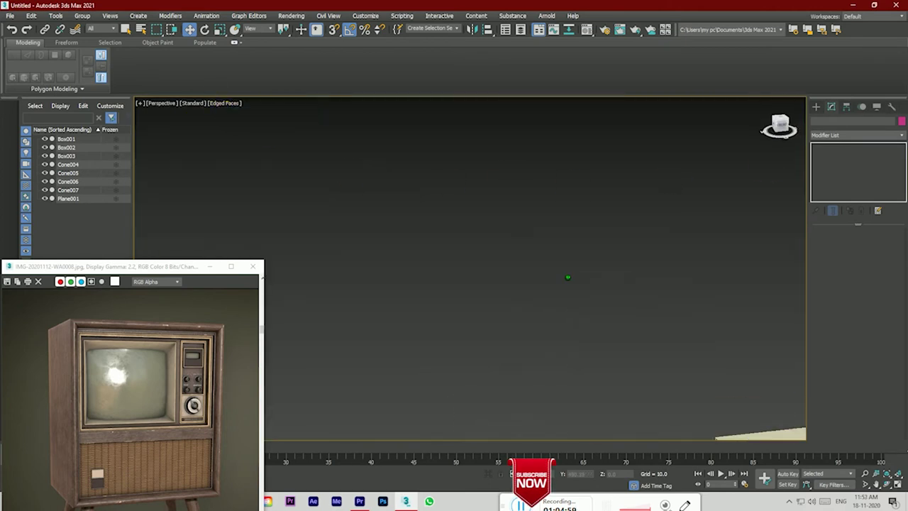
scroll(615, 301, "down", 5)
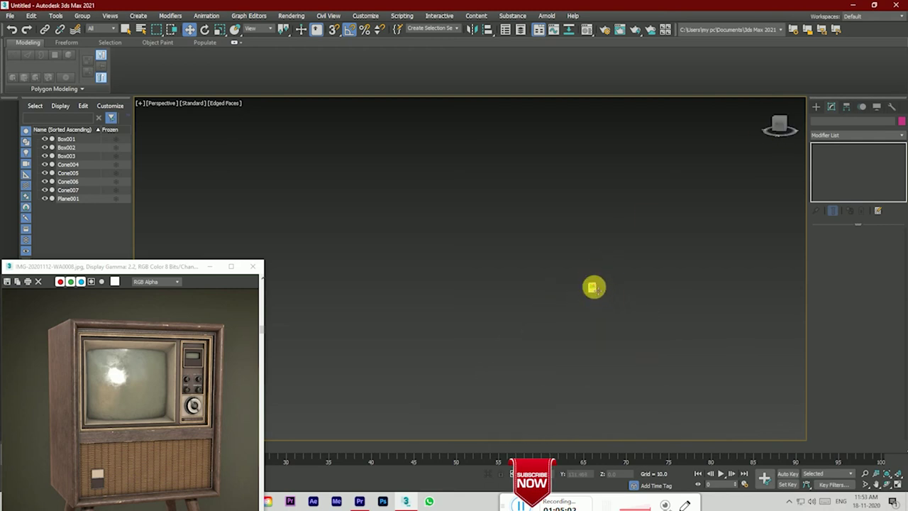
scroll(596, 280, "up", 2)
key("ctrl+a")
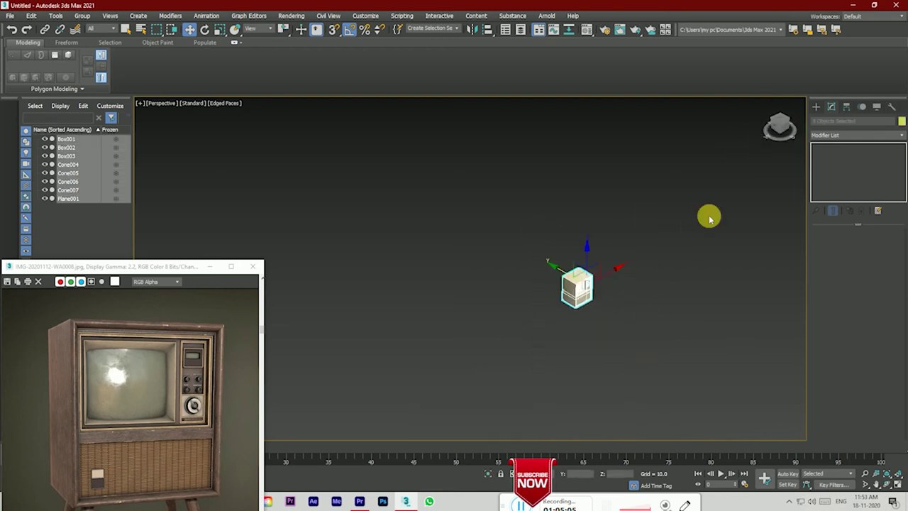
key("z")
left_click(674, 295)
scroll(653, 220, "down", 2)
key("F4")
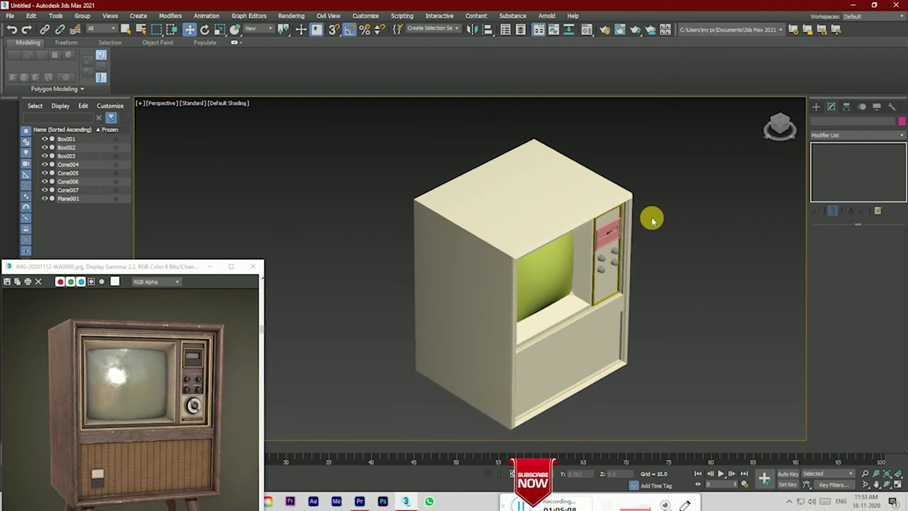
left_click(774, 136)
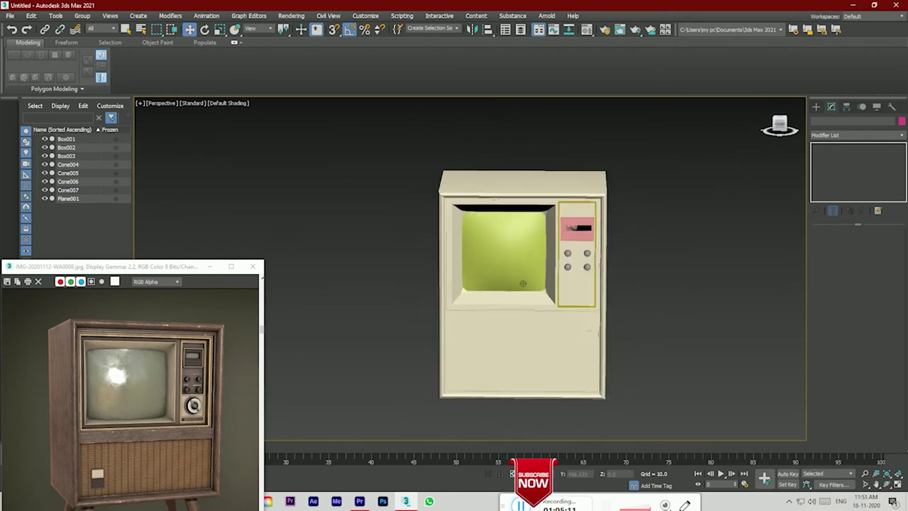
scroll(604, 245, "up", 3)
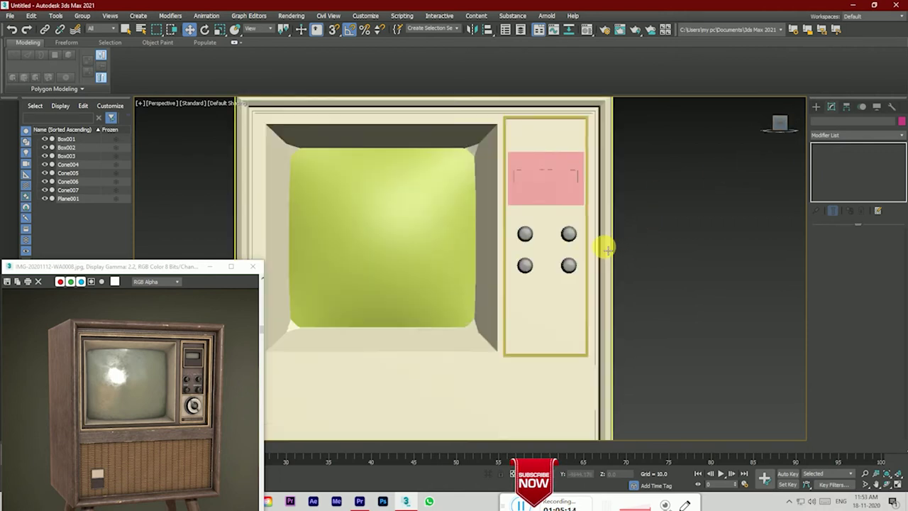
scroll(552, 228, "up", 2)
Step: Delete the two right-column knobs from the control panel
left_click(487, 226)
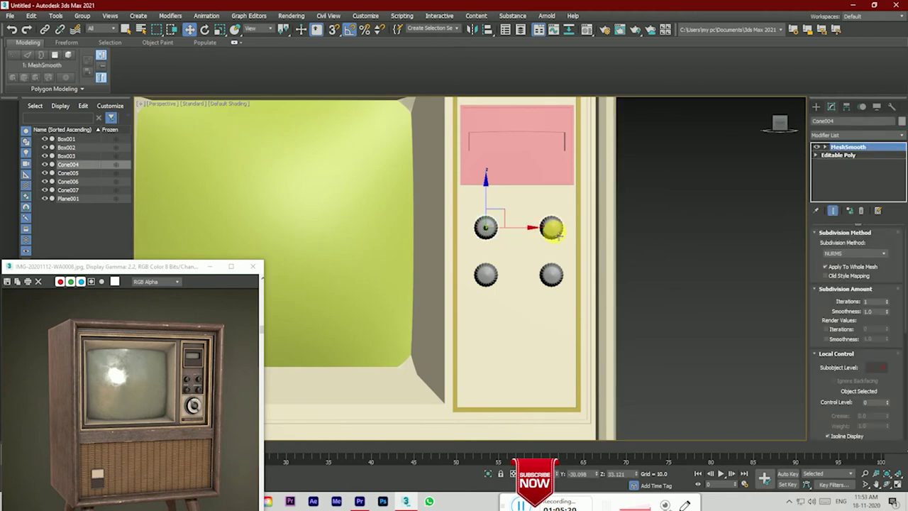
left_click(552, 227)
key("Delete")
left_click(552, 274)
key("Delete")
Step: Shift-move the left knob column to clone 2 more knob columns
left_click_drag(481, 278, 490, 248)
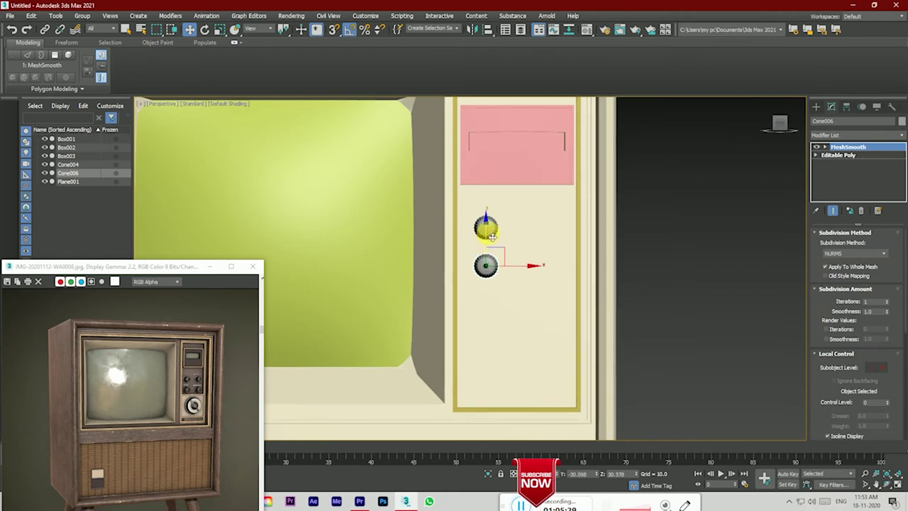
left_click(490, 228)
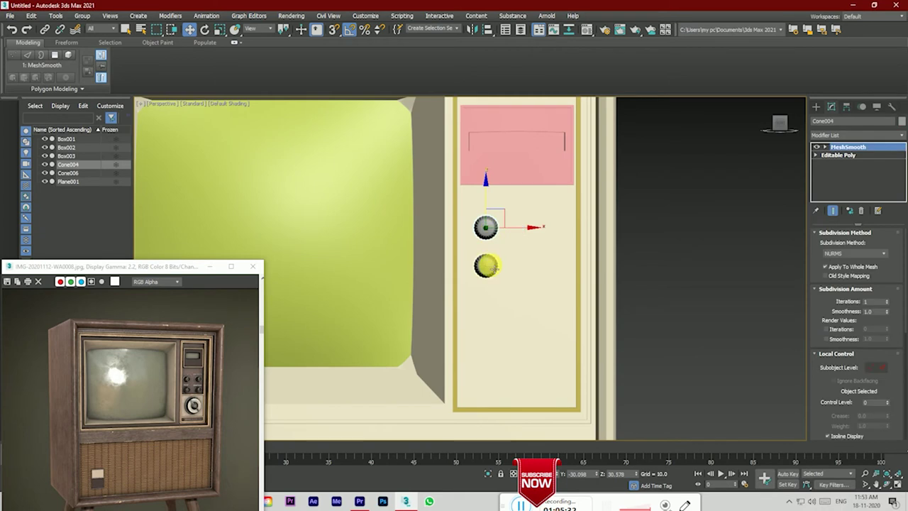
left_click(488, 267, "ctrl")
mouse_move(514, 248)
left_mouse_down()
mouse_move(506, 246)
mouse_move(541, 251)
mouse_move(531, 253)
left_mouse_up()
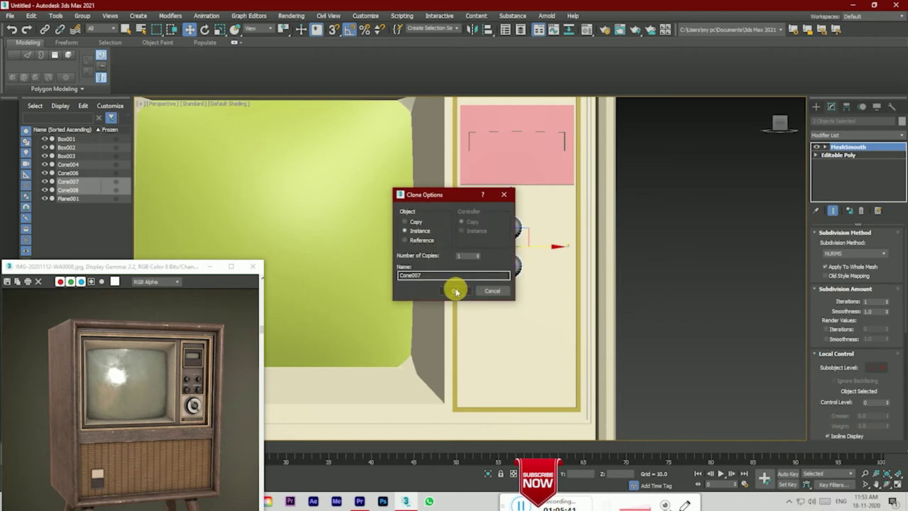
left_click(478, 253)
left_click(462, 291)
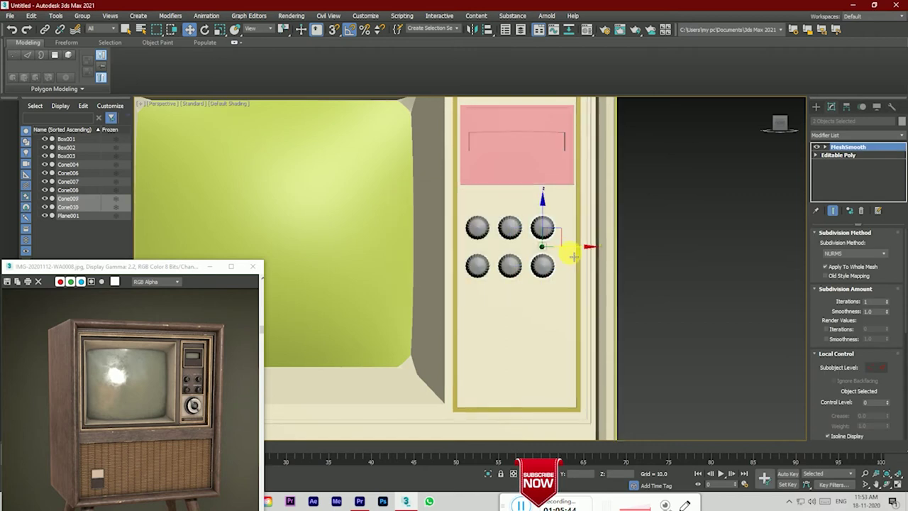
Step: Select all six knobs and centre them on the control panel
left_click(511, 227, "ctrl")
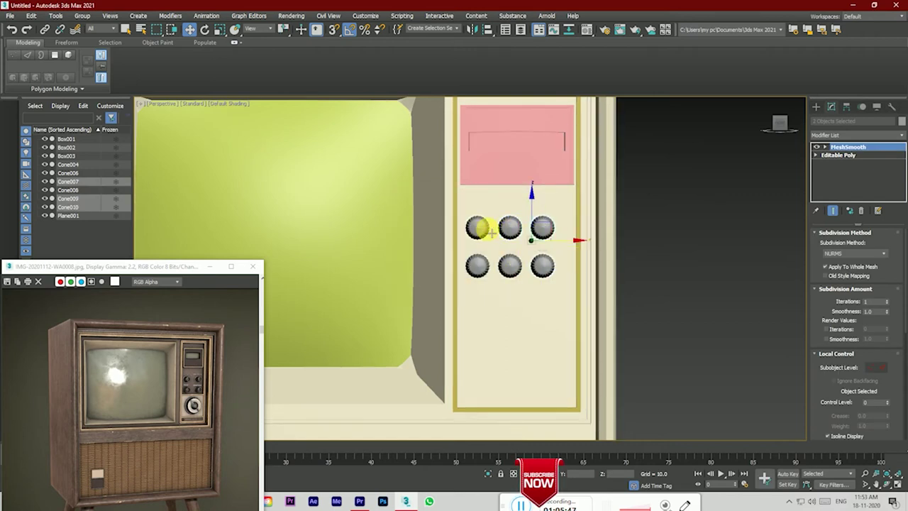
left_click(483, 267, "ctrl")
left_click(510, 266, "ctrl")
left_click(543, 266, "ctrl")
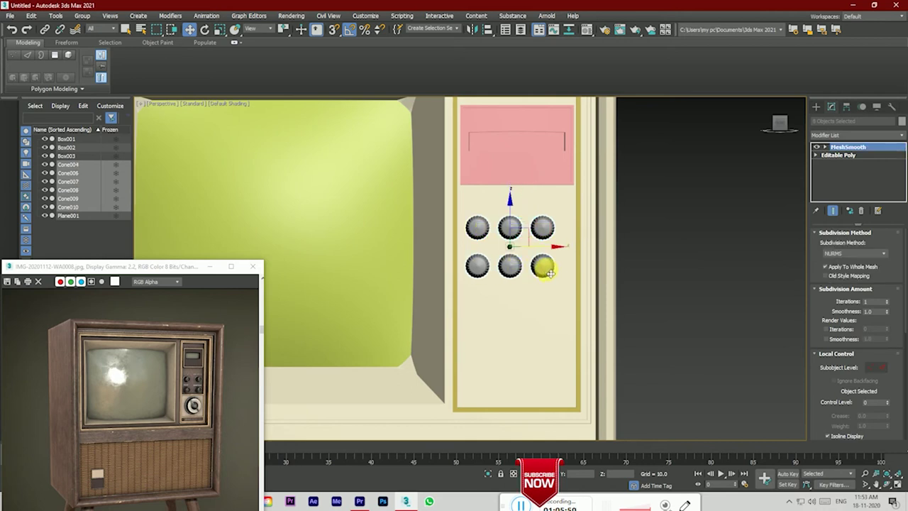
left_click_drag(548, 250, 553, 249)
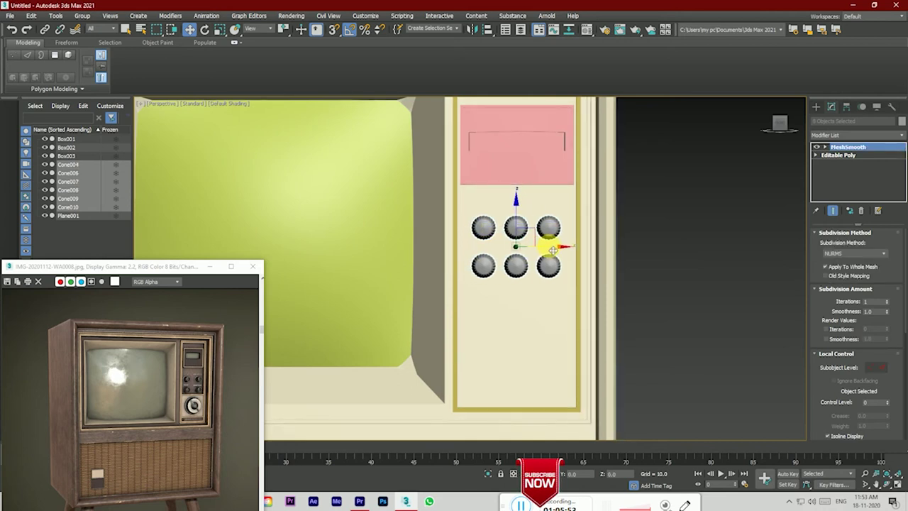
left_click(645, 266)
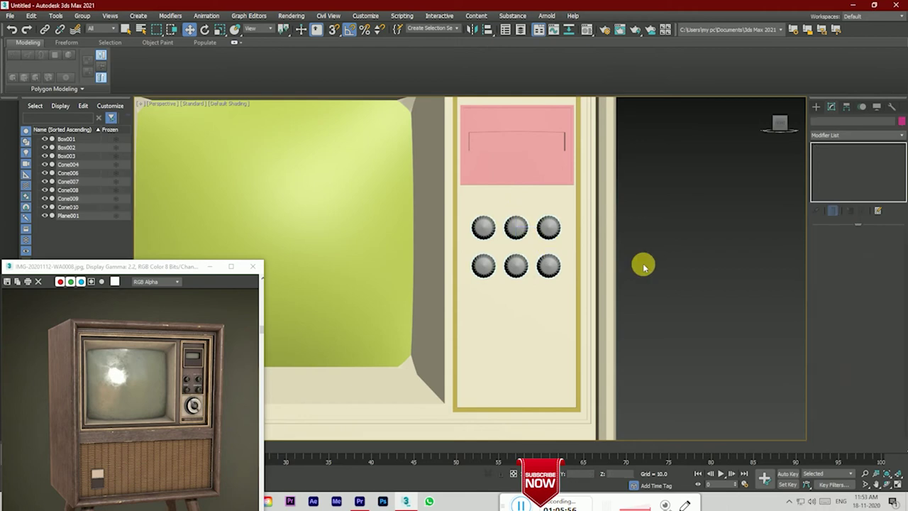
Step: Orbit around the TV to check the knob grid, then return to front view
scroll(655, 255, "down", 2)
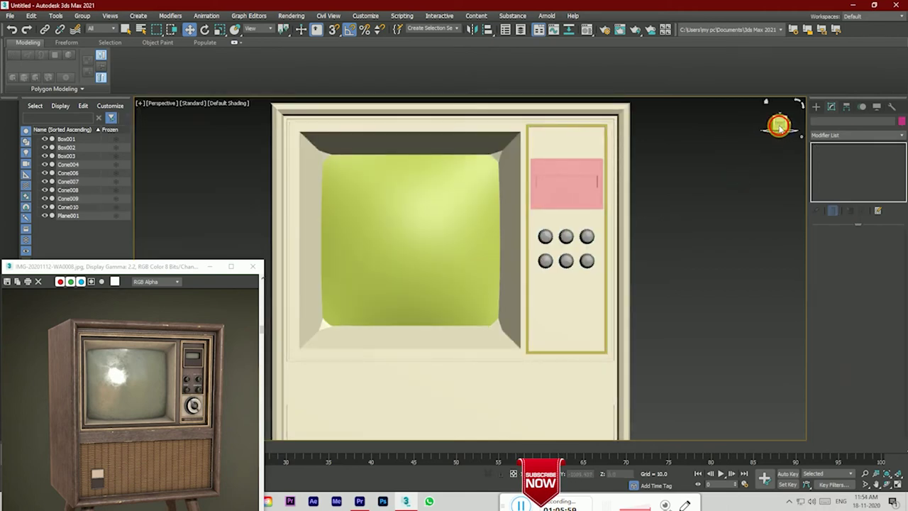
left_click_drag(779, 126, 780, 124)
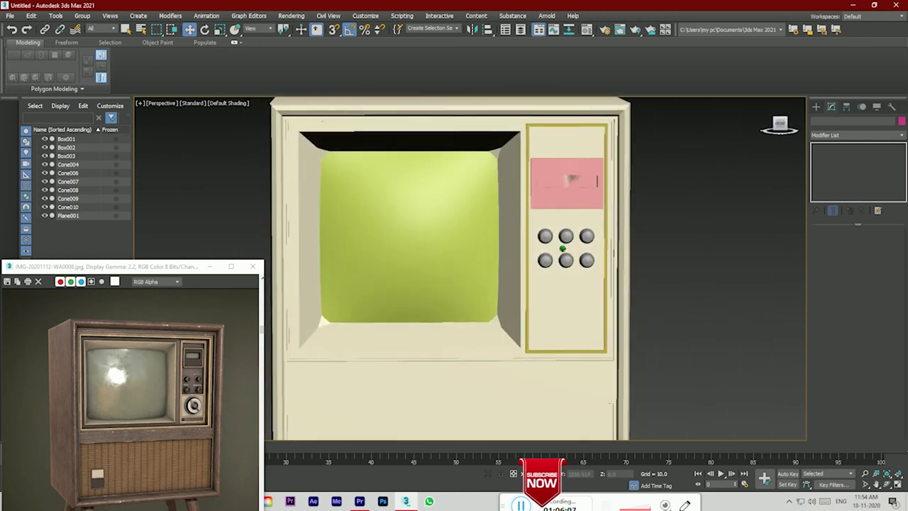
left_click(780, 122)
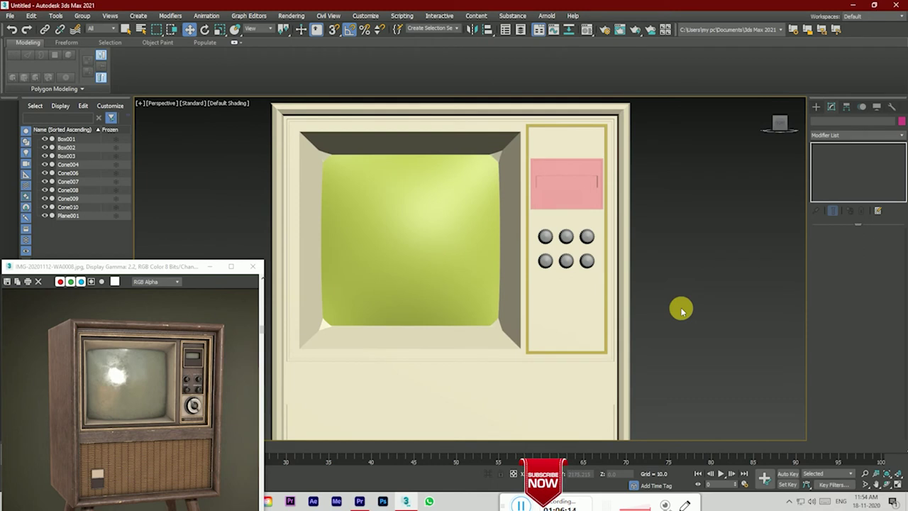
left_click_drag(779, 122, 771, 169)
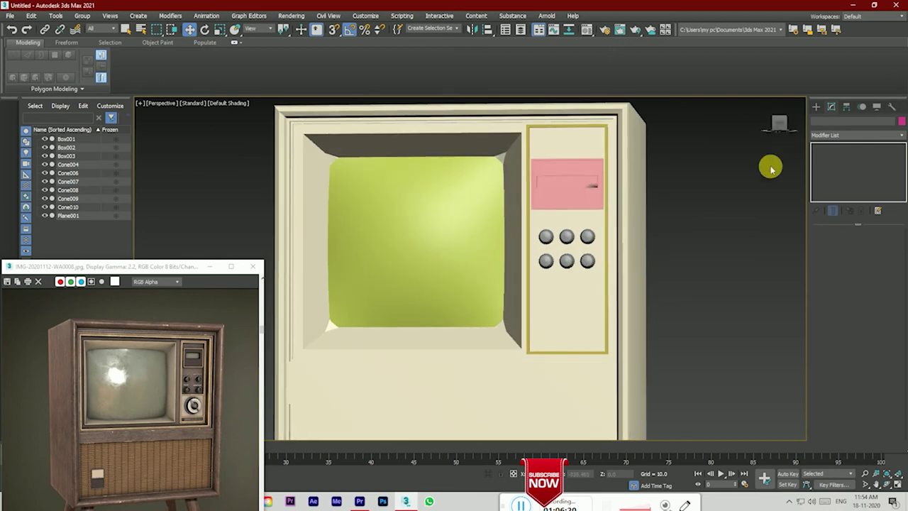
left_click(779, 122)
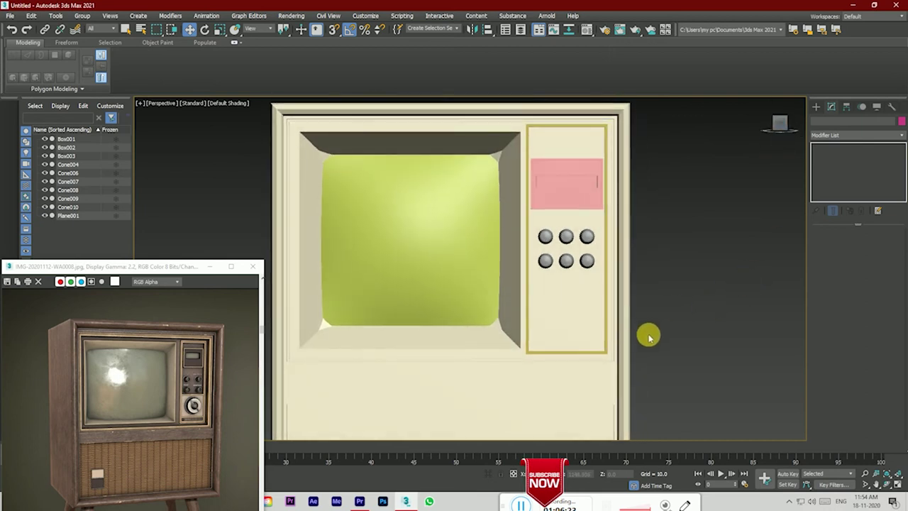
scroll(646, 337, "down", 2)
scroll(637, 326, "down", 2)
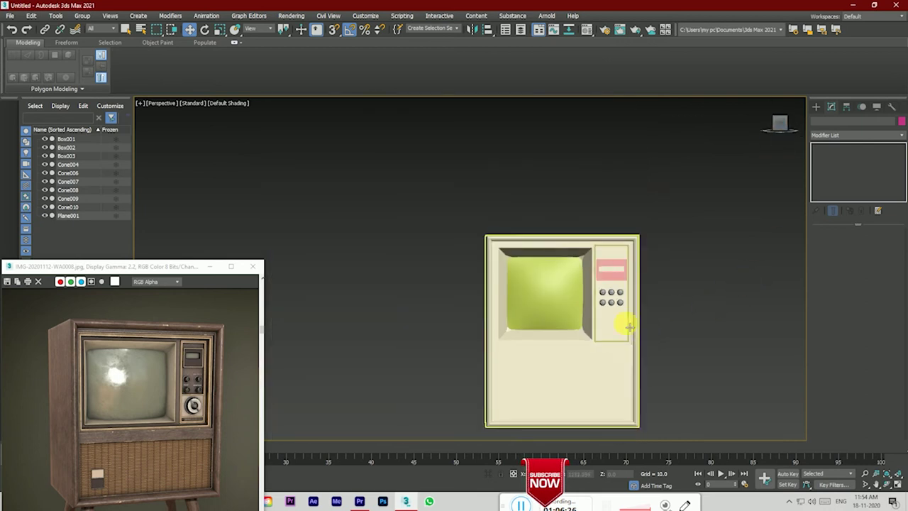
scroll(629, 334, "down", 2)
Step: Give the cabinet body a grey object colour while in Vertex editing
left_click(574, 355)
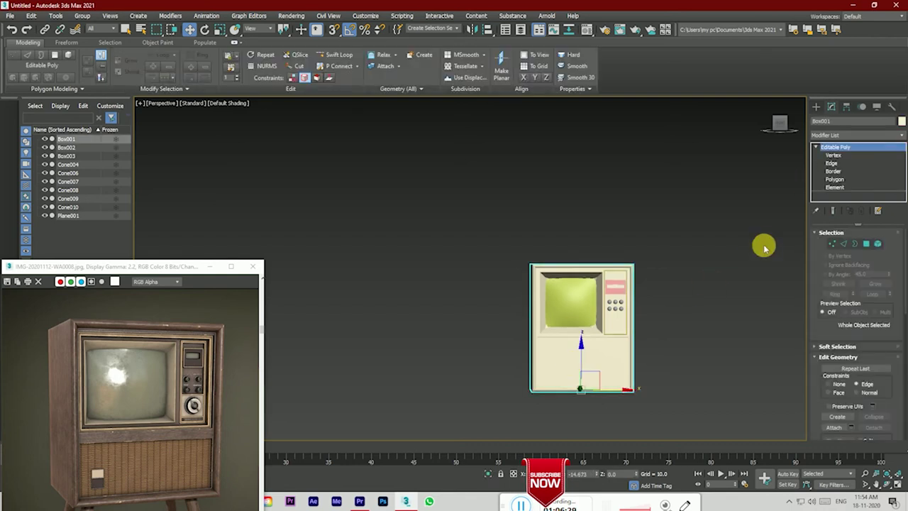
left_click(833, 243)
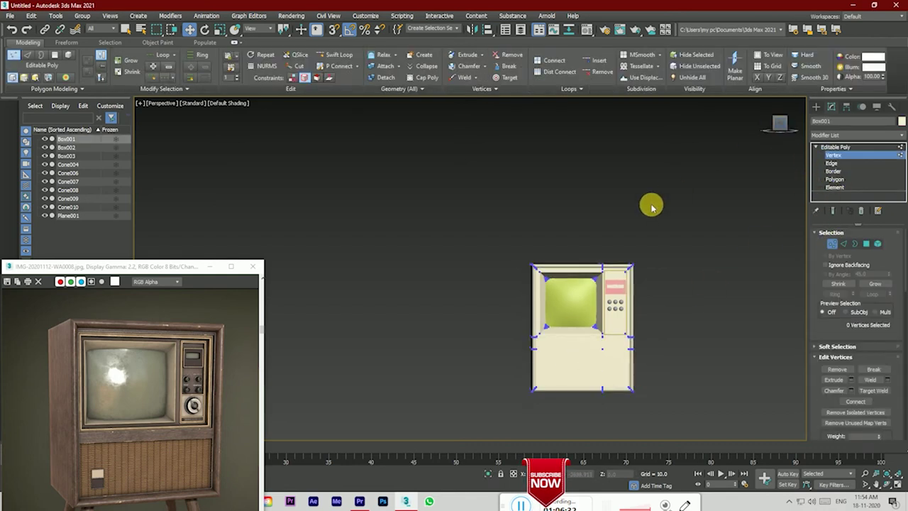
key("F4")
left_click_drag(676, 430, 677, 431)
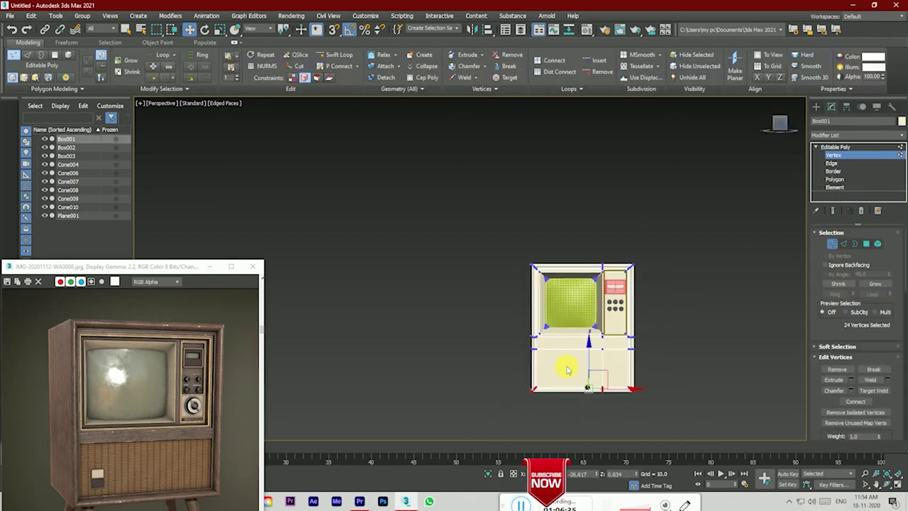
left_click_drag(590, 367, 591, 348)
scroll(823, 419, "down", 3)
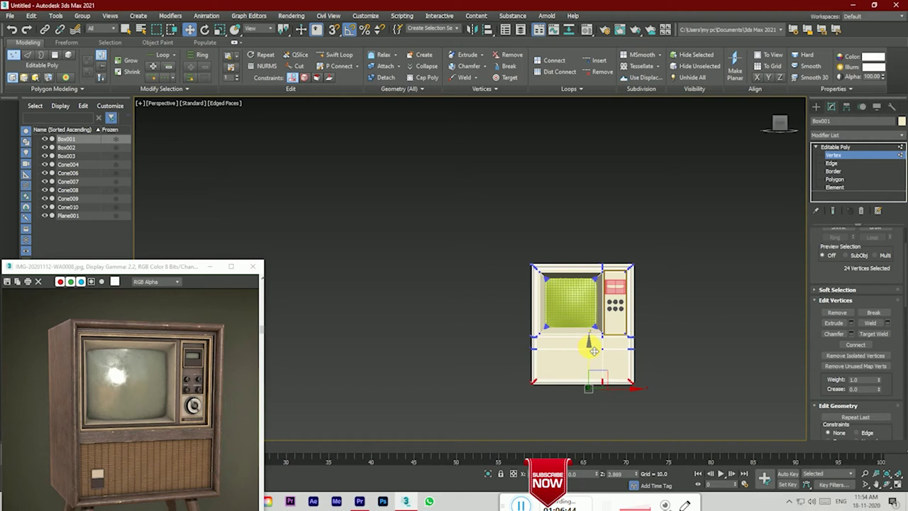
left_click(683, 436)
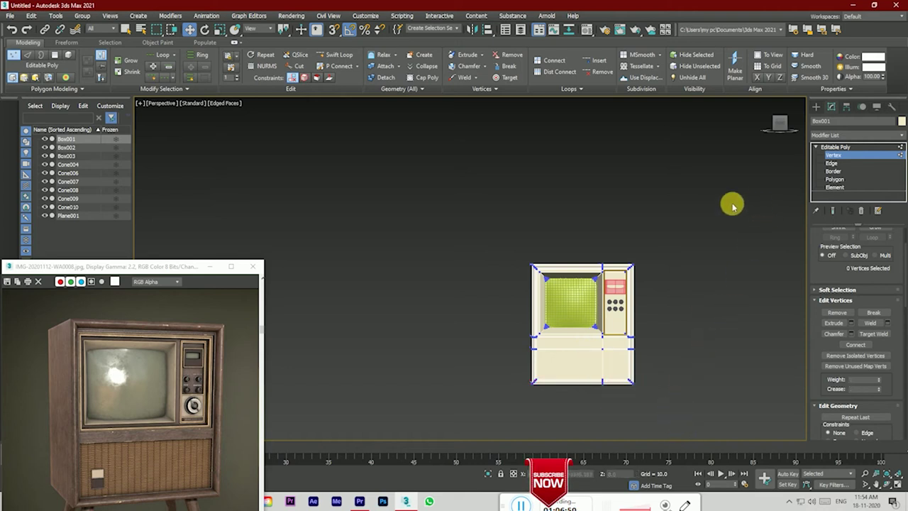
left_click_drag(779, 124, 778, 125)
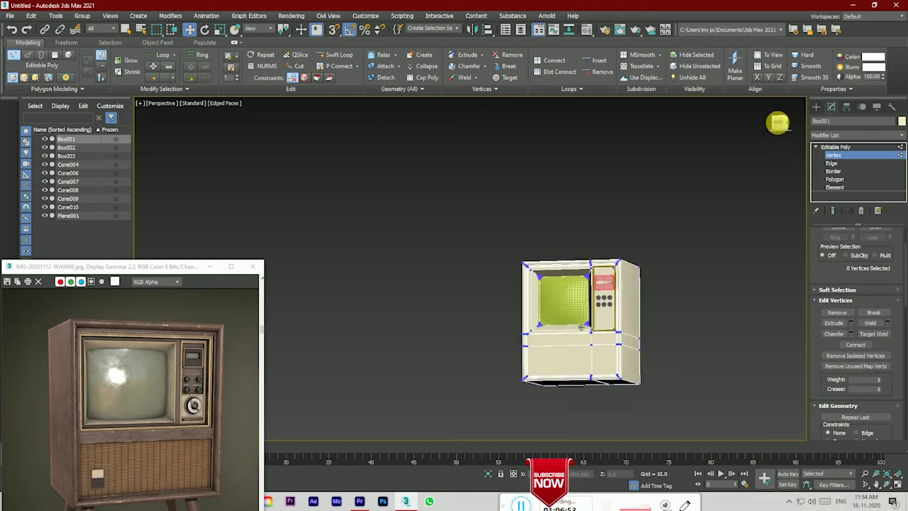
left_click_drag(450, 246, 677, 419)
left_click(902, 122)
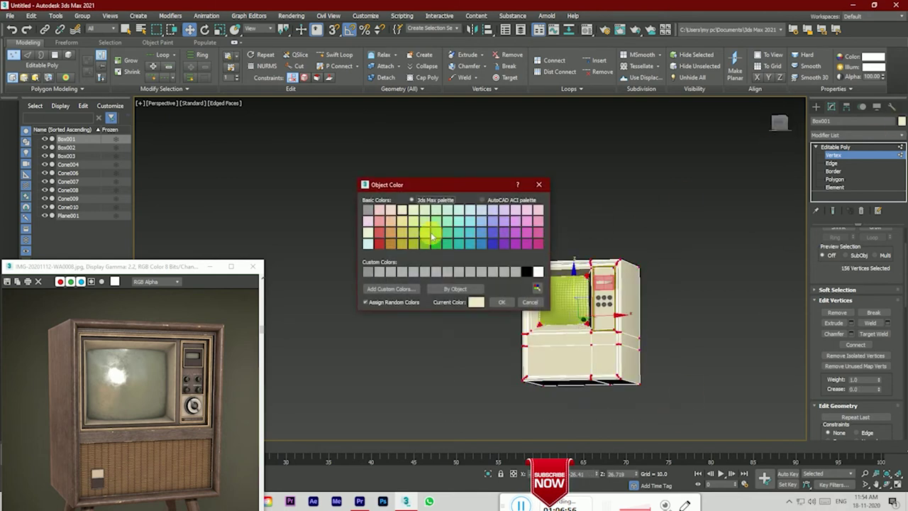
left_click(368, 272)
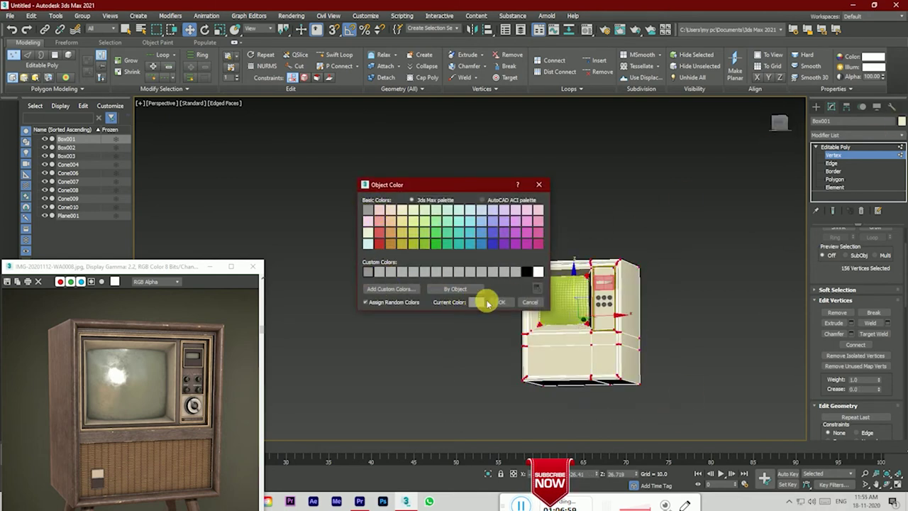
left_click(502, 302)
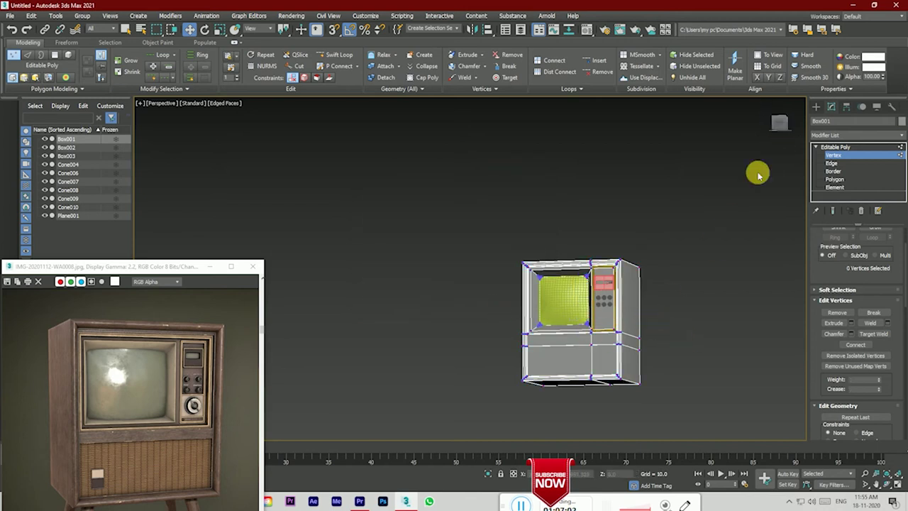
Step: Exit Vertex mode and apply the same grey colour to all TV objects
left_click(837, 146)
left_click_drag(428, 215, 747, 434)
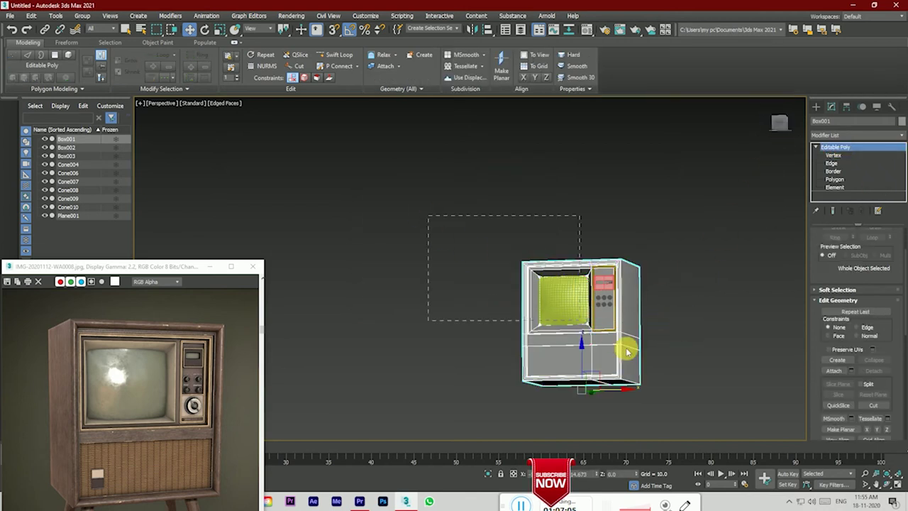
left_click(902, 121)
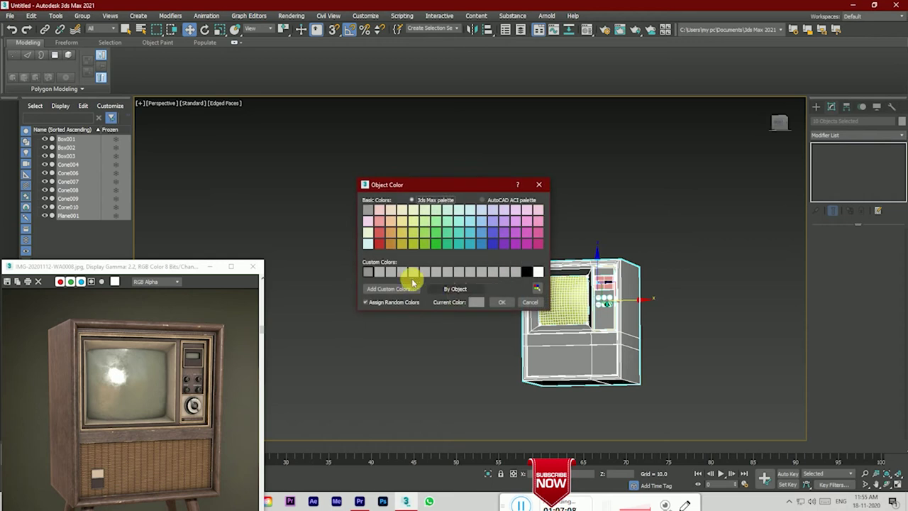
left_click(368, 269)
left_click(501, 302)
left_click(719, 339)
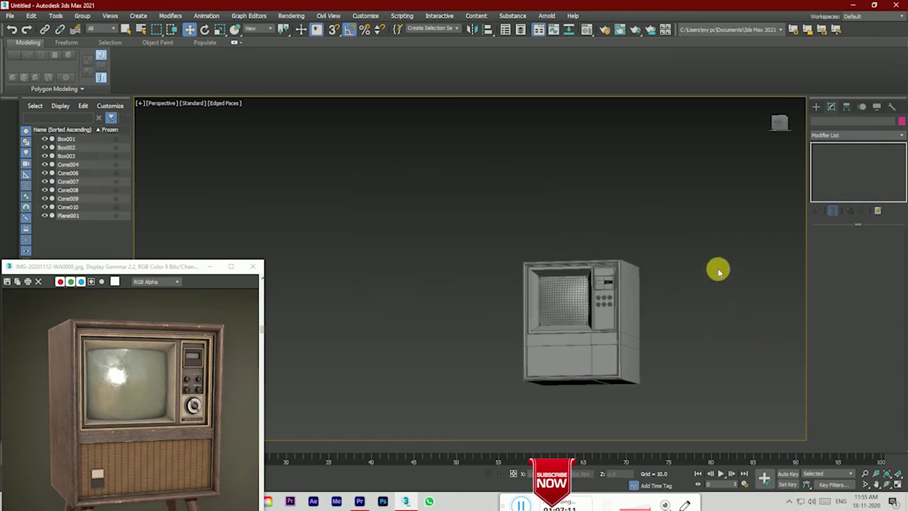
left_click_drag(777, 120, 780, 125)
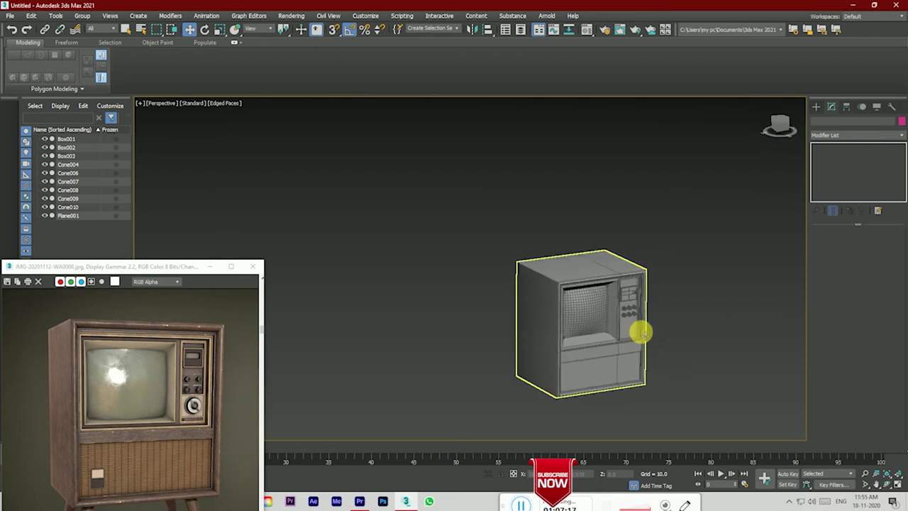
scroll(640, 329, "up", 3)
key("F4")
left_click_drag(778, 128, 781, 126)
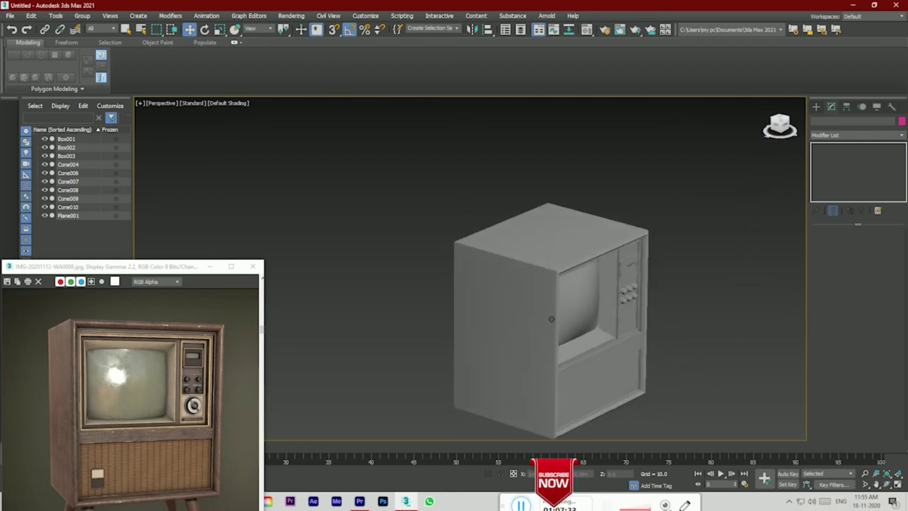
scroll(639, 304, "up", 3)
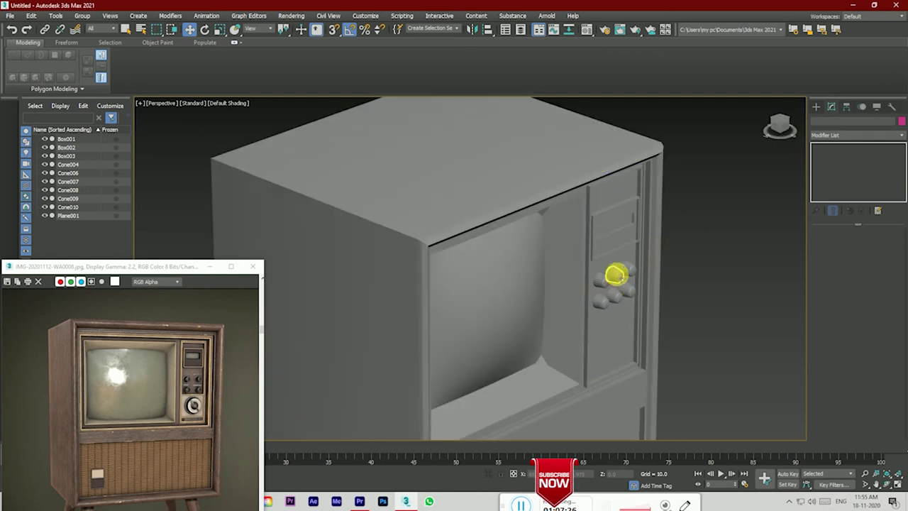
scroll(614, 274, "up", 4)
scroll(575, 296, "down", 4)
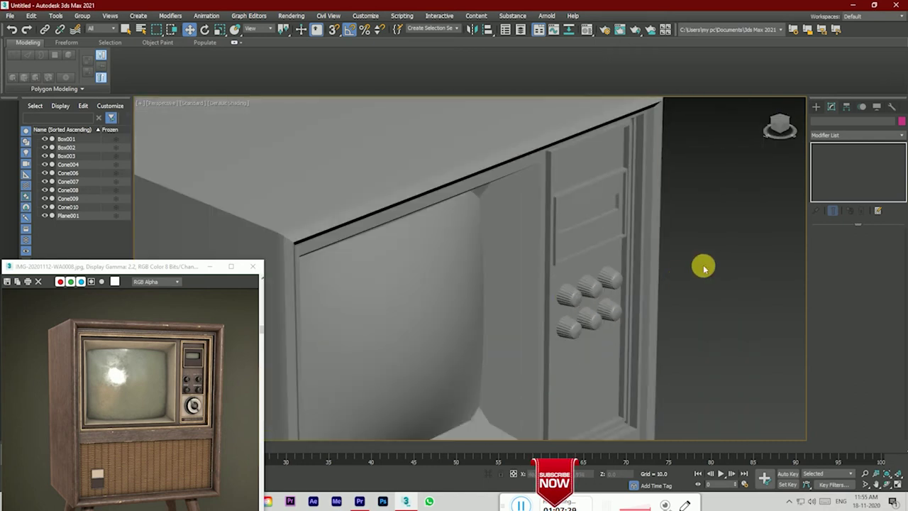
left_click_drag(780, 132, 783, 130)
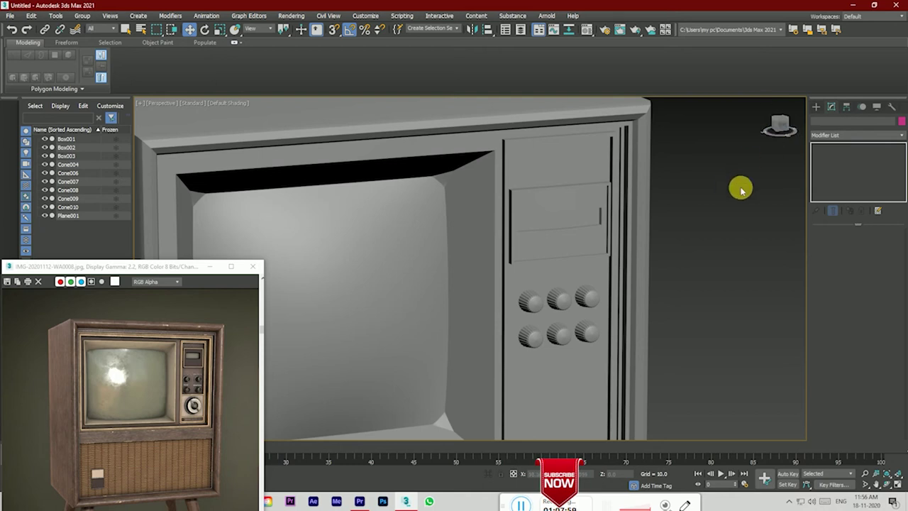
mouse_move(785, 125)
left_mouse_down()
mouse_move(318, 376)
mouse_move(329, 379)
mouse_move(724, 158)
mouse_move(640, 280)
left_mouse_up()
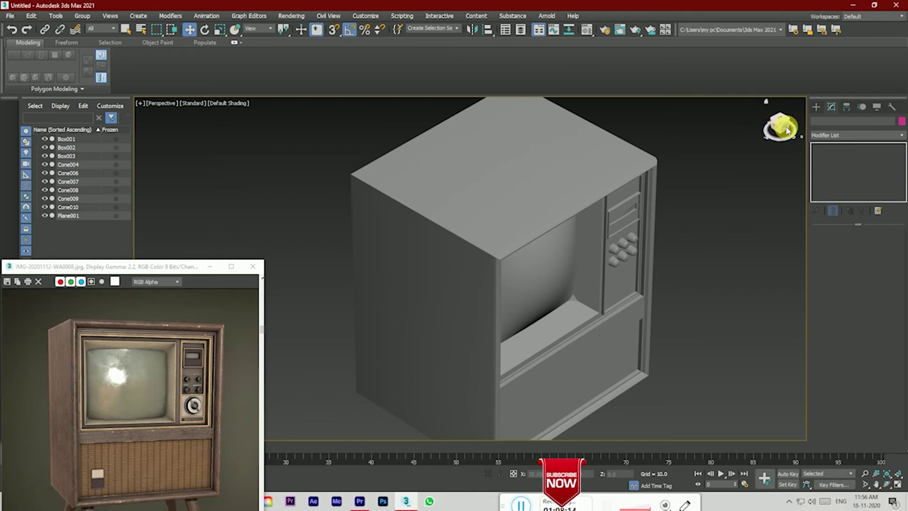
left_click_drag(787, 130, 328, 326)
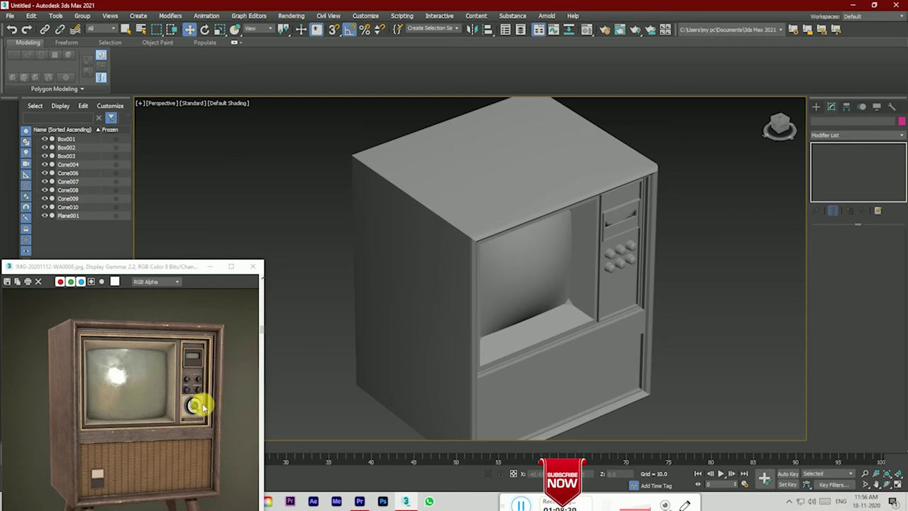
scroll(202, 419, "up", 2)
mouse_move(785, 129)
left_mouse_down()
mouse_move(504, 278)
mouse_move(743, 174)
left_mouse_up()
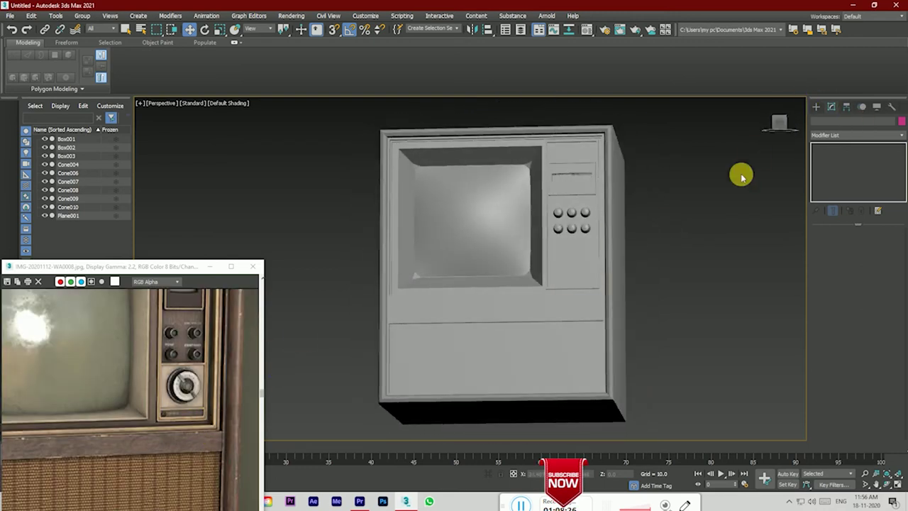
left_click(596, 268)
scroll(567, 258, "up", 3)
left_click(501, 228)
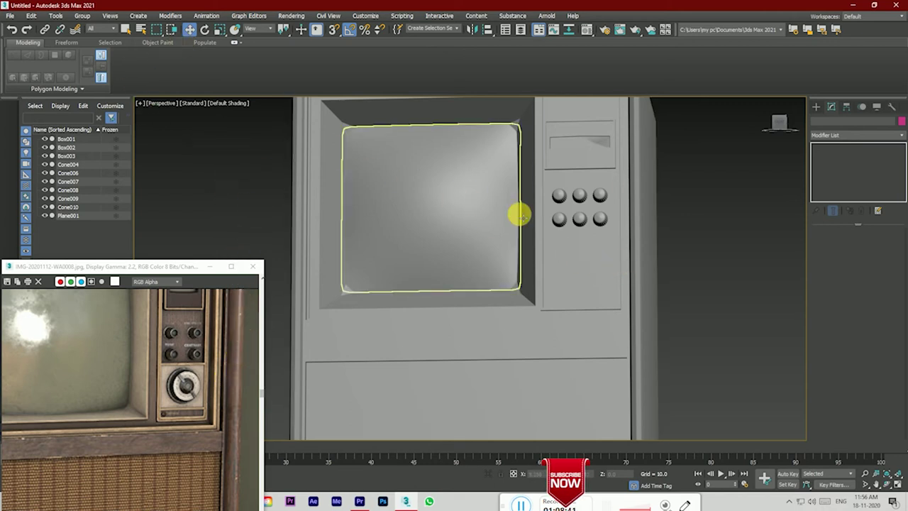
Step: Hide cabinet Box001 and select panel Box002's 8 vertical edges in front view
left_click(618, 257)
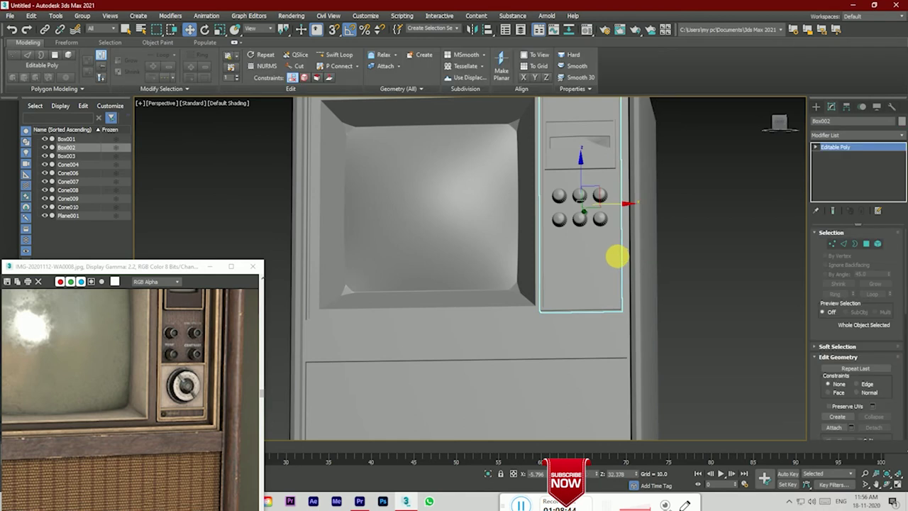
left_click_drag(779, 119, 752, 124)
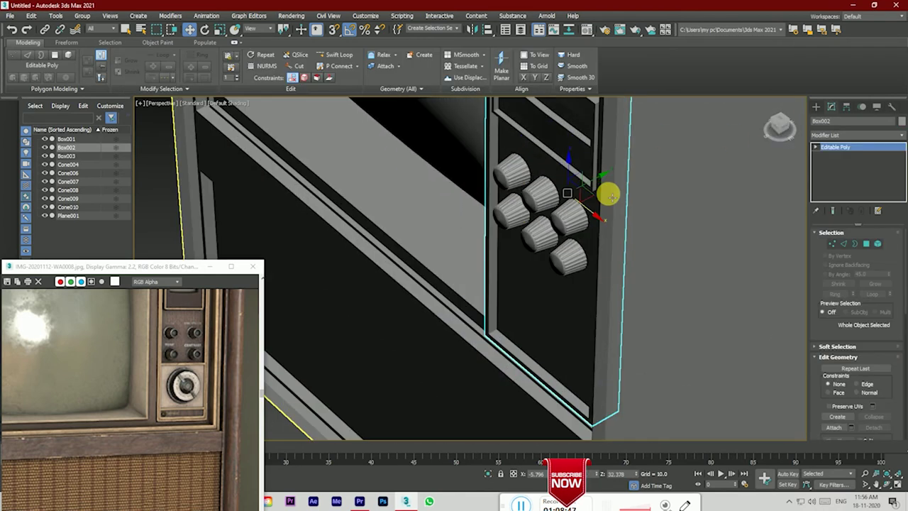
scroll(602, 183, "up", 4)
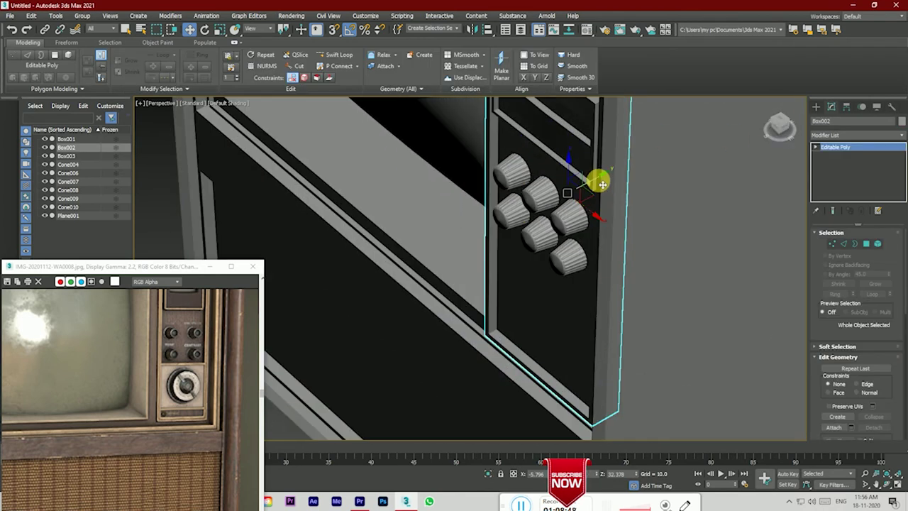
left_click(276, 430)
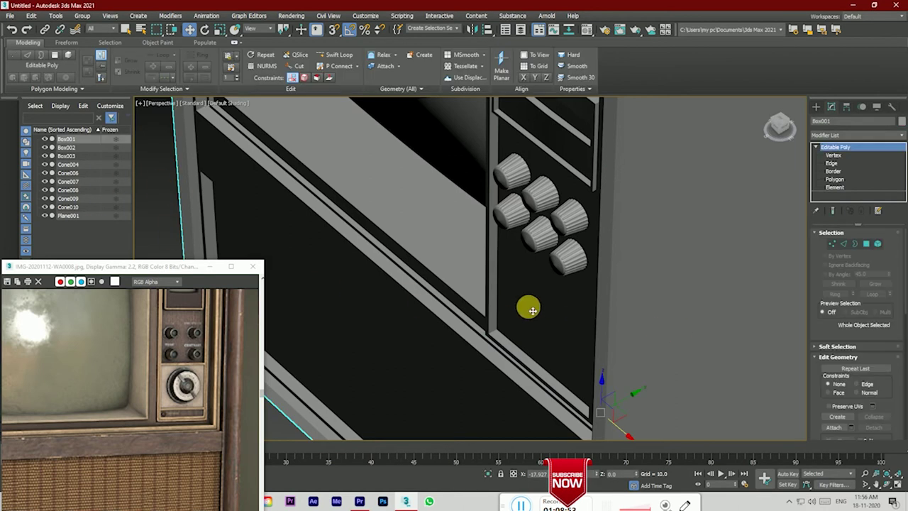
left_click(45, 140)
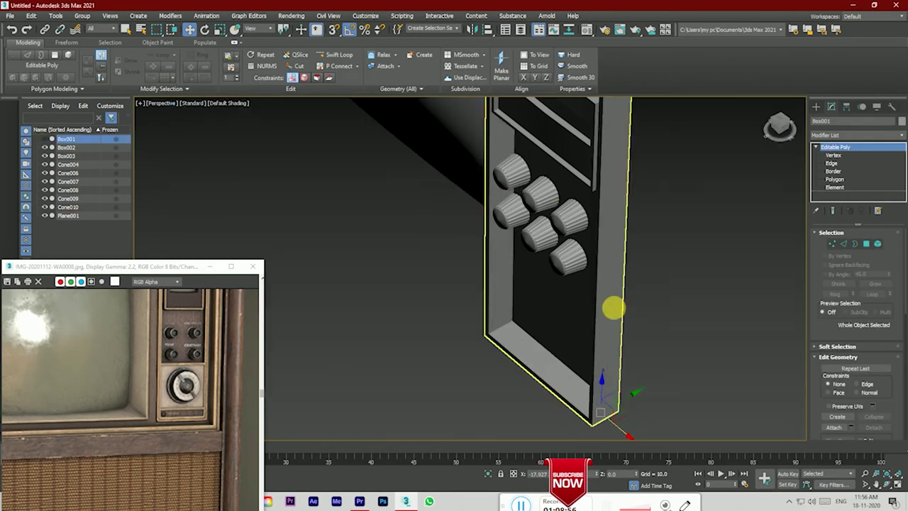
left_click(603, 307)
left_click(843, 243)
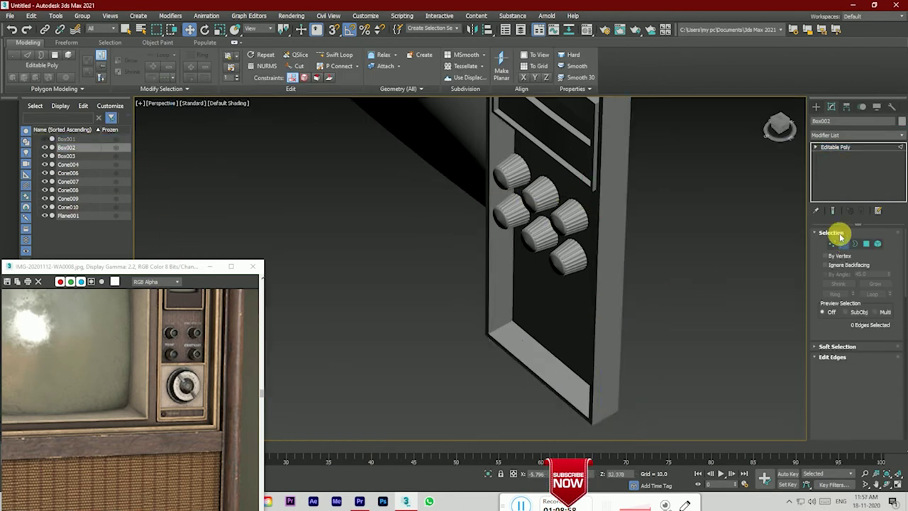
left_click(778, 126)
left_click_drag(698, 294, 442, 297)
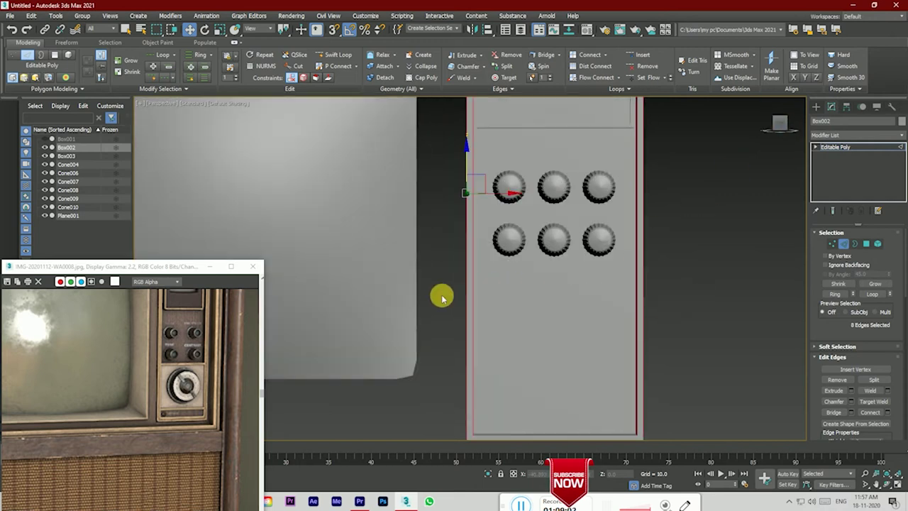
key("F4")
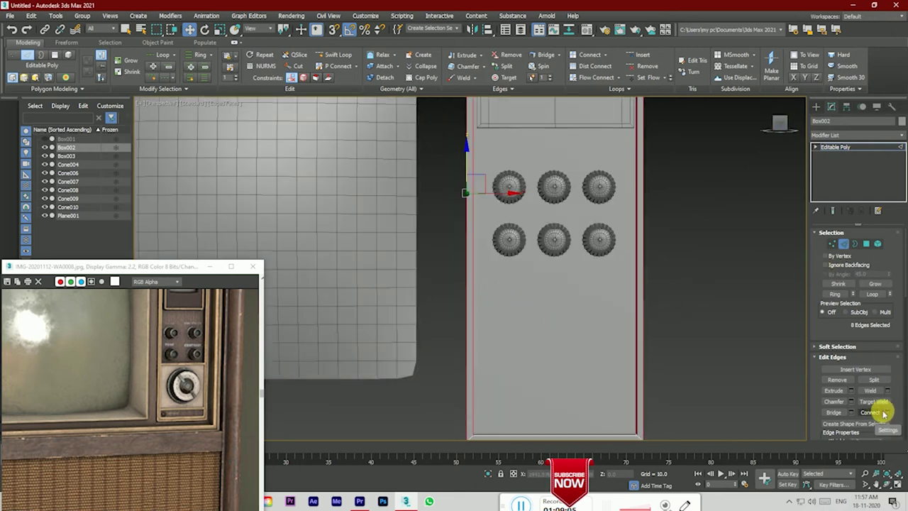
Step: Connect a horizontal edge loop and move it just below the knobs
left_click(871, 412)
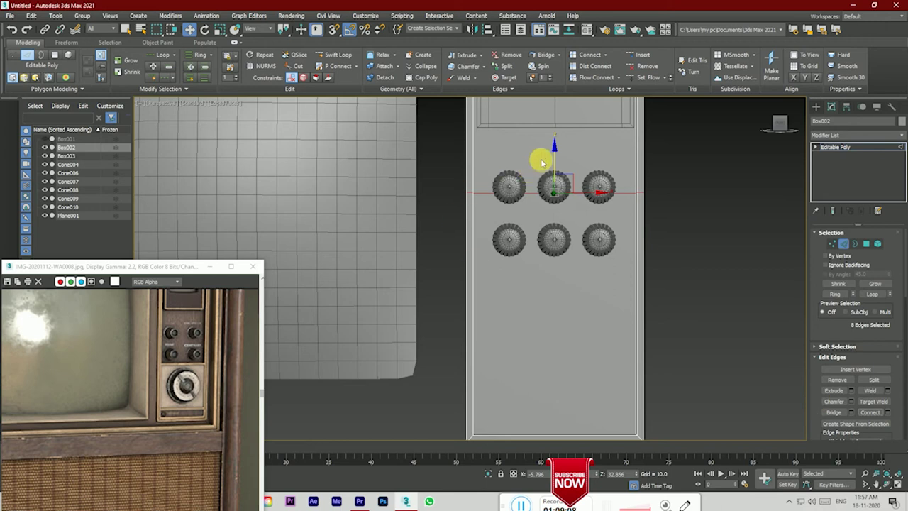
mouse_move(559, 166)
left_mouse_down()
mouse_move(553, 278)
mouse_move(556, 255)
mouse_move(563, 262)
left_mouse_up()
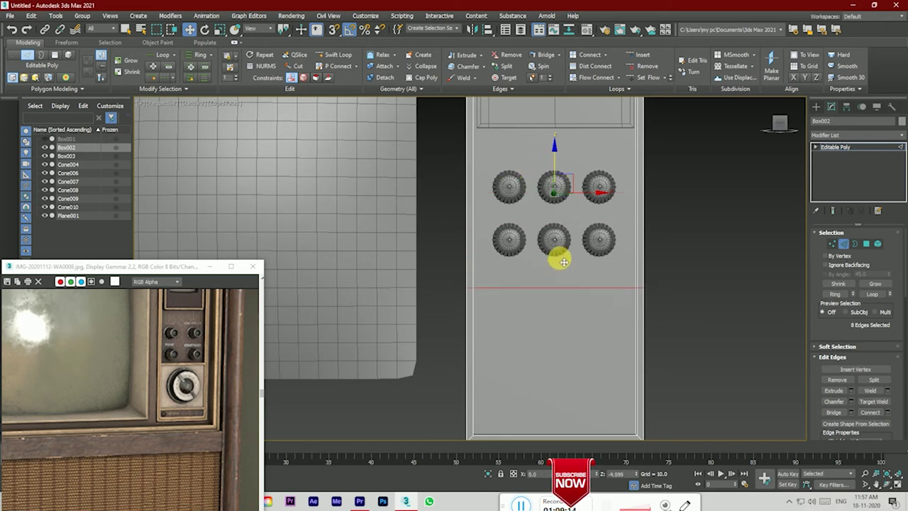
left_click(702, 345)
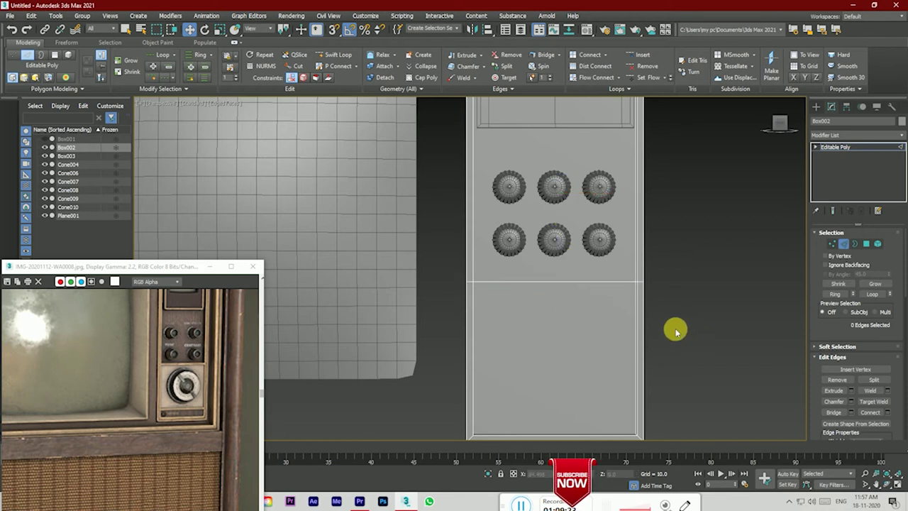
scroll(676, 332, "down", 3)
scroll(672, 347, "up", 3)
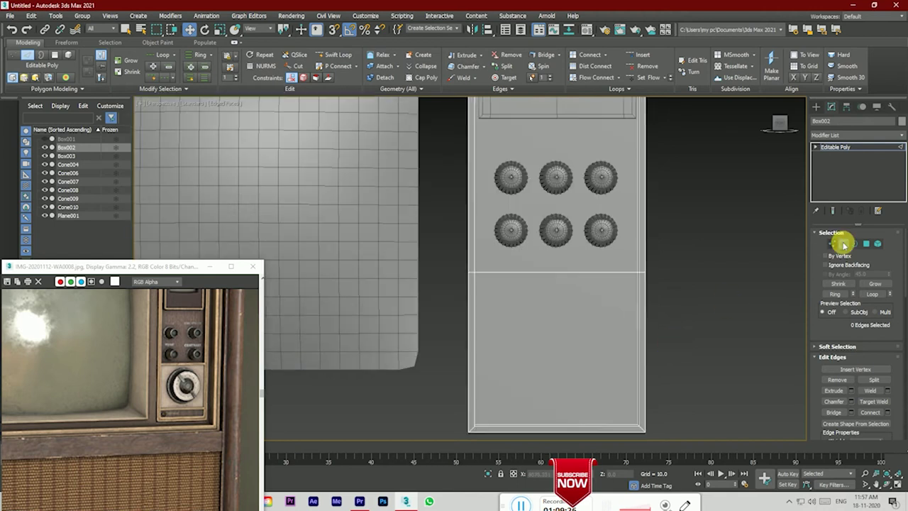
Step: Connect a second loop at slide 70, then scale both loops closer together
left_click_drag(448, 298, 708, 337)
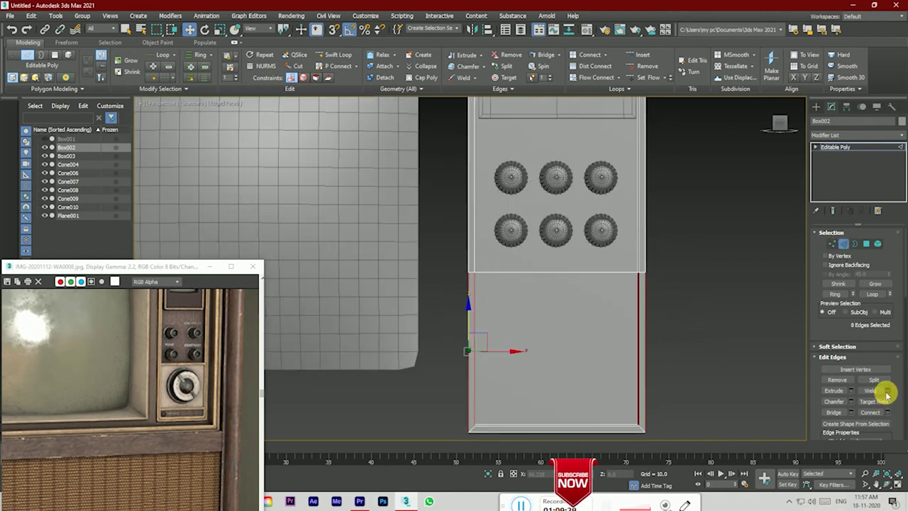
left_click(888, 413)
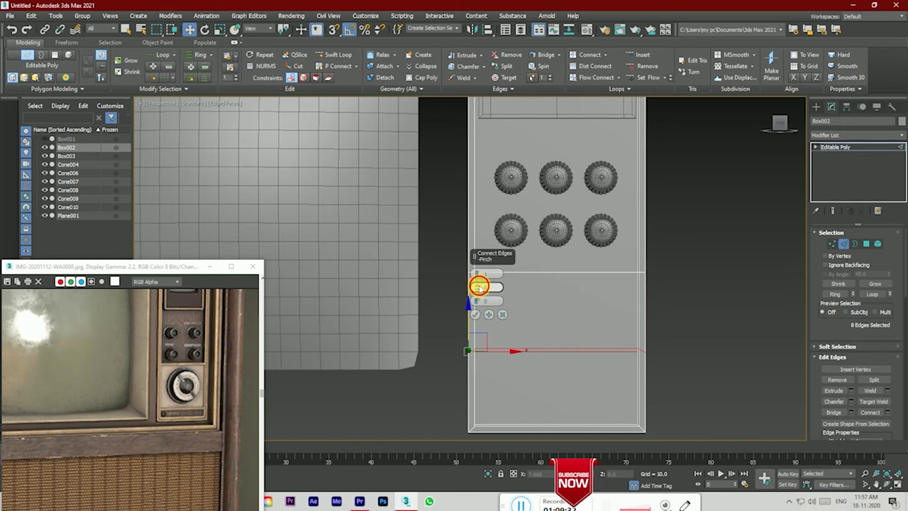
left_click_drag(477, 301, 483, 129)
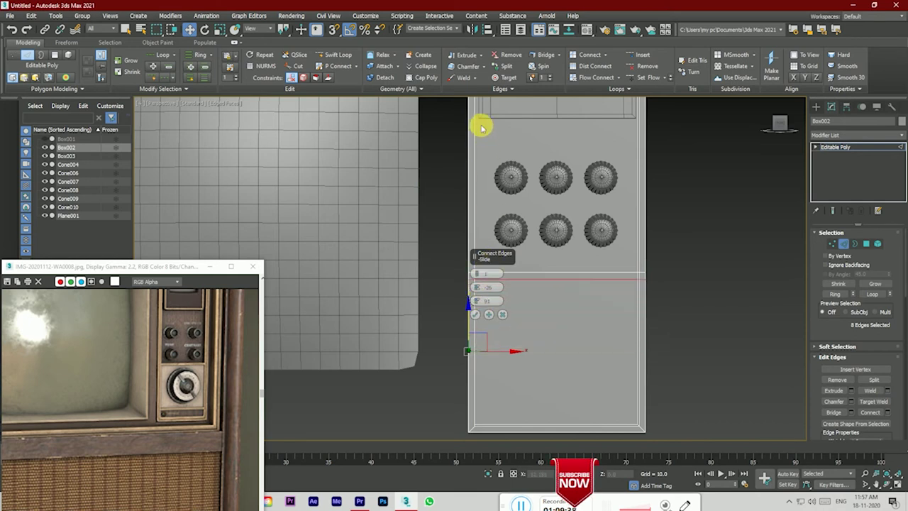
left_click(475, 315)
left_click(220, 29)
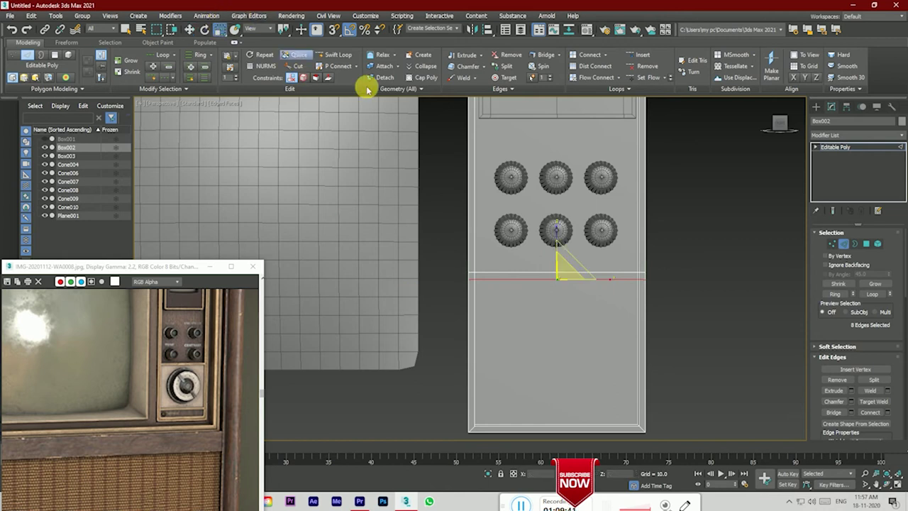
left_click_drag(556, 229, 560, 293)
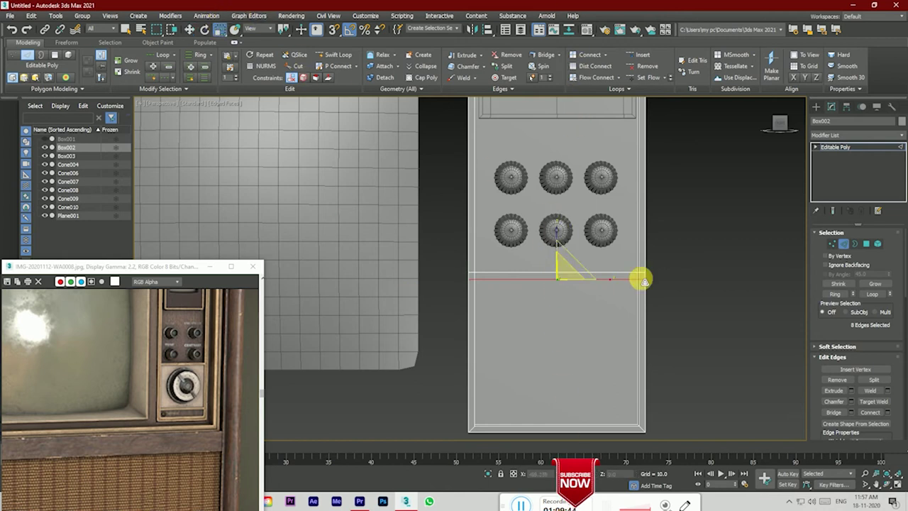
left_click(698, 335)
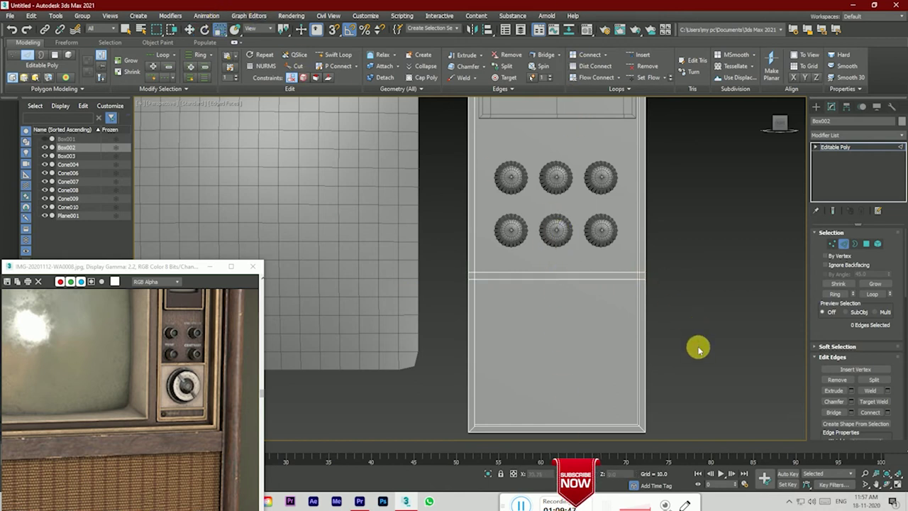
left_click_drag(777, 124, 782, 127)
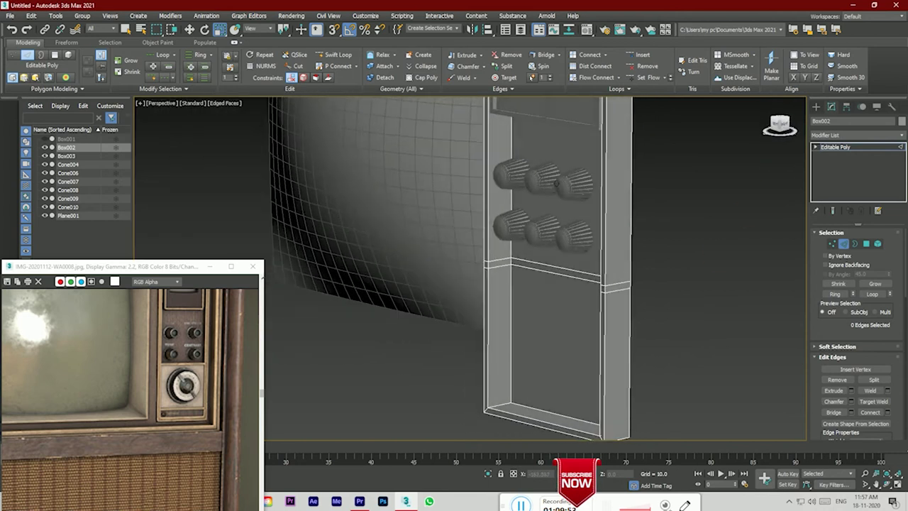
Step: Enable Target Weld on Box002's vertices and weld the left and right side vertices
left_click(832, 244)
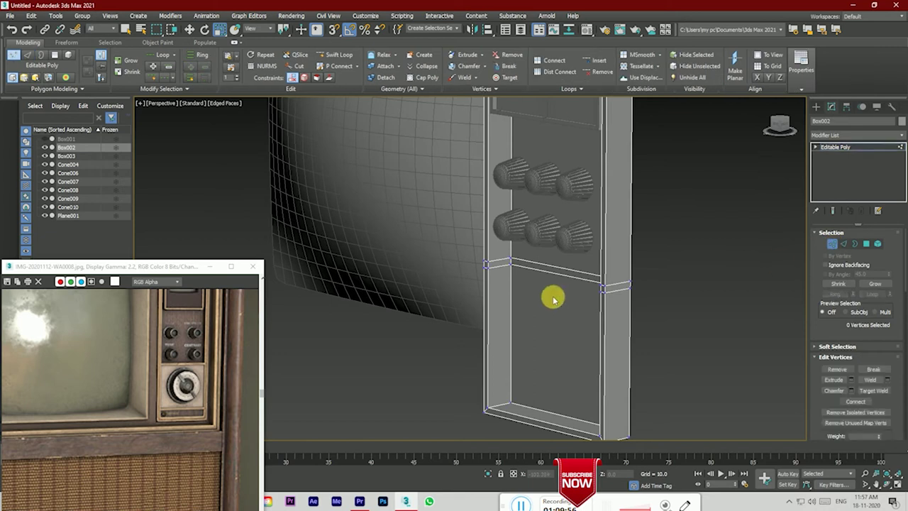
left_click(864, 390)
scroll(499, 272, "up", 5)
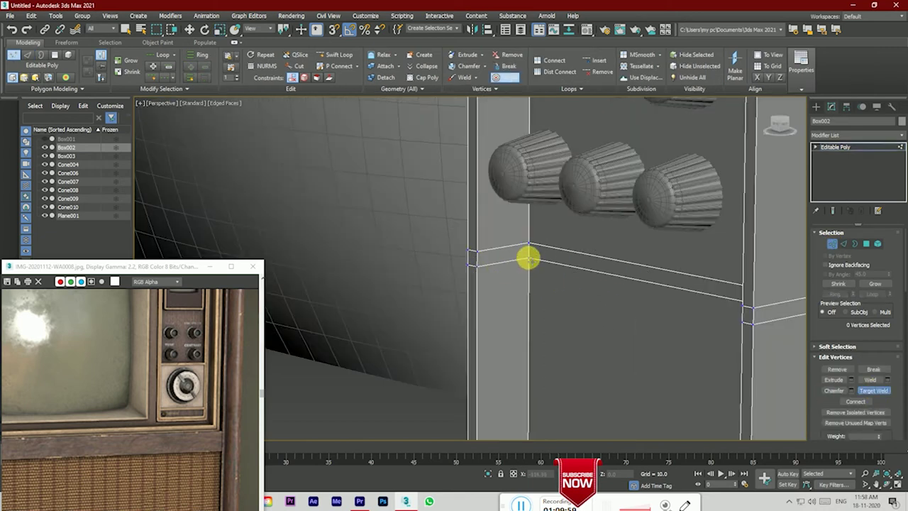
left_click(487, 269)
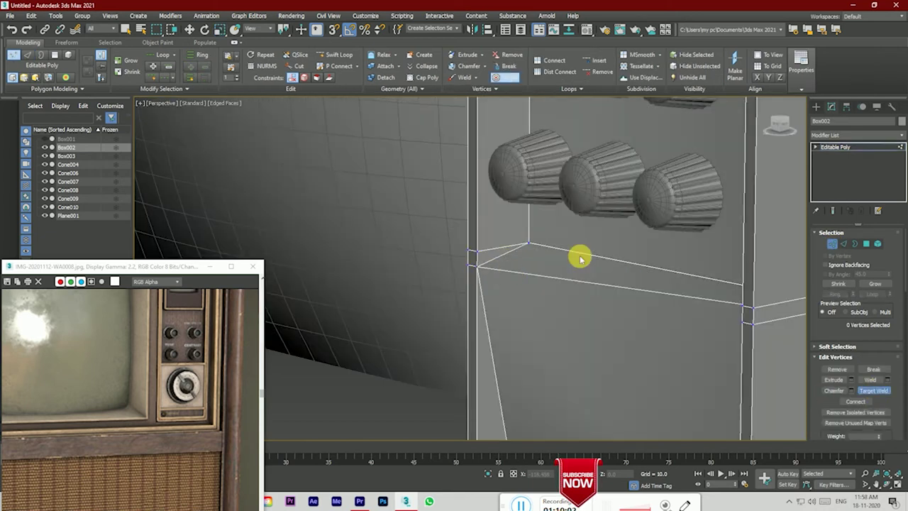
left_click_drag(781, 126, 775, 128)
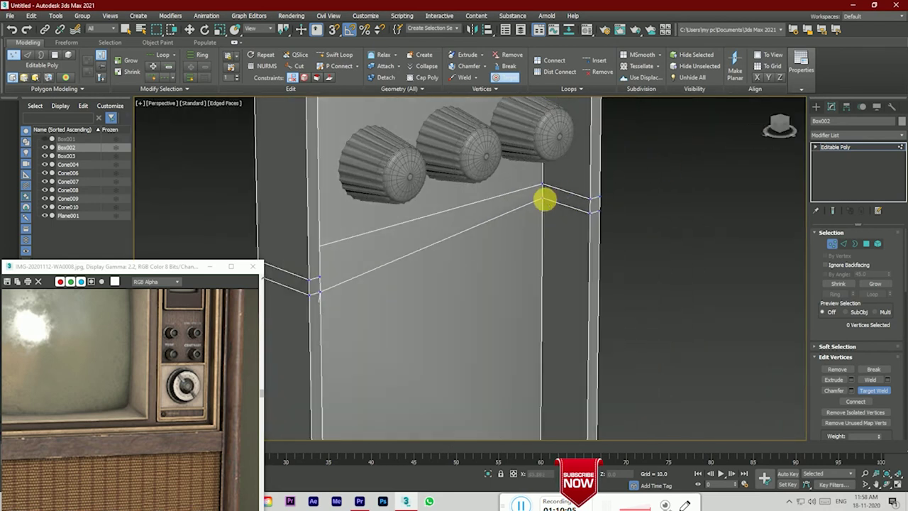
left_click(545, 200)
left_click(592, 213)
left_click(589, 201)
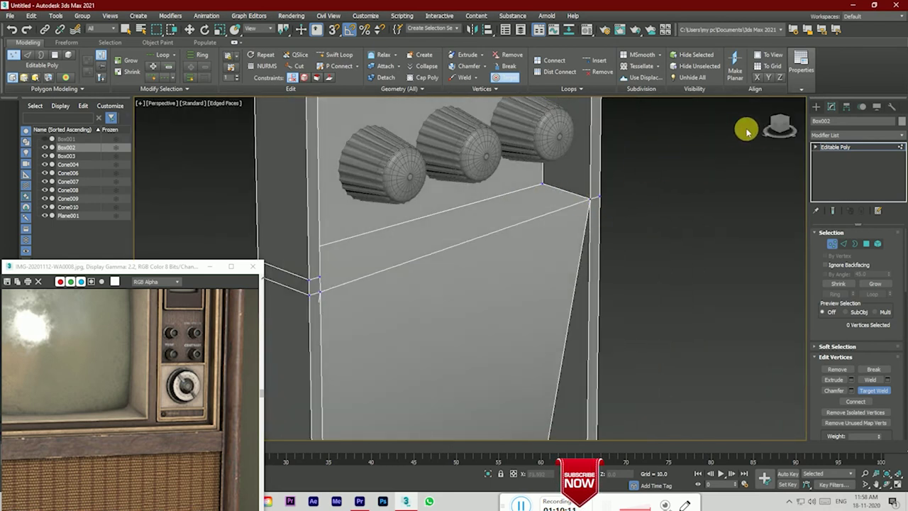
left_click_drag(780, 126, 776, 126)
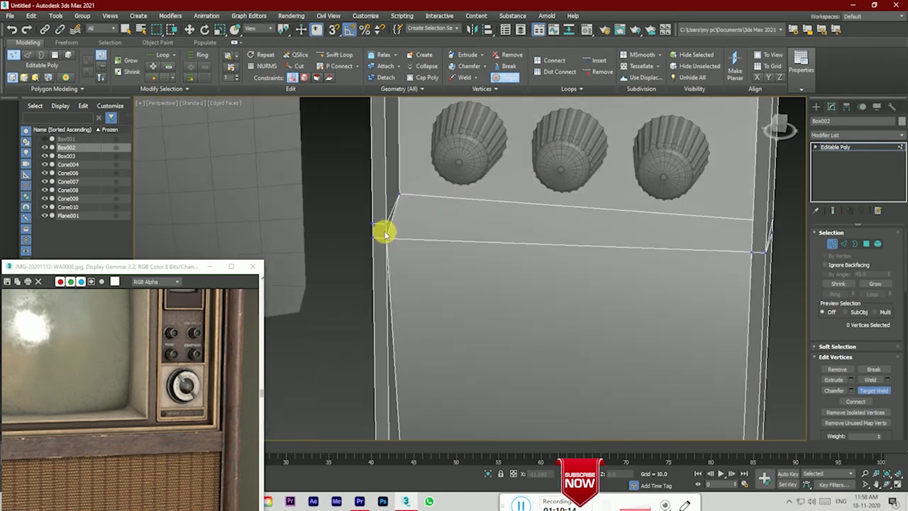
left_click(383, 233)
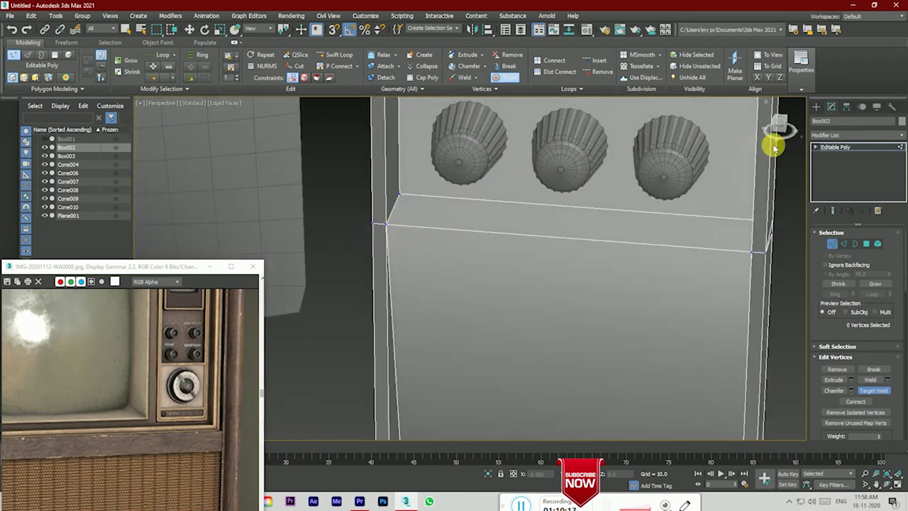
Step: Weld the lower diagonal vertex and inner lower-right corner vertex, then return to front view
left_click_drag(774, 137, 716, 142)
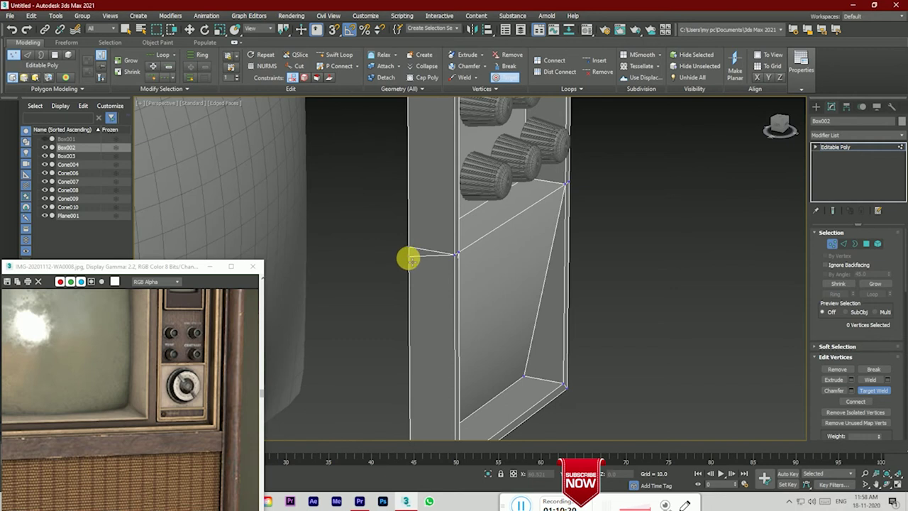
left_click_drag(781, 125, 778, 124)
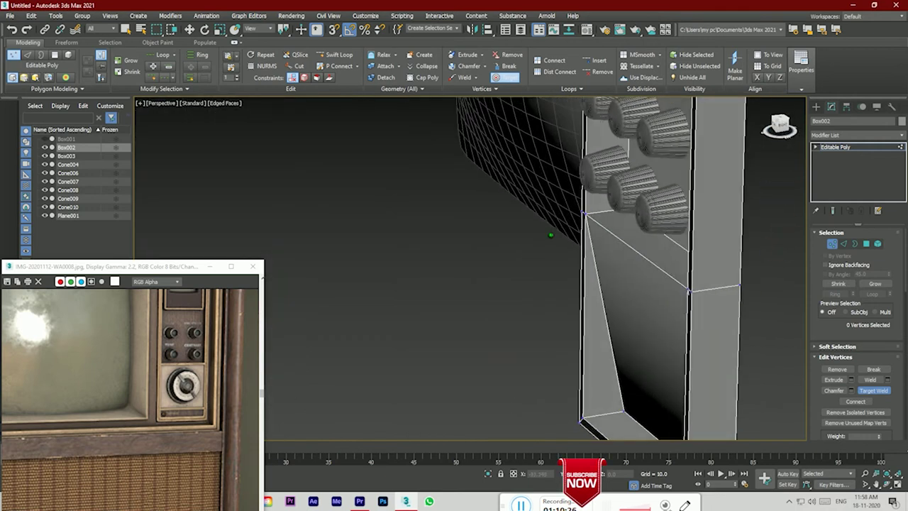
left_click(581, 392)
key("shift+z")
left_click_drag(784, 125, 734, 208)
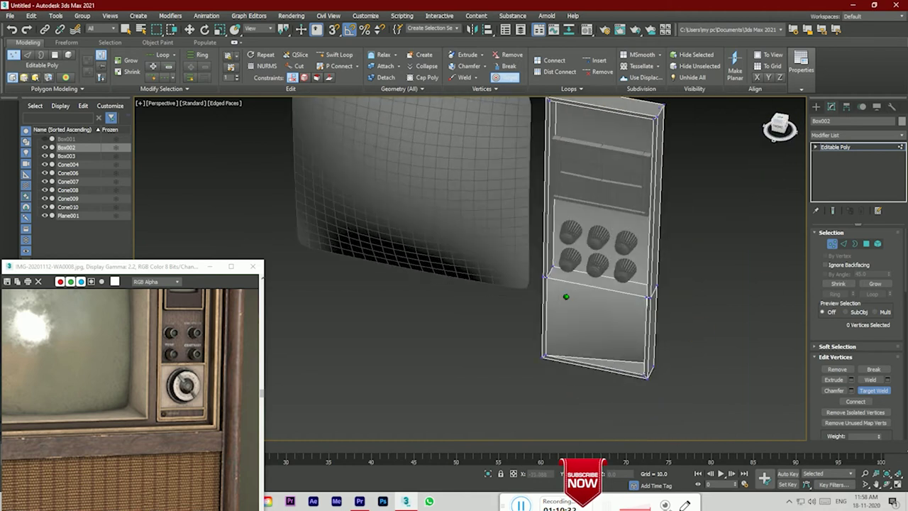
scroll(612, 332, "up", 5)
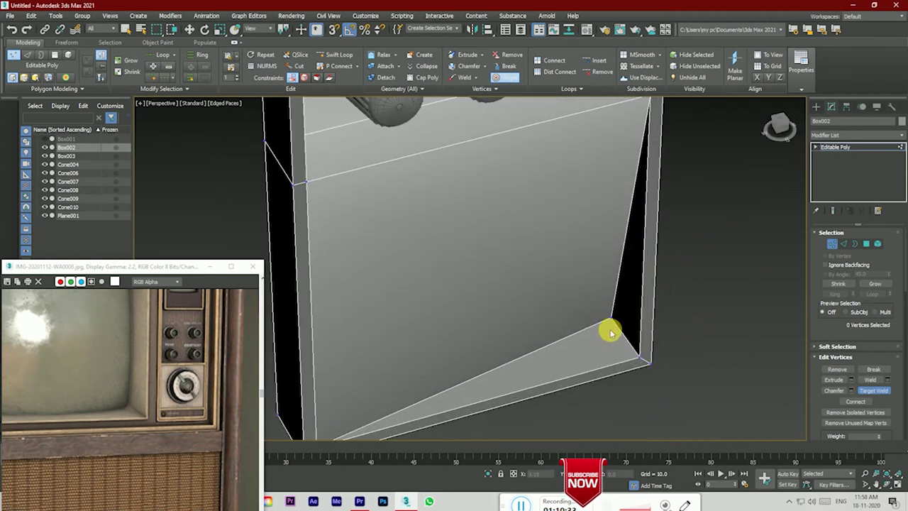
left_click(638, 358)
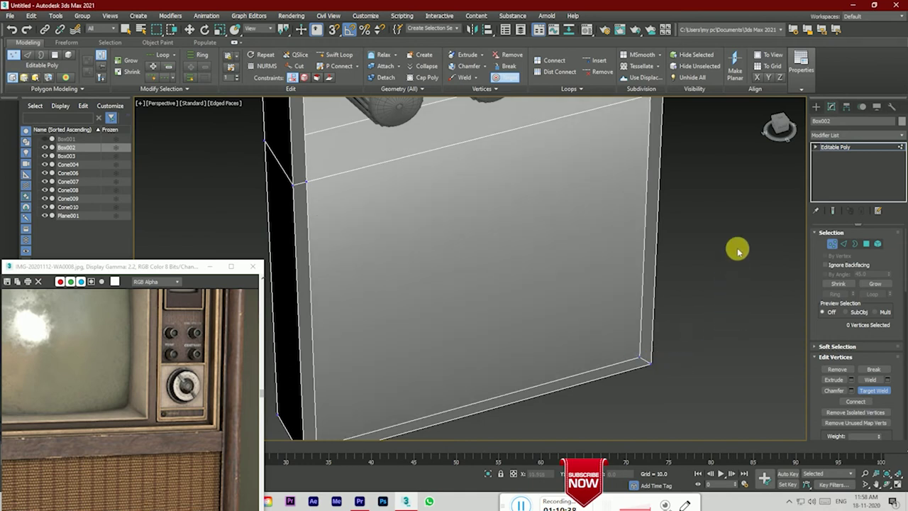
scroll(447, 207, "up", 3)
scroll(447, 208, "up", 3)
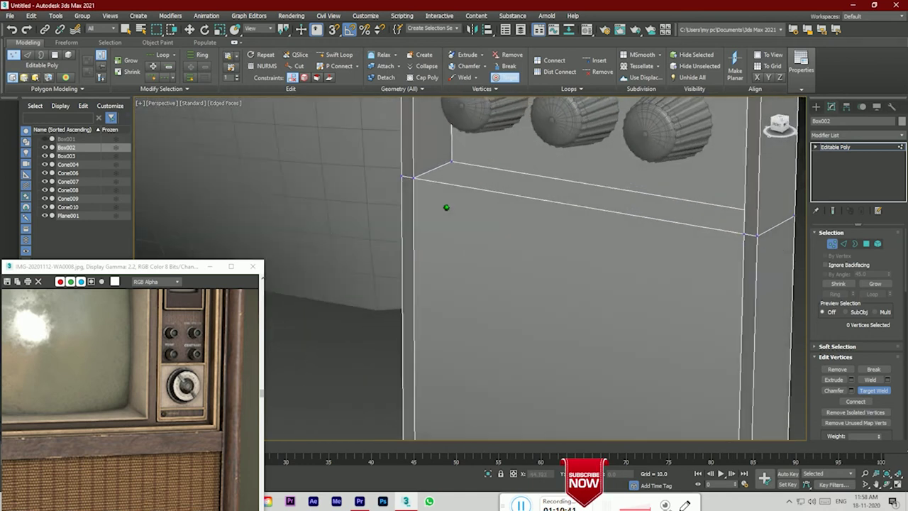
middle_click_drag(447, 207, 446, 207, "alt")
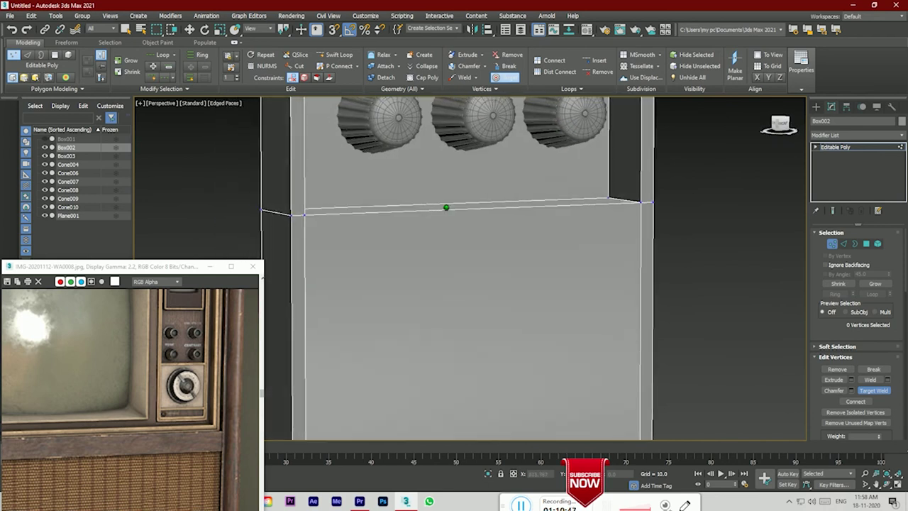
scroll(746, 144, "down", 5)
left_click(778, 122)
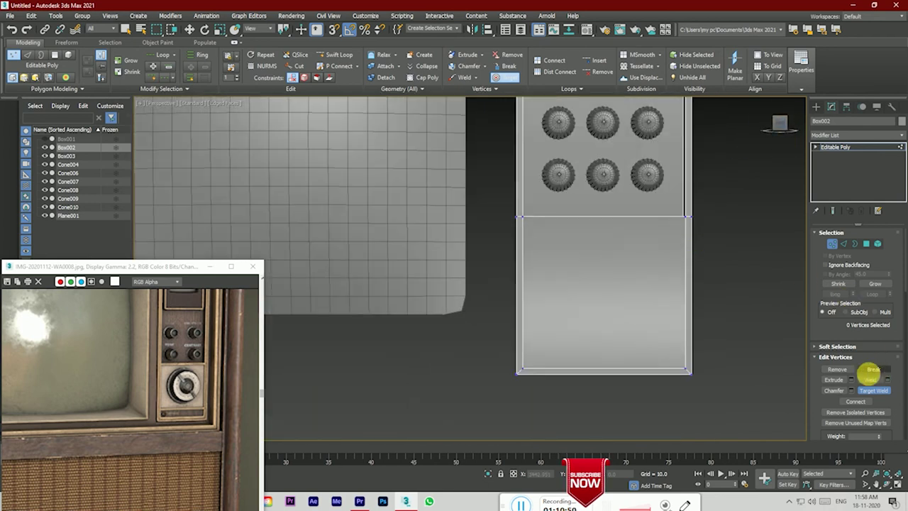
Step: Connect the lower panel's six vertical edges with one loop slid near the bottom
left_click(844, 243)
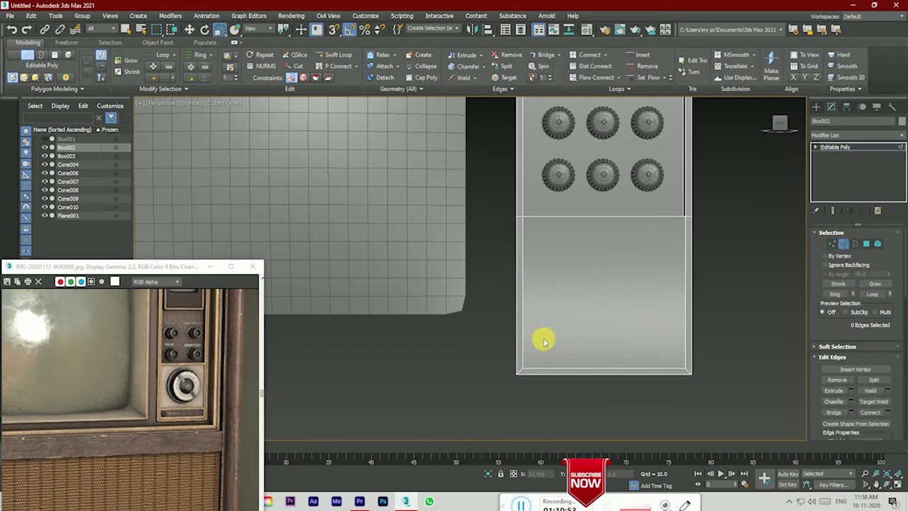
left_click_drag(473, 331, 744, 348)
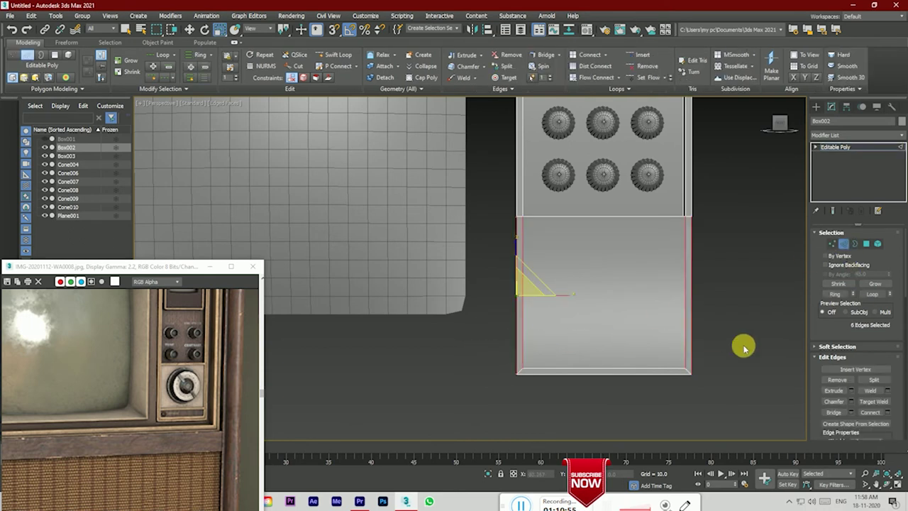
left_click(888, 415)
mouse_move(477, 301)
left_mouse_down()
mouse_move(490, 431)
mouse_move(512, 160)
left_mouse_up()
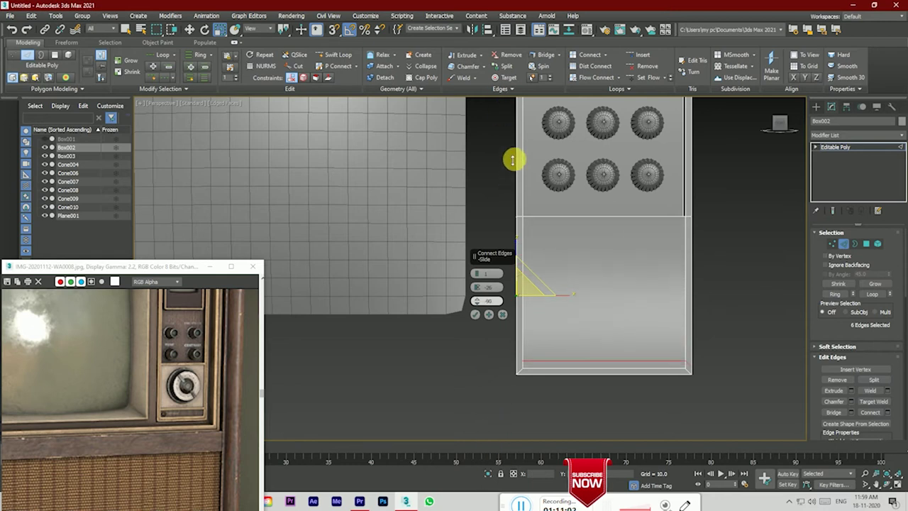
left_click_drag(514, 154, 516, 109)
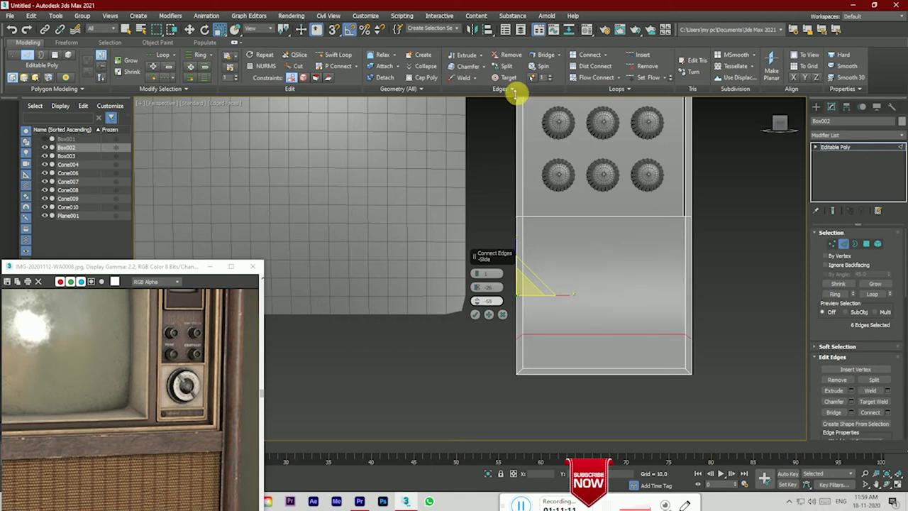
left_click(475, 313)
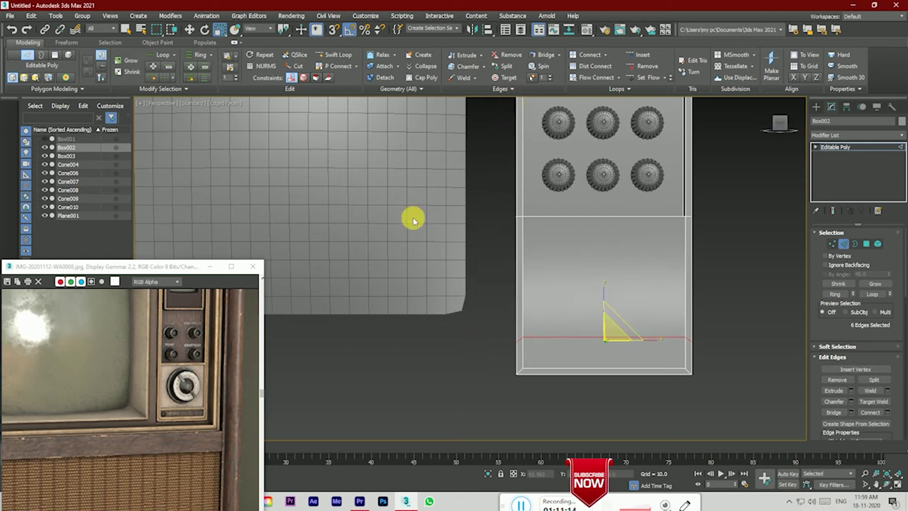
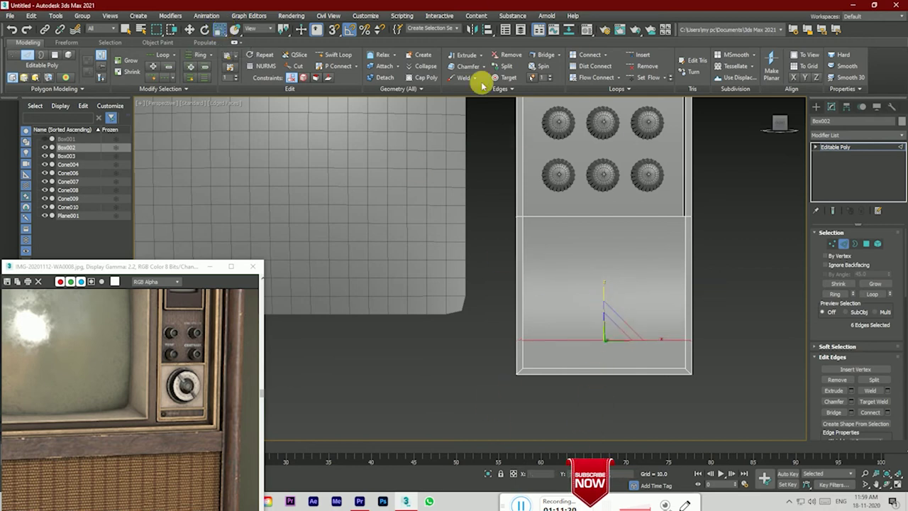
Step: Select the lower panel's front face and cancel the pending face extrusion
left_click(189, 29)
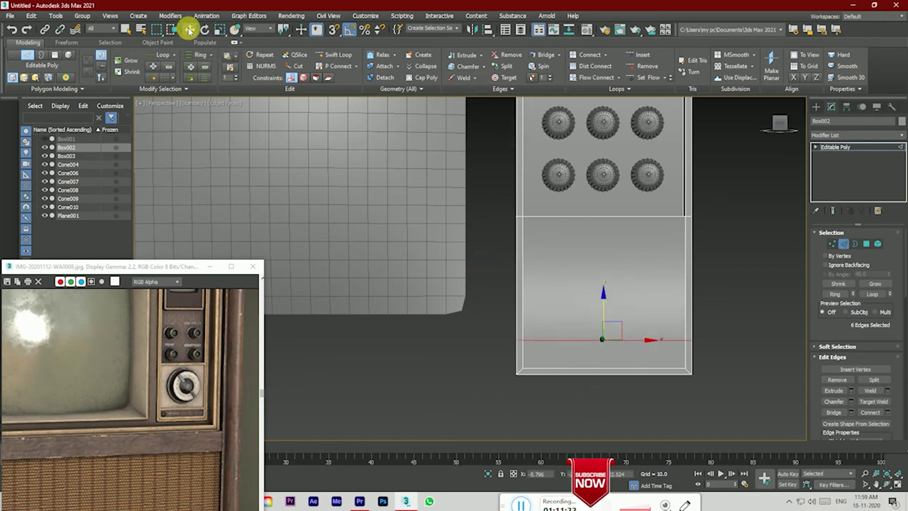
left_click(464, 382)
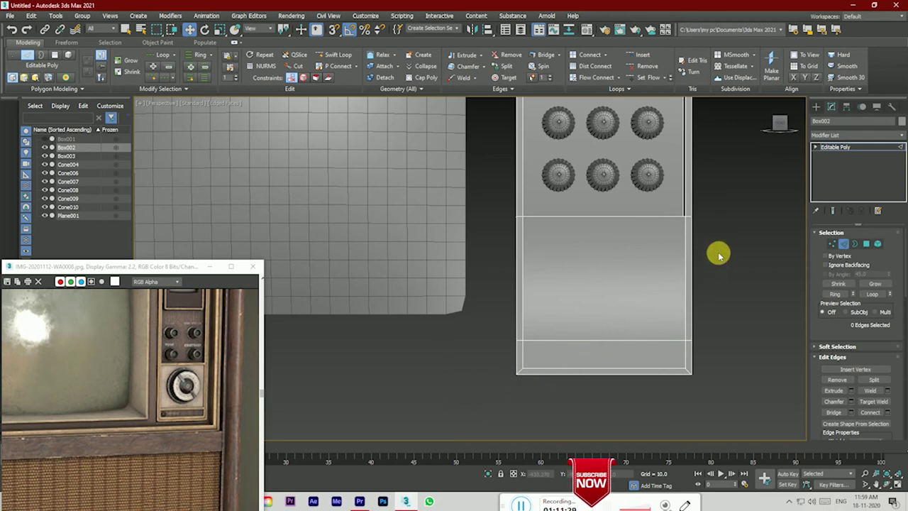
left_click(867, 243)
left_click(629, 278)
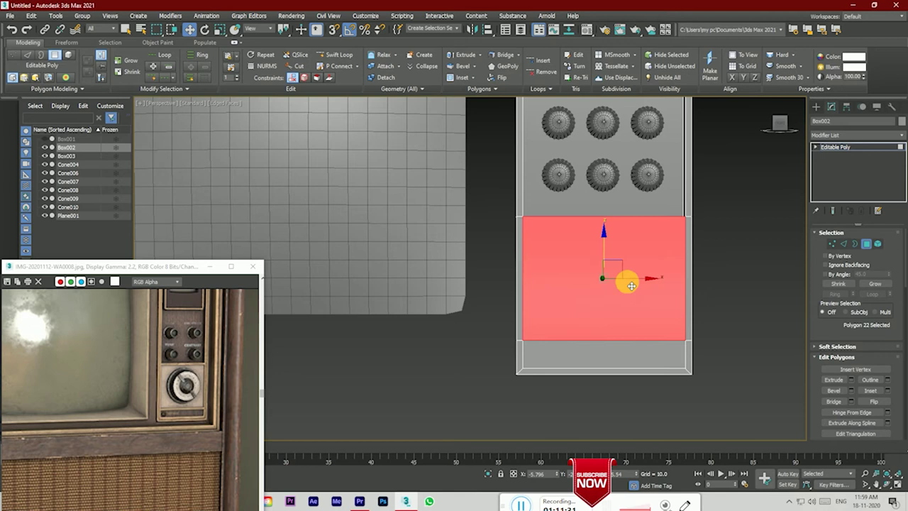
left_click(850, 383)
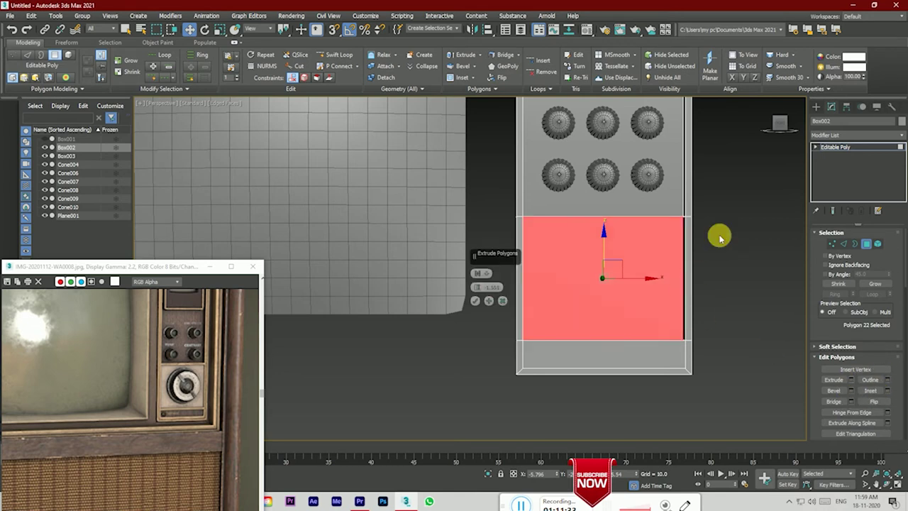
left_click_drag(777, 122, 770, 126)
left_click(779, 125)
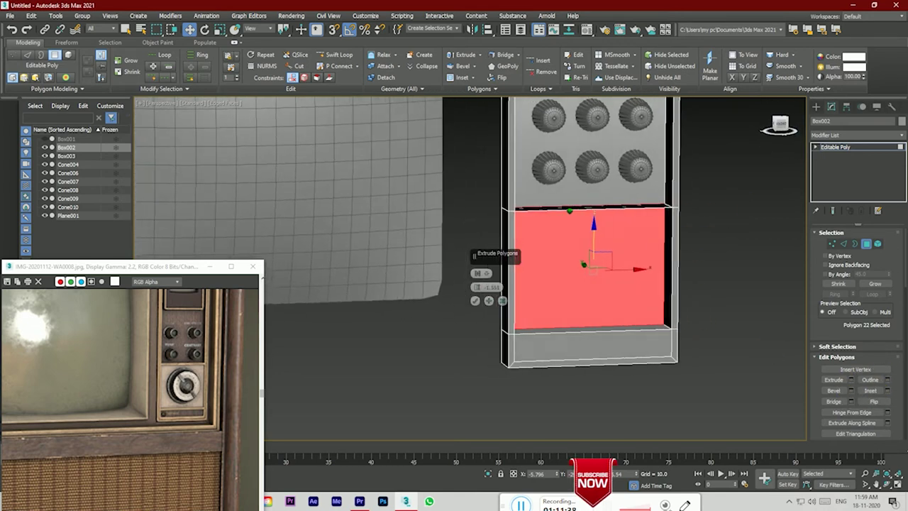
Step: In a straight front view, select the lower panel's two vertical side edges
left_click(502, 301)
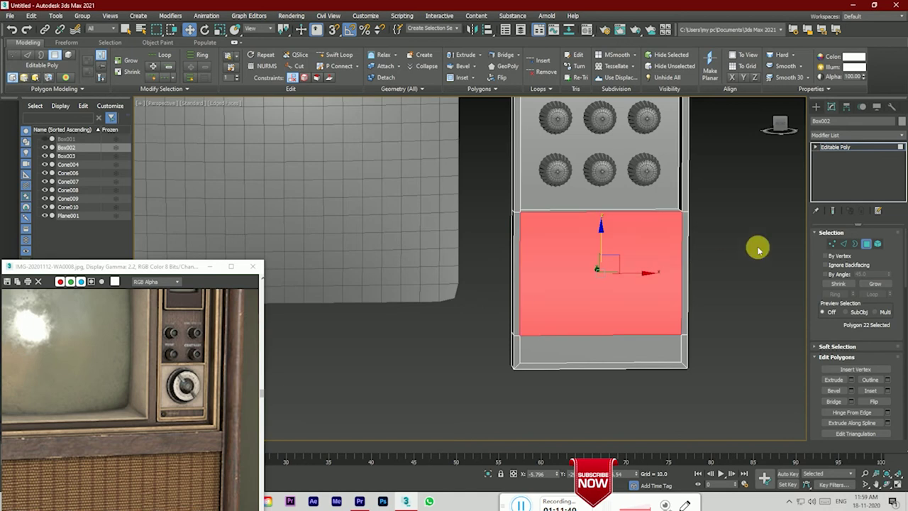
left_click(844, 243)
left_click_drag(500, 233, 735, 243)
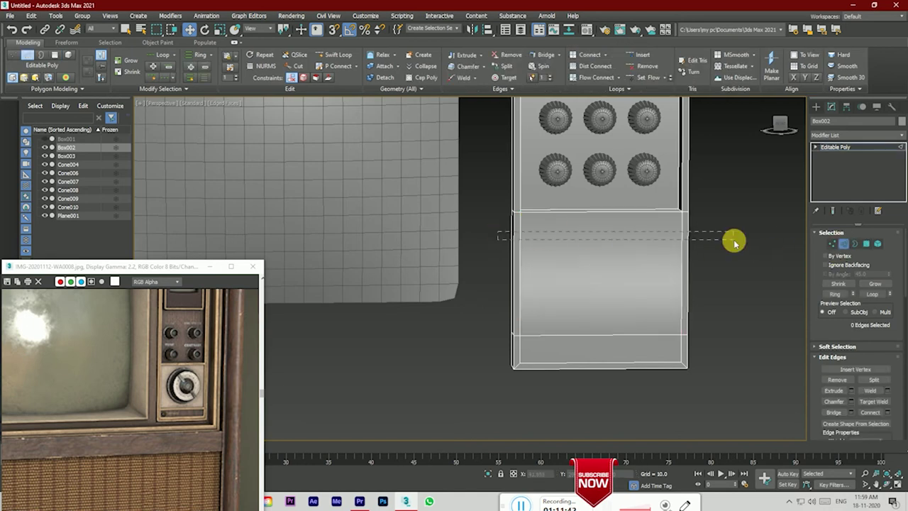
Step: Connect the side edges with a loop slid up just below the knobs
left_click(887, 412)
mouse_move(479, 300)
left_mouse_down()
mouse_move(486, 260)
mouse_move(505, 362)
left_mouse_up()
left_click_drag(499, 325, 703, 315)
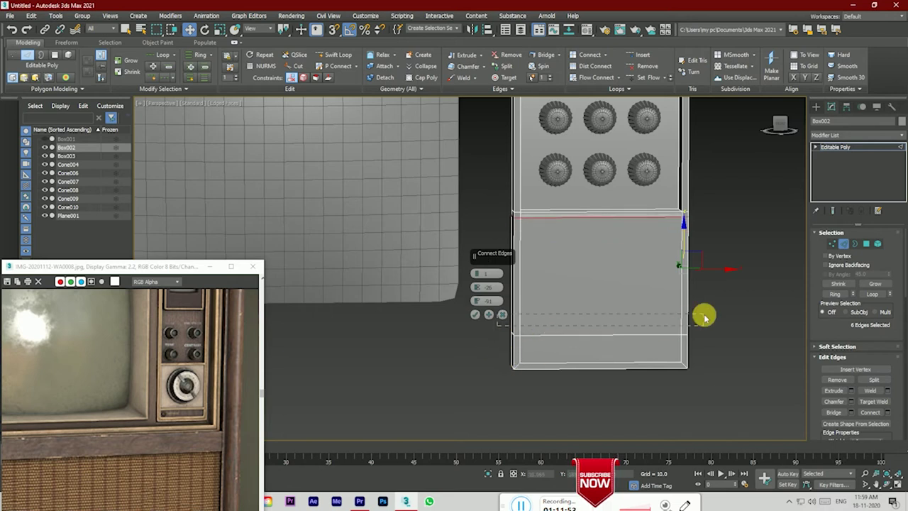
left_click(475, 315)
Step: Add a second connecting loop near the bottom of the panel, then deselect
left_click_drag(470, 286, 714, 319)
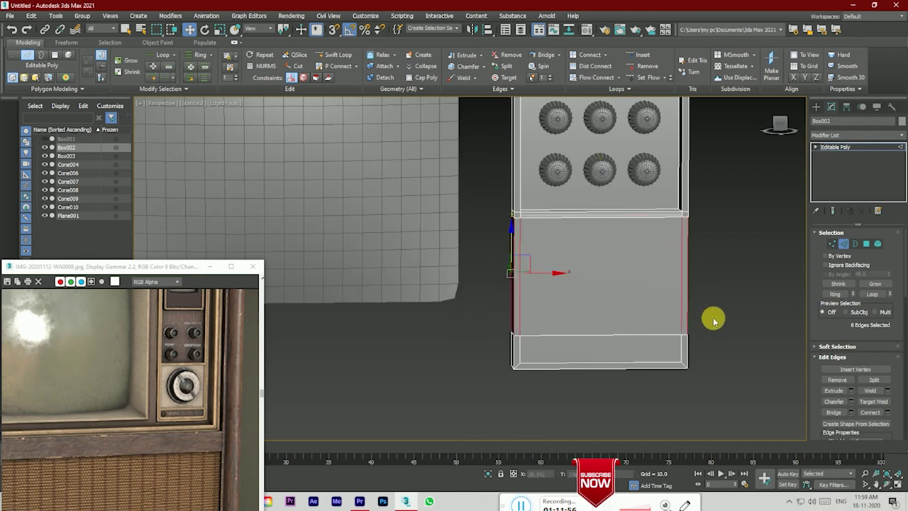
left_click(881, 412)
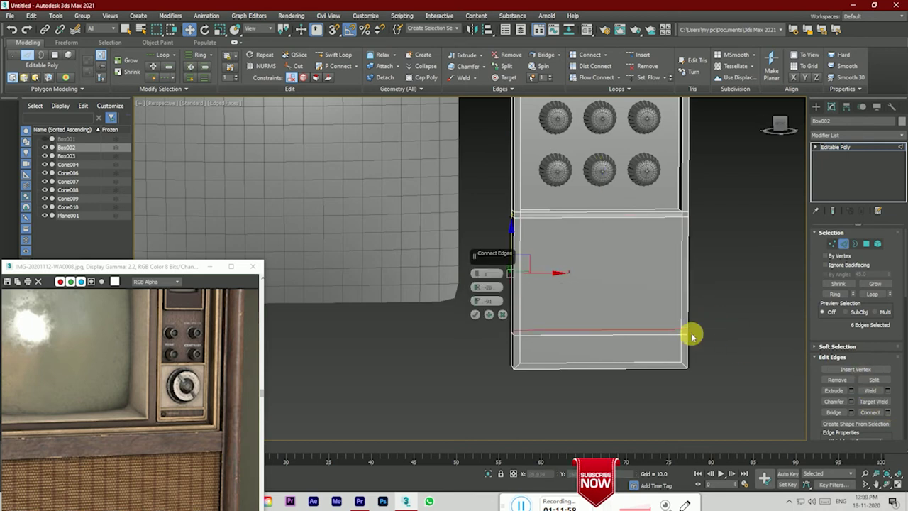
left_click(475, 315)
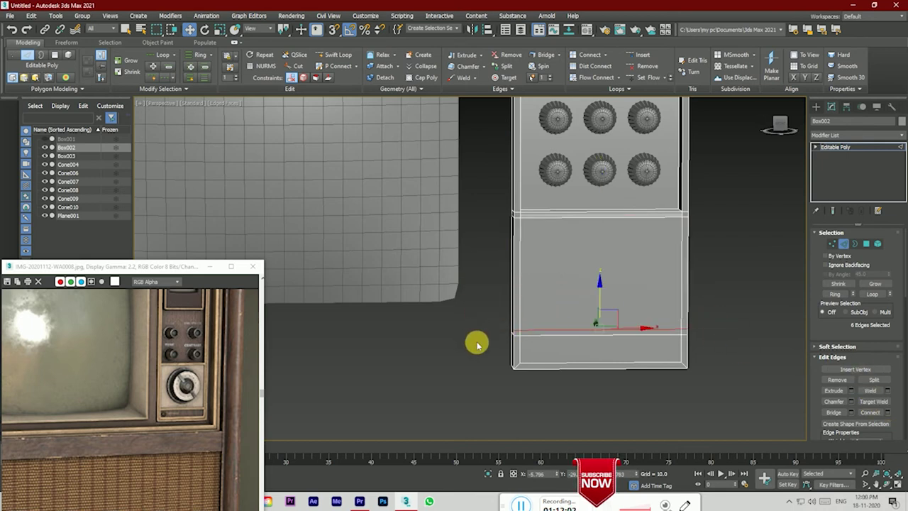
left_click(220, 30)
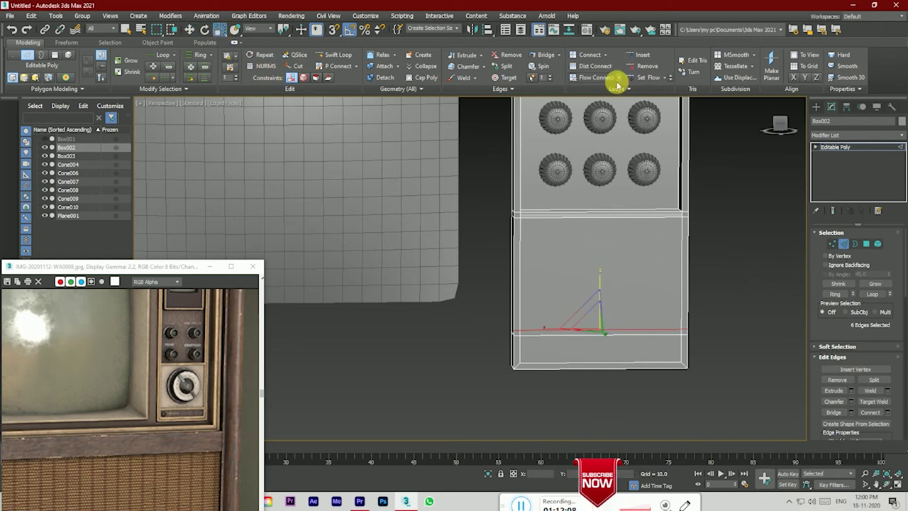
left_click(771, 182)
left_click_drag(776, 126, 775, 126)
Step: Extrude the middle lower-panel face inward by -0.156 and deselect it
left_click(867, 243)
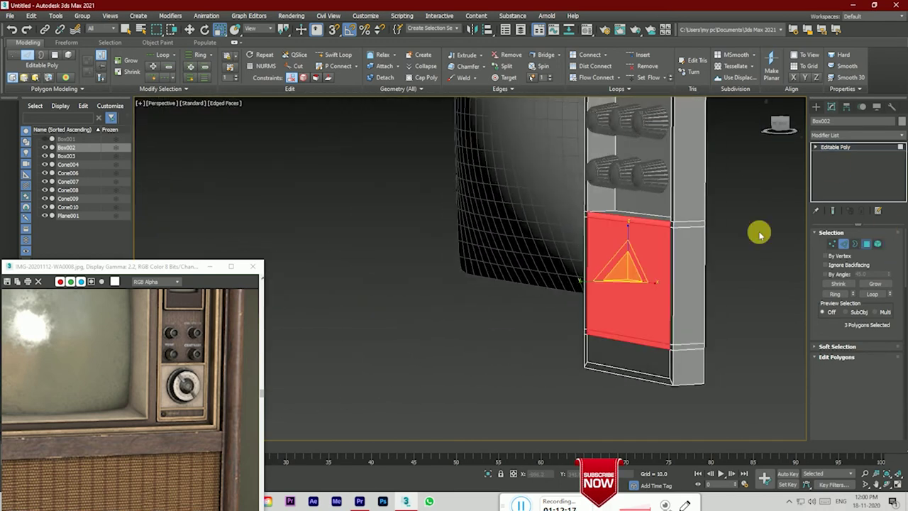
left_click(639, 274)
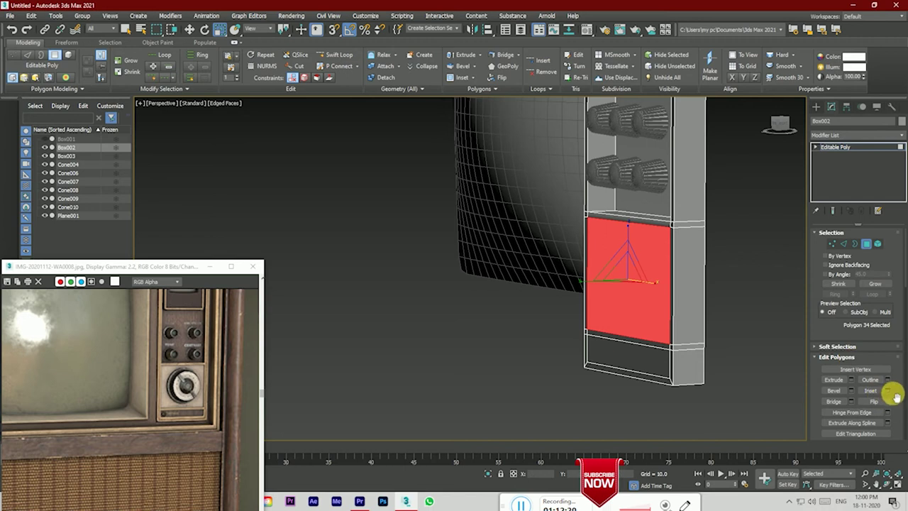
left_click(851, 380)
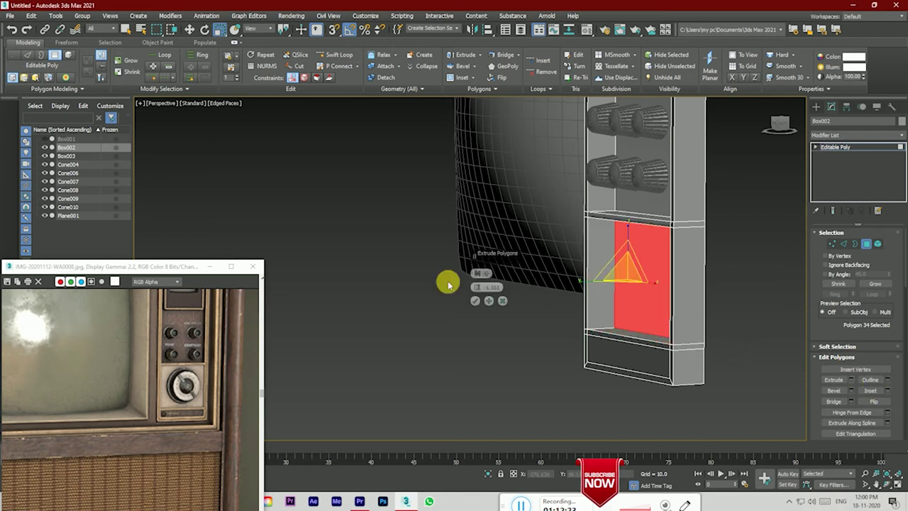
left_click_drag(479, 290, 480, 271)
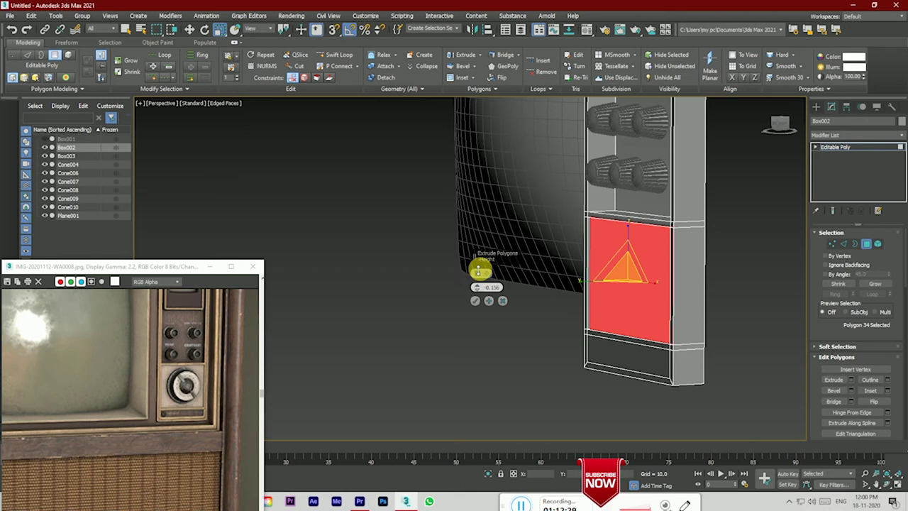
left_click(475, 300)
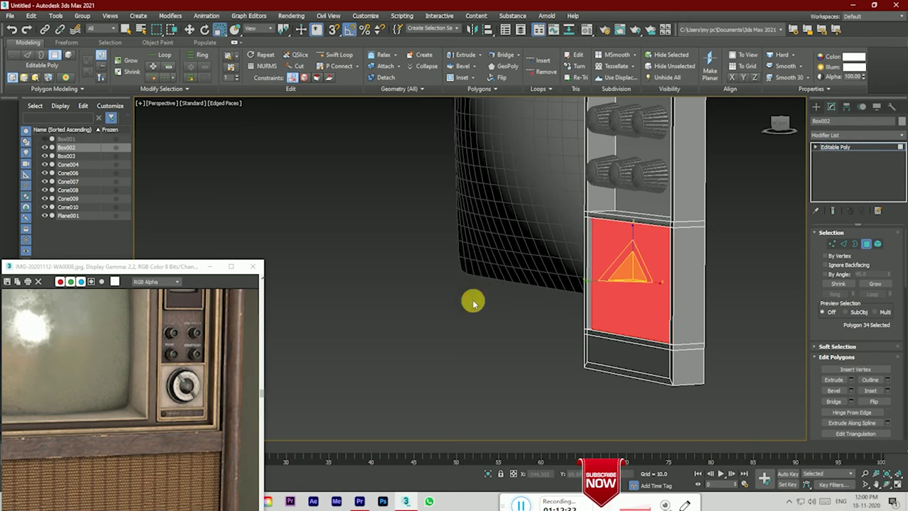
left_click(517, 319)
middle_click_drag(569, 210, 596, 213, "alt")
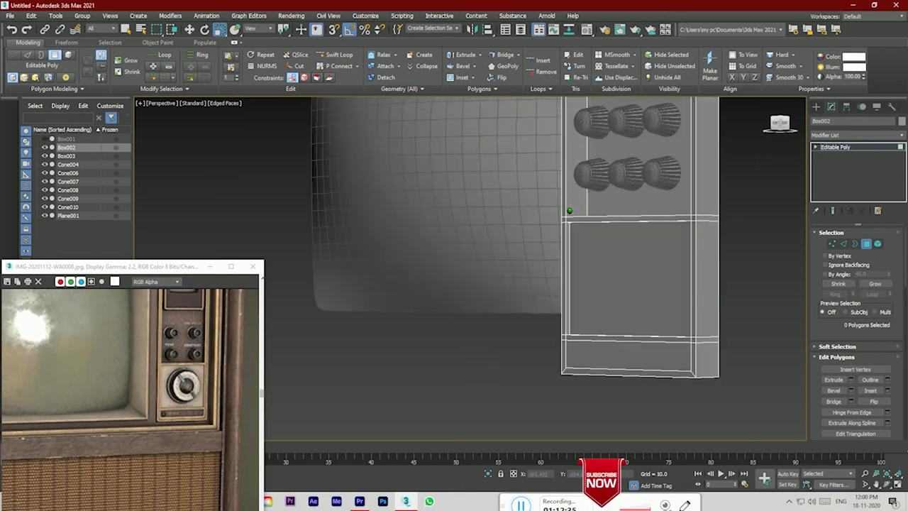
left_click(780, 124)
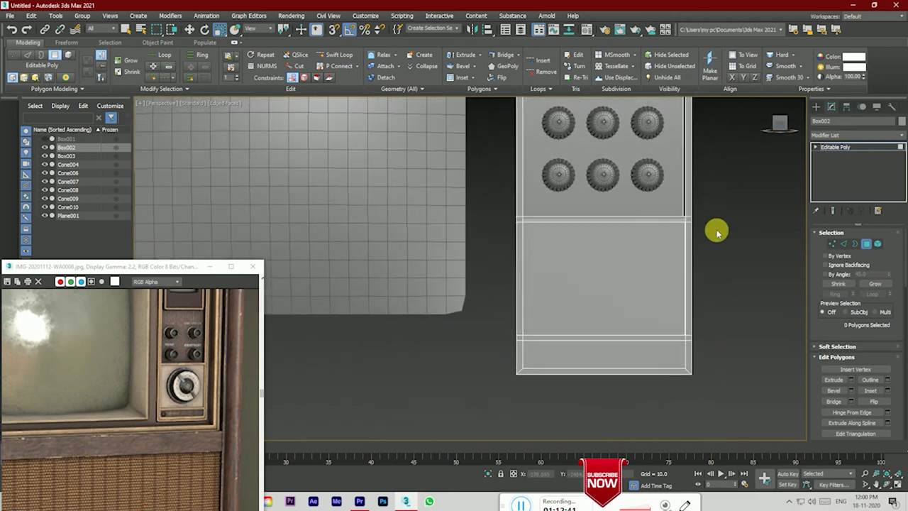
Step: Draw a Standard Primitives cylinder, then undo it as oversized
left_click(848, 146)
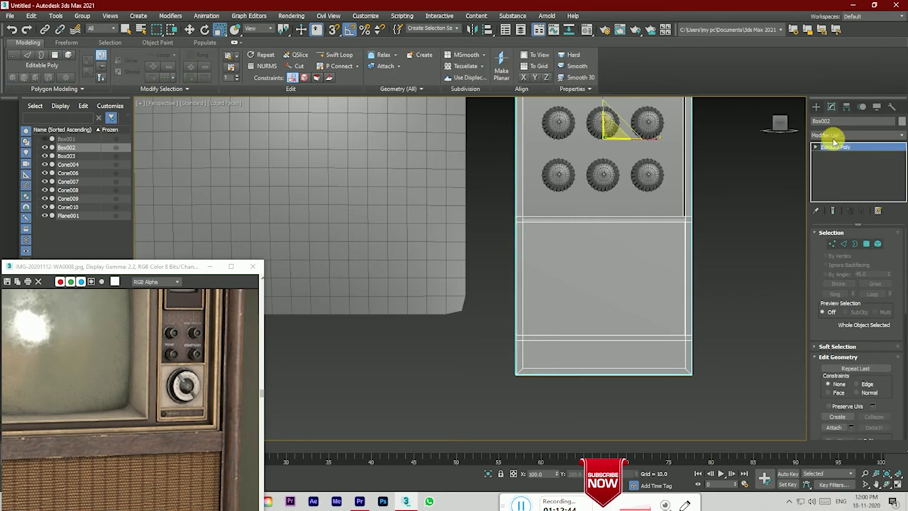
left_click(822, 107)
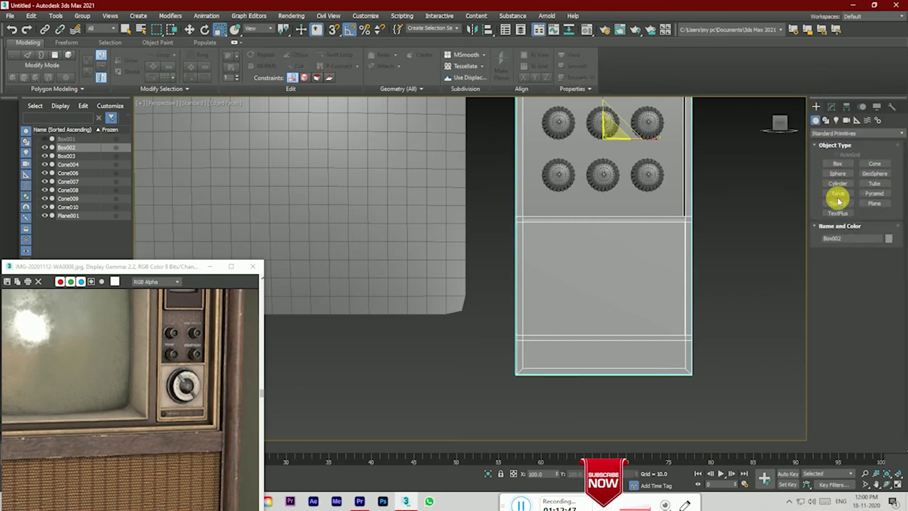
left_click(840, 200)
left_click_drag(599, 278, 604, 295)
scroll(604, 294, "down", 5)
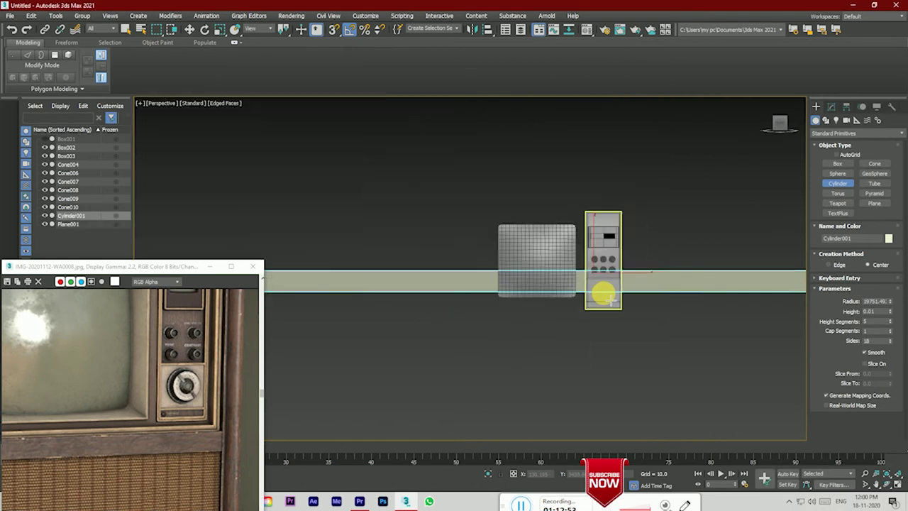
scroll(605, 295, "down", 3)
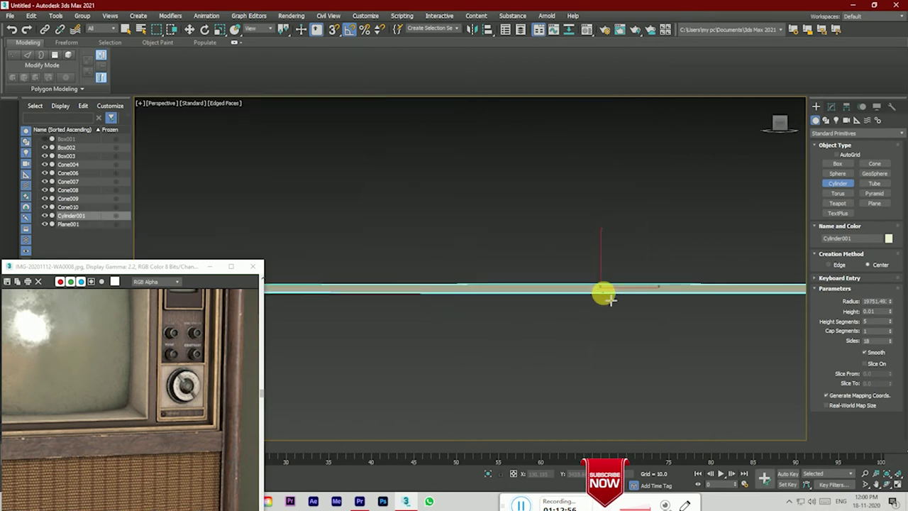
key("ctrl+z")
scroll(603, 294, "up", 5)
scroll(540, 227, "up", 5)
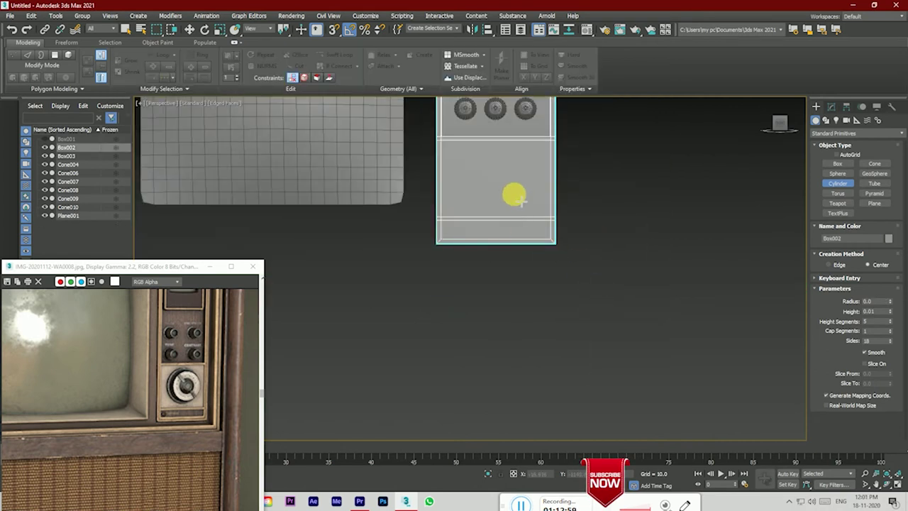
mouse_move(469, 267)
middle_mouse_down("alt")
mouse_move(496, 268)
mouse_move(474, 267)
middle_mouse_up("alt")
Step: With AutoGrid on, draw a thin cylinder disk on the panel below the knobs
left_click(839, 165)
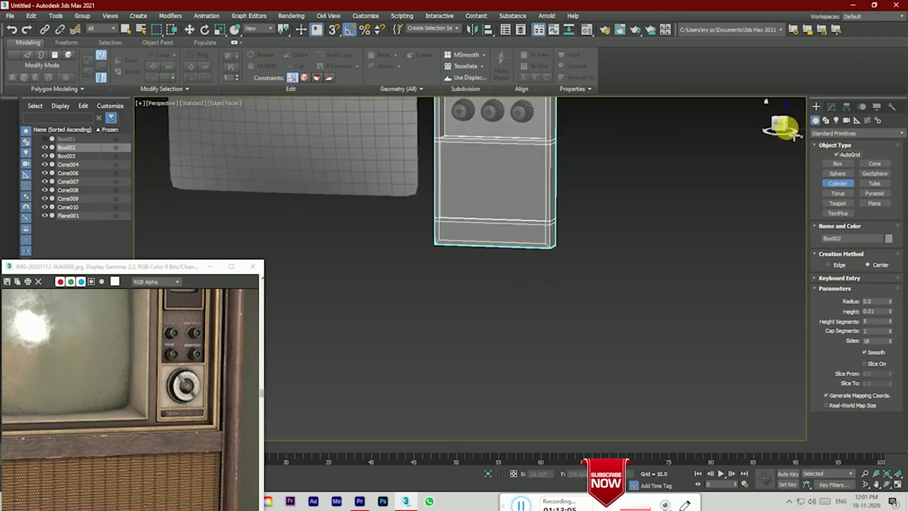
left_click(777, 124)
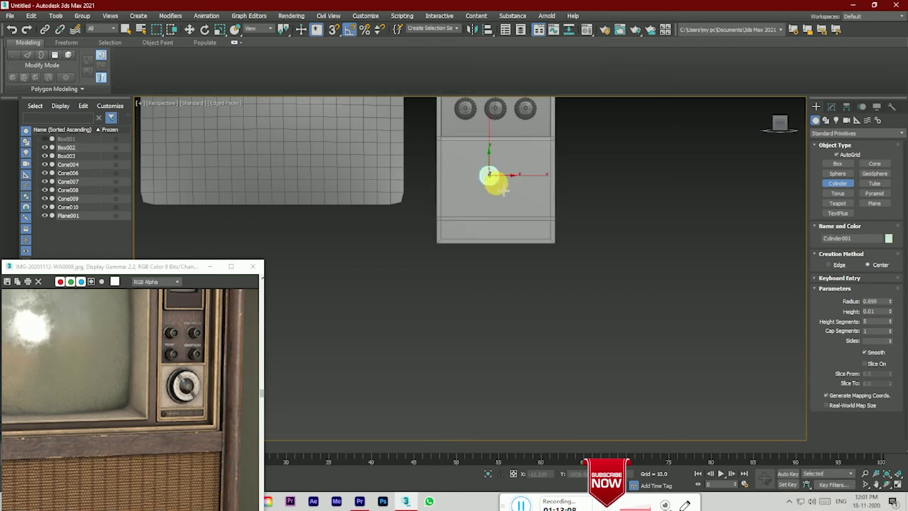
left_click_drag(485, 174, 518, 196)
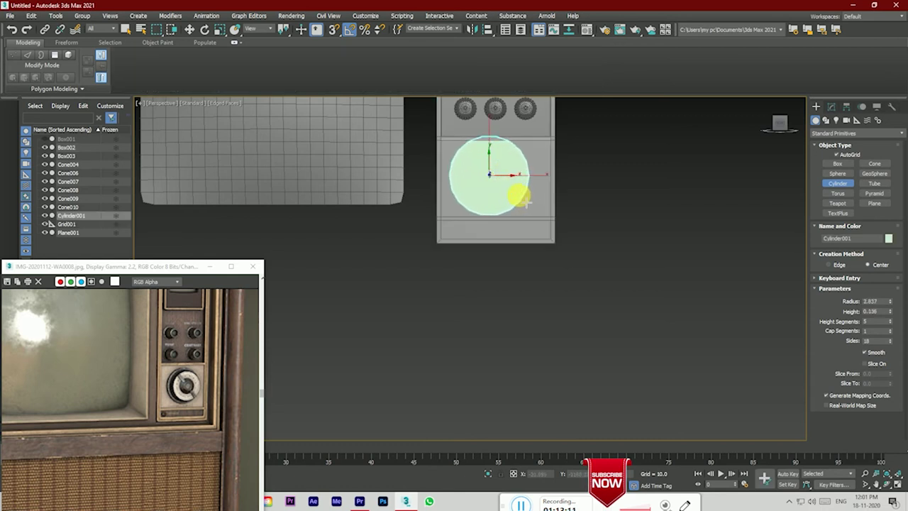
left_click(605, 180)
right_click(618, 223)
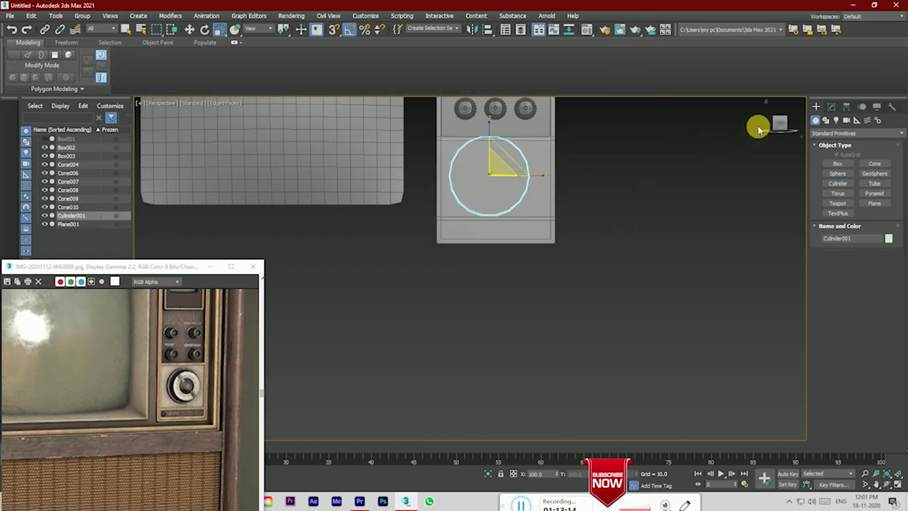
left_click(190, 29)
mouse_move(780, 123)
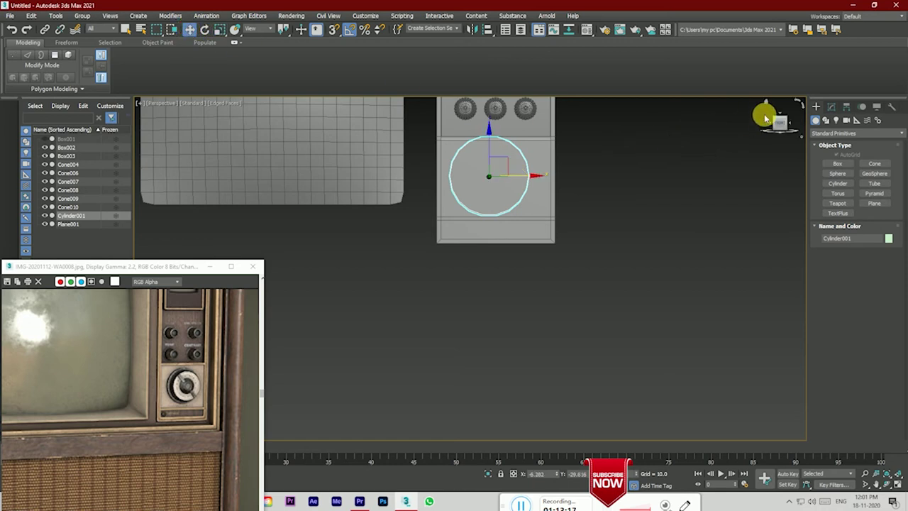
left_click_drag(799, 103, 780, 122)
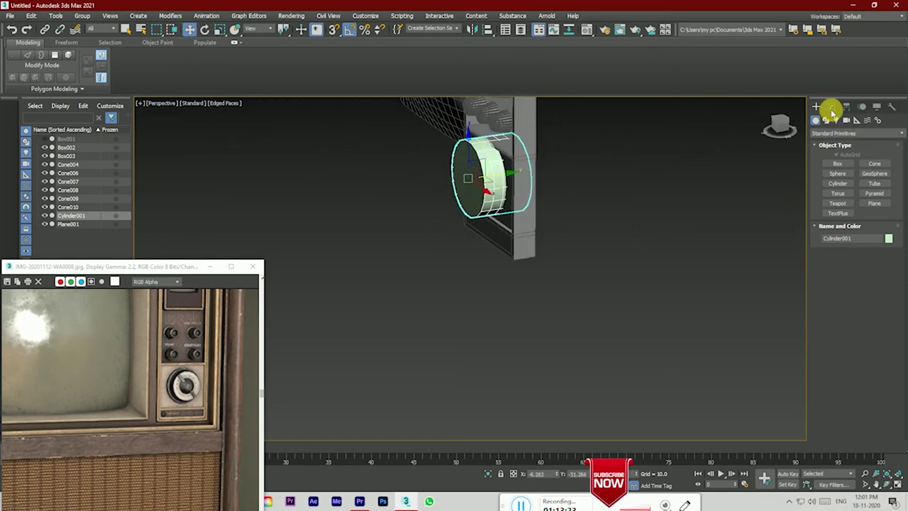
Step: Reduce the dial cylinder's Height to -0.693 to make it much thinner
left_click(833, 108)
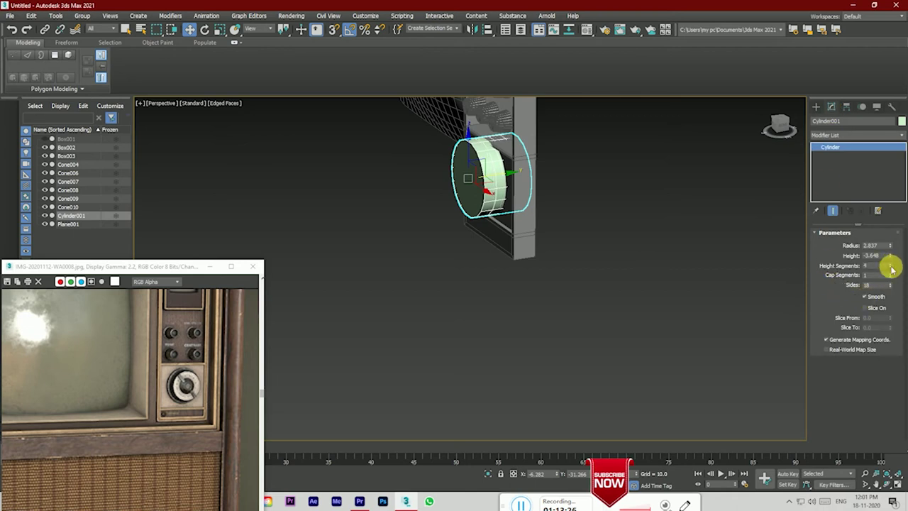
left_click_drag(778, 124, 782, 127)
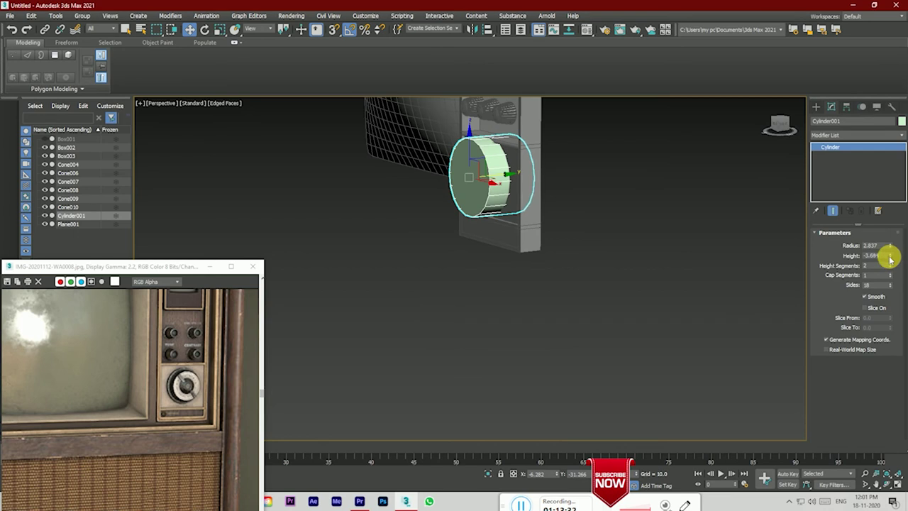
left_click_drag(890, 259, 888, 225)
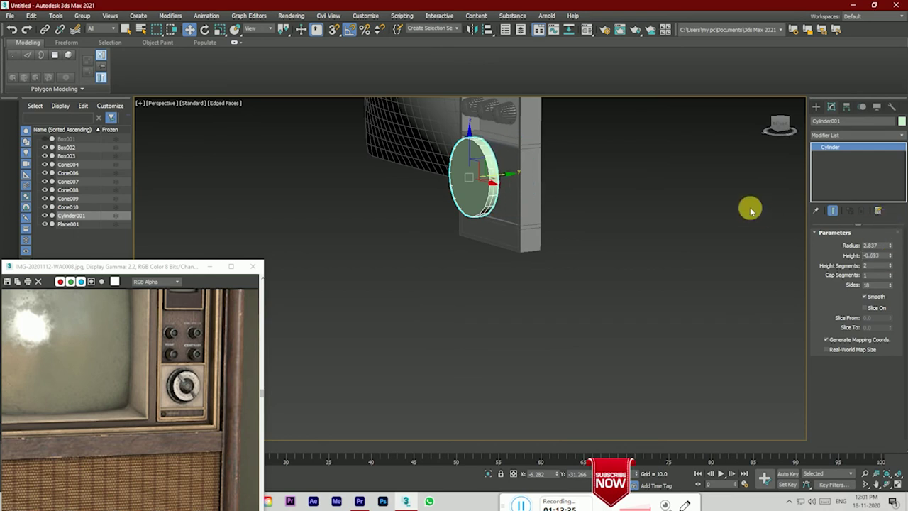
left_click(780, 124)
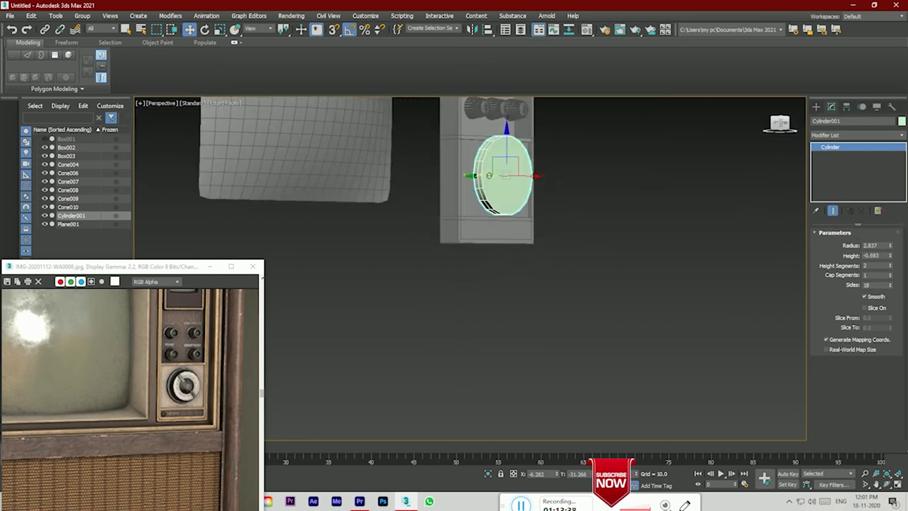
left_click(645, 211)
Step: Scale the dial to about 93% and nudge it down and right into place
left_click(785, 125)
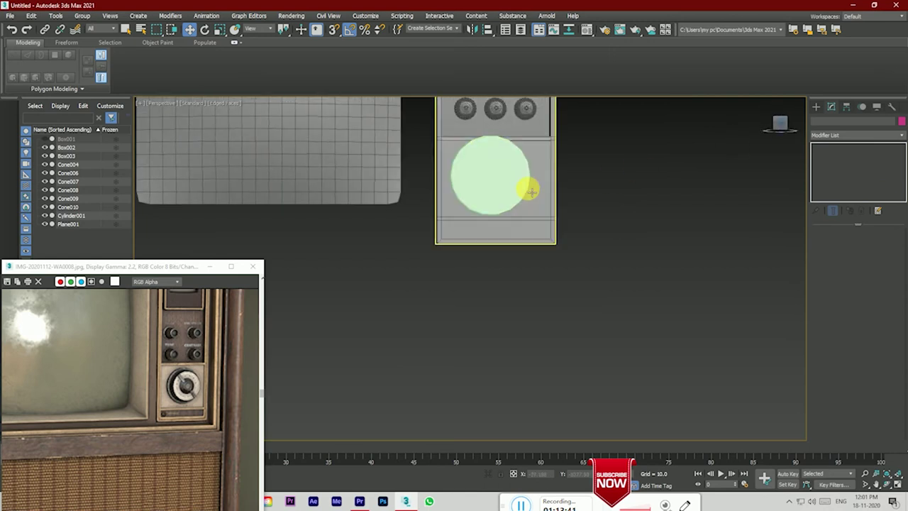
left_click(511, 177)
left_click(220, 30)
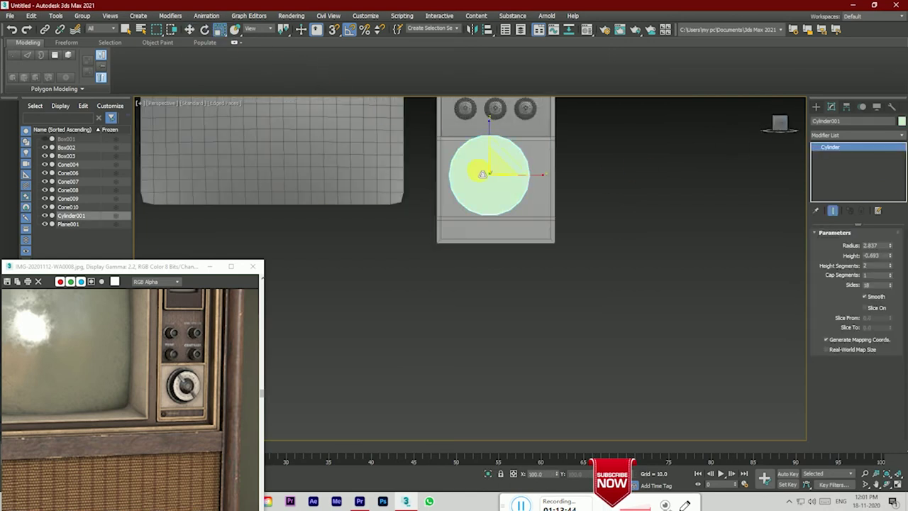
left_click_drag(500, 170, 504, 174)
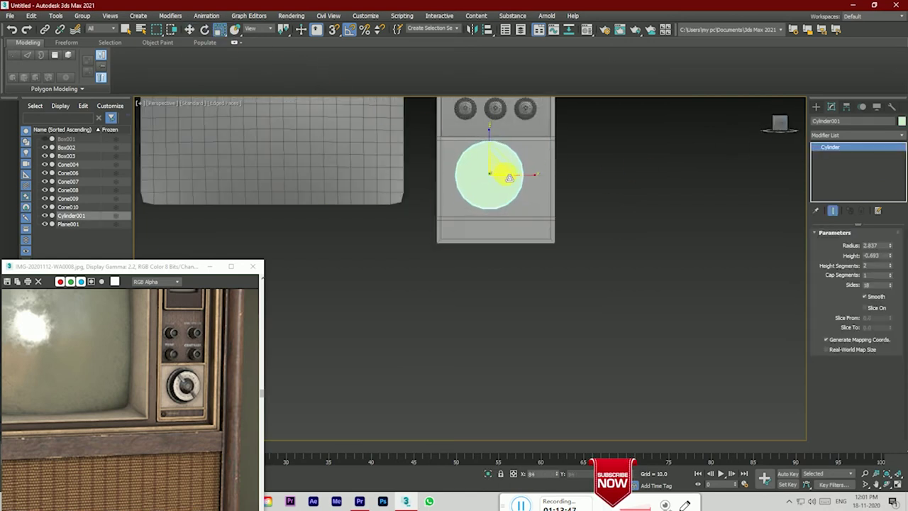
left_click(188, 29)
scroll(479, 191, "up", 2)
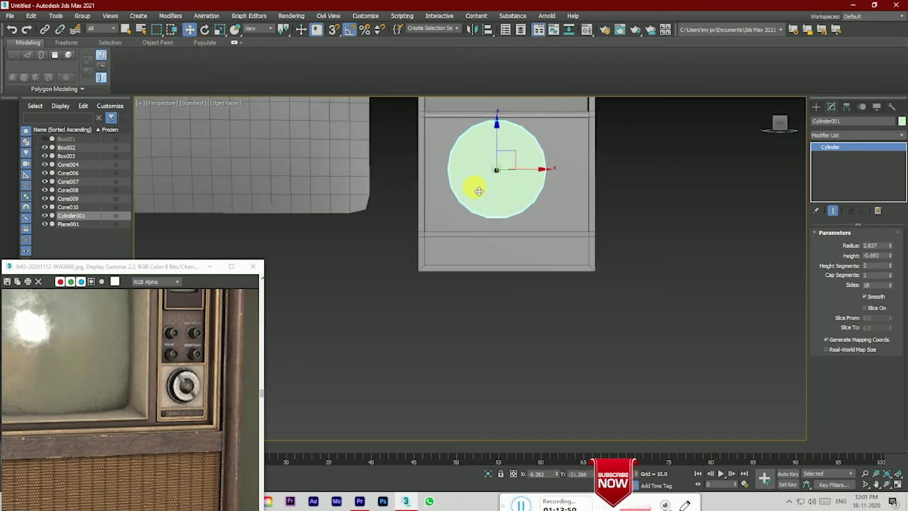
left_click_drag(501, 146, 503, 151)
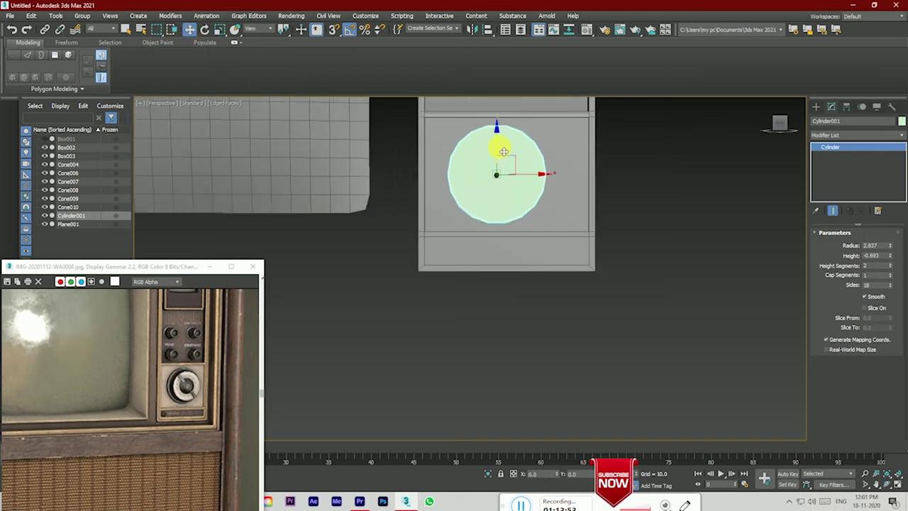
left_click_drag(527, 180, 530, 178)
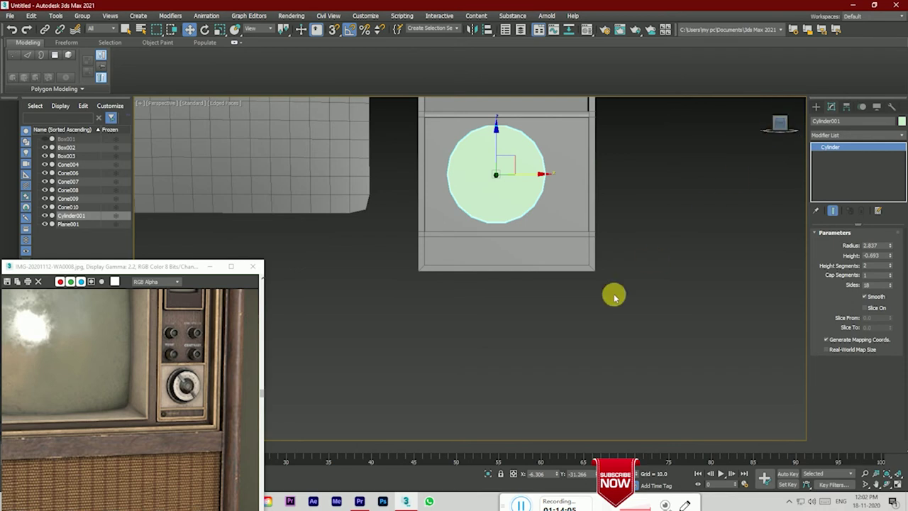
scroll(601, 311, "down", 5)
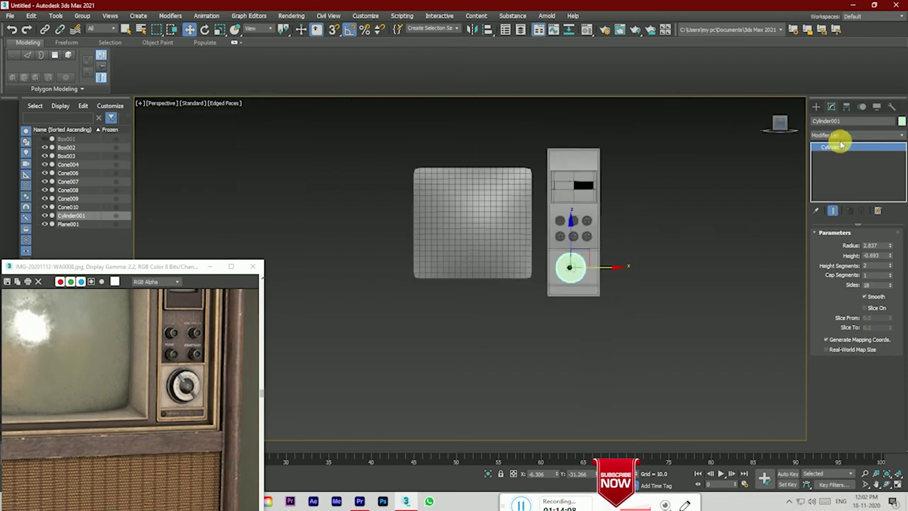
Step: Select all six cone knobs and shift them slightly left along X
left_click(701, 250)
scroll(590, 198, "up", 2)
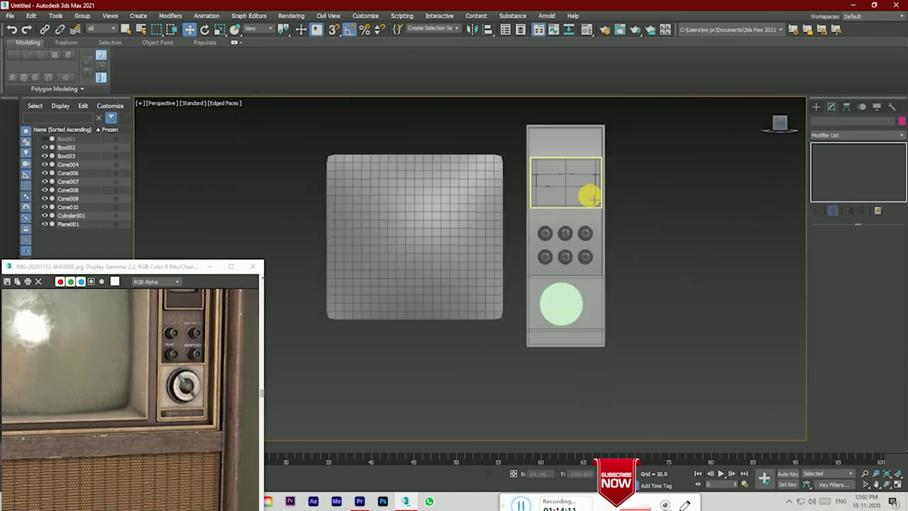
left_click(545, 233)
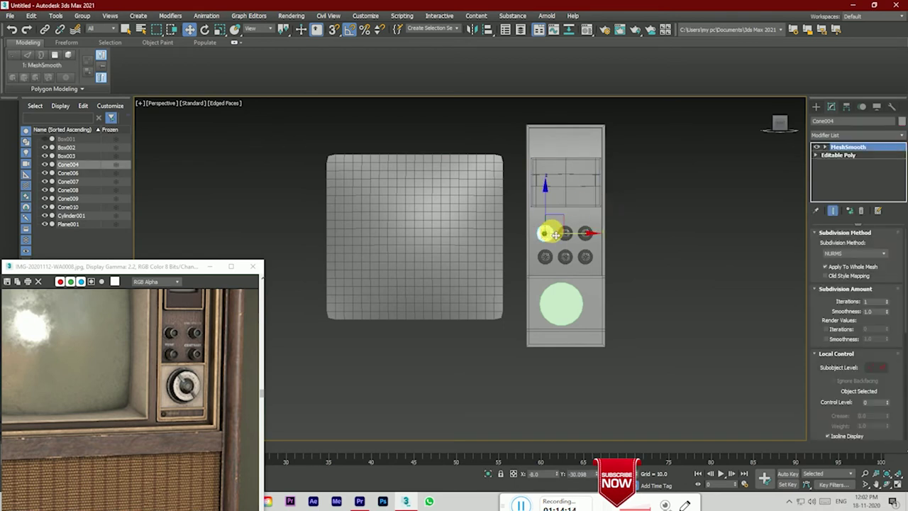
left_click(565, 234, "ctrl")
left_click(585, 234, "ctrl")
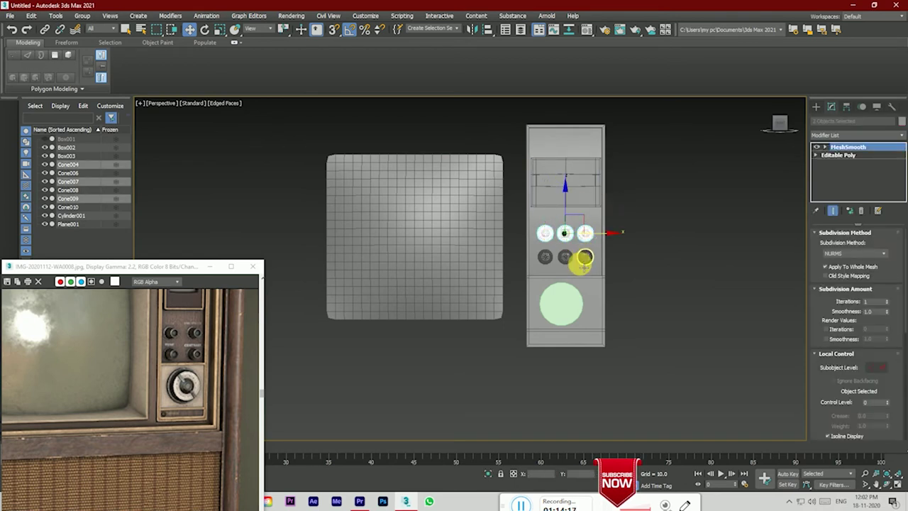
left_click(585, 257, "ctrl")
left_click(565, 257, "ctrl")
left_click(544, 256, "ctrl")
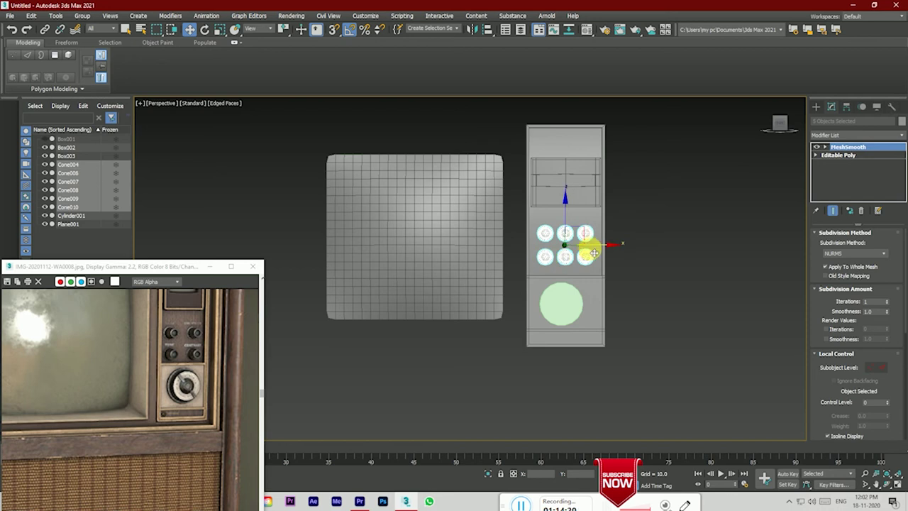
left_click_drag(601, 248, 598, 249)
left_click(705, 298)
Step: Pull Box002's right-edge vertices left to narrow the control panel
left_click(603, 306)
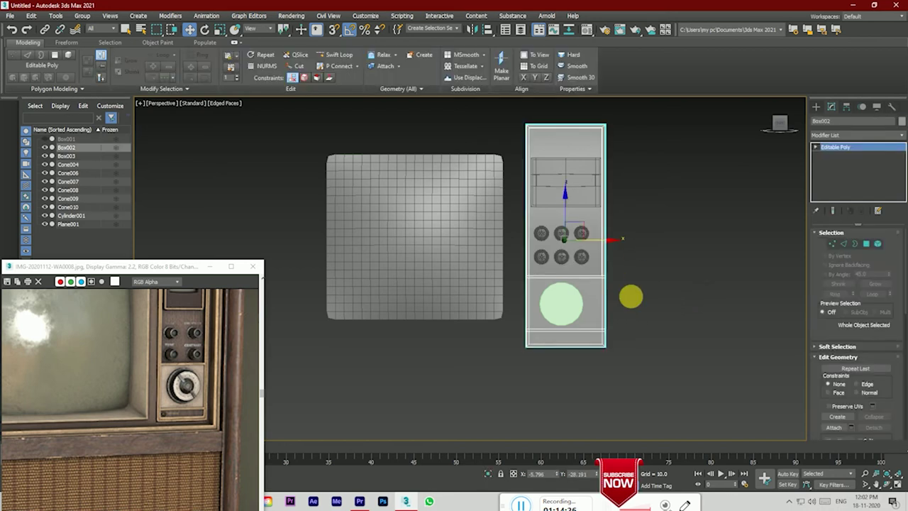
left_click(831, 247)
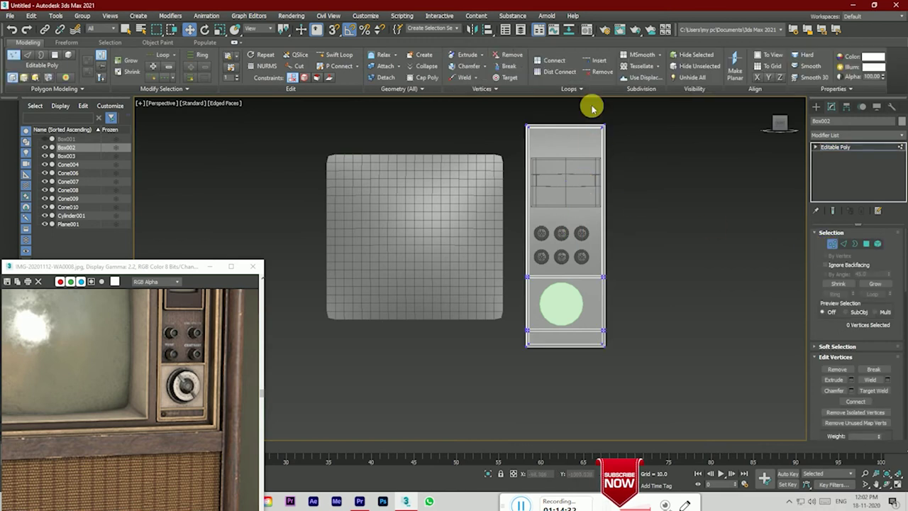
left_click_drag(592, 106, 650, 351)
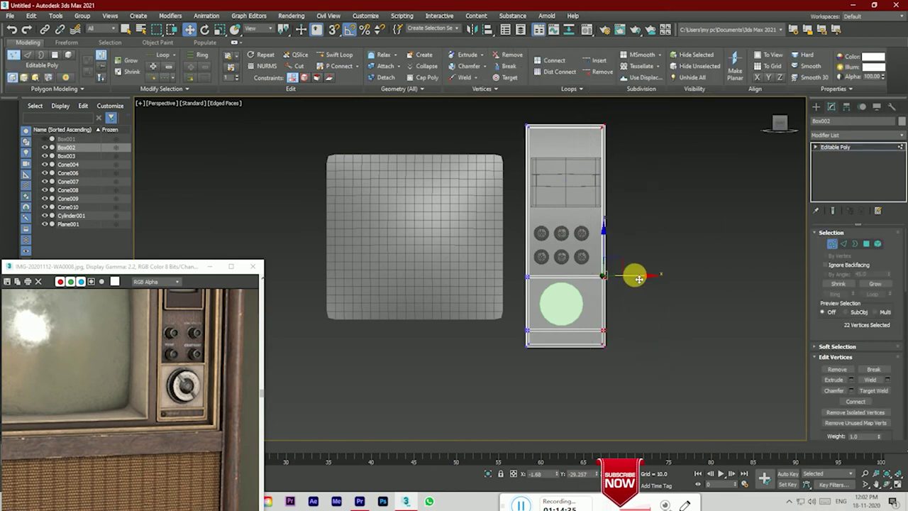
left_click_drag(639, 279, 634, 279)
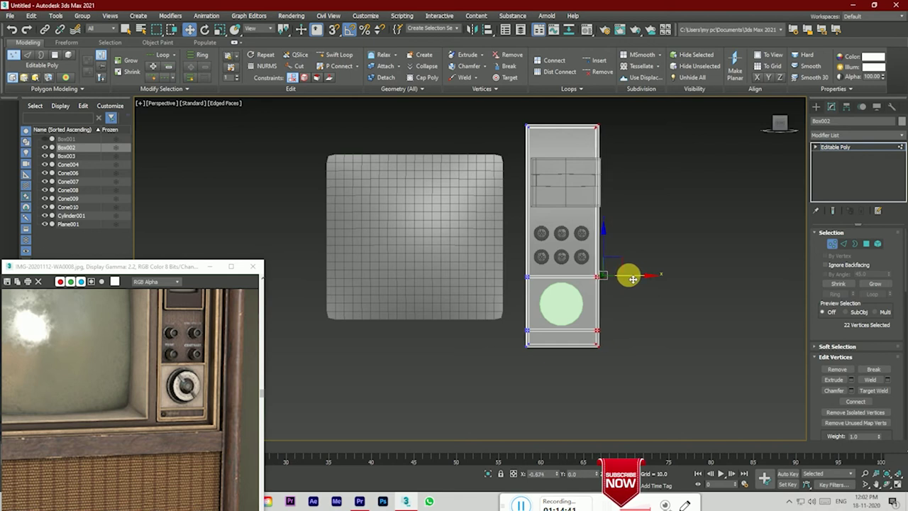
left_click_drag(631, 277, 637, 285)
left_click(603, 225)
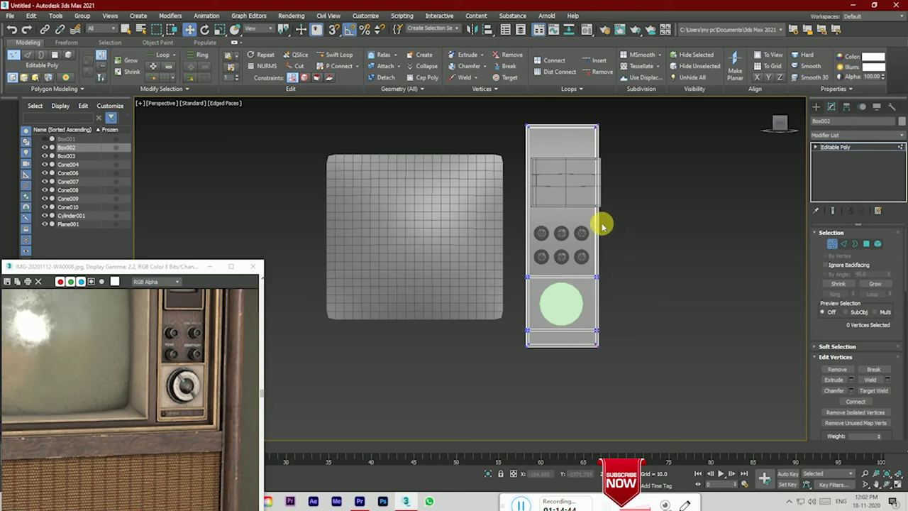
left_click(827, 148)
left_click(580, 172)
Step: In Front view, pull Box003's right-side vertices left to narrow the display box
scroll(582, 174, "up", 3)
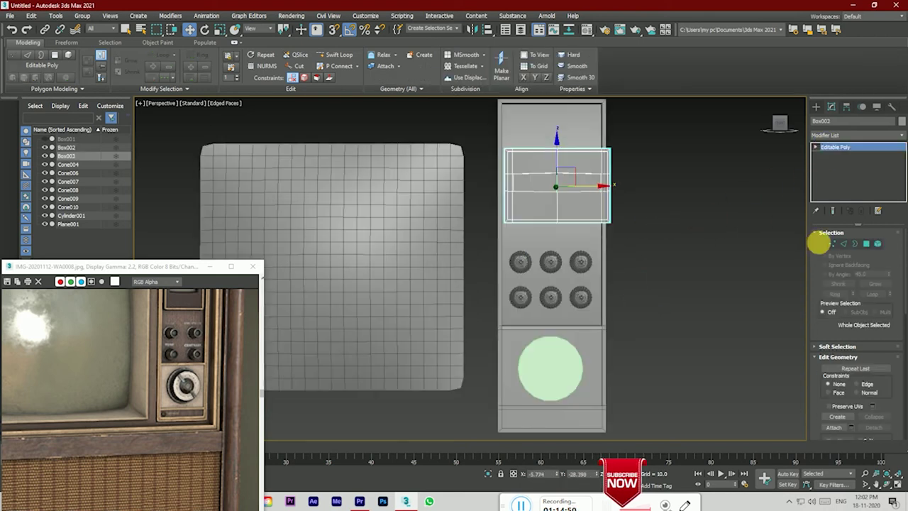
left_click(832, 243)
key("f")
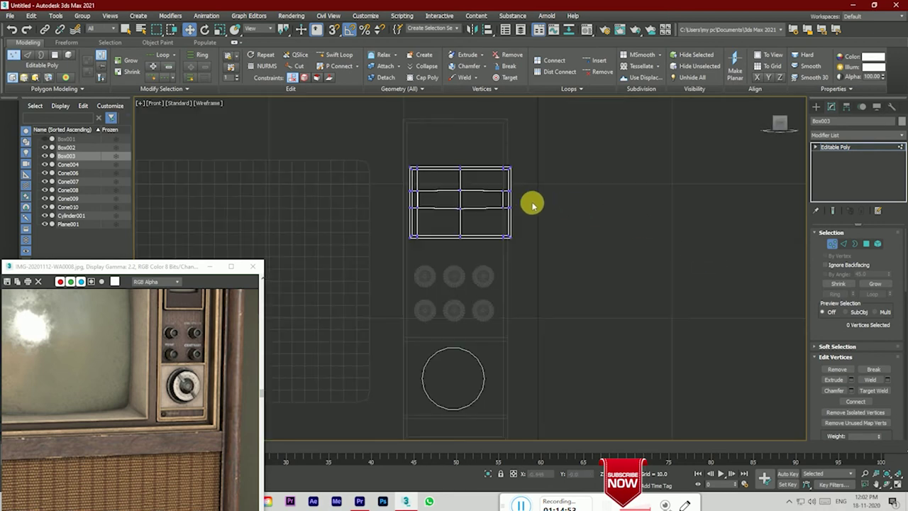
scroll(532, 203, "up", 2)
left_click_drag(485, 136, 542, 252)
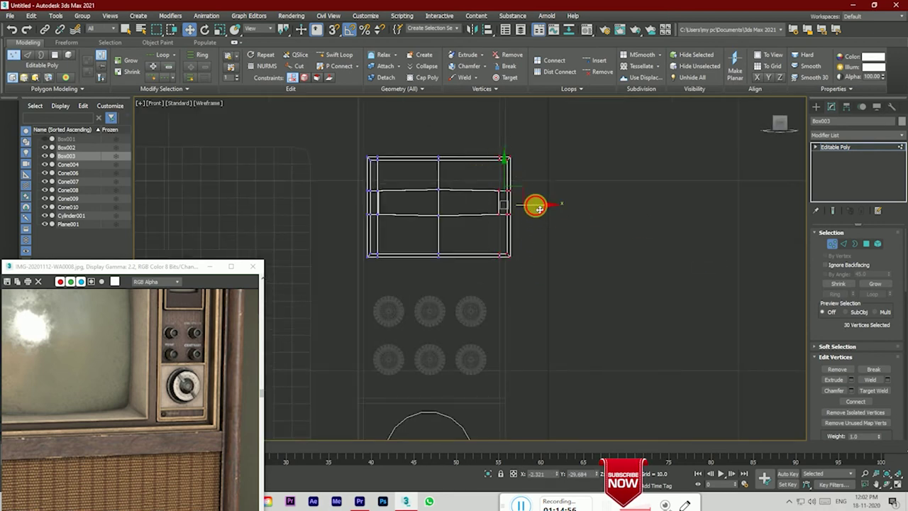
left_click_drag(535, 204, 524, 205)
scroll(566, 264, "down", 3)
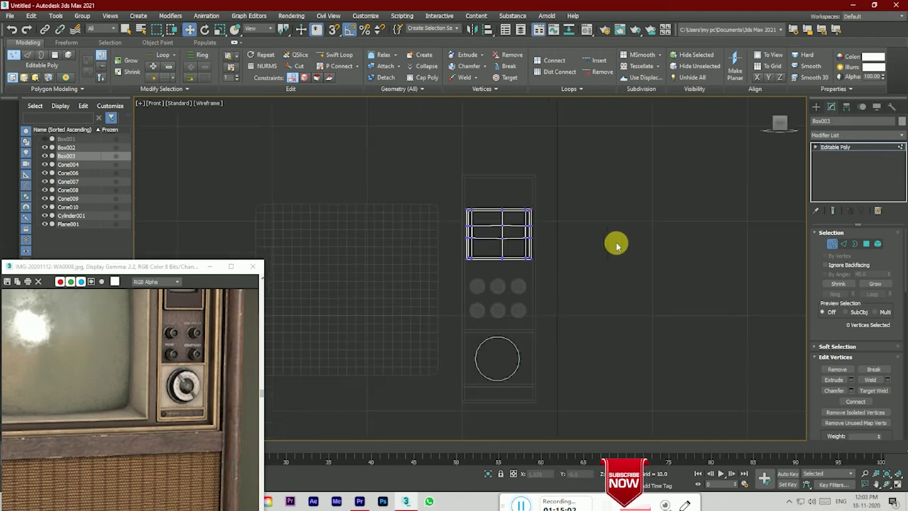
left_click(840, 147)
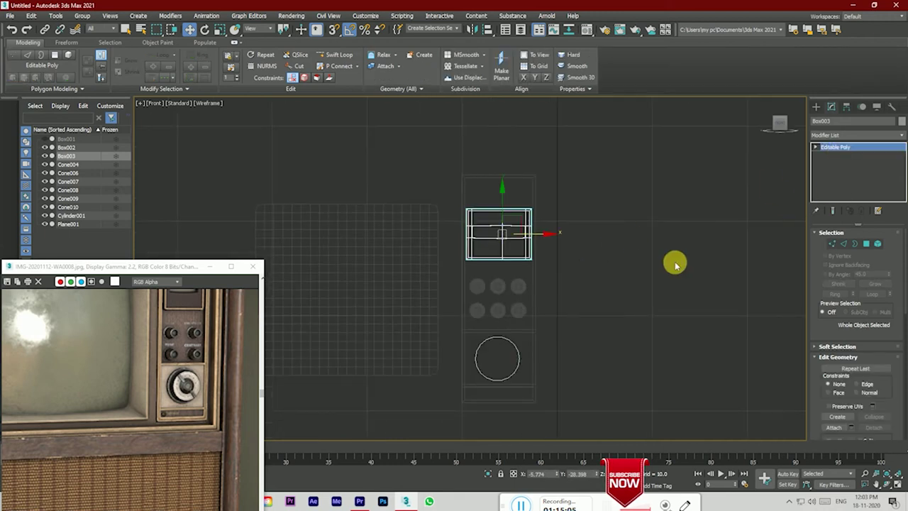
key("p")
scroll(648, 270, "down", 2)
Step: Move the dial cylinder left and slightly up within its panel section
left_click(589, 343)
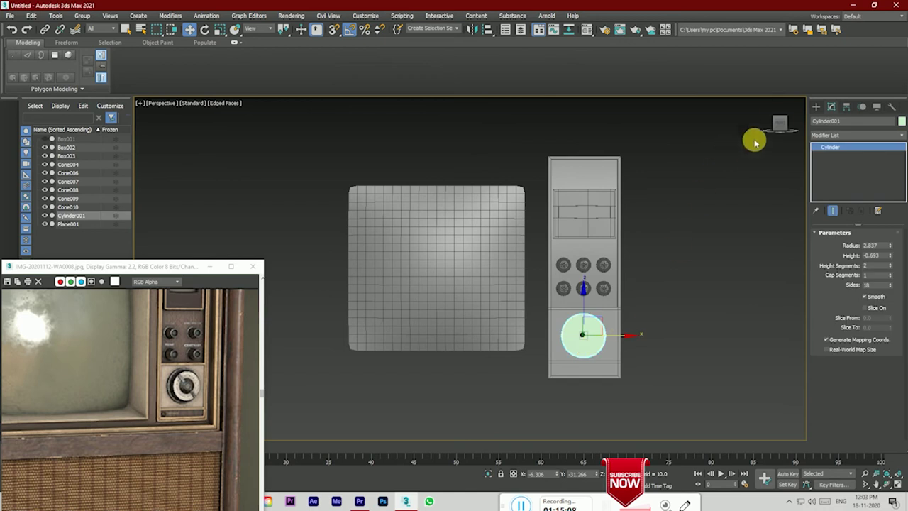
mouse_move(779, 124)
left_click_drag(779, 124, 779, 122)
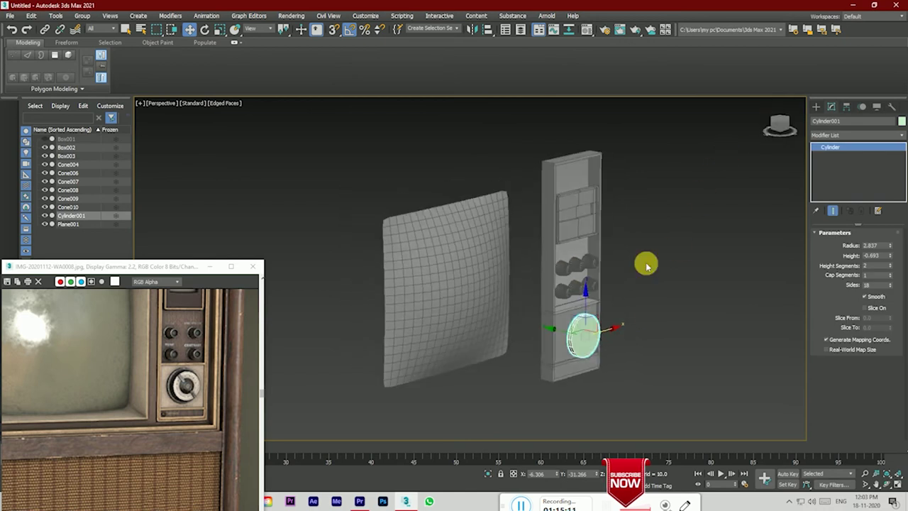
scroll(558, 334, "up", 3)
left_click_drag(607, 339, 585, 330)
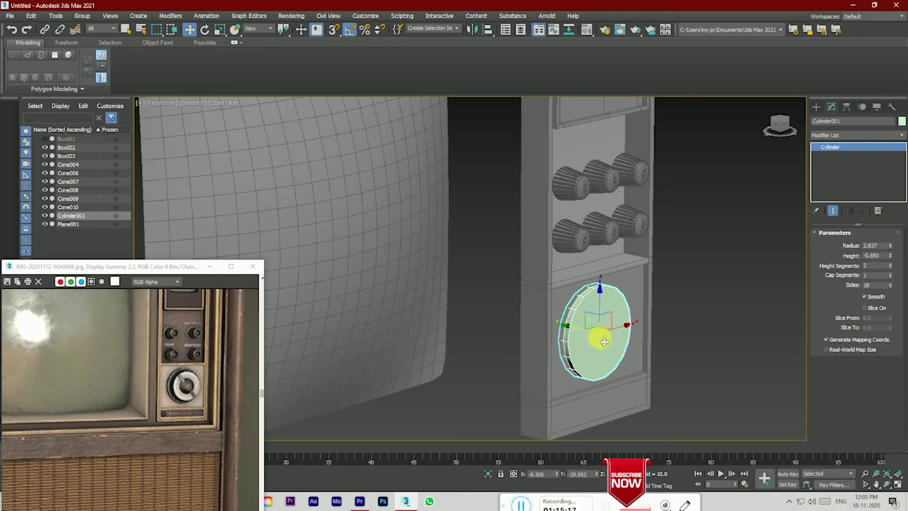
left_click(668, 357)
scroll(674, 333, "down", 3)
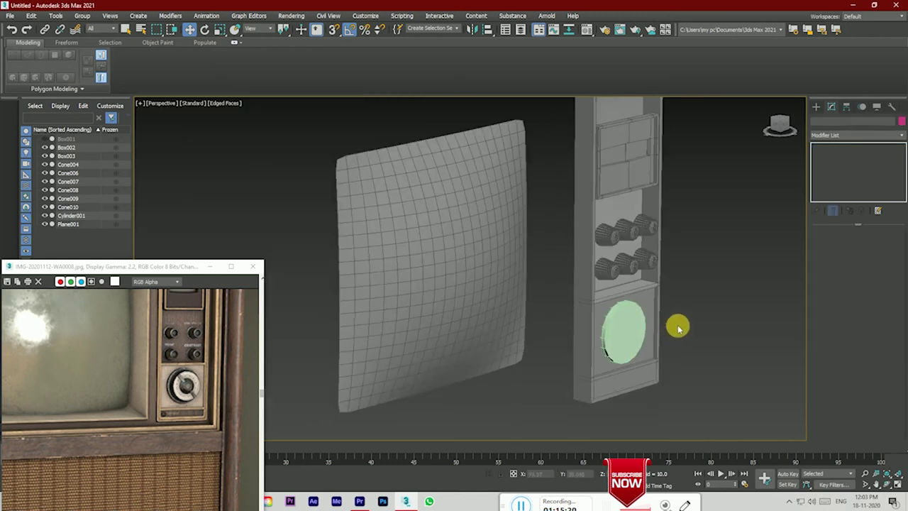
scroll(677, 328, "down", 3)
left_click_drag(780, 119, 783, 121)
left_click(44, 139)
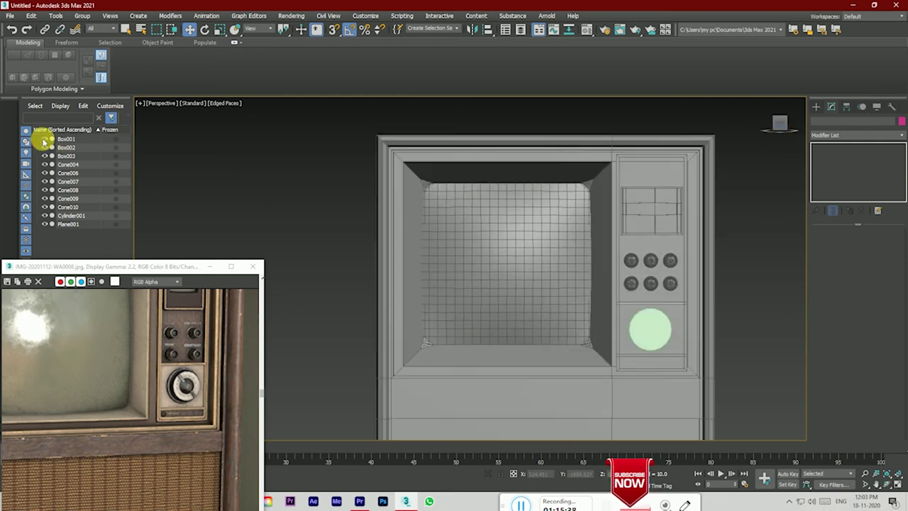
key("F4")
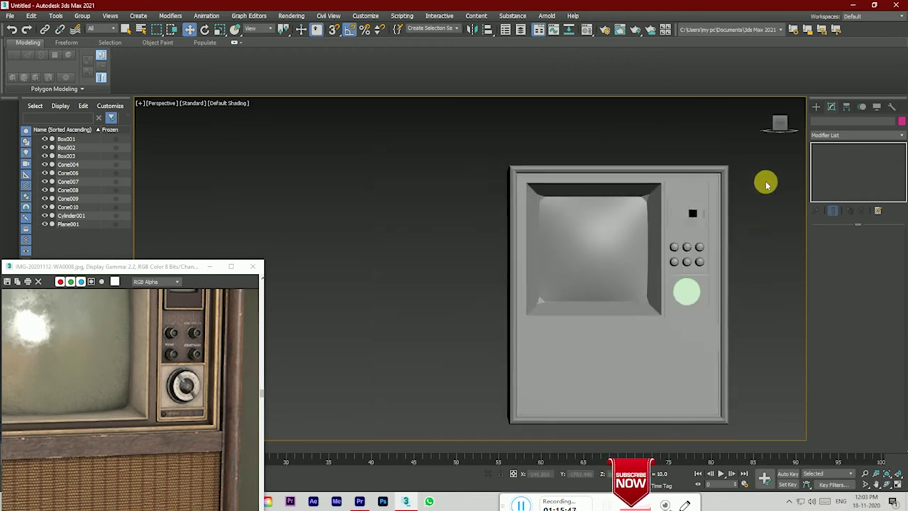
left_click_drag(783, 121, 780, 125)
left_click(781, 125)
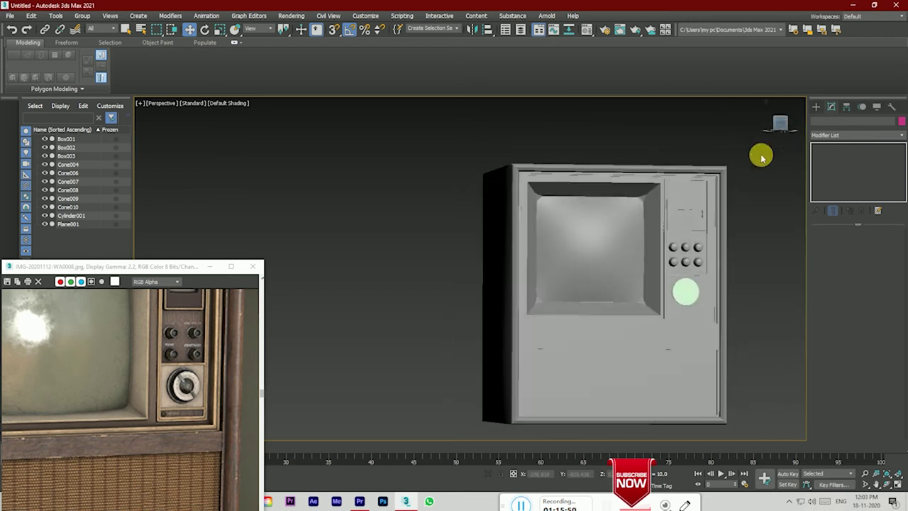
scroll(710, 225, "up", 5)
scroll(686, 206, "down", 3)
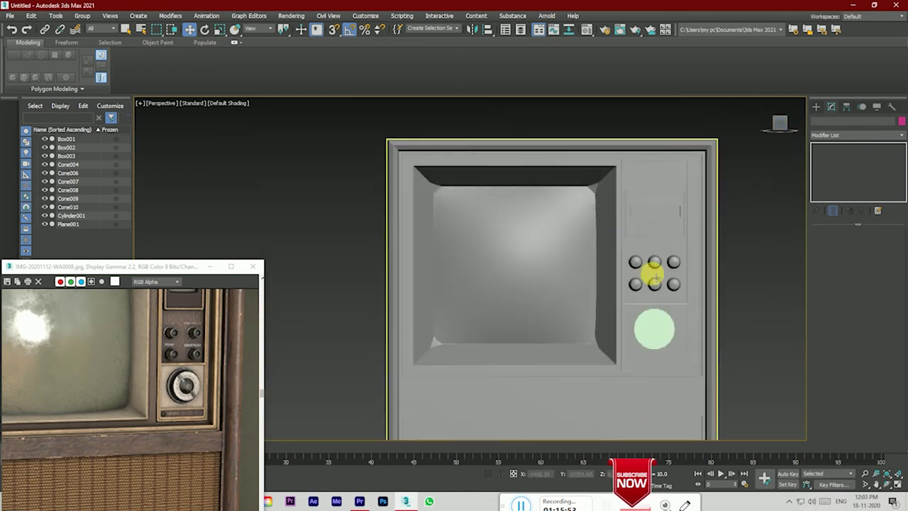
middle_click_drag(654, 329, 652, 330, "alt")
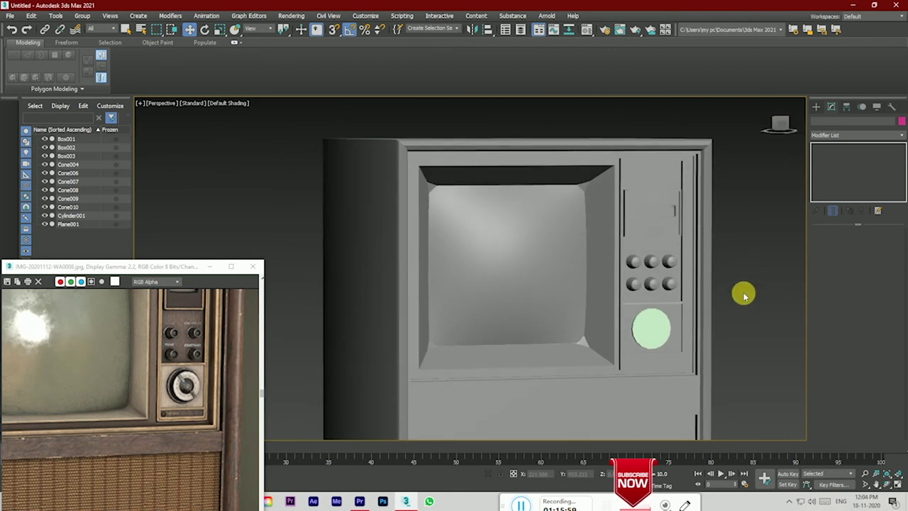
Step: Draw an Arc spline over the green dial in a front-on view
left_click(818, 106)
left_click(826, 120)
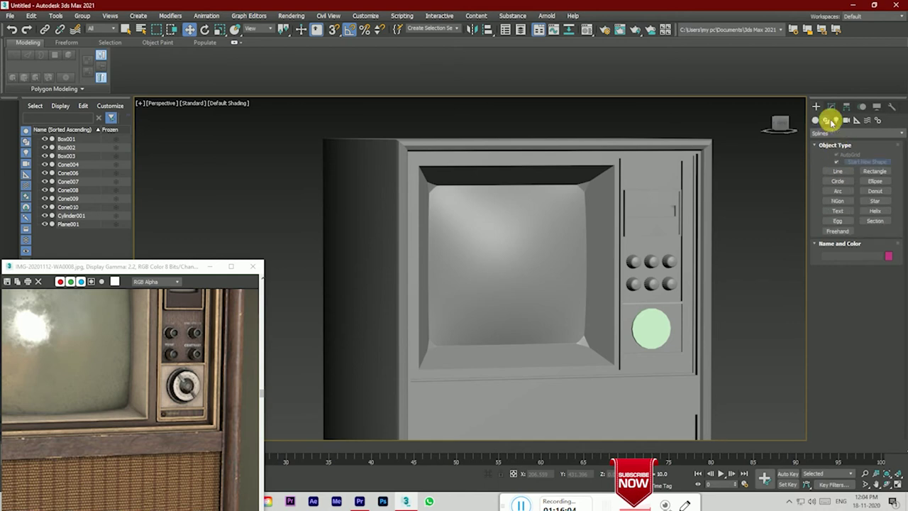
left_click(844, 191)
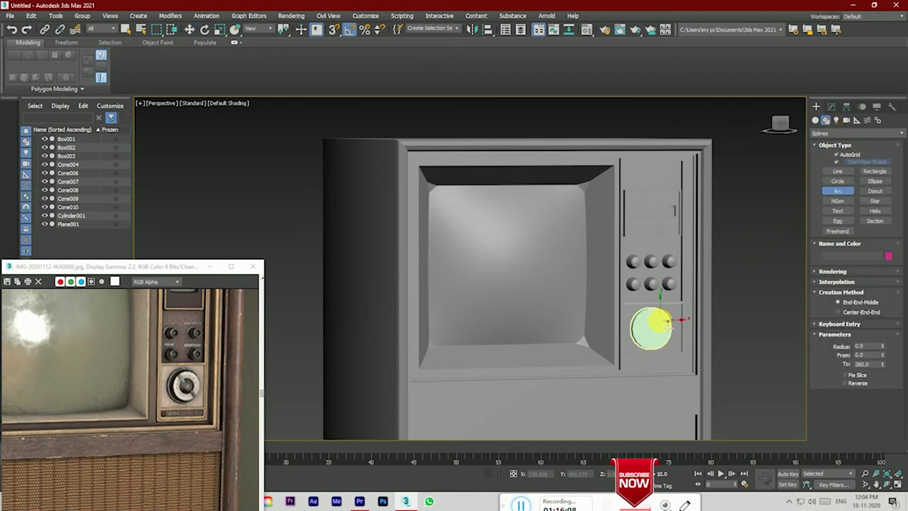
left_click(781, 122)
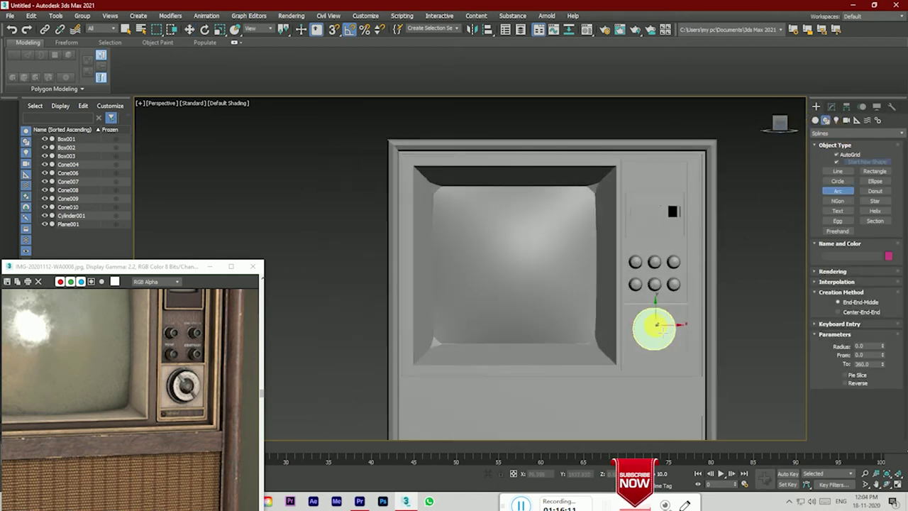
left_click_drag(669, 335, 685, 349)
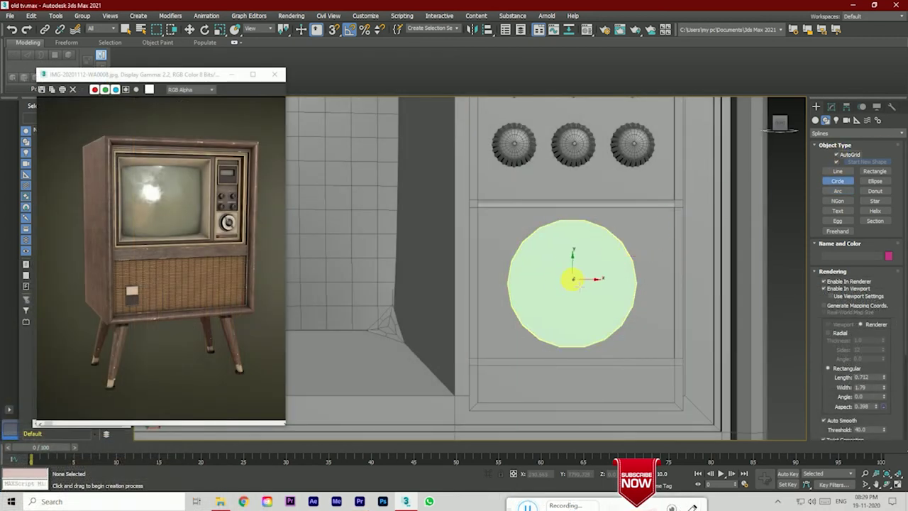
Step: Draw a renderable circle from the green dial's centre
left_click_drag(565, 279, 590, 307)
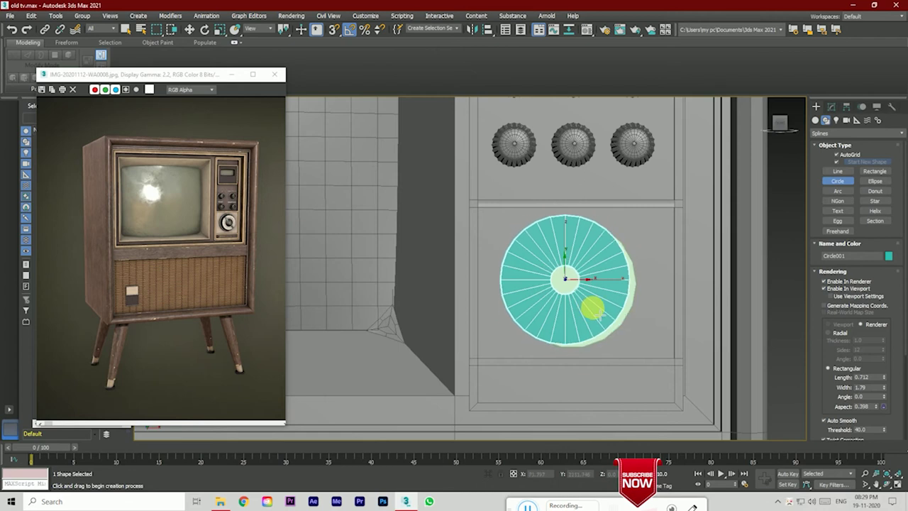
left_click_drag(590, 306, 592, 298)
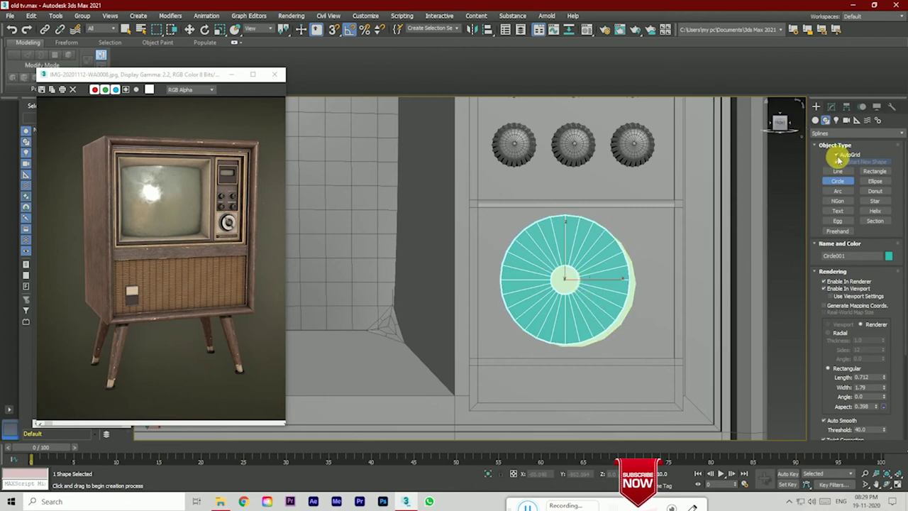
left_click_drag(780, 116, 692, 106)
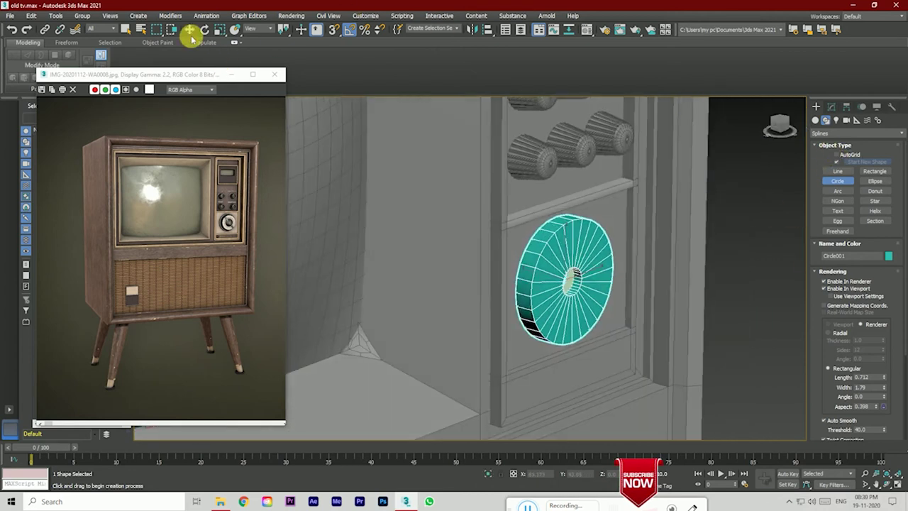
Step: Move the ring off the panel and centre it over the green dial in front view
left_click(190, 29)
scroll(225, 225, "up", 2)
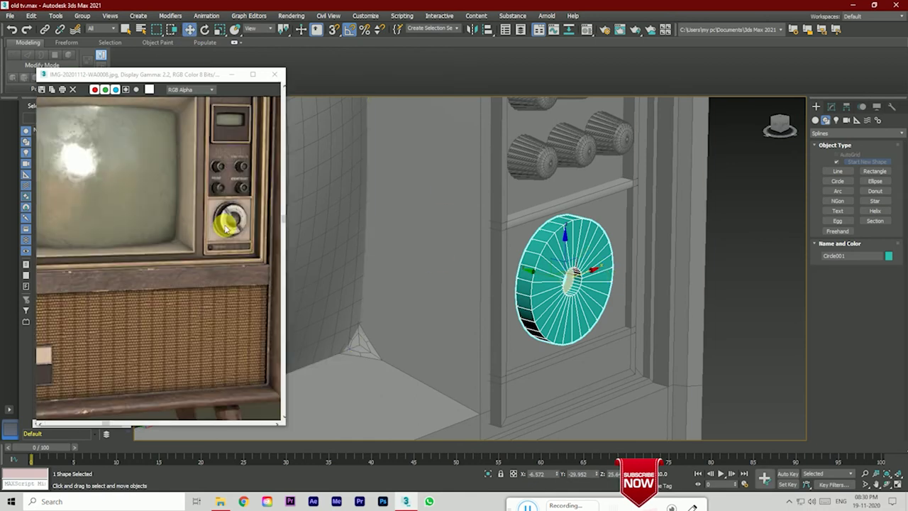
scroll(237, 217, "up", 1)
scroll(254, 263, "up", 1)
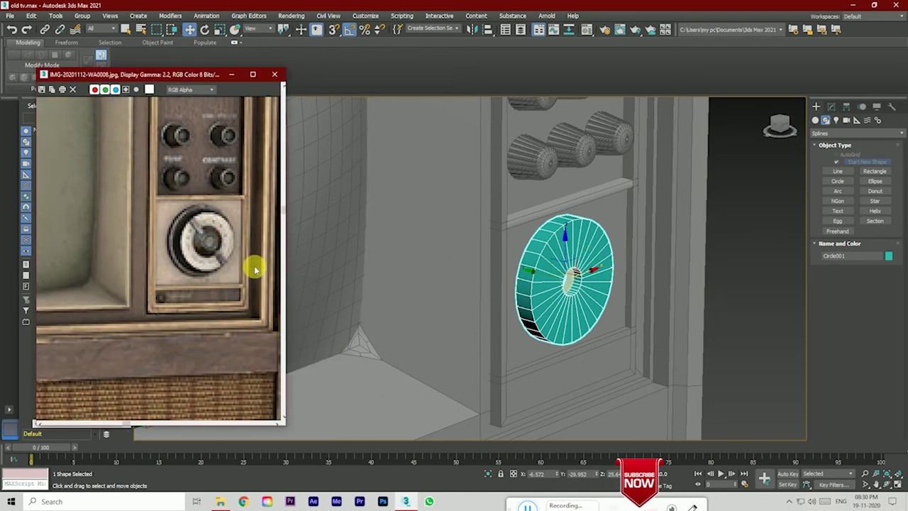
mouse_move(548, 274)
left_mouse_down()
mouse_move(600, 288)
mouse_move(641, 284)
mouse_move(606, 295)
left_mouse_up()
left_click(785, 129)
left_click_drag(576, 251, 581, 262)
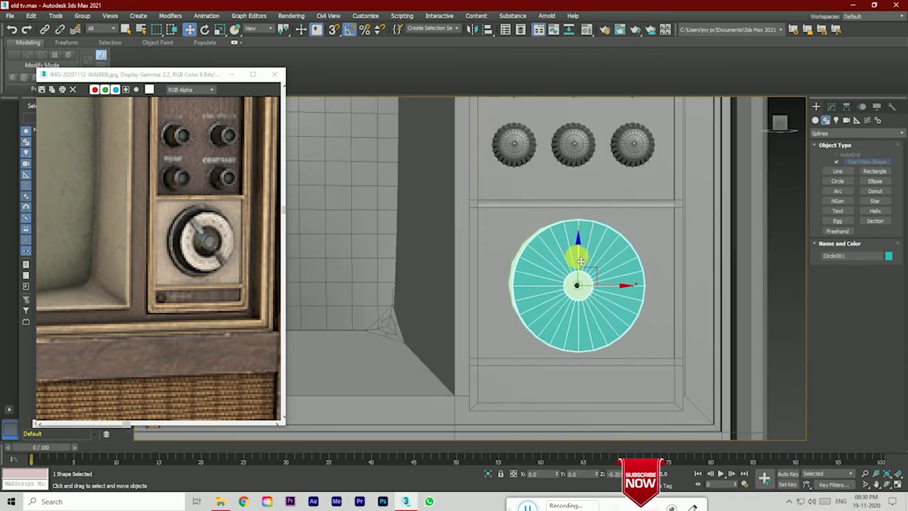
left_click(831, 106)
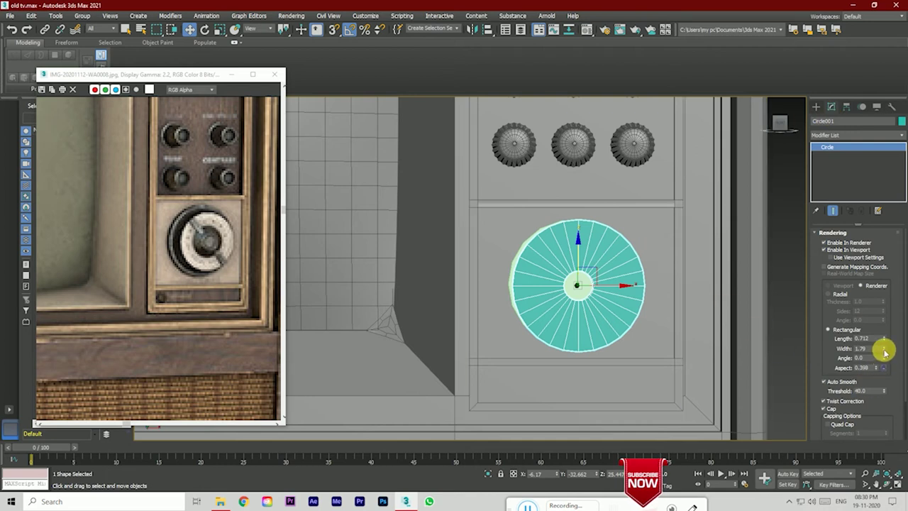
Step: Set the ring's rectangular profile to length 0.768 and width 1.433
left_click_drag(885, 352, 884, 360)
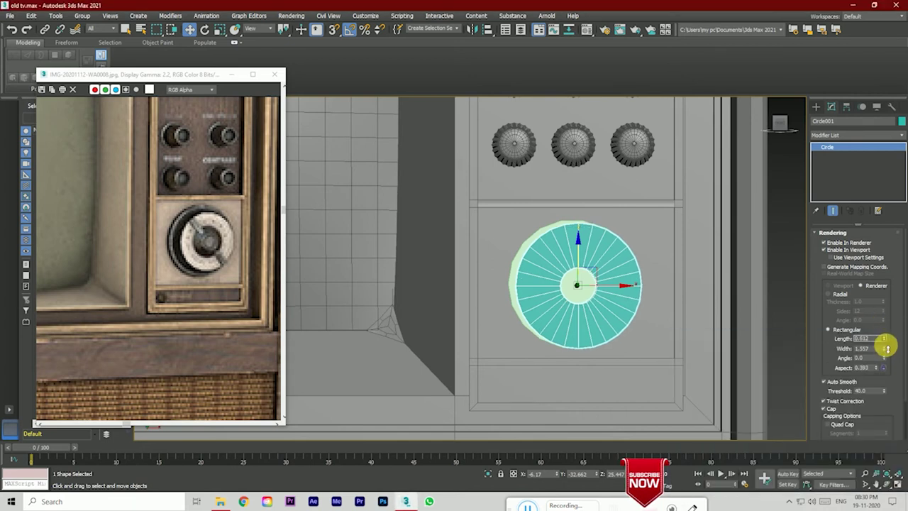
left_click_drag(887, 347, 886, 357)
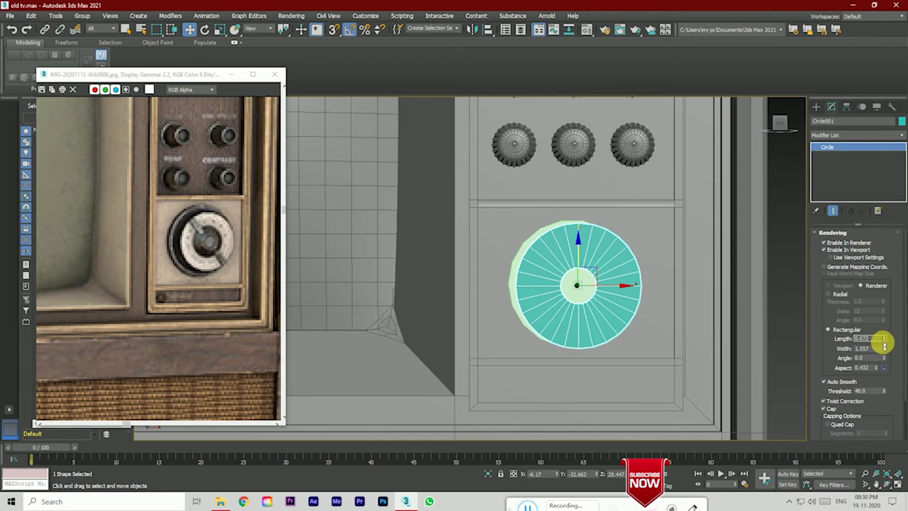
left_click_drag(780, 122, 858, 284)
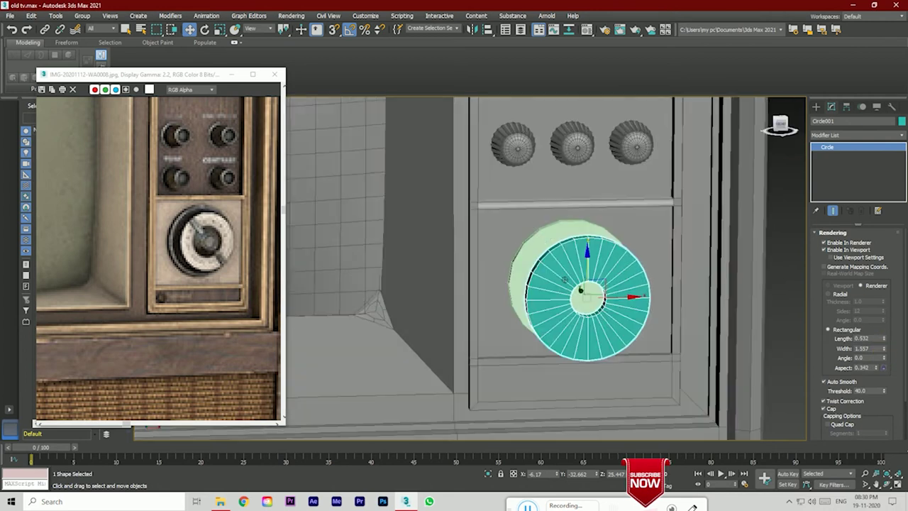
left_click_drag(885, 339, 880, 332)
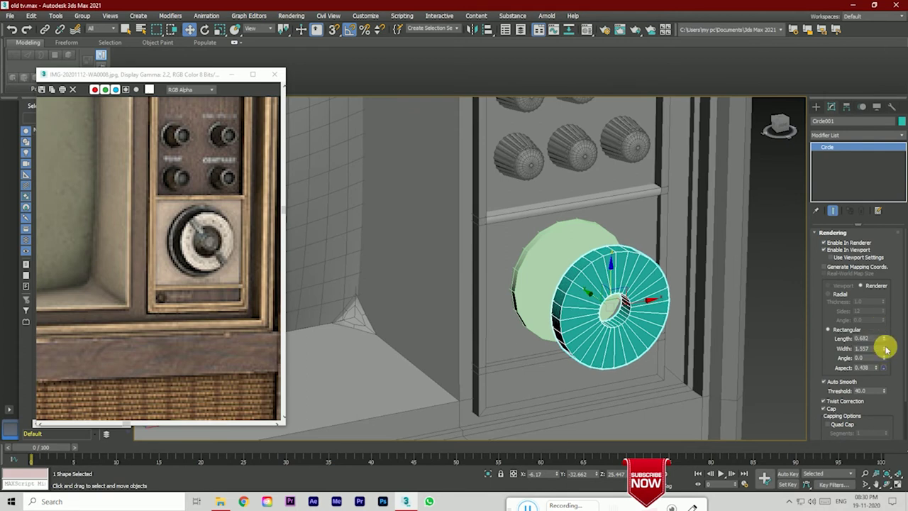
mouse_move(886, 349)
left_mouse_down()
mouse_move(900, 113)
mouse_move(904, 332)
left_mouse_up()
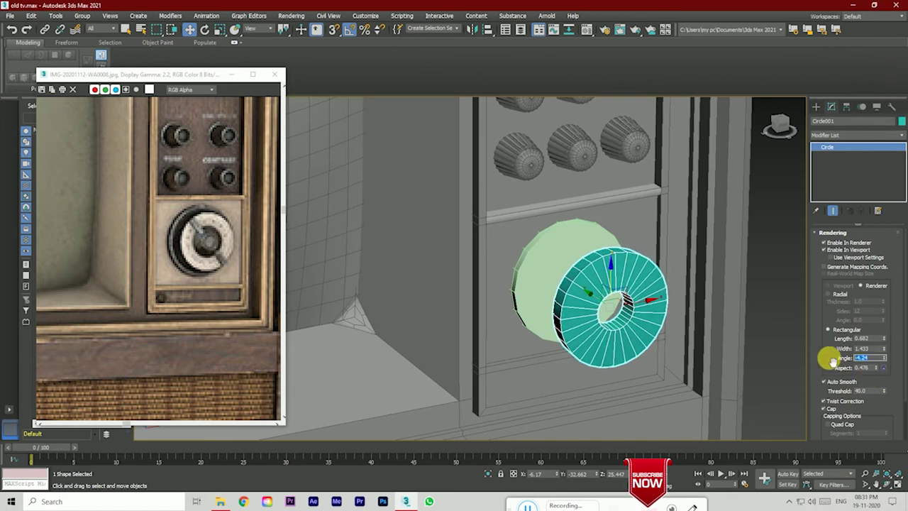
mouse_move(876, 369)
left_mouse_down()
mouse_move(882, 261)
mouse_move(878, 292)
left_mouse_up()
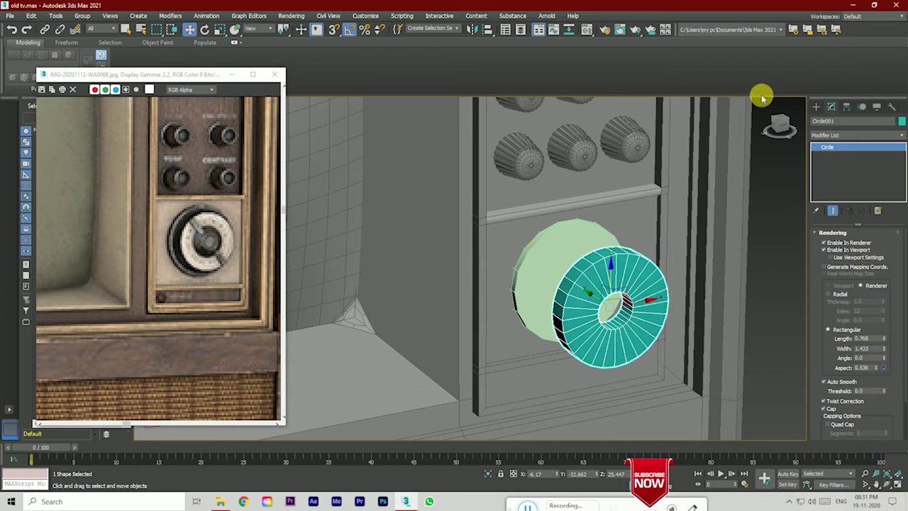
Step: Nudge the ring slightly to the right in the front view
left_click(781, 124)
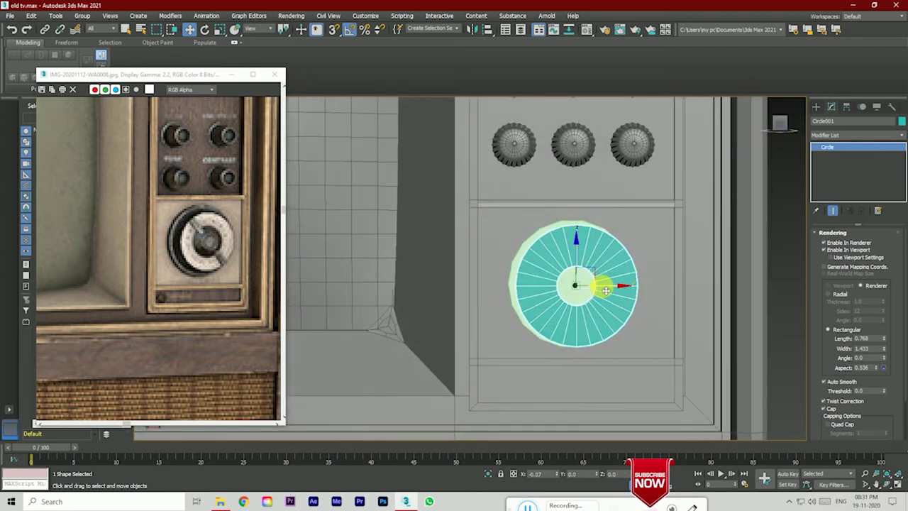
left_click(220, 29)
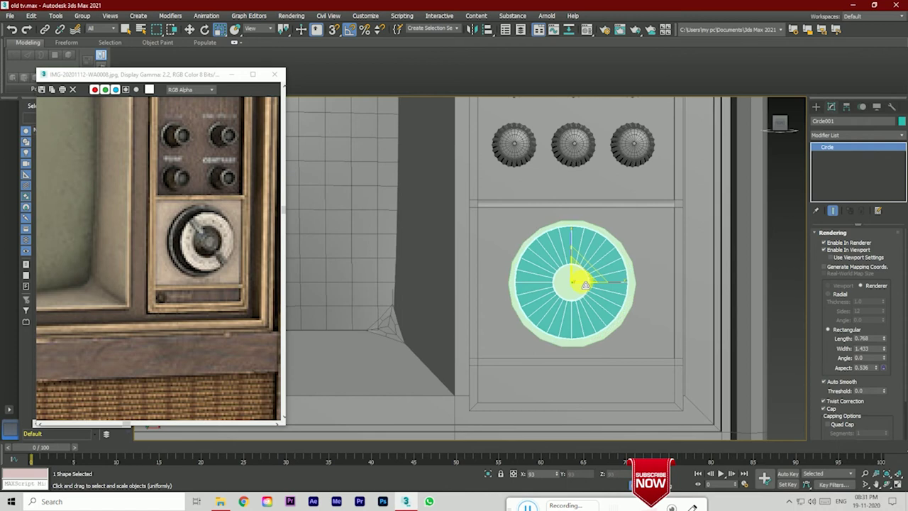
left_click(190, 29)
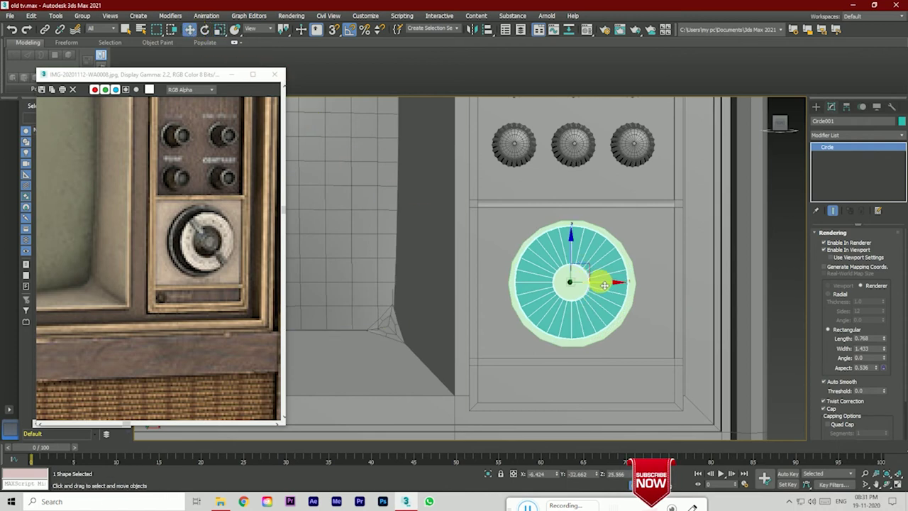
left_click_drag(604, 285, 611, 287)
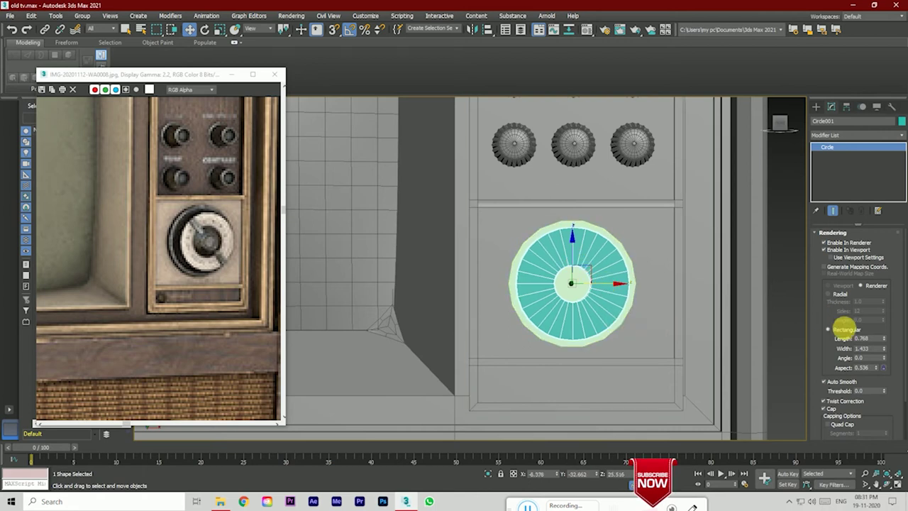
Step: Lower the circle's interpolation steps to 10
scroll(844, 394, "down", 3)
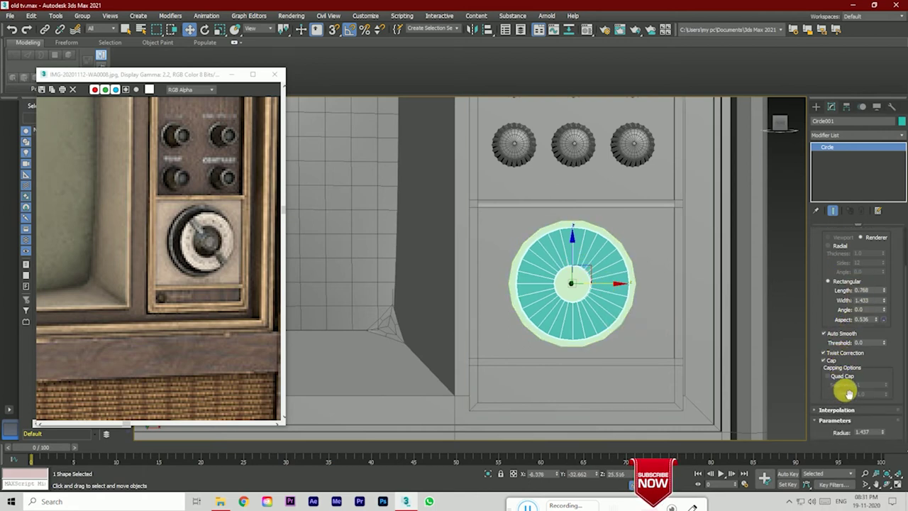
left_click(816, 413)
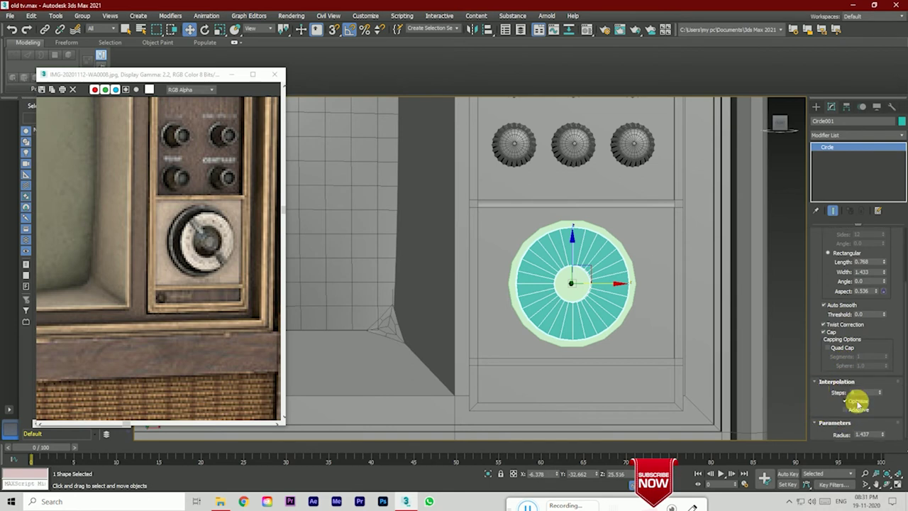
left_click_drag(880, 392, 886, 391)
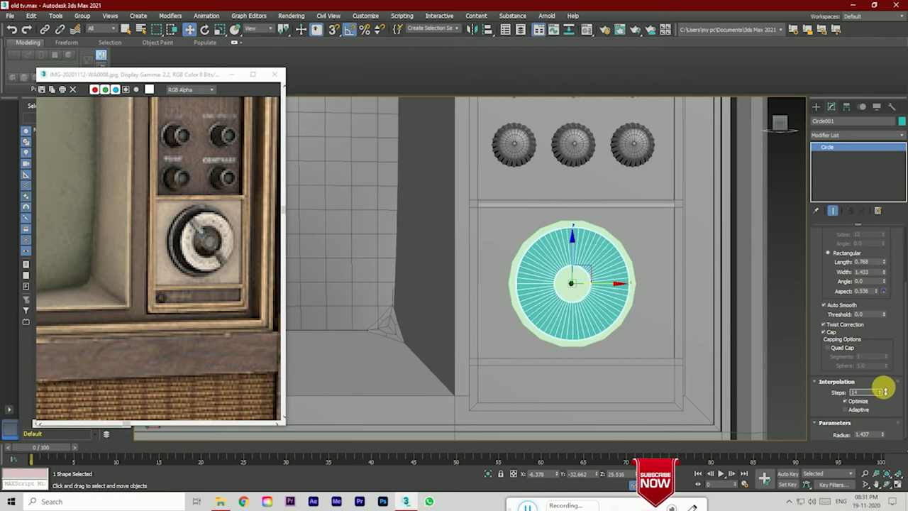
left_click_drag(886, 392, 887, 393)
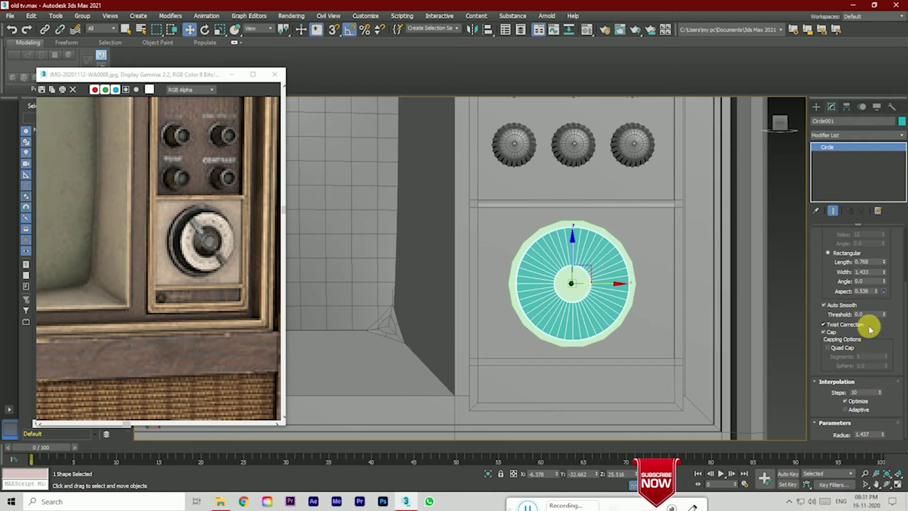
scroll(863, 330, "up", 2)
Step: Convert the ring to an Editable Poly and edit its vertices in the front view
right_click(608, 291)
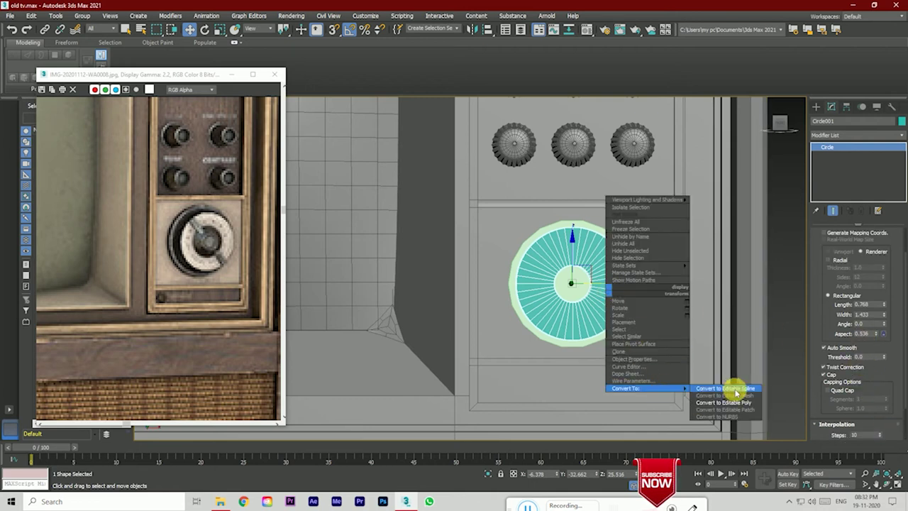
left_click(740, 399)
left_click(832, 244)
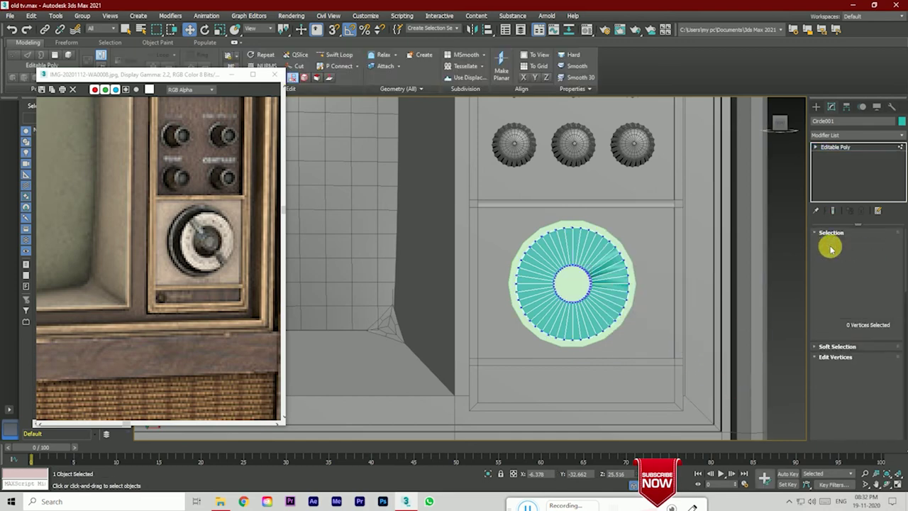
scroll(587, 284, "up", 4)
middle_click_drag(682, 185, 541, 278, "alt")
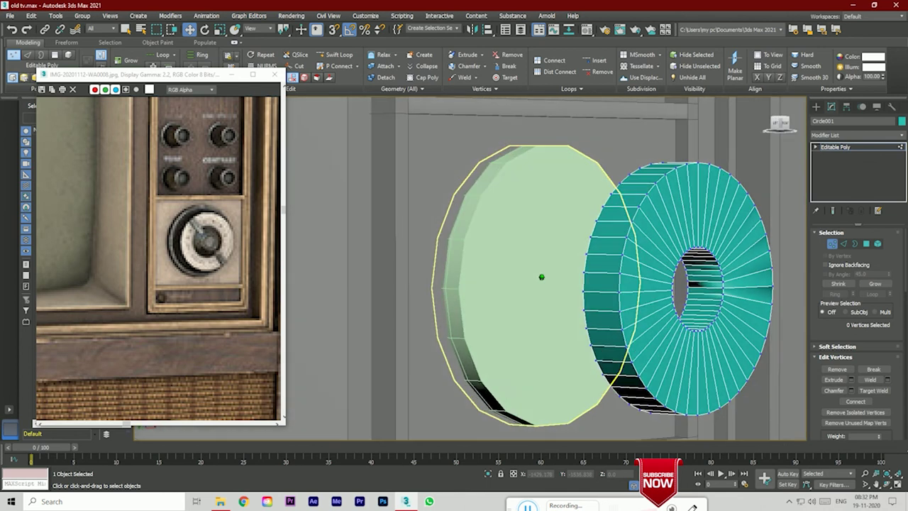
left_click(777, 125)
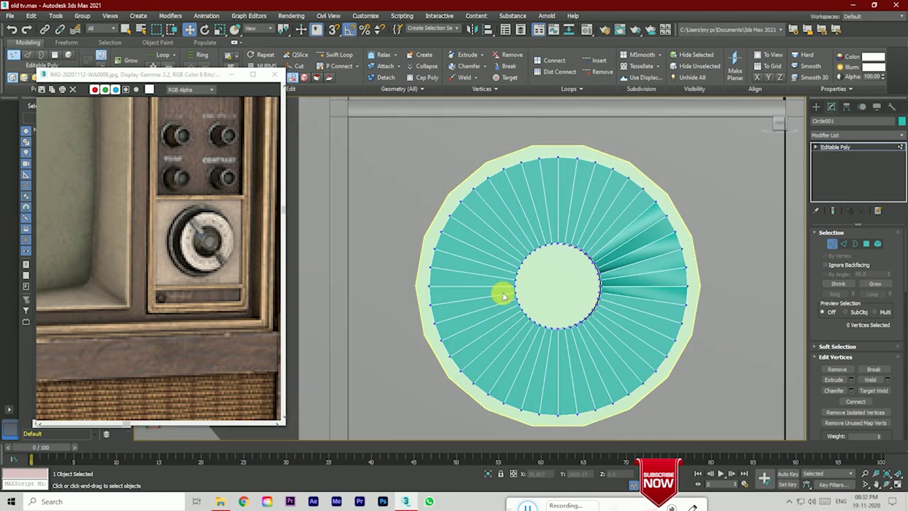
scroll(503, 296, "up", 3)
scroll(513, 288, "up", 2)
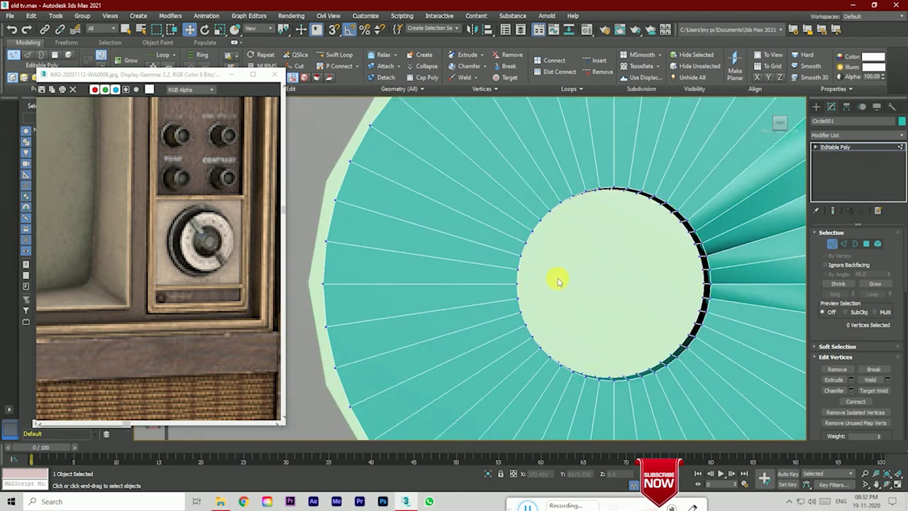
scroll(872, 416, "down", 3)
scroll(866, 397, "down", 2)
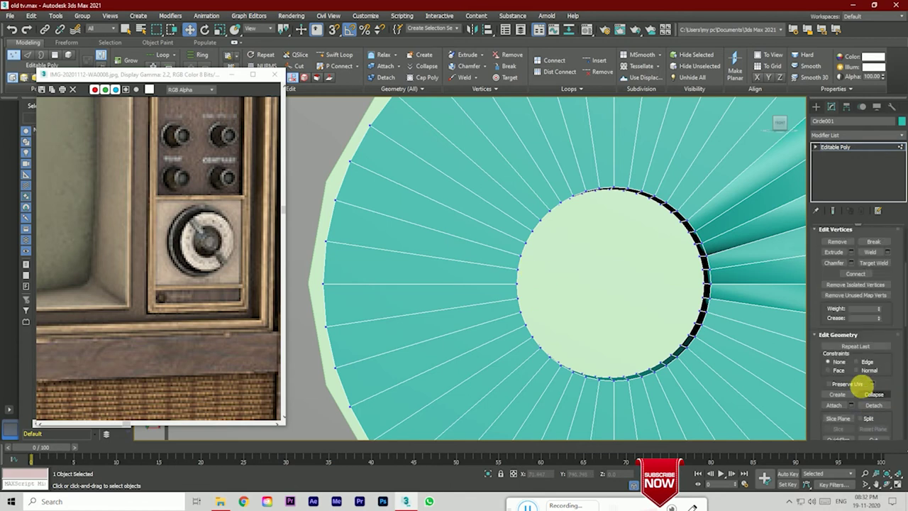
Step: Move the left outer-rim vertex downward
left_click(520, 257)
left_click(338, 200)
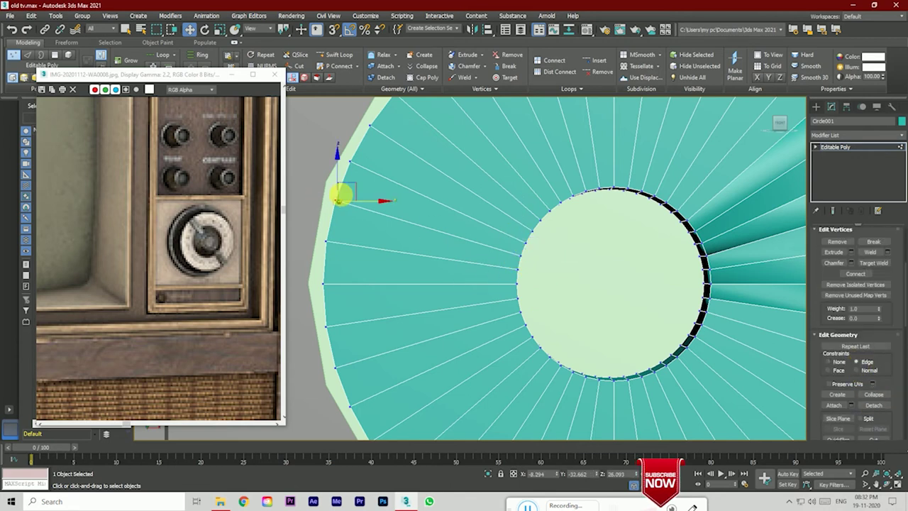
mouse_move(343, 183)
left_mouse_down()
mouse_move(323, 244)
mouse_move(334, 222)
left_mouse_up()
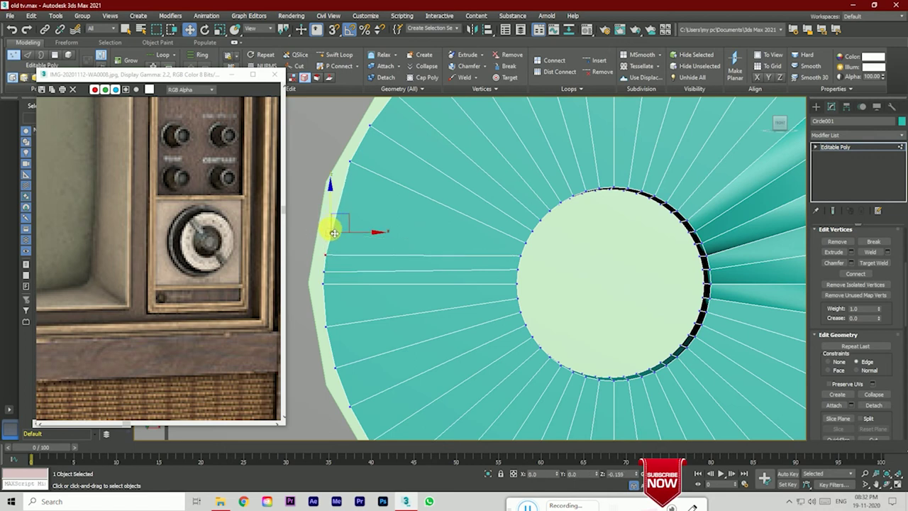
left_click_drag(333, 233, 373, 259)
scroll(370, 266, "down", 2)
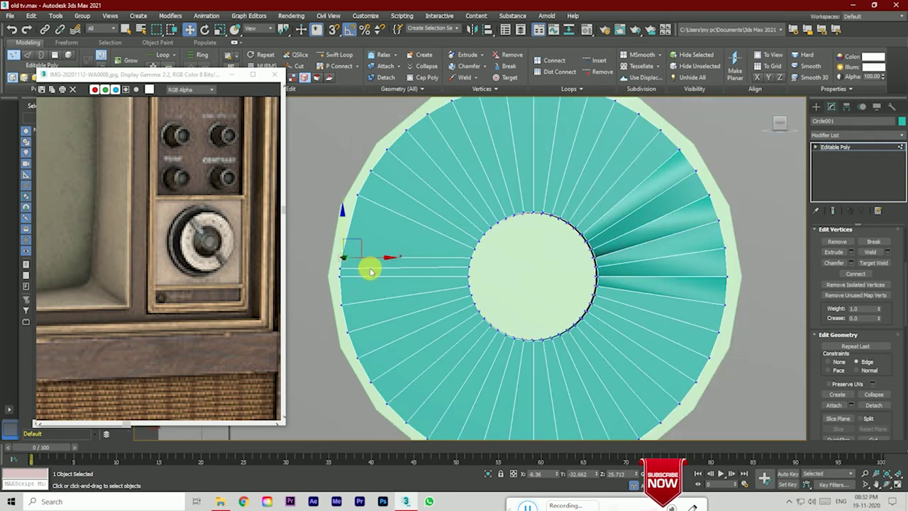
Step: Move several right-side rim vertices down into line
left_click(723, 248)
left_click_drag(729, 230, 730, 242)
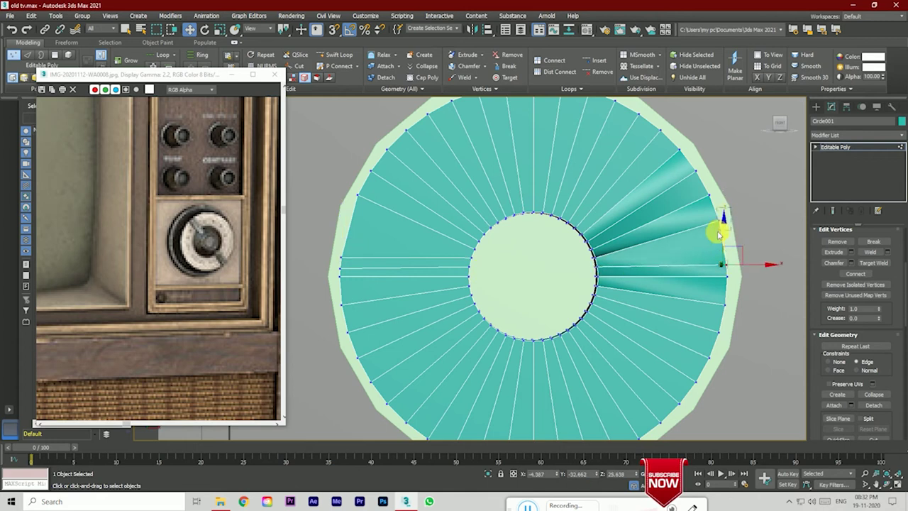
left_click_drag(721, 209, 729, 227)
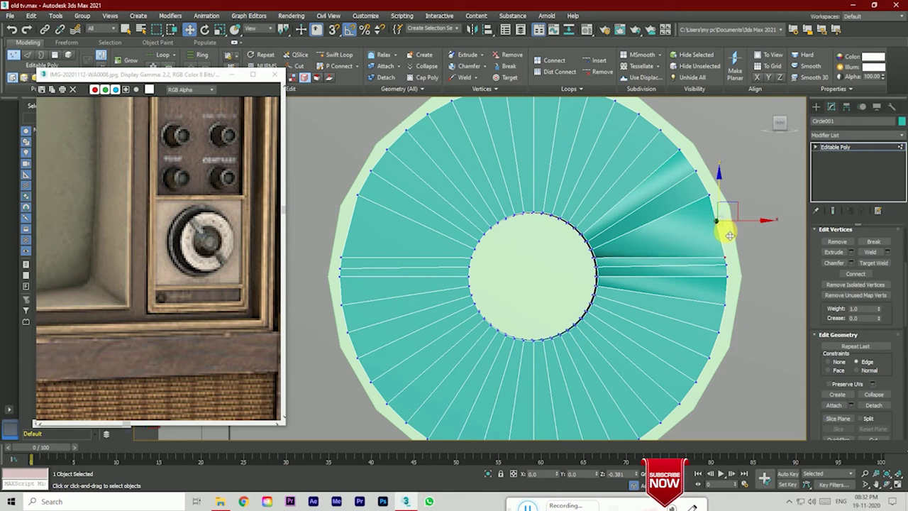
left_click_drag(730, 235, 763, 319)
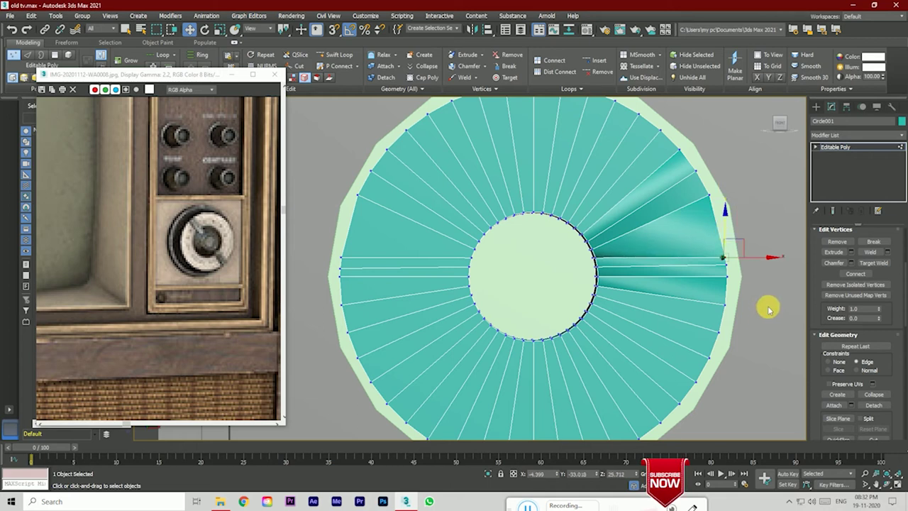
left_click_drag(713, 189, 714, 212)
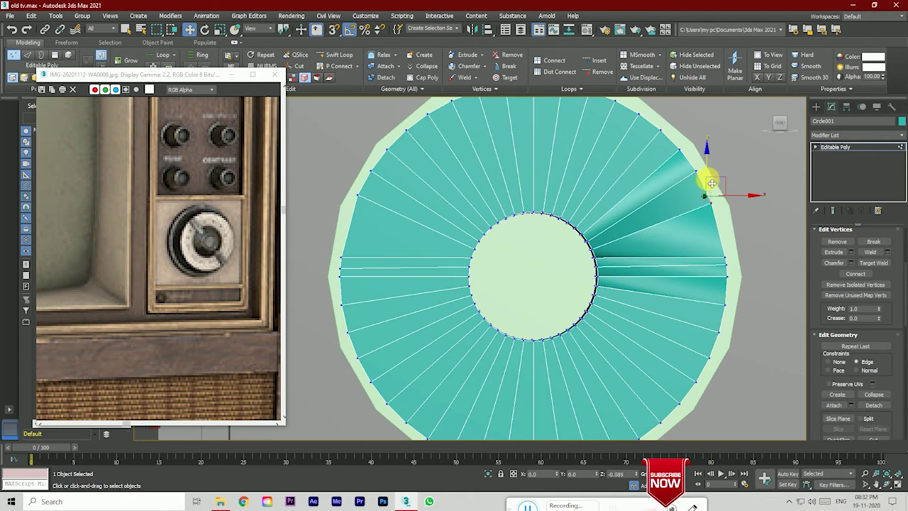
left_click(362, 190)
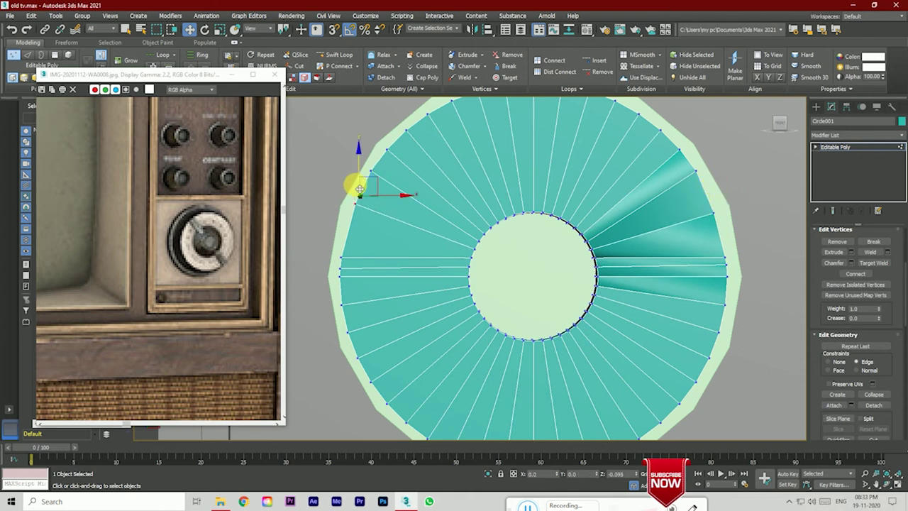
scroll(683, 281, "down", 2)
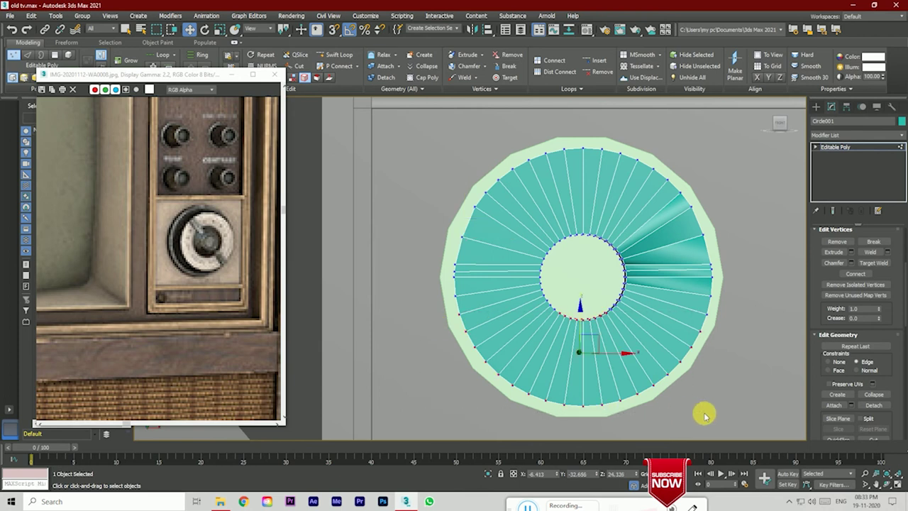
Step: Delete the ring's lower-half vertices and faces, leaving an upper arc fan
key("Delete")
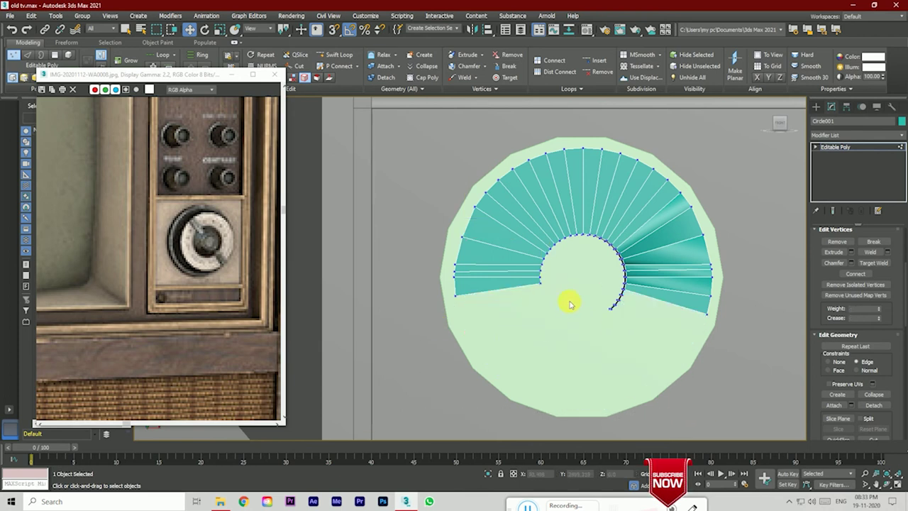
left_click(610, 307)
key("Delete")
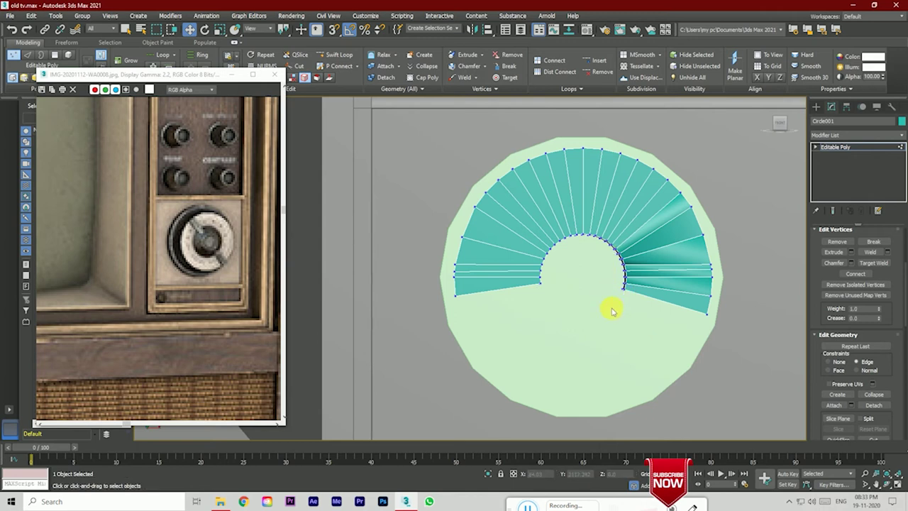
scroll(490, 275, "up", 3)
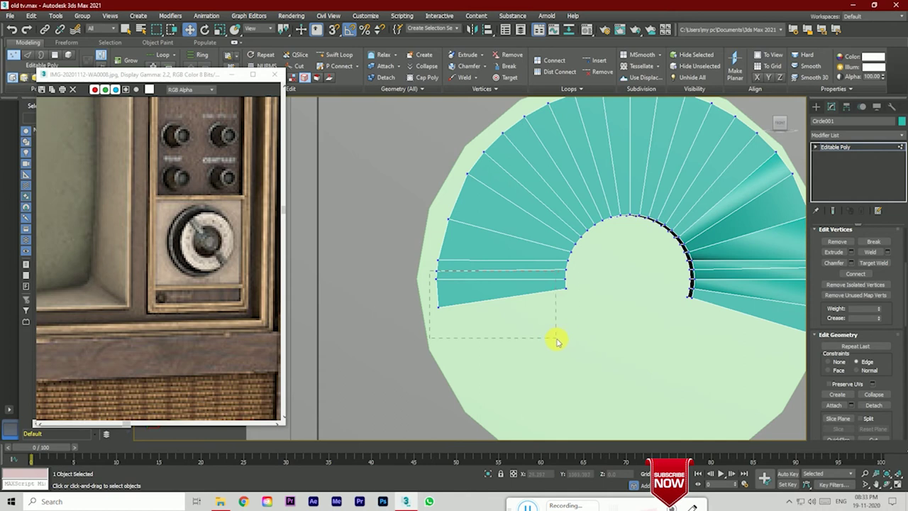
key("Delete")
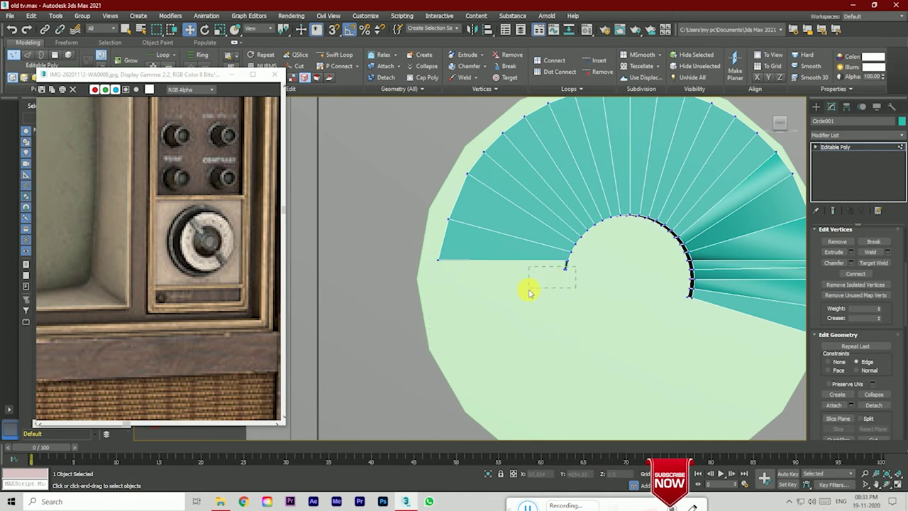
scroll(675, 312, "down", 3)
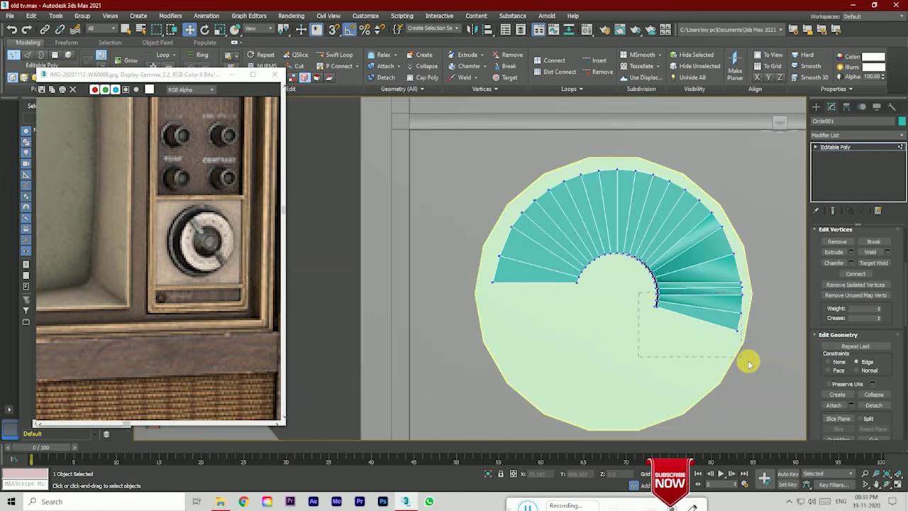
left_click_drag(749, 364, 748, 362)
key("Delete")
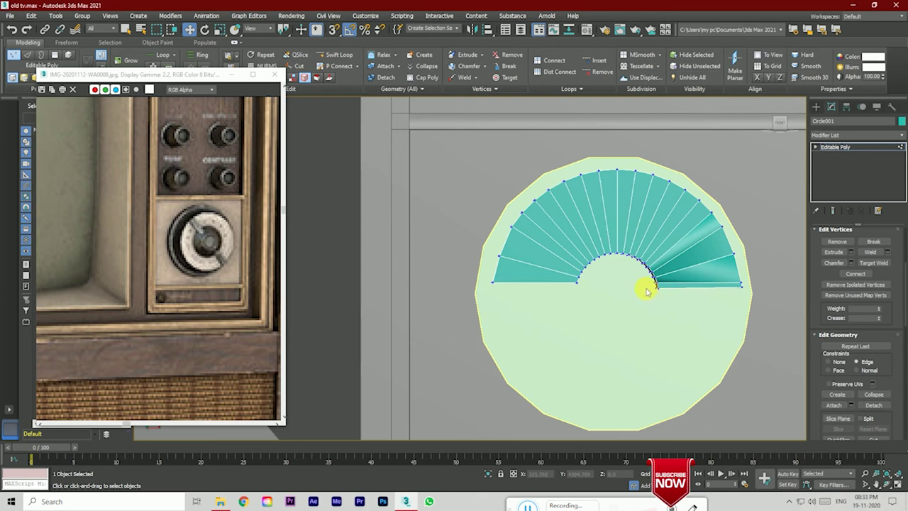
left_click(678, 299)
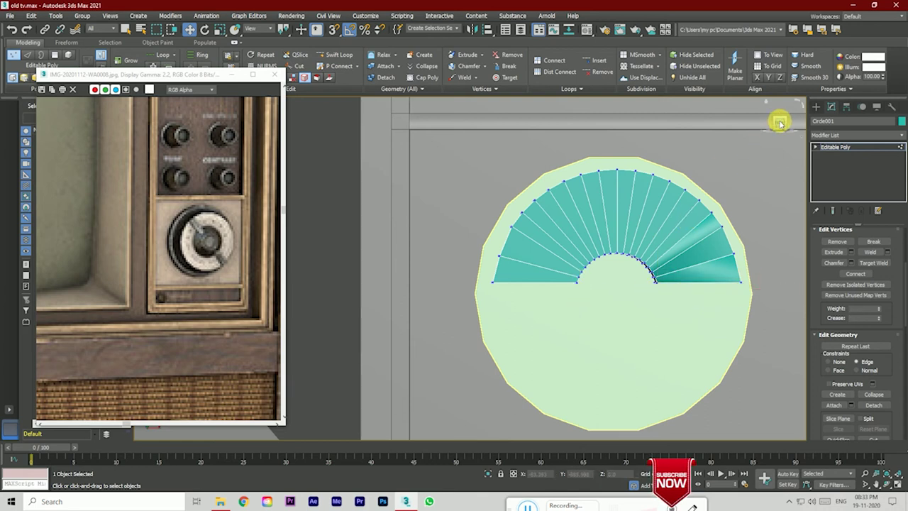
mouse_move(780, 122)
left_mouse_down()
mouse_move(738, 125)
mouse_move(780, 124)
left_mouse_up()
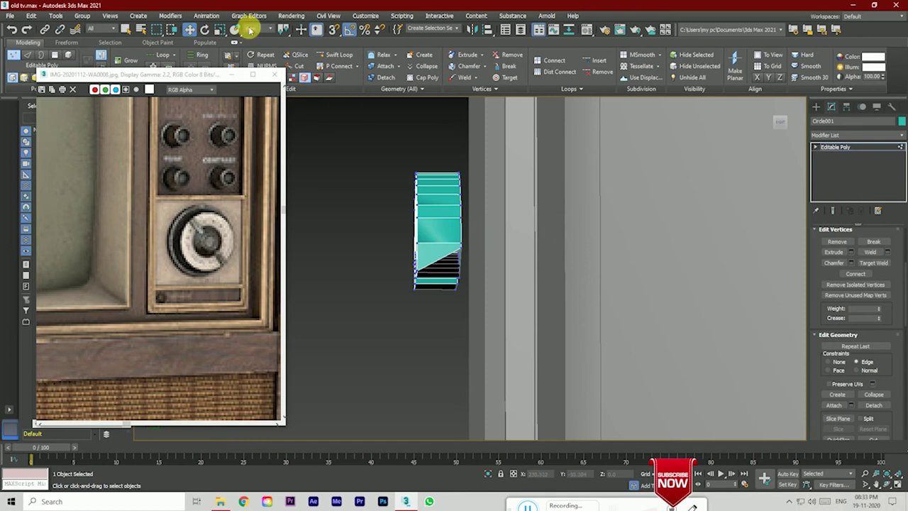
Step: Set Constraints to None and pull the arc's end vertex down to flatten the slanted face
scroll(462, 254, "up", 3)
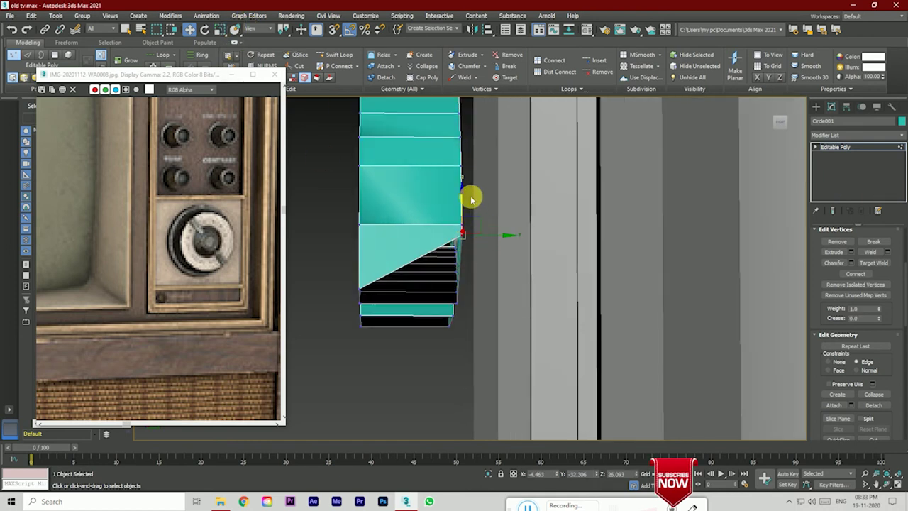
left_click_drag(465, 202, 465, 210)
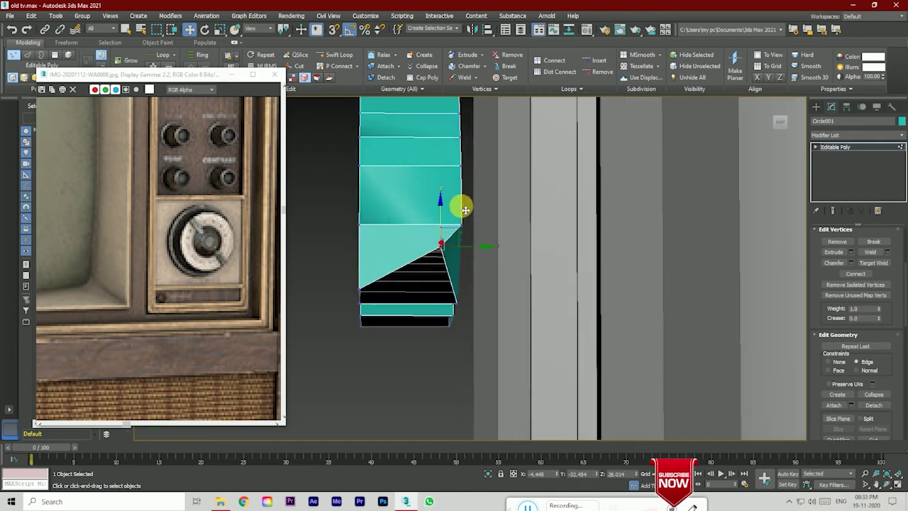
left_click_drag(811, 395, 823, 324)
left_click(827, 291)
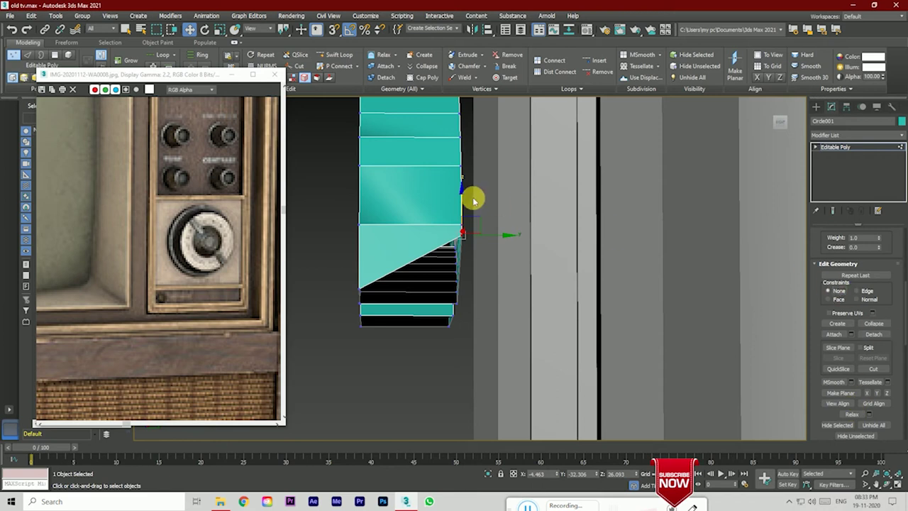
left_click_drag(465, 205, 463, 257)
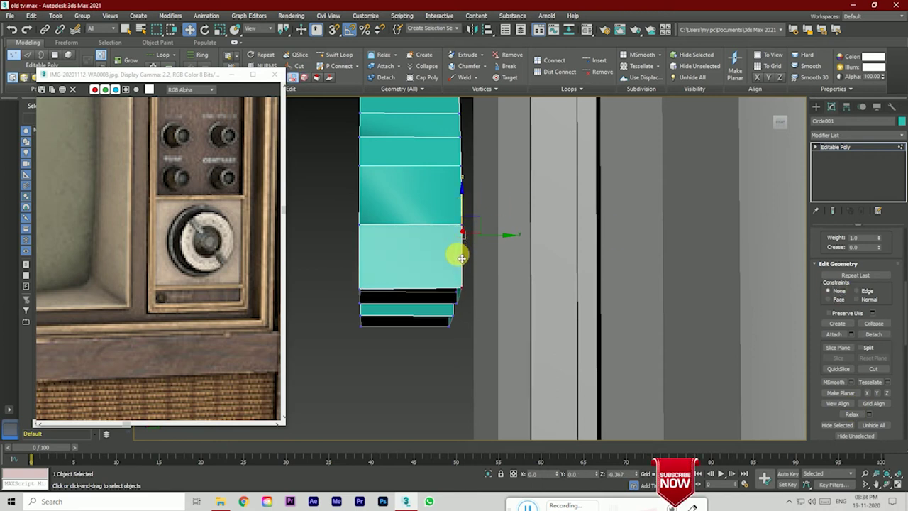
left_click(781, 121)
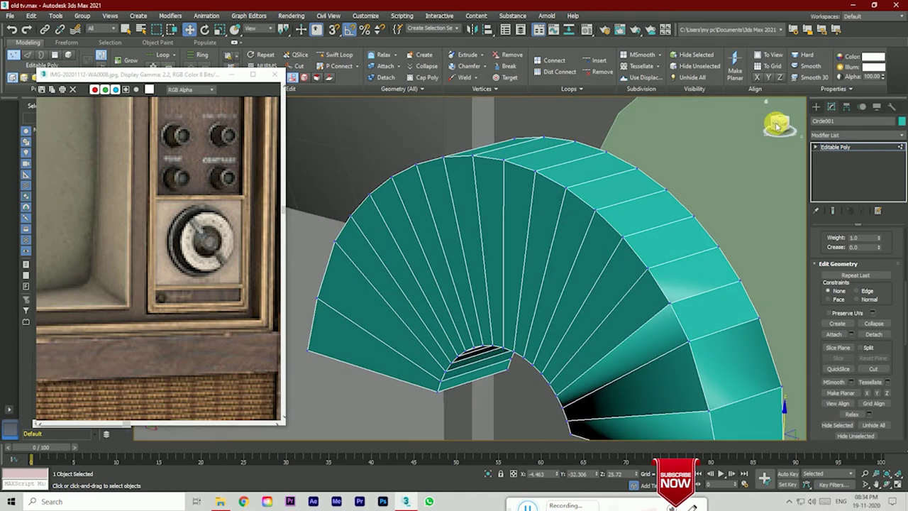
left_click(777, 126)
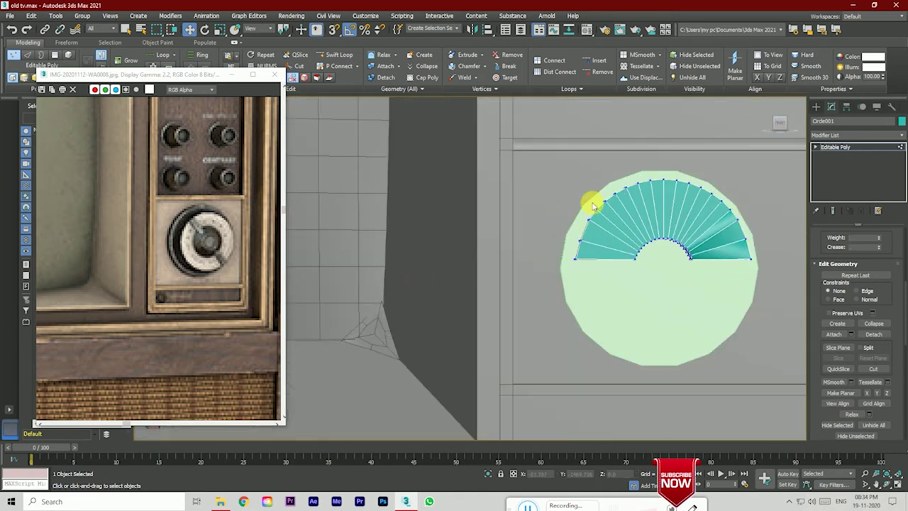
Step: Shift the whole fan slightly and select the open borders at both ends
left_click_drag(547, 176, 798, 321)
left_click_drag(690, 232, 692, 234)
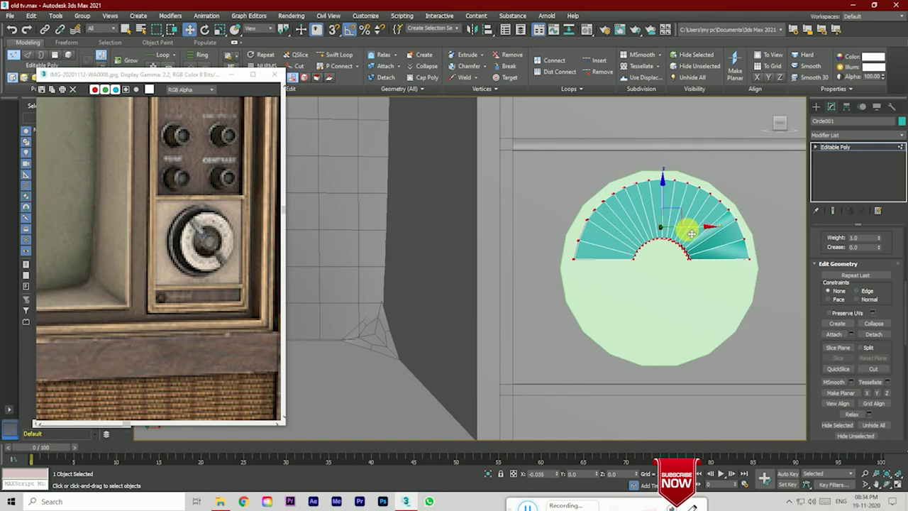
left_click_drag(780, 128, 779, 125)
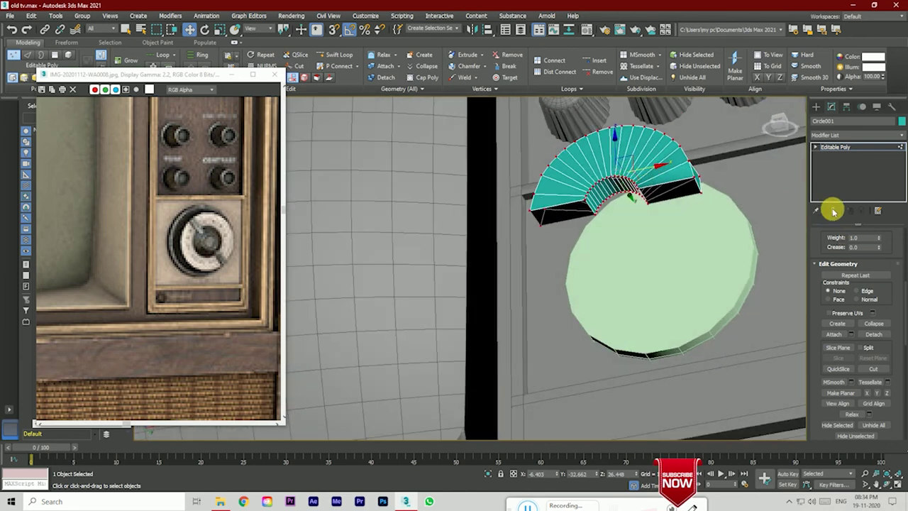
scroll(838, 270, "up", 5)
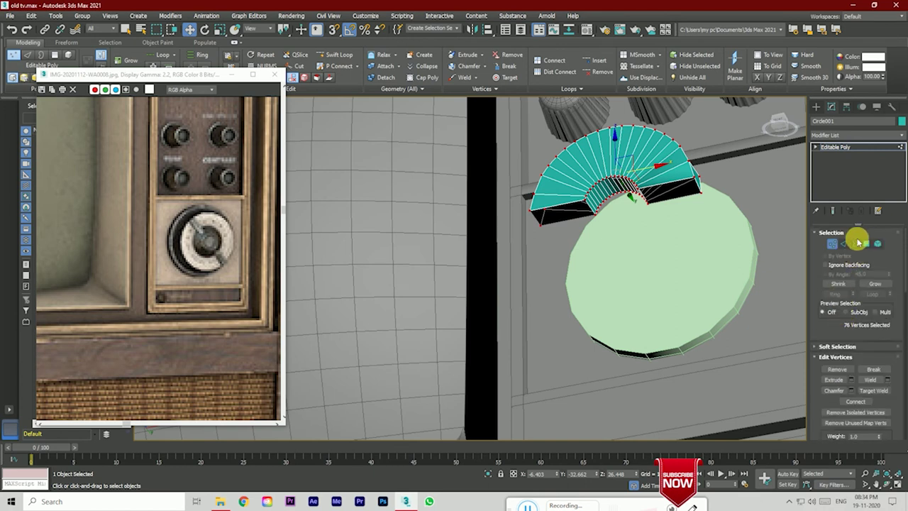
left_click(855, 244)
left_click(570, 205)
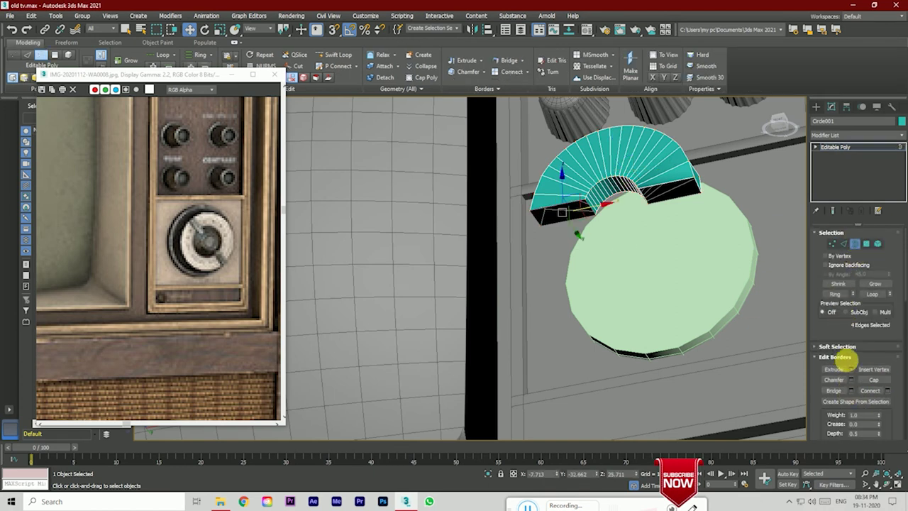
left_click(674, 188)
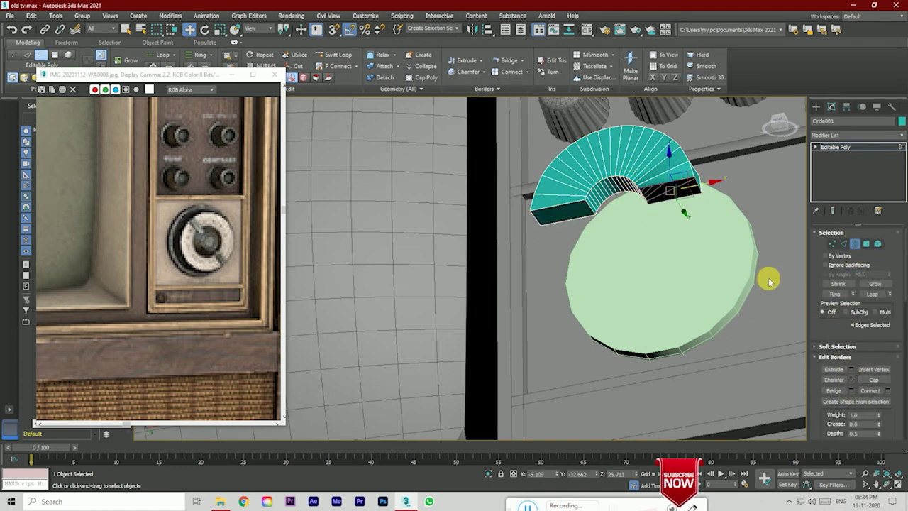
Step: Clear the edge selection and return to the Editable Poly object level
left_click(781, 123)
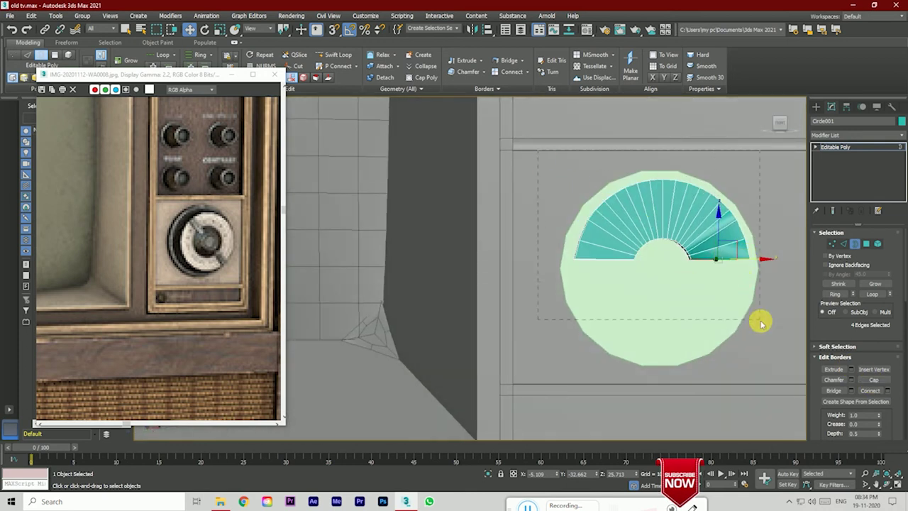
left_click_drag(761, 323, 762, 324)
left_click(818, 135)
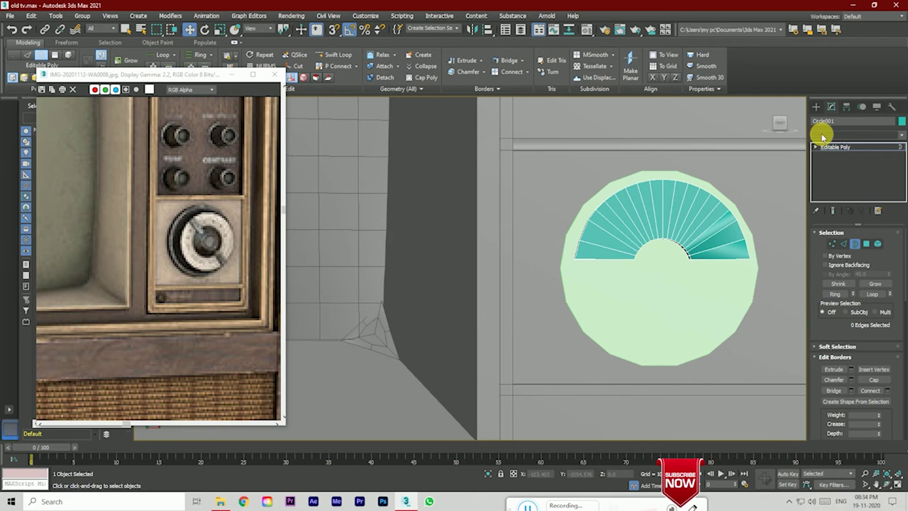
left_click(685, 229)
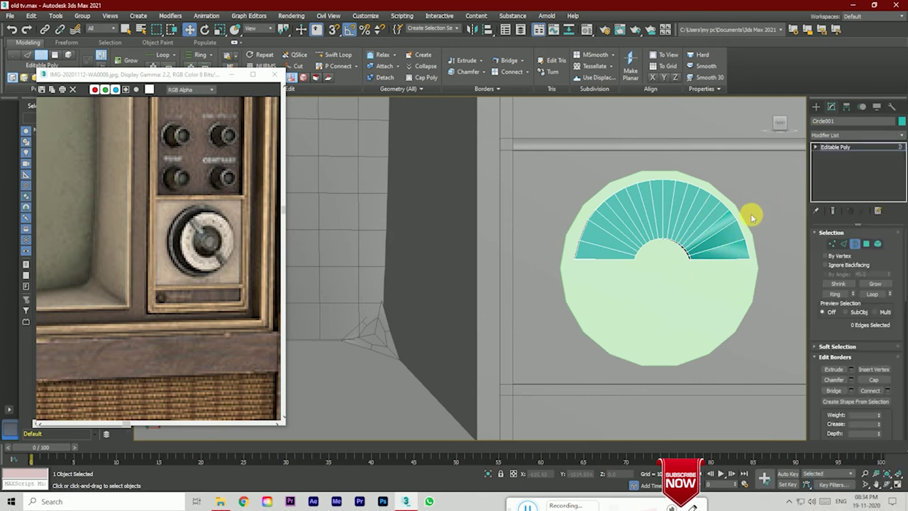
left_click(838, 147)
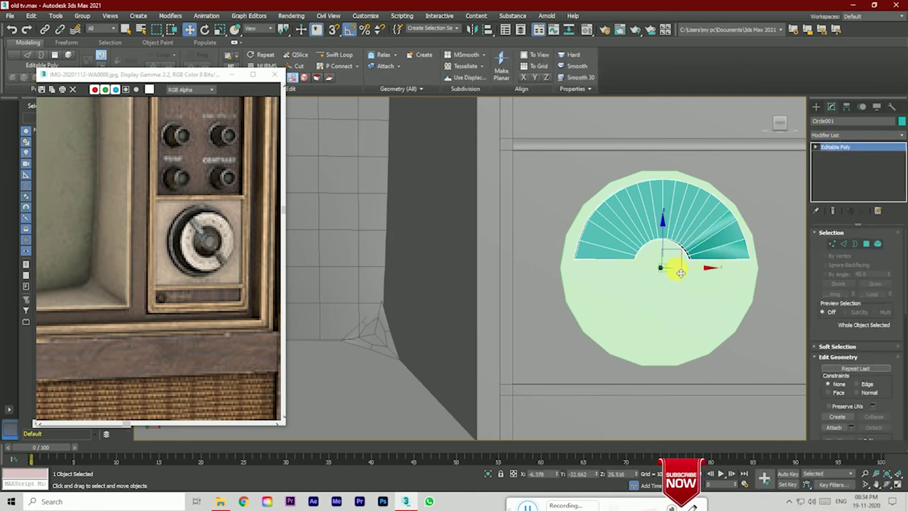
Step: Undo an accidental nudge, then test MeshSmooth on the half-ring and undo it
left_click_drag(680, 272, 689, 269)
key("ctrl+z")
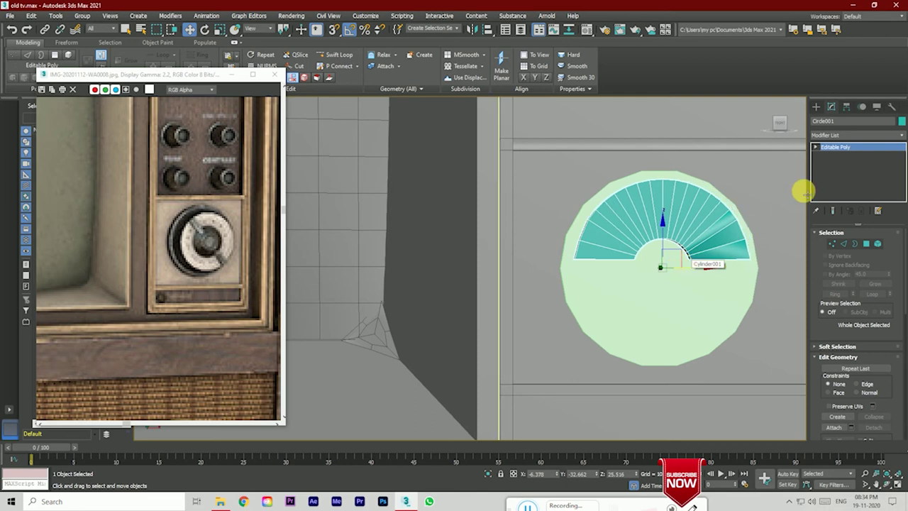
left_click(831, 137)
scroll(845, 284, "down", 5)
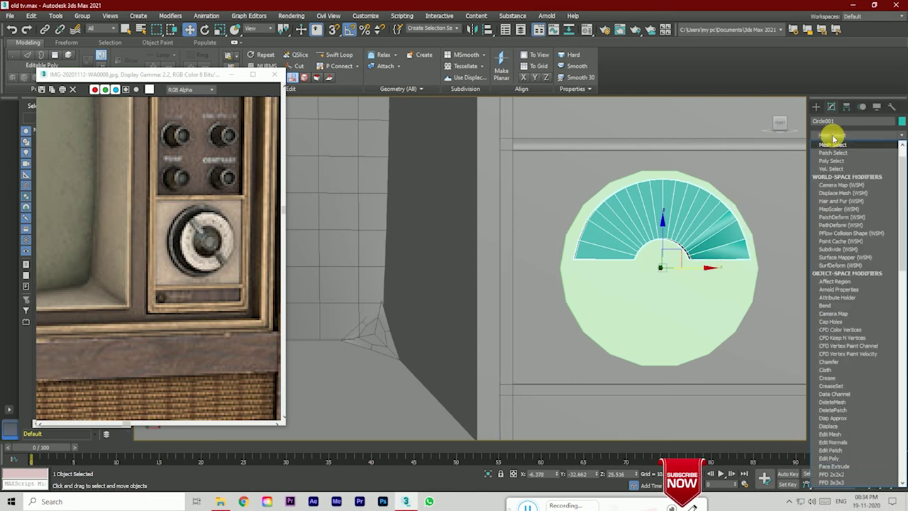
scroll(845, 284, "down", 5)
scroll(844, 284, "down", 5)
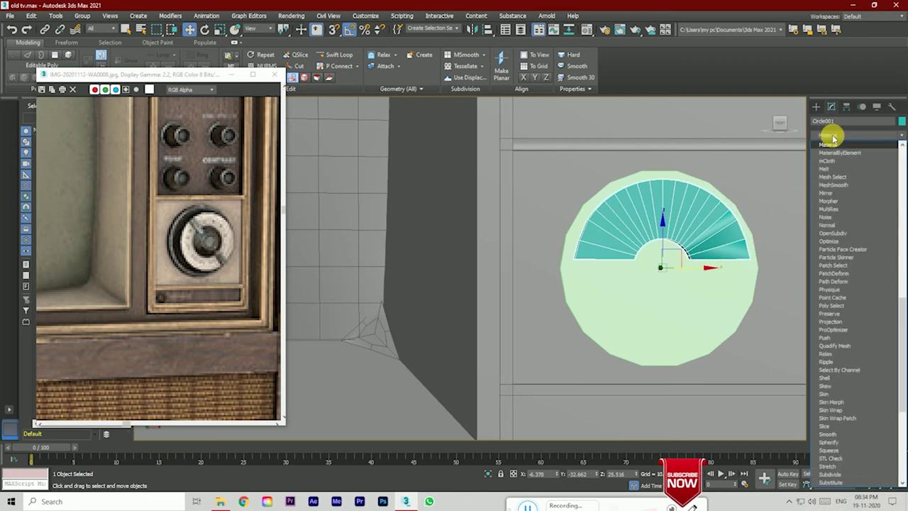
left_click(834, 184)
key("ctrl+z")
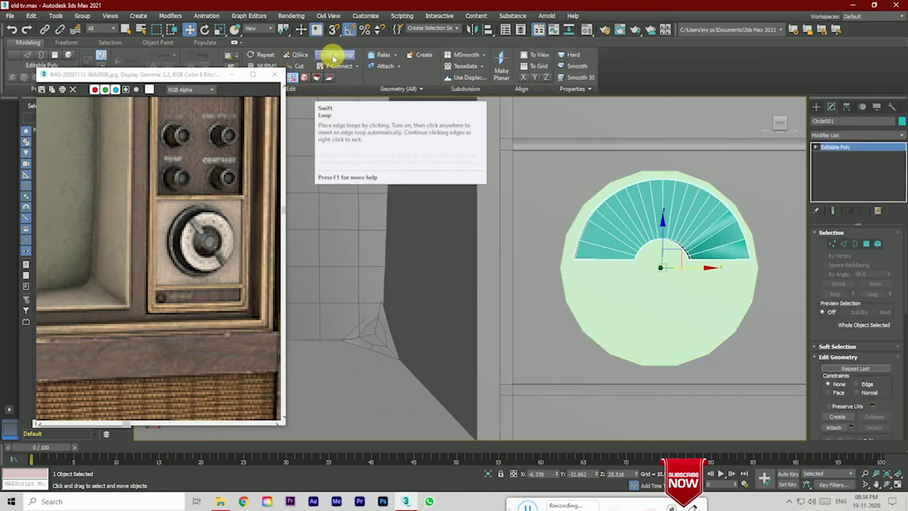
Step: Insert a support edge loop near the half-ring's rim with Swift Loop
left_click(333, 57)
scroll(621, 213, "up", 4)
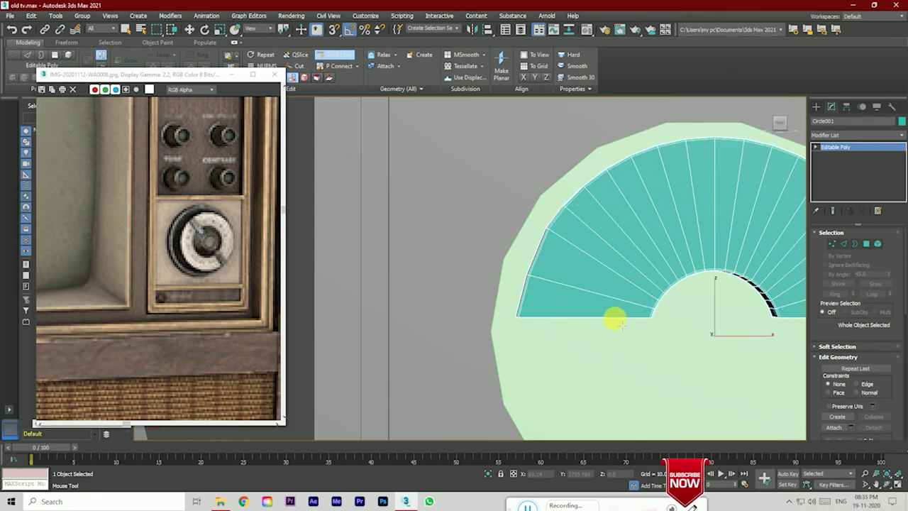
left_click_drag(780, 122, 620, 251)
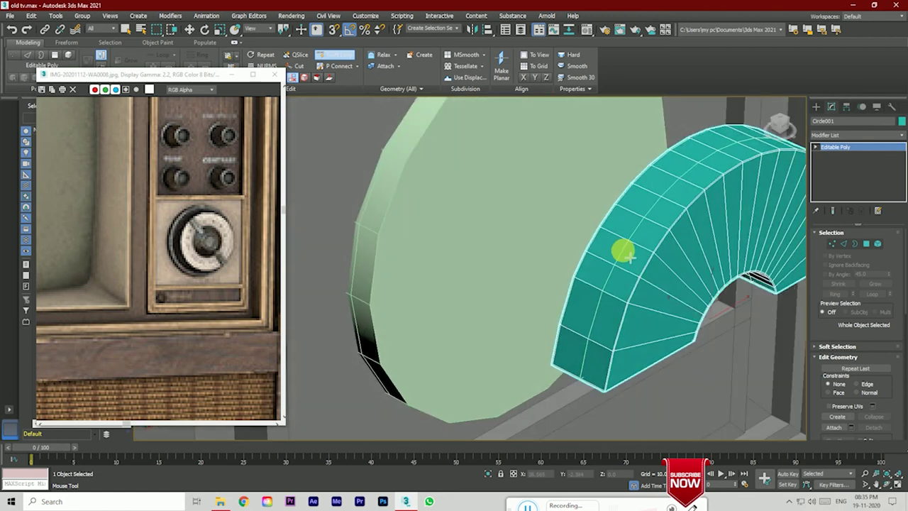
scroll(644, 248, "up", 3)
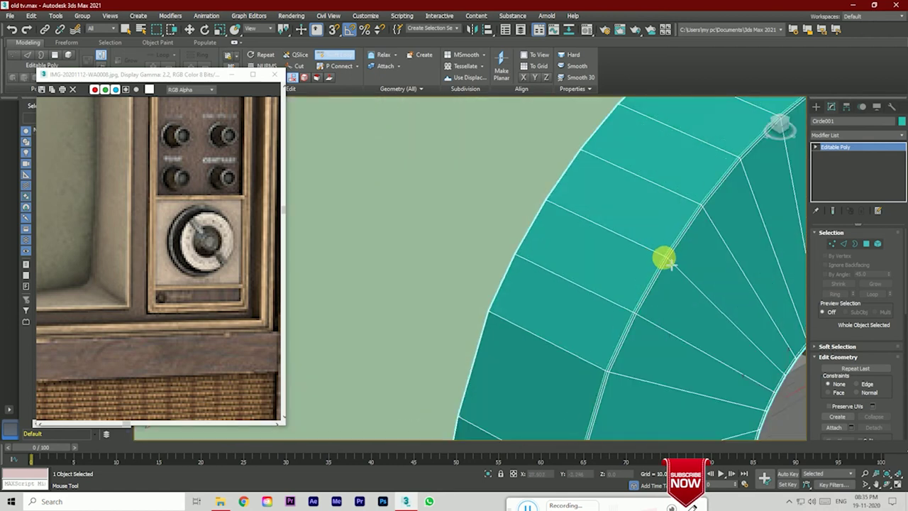
left_click(779, 126)
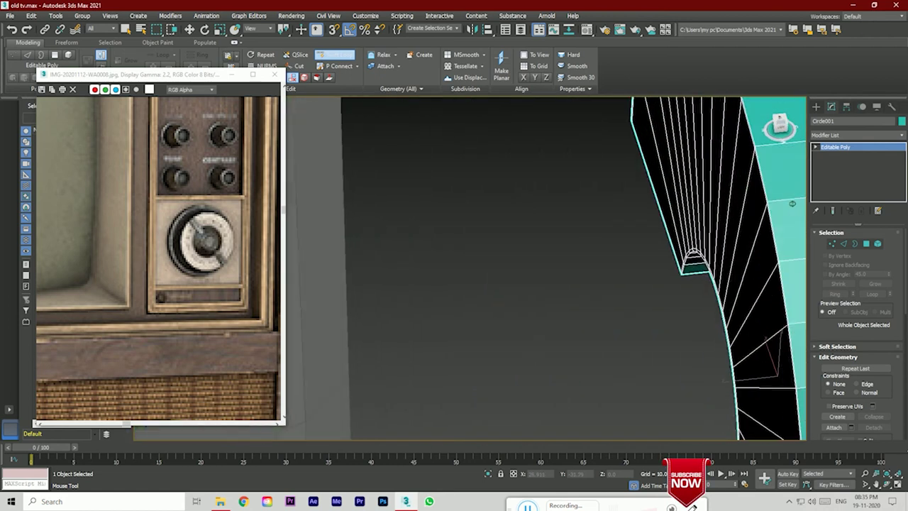
scroll(784, 204, "up", 3)
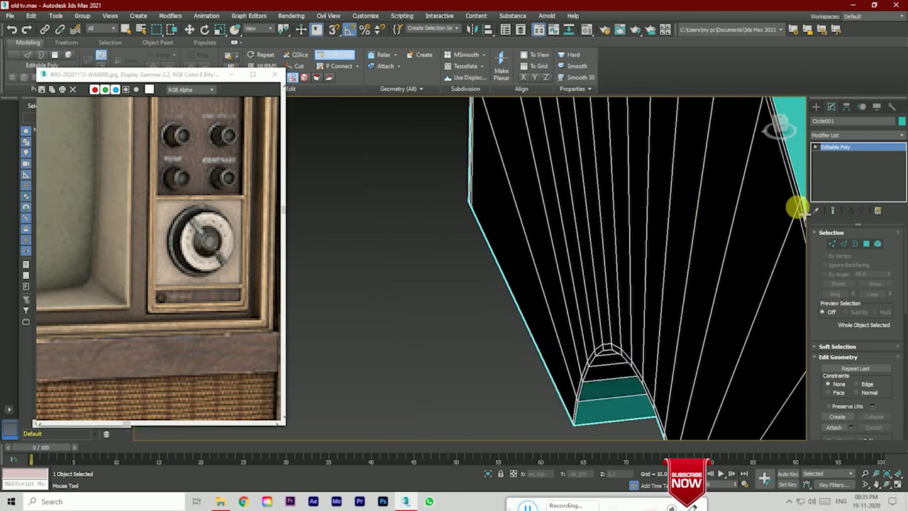
scroll(777, 220, "down", 1)
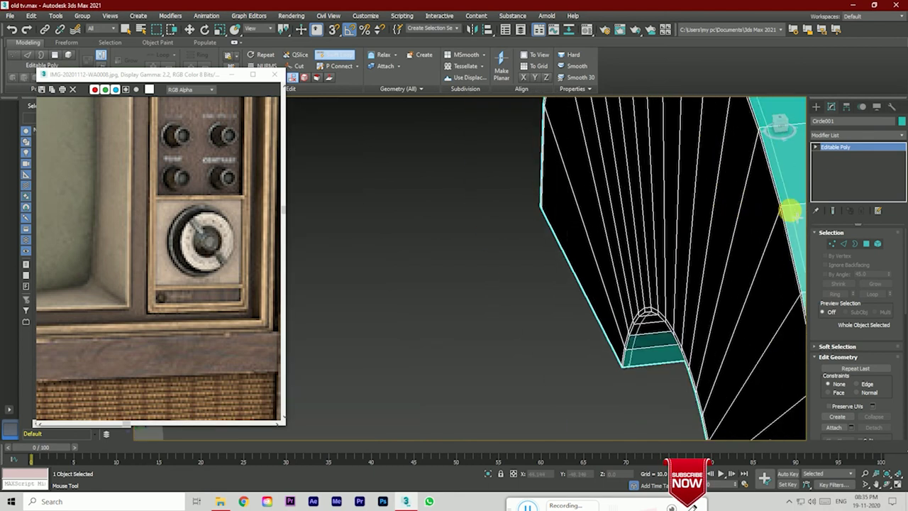
scroll(786, 208, "up", 3)
scroll(681, 205, "down", 5)
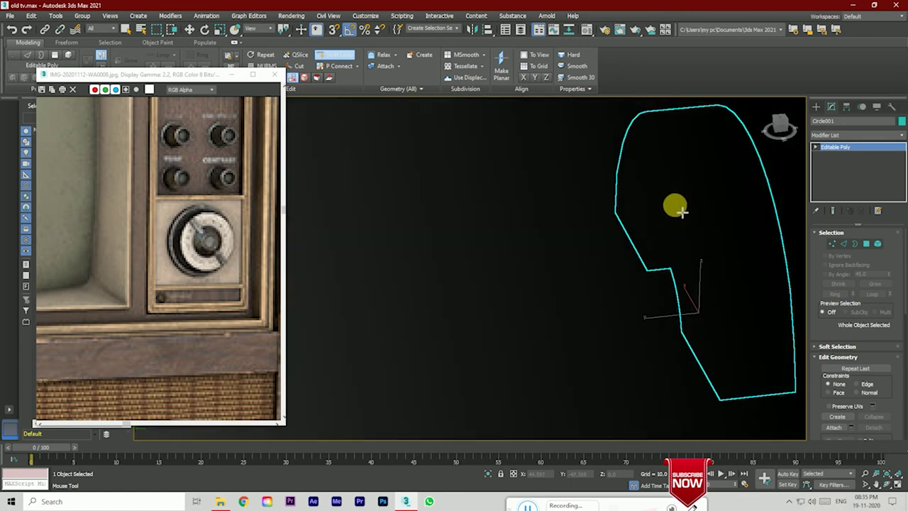
scroll(778, 126, "down", 2)
scroll(781, 126, "down", 2)
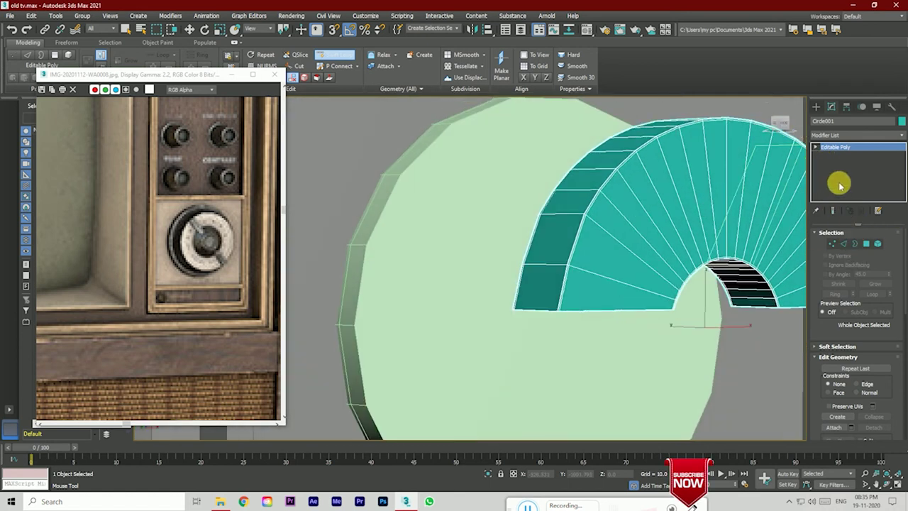
left_click(338, 55)
left_click(848, 135)
Step: Add a MeshSmooth modifier to the half-ring
scroll(851, 178, "down", 3)
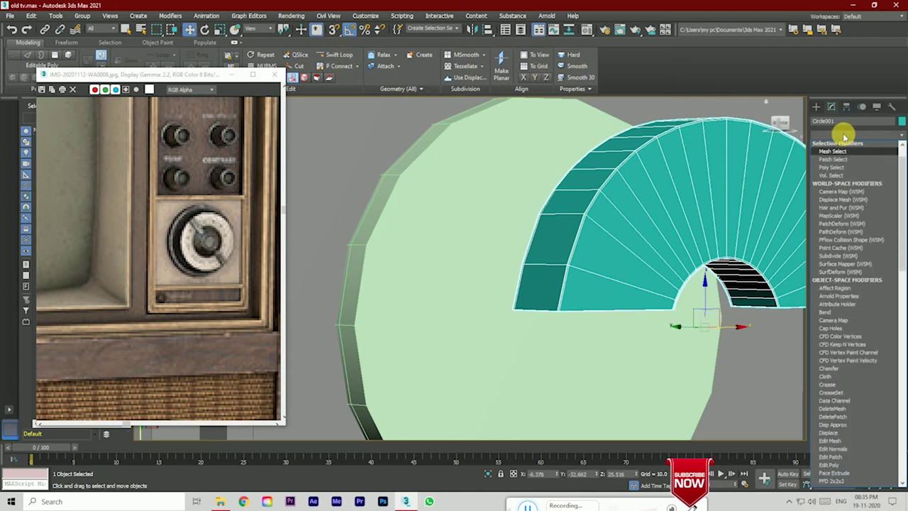
scroll(856, 206, "down", 3)
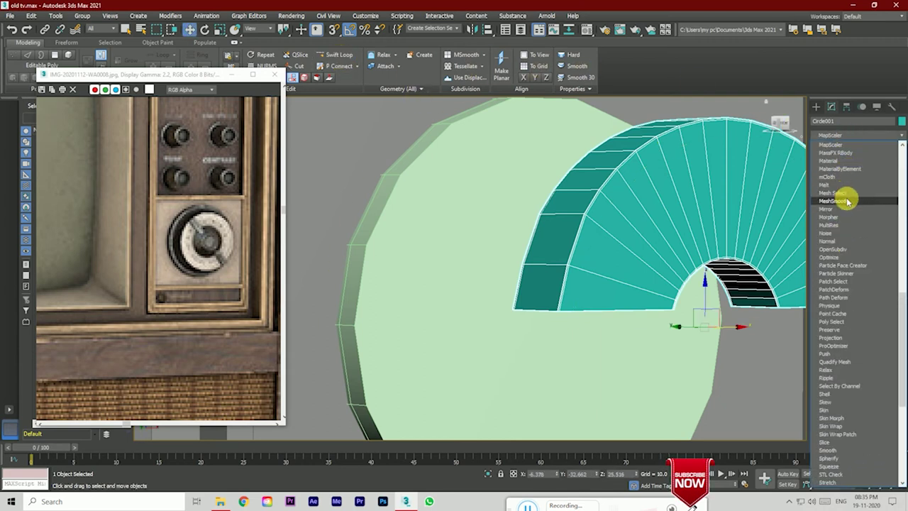
left_click(846, 197)
scroll(547, 286, "down", 3)
scroll(758, 187, "down", 3)
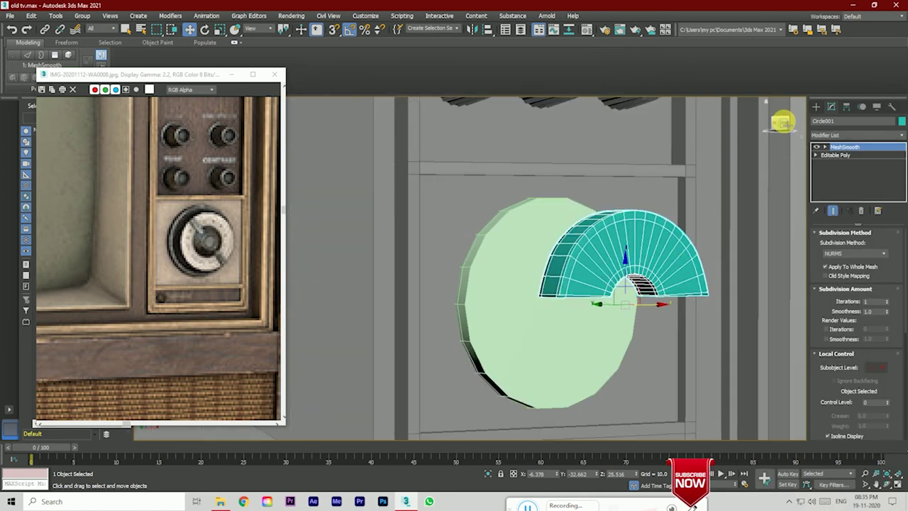
Step: Frame the half-ring and return to a straight front view of the dial
key("f")
key("z")
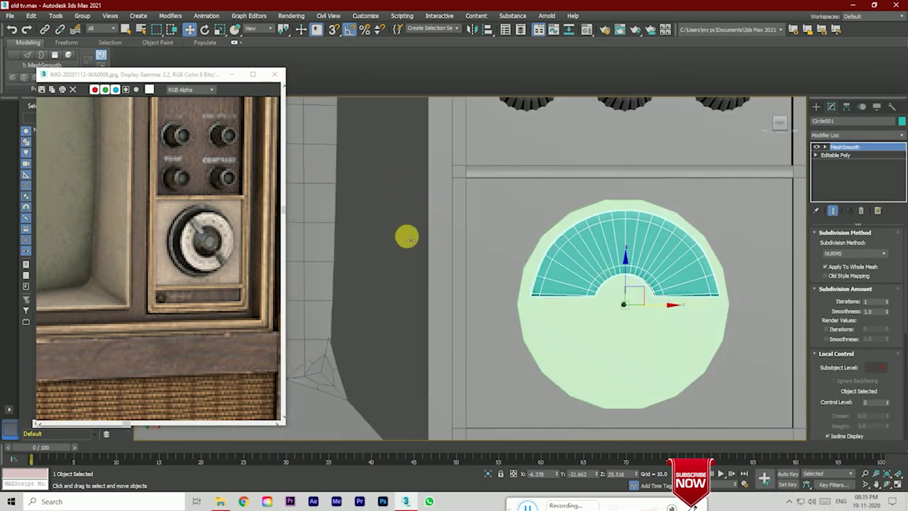
left_click_drag(780, 124, 784, 128)
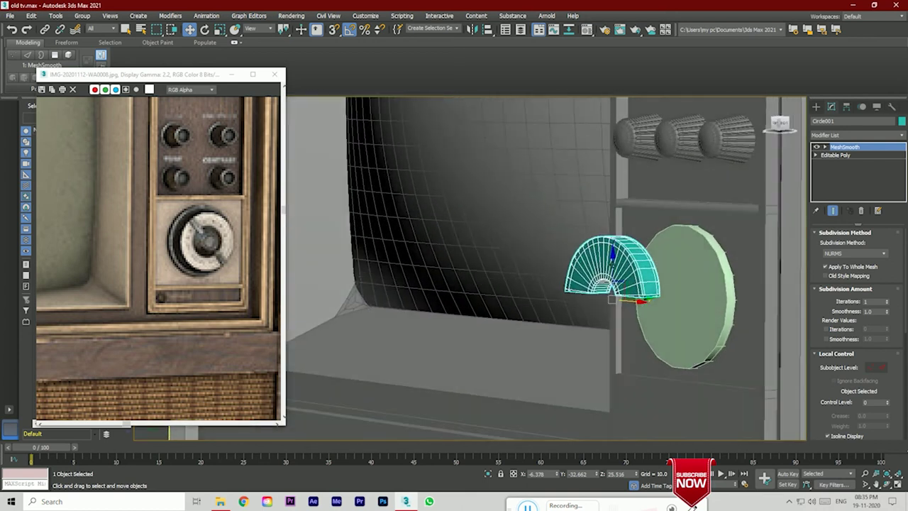
left_click(780, 123)
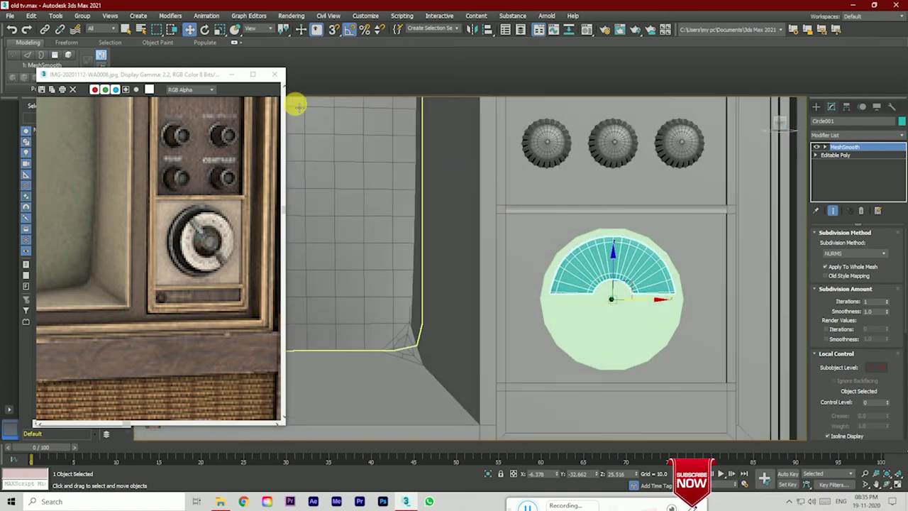
left_click(206, 32)
left_click(637, 286)
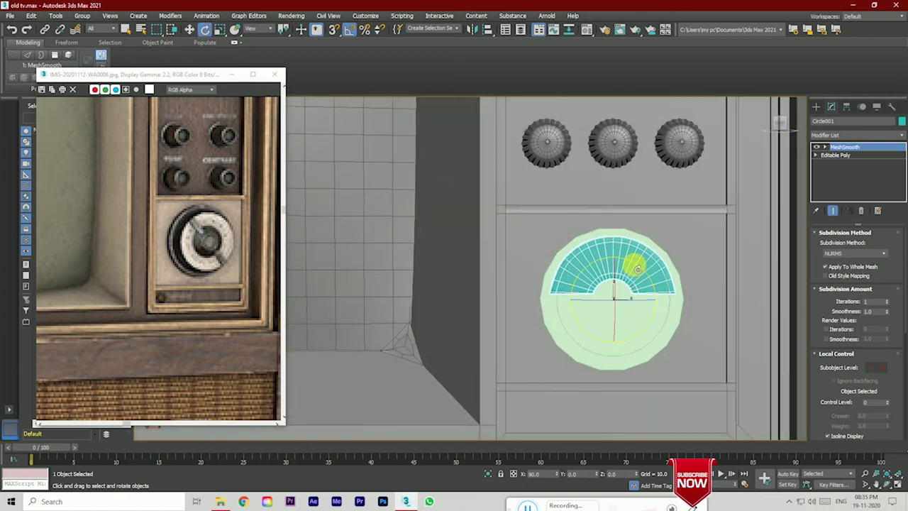
Step: Create a 180°-rotated copy of the half-ring as the lower half and shift it into line
mouse_move(640, 271)
left_mouse_down()
mouse_move(655, 336)
mouse_move(609, 404)
mouse_move(664, 433)
mouse_move(637, 410)
left_mouse_up()
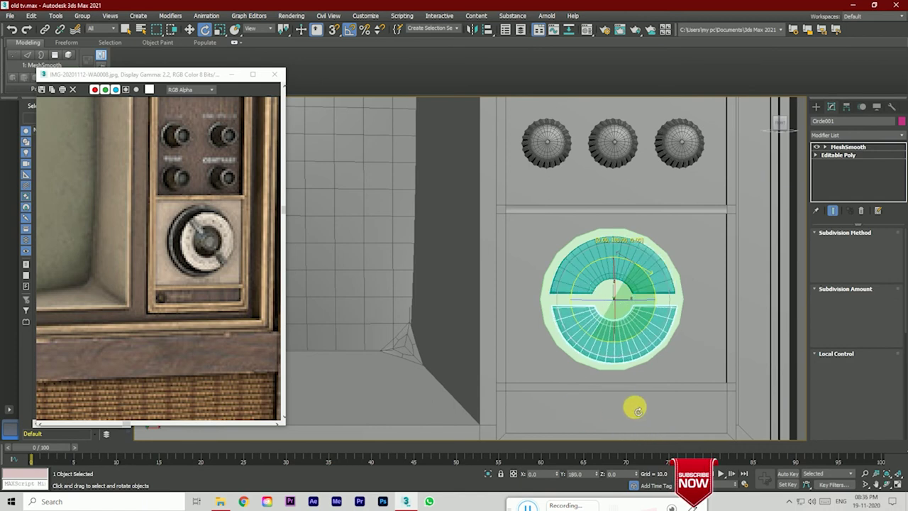
left_click(450, 291)
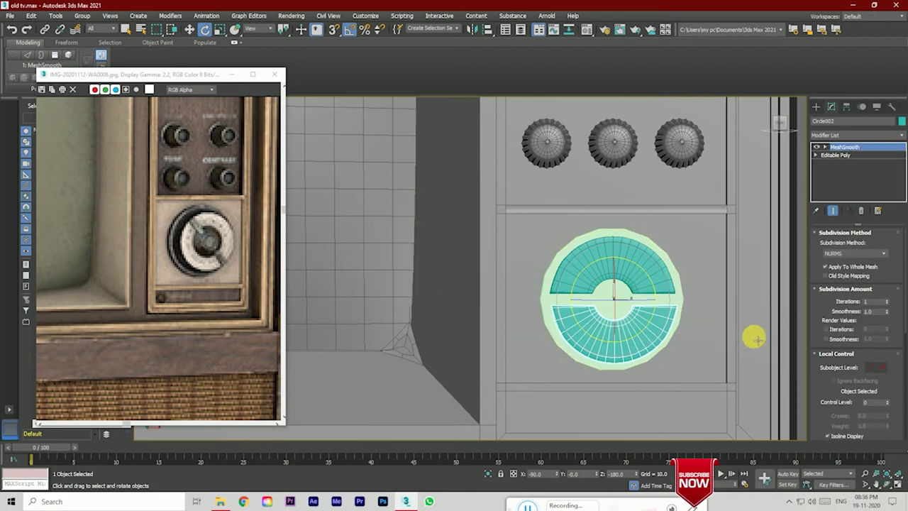
scroll(588, 308, "up", 3)
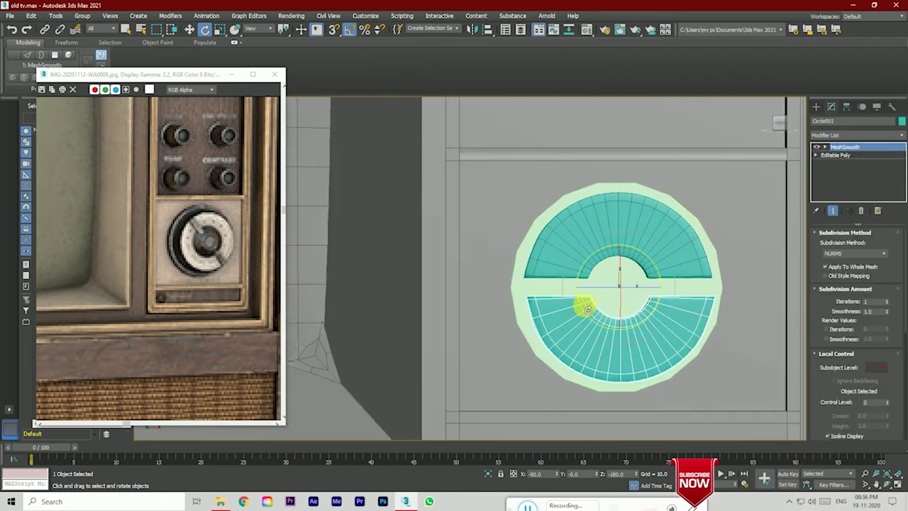
left_click(190, 31)
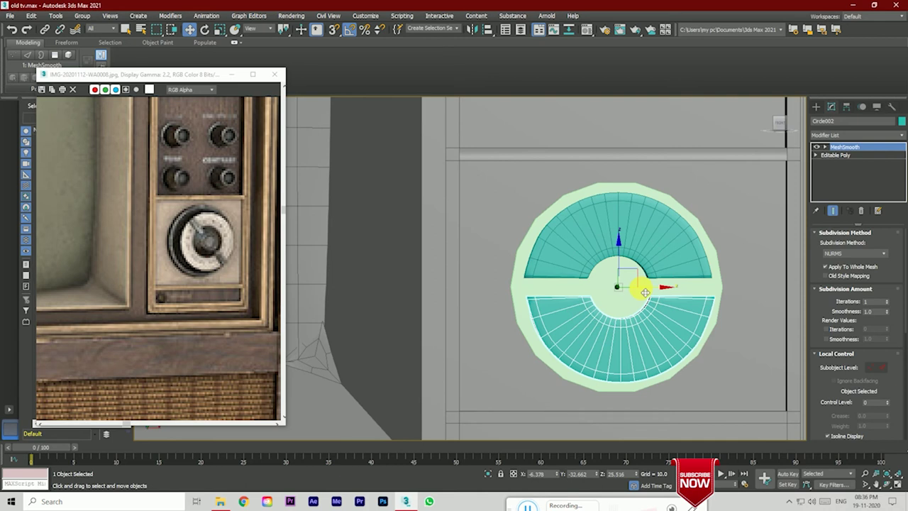
left_click_drag(645, 293, 644, 293)
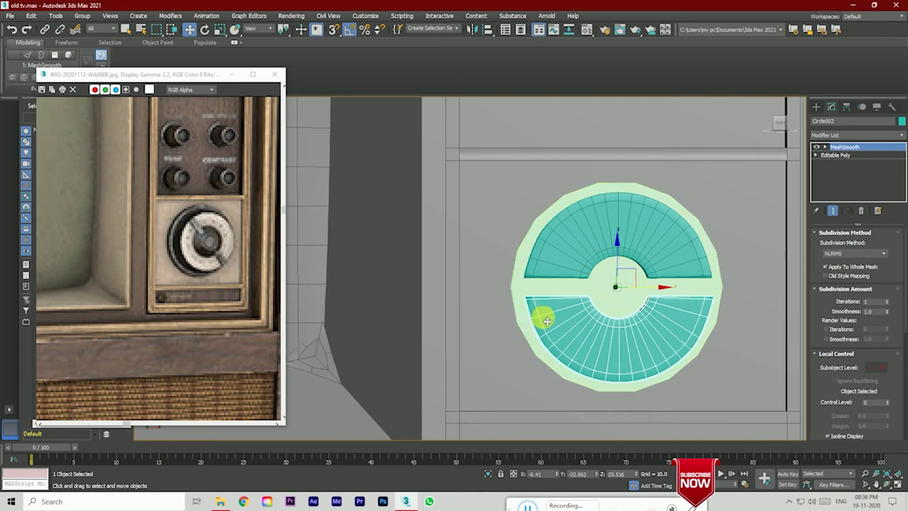
Step: Lower the upper half-ring to align both halves, then set Cylinder001's sides to 37
left_click(738, 229)
left_click(630, 252)
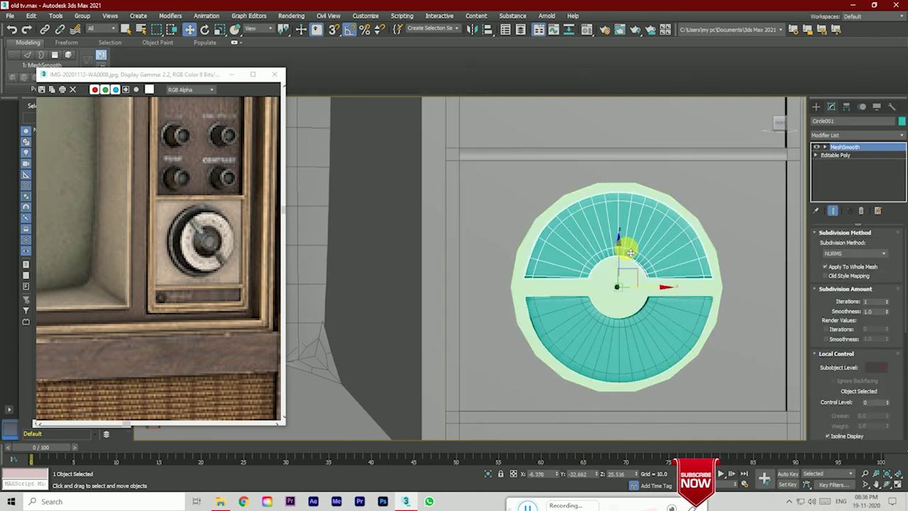
left_click_drag(625, 250, 623, 258)
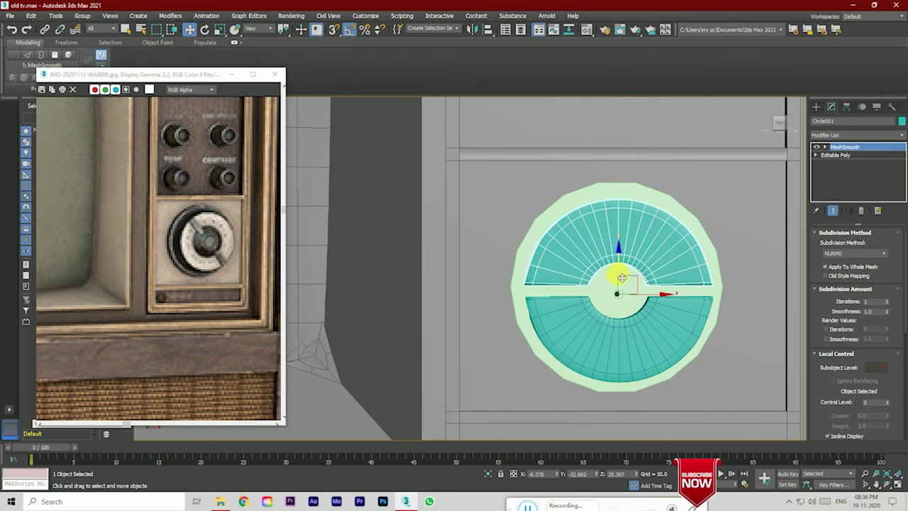
left_click(625, 305)
left_click(622, 266)
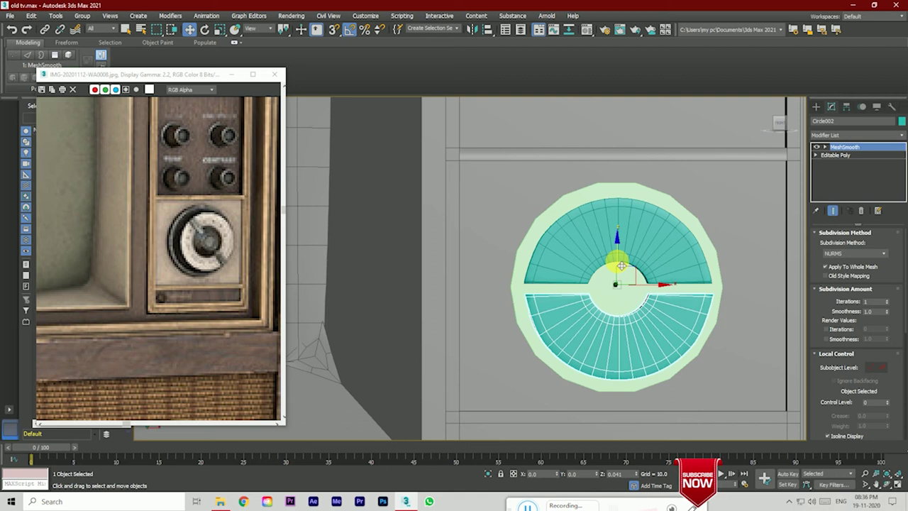
left_click(719, 286)
left_click_drag(891, 285, 892, 262)
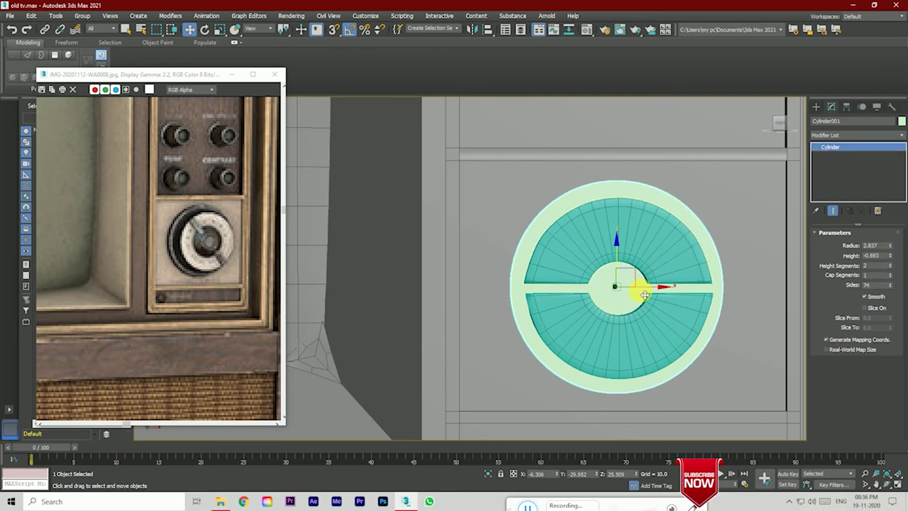
Step: Undo the accidental nudge of the dial ring and recheck it in the front view
left_click_drag(661, 288, 676, 294)
key("ctrl+z")
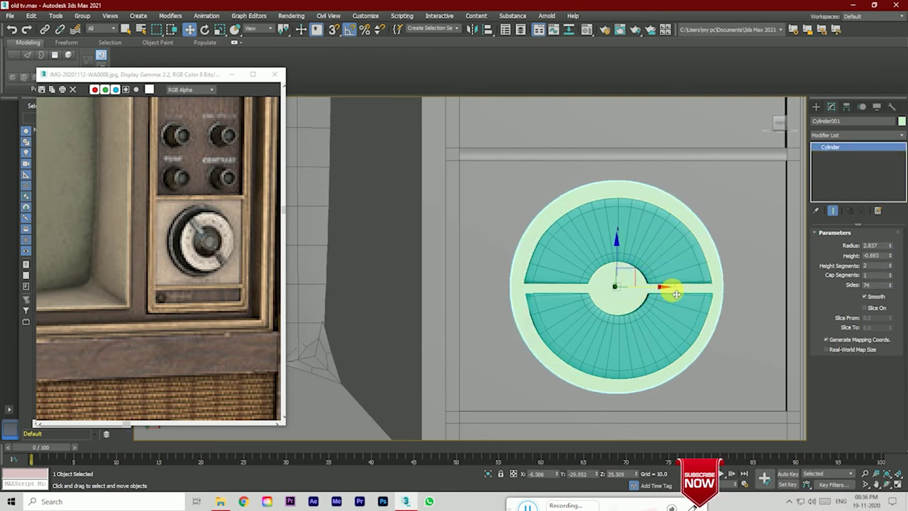
key("F4")
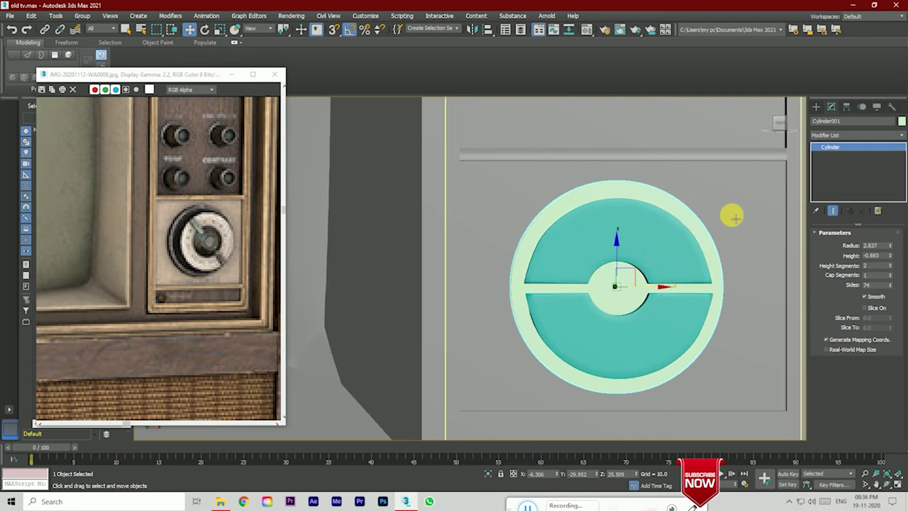
key("F4")
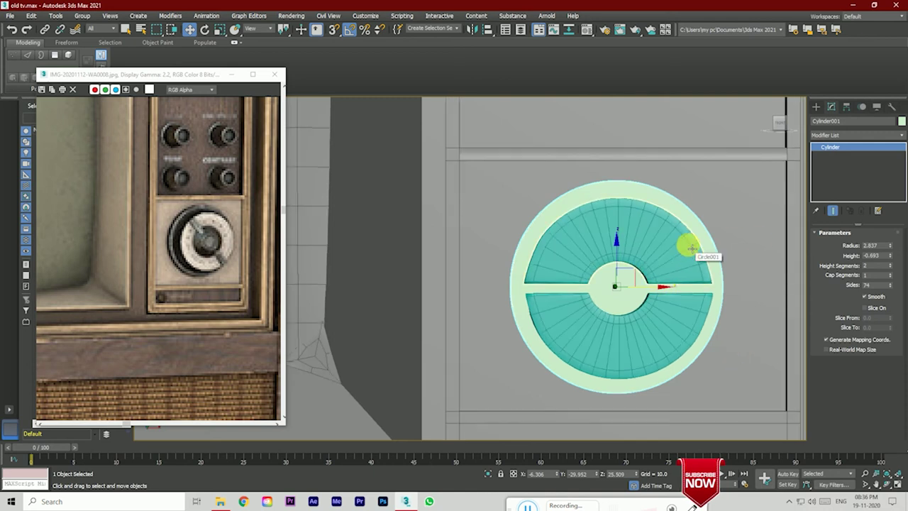
left_click(779, 125)
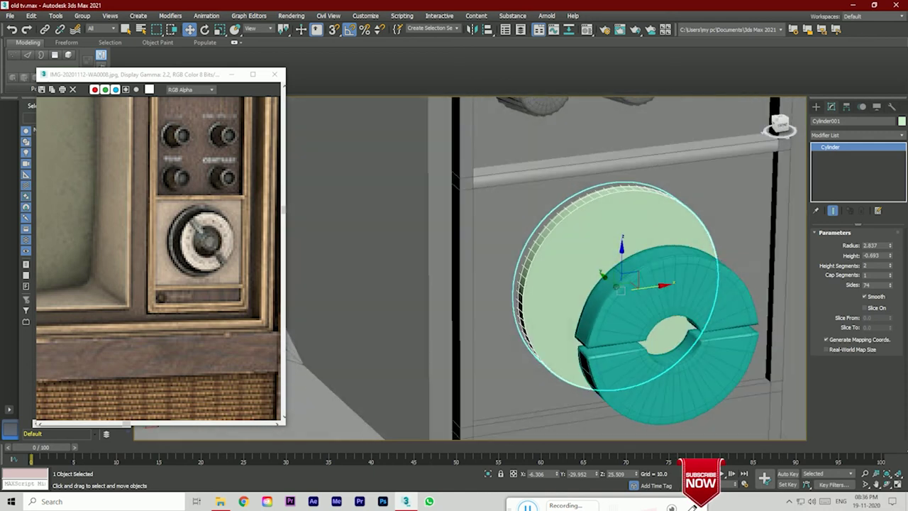
left_click(780, 124)
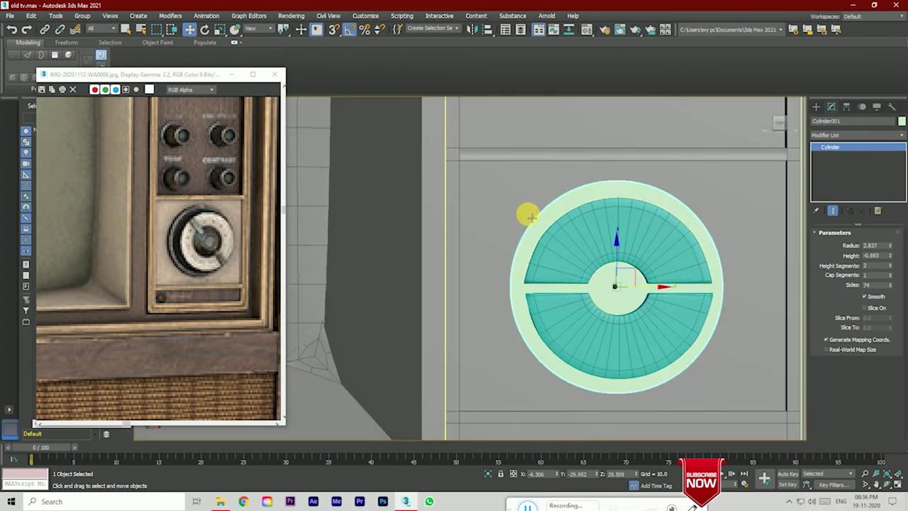
Step: Select the ring with both dial halves and move the assembly onto the TV's side panel
left_click(574, 246, "ctrl")
left_click(571, 314, "ctrl")
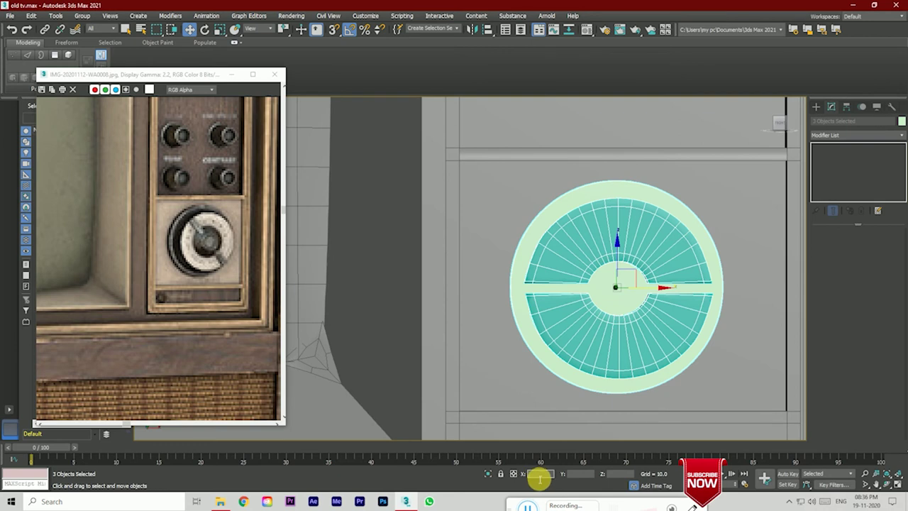
left_click_drag(539, 474, 539, 426)
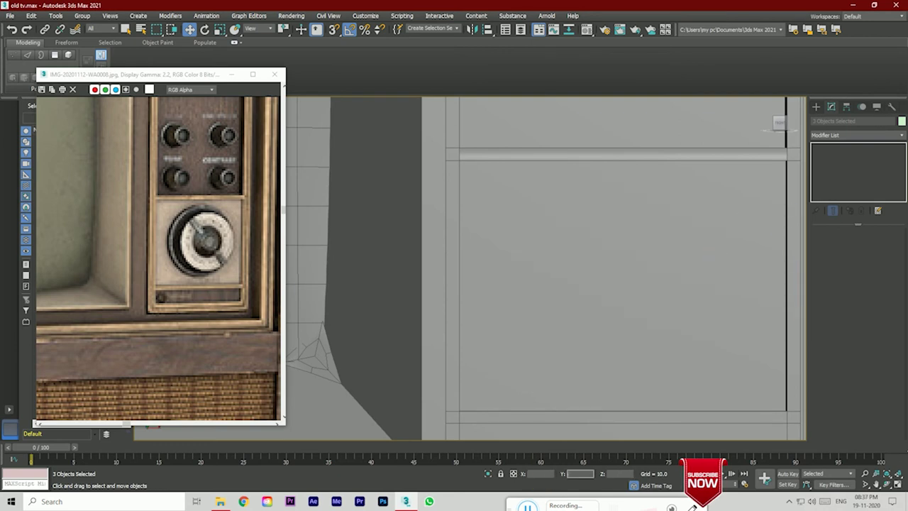
scroll(558, 359, "down", 3)
scroll(588, 327, "down", 5)
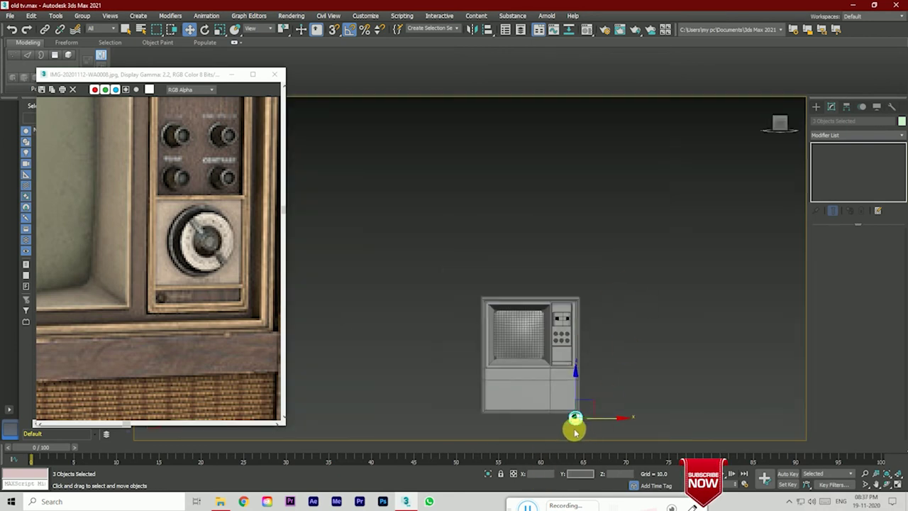
scroll(574, 428, "up", 8)
left_click_drag(586, 380, 582, 170)
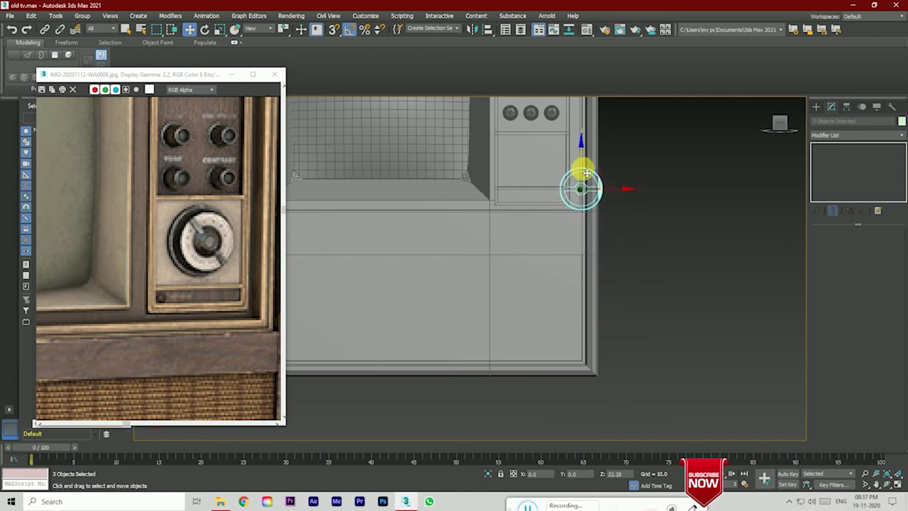
left_click(781, 122)
scroll(681, 148, "down", 3)
scroll(696, 157, "up", 5)
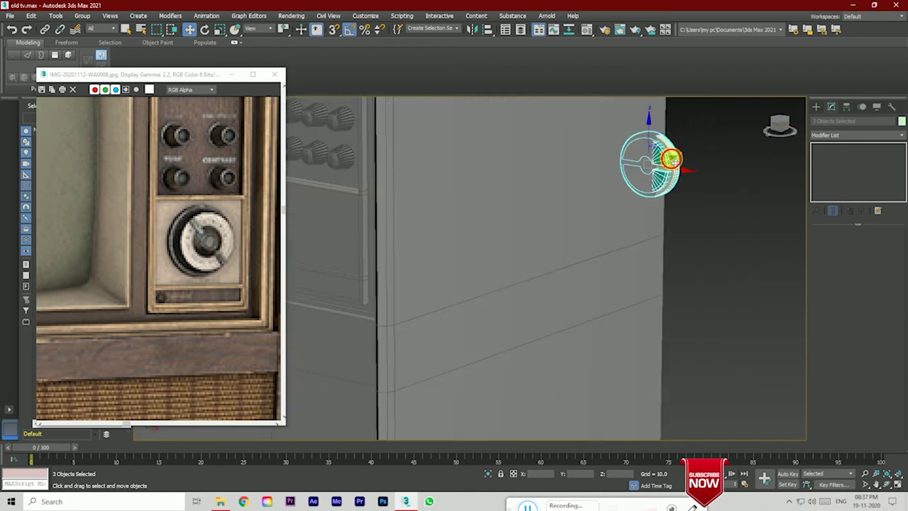
left_click_drag(671, 156, 395, 244)
Step: Slide the dial into the side panel's lower recess and set its depth against the panel face
left_click(780, 122)
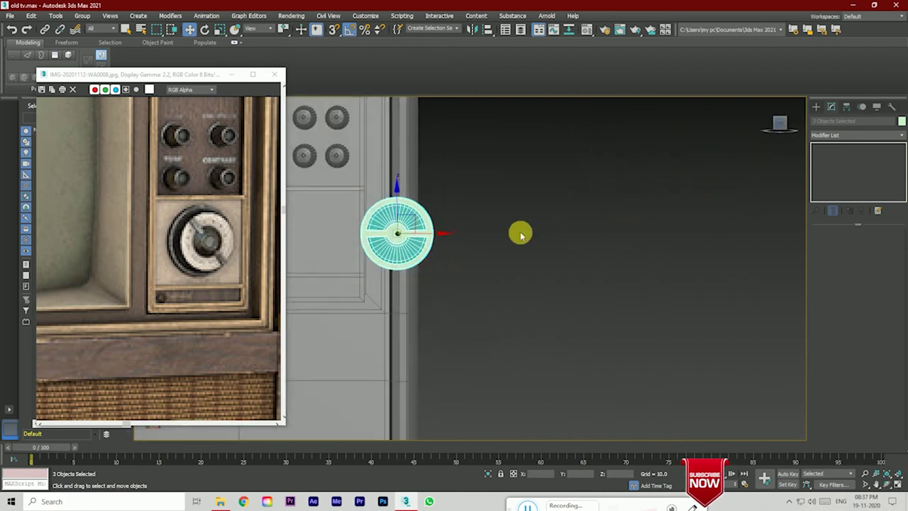
left_click_drag(686, 247, 589, 254)
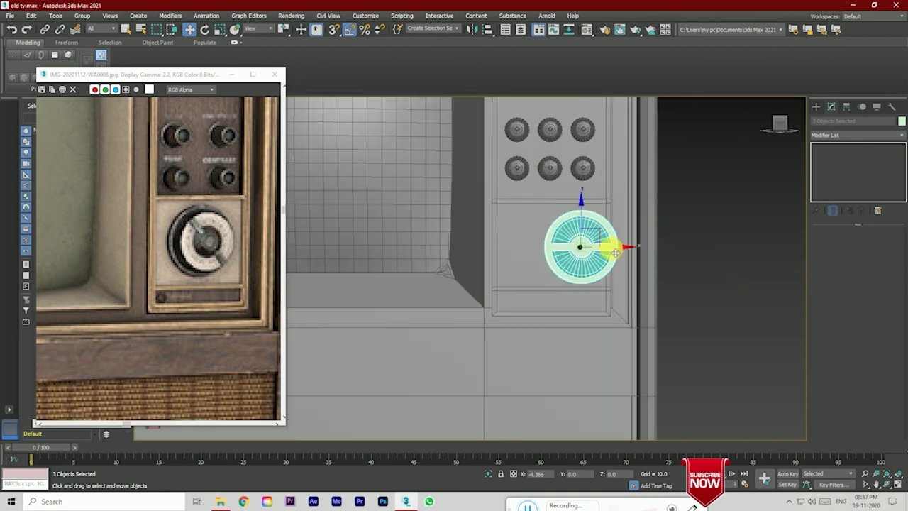
scroll(553, 257, "up", 1)
scroll(523, 229, "up", 1)
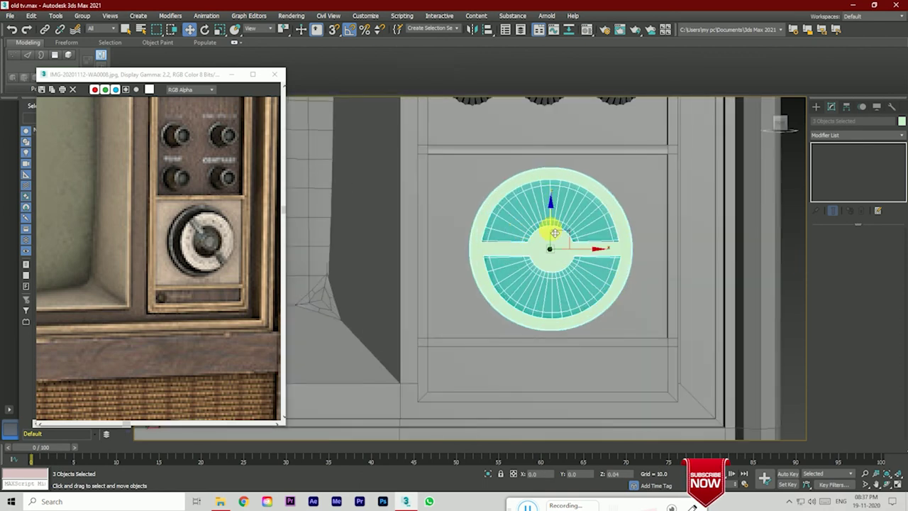
left_click_drag(548, 229, 581, 252)
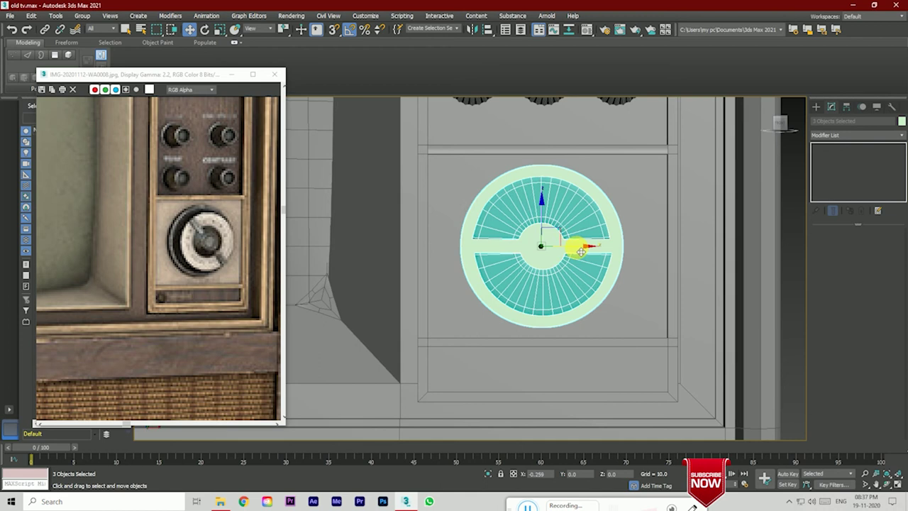
left_click(781, 122)
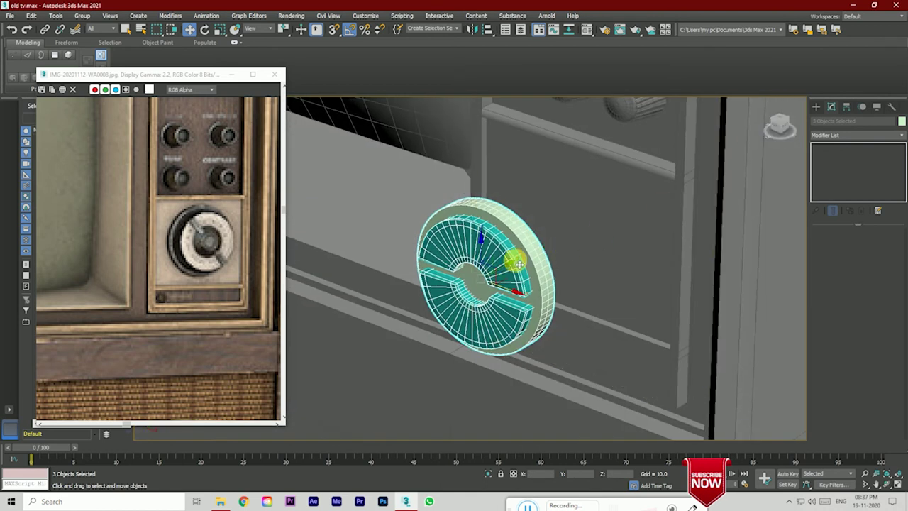
mouse_move(519, 264)
left_mouse_down()
mouse_move(592, 217)
mouse_move(587, 209)
left_mouse_up()
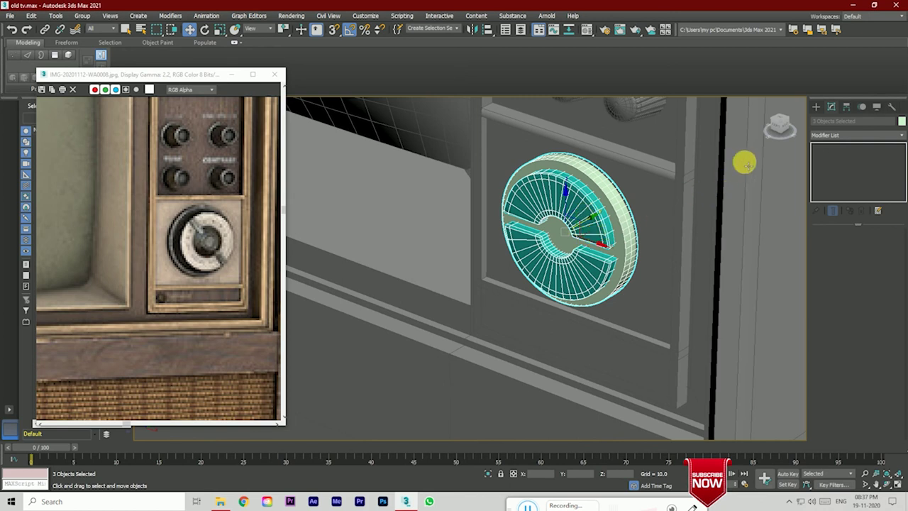
left_click(780, 126)
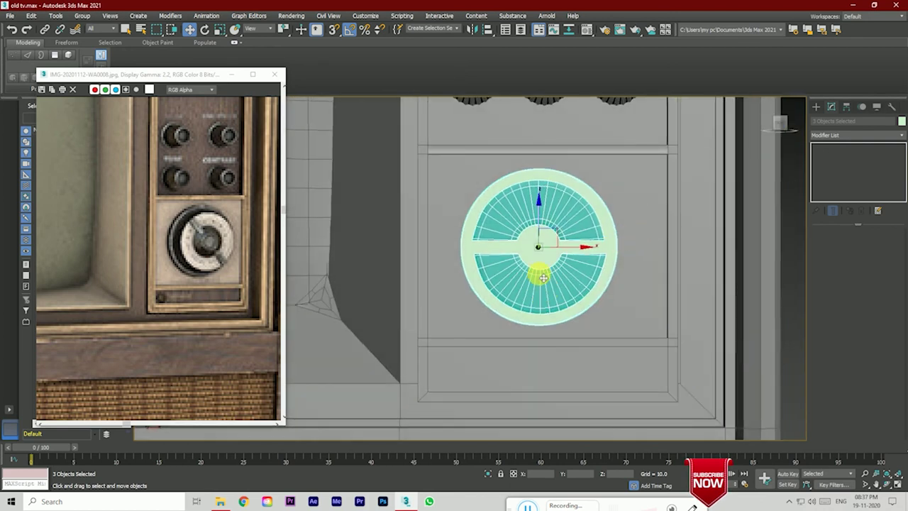
Step: Nudge the lower dial half up so both halves align around a straight central gap
left_click(604, 268)
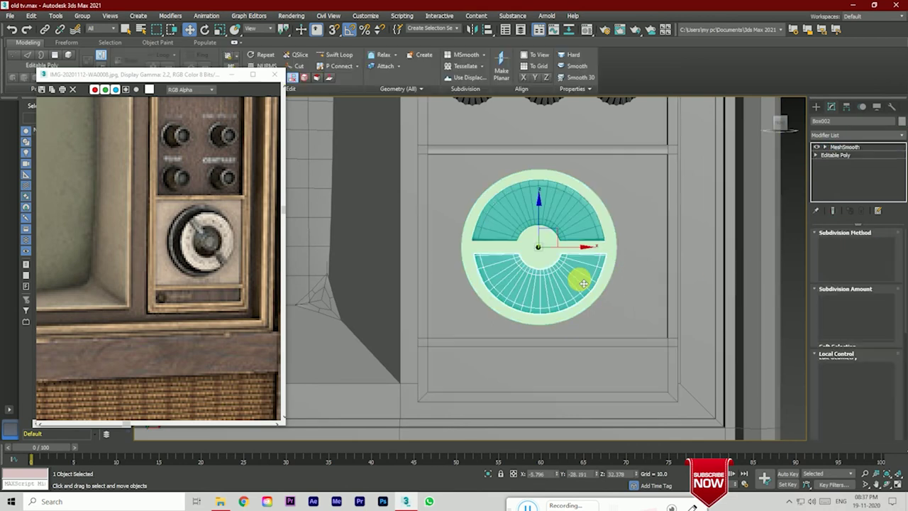
left_click(579, 251)
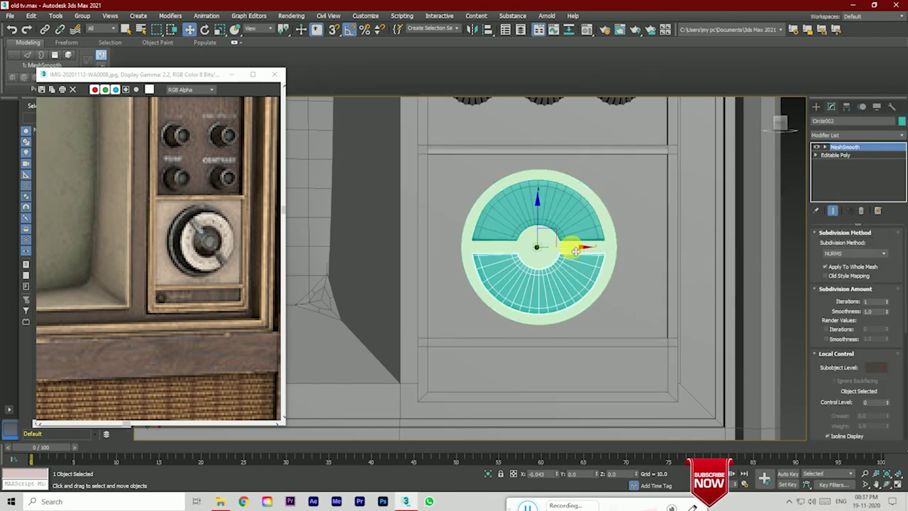
left_click(648, 308)
left_click(560, 289)
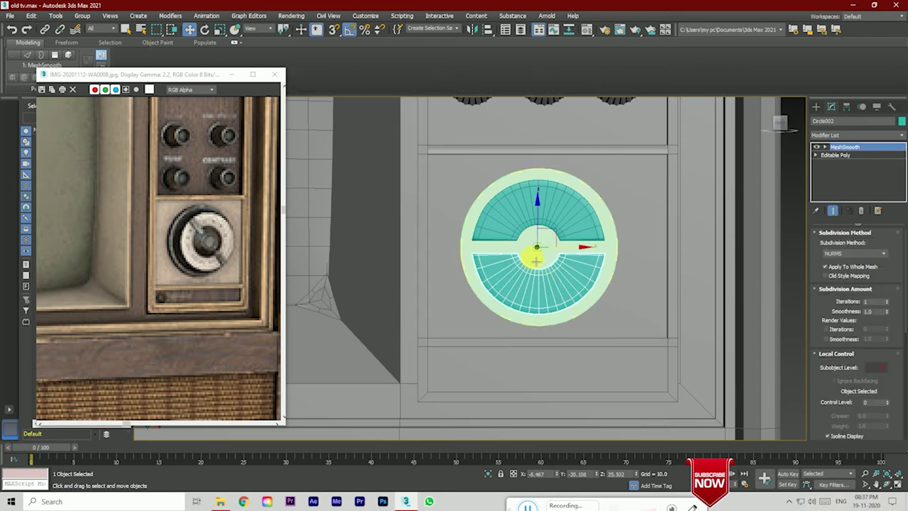
left_click_drag(541, 232, 542, 219)
left_click(539, 211)
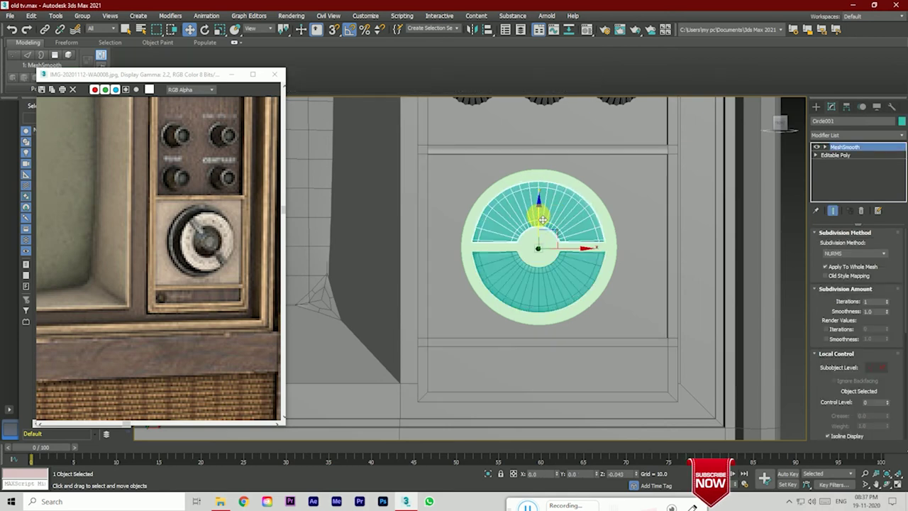
left_click(575, 320)
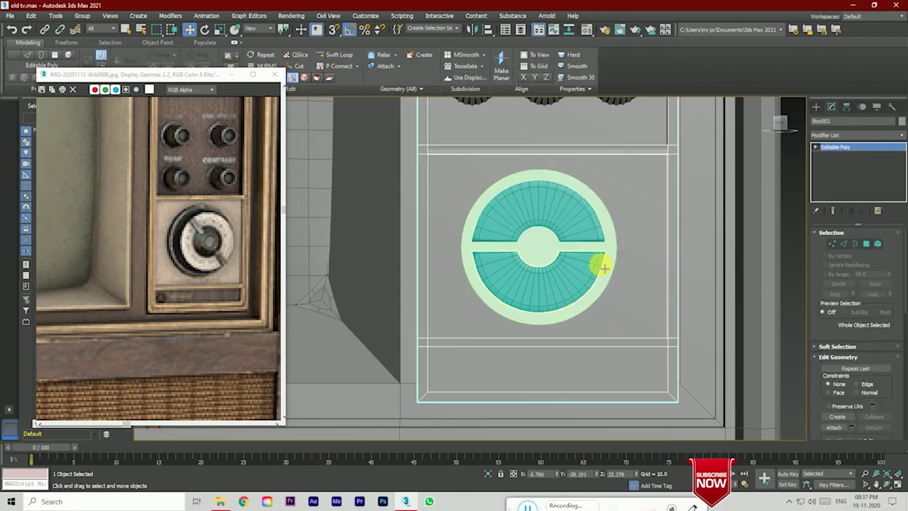
left_click(816, 106)
left_click(816, 121)
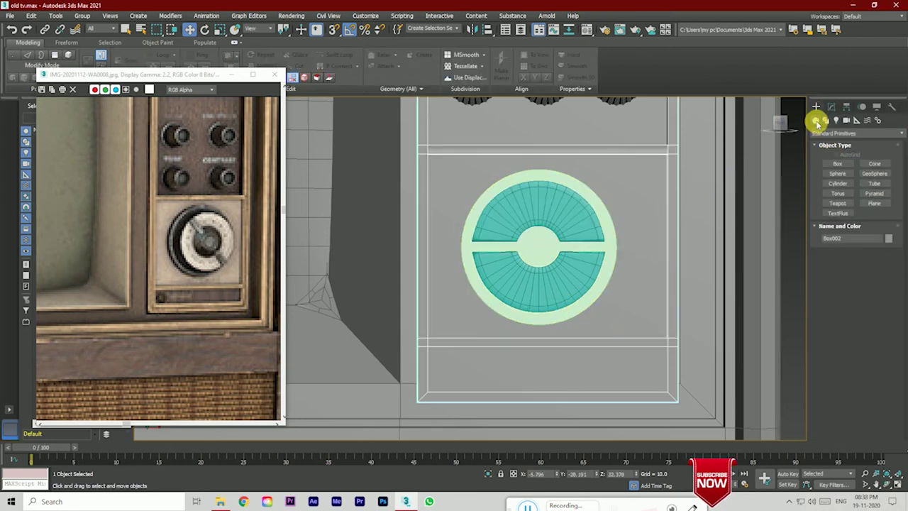
Step: Draw a tapered cone on the dial's centre, built on the clicked surface
left_click(875, 164)
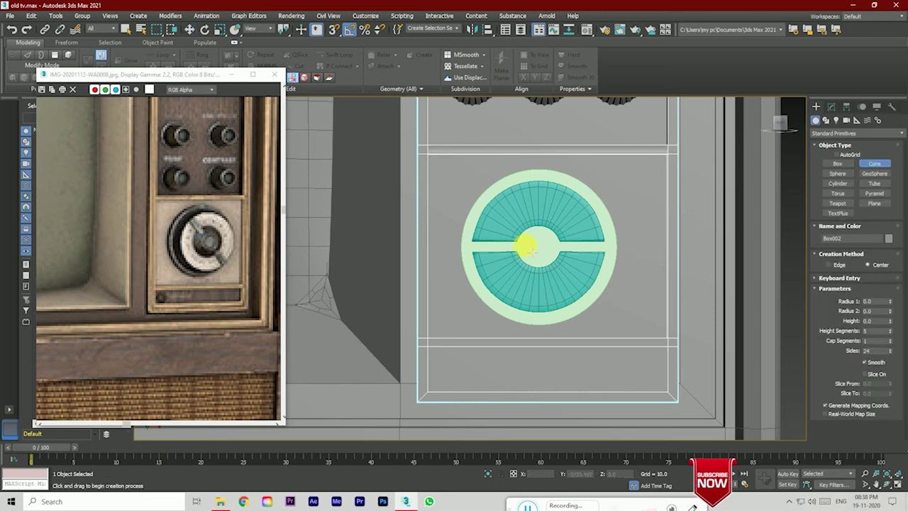
left_click(836, 154)
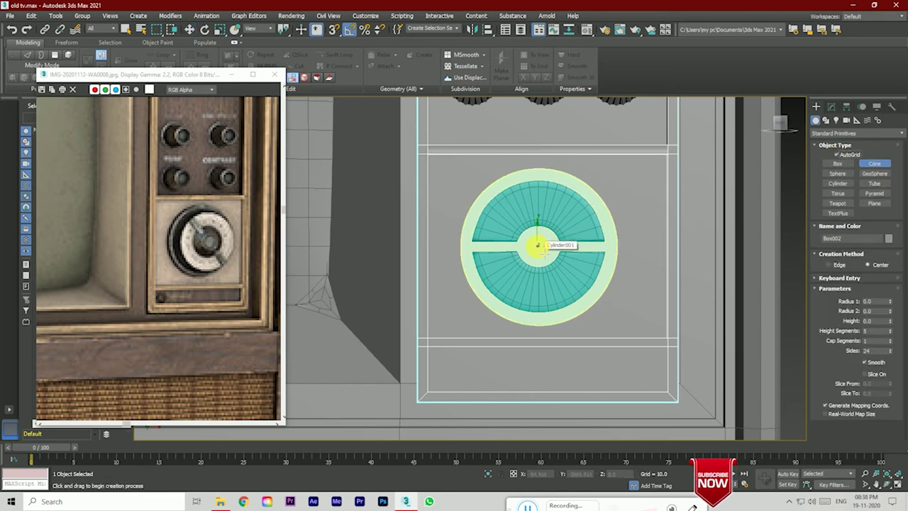
left_click_drag(538, 245, 558, 247)
left_click(548, 250)
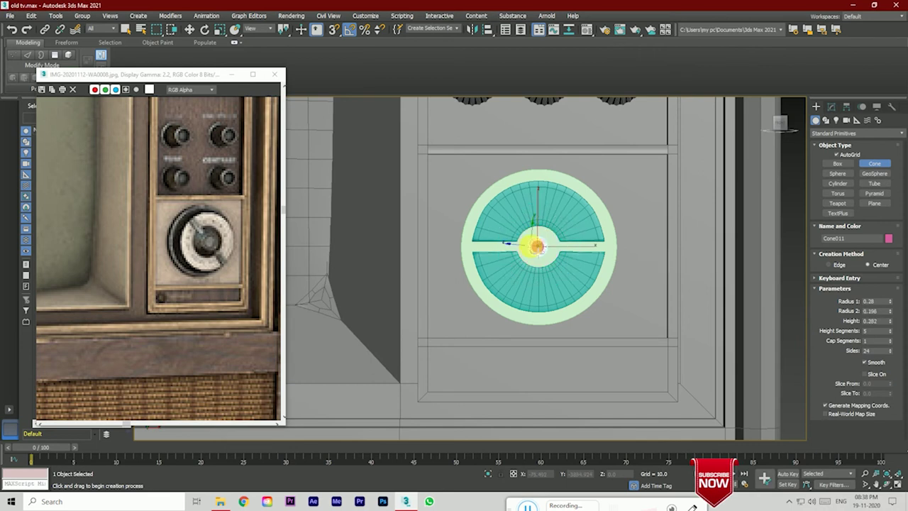
left_click(539, 245)
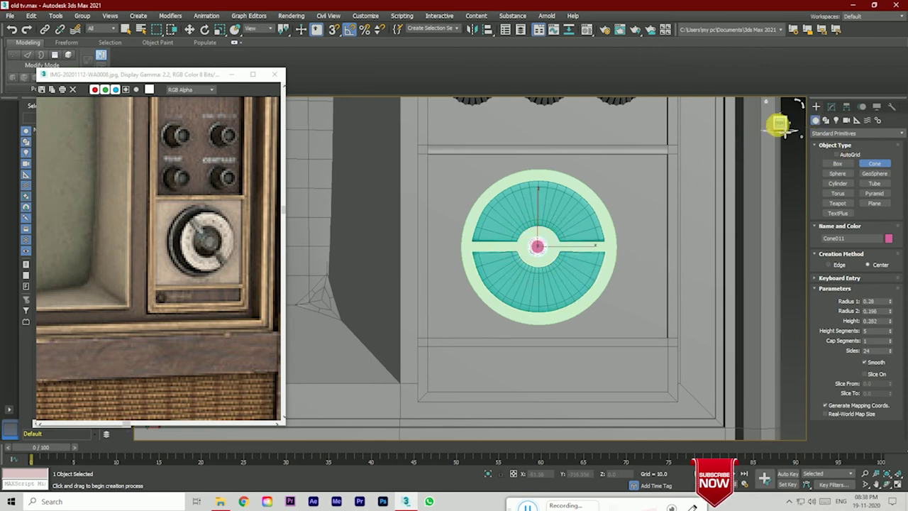
left_click(778, 122)
scroll(539, 252, "up", 4)
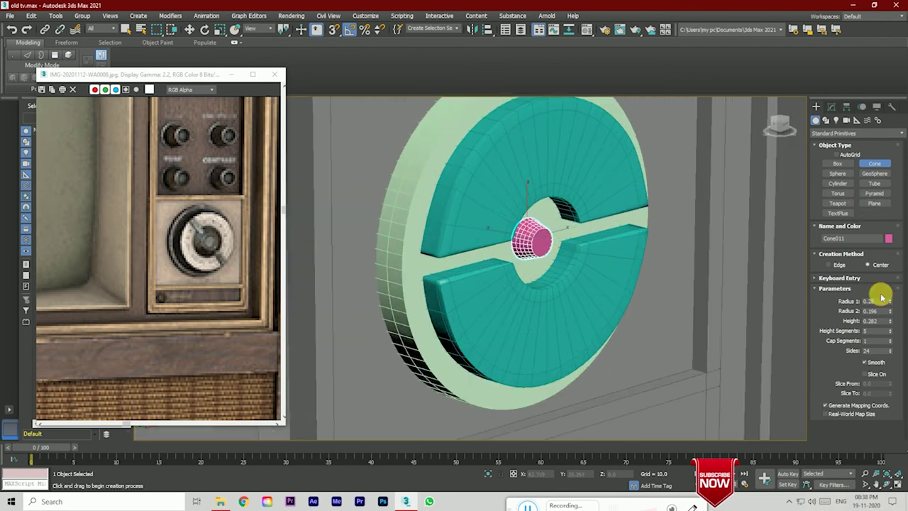
Step: Resize the cone knob to Radius 1 0.44, Radius 2 0.256 and height 0.382
left_click(832, 107)
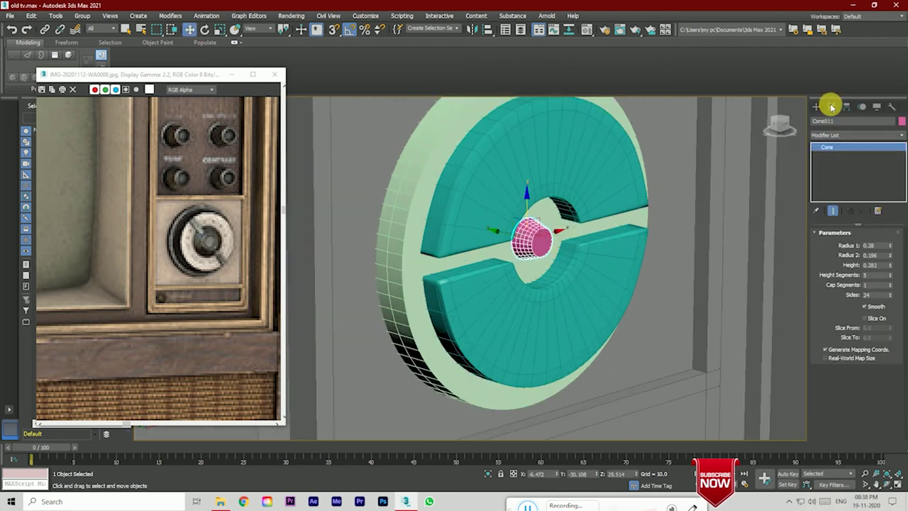
scroll(213, 241, "down", 2)
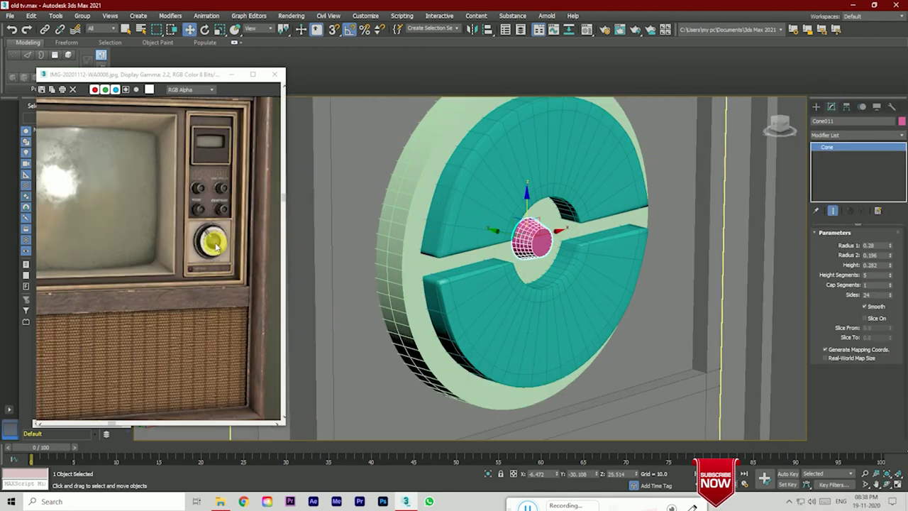
left_click_drag(891, 247, 891, 258)
mouse_move(496, 231)
left_mouse_down()
mouse_move(511, 234)
mouse_move(501, 246)
mouse_move(518, 248)
left_mouse_up()
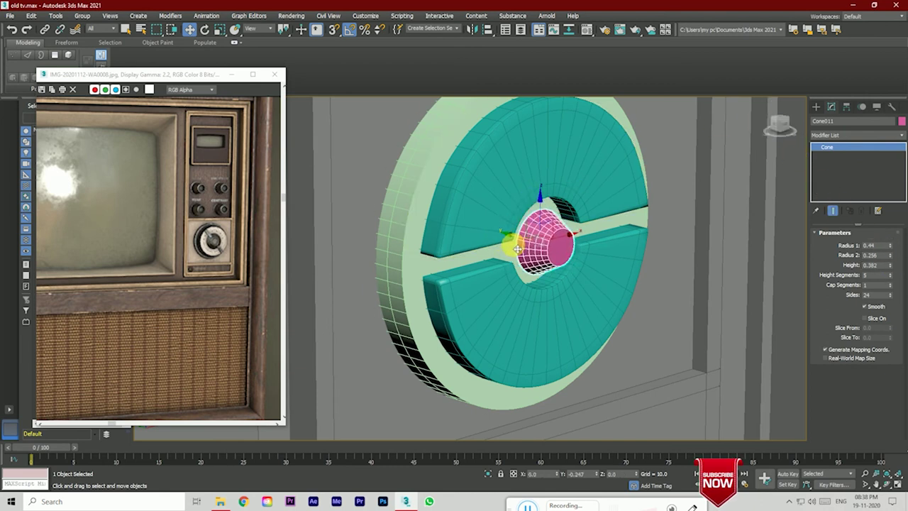
left_click(776, 125)
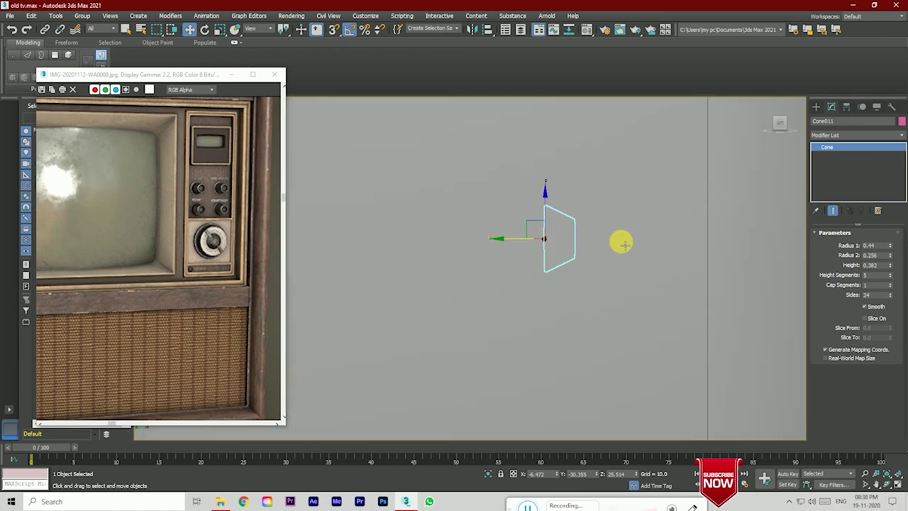
Step: Hide the reference photo window and return to the four-viewport layout
left_click_drag(778, 121, 336, 156)
left_click(232, 74)
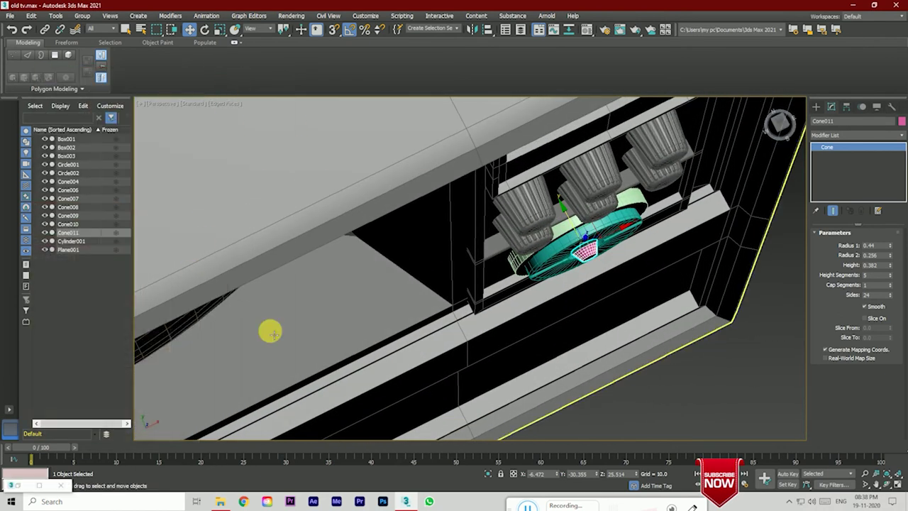
left_click(897, 486)
scroll(582, 316, "down", 2)
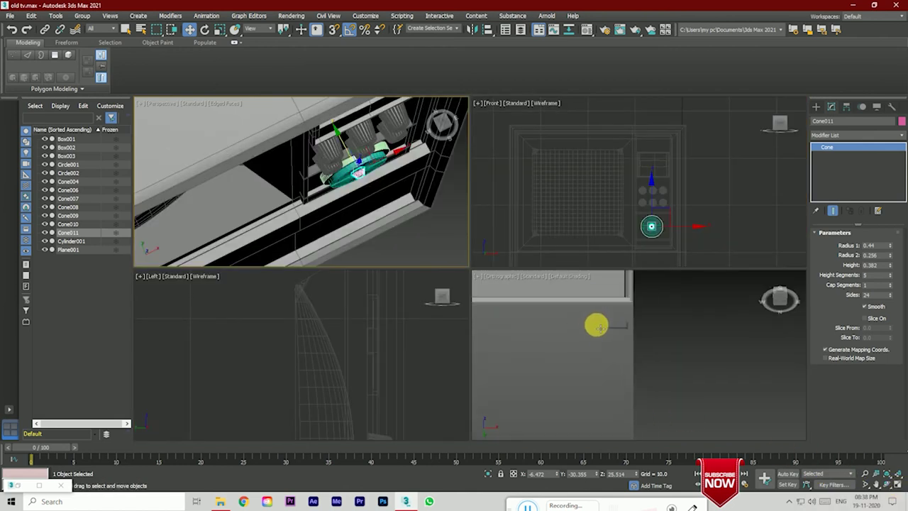
scroll(618, 326, "down", 2)
scroll(596, 316, "down", 2)
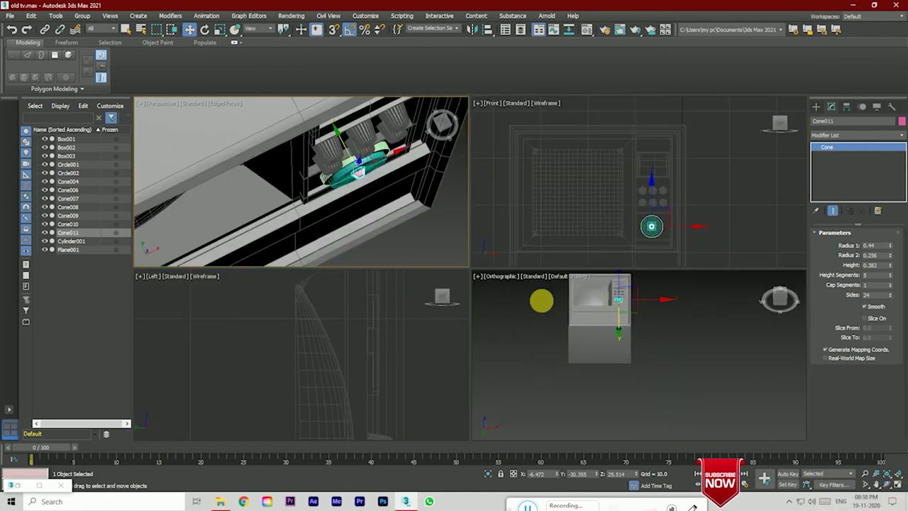
scroll(385, 209, "up", 3)
scroll(381, 248, "up", 2)
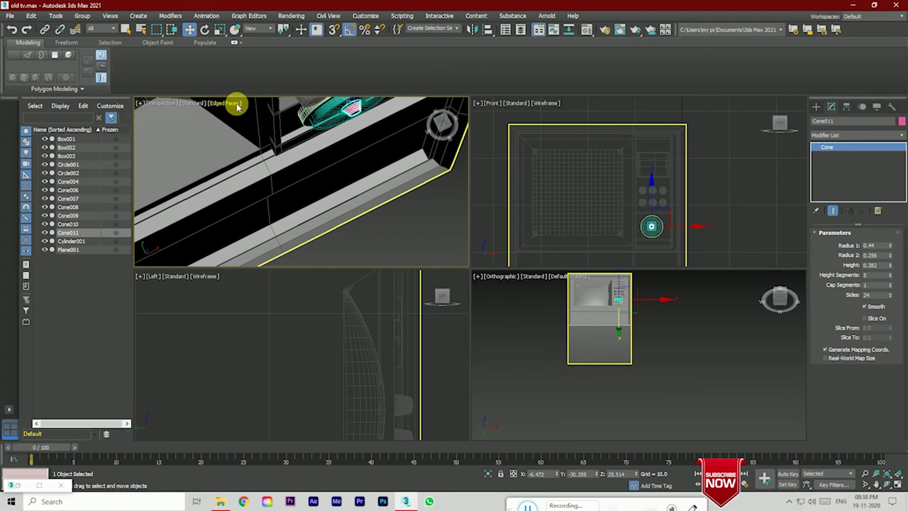
Step: Clear the selection and show the Perspective viewport in wireframe, orbiting around the TV
left_click(405, 227)
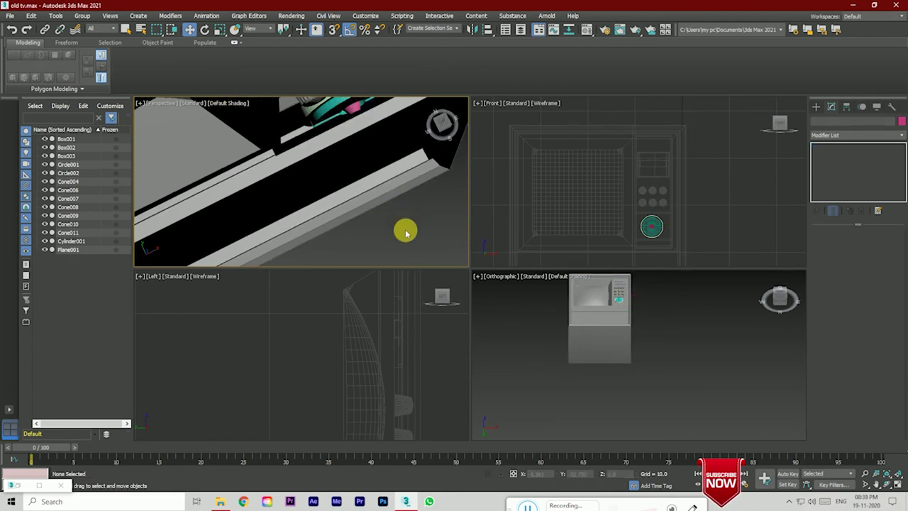
key("F3")
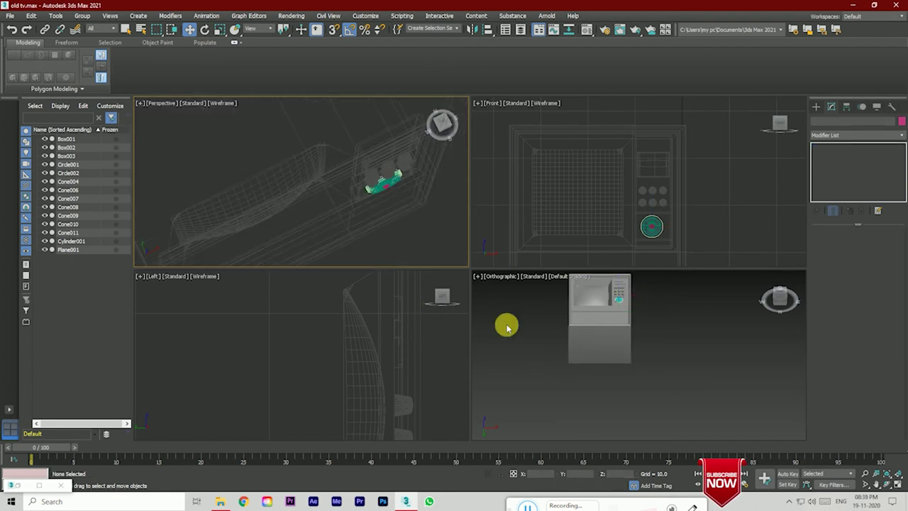
scroll(601, 312, "up", 5)
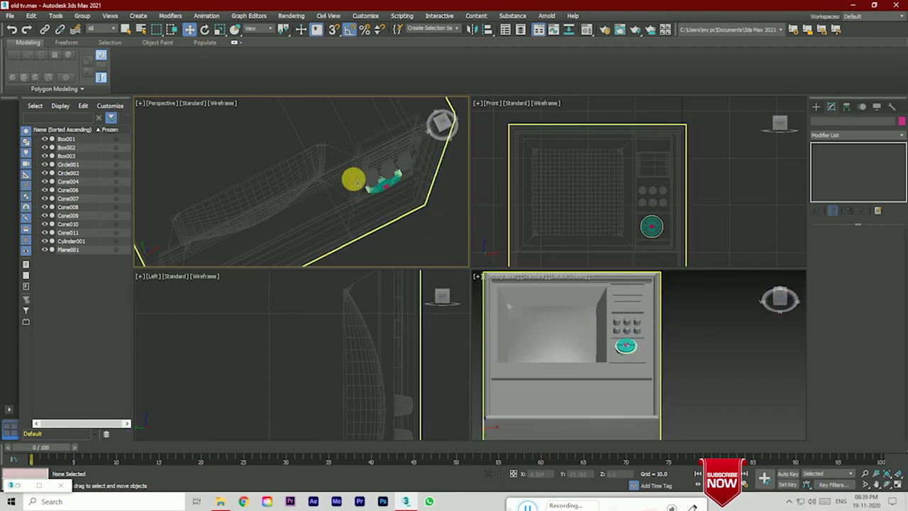
scroll(366, 348, "down", 3)
mouse_move(397, 213)
middle_mouse_down("alt")
mouse_move(428, 137)
mouse_move(351, 206)
middle_mouse_up("alt")
scroll(348, 169, "up", 3)
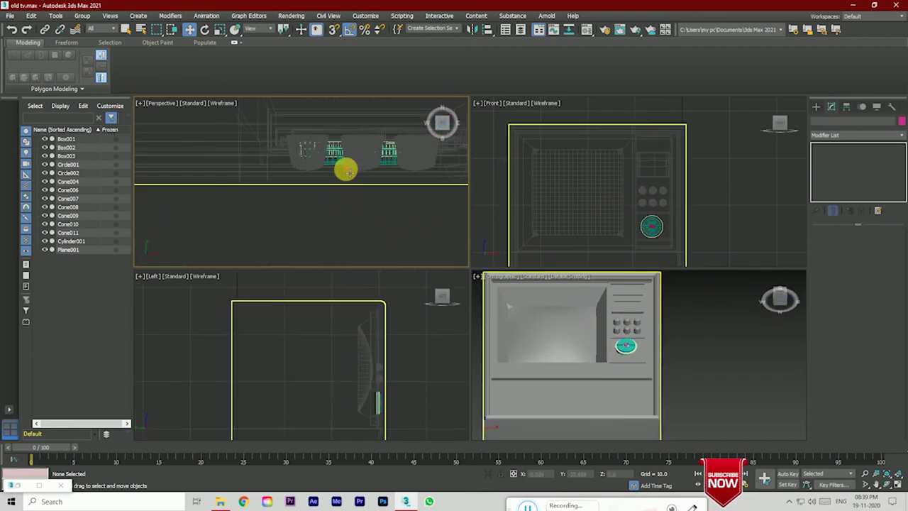
scroll(348, 166, "up", 2)
scroll(348, 175, "up", 2)
Step: Select the knob cone and move it upward toward the dial's centre
left_click(346, 171)
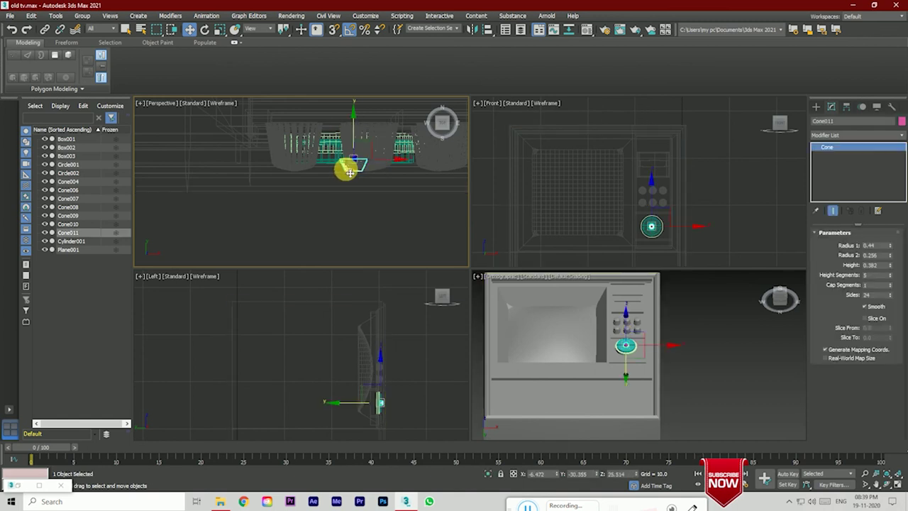
middle_click_drag(346, 168, 360, 139, "alt")
left_click_drag(360, 140, 359, 124)
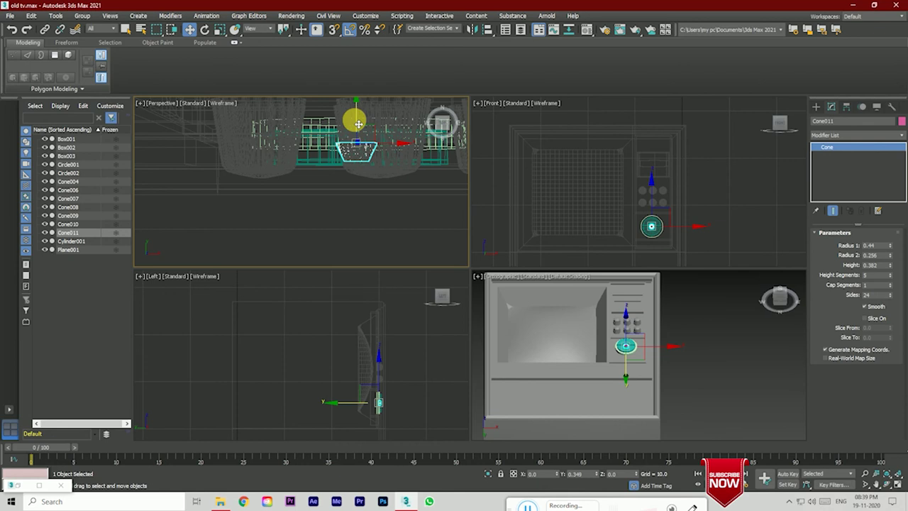
scroll(371, 405, "up", 2)
scroll(390, 395, "up", 2)
scroll(376, 379, "up", 2)
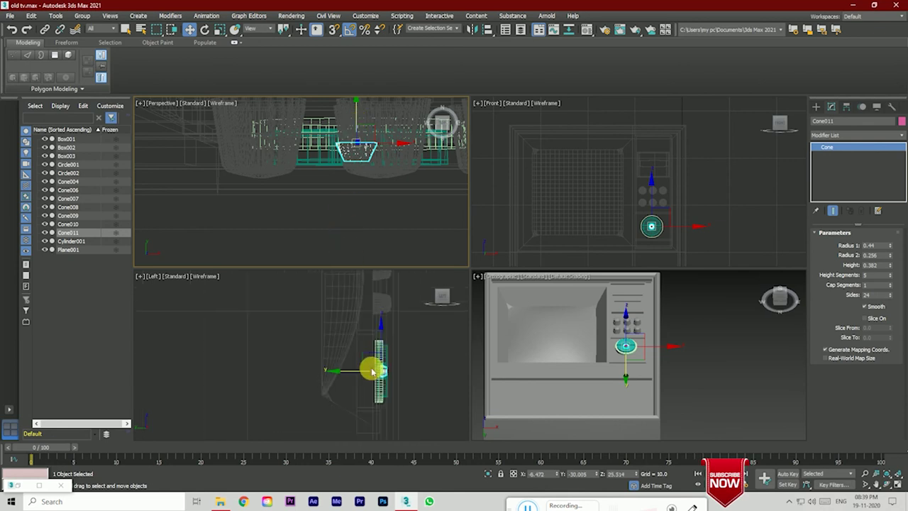
scroll(373, 376, "up", 2)
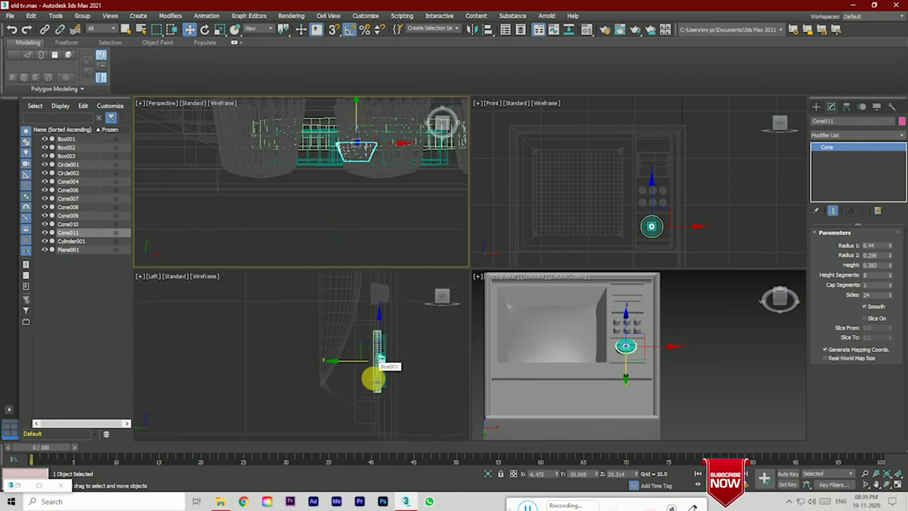
scroll(374, 380, "up", 2)
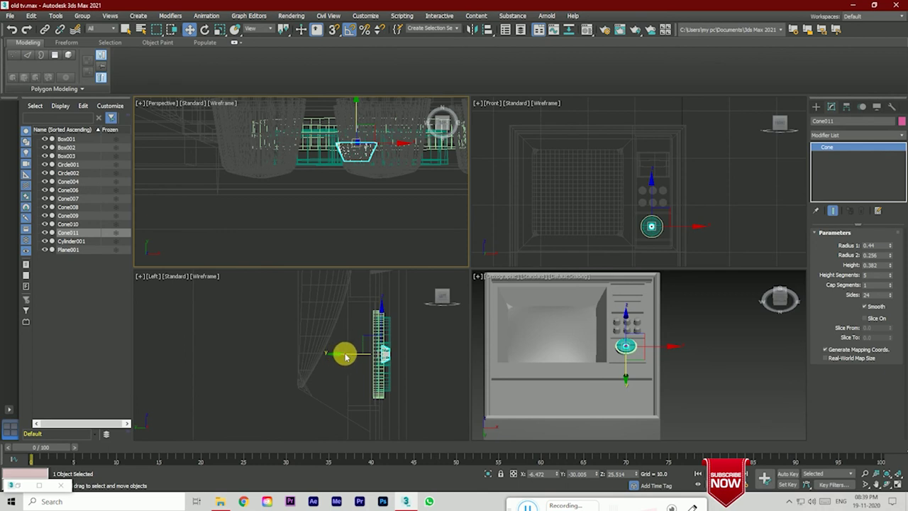
left_click(351, 357)
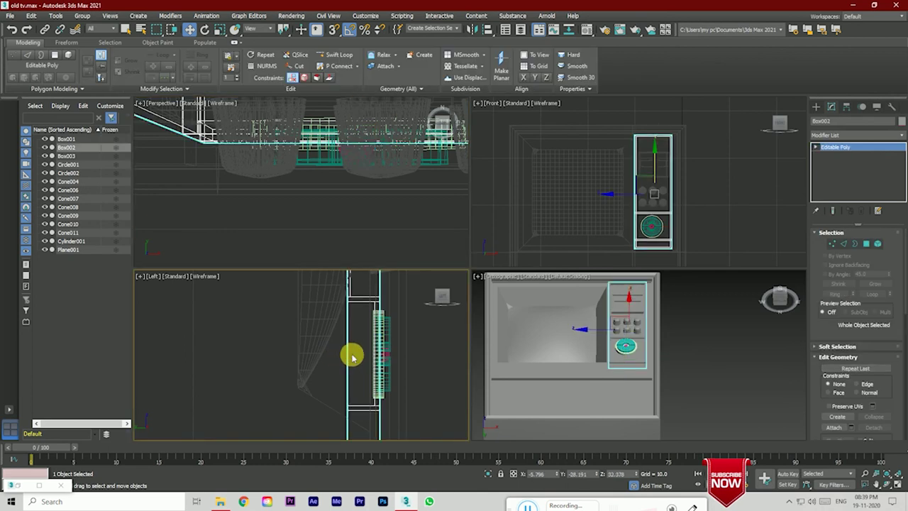
scroll(616, 353, "up", 2)
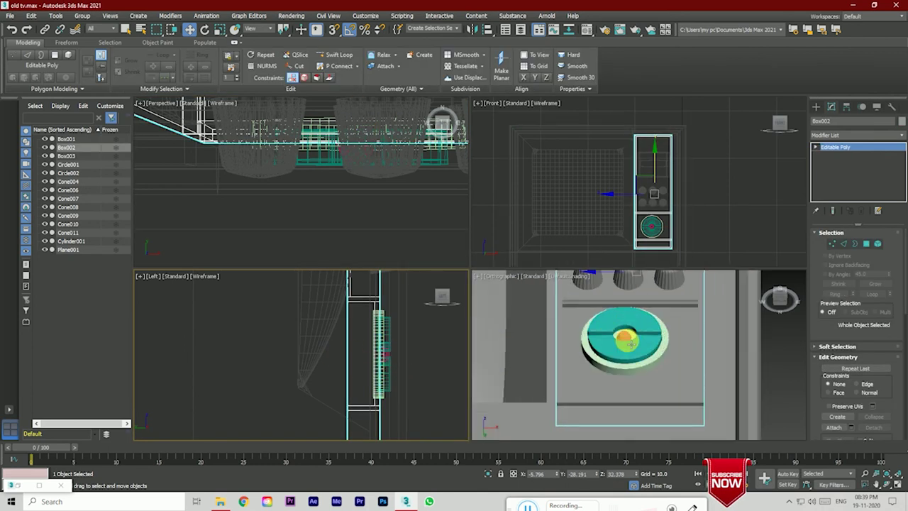
left_click(624, 333)
scroll(624, 333, "down", 1)
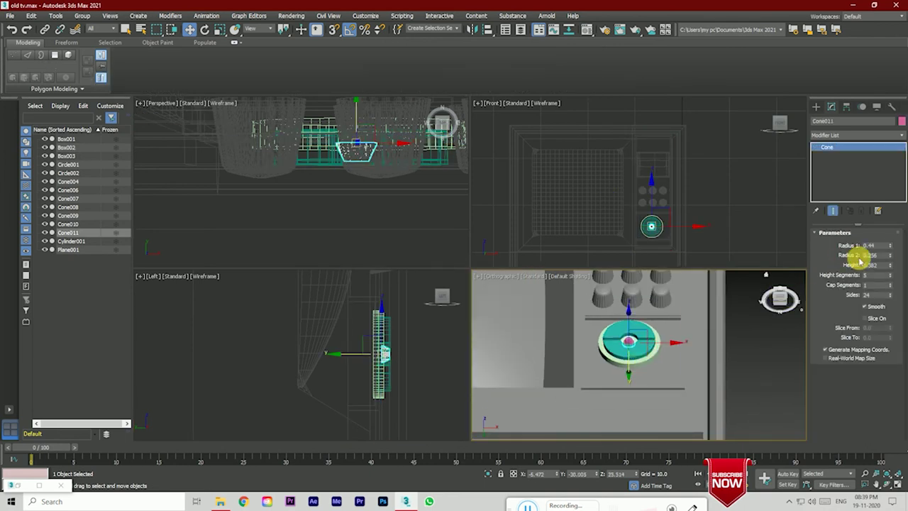
Step: Widen Cone011 to Radius 1 0.59, Radius 2 0.416 and nudge it into the dial's centre
left_click_drag(891, 246, 892, 242)
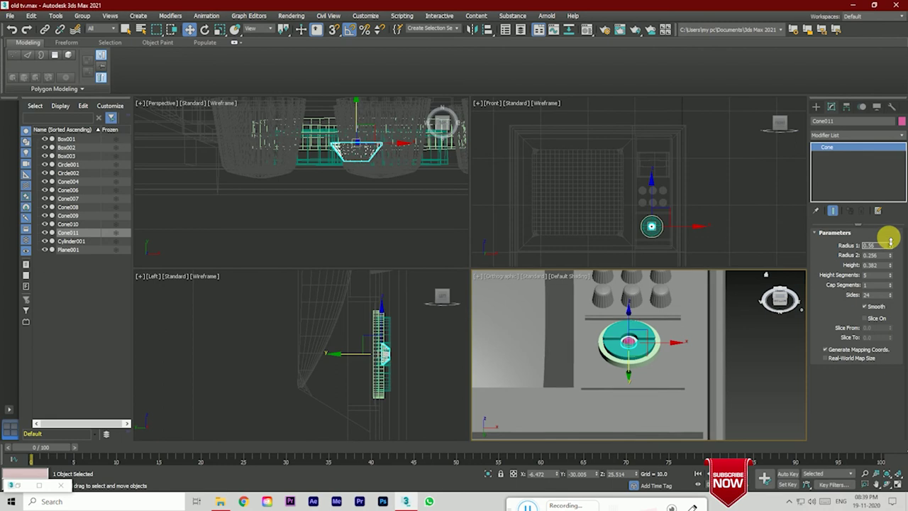
key("z")
left_click(781, 297)
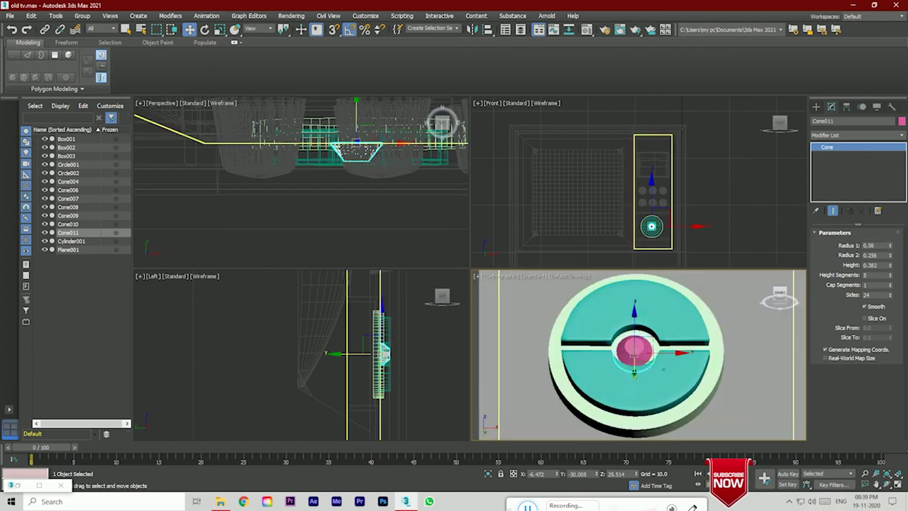
left_click_drag(891, 255, 892, 251)
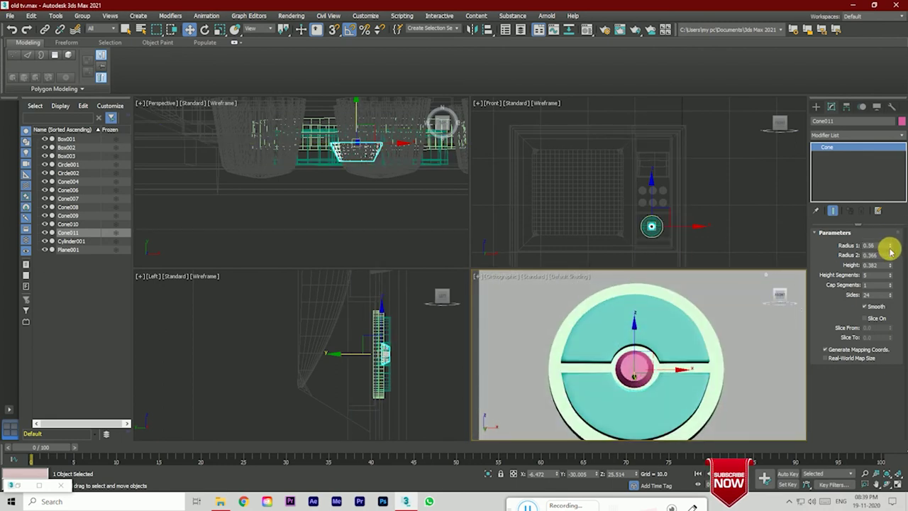
left_click_drag(773, 299, 778, 299)
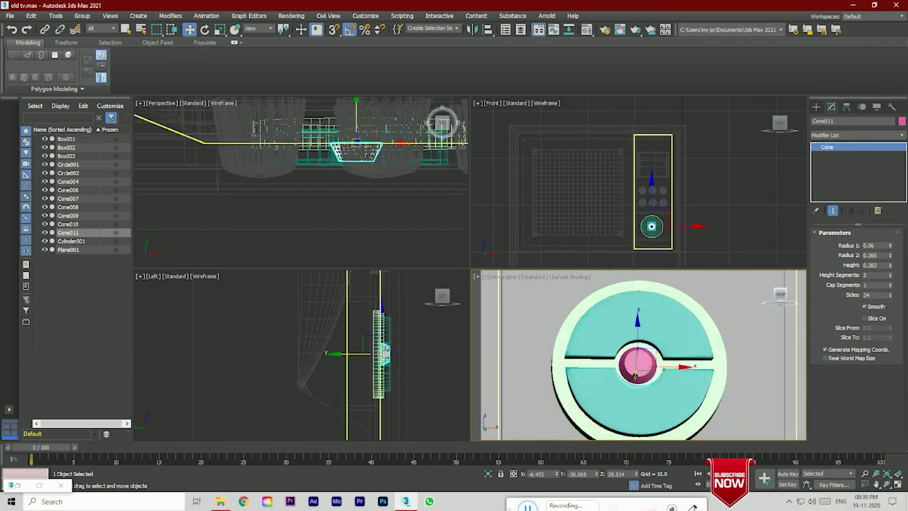
mouse_move(666, 358)
left_mouse_down()
mouse_move(660, 378)
mouse_move(657, 369)
left_mouse_up()
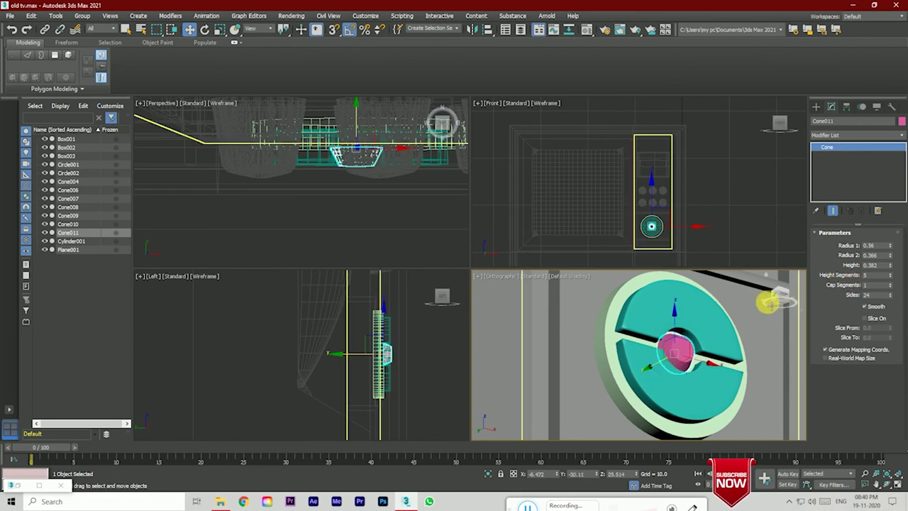
key("f")
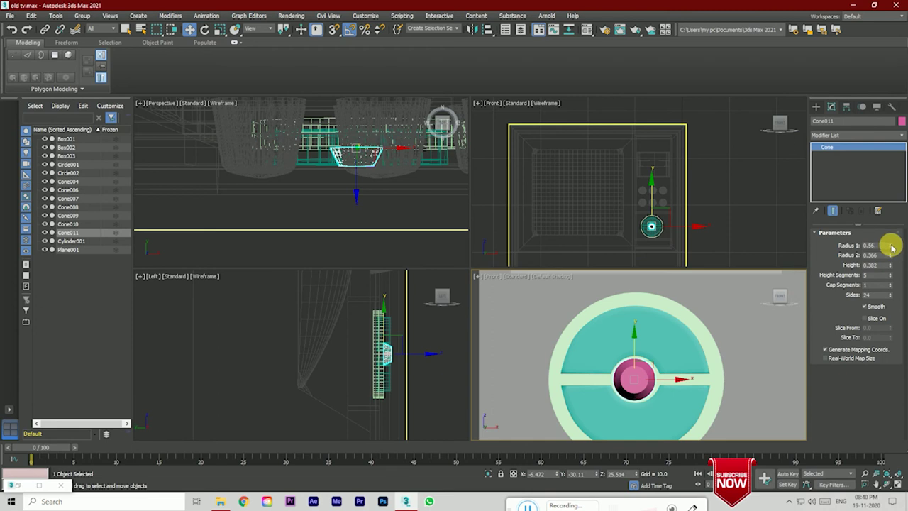
left_click(892, 244)
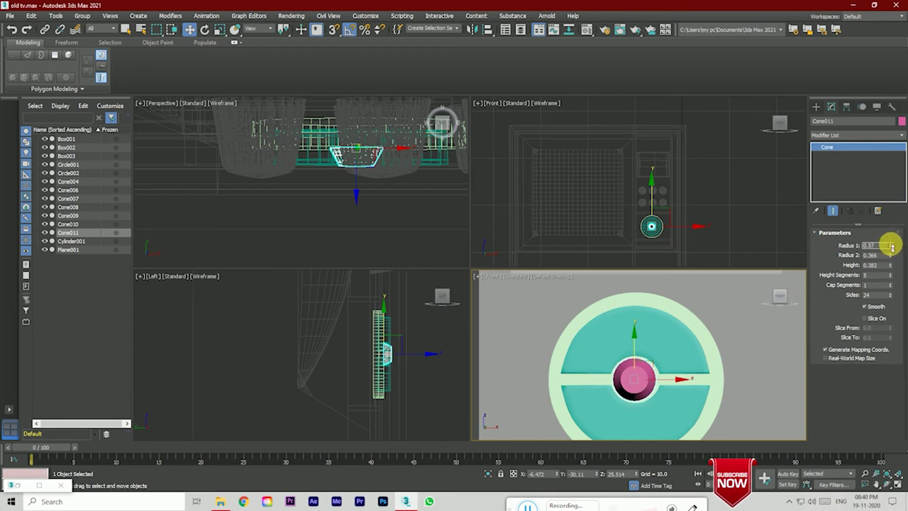
left_click(672, 382)
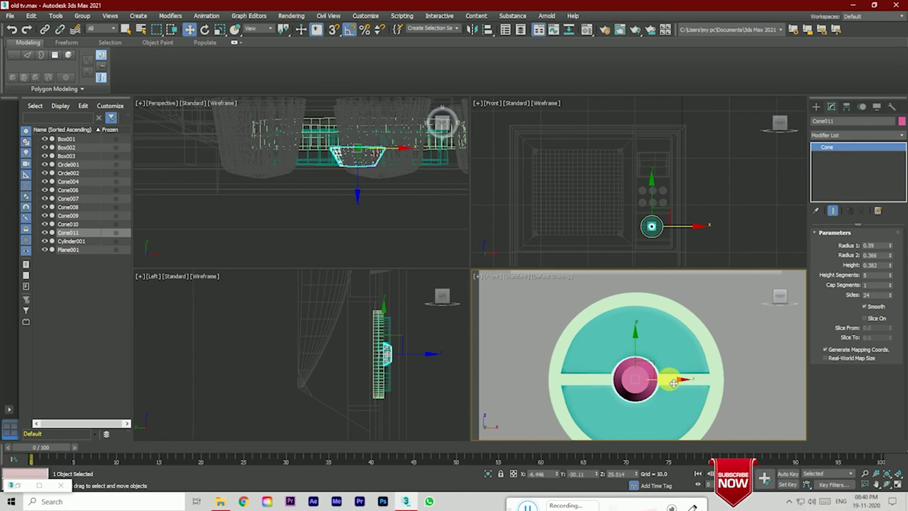
left_click(891, 254)
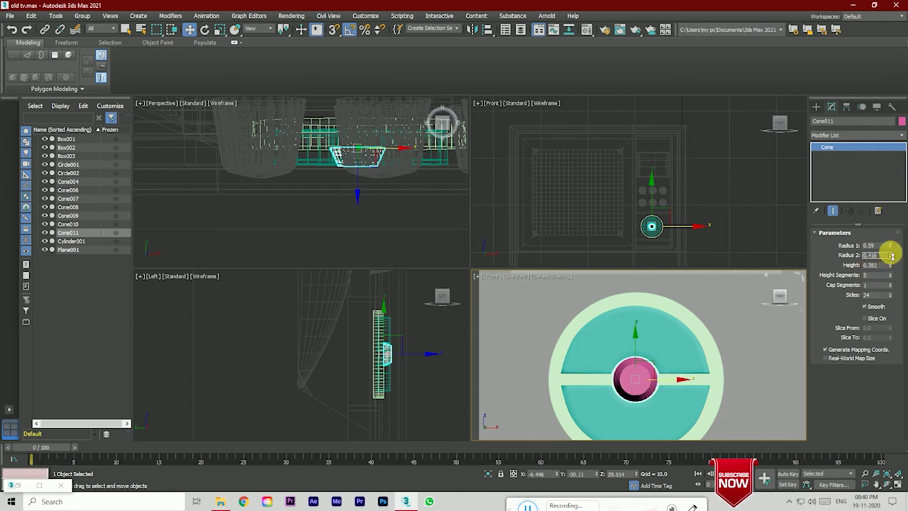
Step: Bring back the reference photo and enlarge the cone to height 0.472 and Radius 2 0.476
left_click(38, 488)
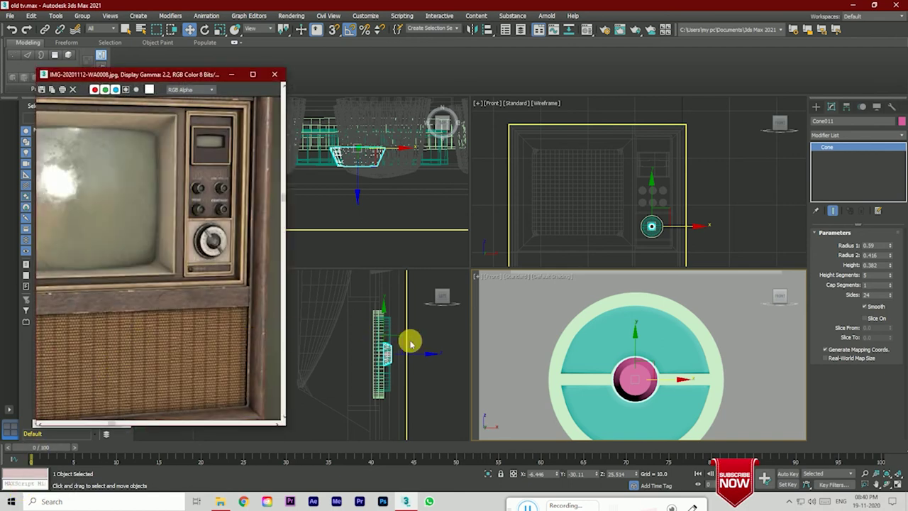
left_click(891, 264)
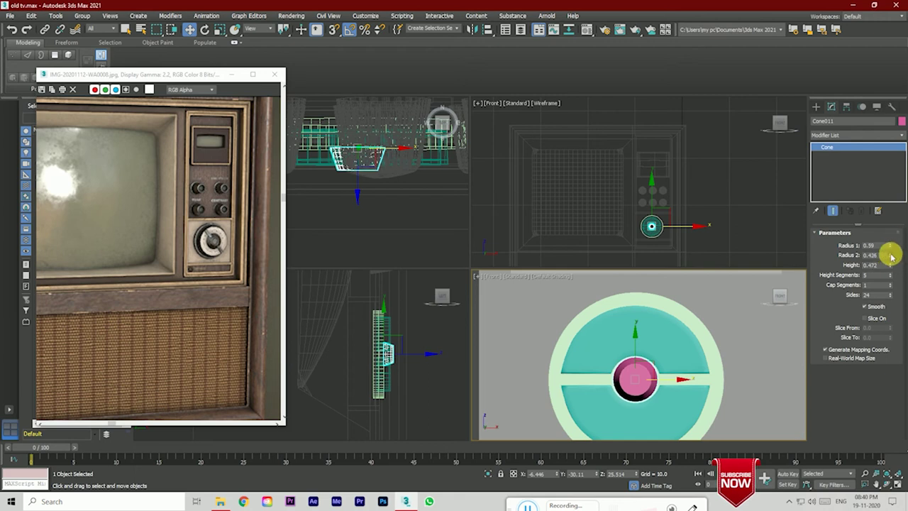
left_click_drag(892, 257, 892, 254)
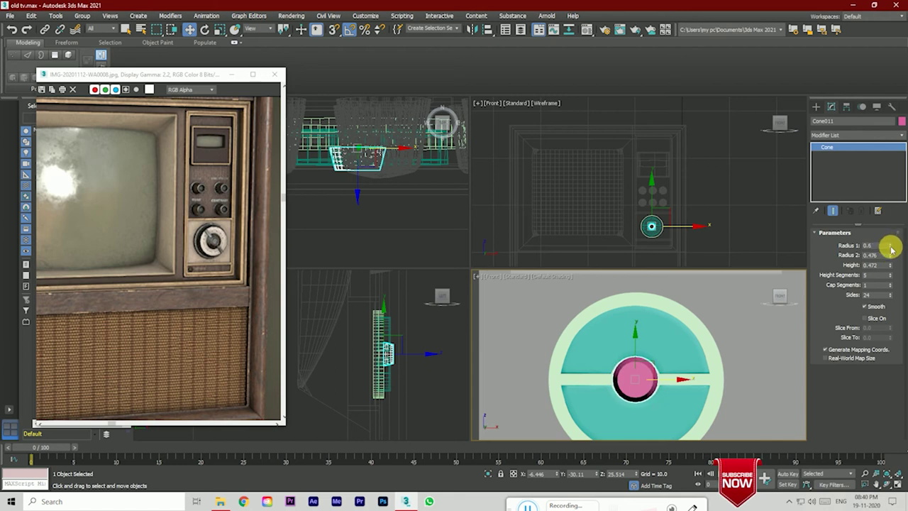
Step: Frame the cone closely with edged faces shown, viewed at an angle
left_click_drag(783, 296, 745, 302)
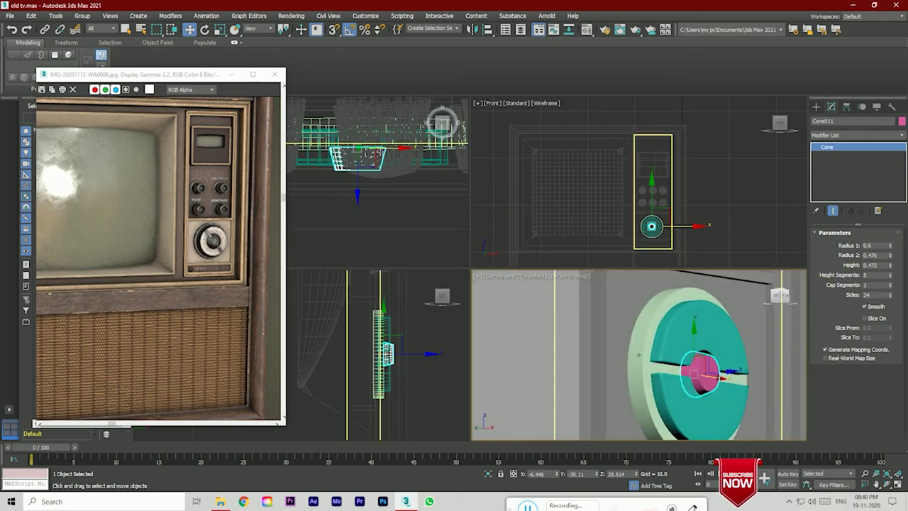
left_click(781, 300)
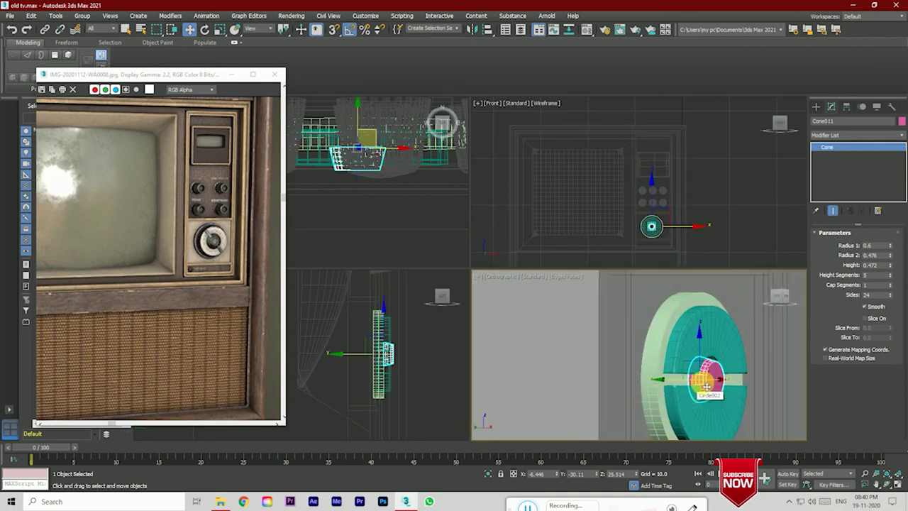
key("z")
key("F4")
left_click_drag(780, 297, 759, 301)
Step: Convert Cone011 to Editable Poly and select its front cap face
right_click(710, 358)
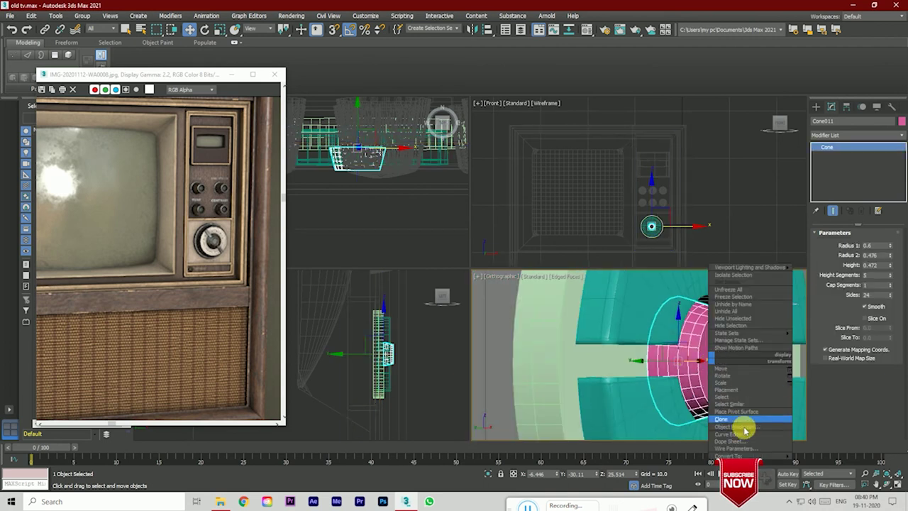
left_click(825, 462)
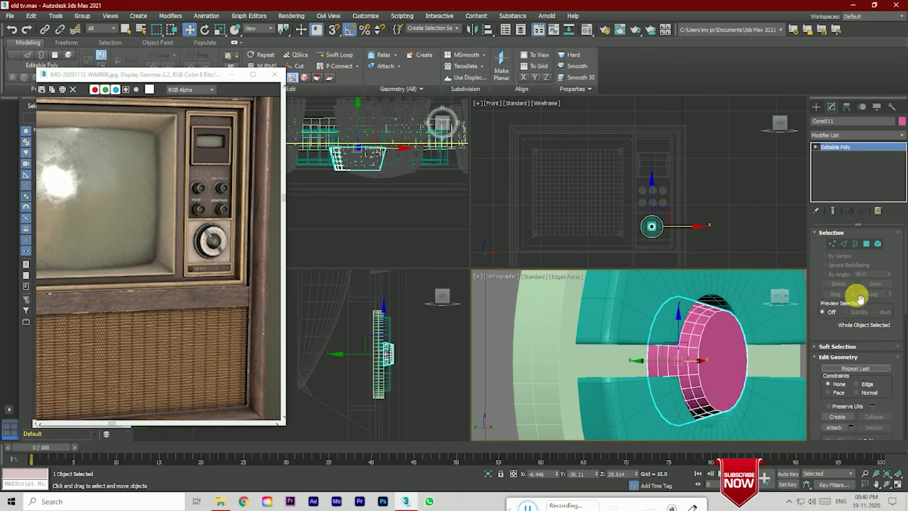
left_click(846, 245)
left_click(701, 353)
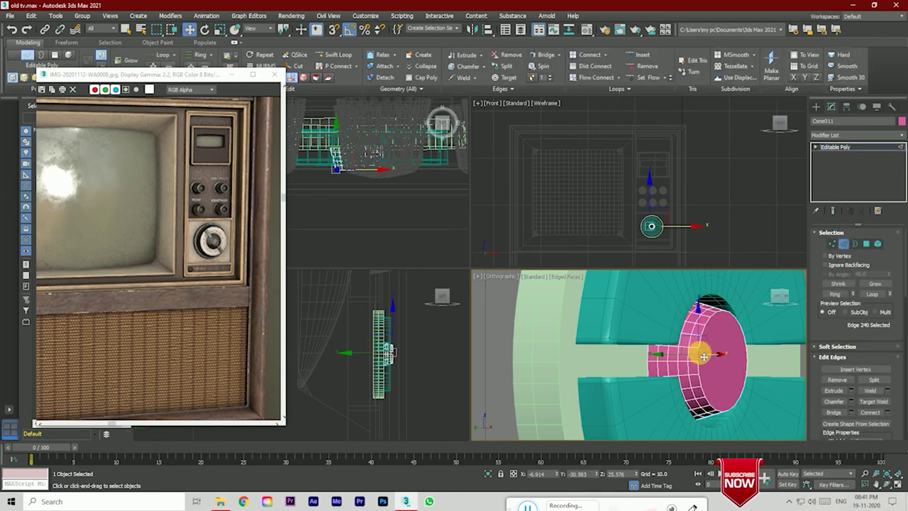
left_click(867, 243)
left_click(724, 351)
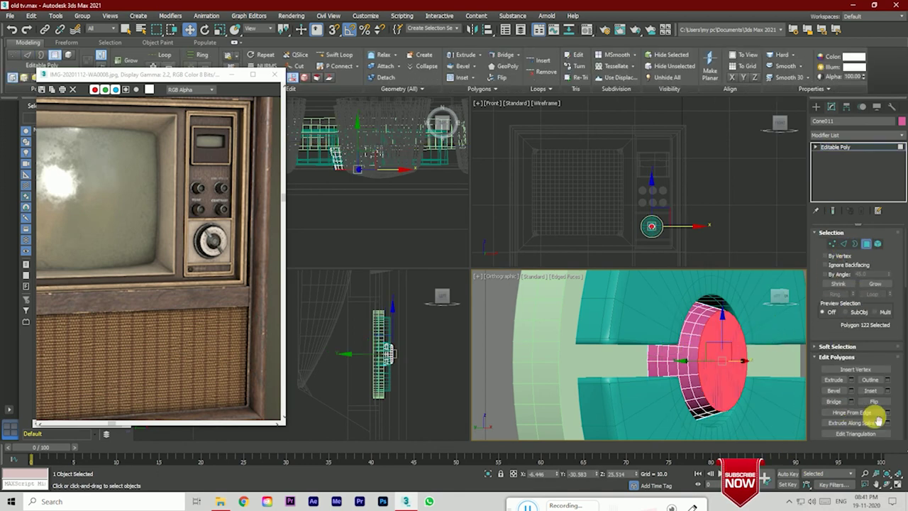
Step: Inset the knob's front cap face by 0.849
left_click(882, 390)
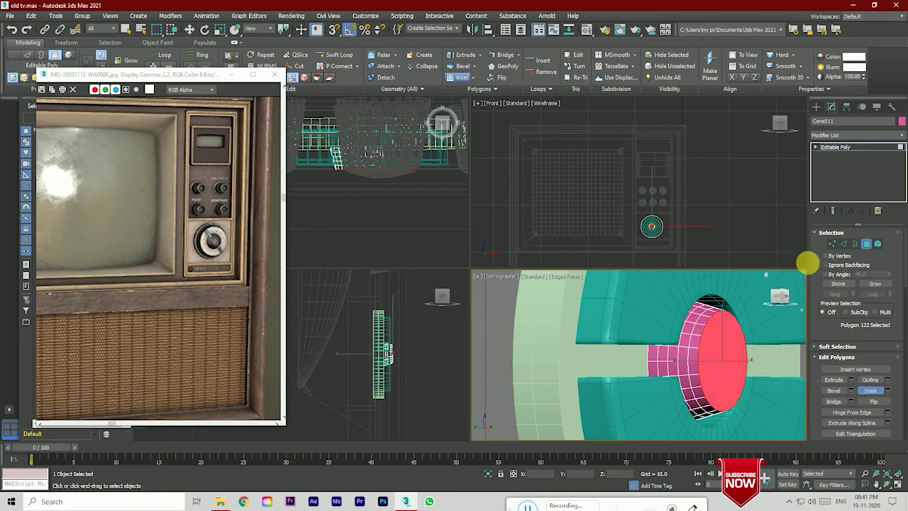
left_click(783, 298)
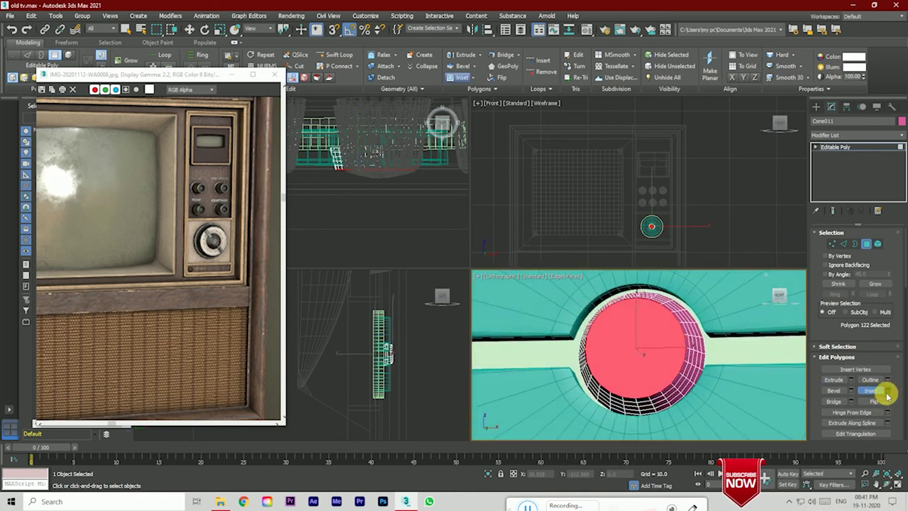
left_click(887, 391)
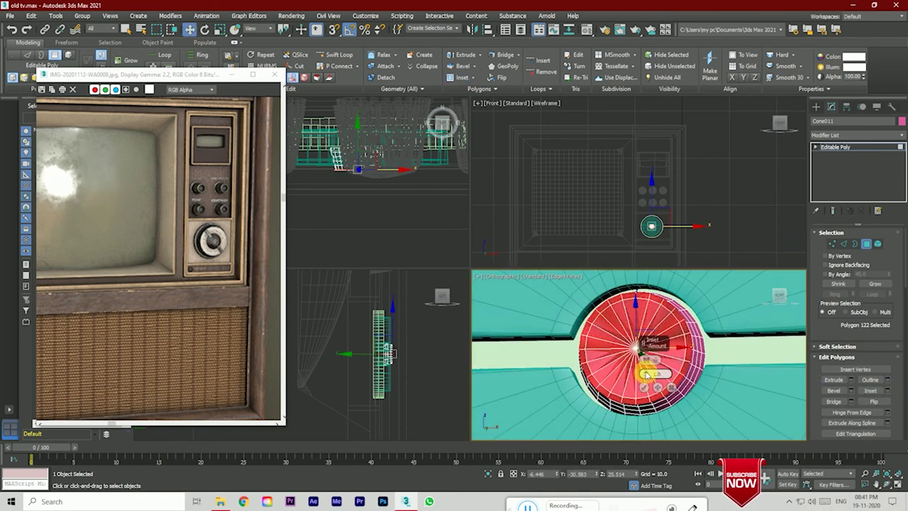
left_click_drag(648, 374, 644, 387)
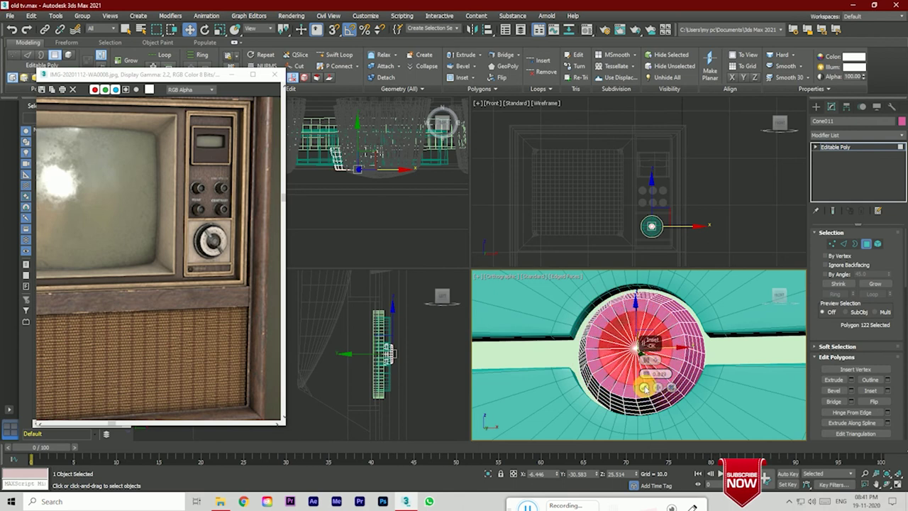
left_click(644, 388)
Step: Inset the front cap a second time to form an inner circular face
left_click(844, 243)
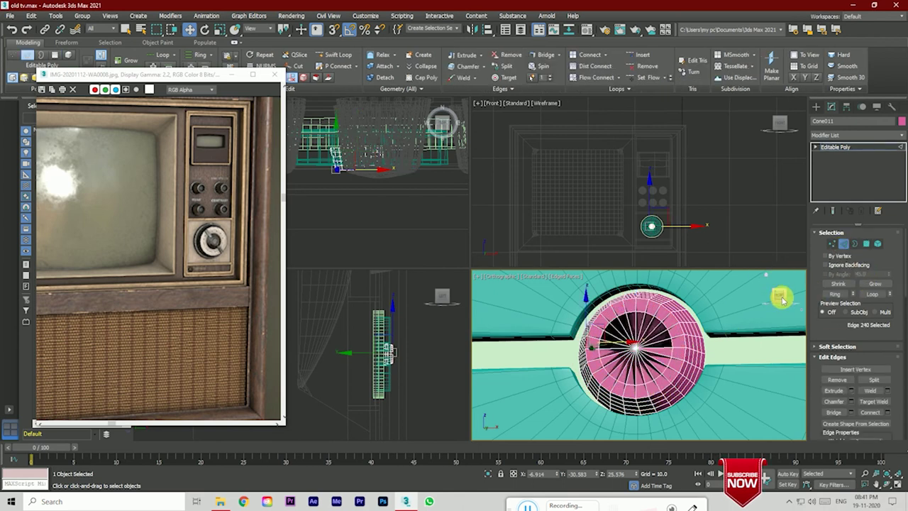
left_click_drag(782, 301, 701, 358)
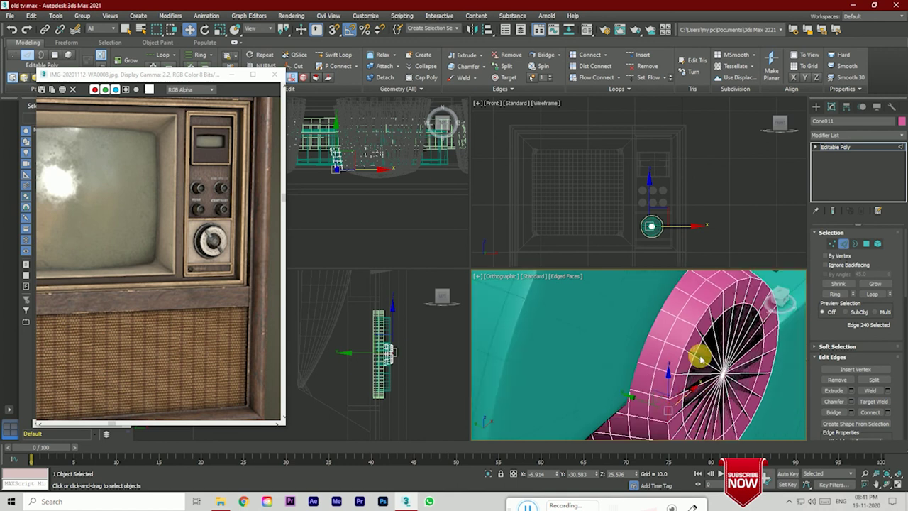
left_click(866, 245)
left_click(887, 390)
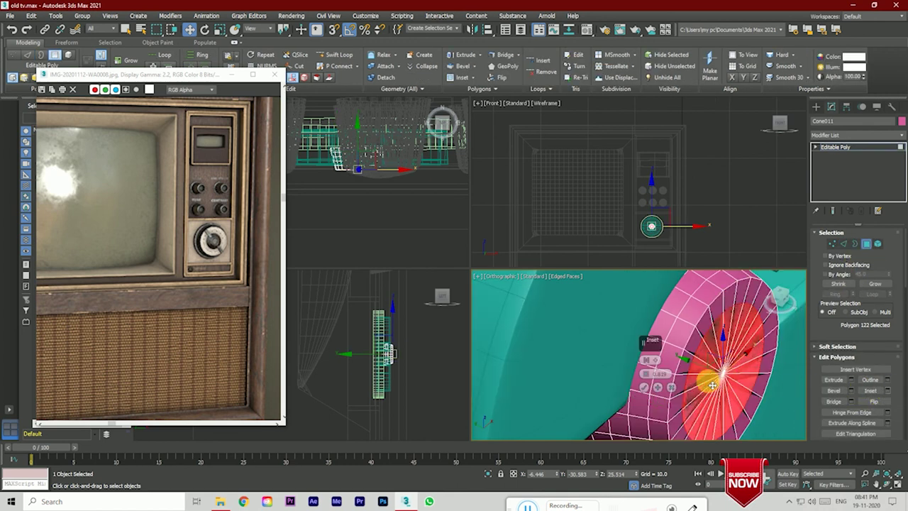
mouse_move(645, 374)
left_mouse_down()
mouse_move(676, 477)
mouse_move(693, 17)
left_mouse_up()
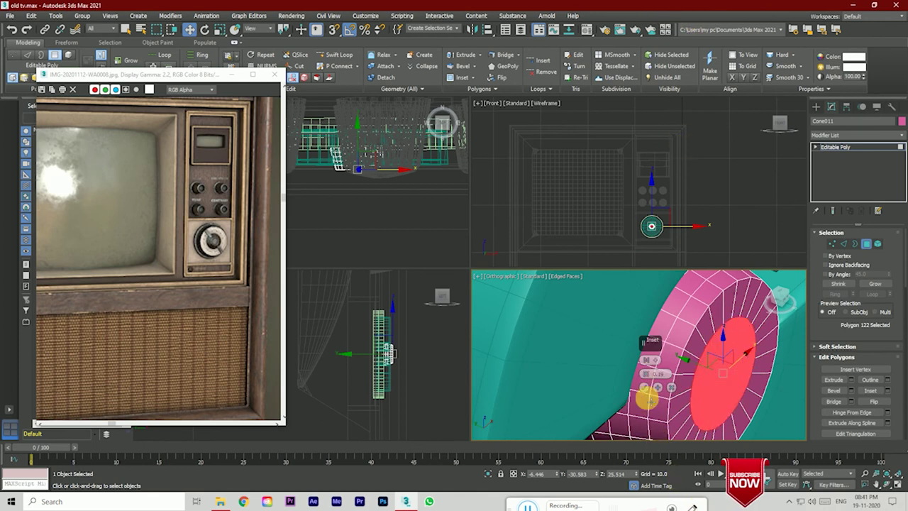
left_click(644, 387)
left_click(844, 244)
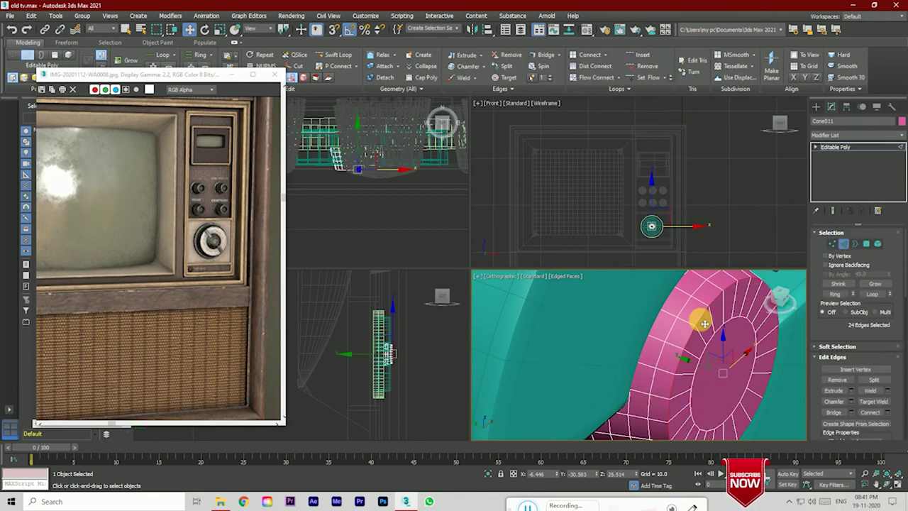
Step: Chamfer the 24 ring edges with an amount of about 0.621 and 2 segments
left_click(854, 403)
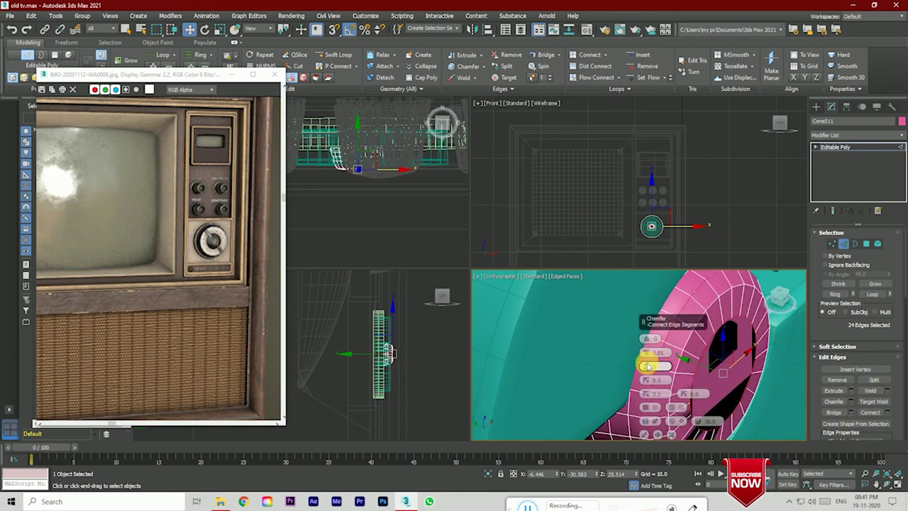
left_click_drag(647, 366, 648, 367)
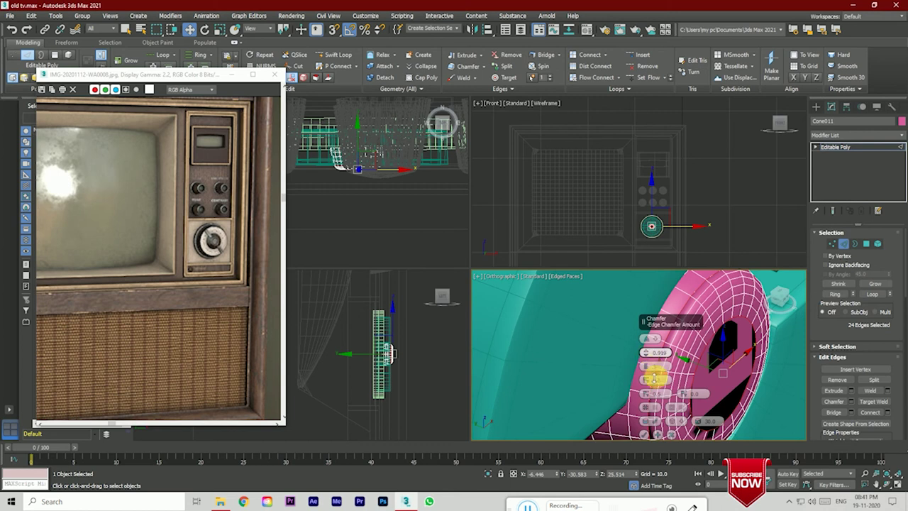
left_click_drag(649, 374, 657, 422)
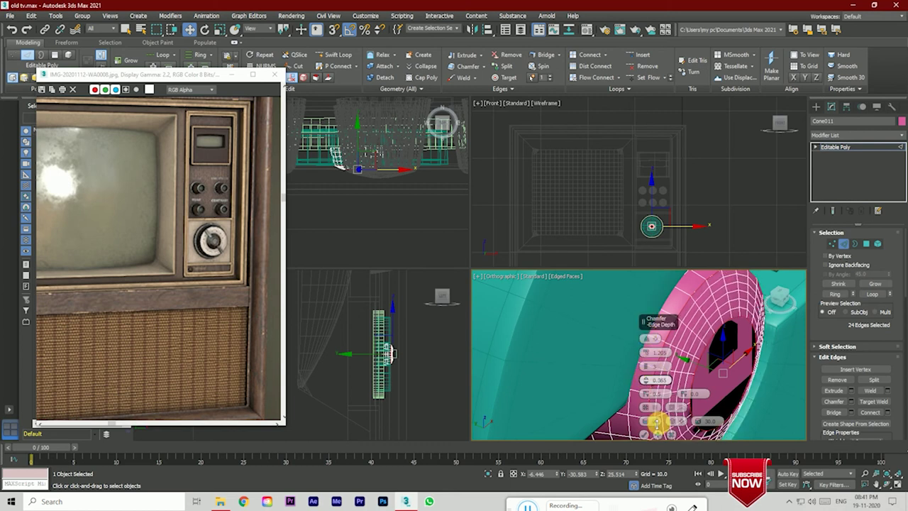
left_click(653, 421)
left_click(650, 352)
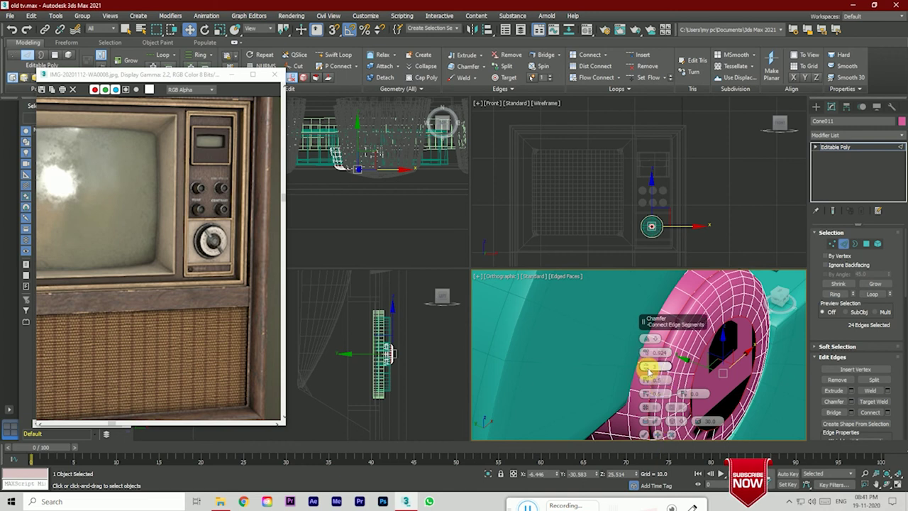
left_click(648, 367)
left_click_drag(779, 307, 745, 305)
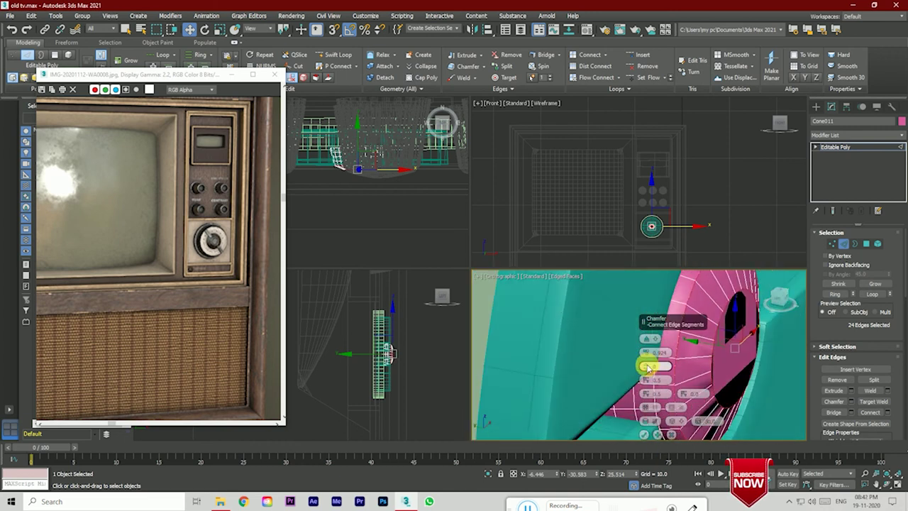
left_click_drag(648, 367, 649, 367)
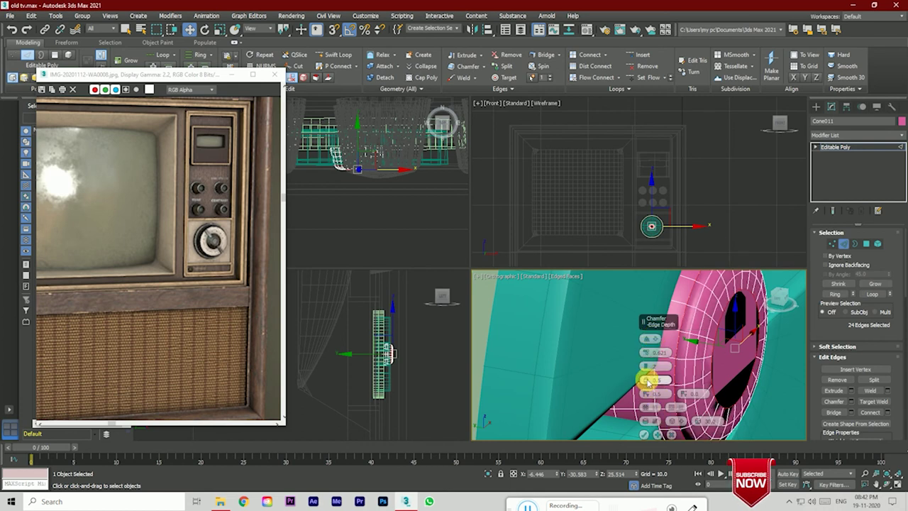
left_click_drag(648, 381, 662, 283)
Step: Inspect the bevelled knob rim from several angles and commit the chamfer
middle_click_drag(661, 281, 682, 323, "alt")
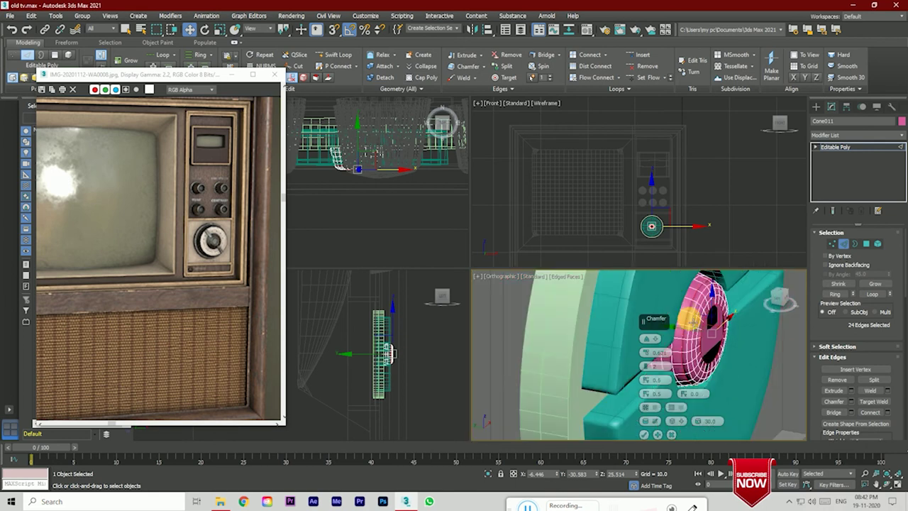
left_click_drag(779, 298, 759, 307)
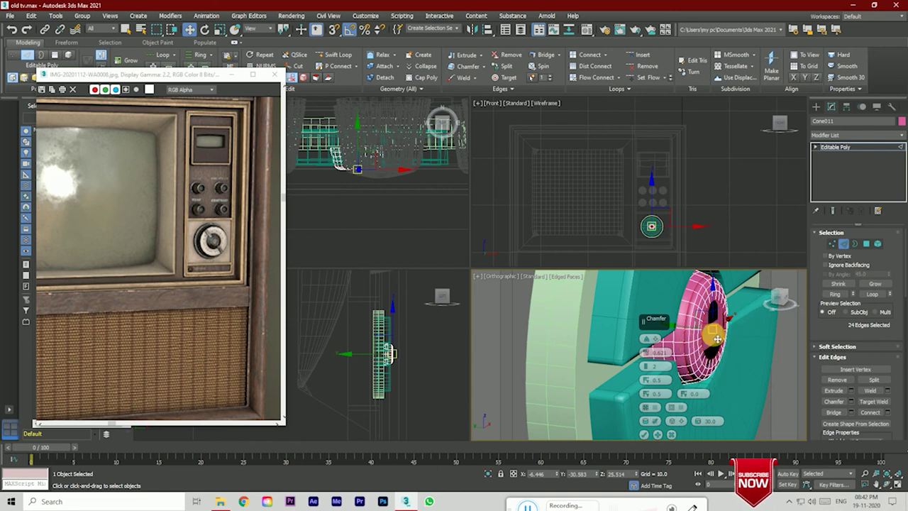
left_click_drag(779, 300, 781, 297)
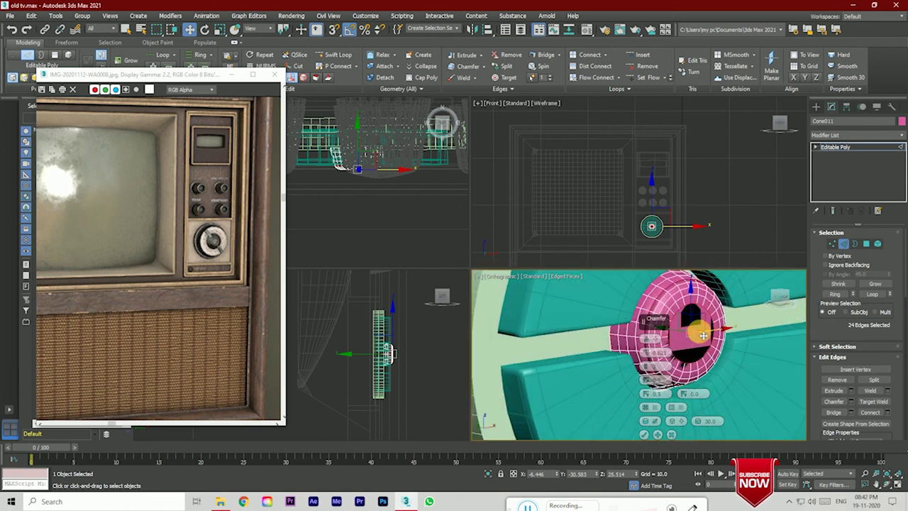
middle_click_drag(701, 332, 719, 342, "alt")
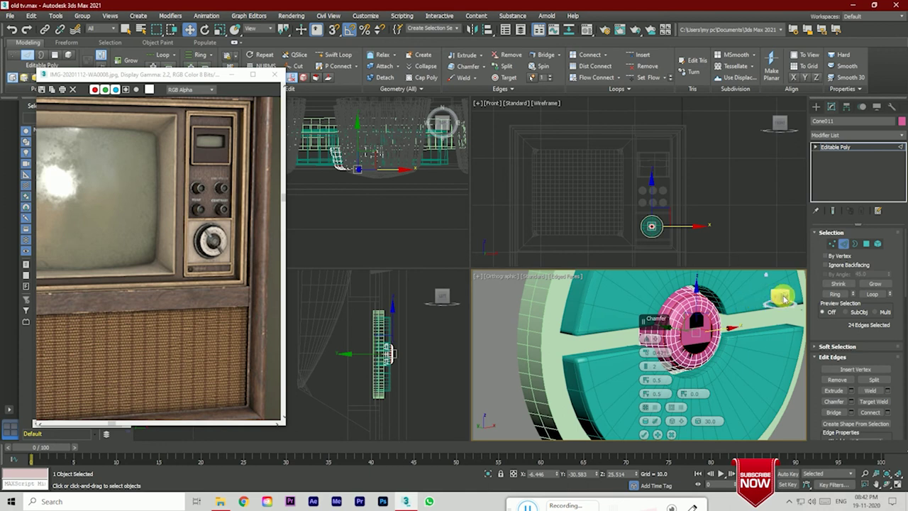
mouse_move(784, 298)
left_mouse_down()
mouse_move(680, 334)
mouse_move(721, 328)
mouse_move(705, 339)
left_mouse_up()
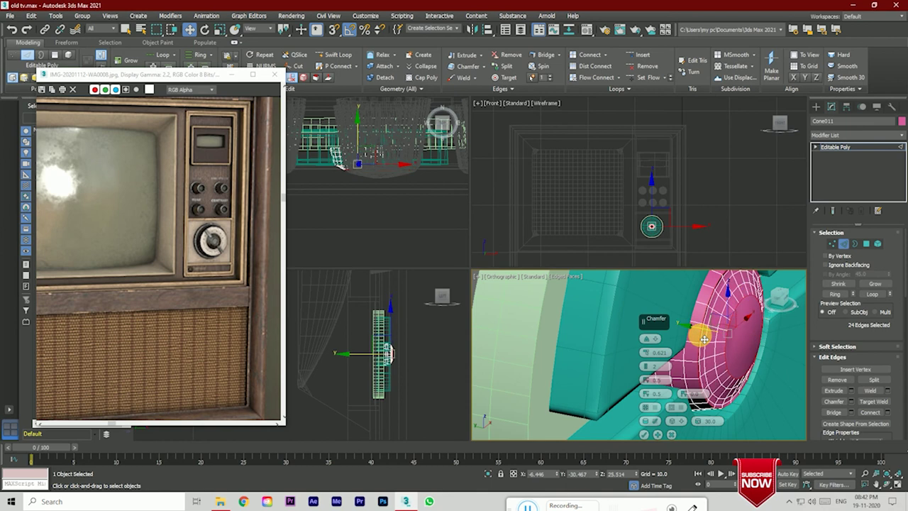
left_click_drag(705, 339, 704, 340)
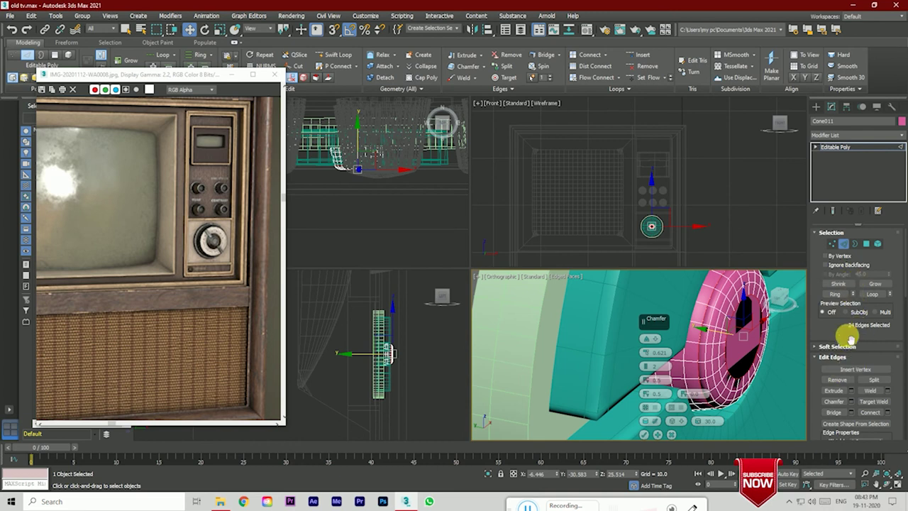
left_click(672, 435)
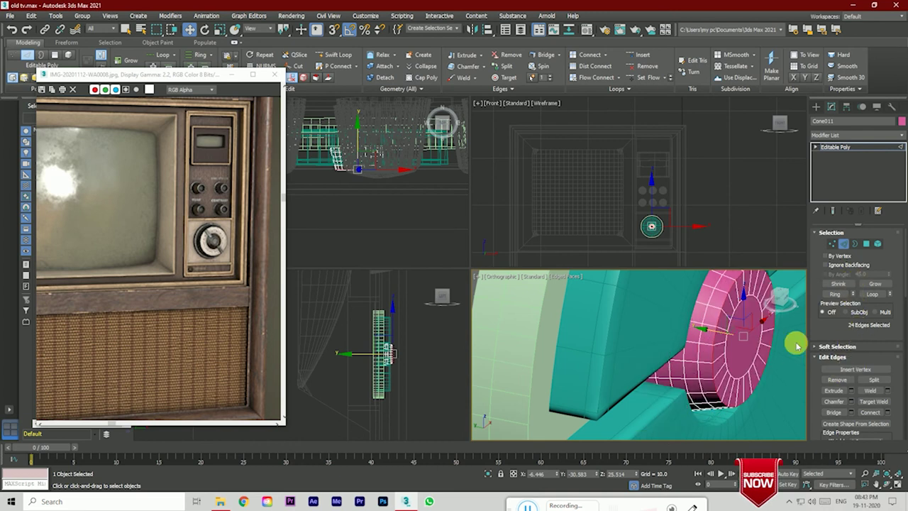
scroll(781, 300, "up", 2)
left_click_drag(781, 301, 785, 307)
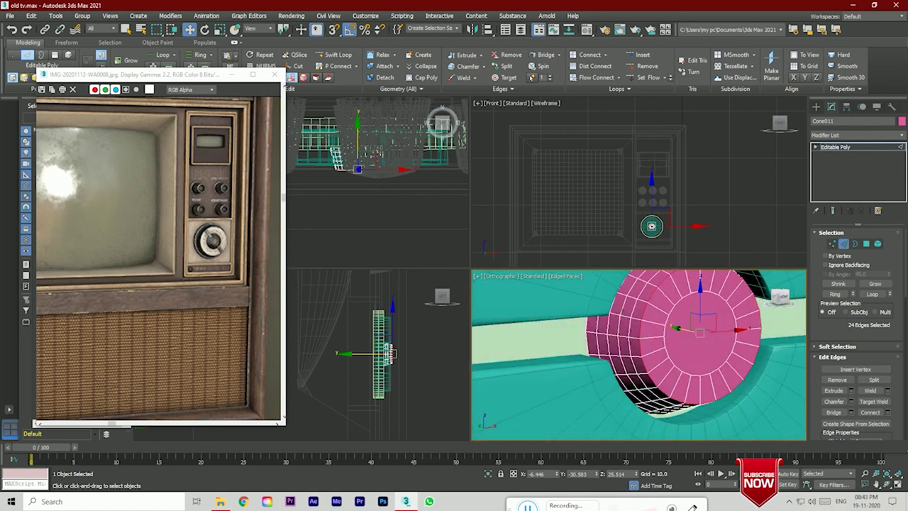
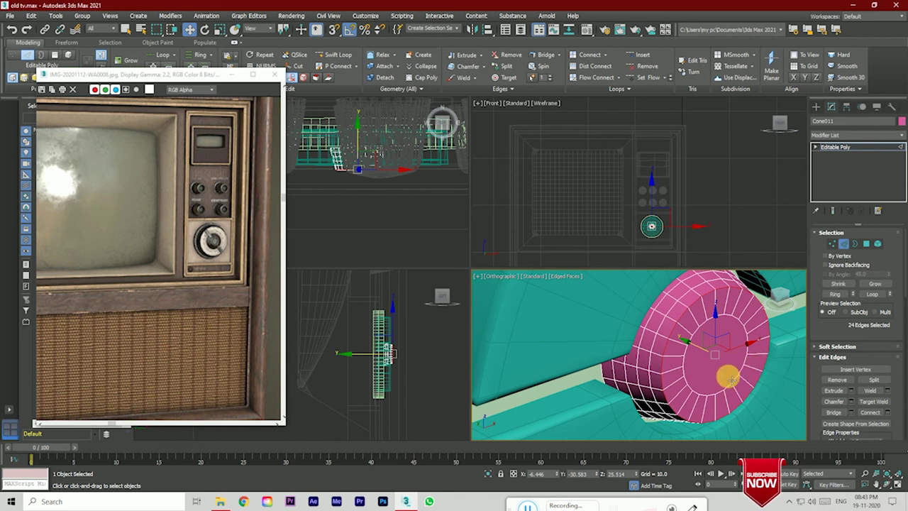
Step: Start a chamfer on the 24 selected knob edges and adjust its amount, segments and smoothing
scroll(725, 375, "down", 2)
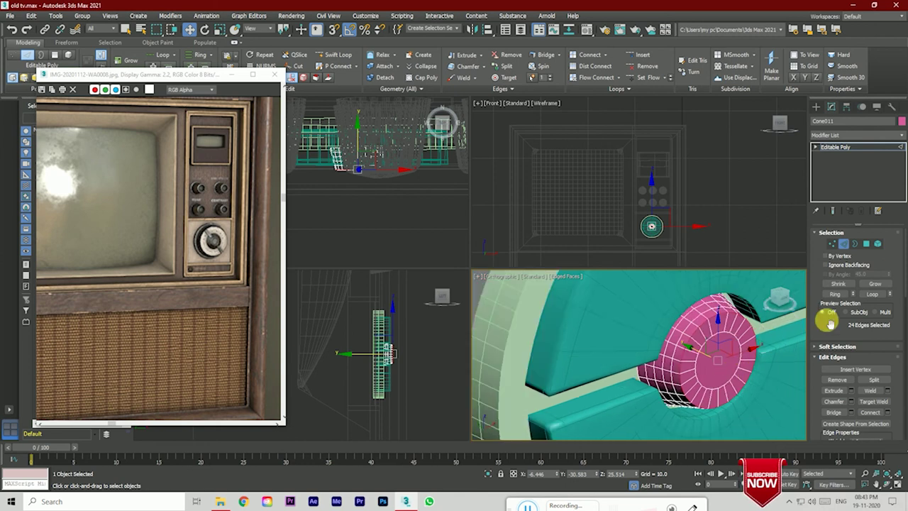
scroll(859, 350, "down", 1)
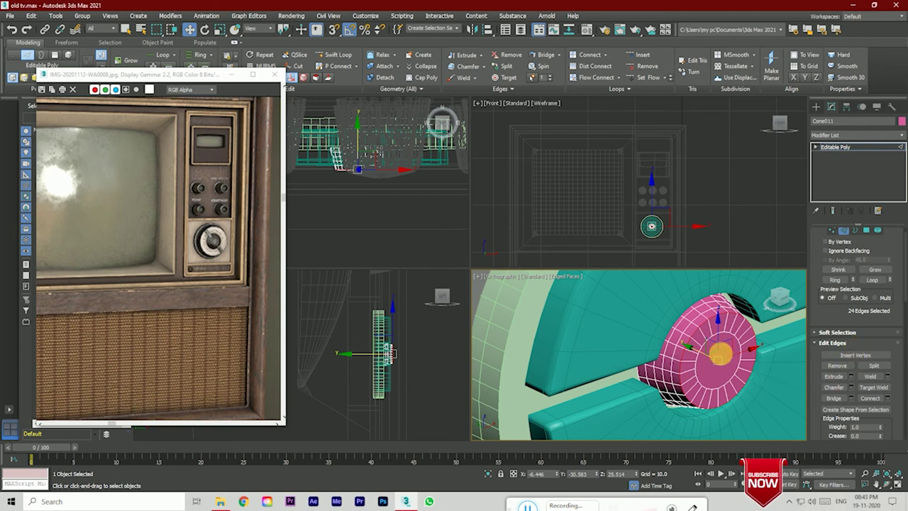
scroll(699, 346, "up", 2)
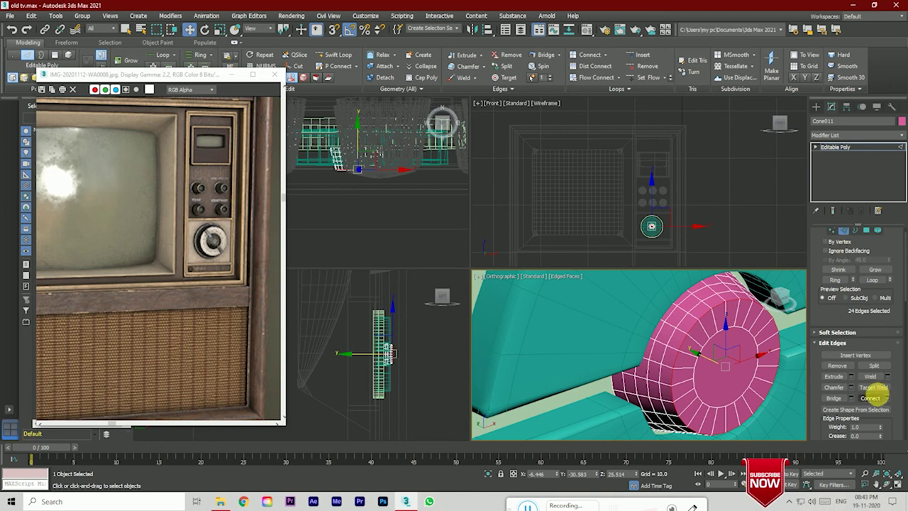
left_click(852, 388)
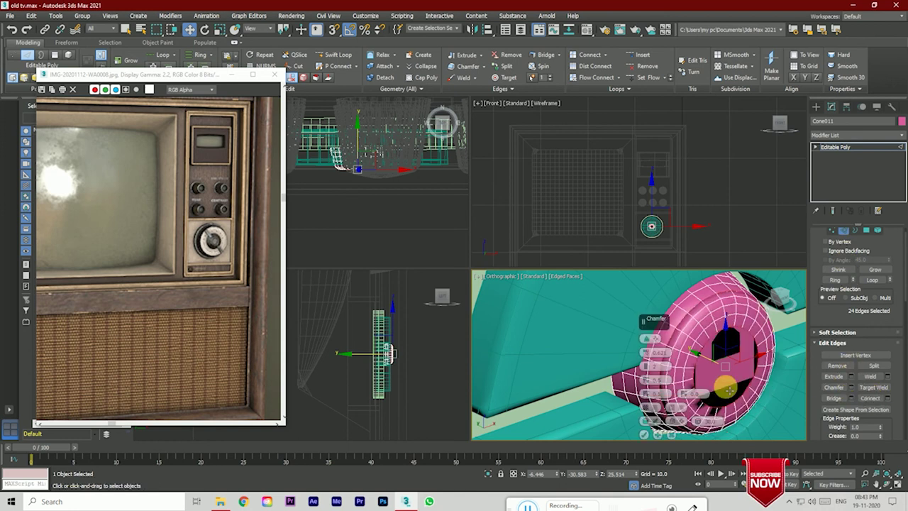
left_click_drag(645, 369, 646, 370)
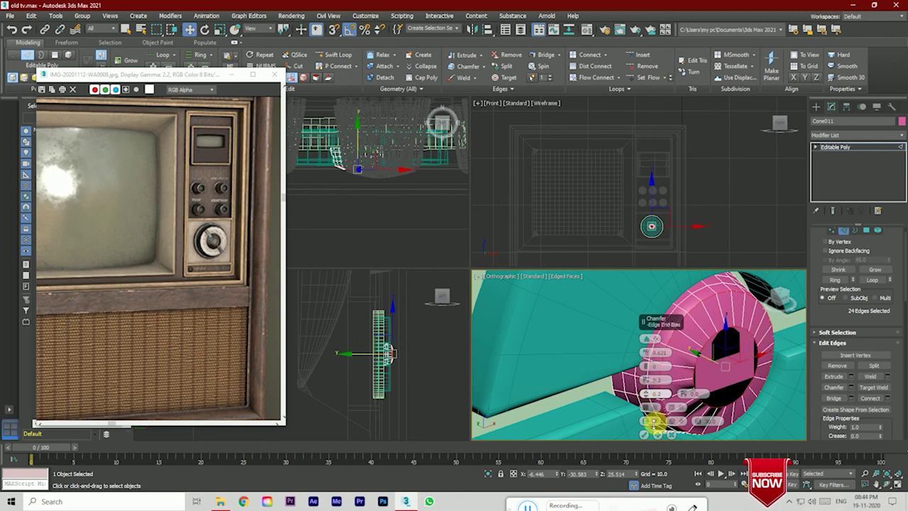
left_click_drag(651, 352, 644, 367)
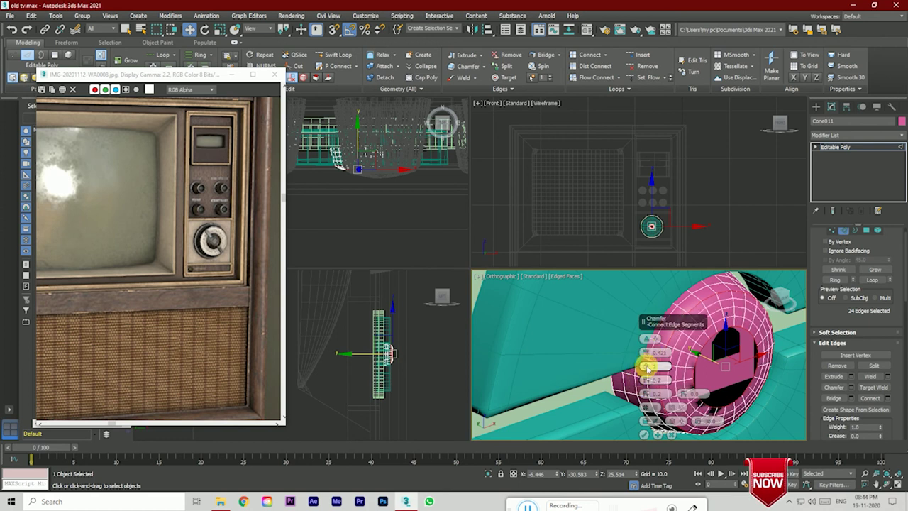
left_click_drag(648, 380, 648, 419)
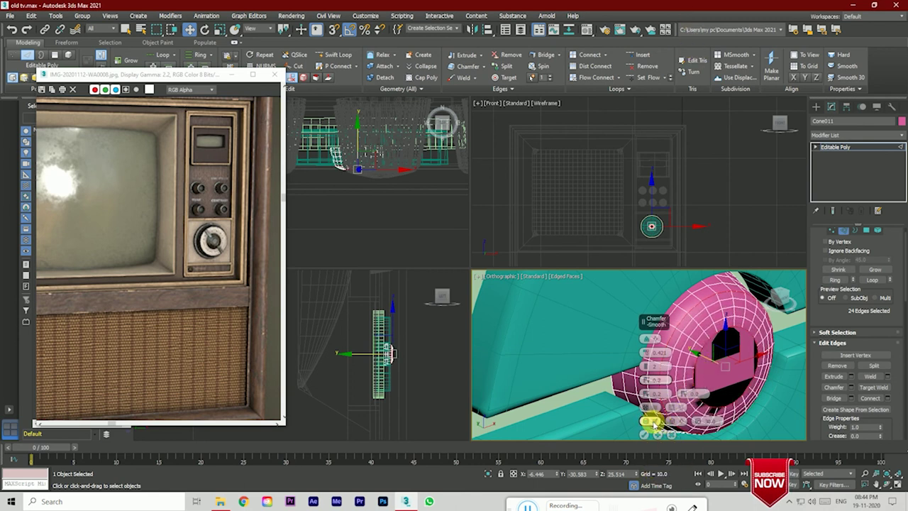
left_click(651, 421)
left_click(652, 420)
left_click(651, 421)
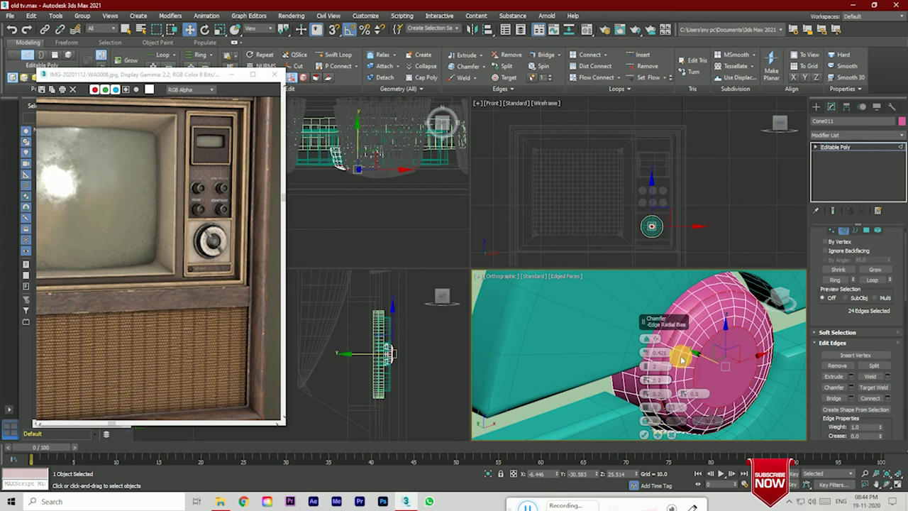
Step: Narrow the chamfer to a two-segment bevel of about 0.05 and apply it to the knob rims
left_click(649, 368)
left_click(649, 368)
left_click(649, 367)
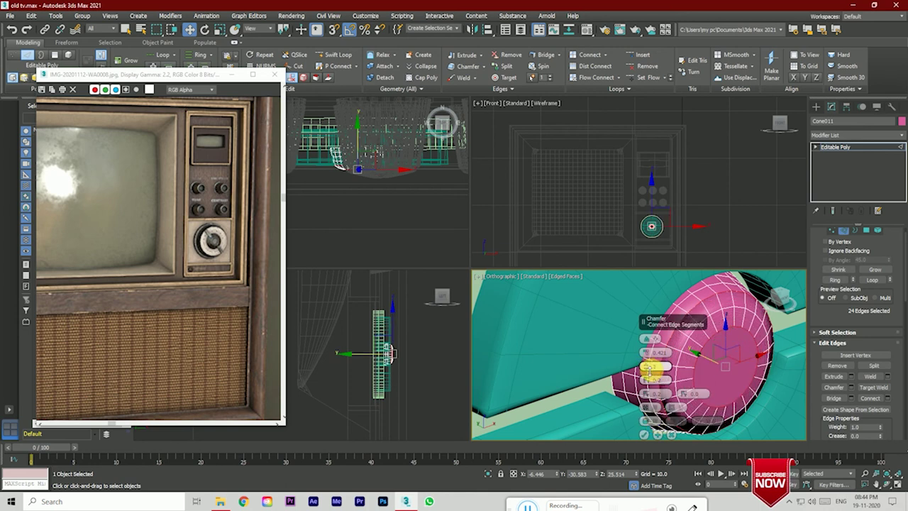
left_click(649, 367)
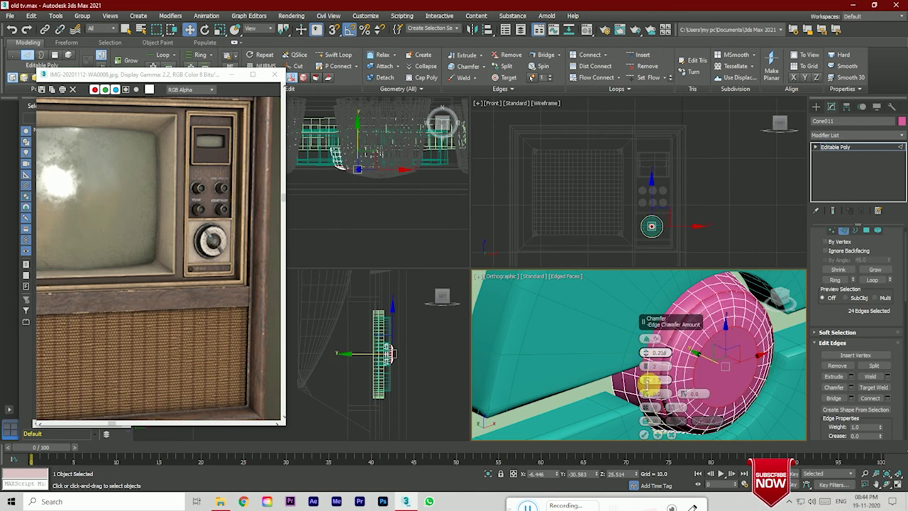
left_click_drag(643, 372, 671, 355)
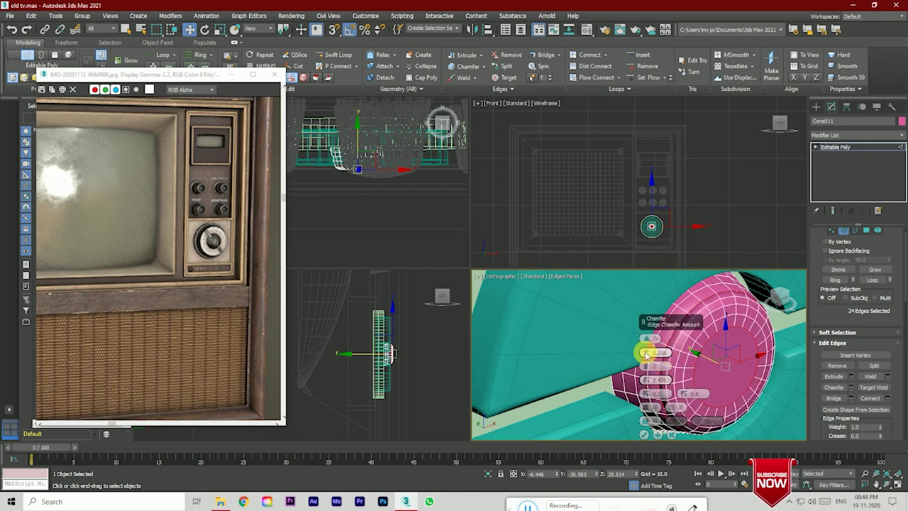
mouse_move(646, 337)
left_mouse_down()
mouse_move(663, 413)
mouse_move(657, 381)
left_mouse_up()
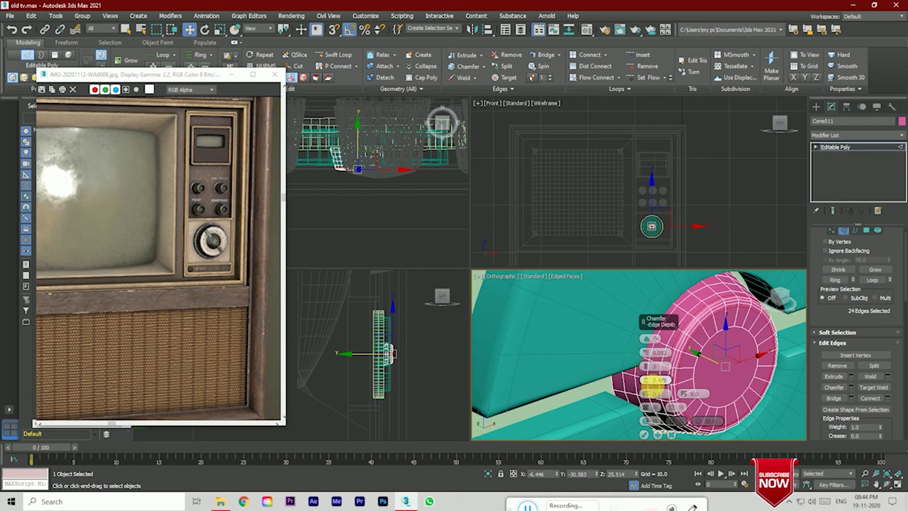
left_click(645, 434)
middle_click_drag(646, 426, 681, 376, "alt")
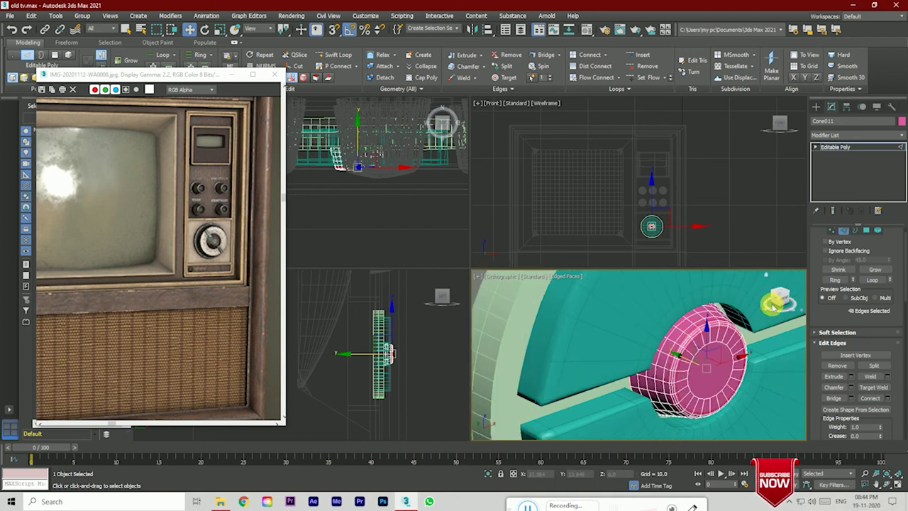
Step: Orbit and zoom to frame the whole TV in a straight front view
left_click_drag(785, 304, 751, 326)
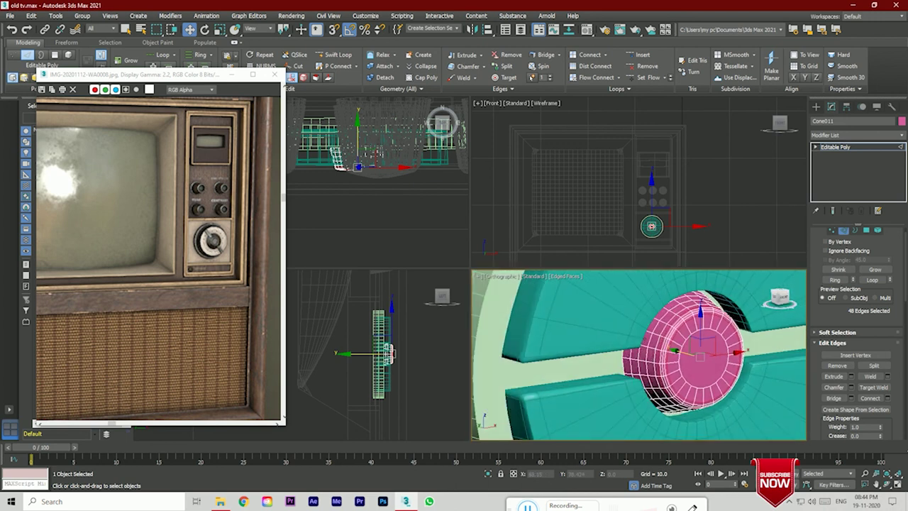
mouse_move(751, 327)
middle_mouse_down("alt")
mouse_move(612, 375)
mouse_move(625, 359)
middle_mouse_up("alt")
scroll(625, 359, "down", 5)
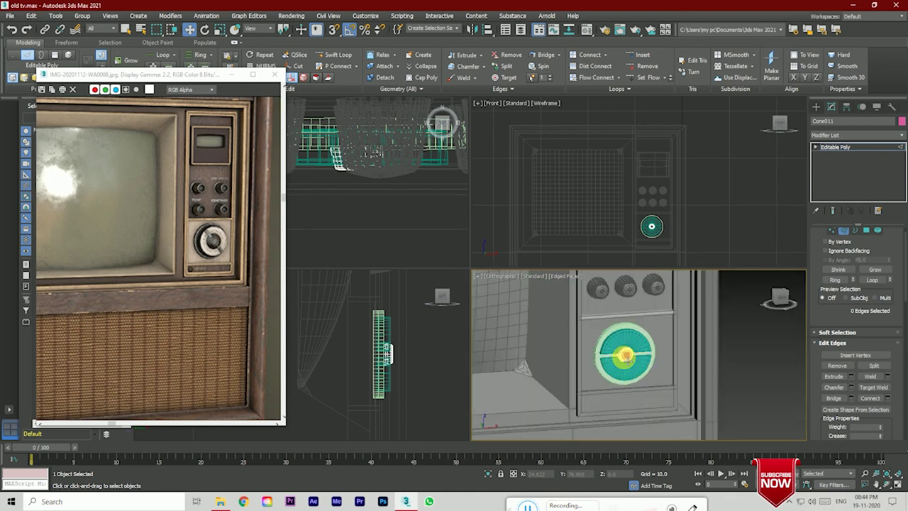
scroll(698, 392, "down", 3)
middle_click_drag(698, 393, 719, 341, "alt")
scroll(706, 360, "up", 3)
left_click(777, 300)
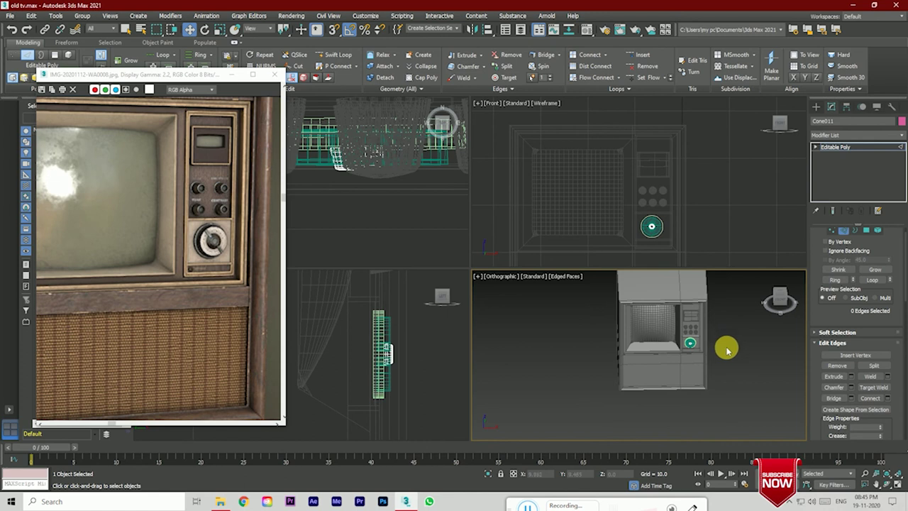
left_click(779, 298)
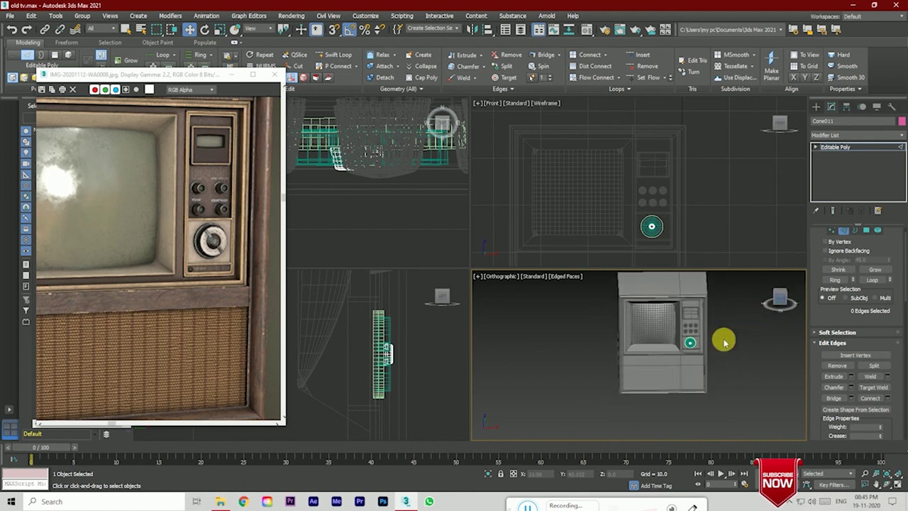
scroll(691, 349, "up", 5)
scroll(677, 355, "up", 3)
scroll(676, 355, "down", 3)
scroll(675, 348, "down", 5)
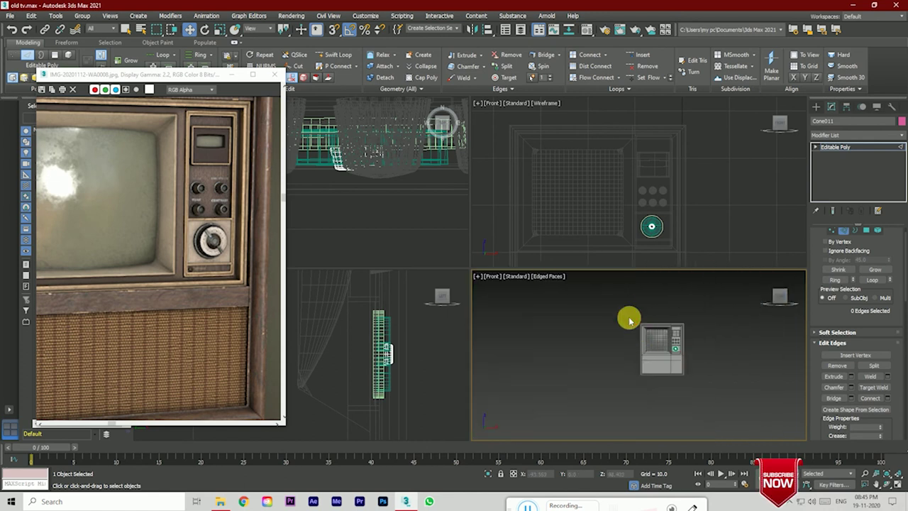
left_click_drag(631, 318, 714, 405)
Step: Exit Edge mode, select all 14 TV parts and give them one grey object colour
left_click(848, 148)
left_click_drag(610, 312, 733, 391)
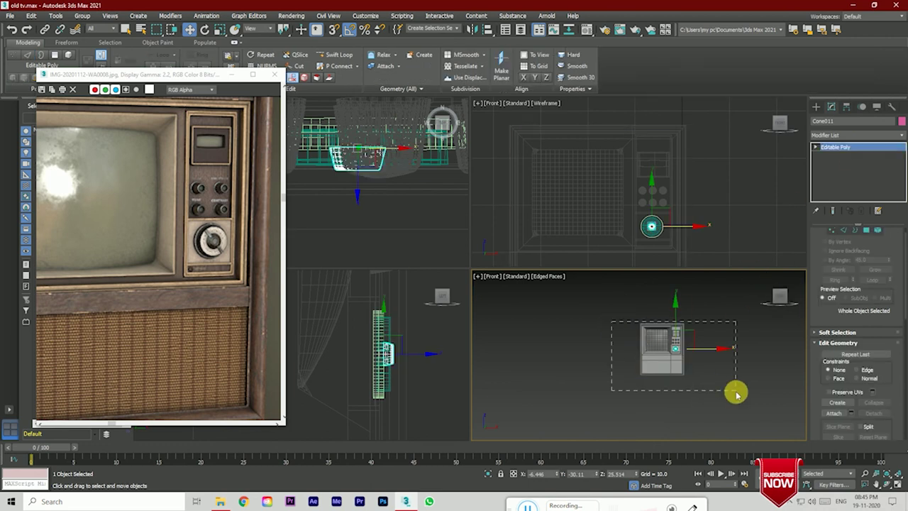
left_click(901, 120)
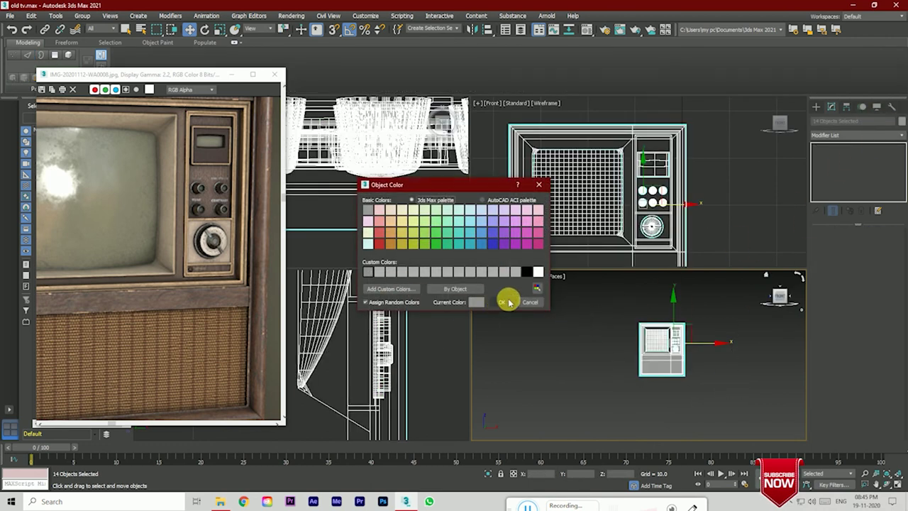
left_click(507, 301)
left_click(589, 397)
scroll(681, 353, "up", 4)
left_click_drag(779, 291, 776, 299)
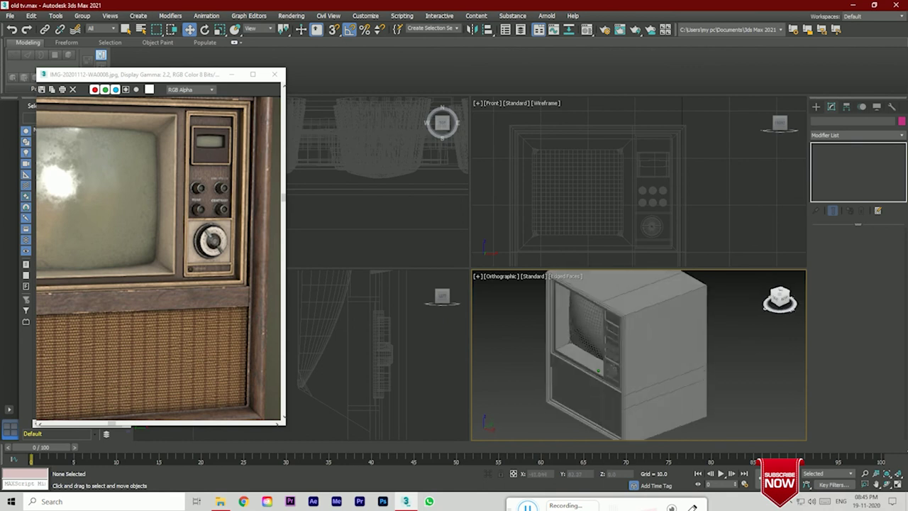
scroll(245, 348, "down", 3)
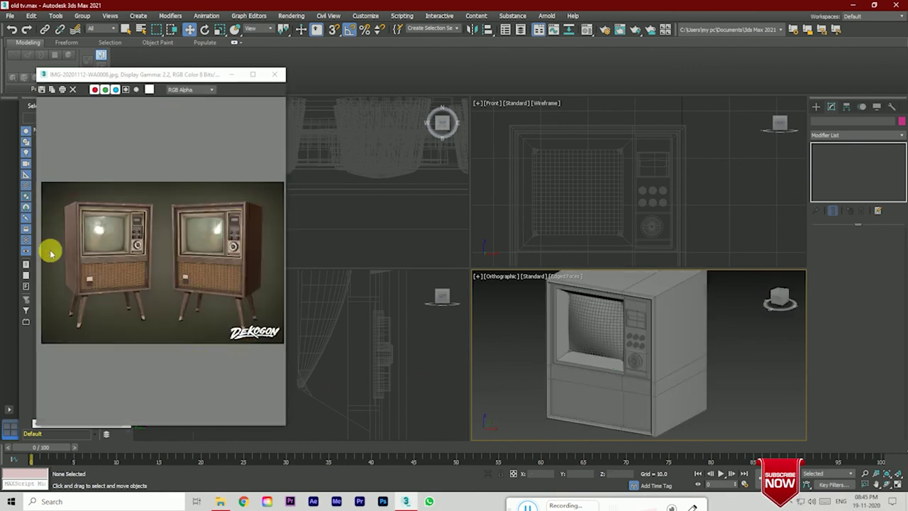
scroll(71, 266, "up", 3)
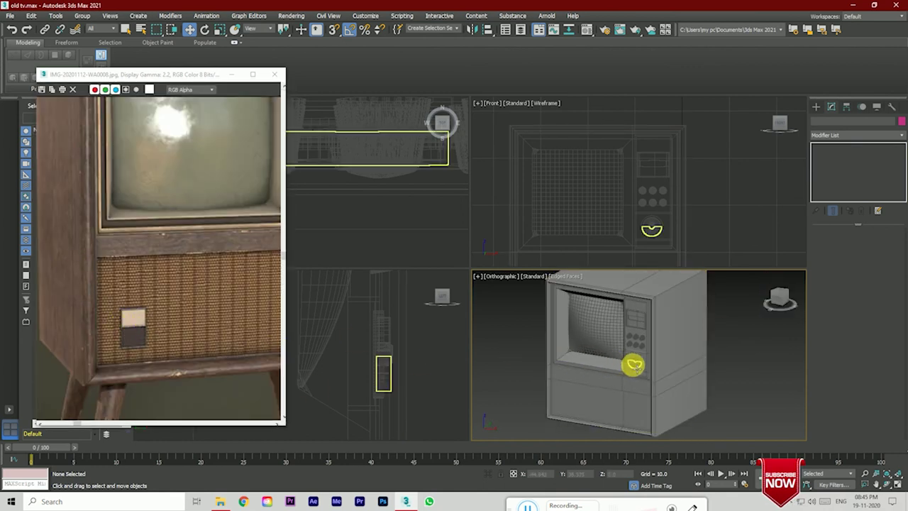
Step: Draw a small box, Box004, on the TV cabinet's lower front panel
left_click(773, 299)
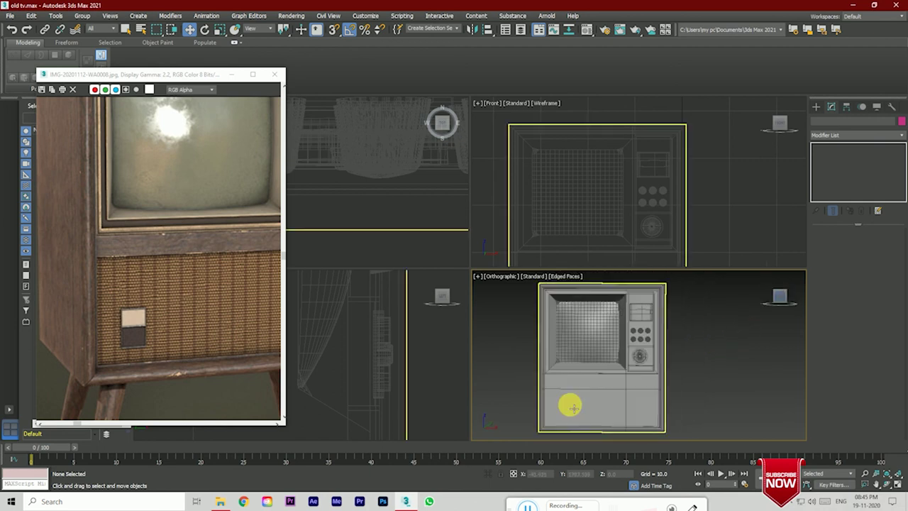
left_click(816, 106)
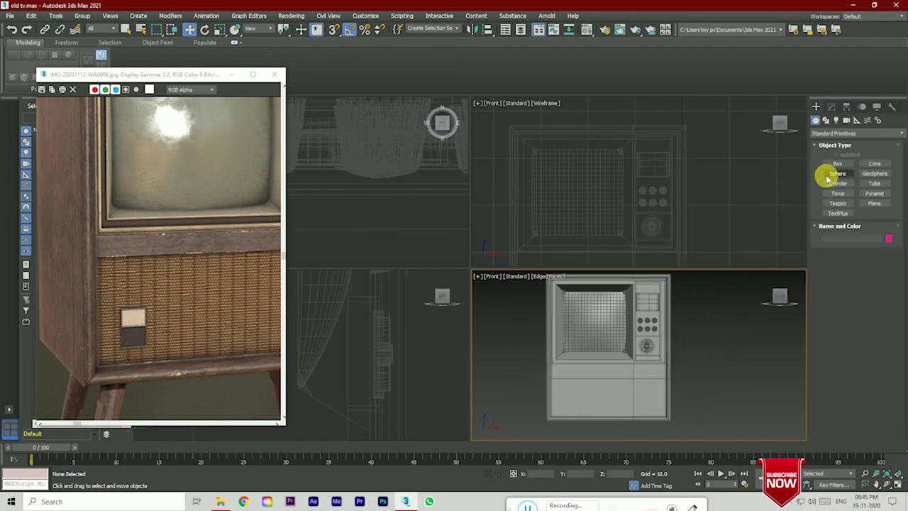
left_click(837, 163)
scroll(567, 398, "up", 3)
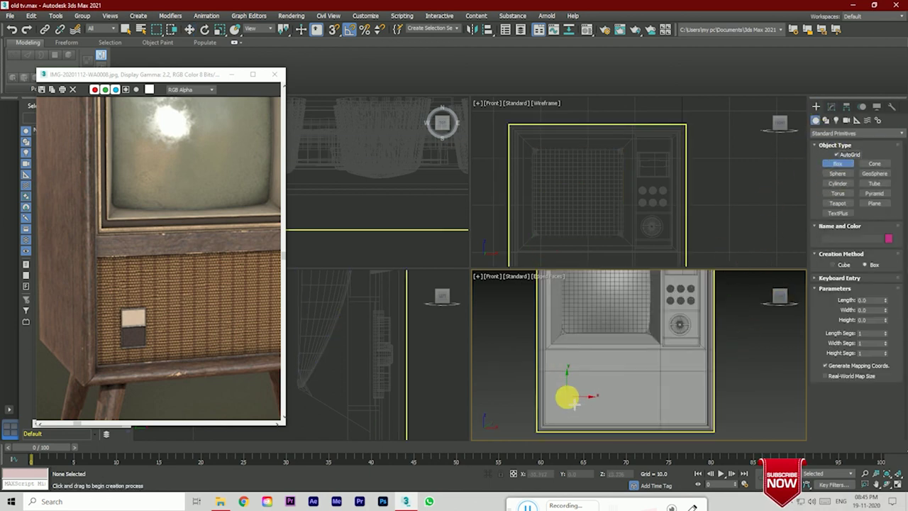
scroll(567, 398, "up", 2)
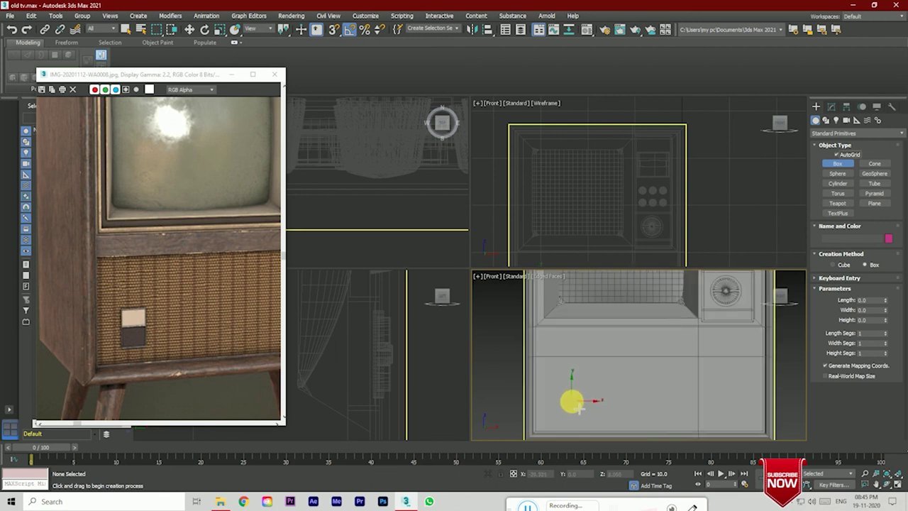
middle_click_drag(520, 395, 522, 362)
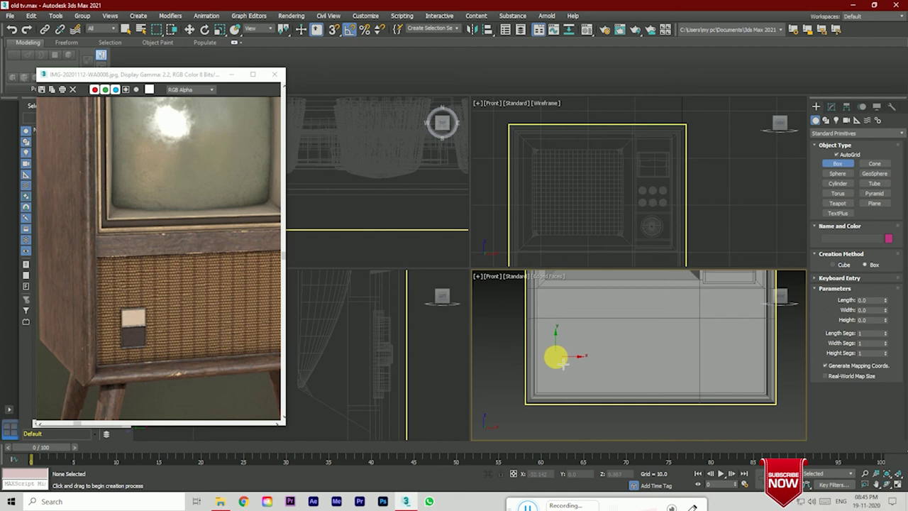
left_click_drag(563, 363, 569, 386)
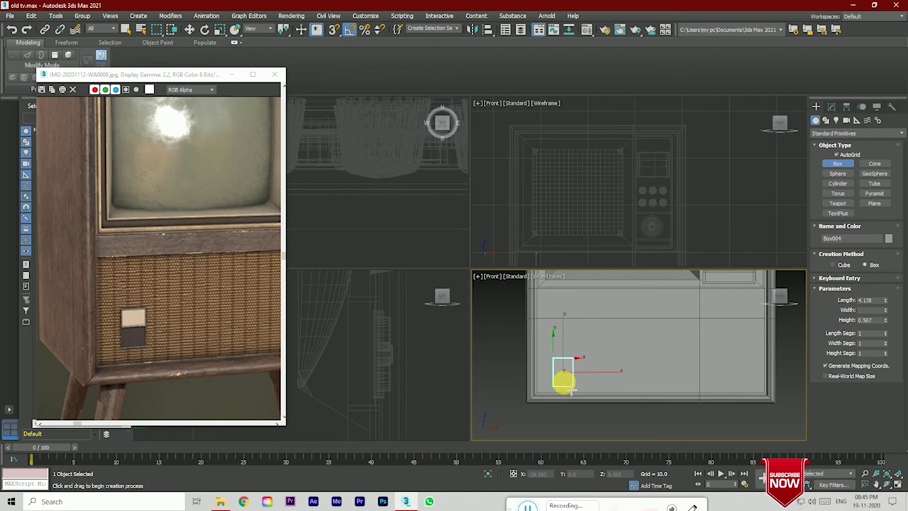
left_click(564, 383)
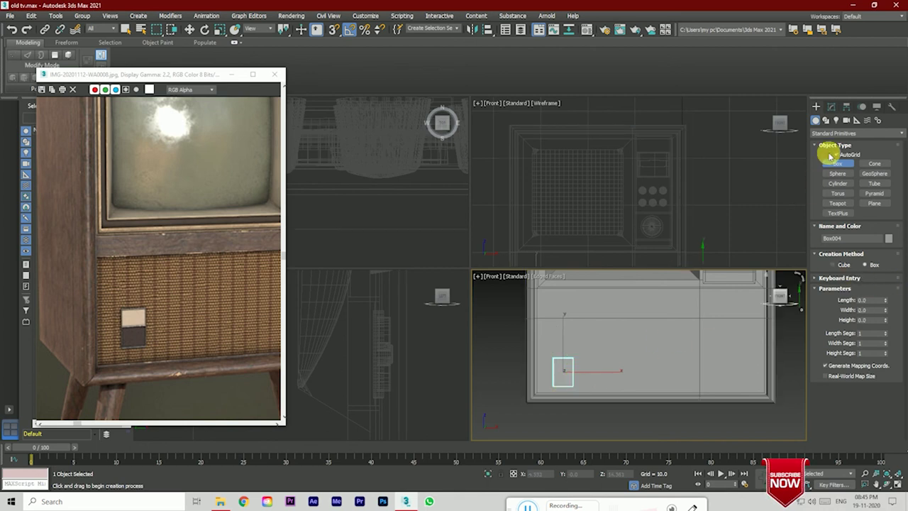
Step: Nudge the box sideways so it sits flush against the cabinet front
left_click_drag(783, 293, 758, 285)
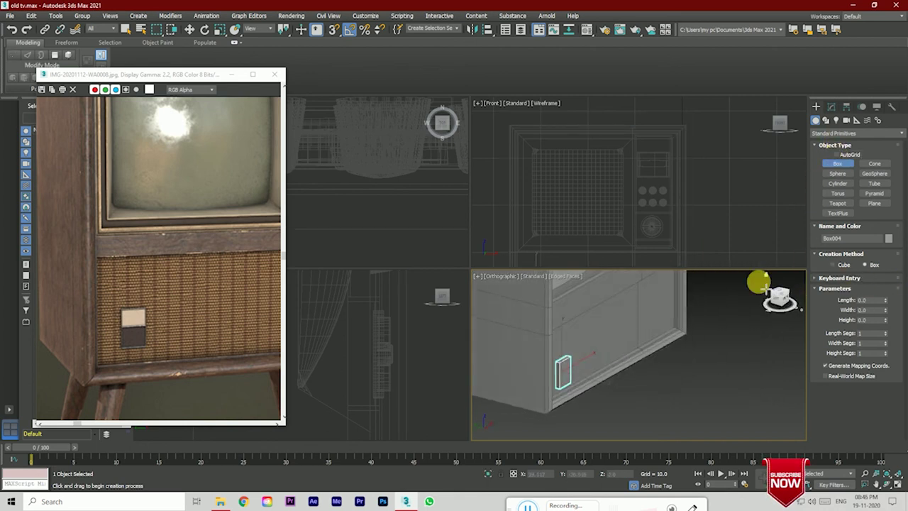
left_click(189, 29)
scroll(540, 387, "up", 5)
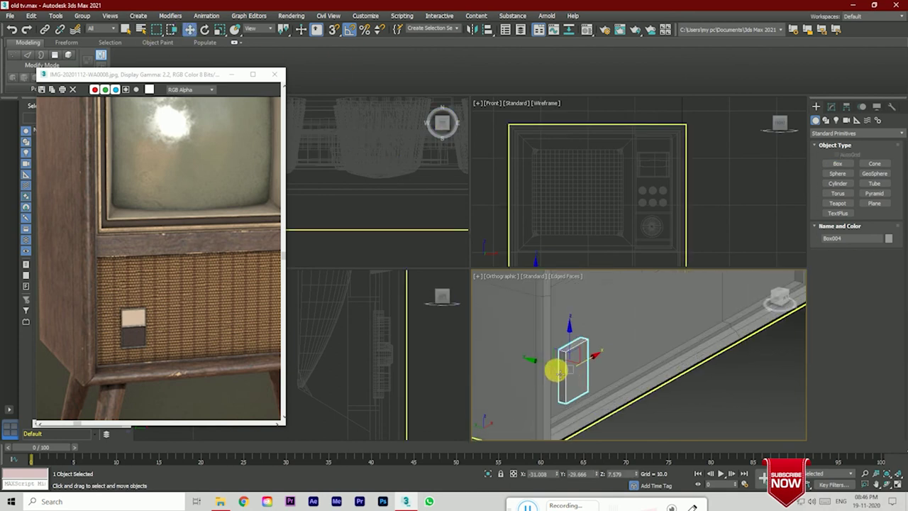
left_click_drag(560, 369, 544, 360)
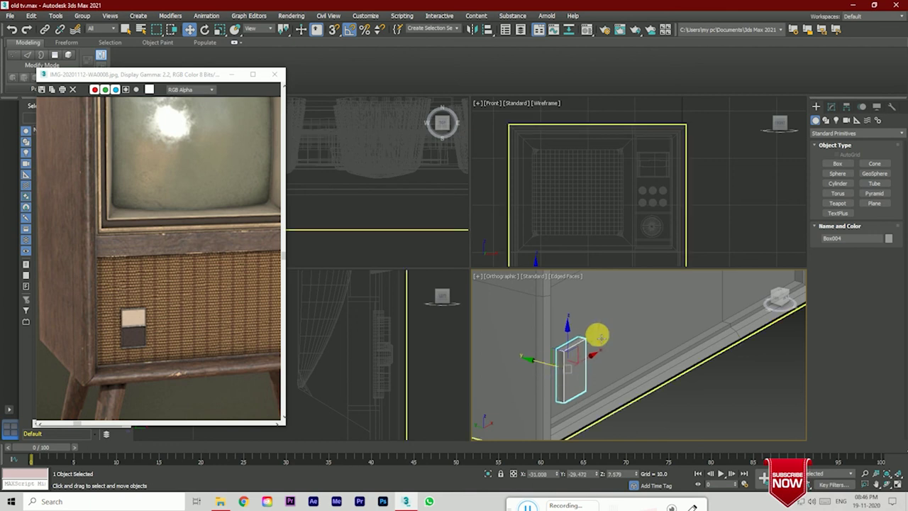
Step: Convert the small box to an Editable Poly
right_click(572, 380)
mouse_move(610, 474)
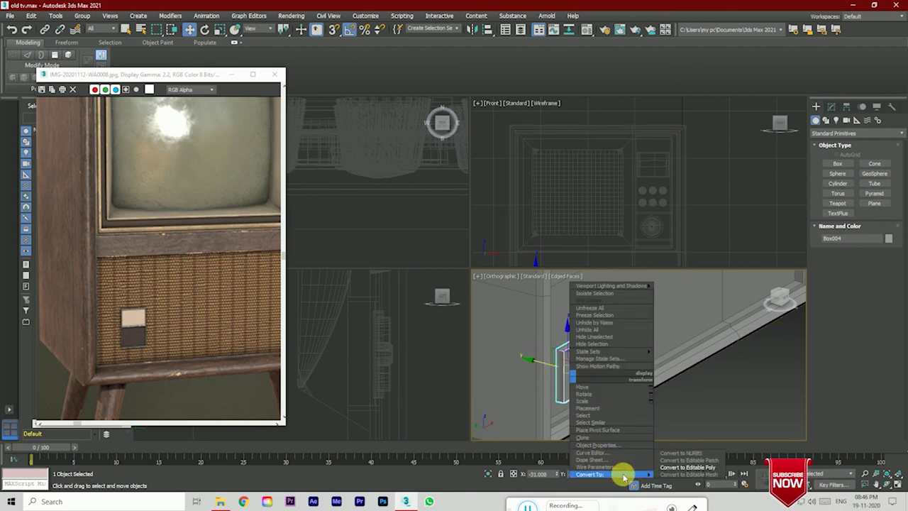
left_click(685, 467)
left_click(832, 232)
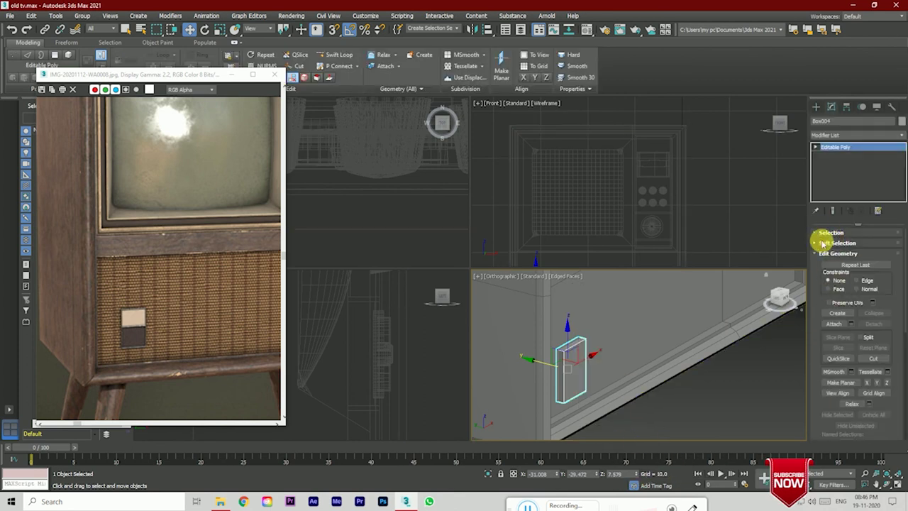
left_click(825, 234)
left_click(832, 243)
Step: Connect the box's vertical edges to add a horizontal edge across it
left_click(786, 304)
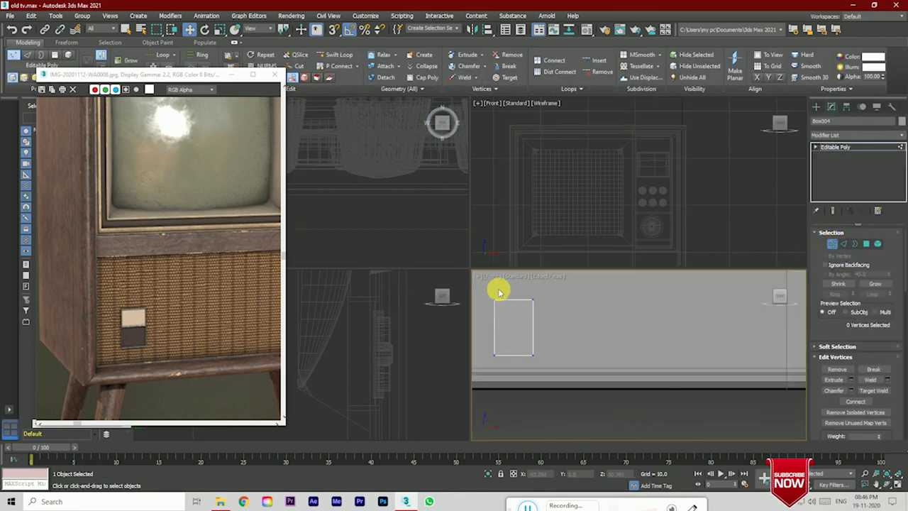
scroll(497, 290, "down", 3)
left_click_drag(541, 328, 574, 369)
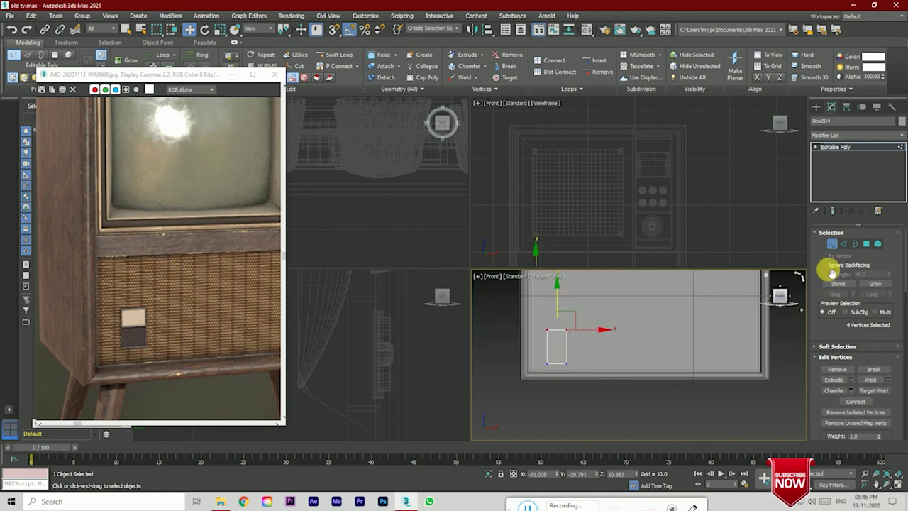
left_click(844, 243)
left_click_drag(575, 345, 539, 348)
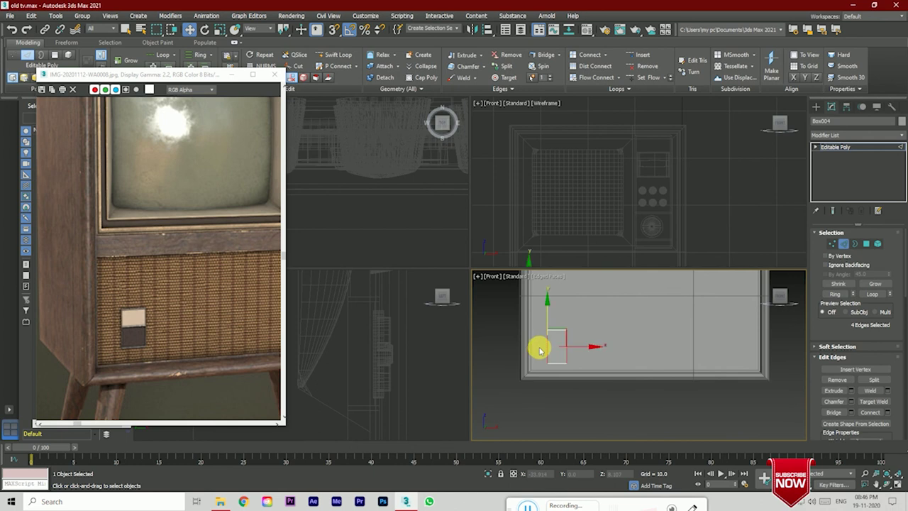
left_click(877, 417)
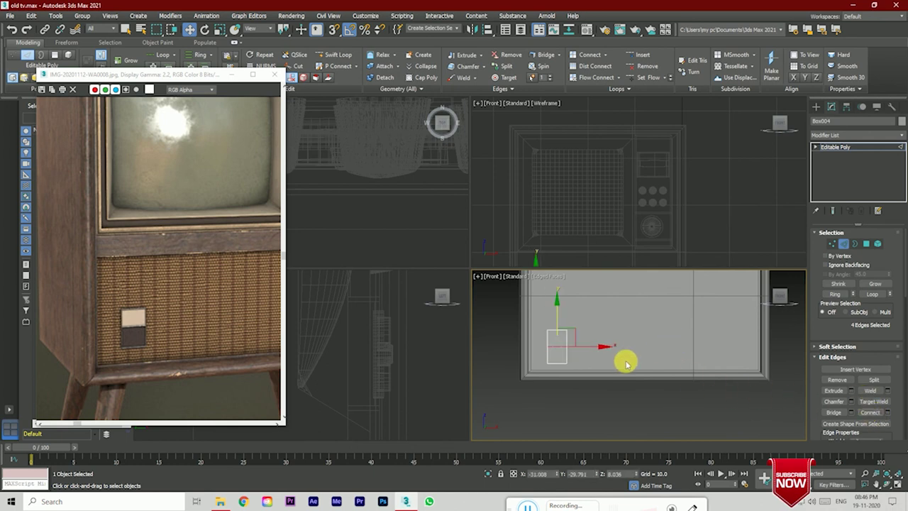
Step: Inset the box's front polygon
left_click(867, 244)
left_click(556, 342)
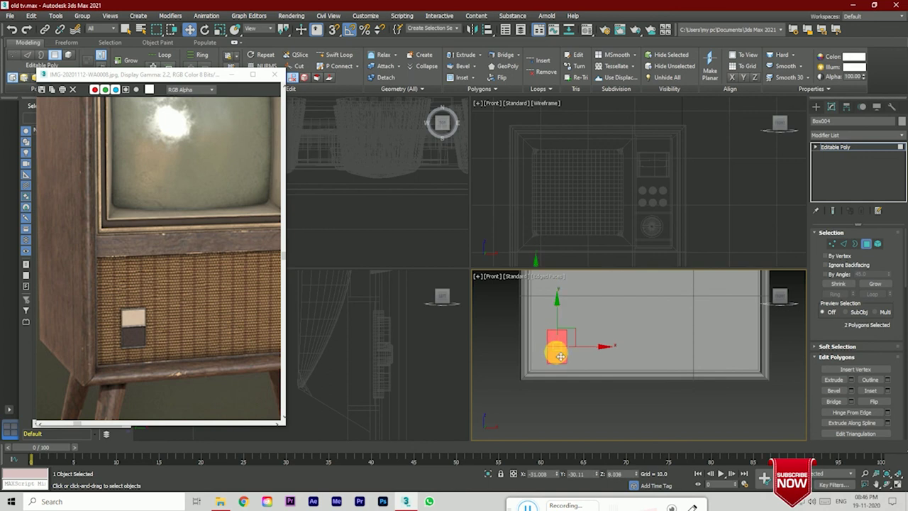
left_click(887, 395)
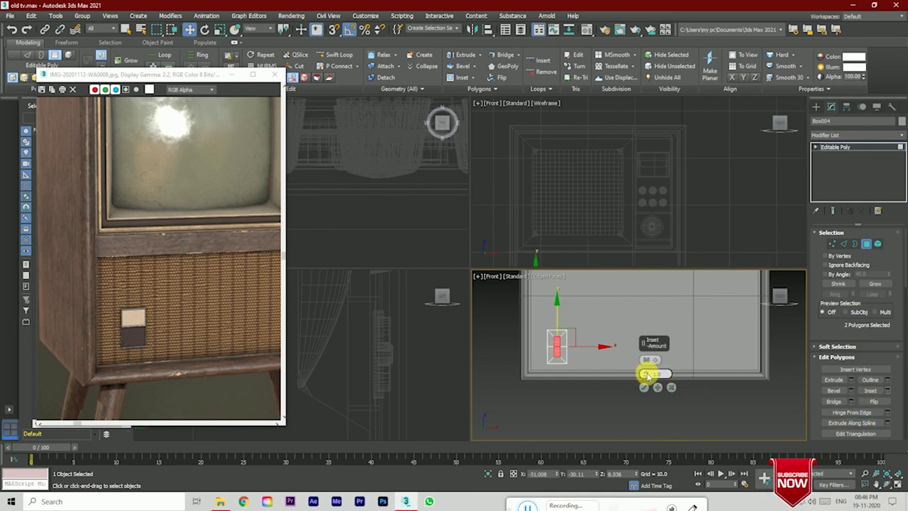
left_click_drag(647, 379, 651, 388)
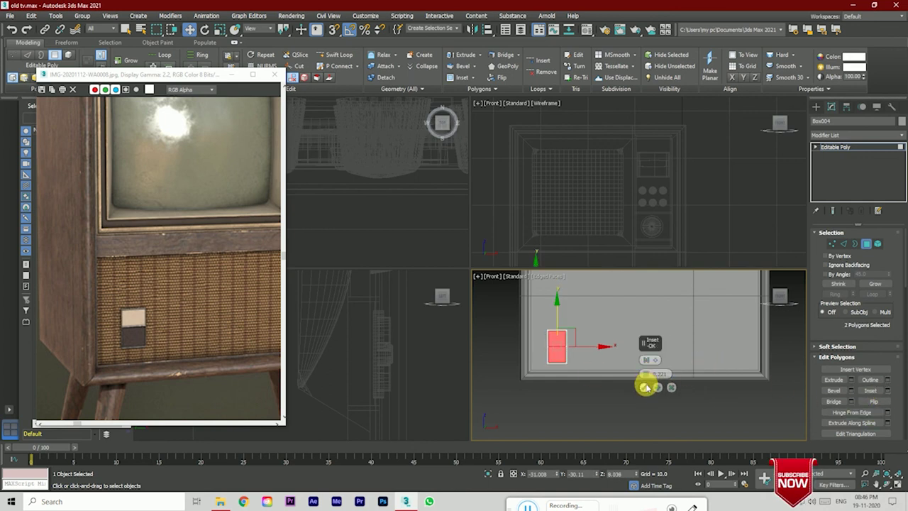
left_click(651, 386)
left_click(651, 406)
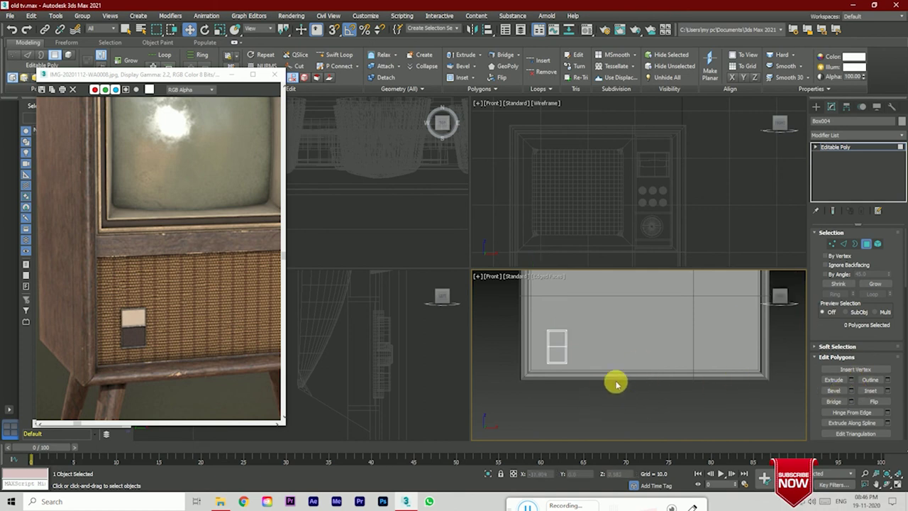
Step: Connect the lower half's vertical edges to add another horizontal edge
scroll(558, 350, "up", 2)
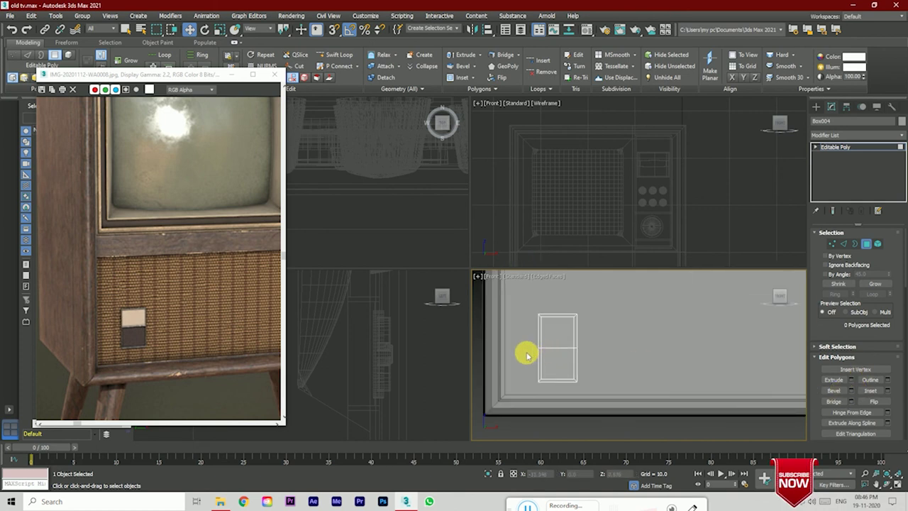
left_click_drag(528, 357, 614, 360)
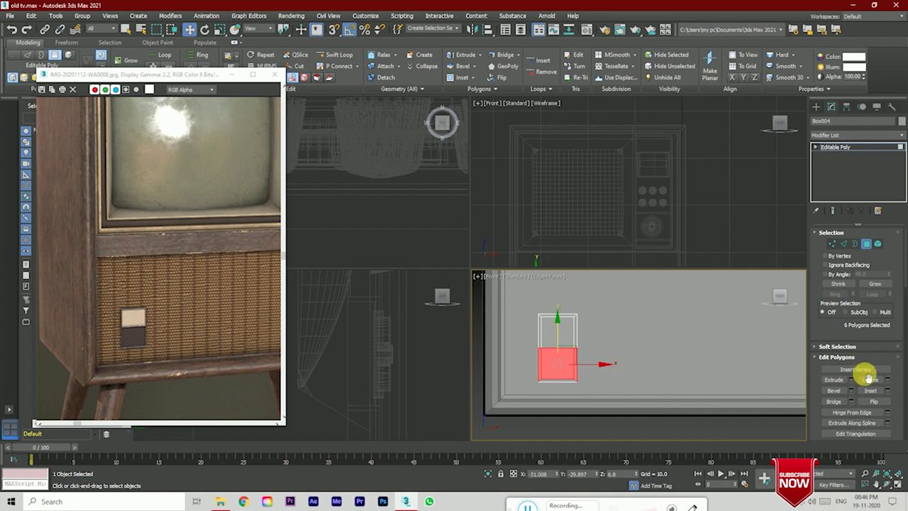
left_click(844, 245)
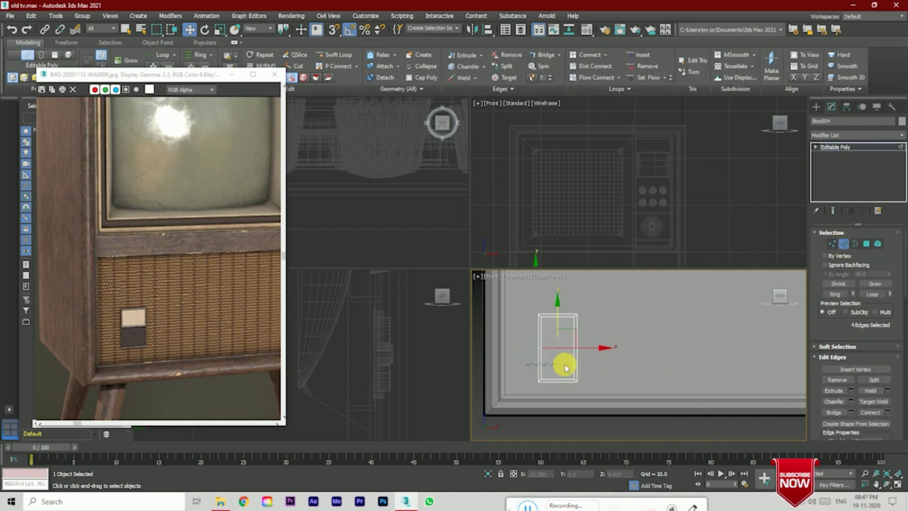
left_click_drag(529, 368, 591, 365)
left_click(871, 414)
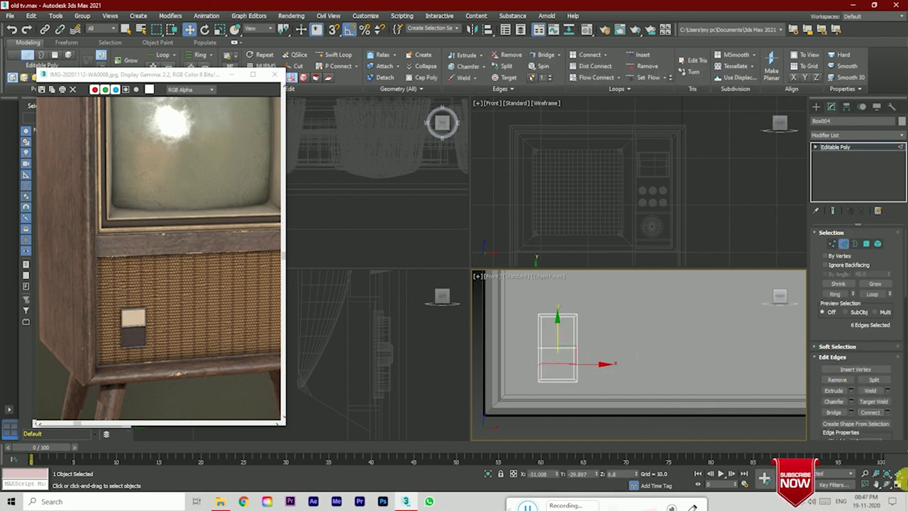
Step: Slide the new horizontal edge slightly upward with Edge constraint, then select the lower front panel
scroll(873, 417, "down", 2)
scroll(859, 406, "down", 1)
scroll(854, 412, "down", 1)
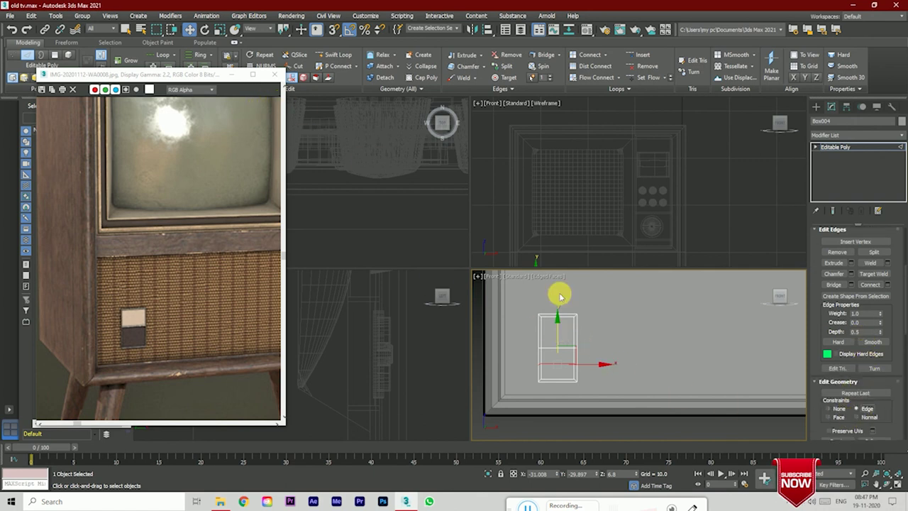
left_click(222, 29)
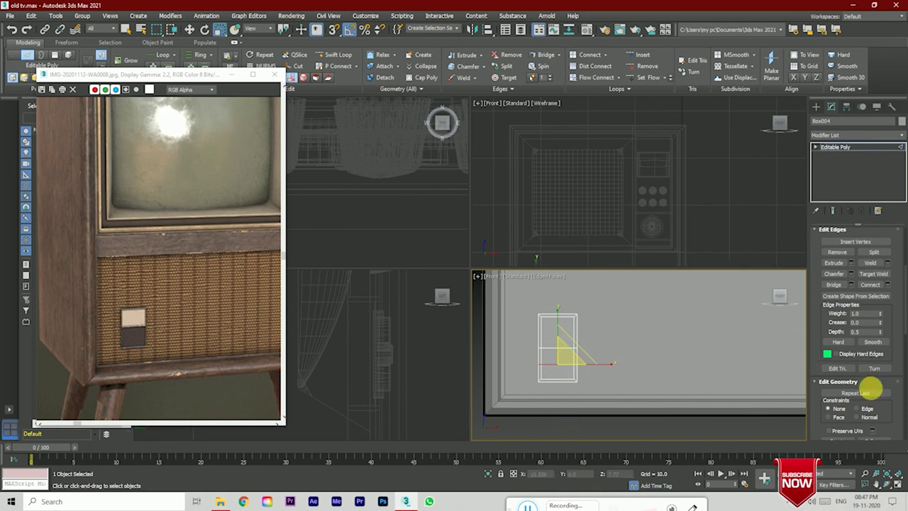
left_click(857, 409)
left_click(190, 29)
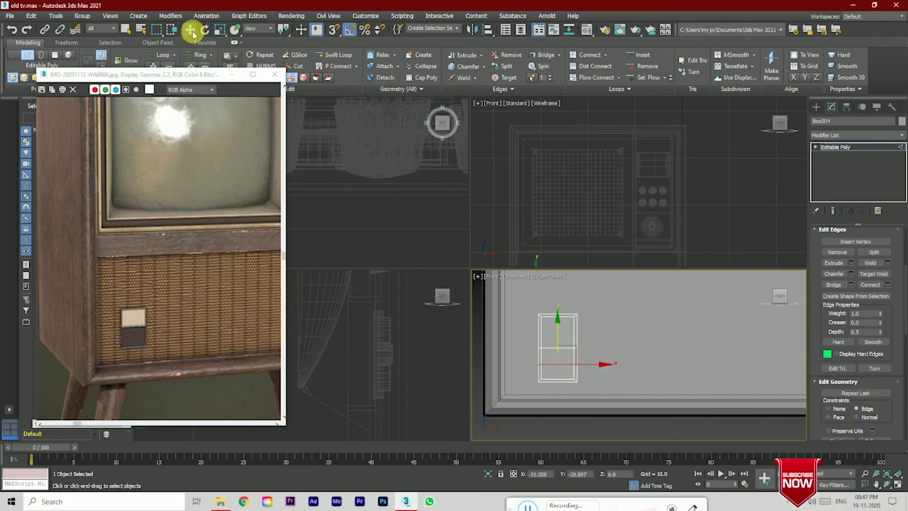
scroll(578, 367, "up", 2)
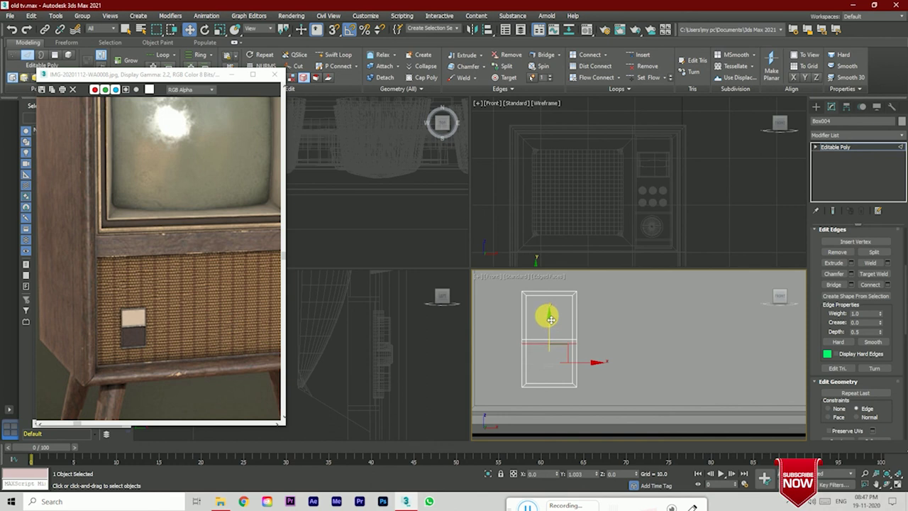
left_click_drag(551, 320, 551, 315)
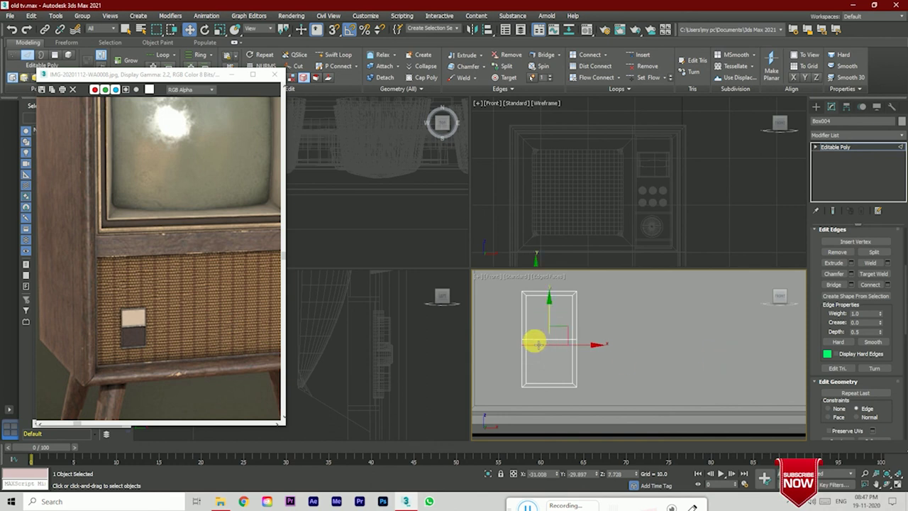
key("ctrl+z")
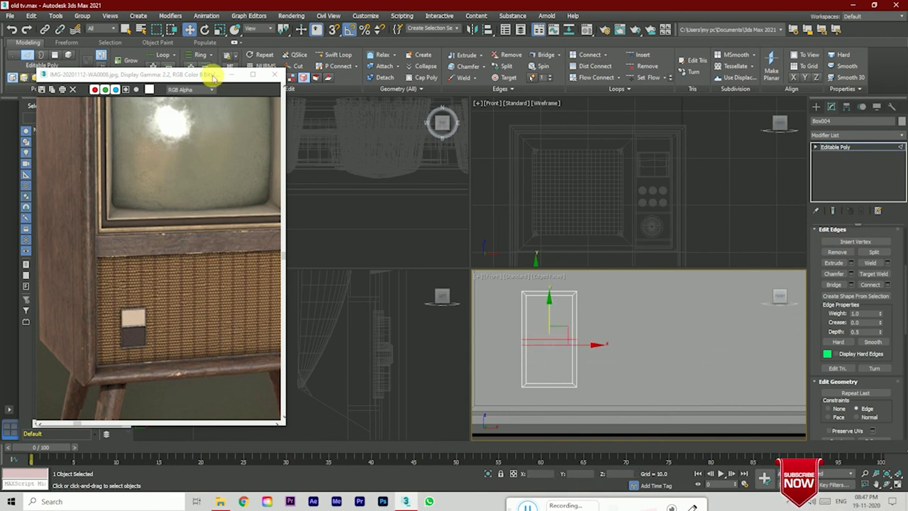
left_click_drag(551, 321, 551, 317)
left_click(655, 369)
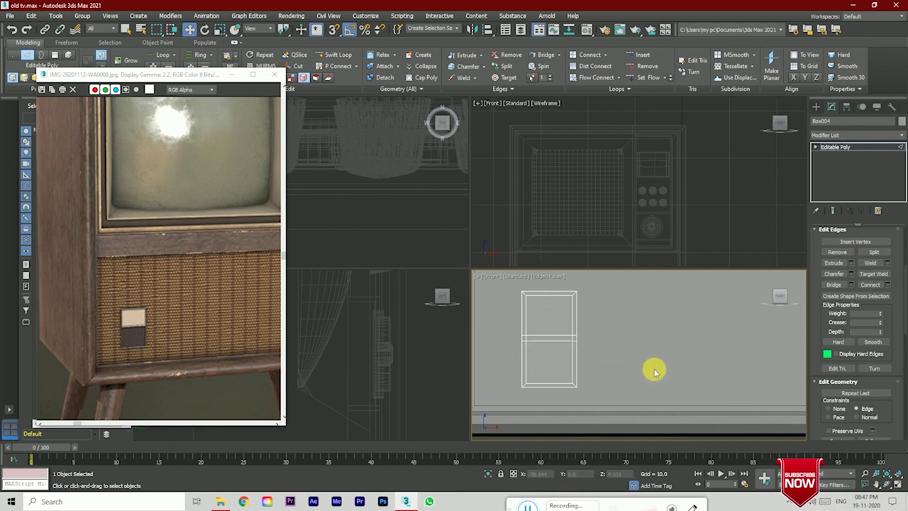
scroll(863, 286, "up", 5)
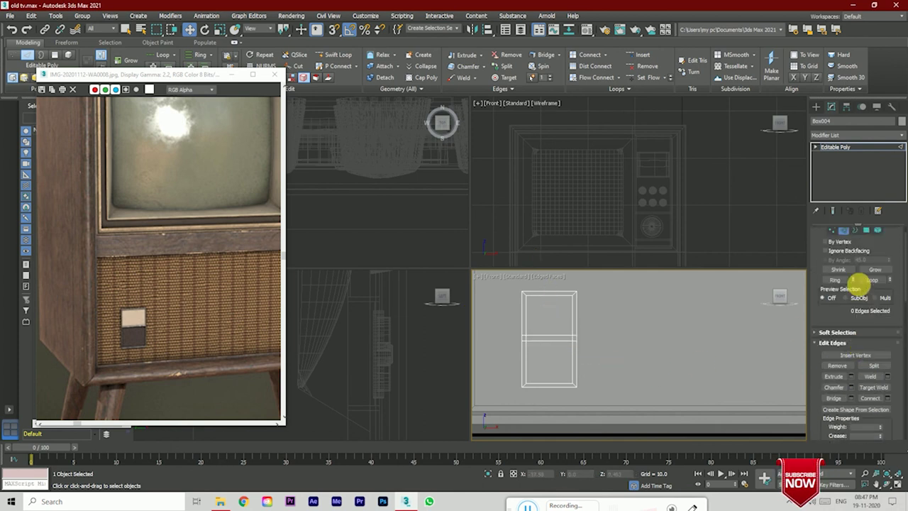
left_click(867, 243)
left_click(564, 344)
Step: Extrude both front panels of Box004 by about -0.24 into recessed squares
left_click(610, 369)
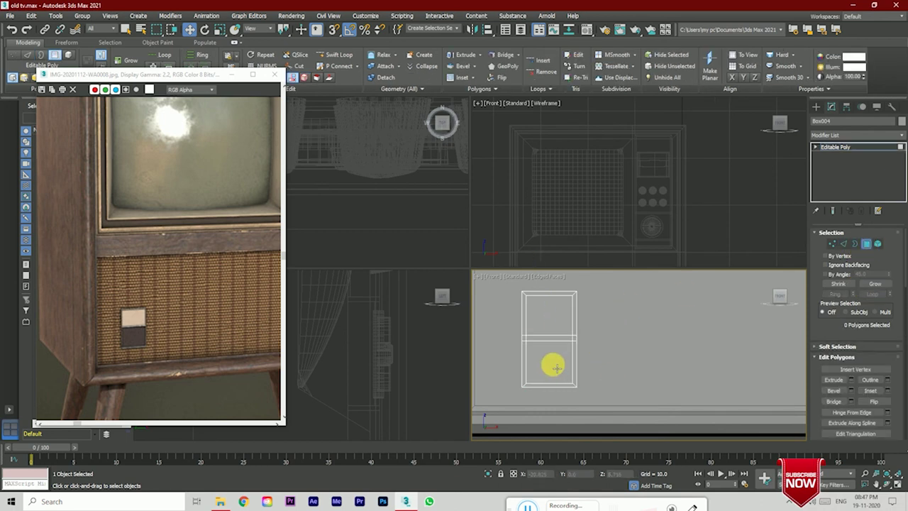
left_click(551, 365)
left_click(553, 320)
left_click(554, 364, "ctrl")
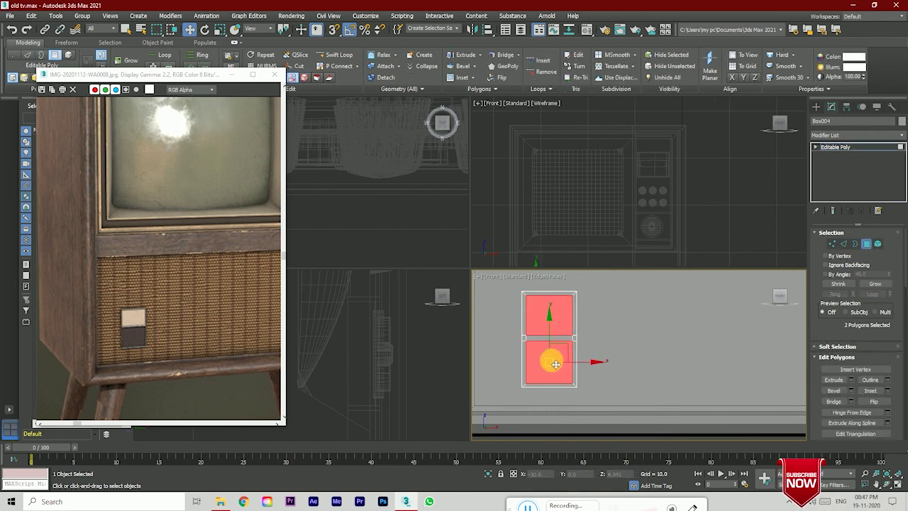
left_click(852, 379)
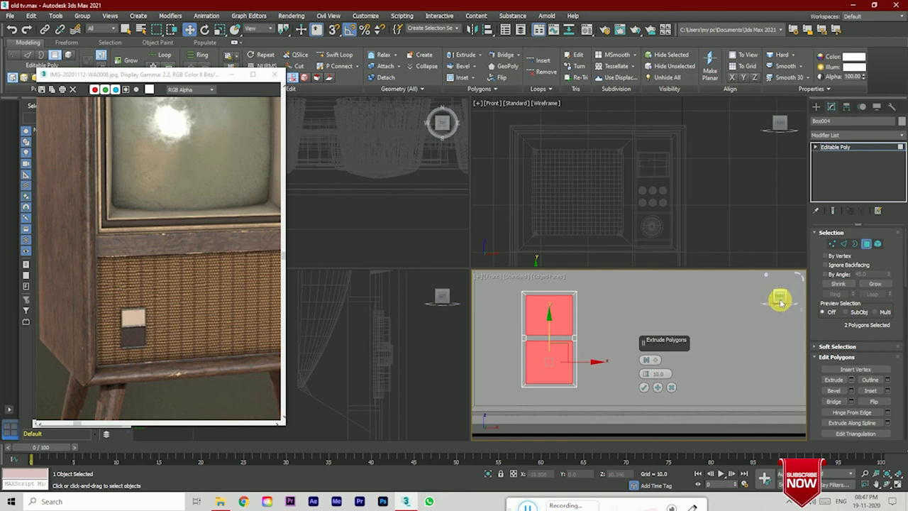
left_click(781, 301)
mouse_move(646, 373)
left_mouse_down()
mouse_move(648, 404)
mouse_move(652, 87)
left_mouse_up()
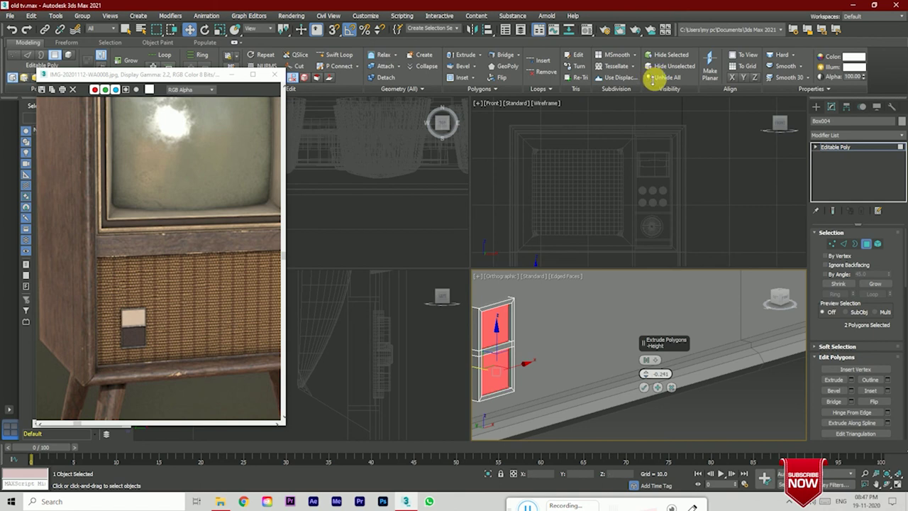
left_click(644, 388)
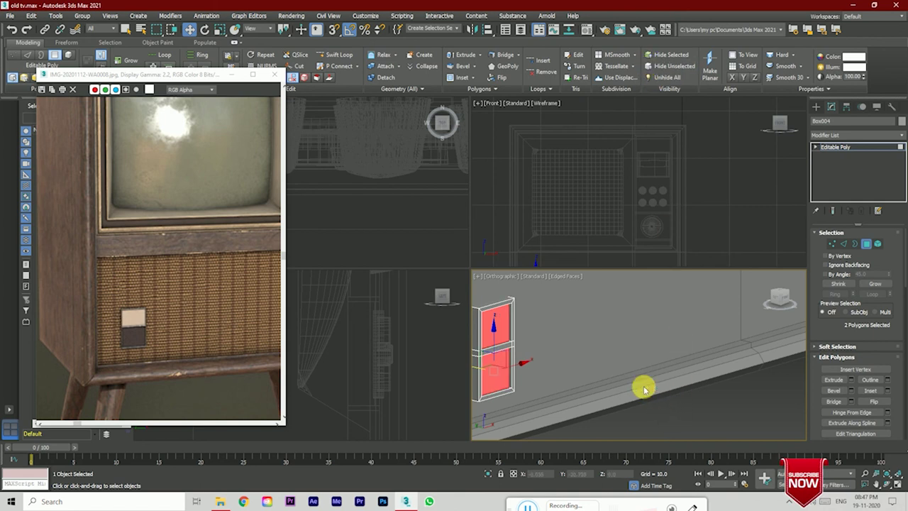
scroll(668, 358, "down", 2)
left_click(662, 405)
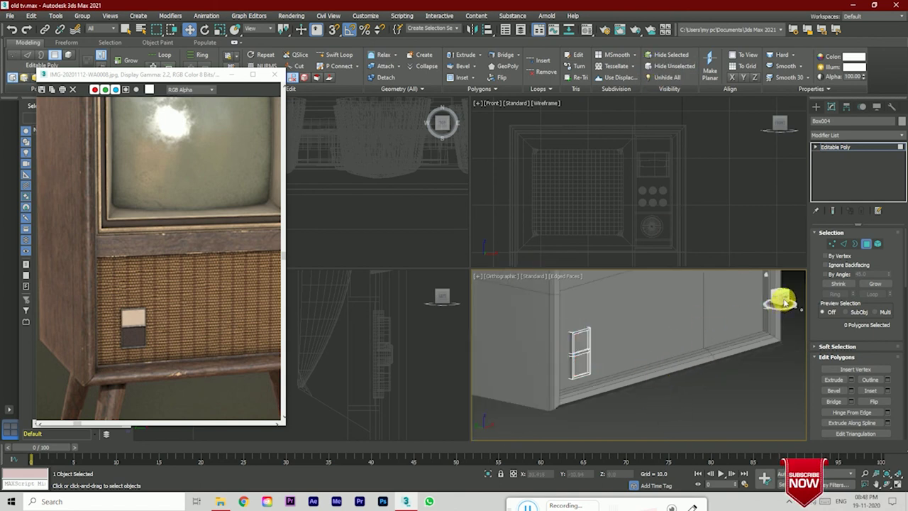
Step: Hide edged faces, maximize the viewport and orbit around the TV before returning to Front view
left_click(779, 298)
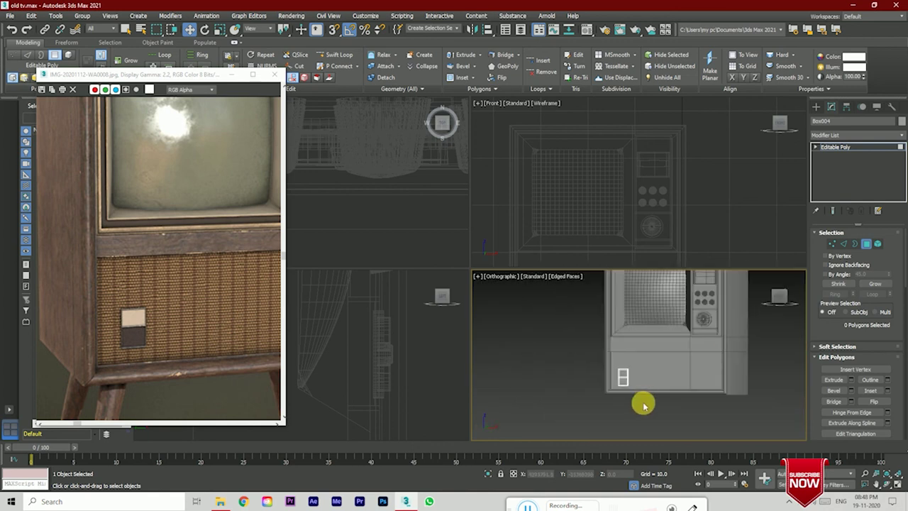
scroll(641, 401, "down", 2)
key("F4")
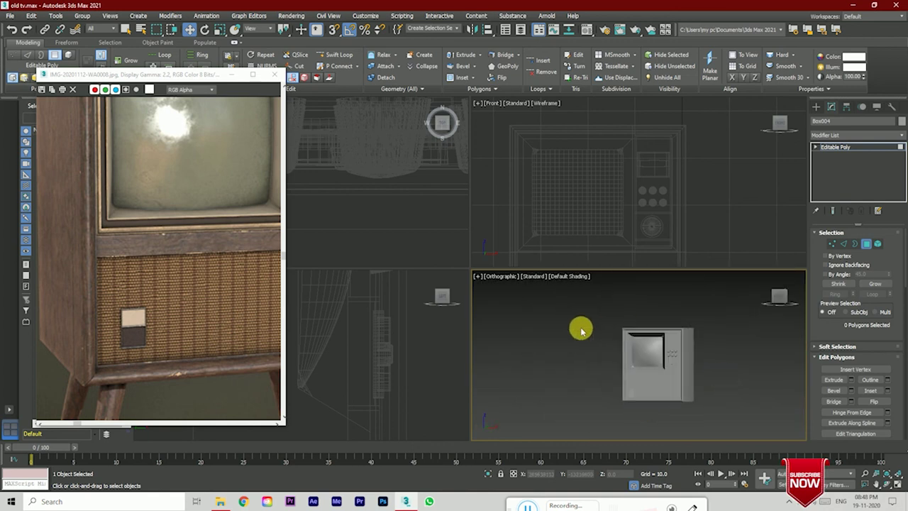
key("alt+w")
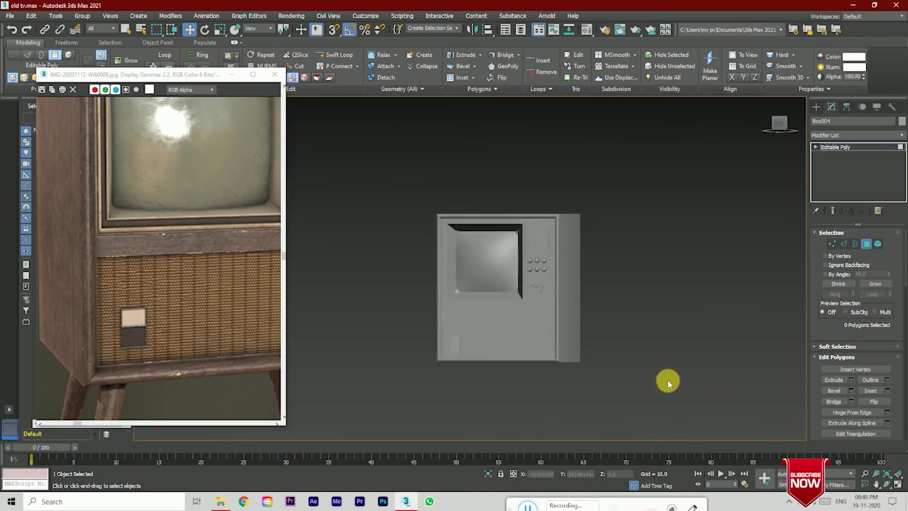
left_click_drag(780, 122, 781, 125)
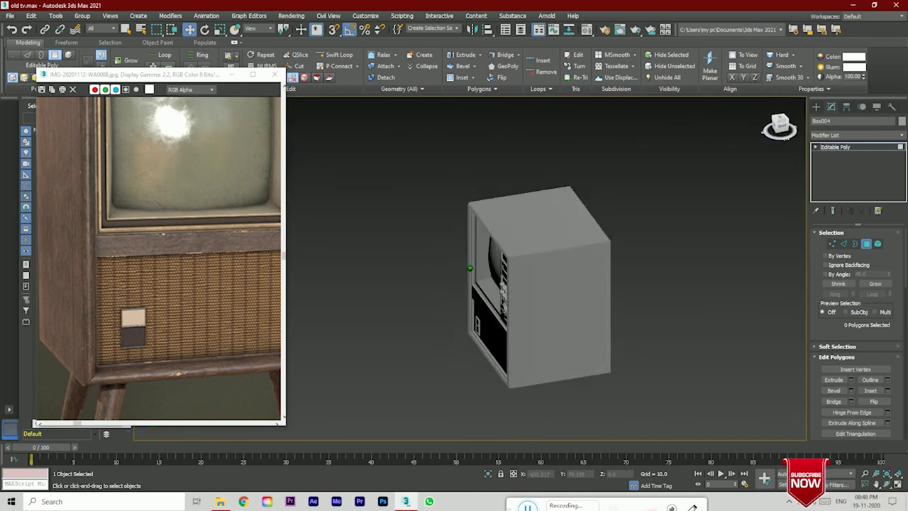
middle_click_drag(470, 268, 722, 148, "alt")
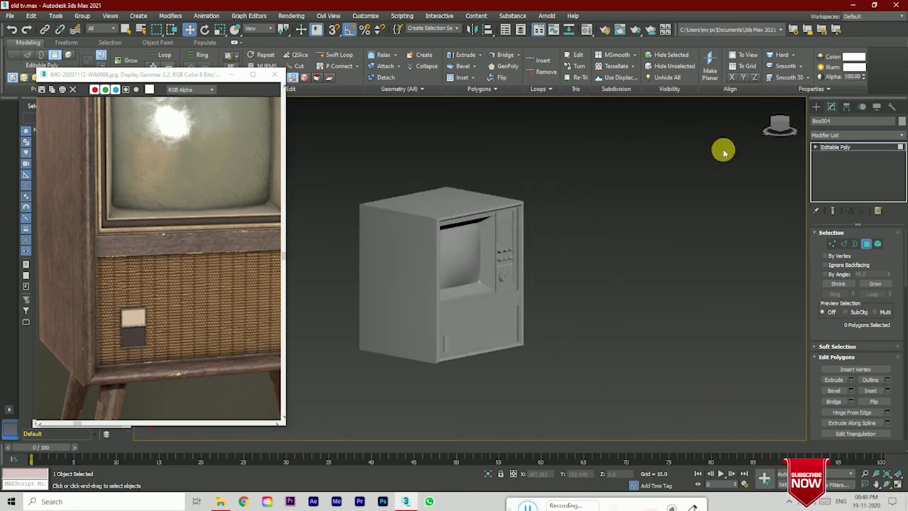
scroll(503, 232, "up", 5)
scroll(525, 217, "up", 2)
scroll(560, 209, "down", 5)
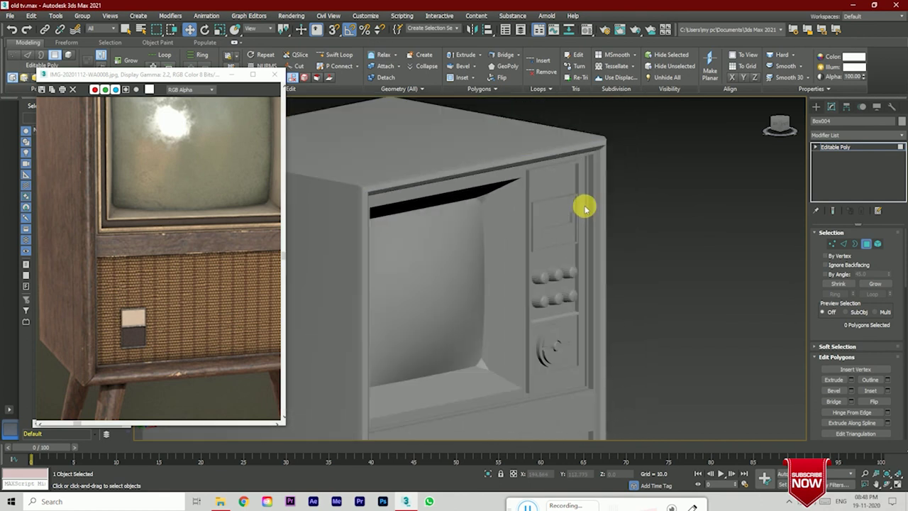
scroll(605, 240, "down", 3)
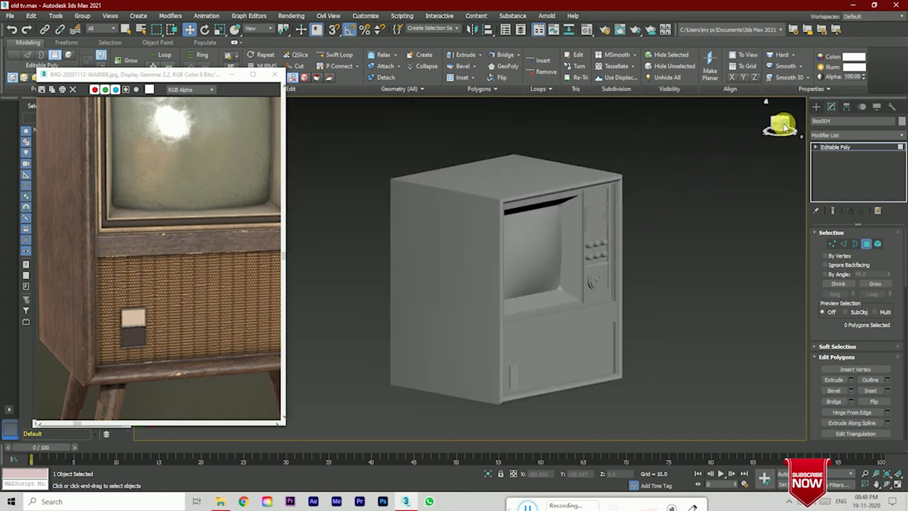
left_click(780, 122)
scroll(187, 319, "down", 3)
scroll(186, 320, "up", 3)
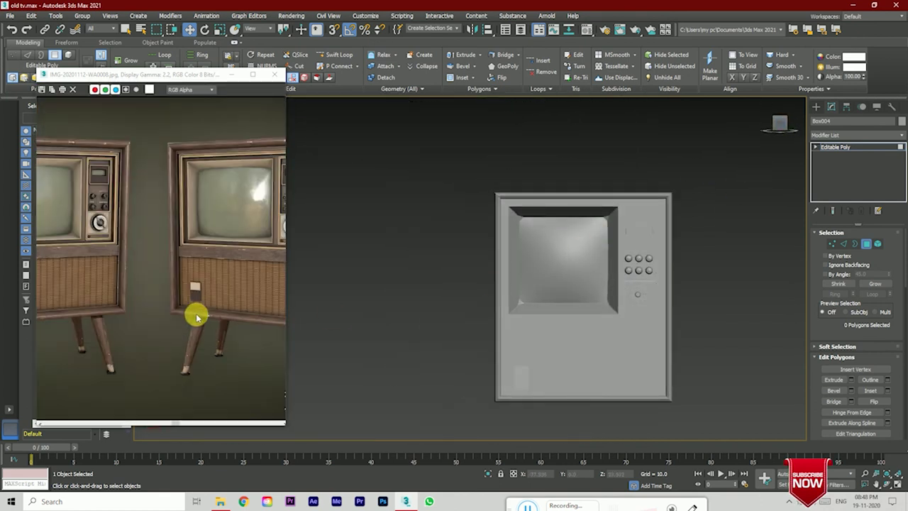
scroll(590, 288, "down", 2)
Step: Draw a thin cylinder beside the TV and rotate it upright about the X axis
left_click(816, 107)
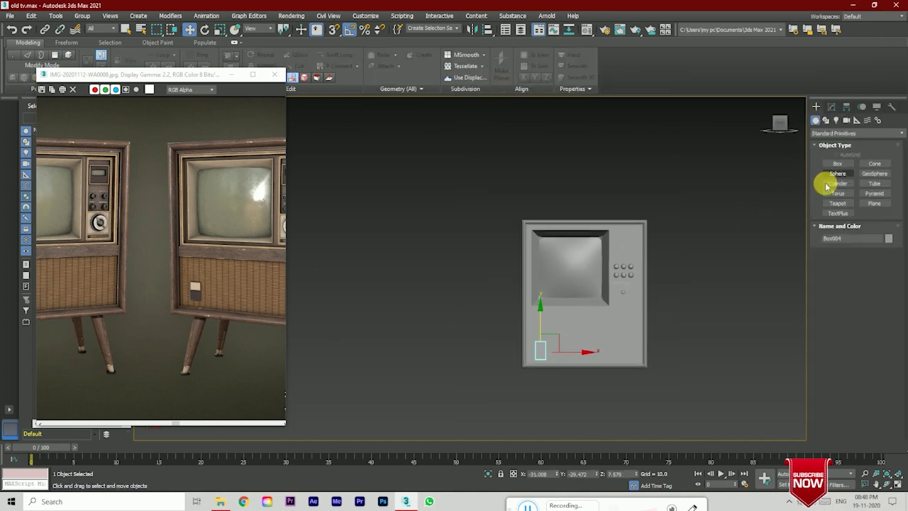
left_click(840, 181)
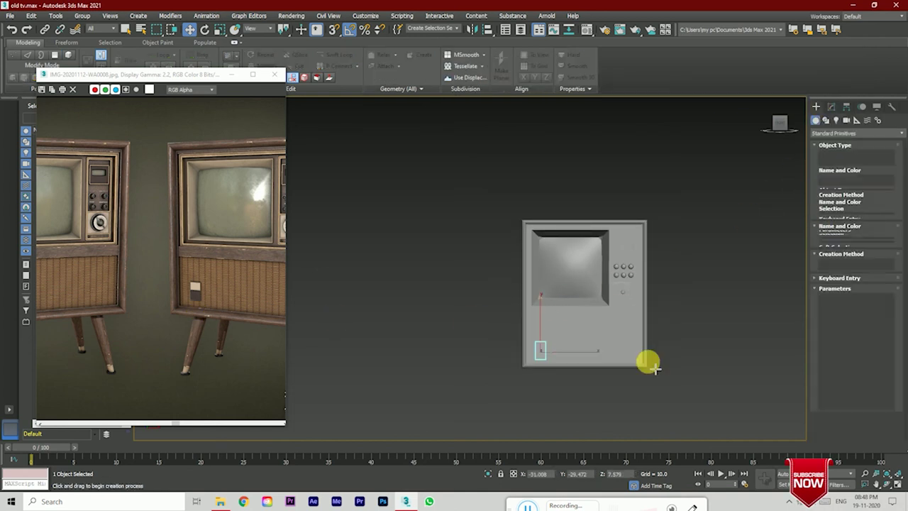
scroll(561, 348, "down", 1)
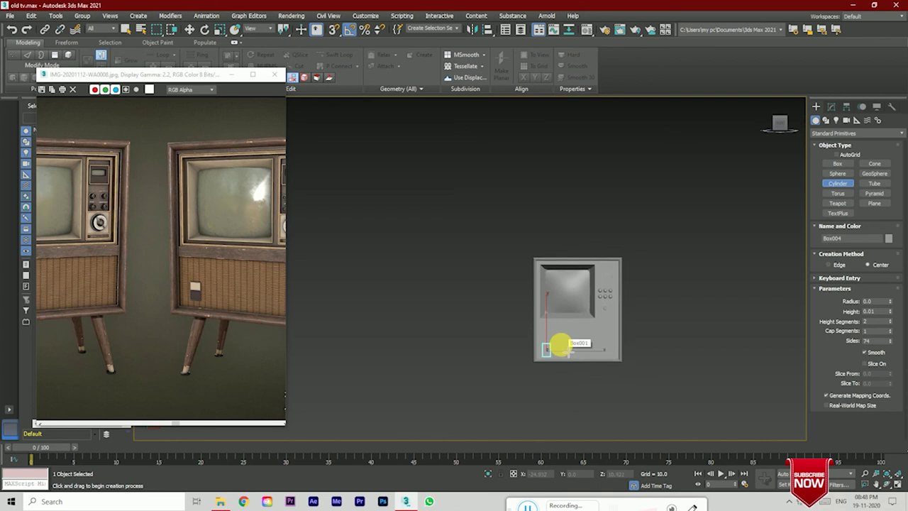
scroll(557, 347, "down", 1)
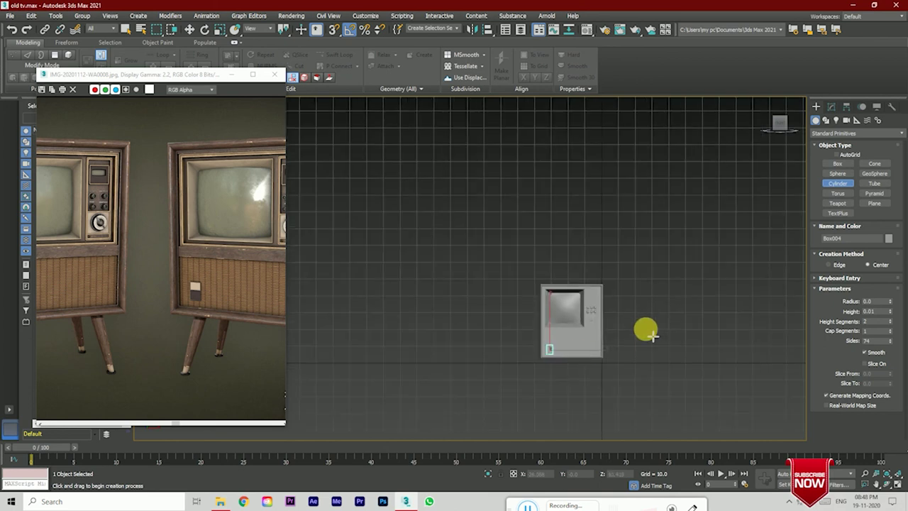
left_click_drag(652, 335, 649, 341)
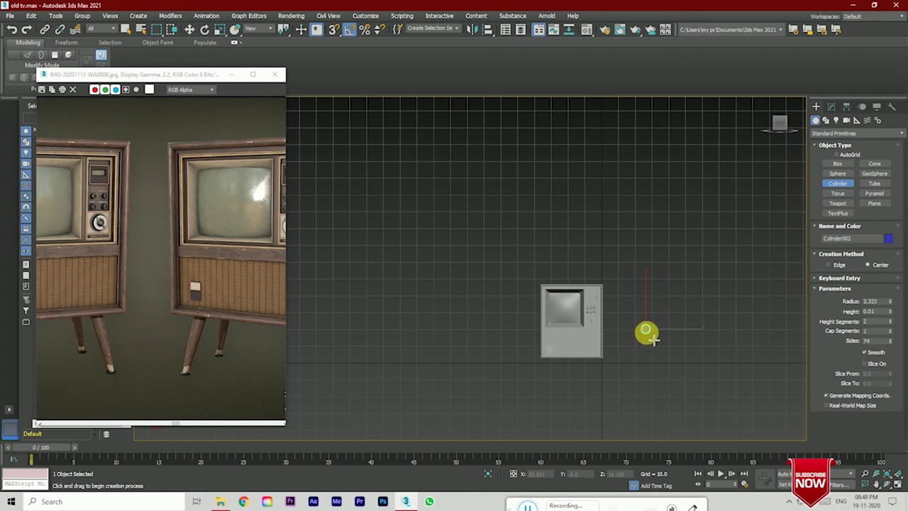
left_click_drag(653, 339, 646, 330)
left_click(781, 128)
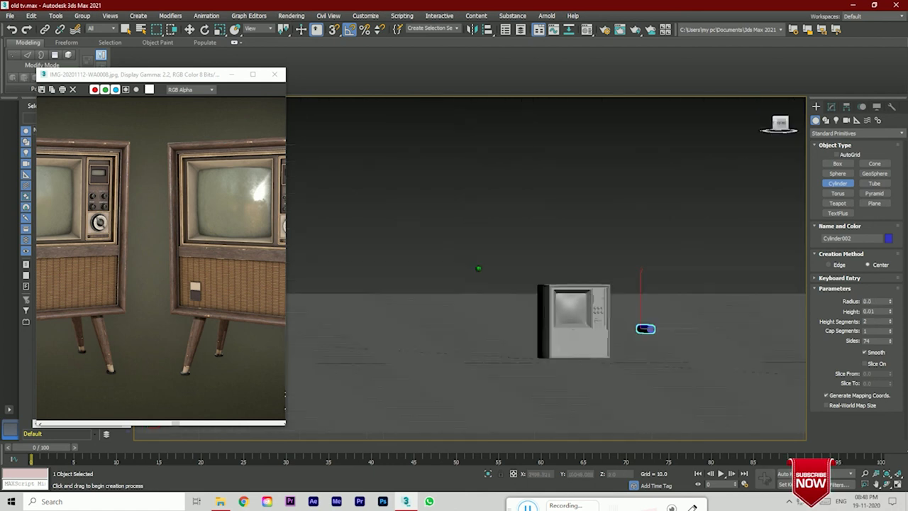
left_click(780, 123)
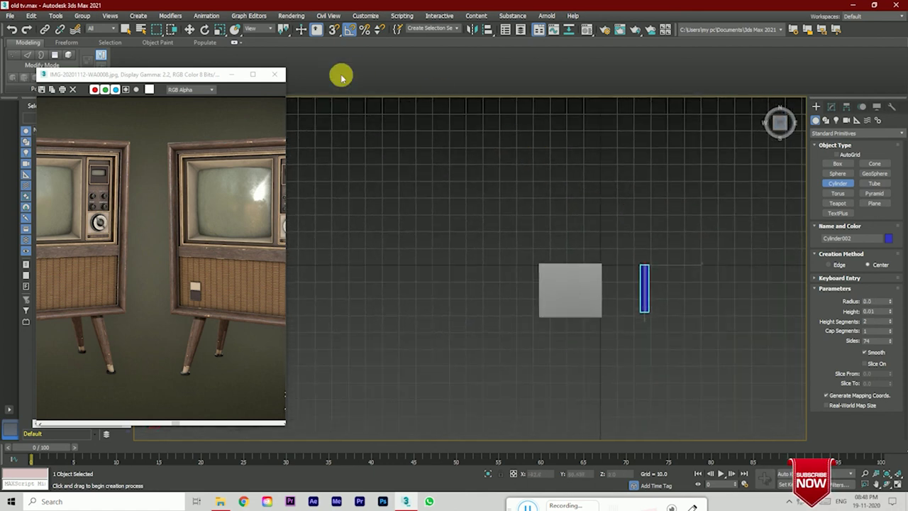
left_click(204, 29)
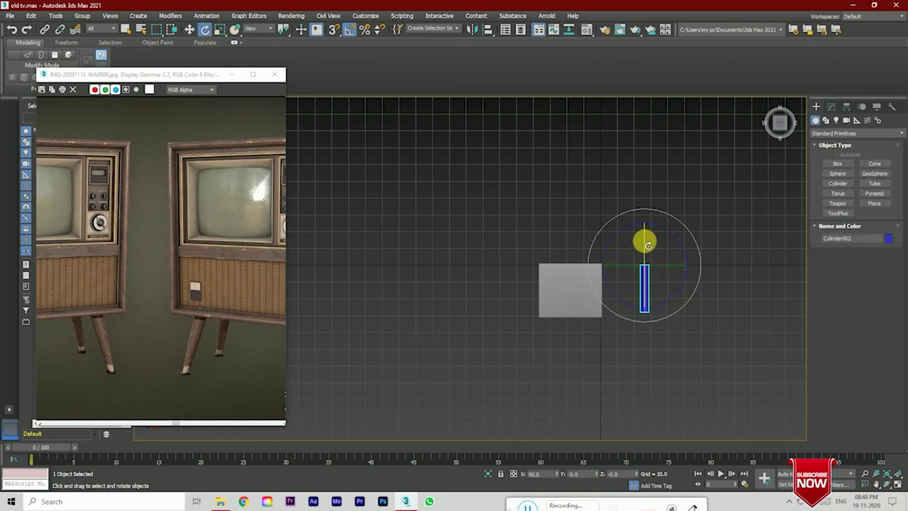
left_click_drag(647, 244, 651, 258)
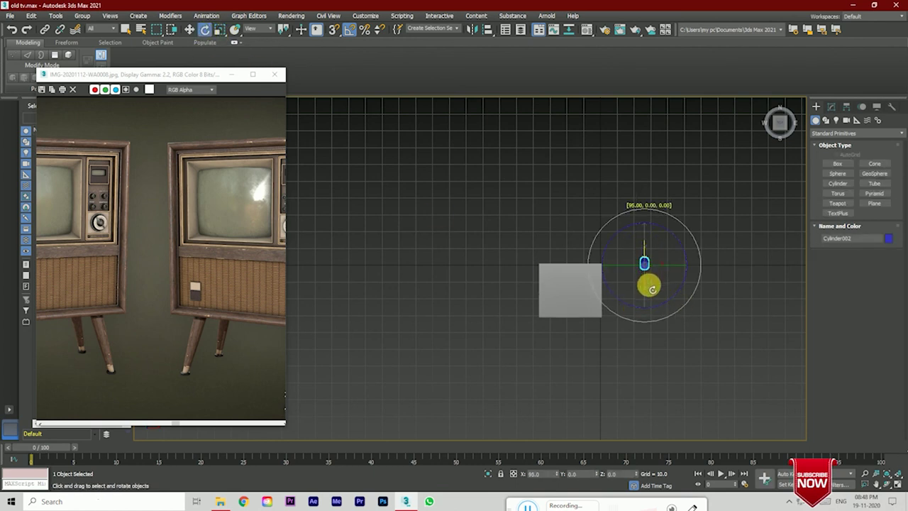
Step: Move the cylinder beneath the TV cabinet's bottom-right corner as a leg
left_click(780, 130)
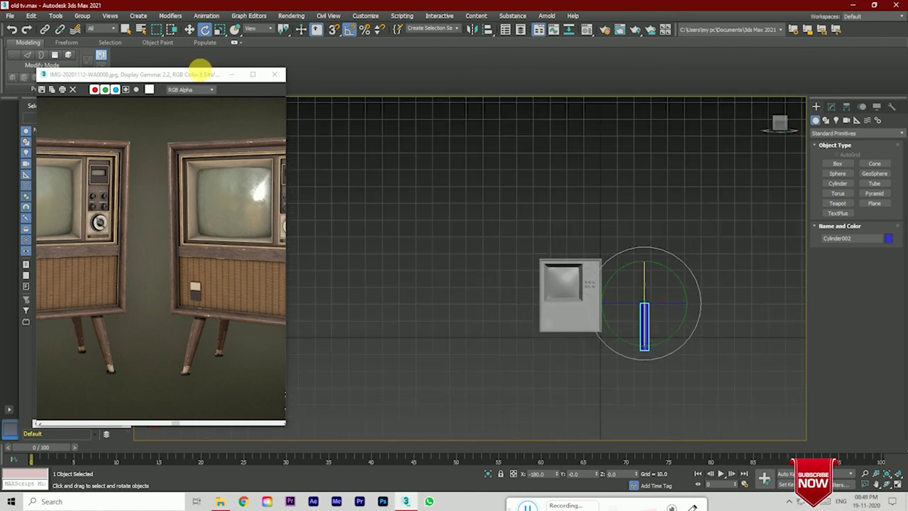
left_click(191, 29)
left_click_drag(643, 277, 647, 310)
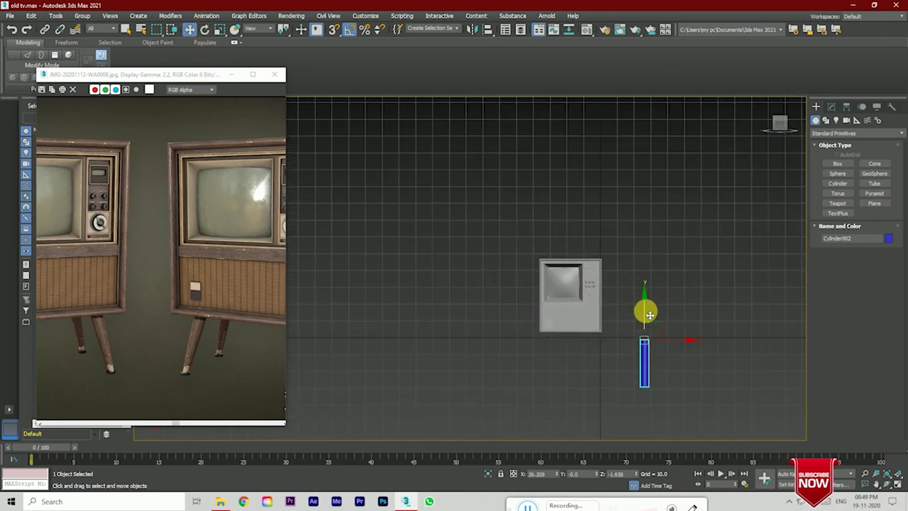
left_click_drag(673, 345, 580, 346)
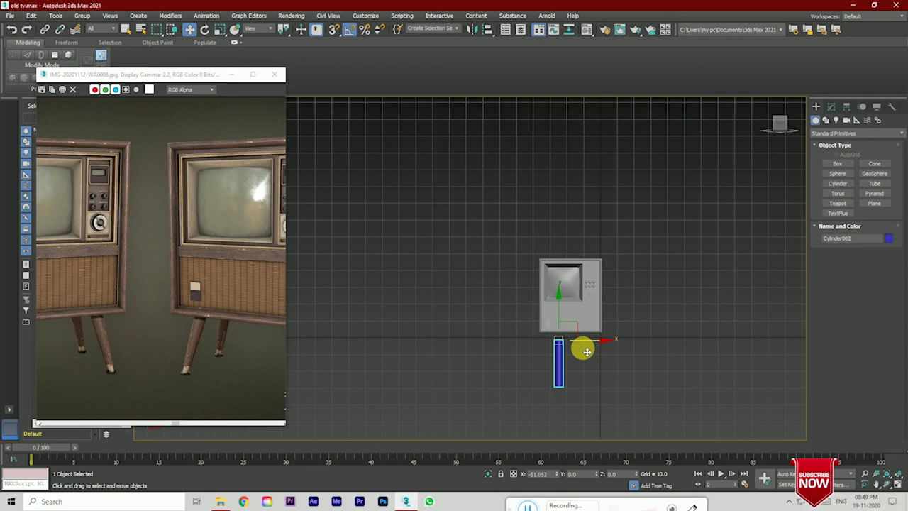
left_click(777, 123)
left_click(776, 124)
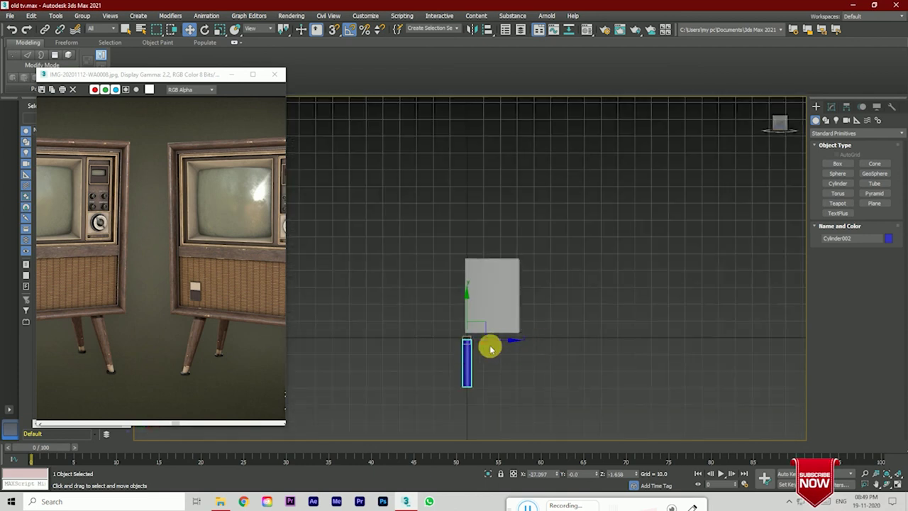
mouse_move(491, 348)
left_mouse_down()
mouse_move(512, 334)
mouse_move(507, 318)
mouse_move(539, 341)
left_mouse_up()
scroll(511, 331, "up", 2)
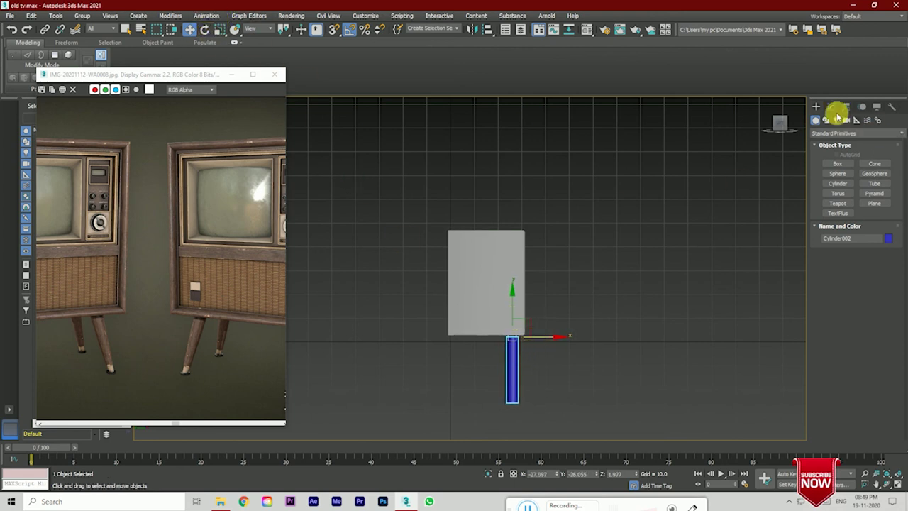
left_click(830, 107)
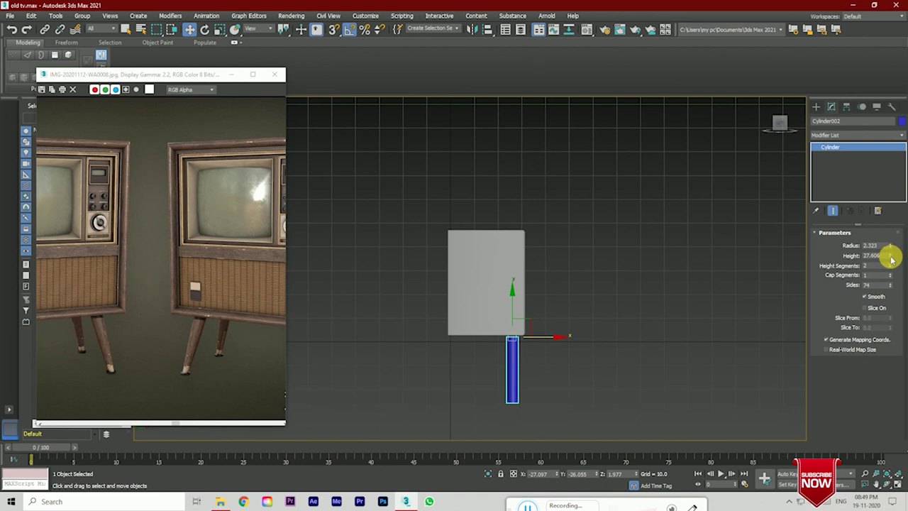
Step: Shorten the leg cylinder's height and convert it to an editable poly
left_click_drag(891, 257, 900, 271)
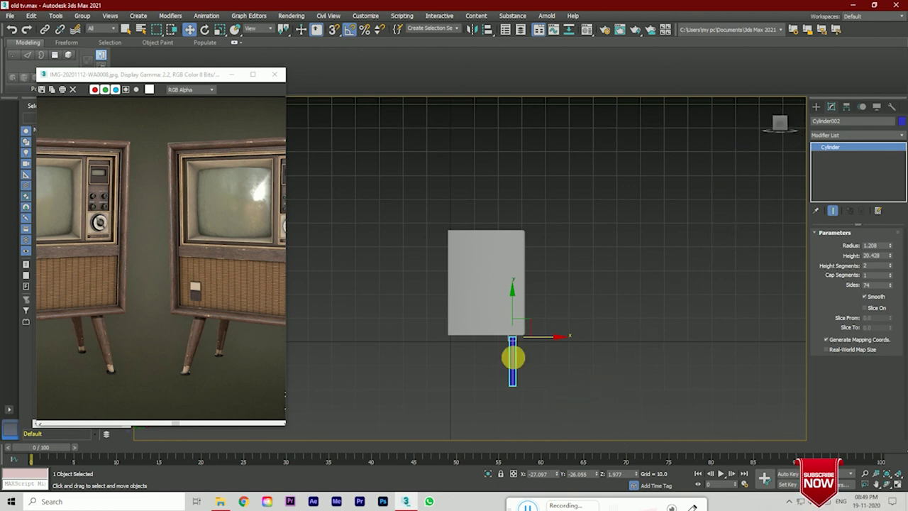
right_click(514, 359)
left_click(608, 463)
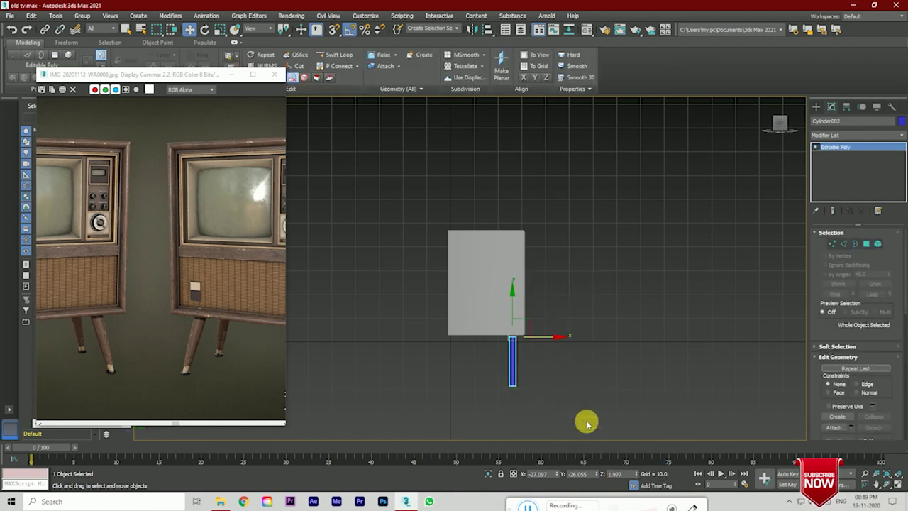
Step: Select a ring of the cylinder's vertices and slide it down the leg
left_click(836, 244)
scroll(501, 355, "up", 3)
left_click_drag(501, 360, 580, 401)
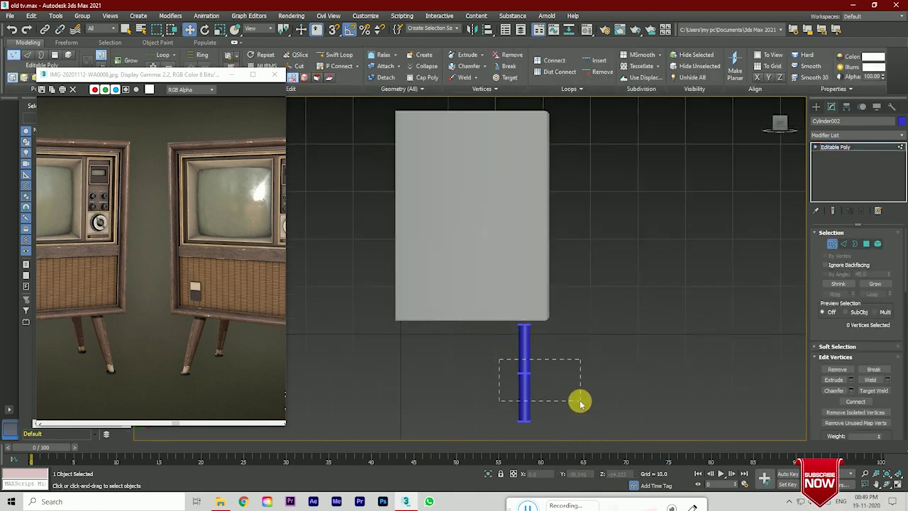
scroll(855, 414, "down", 2)
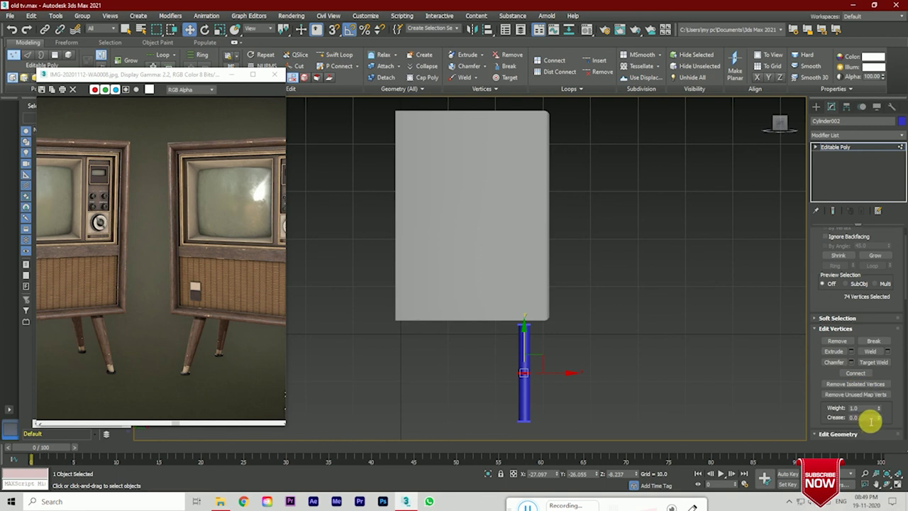
scroll(867, 411, "down", 2)
scroll(867, 403, "down", 1)
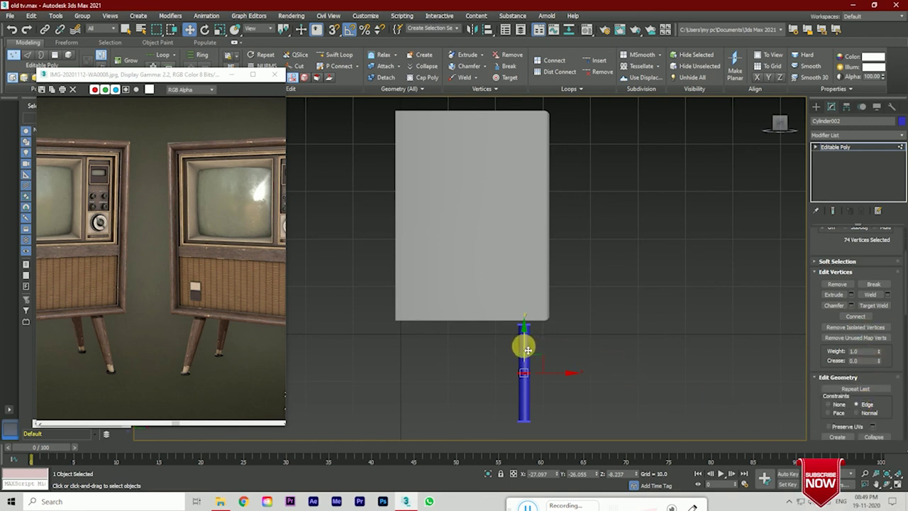
left_click_drag(528, 350, 526, 389)
left_click(603, 414)
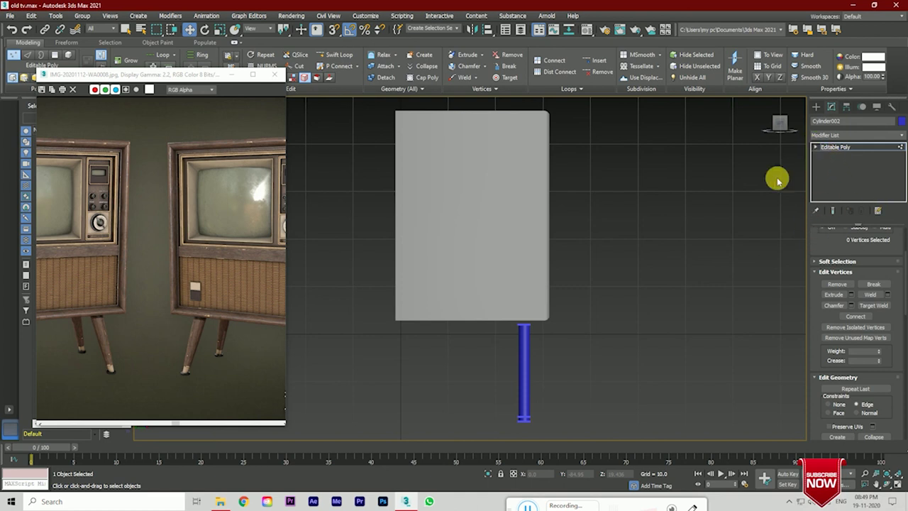
Step: Select the top ring of leg vertices, then select all of the leg's vertices from an angled view
left_click_drag(487, 310, 561, 338)
left_click(204, 30)
left_click(220, 30)
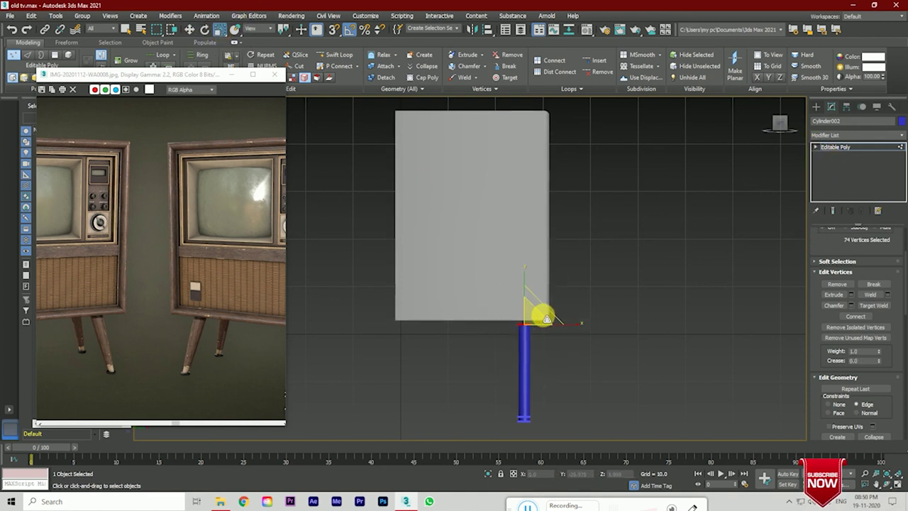
left_click_drag(778, 122, 778, 126)
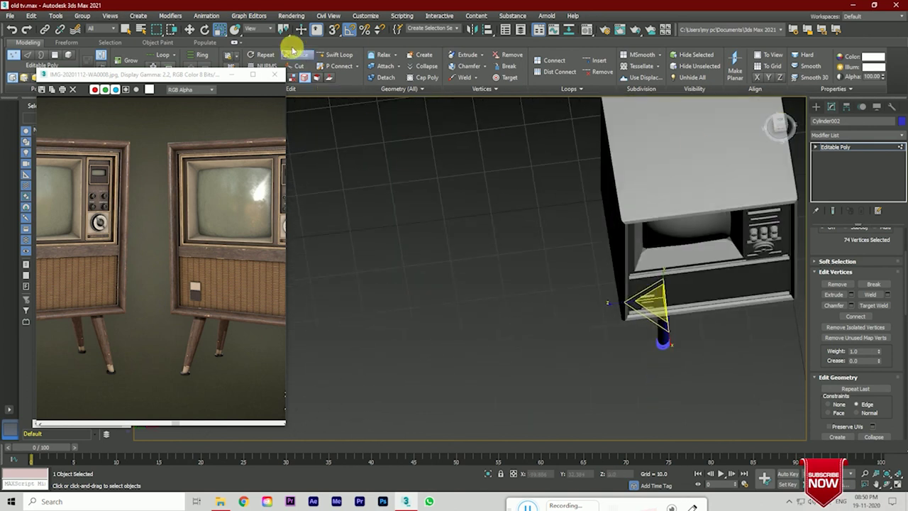
left_click(190, 29)
left_click_drag(715, 380, 639, 312)
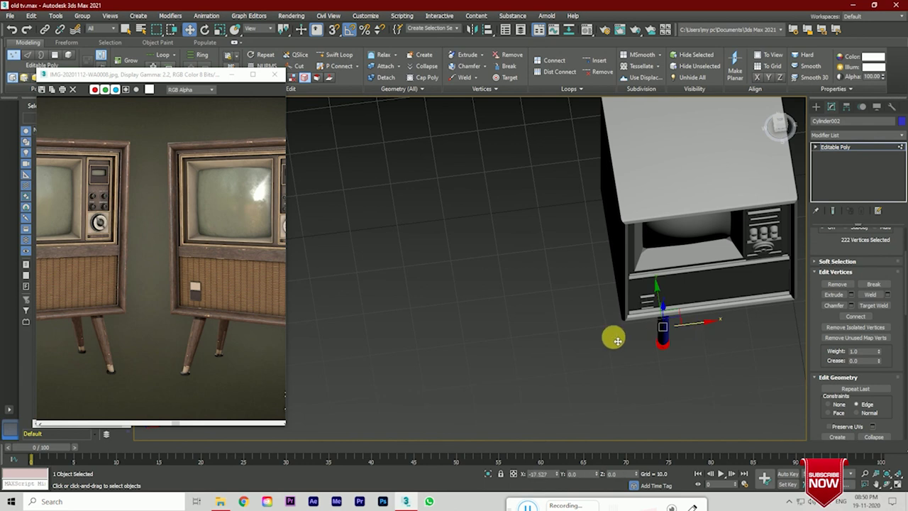
Step: Move the whole leg out to the TV's front corner
left_click(836, 146)
left_click_drag(658, 298, 588, 297)
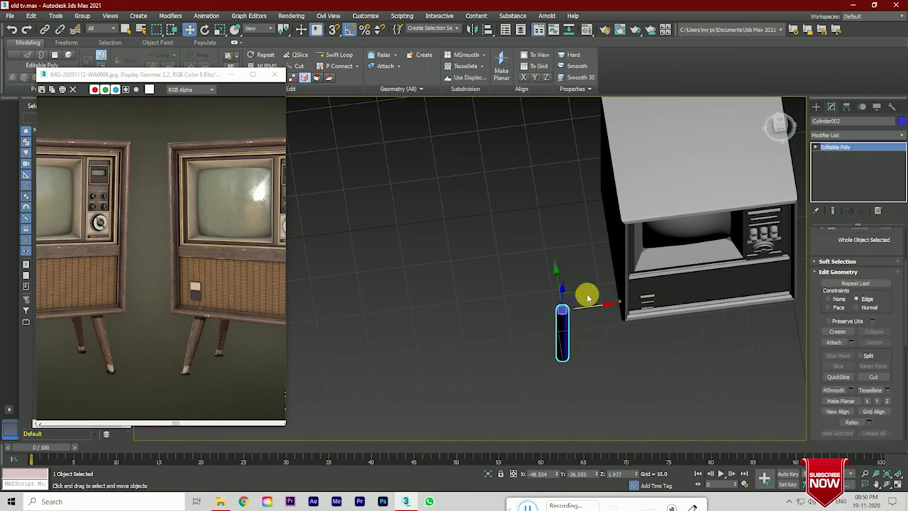
scroll(862, 284, "up", 3)
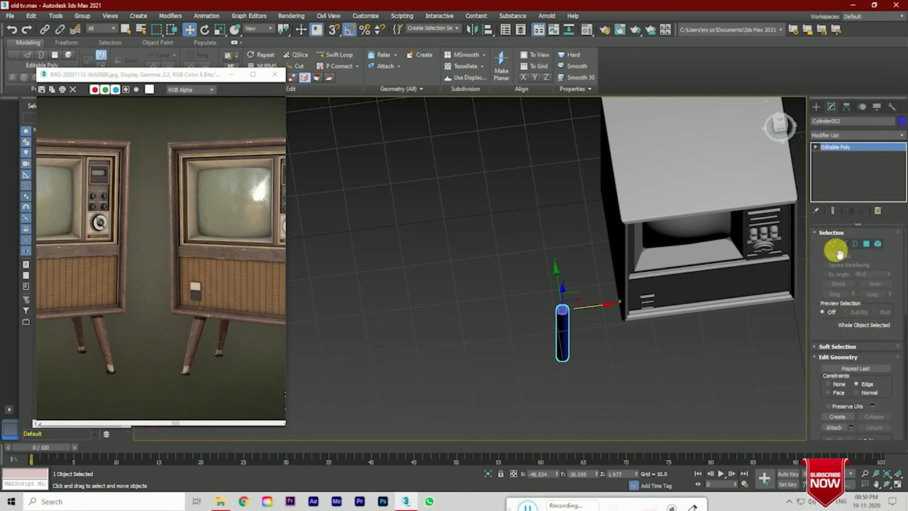
Step: Select and scale the leg's top vertex ring, then orbit around the cylinder and enter Edge mode
left_click(836, 247)
scroll(590, 315, "up", 3)
mouse_move(466, 282)
left_mouse_down()
mouse_move(550, 312)
mouse_move(511, 305)
left_mouse_up()
left_click(219, 29)
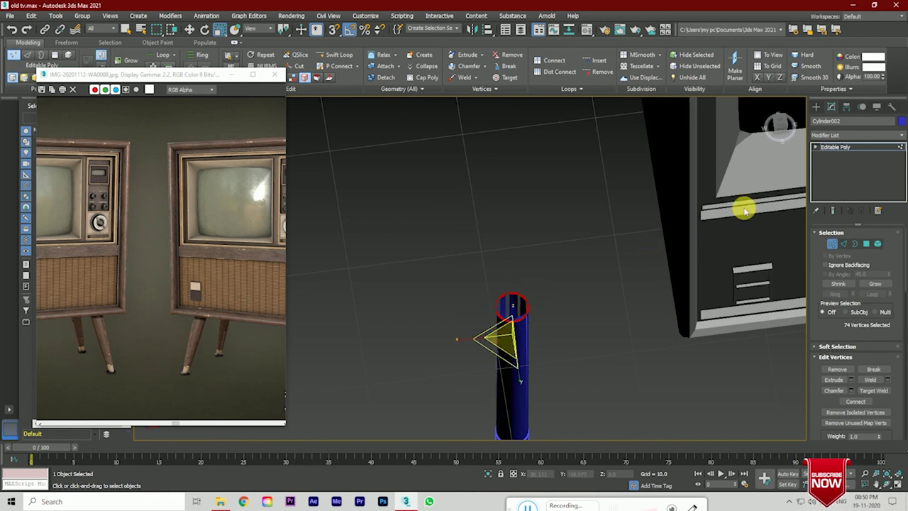
left_click(576, 367)
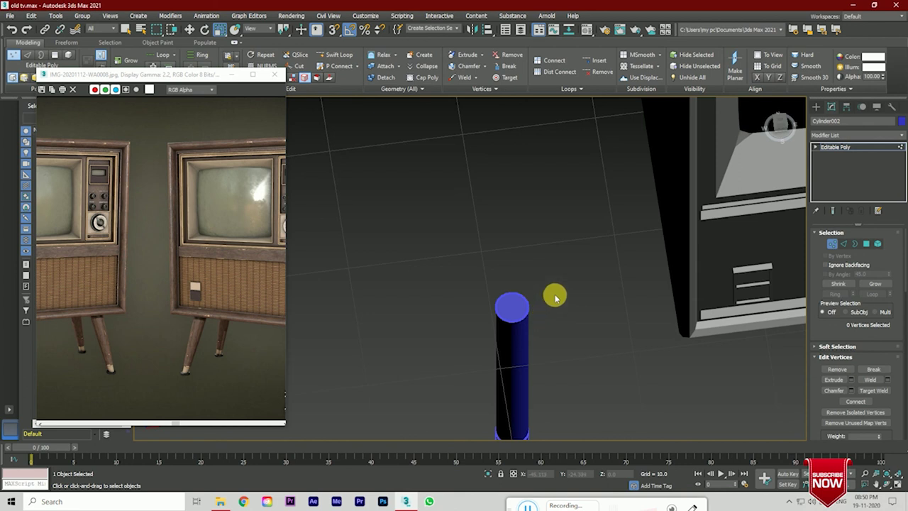
scroll(550, 313, "down", 2)
left_click_drag(779, 125, 327, 221)
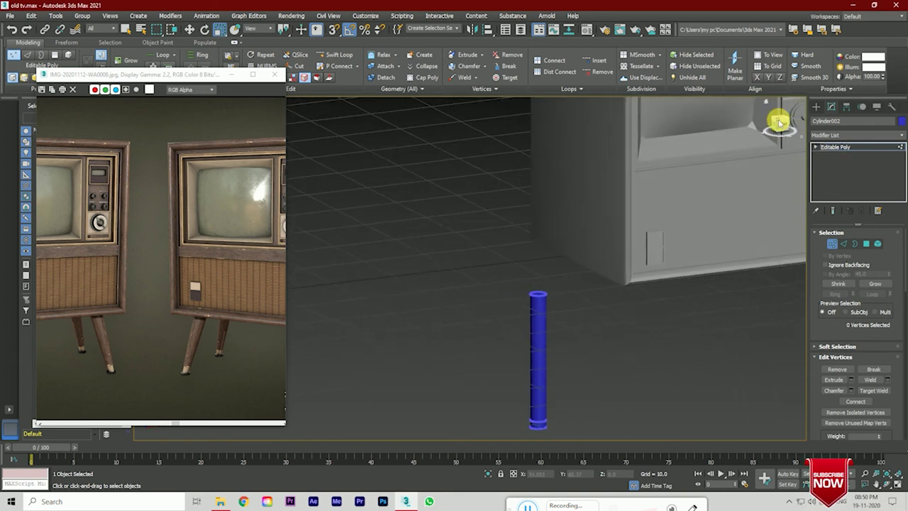
scroll(537, 307, "up", 4)
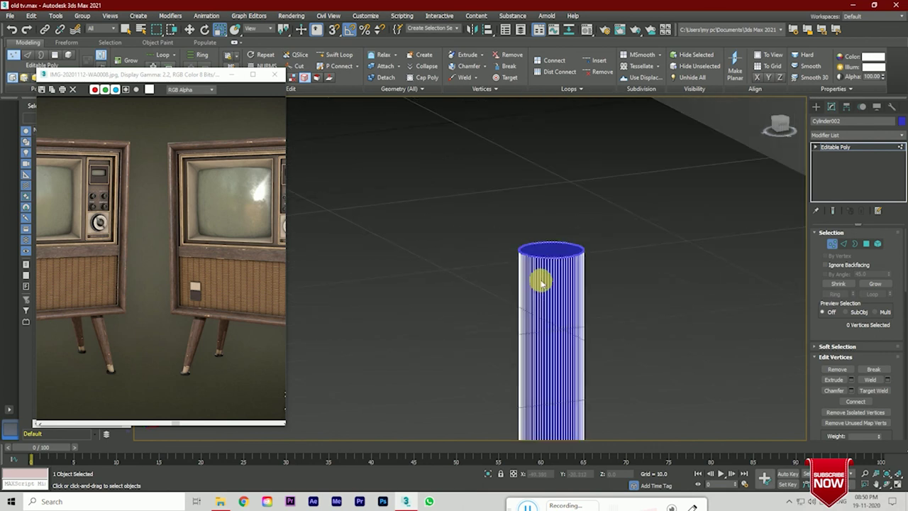
left_click(845, 244)
Step: Connect the vertical side edges to add a horizontal edge ring around the leg
left_click_drag(611, 311, 611, 311)
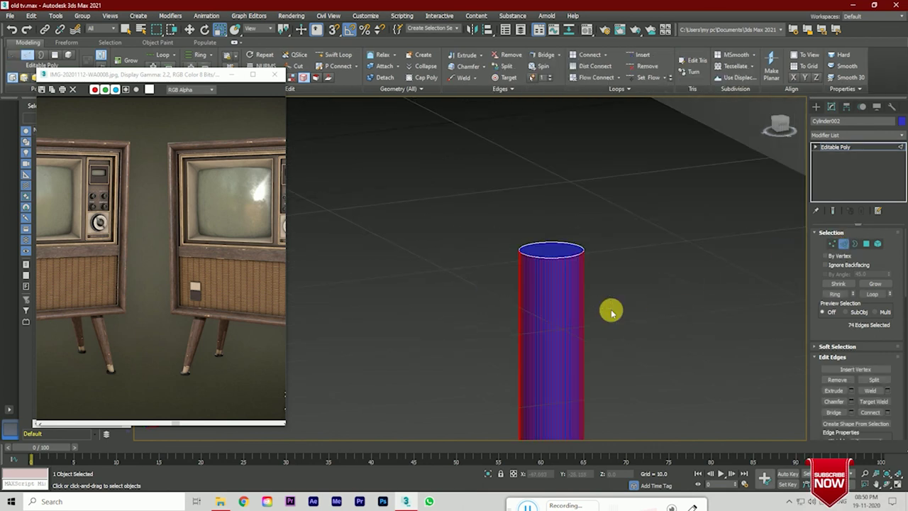
left_click(875, 412)
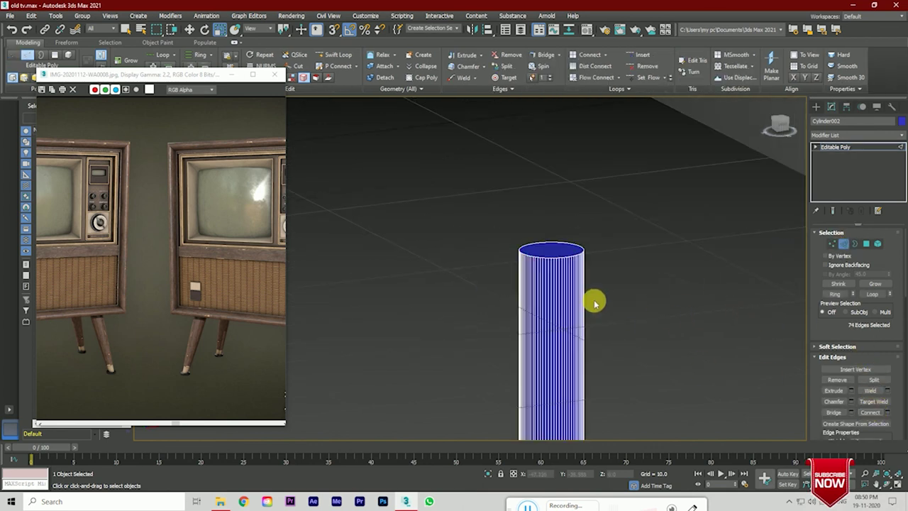
scroll(594, 303, "down", 3)
Step: Scale the top edge ring of the cylinder outward, then clear the edge selection
left_click(190, 29)
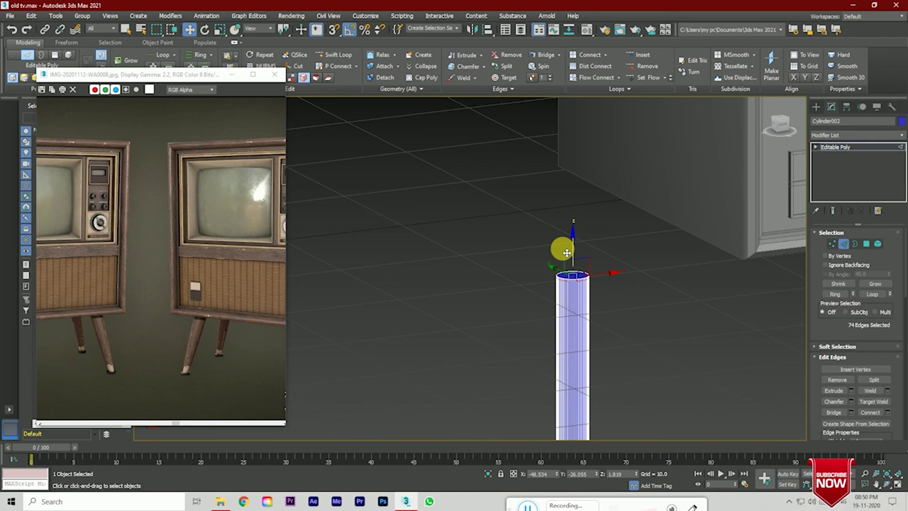
left_click(220, 29)
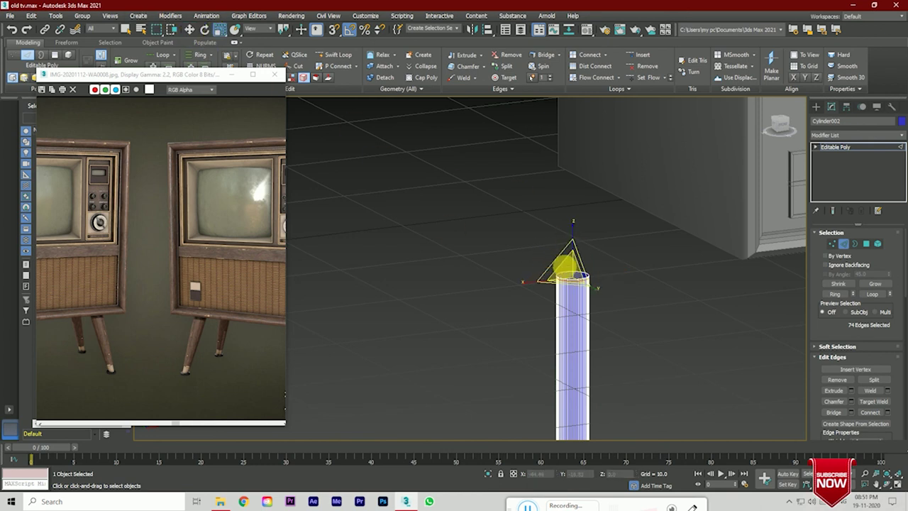
scroll(575, 282, "up", 2)
left_click_drag(581, 269, 585, 265)
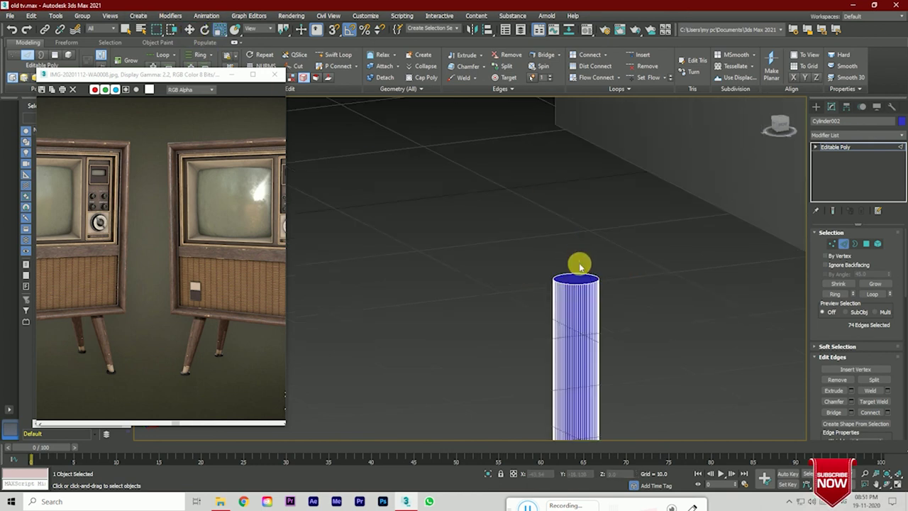
scroll(876, 400, "down", 3)
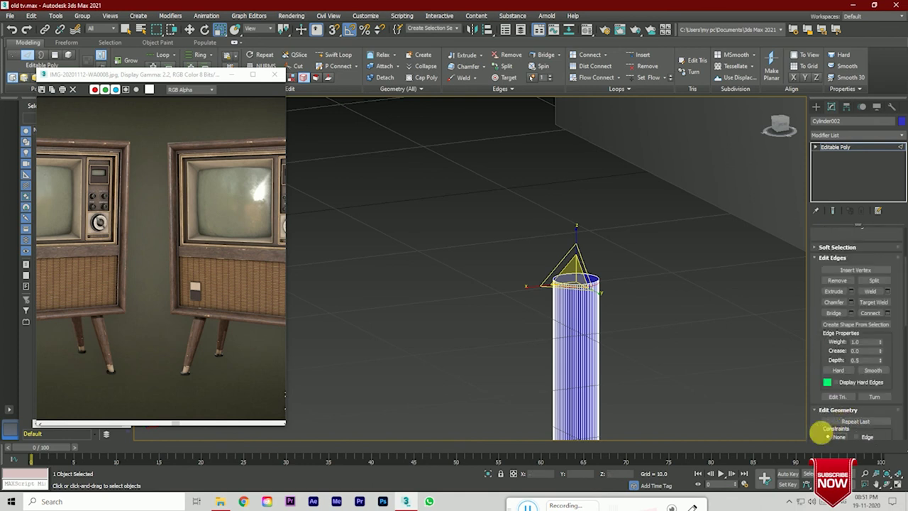
scroll(577, 289, "up", 2)
left_click_drag(577, 263, 589, 254)
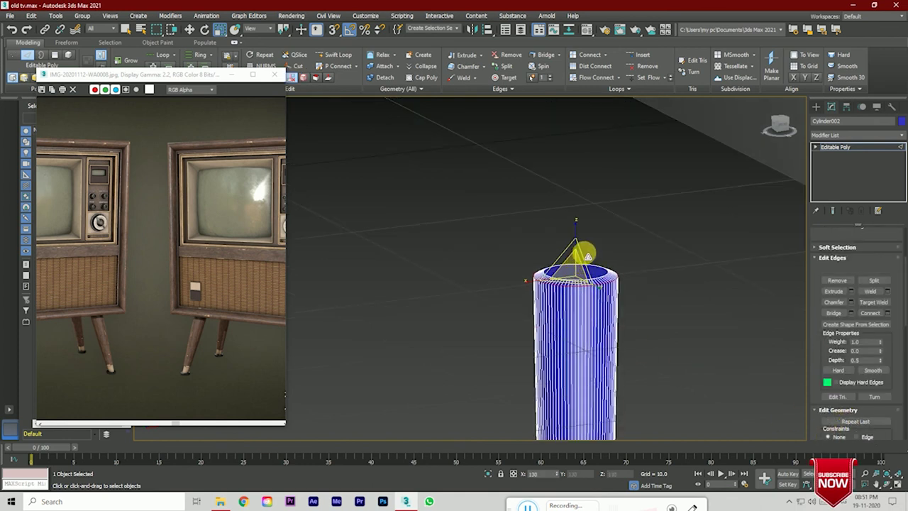
left_click(683, 339)
key("ctrl+z")
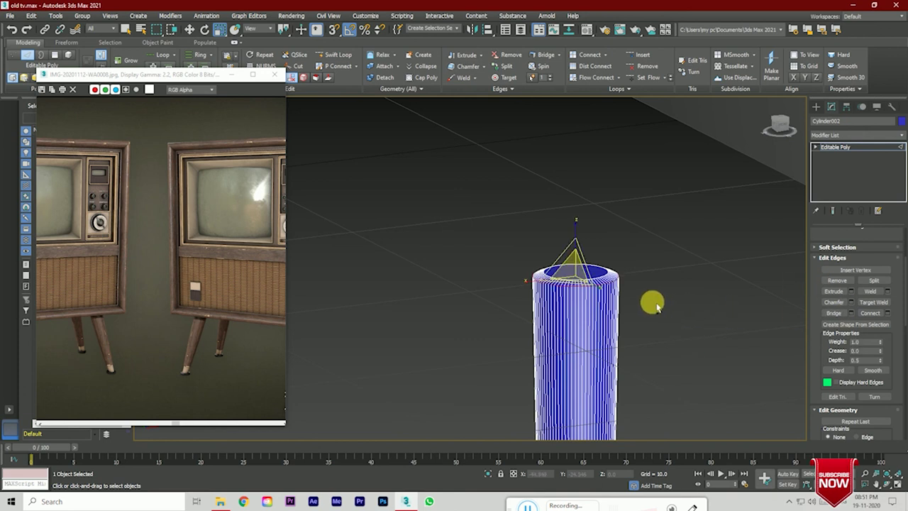
scroll(594, 274, "up", 2)
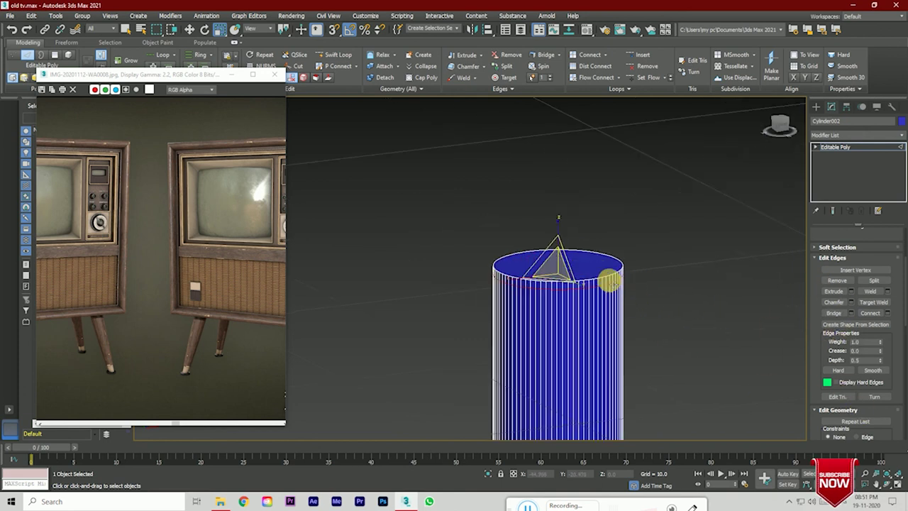
left_click(604, 276)
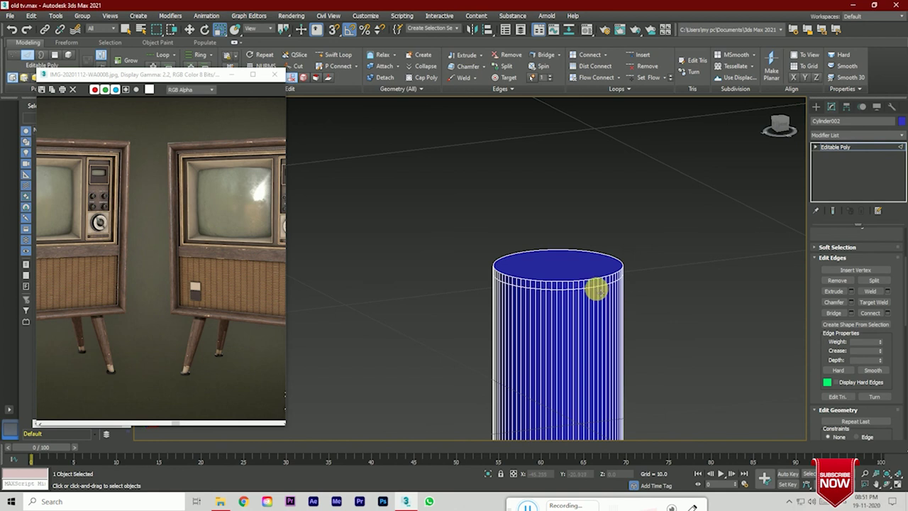
key("shift+x")
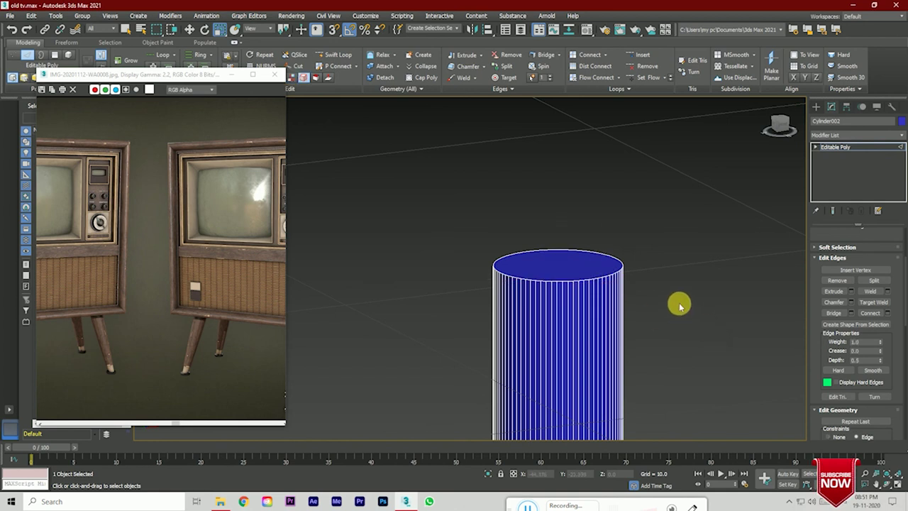
scroll(854, 288, "up", 1)
scroll(855, 298, "up", 1)
Step: Inset the leg's top cap face by 0.217
left_click(866, 244)
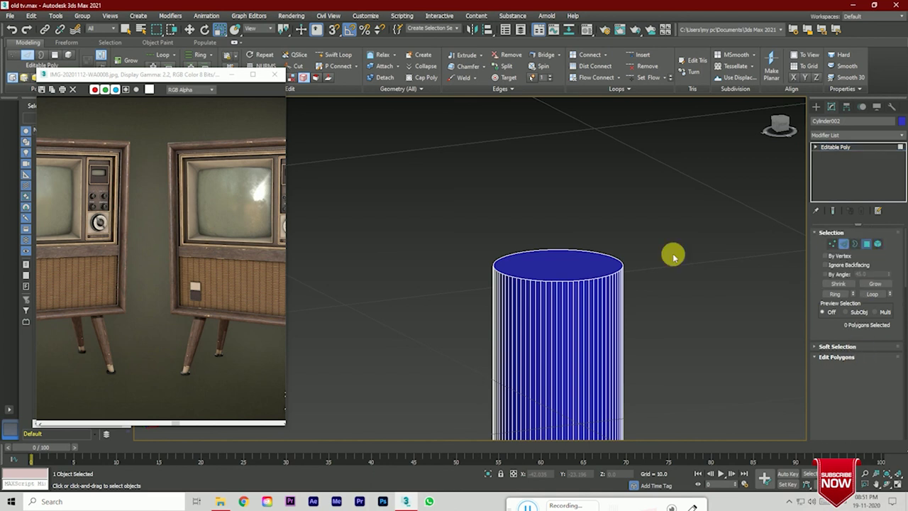
left_click(582, 270)
scroll(868, 405, "down", 1)
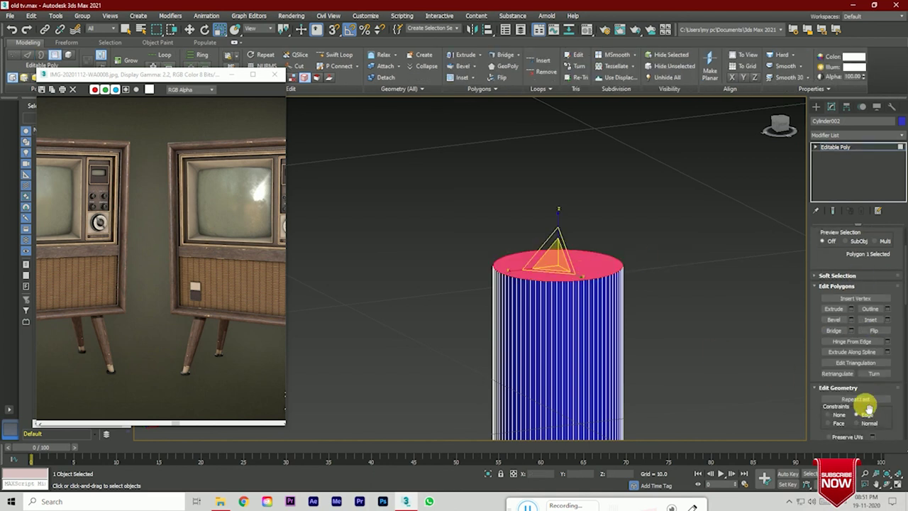
left_click(873, 320)
left_click(889, 320)
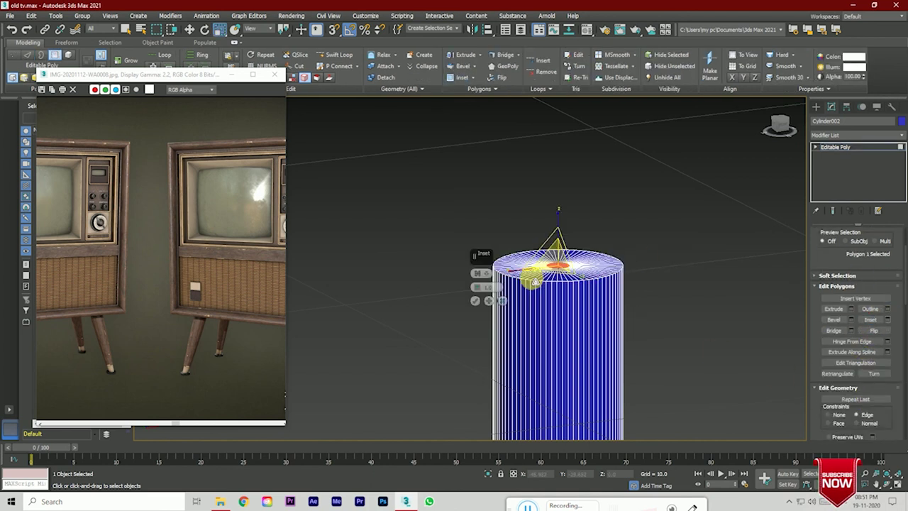
left_click_drag(479, 286, 511, 330)
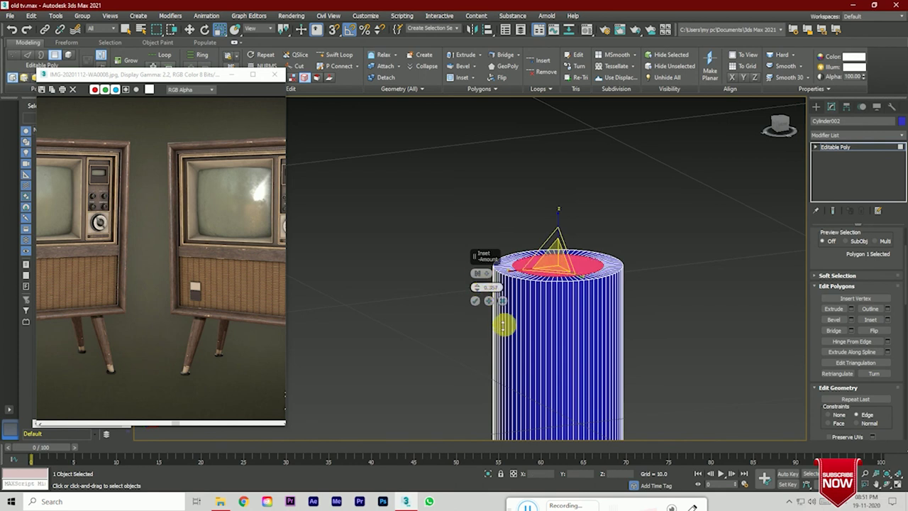
left_click(476, 303)
scroll(828, 269, "up", 3)
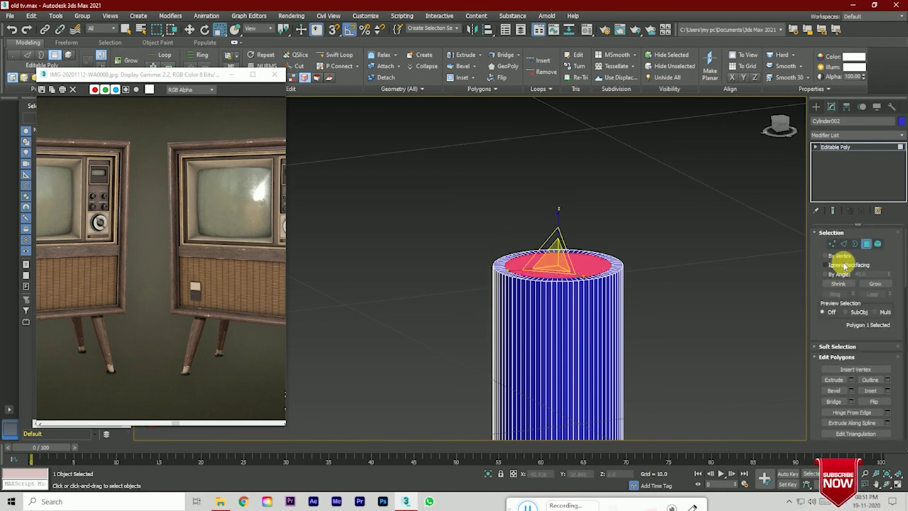
Step: Widen the top edge rings so the leg's upper part flares outward
left_click(843, 243)
scroll(588, 277, "up", 4)
key("w")
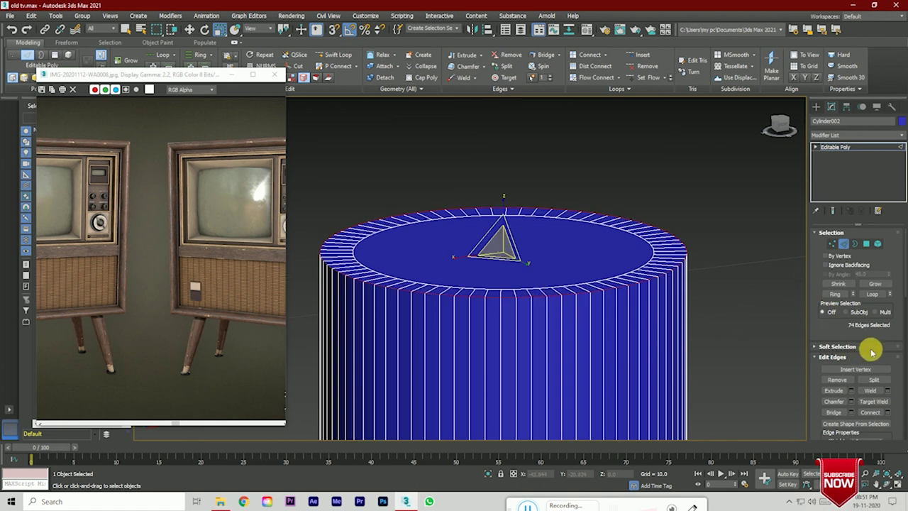
scroll(873, 339, "down", 1)
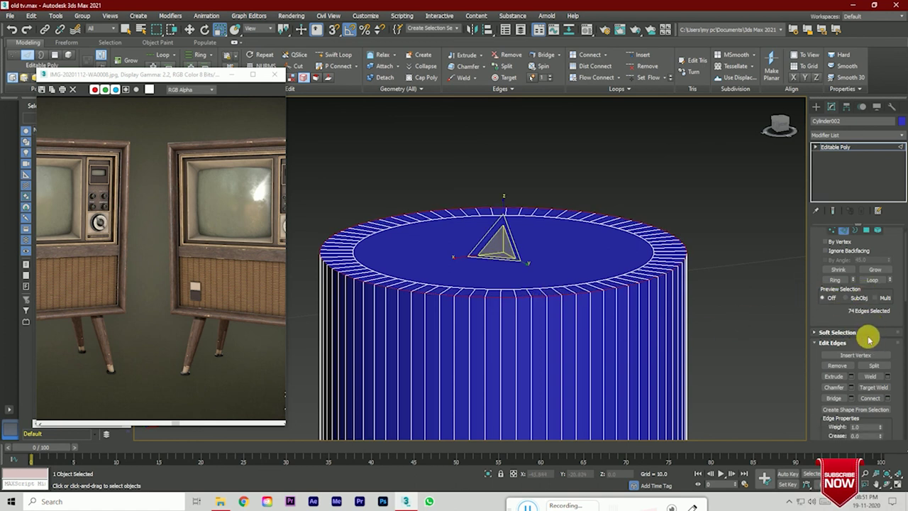
scroll(869, 340, "down", 1)
scroll(862, 324, "up", 2)
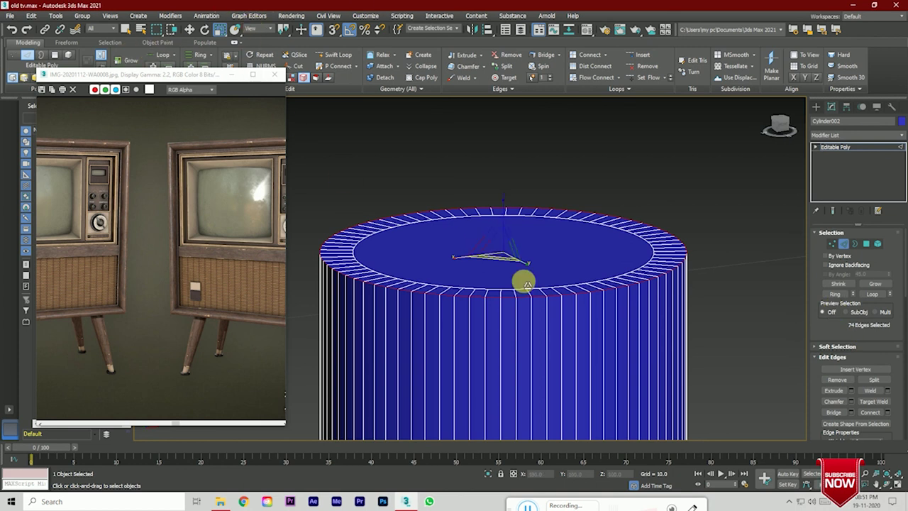
left_click_drag(506, 247, 508, 246)
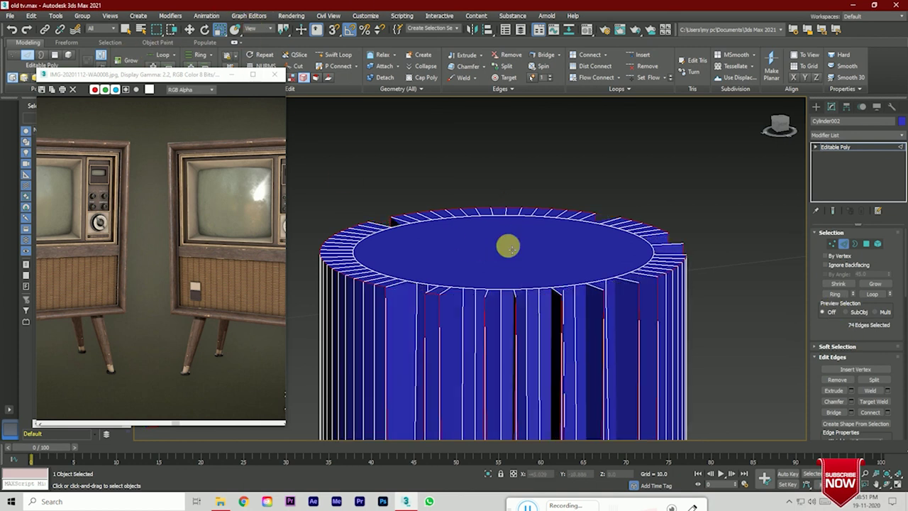
scroll(872, 400, "down", 4)
scroll(859, 400, "down", 5)
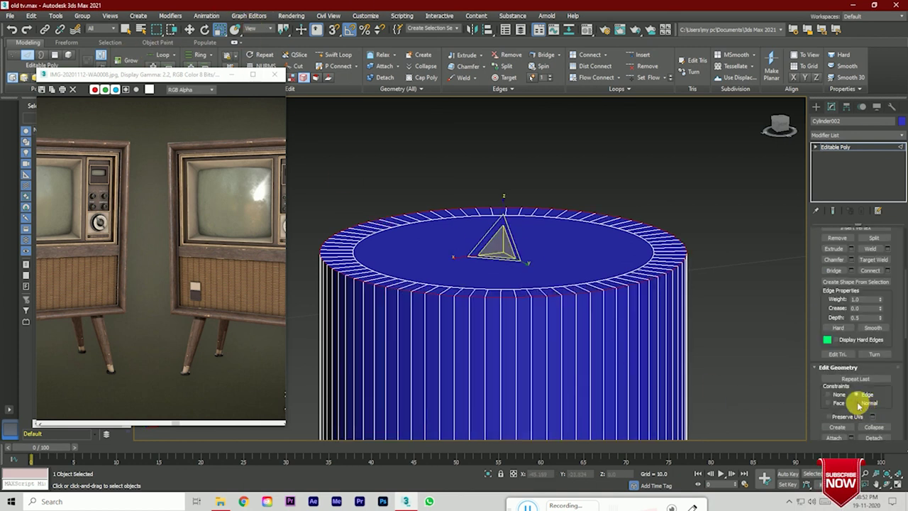
left_click_drag(503, 247, 516, 234)
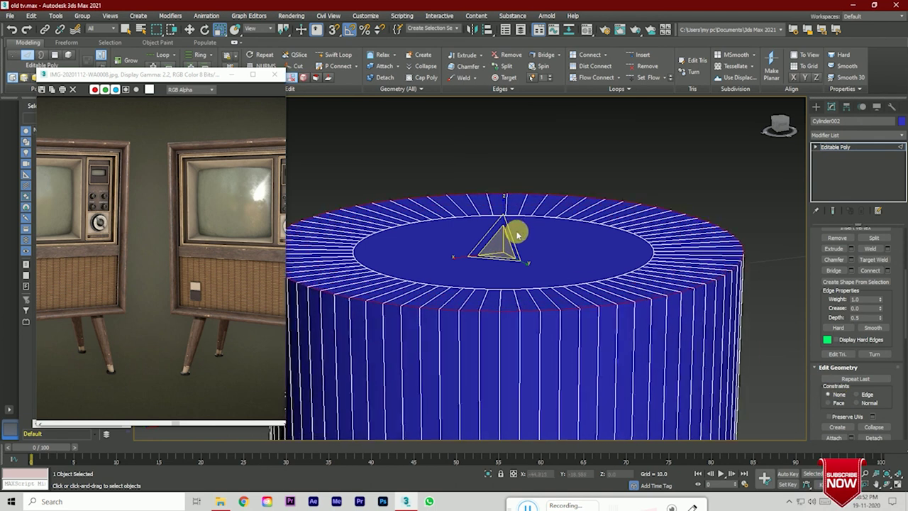
scroll(588, 211, "down", 3)
scroll(588, 213, "down", 5)
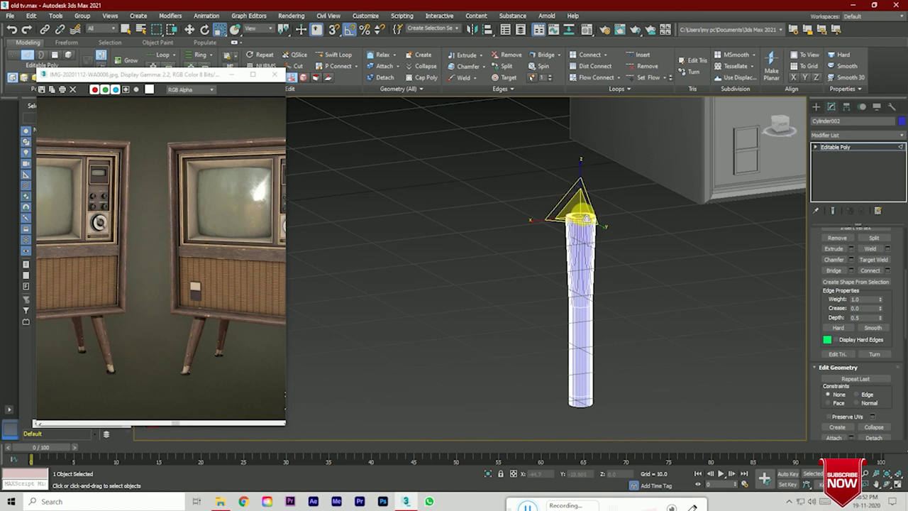
left_click_drag(588, 215, 594, 205)
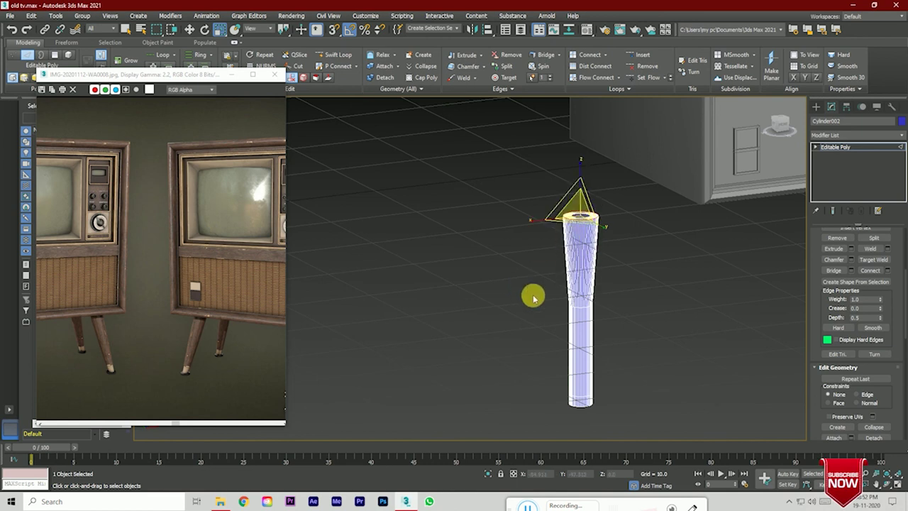
left_click(190, 30)
left_click(525, 330)
Step: Remove the selected vertex ring and orbit to view the cylinder from above
scroll(848, 279, "up", 2)
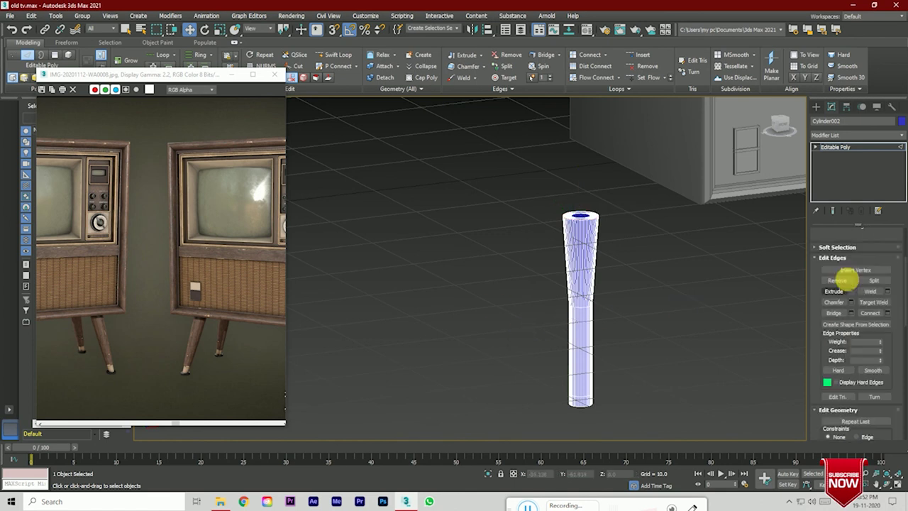
scroll(848, 279, "up", 2)
left_click(836, 244)
scroll(541, 294, "up", 5)
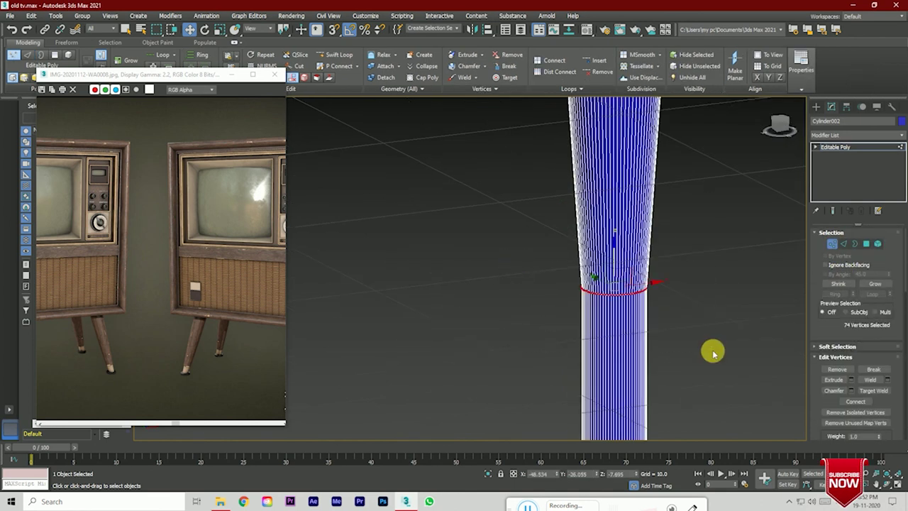
left_click(848, 370)
scroll(716, 351, "down", 5)
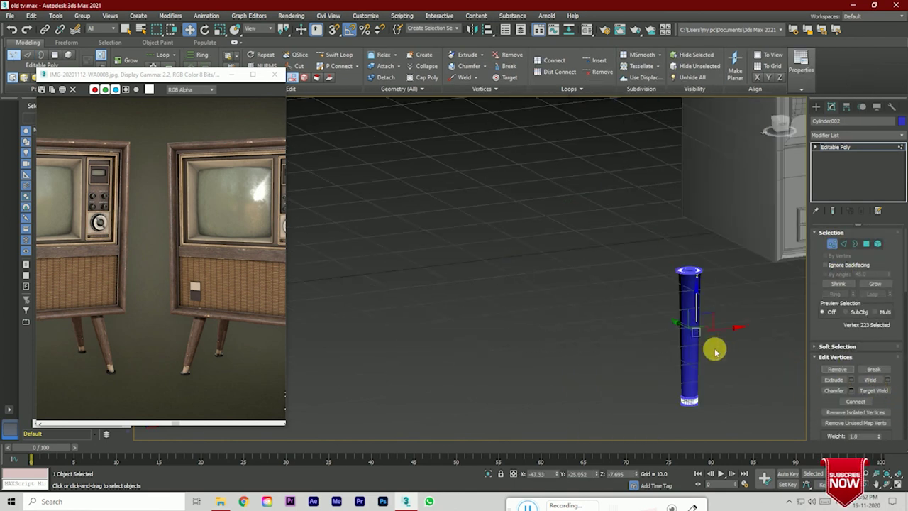
scroll(686, 293, "up", 3)
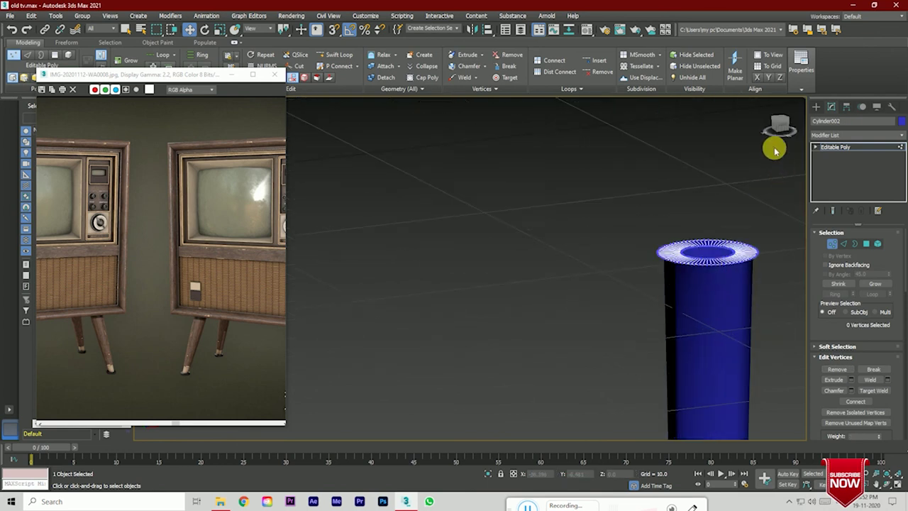
left_click_drag(777, 148, 624, 266)
middle_click_drag(627, 270, 746, 193, "alt")
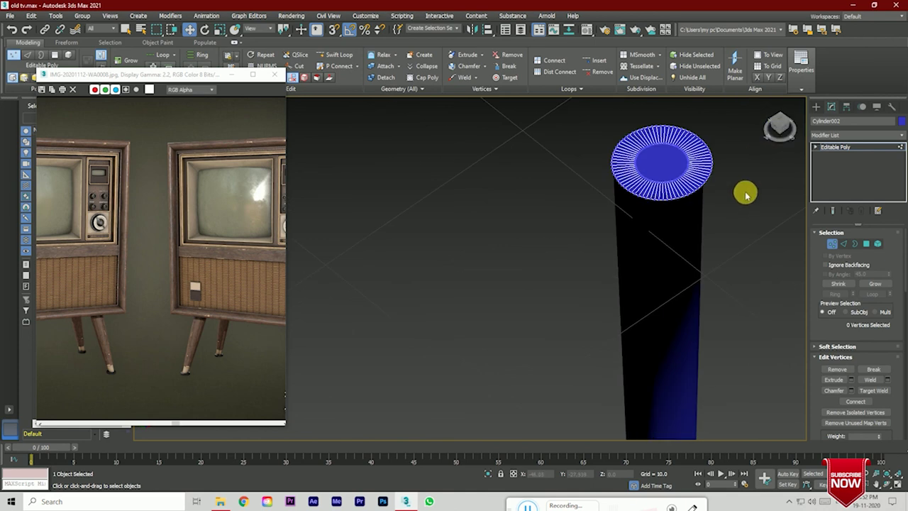
Step: Undo the flare at the cylinder's top and view the column straight from the side
key("ctrl+z")
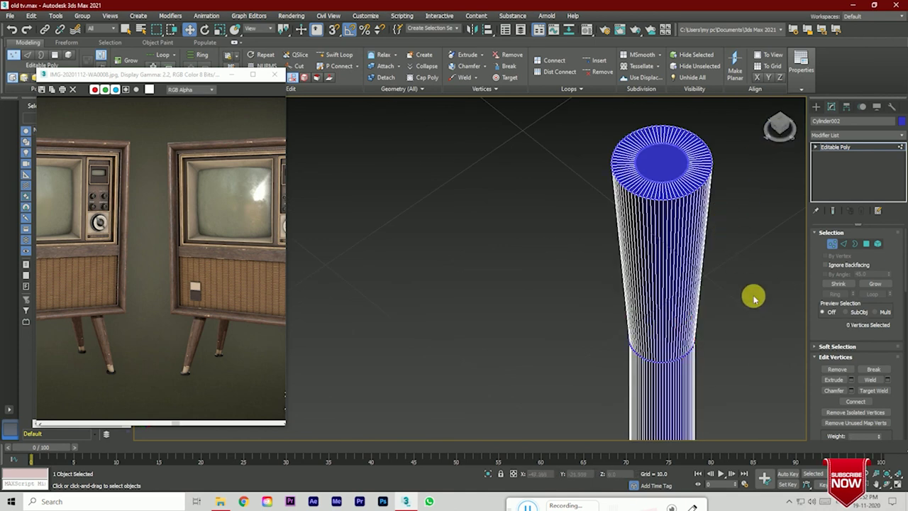
key("ctrl+z")
key("ctrl+z")
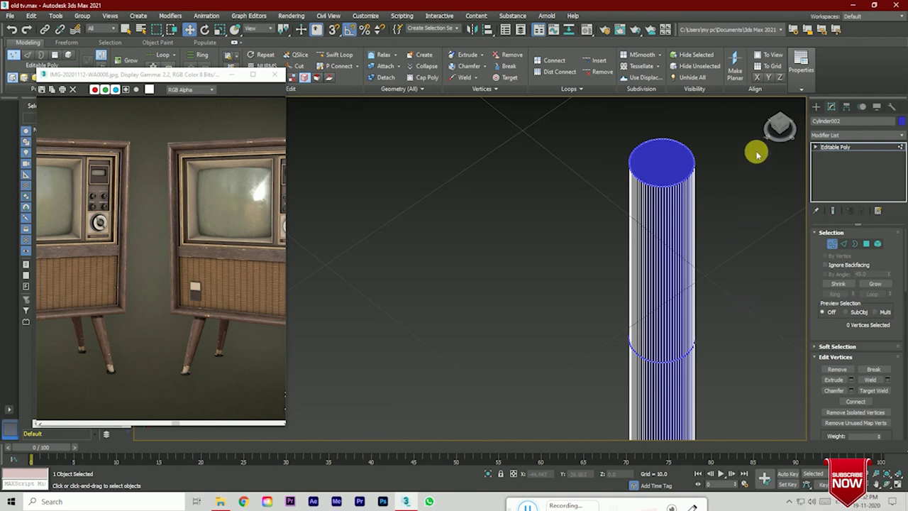
left_click(779, 129)
key("ctrl+a")
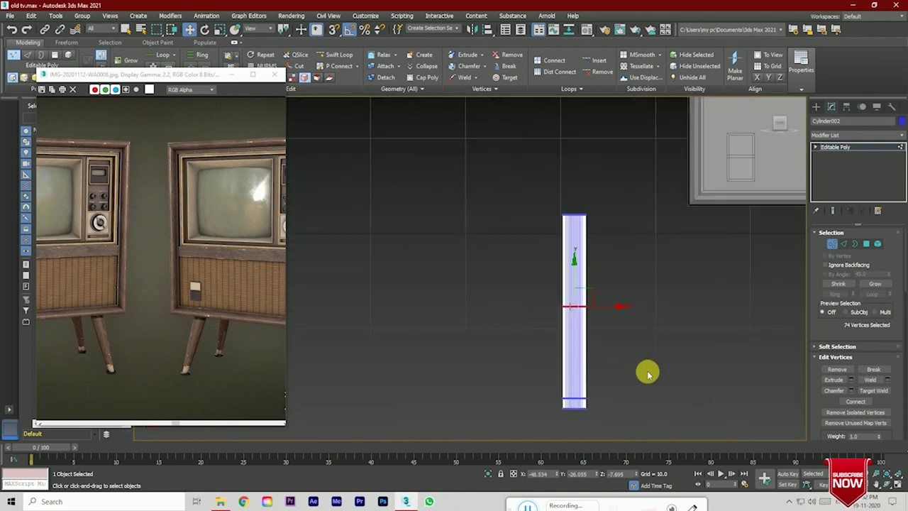
left_click(585, 307)
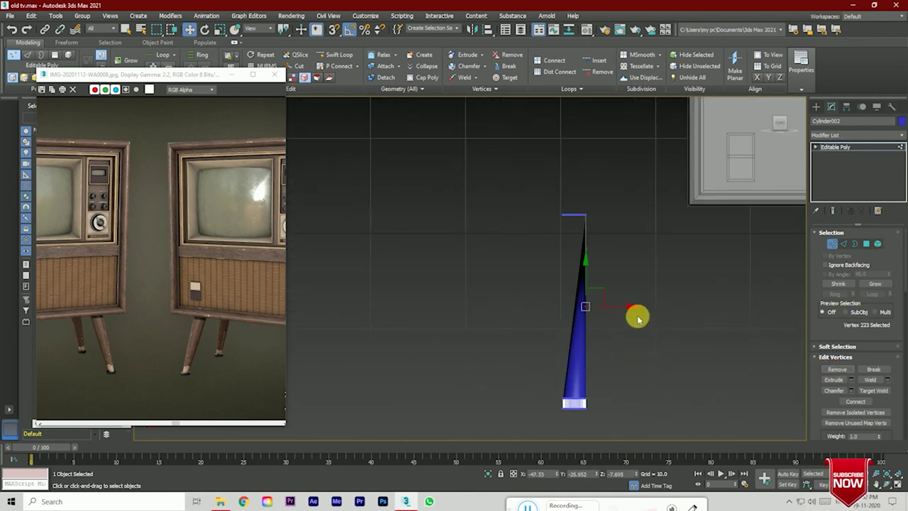
key("ctrl+a")
left_click(843, 243)
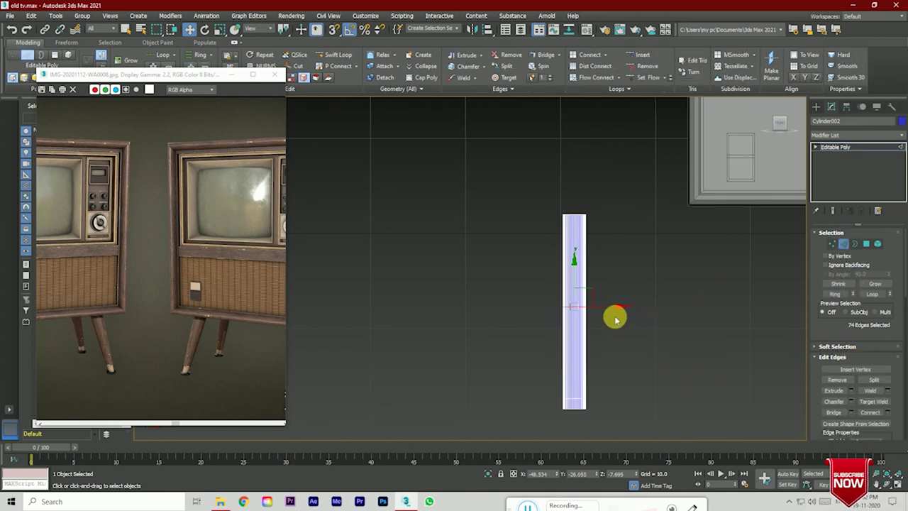
key("z")
left_click(715, 380)
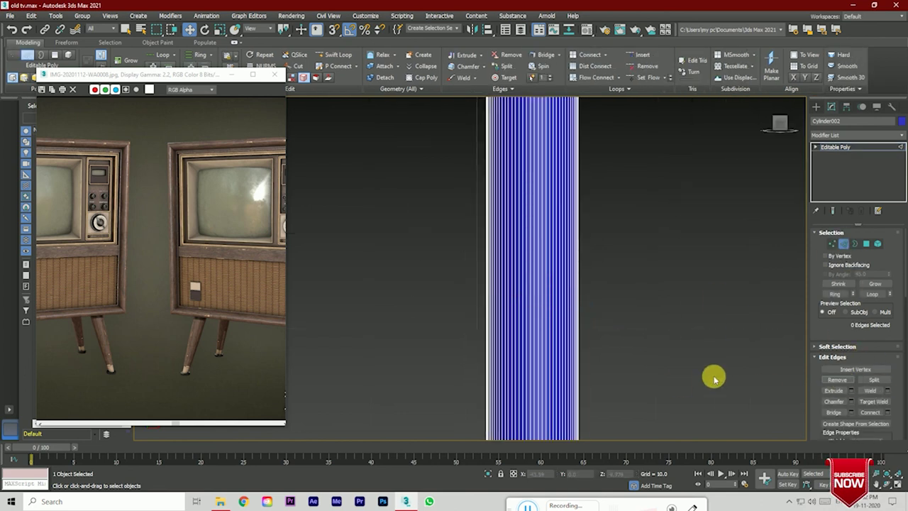
left_click(833, 245)
left_click(674, 392)
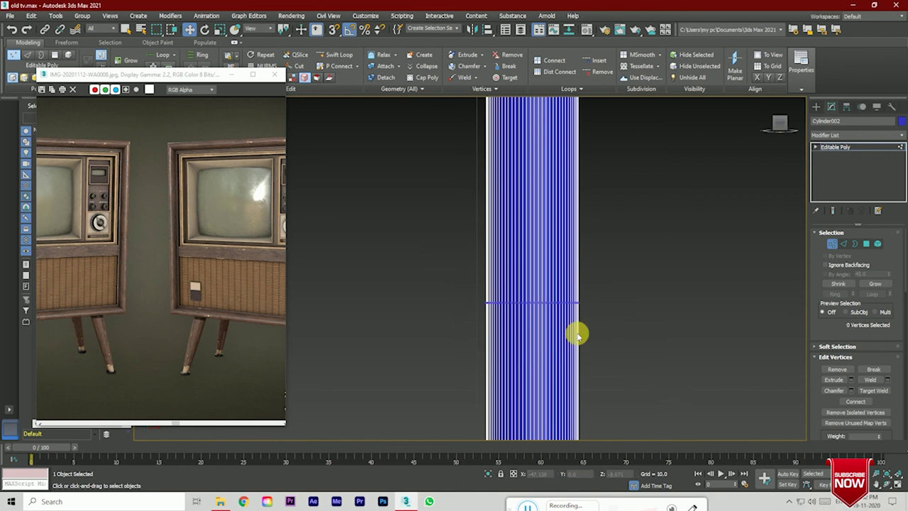
Step: Remove the extra middle vertex ring and select the top ring of vertices
left_click_drag(614, 350, 615, 350)
left_click(837, 370)
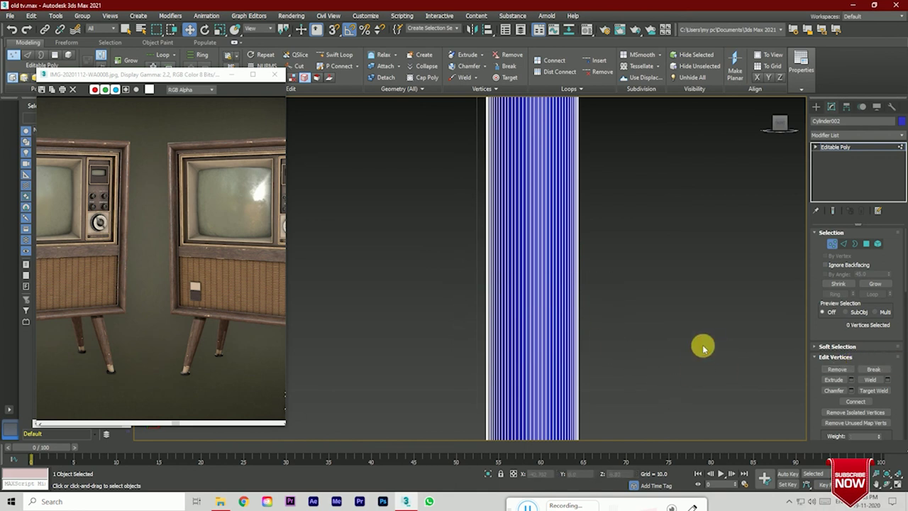
scroll(646, 312, "down", 4)
left_click_drag(667, 277, 666, 274)
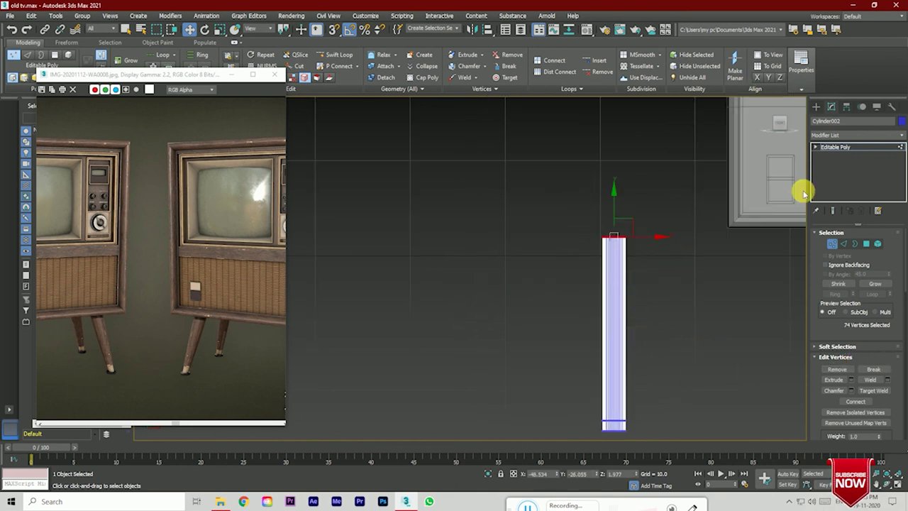
scroll(876, 375, "down", 1)
scroll(858, 404, "down", 1)
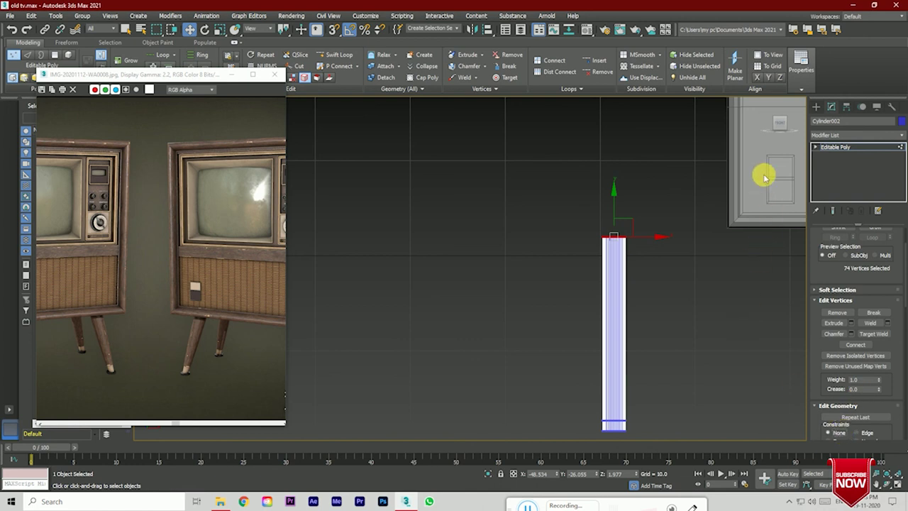
left_click_drag(765, 177, 657, 319)
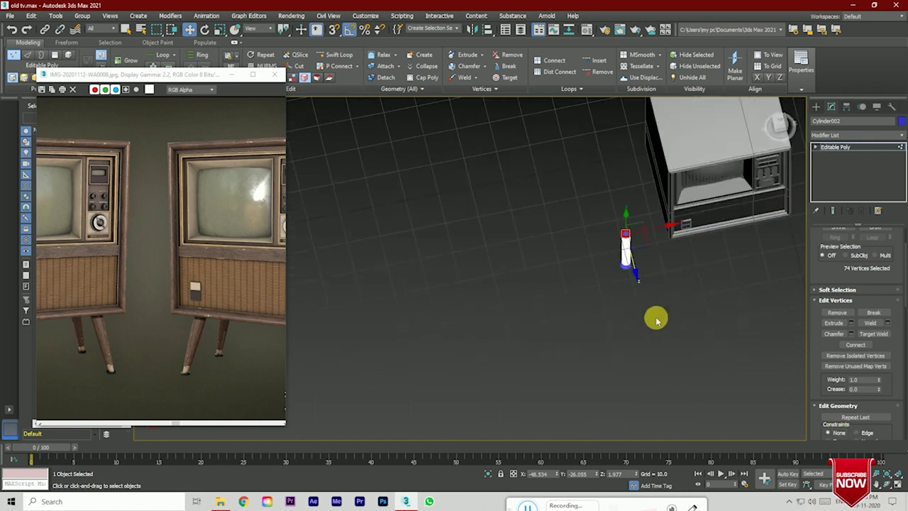
Step: Scale the top vertex ring up so the leg tapers toward its foot
left_click(228, 34)
mouse_move(478, 210)
middle_mouse_down("alt")
mouse_move(655, 276)
mouse_move(577, 272)
middle_mouse_up("alt")
scroll(699, 273, "up", 3)
scroll(593, 225, "down", 2)
left_click(593, 225)
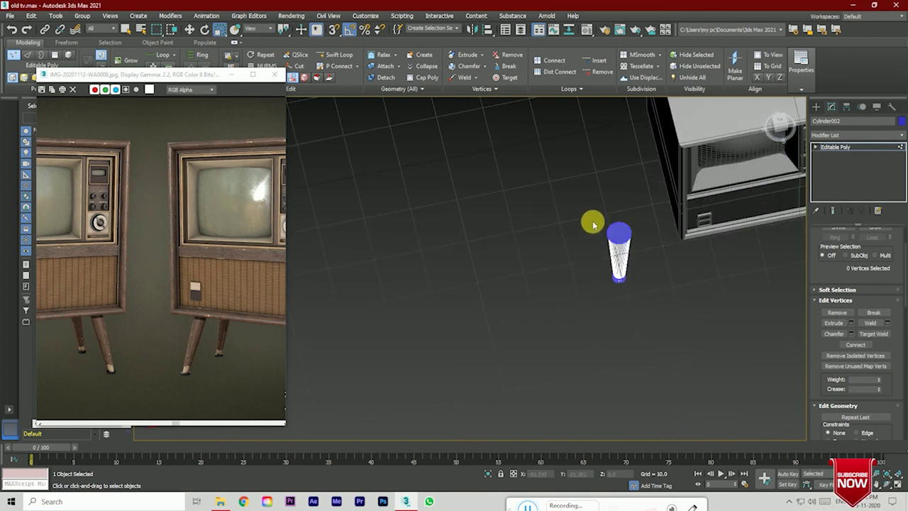
Step: In Top view, move the leg under the cabinet's corner
left_click(779, 126)
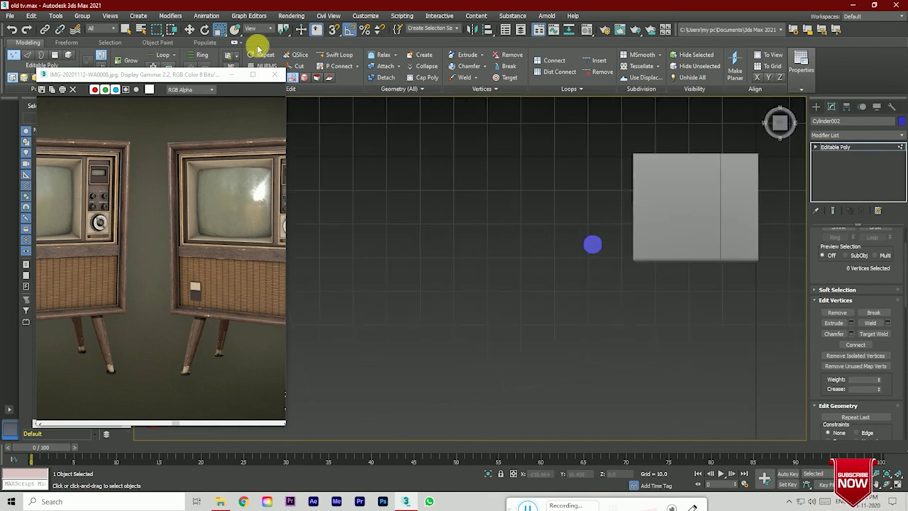
left_click(880, 147)
left_click(190, 28)
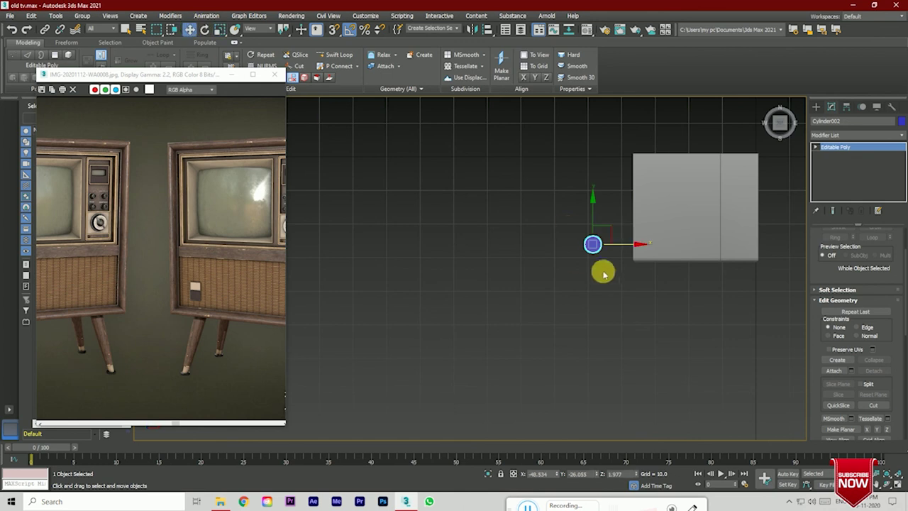
left_click_drag(635, 243, 687, 257)
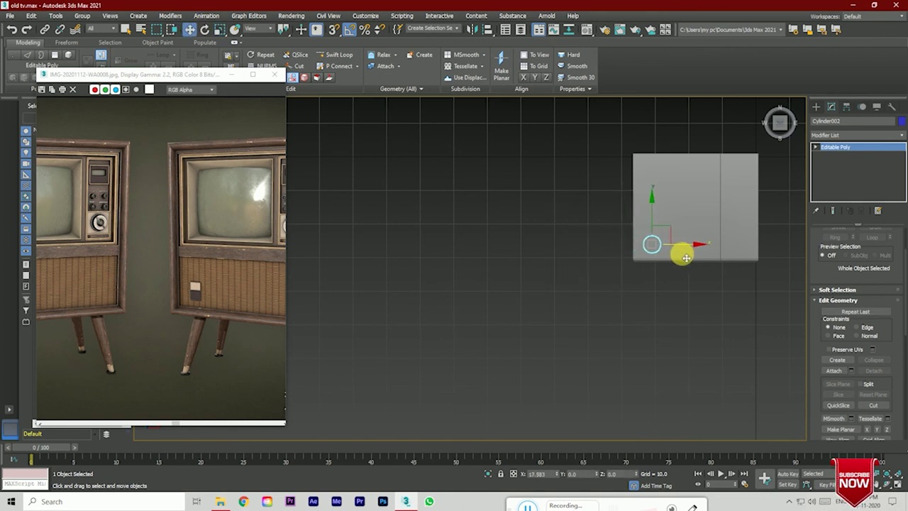
left_click_drag(778, 122, 751, 202)
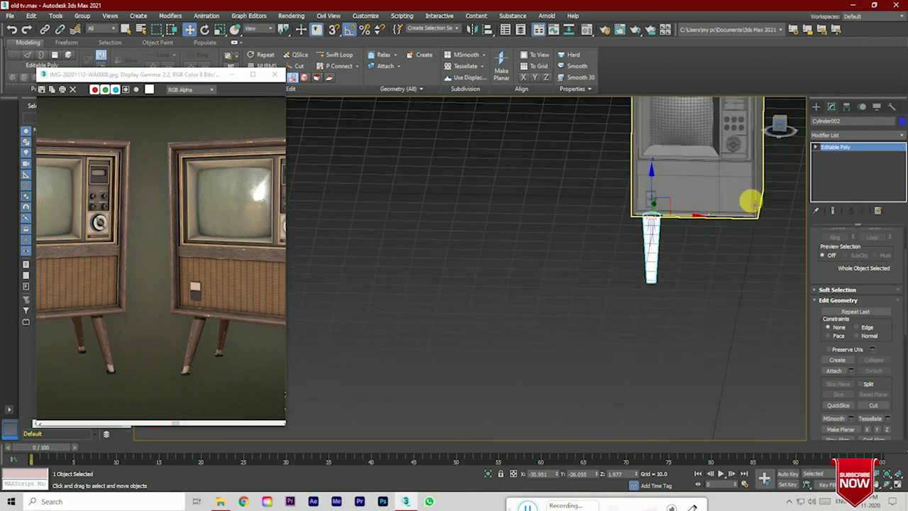
Step: Add an edge loop near the leg's bottom and scale it outward to flare the foot
key("f")
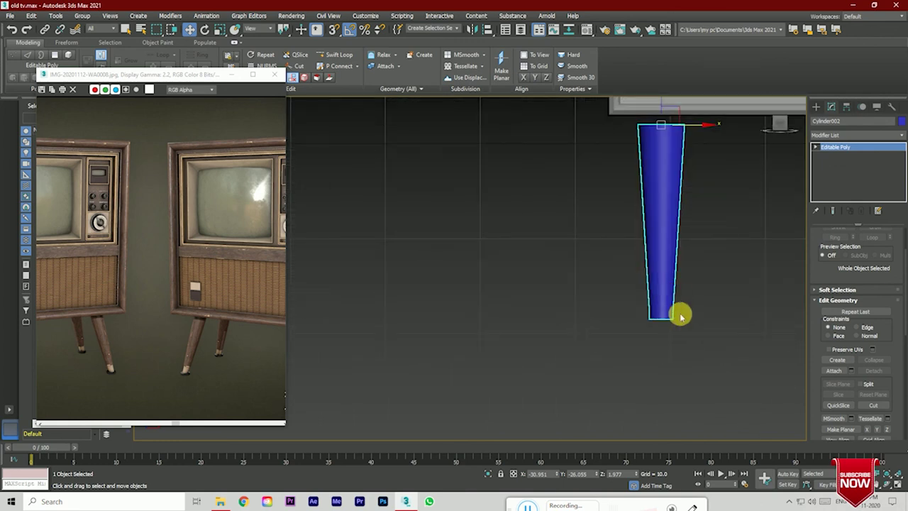
scroll(678, 314, "up", 3)
scroll(667, 319, "up", 3)
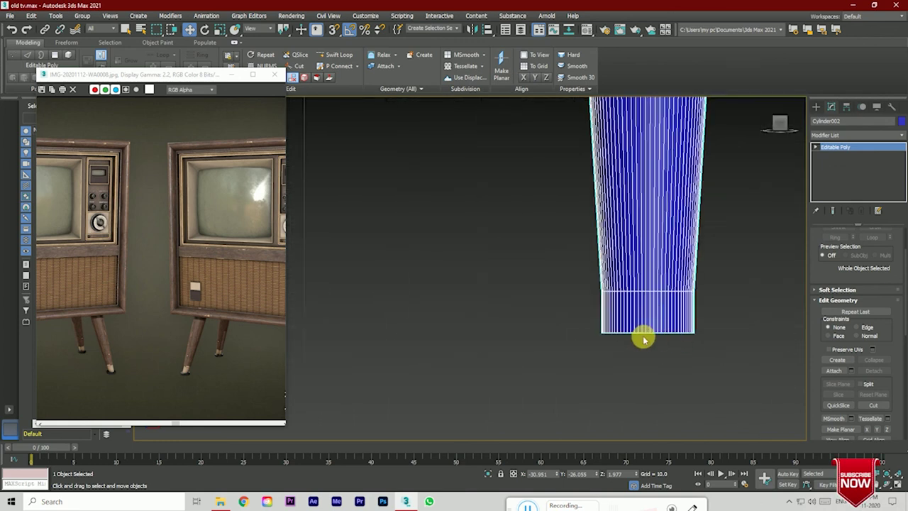
scroll(863, 288, "up", 2)
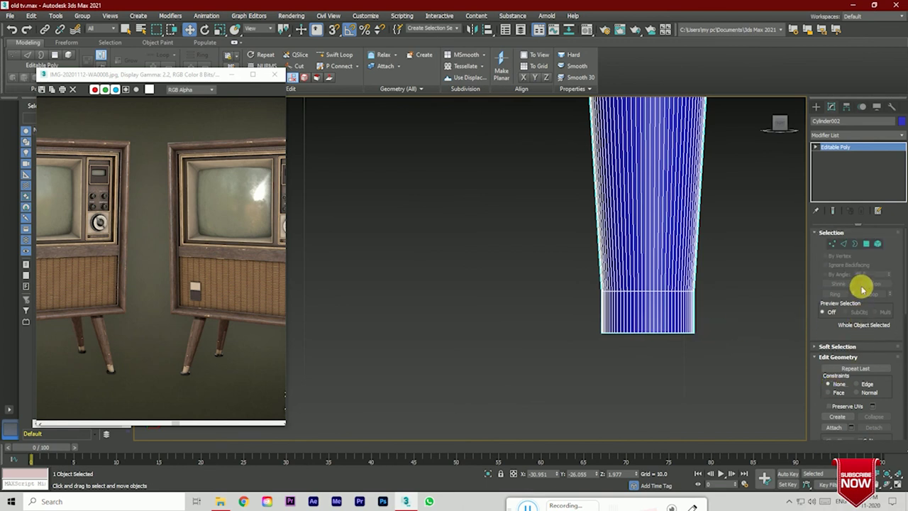
left_click(844, 244)
left_click_drag(721, 318, 724, 317)
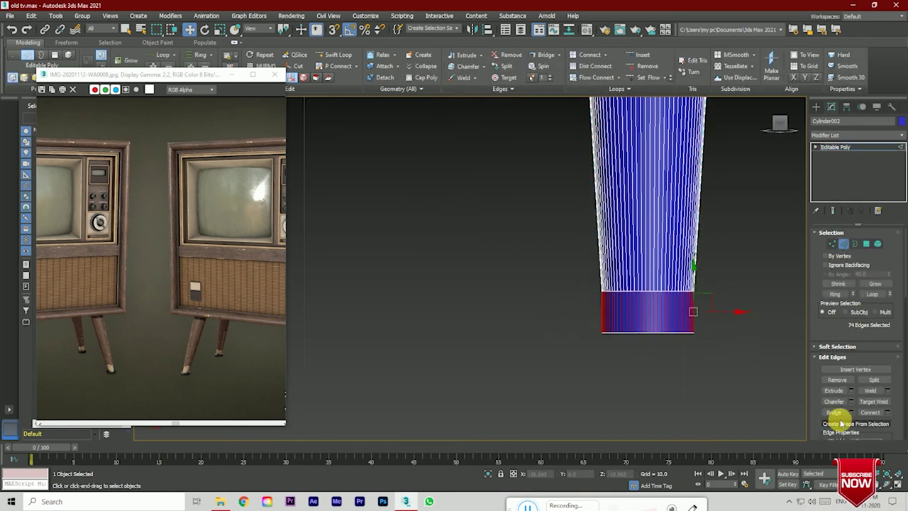
left_click(880, 413)
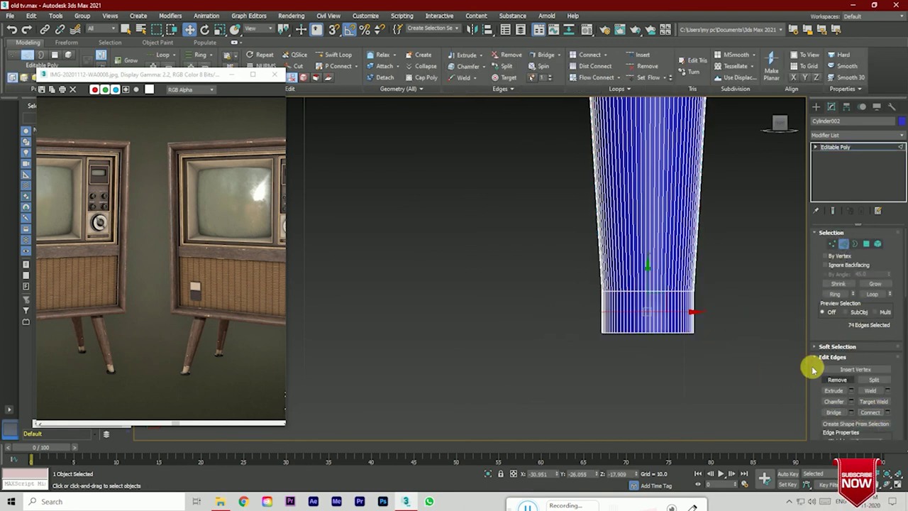
left_click(222, 30)
left_click_drag(660, 304, 807, 302)
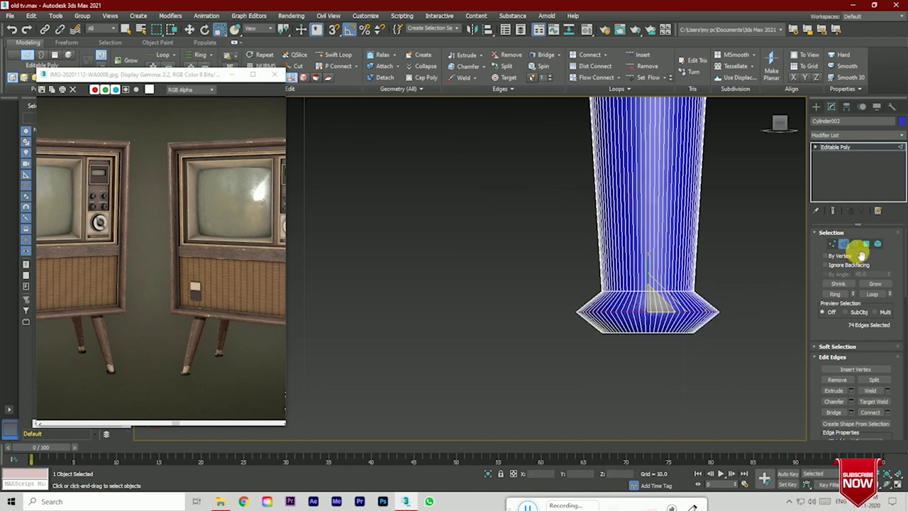
Step: Chamfer the foot edges with extra segments to round them off
left_click(850, 403)
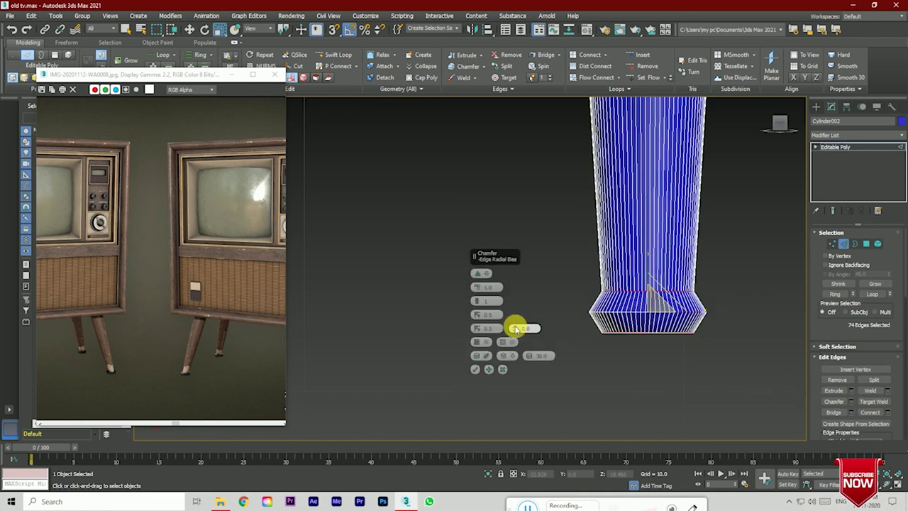
left_click_drag(476, 300, 487, 315)
left_click(475, 369)
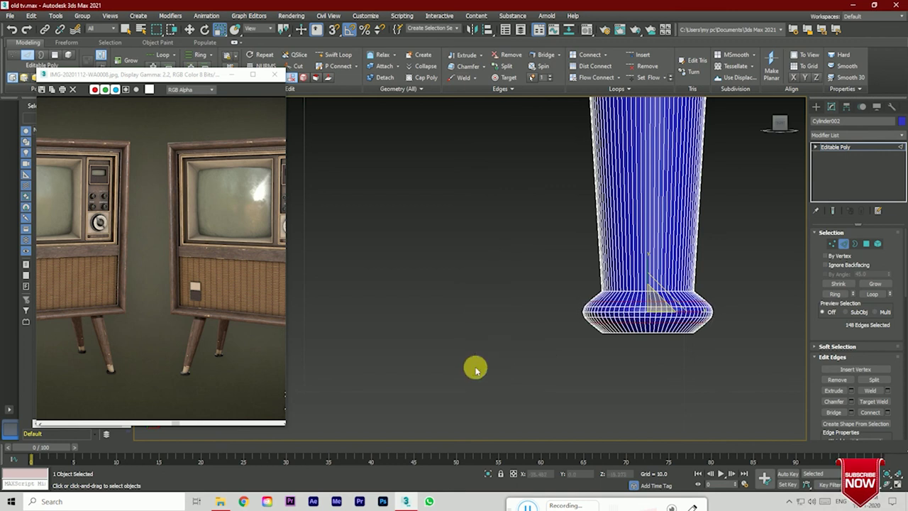
left_click(475, 367)
scroll(528, 343, "down", 2)
scroll(528, 343, "down", 5)
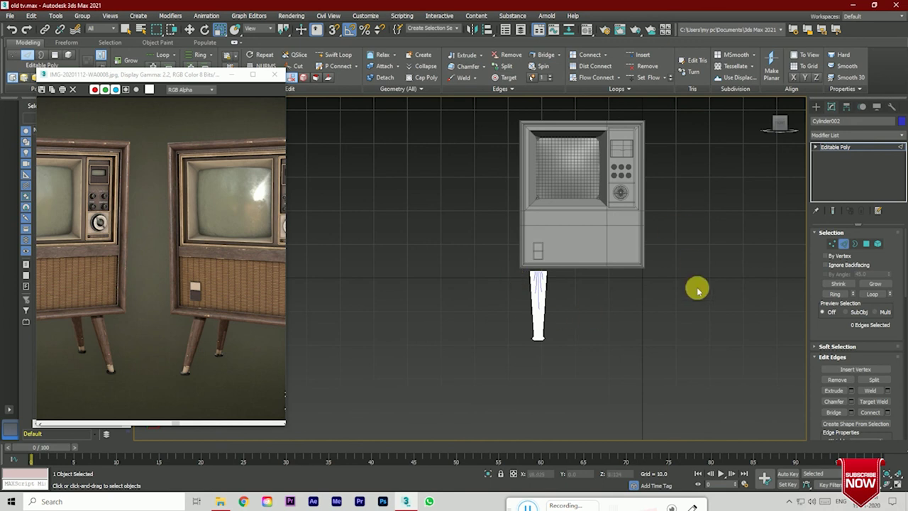
Step: Raise the leg so its top meets the cabinet underside
left_click(848, 155)
scroll(542, 287, "up", 4)
left_click(190, 31)
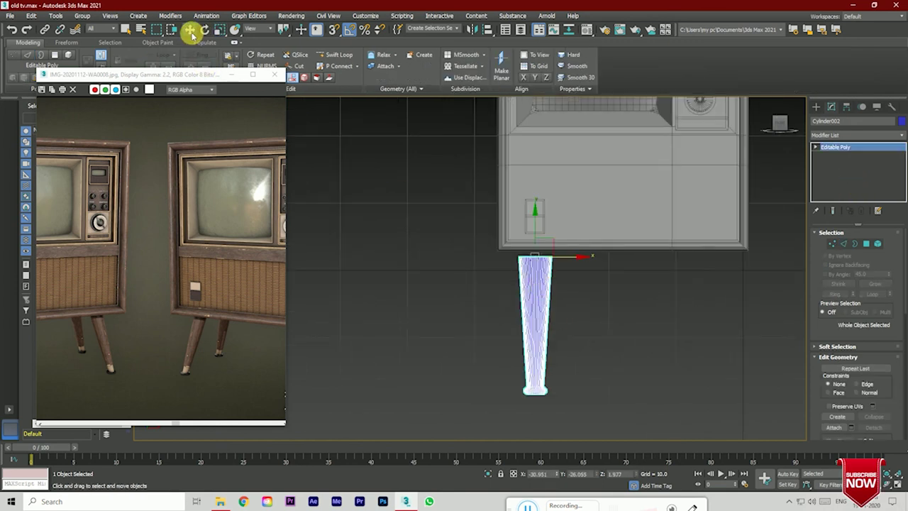
scroll(538, 256, "up", 5)
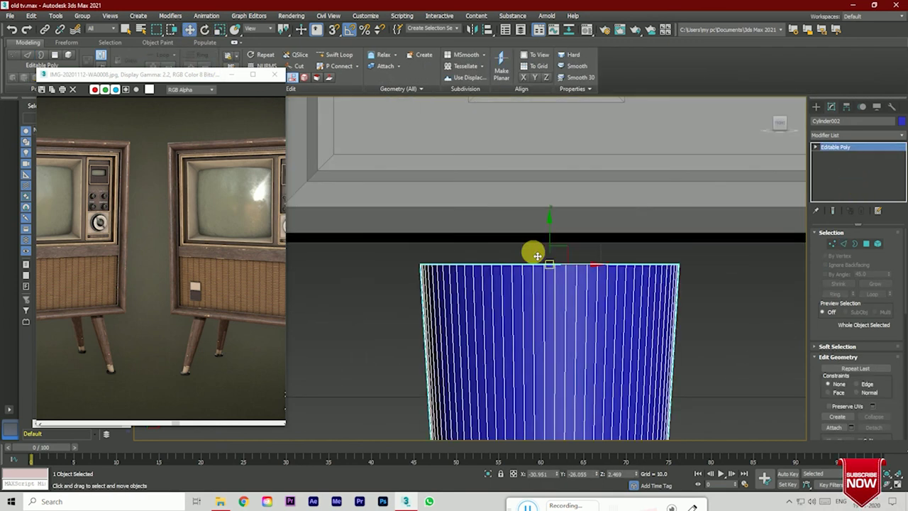
middle_click_drag(547, 239, 552, 224)
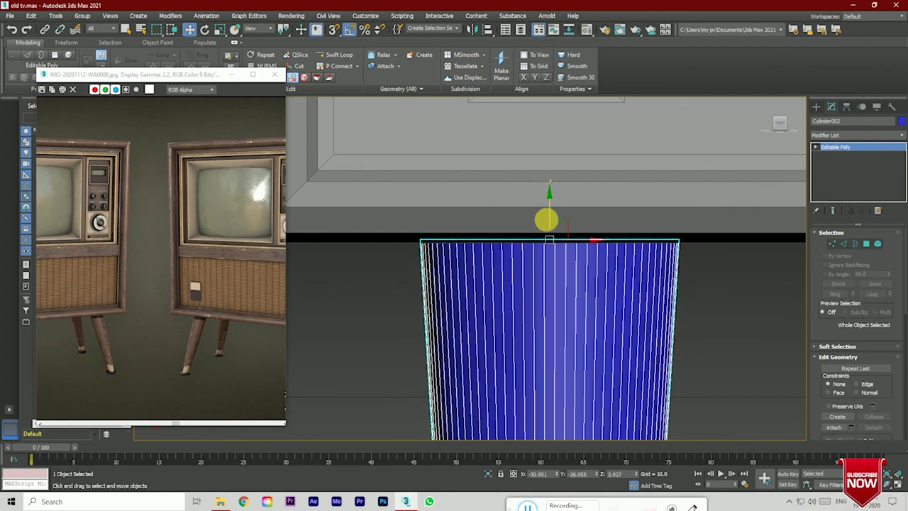
scroll(545, 219, "down", 4)
scroll(543, 219, "down", 3)
Step: Select the leg's lower vertices and splay the foot outward
left_click(833, 244)
mouse_move(537, 267)
left_mouse_down()
mouse_move(576, 317)
mouse_move(570, 294)
left_mouse_up()
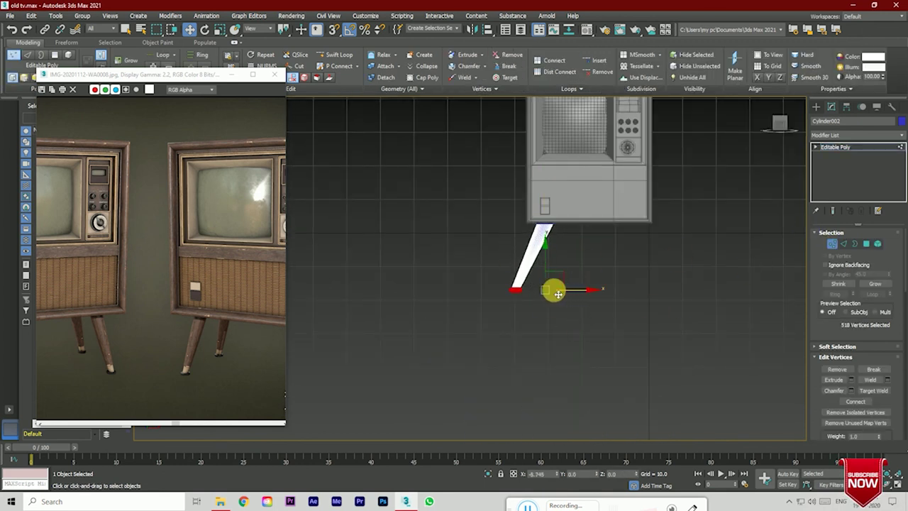
left_click(713, 249)
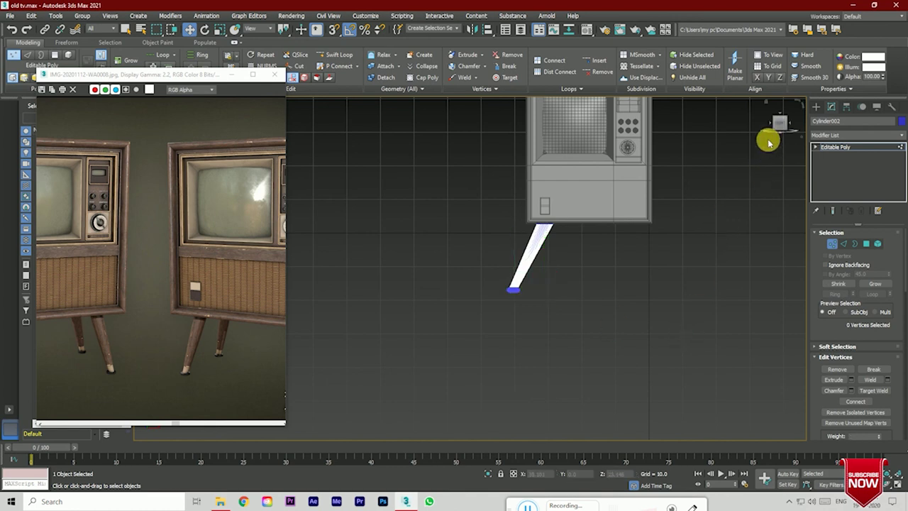
Step: In side view, Shift-drag the leg to clone it as Cylinder003
left_click(772, 124)
key("1")
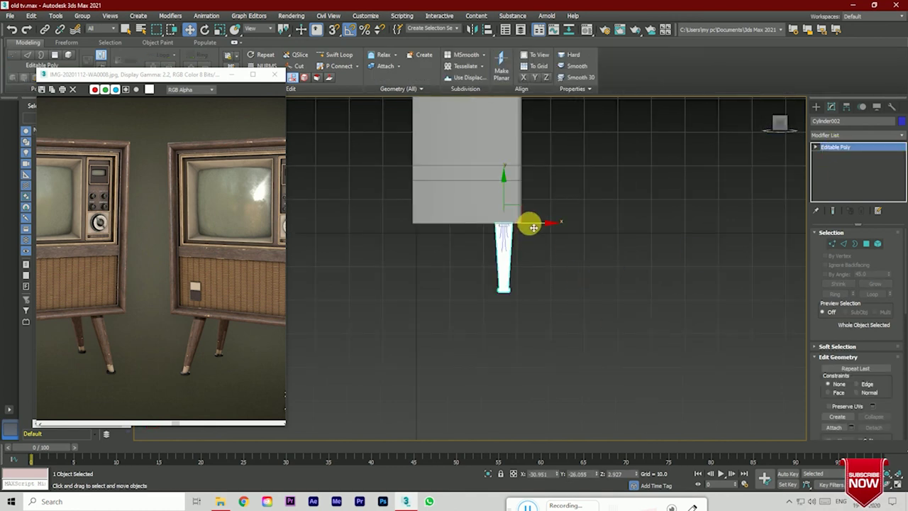
left_click_drag(539, 227, 468, 233, "shift")
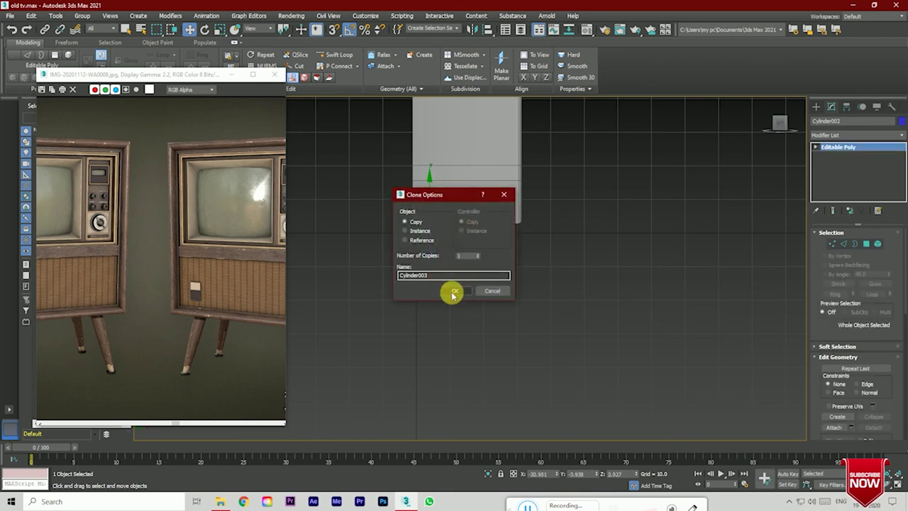
Step: Confirm the leg copy and switch to a straight-on front view of the TV
left_click(454, 292)
left_click(523, 345)
left_click_drag(781, 121, 753, 128)
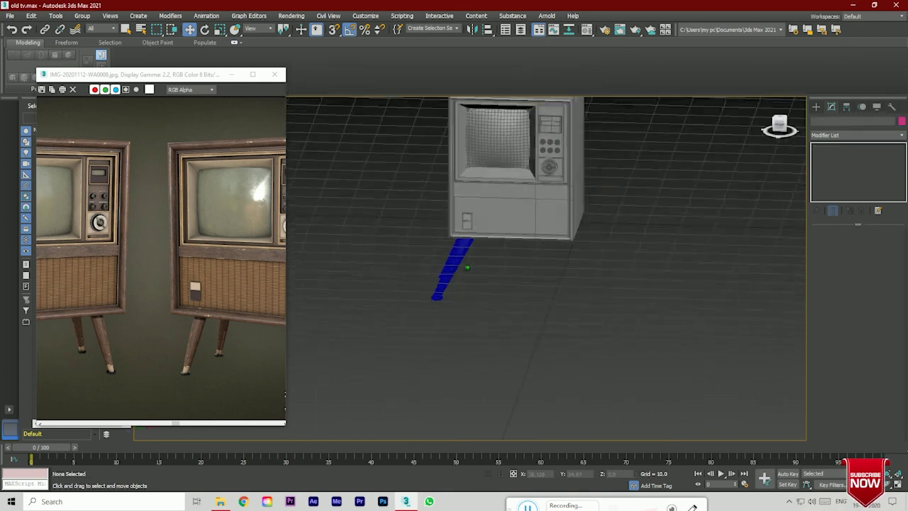
left_click(780, 126)
Step: Shift-rotate a copy of the stacked legs into an X and move it to the TV's right side
left_click_drag(479, 307, 459, 287)
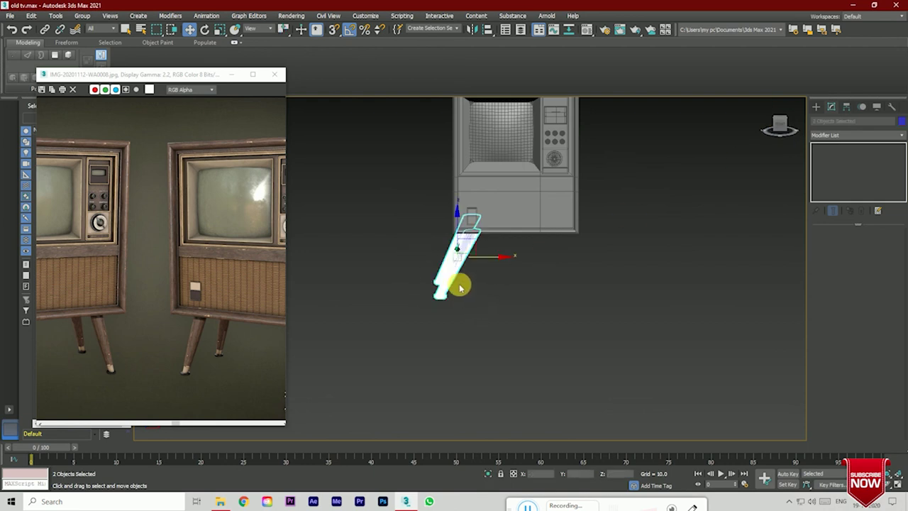
left_click(206, 30)
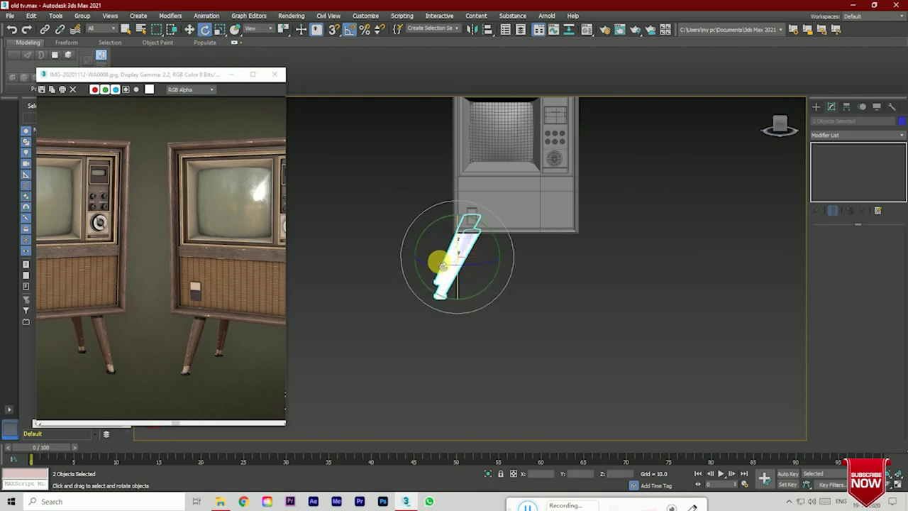
left_click(776, 115)
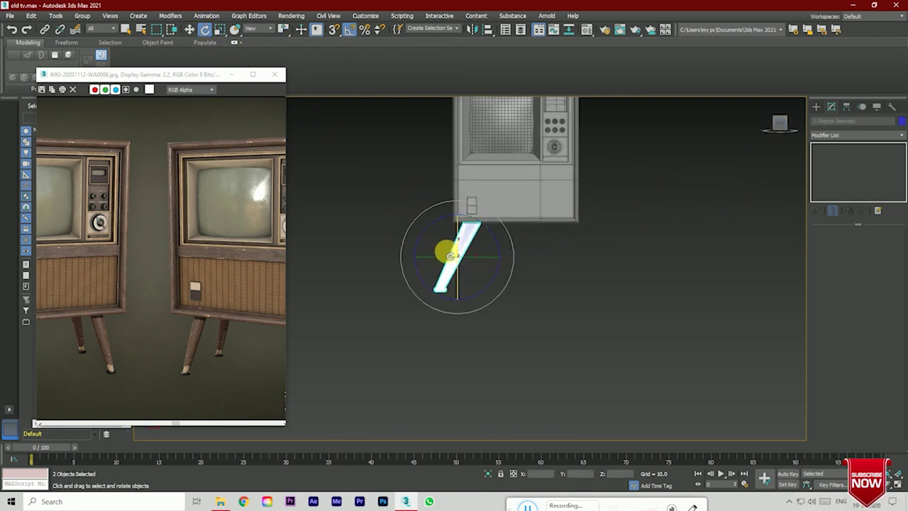
left_click_drag(435, 257, 521, 274, "shift")
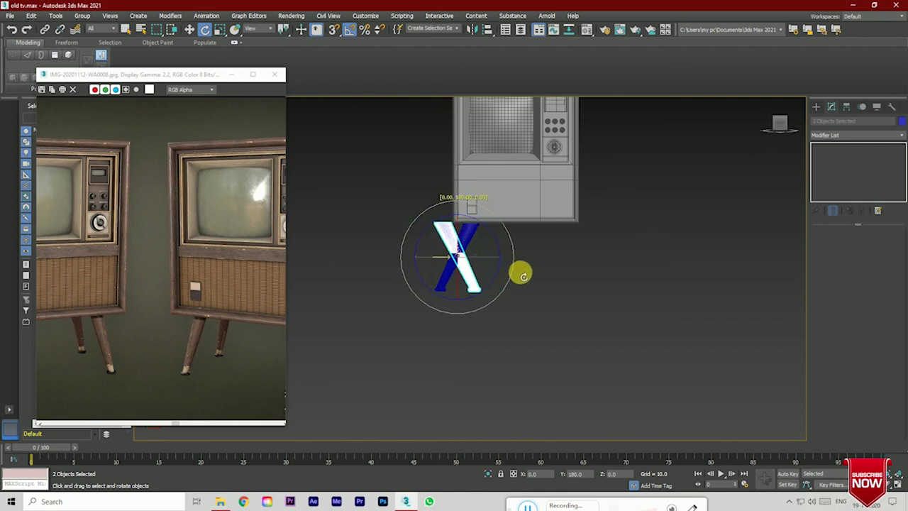
left_click(462, 289)
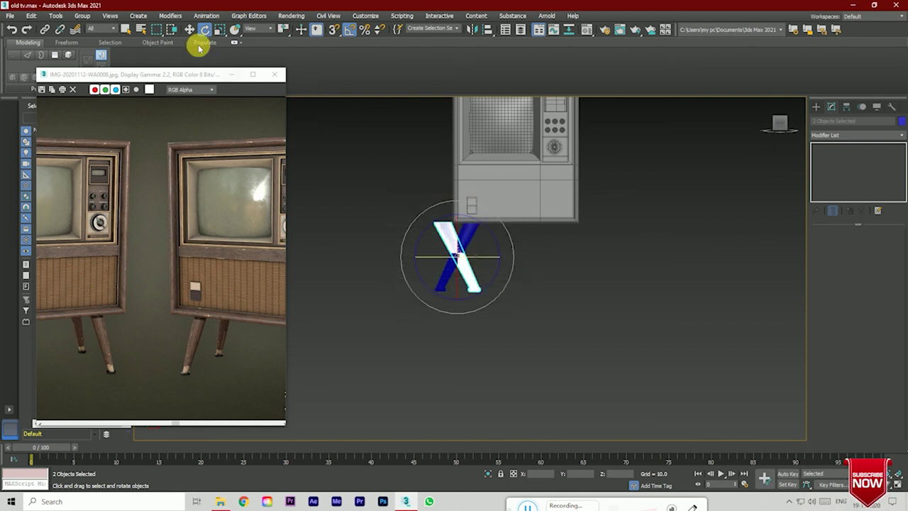
left_click(189, 29)
left_click_drag(488, 261, 606, 277)
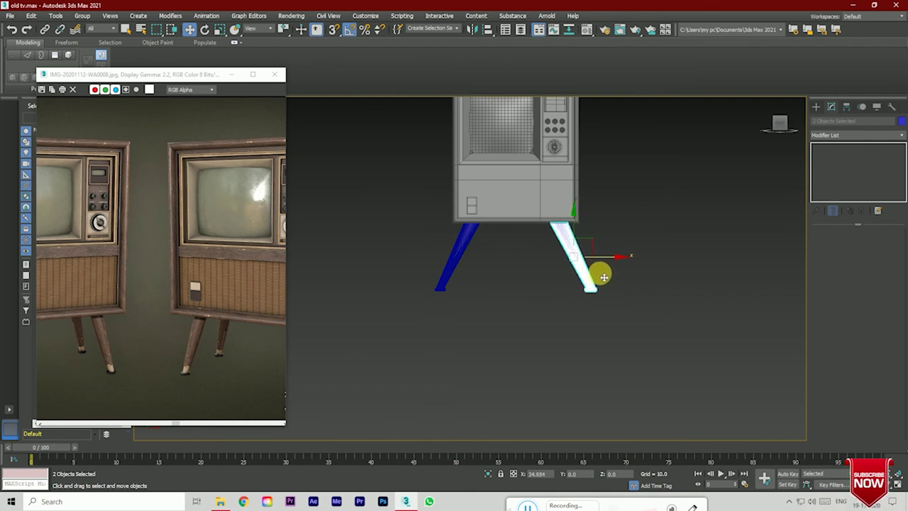
Step: Select the whole TV with all its legs to recolour them
left_click(614, 322)
scroll(604, 323, "down", 3)
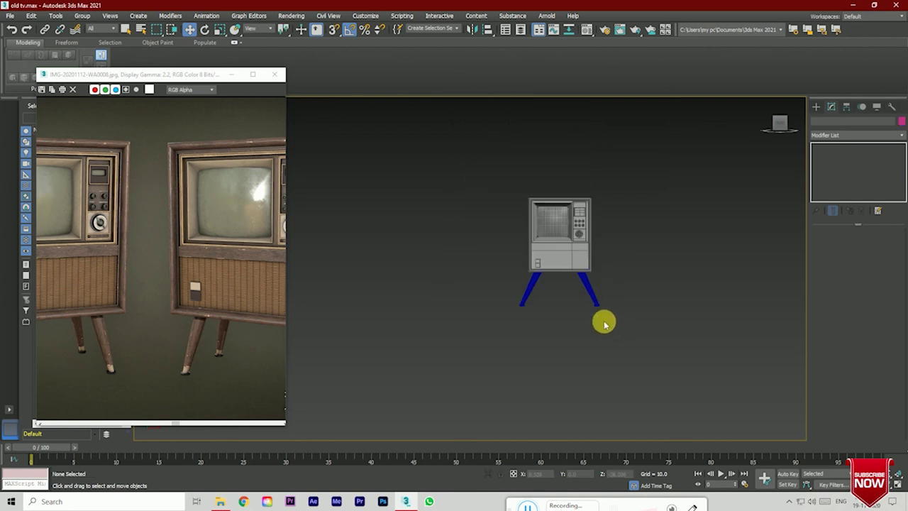
left_click_drag(633, 331, 634, 333)
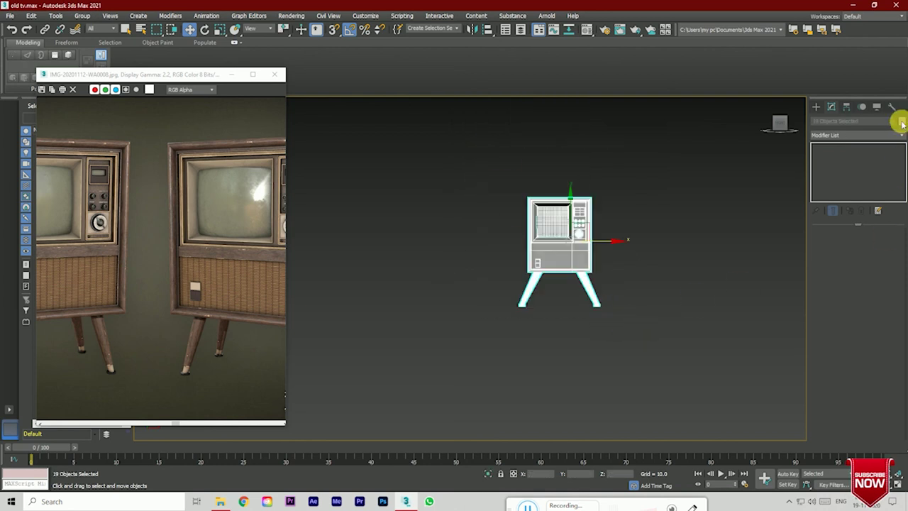
left_click(902, 124)
Step: Make all TV parts grey and turn off Edged Faces with F4
left_click(501, 303)
left_click(533, 383)
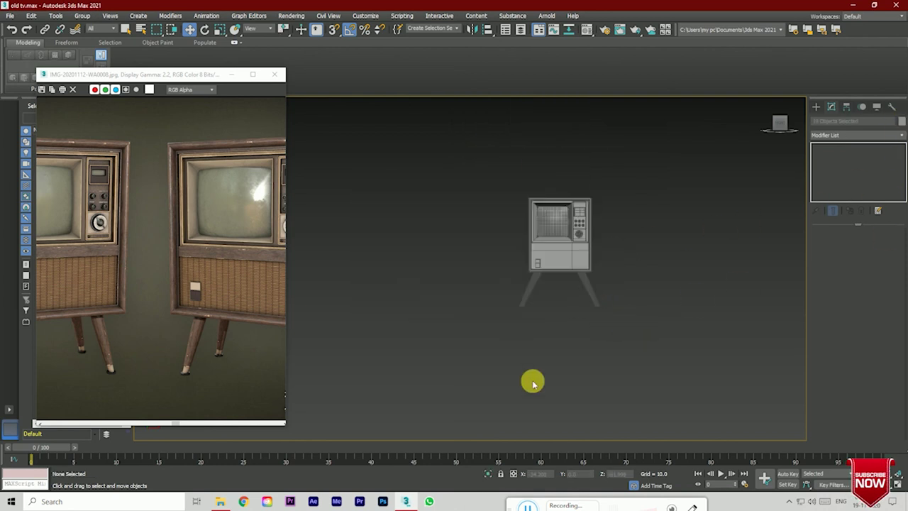
key("F4")
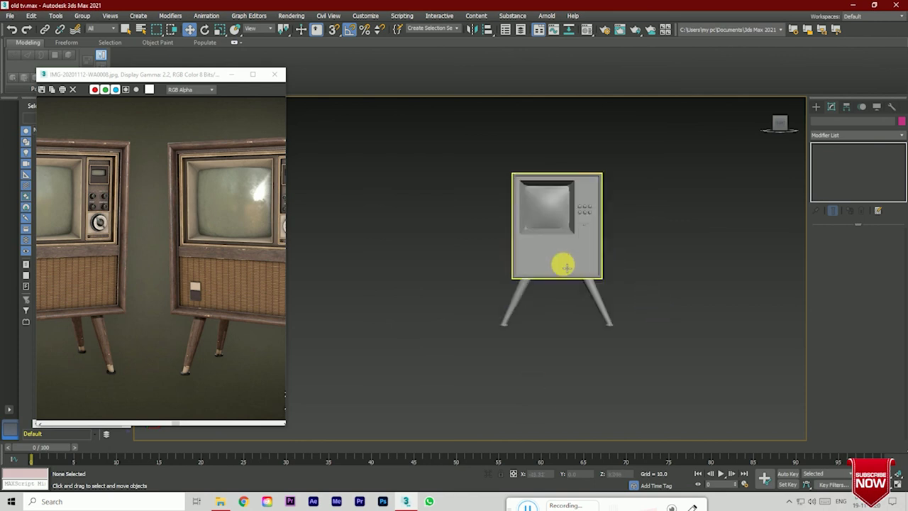
scroll(507, 258, "up", 5)
scroll(503, 258, "down", 3)
Step: Orbit, zoom and pan around the shaded TV to inspect its top, knobs and right side
mouse_move(506, 257)
middle_mouse_down("alt")
mouse_move(590, 256)
mouse_move(605, 268)
mouse_move(469, 267)
mouse_move(497, 277)
middle_mouse_up("alt")
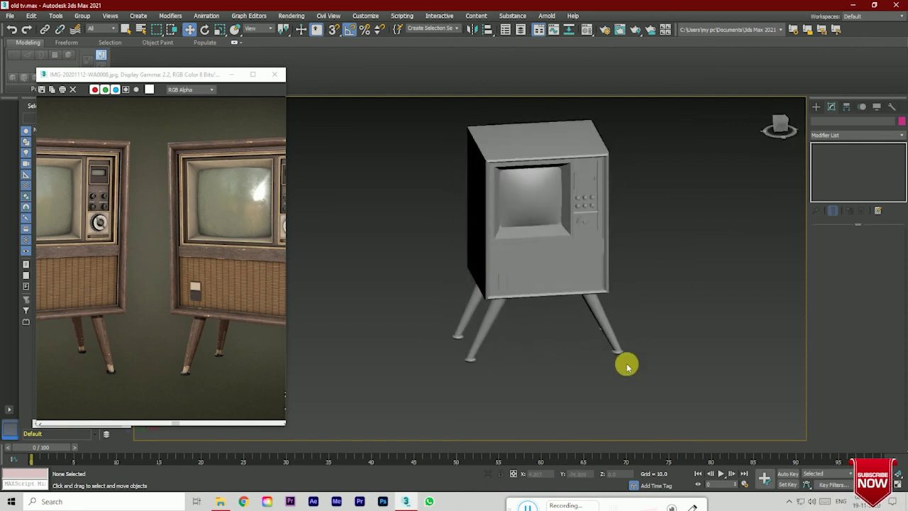
scroll(626, 365, "up", 3)
scroll(620, 361, "up", 3)
scroll(637, 330, "up", 2)
scroll(639, 336, "down", 3)
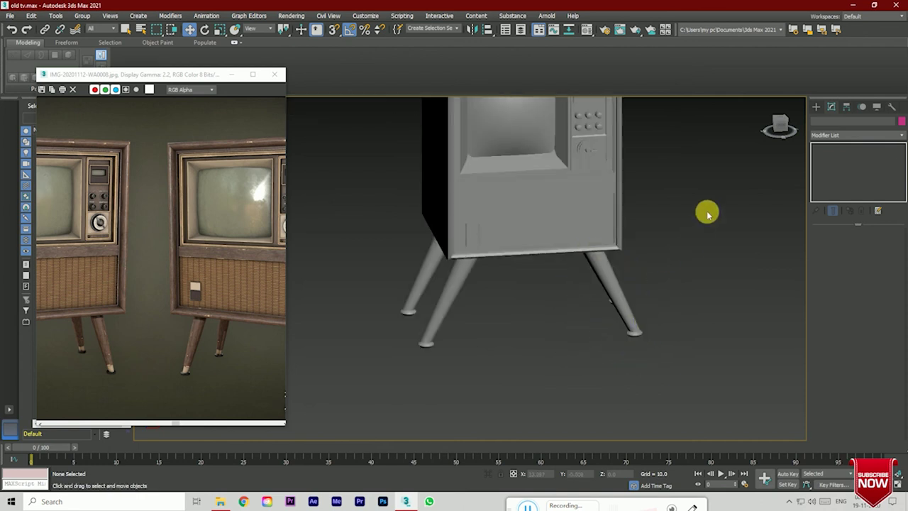
scroll(706, 211, "down", 2)
scroll(634, 168, "up", 5)
scroll(614, 222, "up", 3)
scroll(639, 195, "down", 2)
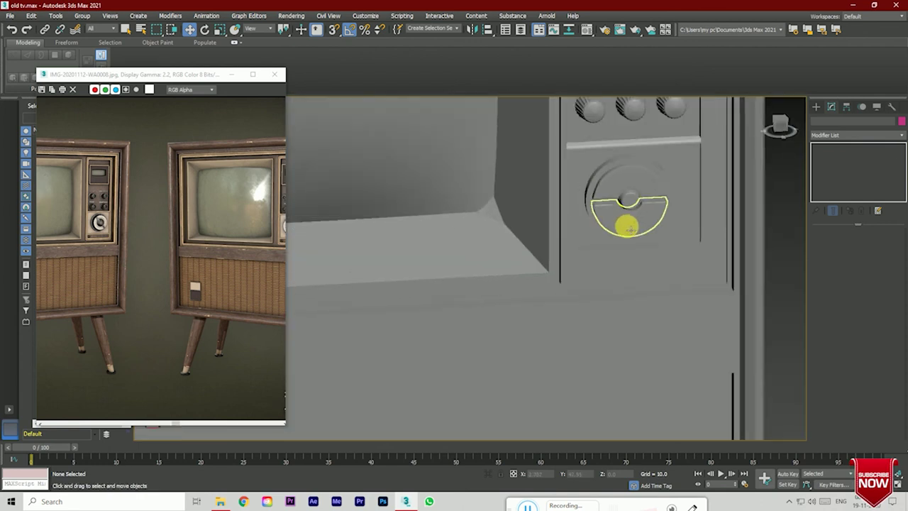
scroll(630, 212, "down", 2)
scroll(632, 213, "up", 6)
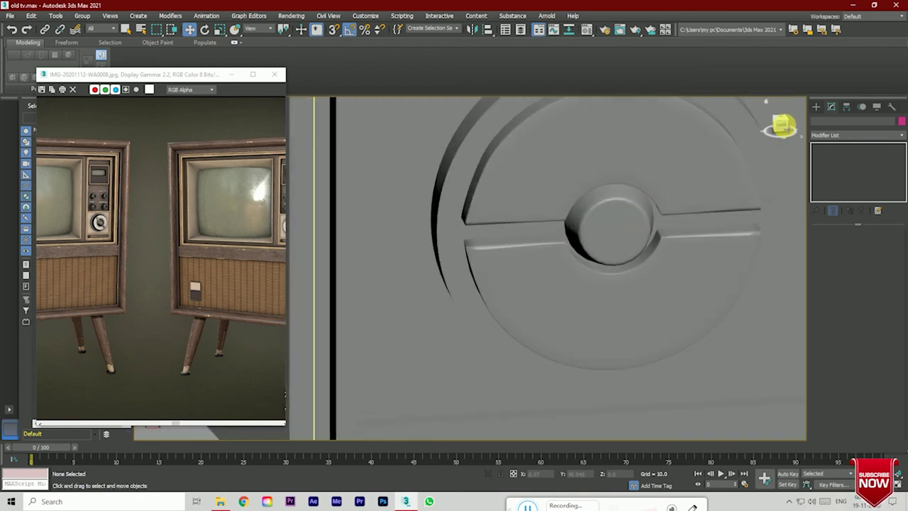
scroll(568, 398, "down", 1)
middle_click_drag(568, 398, 470, 269)
scroll(649, 317, "down", 4)
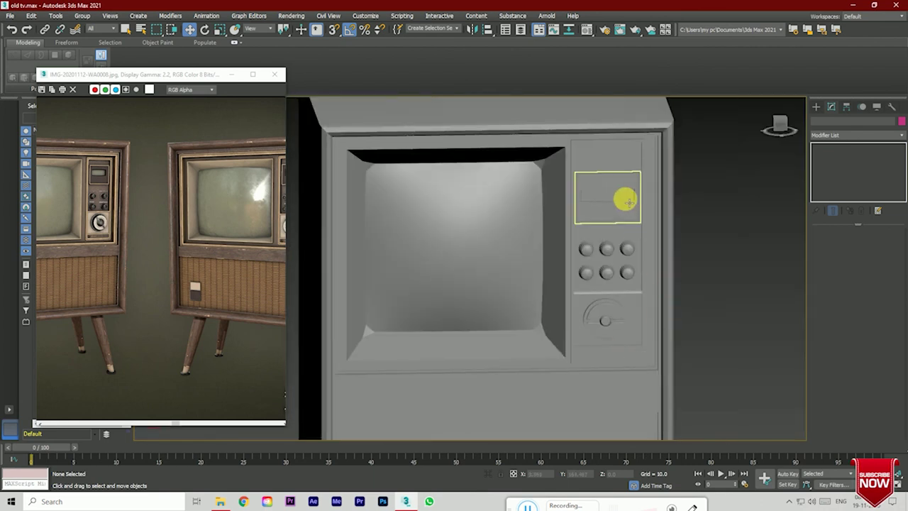
scroll(624, 198, "up", 2)
scroll(710, 213, "down", 2)
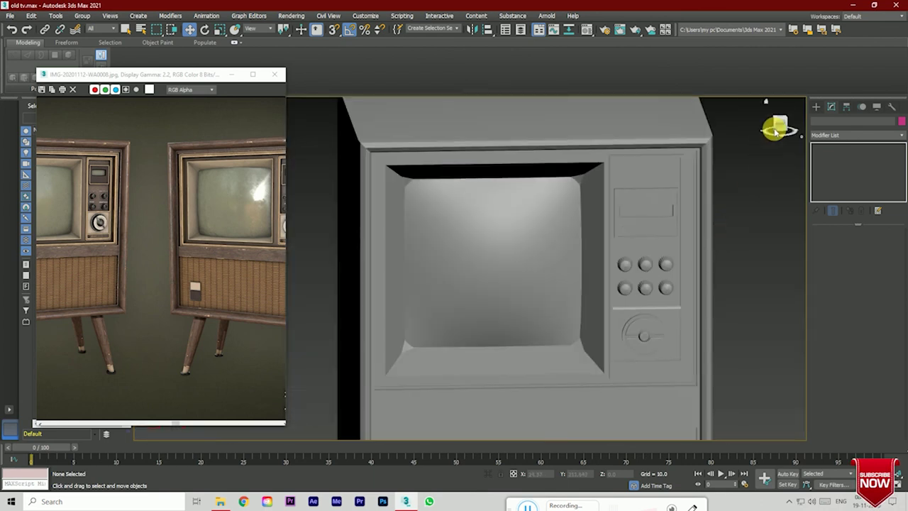
left_click_drag(782, 128, 780, 132)
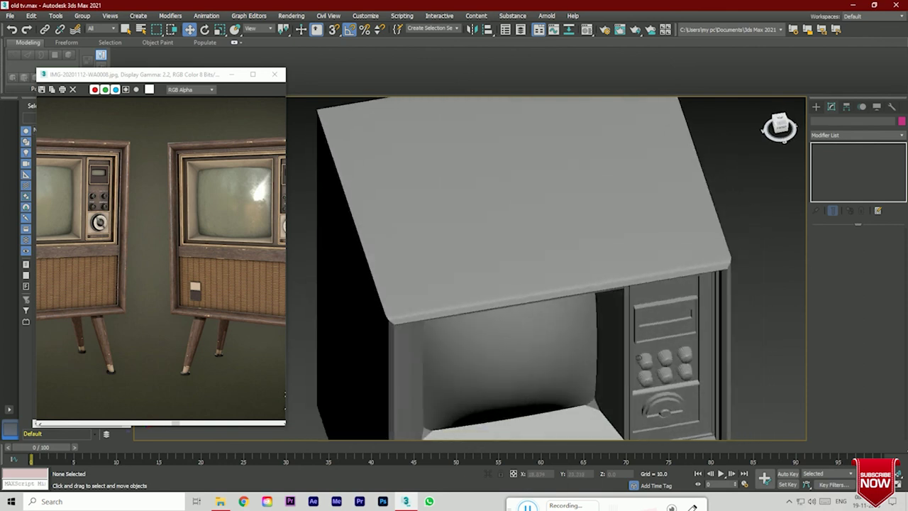
left_click_drag(781, 129, 778, 132)
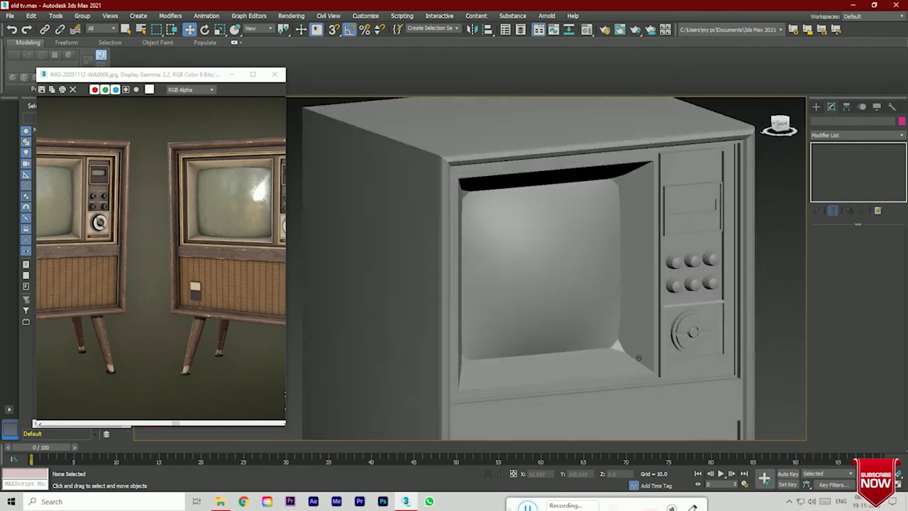
scroll(686, 256, "down", 3)
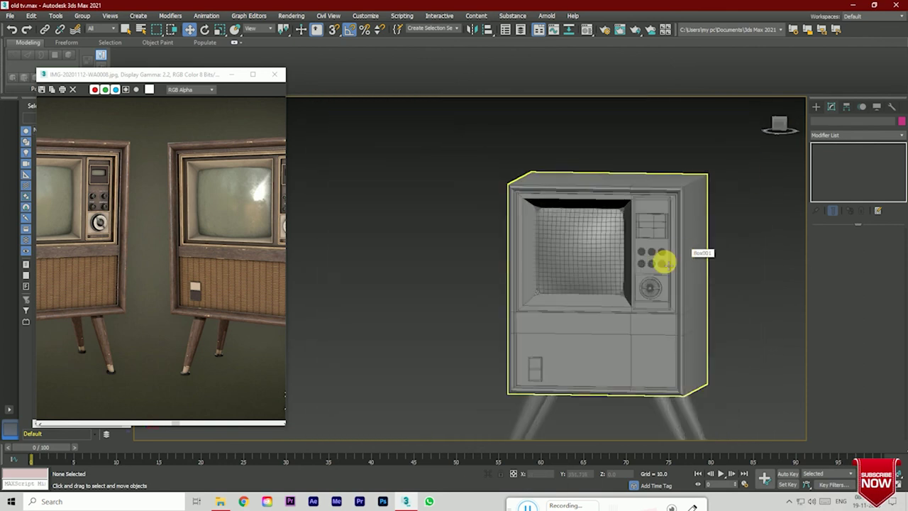
scroll(511, 385, "up", 5)
scroll(450, 381, "up", 2)
scroll(451, 384, "down", 8)
scroll(453, 383, "down", 2)
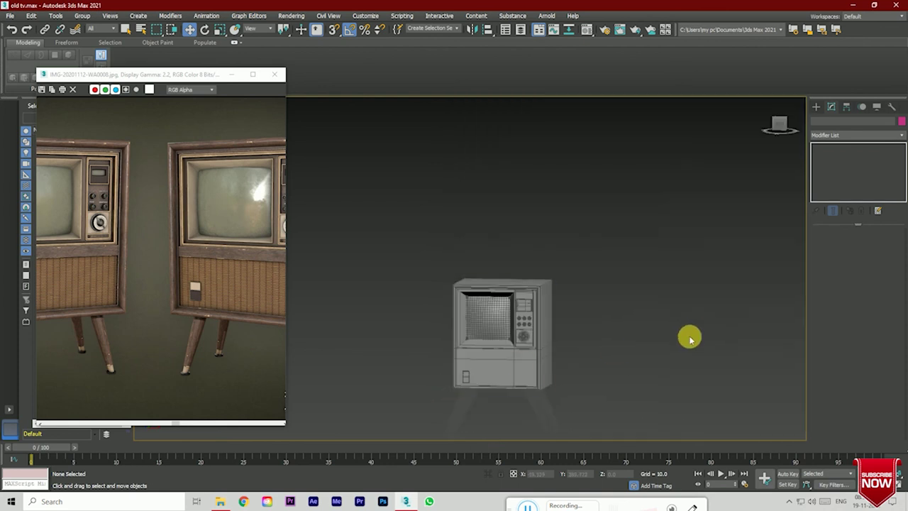
scroll(620, 267, "down", 2)
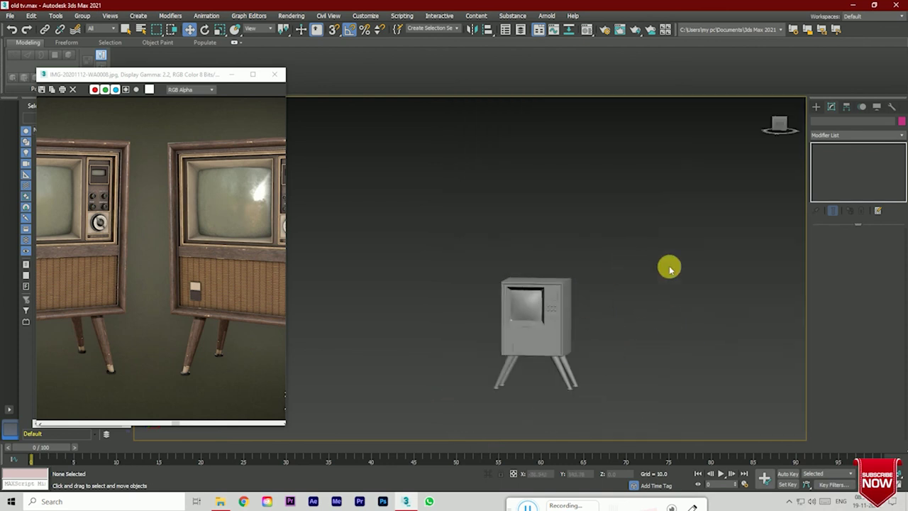
scroll(559, 392, "up", 2)
scroll(559, 392, "up", 3)
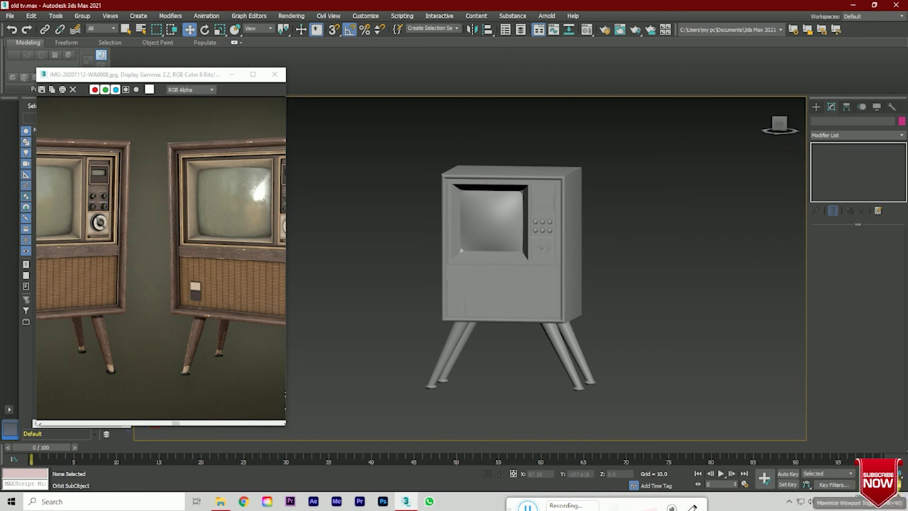
mouse_move(575, 299)
left_mouse_down()
mouse_move(535, 291)
mouse_move(543, 290)
mouse_move(480, 310)
mouse_move(499, 252)
left_mouse_up()
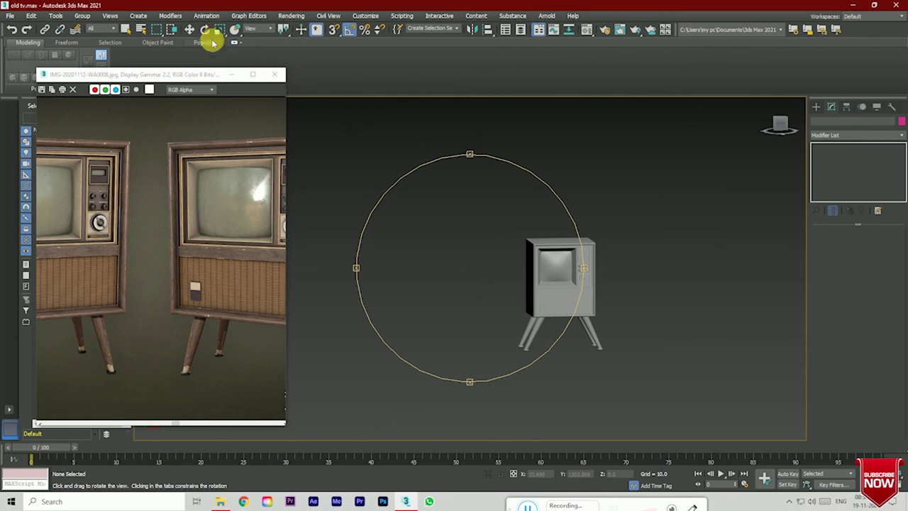
Step: Select all the TV parts and frame them in the viewport with Z
left_click(189, 29)
left_click_drag(639, 367, 639, 366)
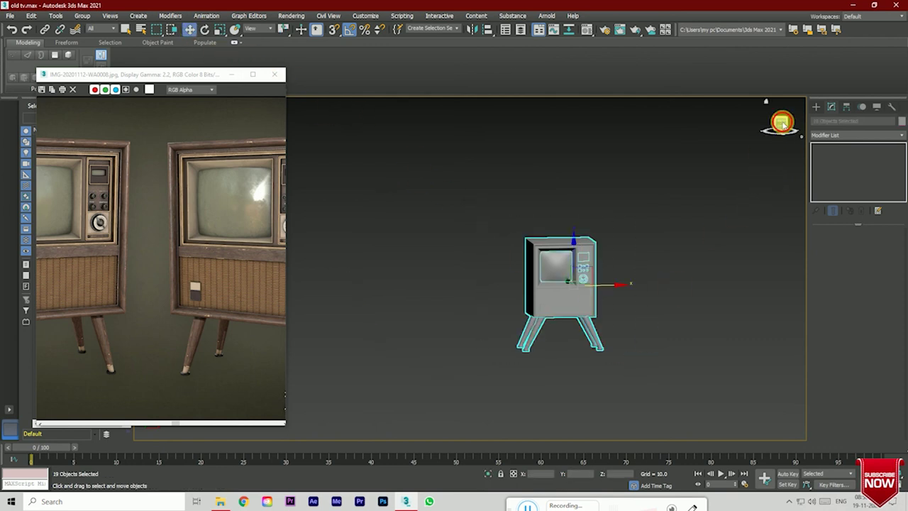
key("z")
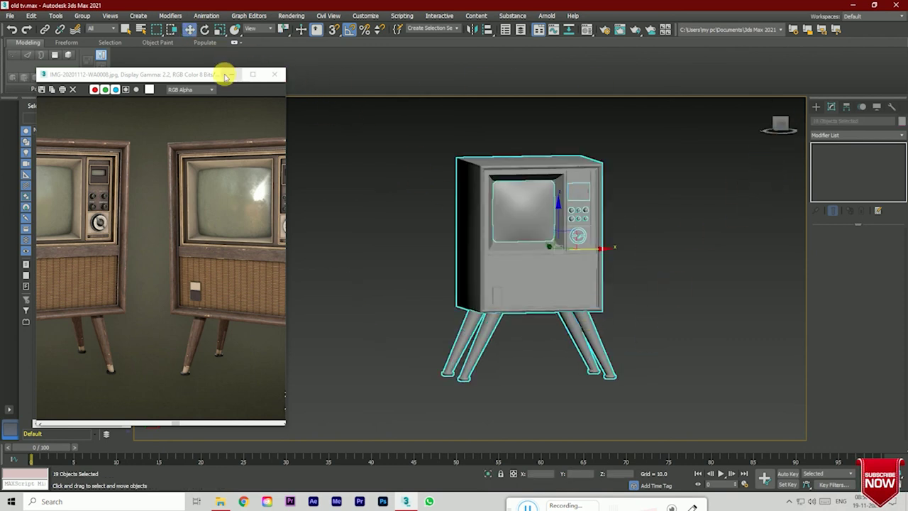
scroll(192, 210, "down", 4)
scroll(170, 264, "up", 3)
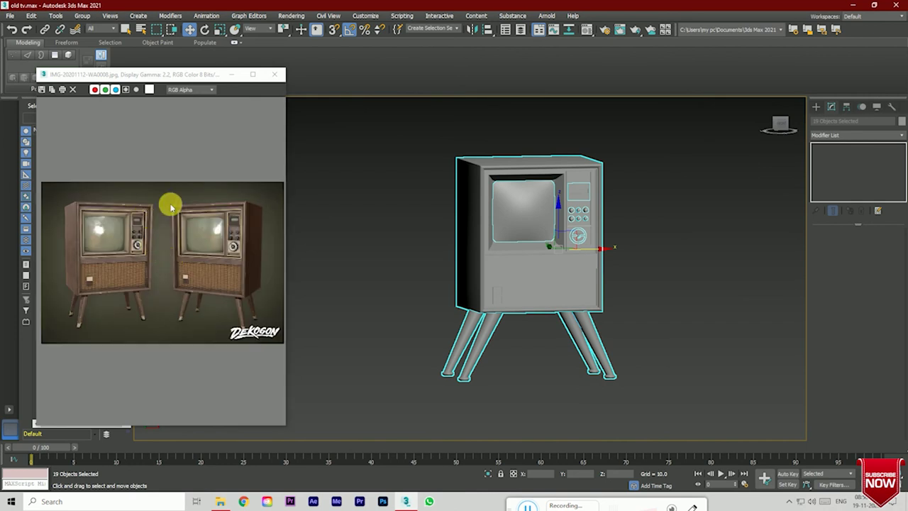
left_click(234, 74)
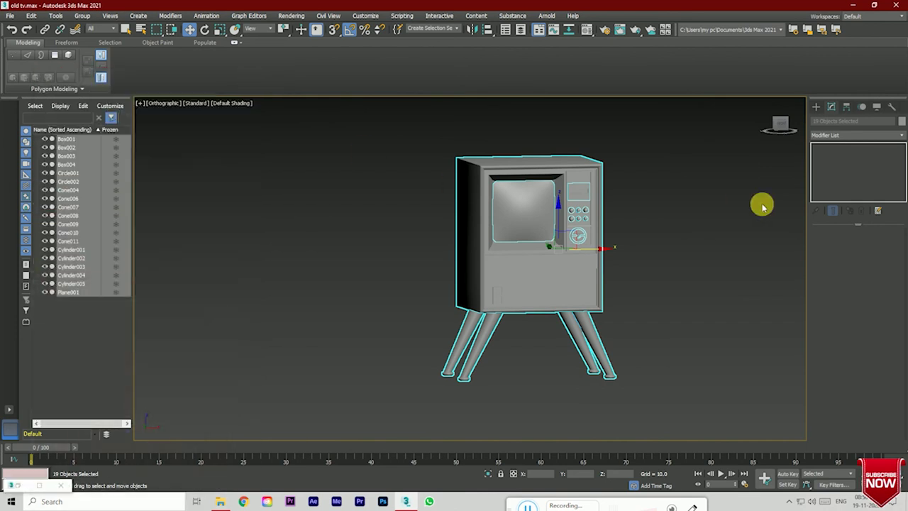
left_click_drag(782, 128, 781, 124)
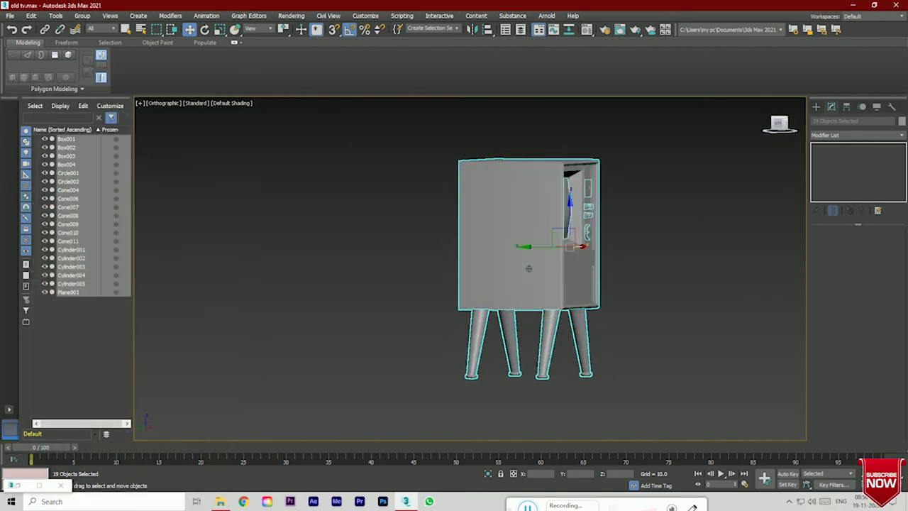
middle_click_drag(529, 268, 529, 268, "alt")
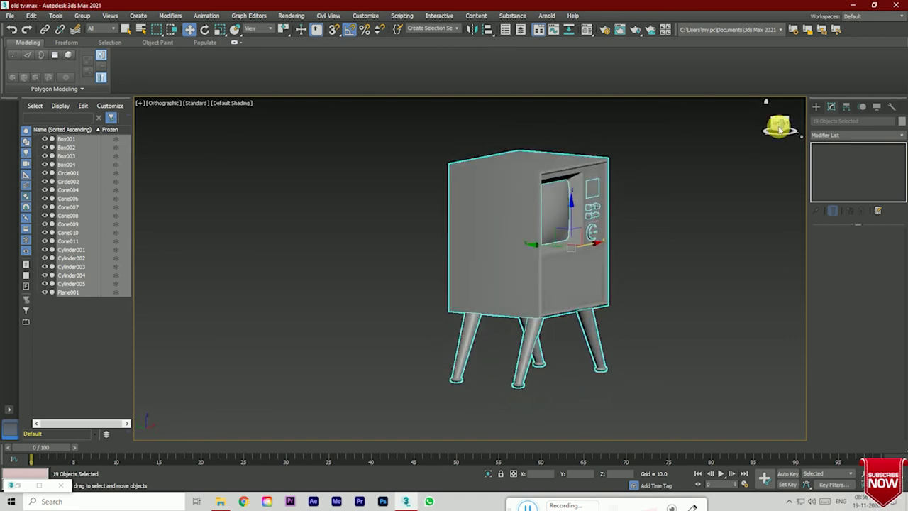
scroll(598, 266, "up", 3)
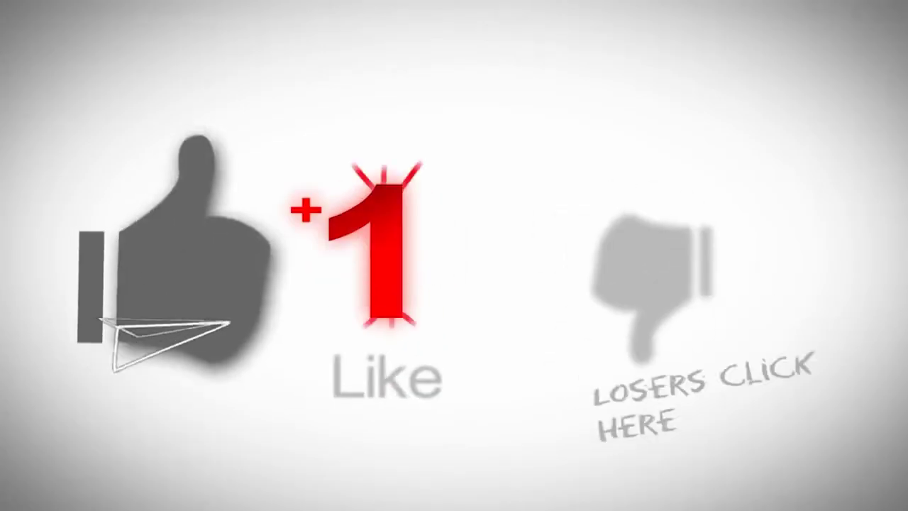